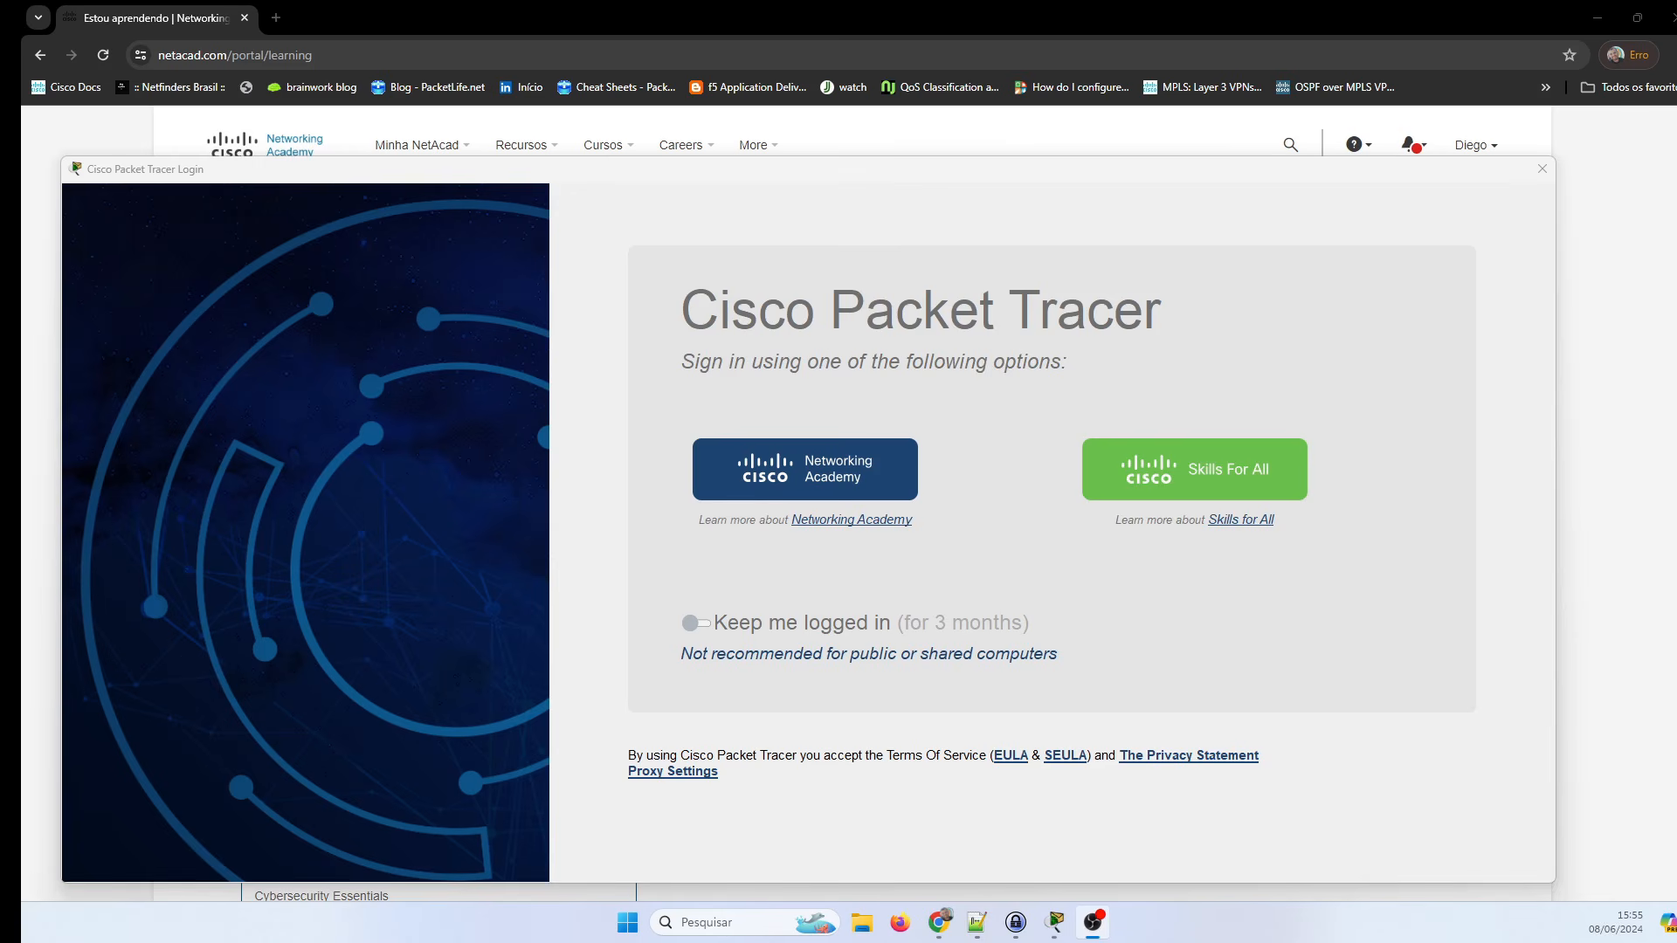
Switch to the NetAcad 'Estou aprendendo' page in the browser.
left_click(763, 5)
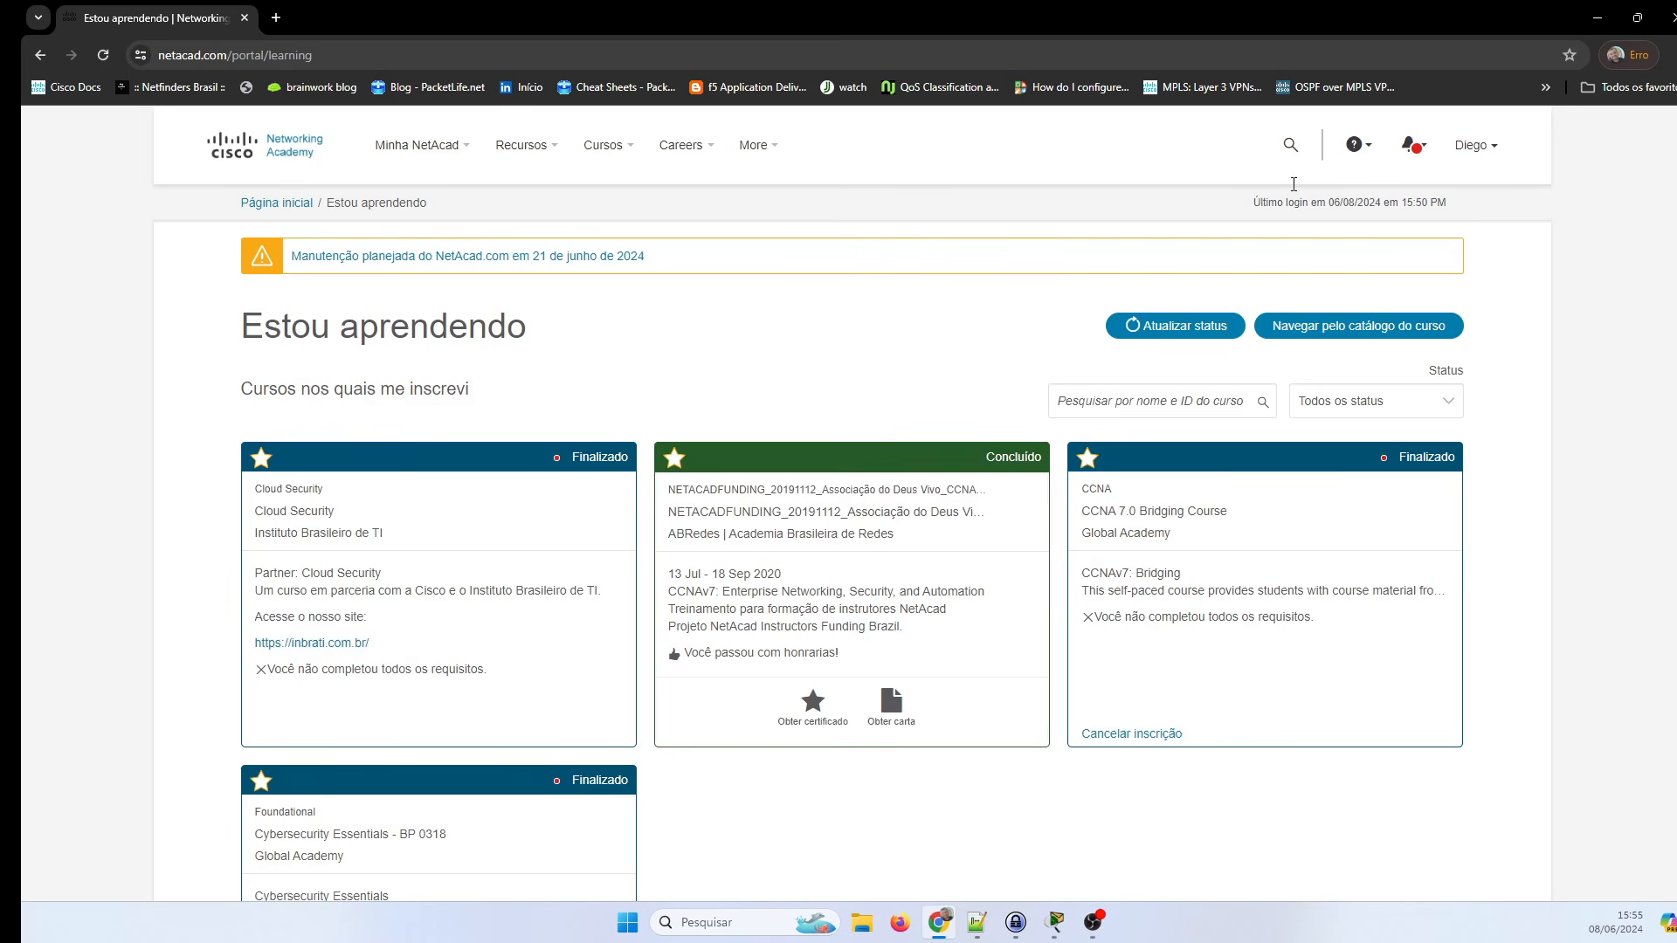
Open the Baixar o Packet Tracer page from Recursos and scroll to its download section.
mouse_move(605, 149)
mouse_move(547, 153)
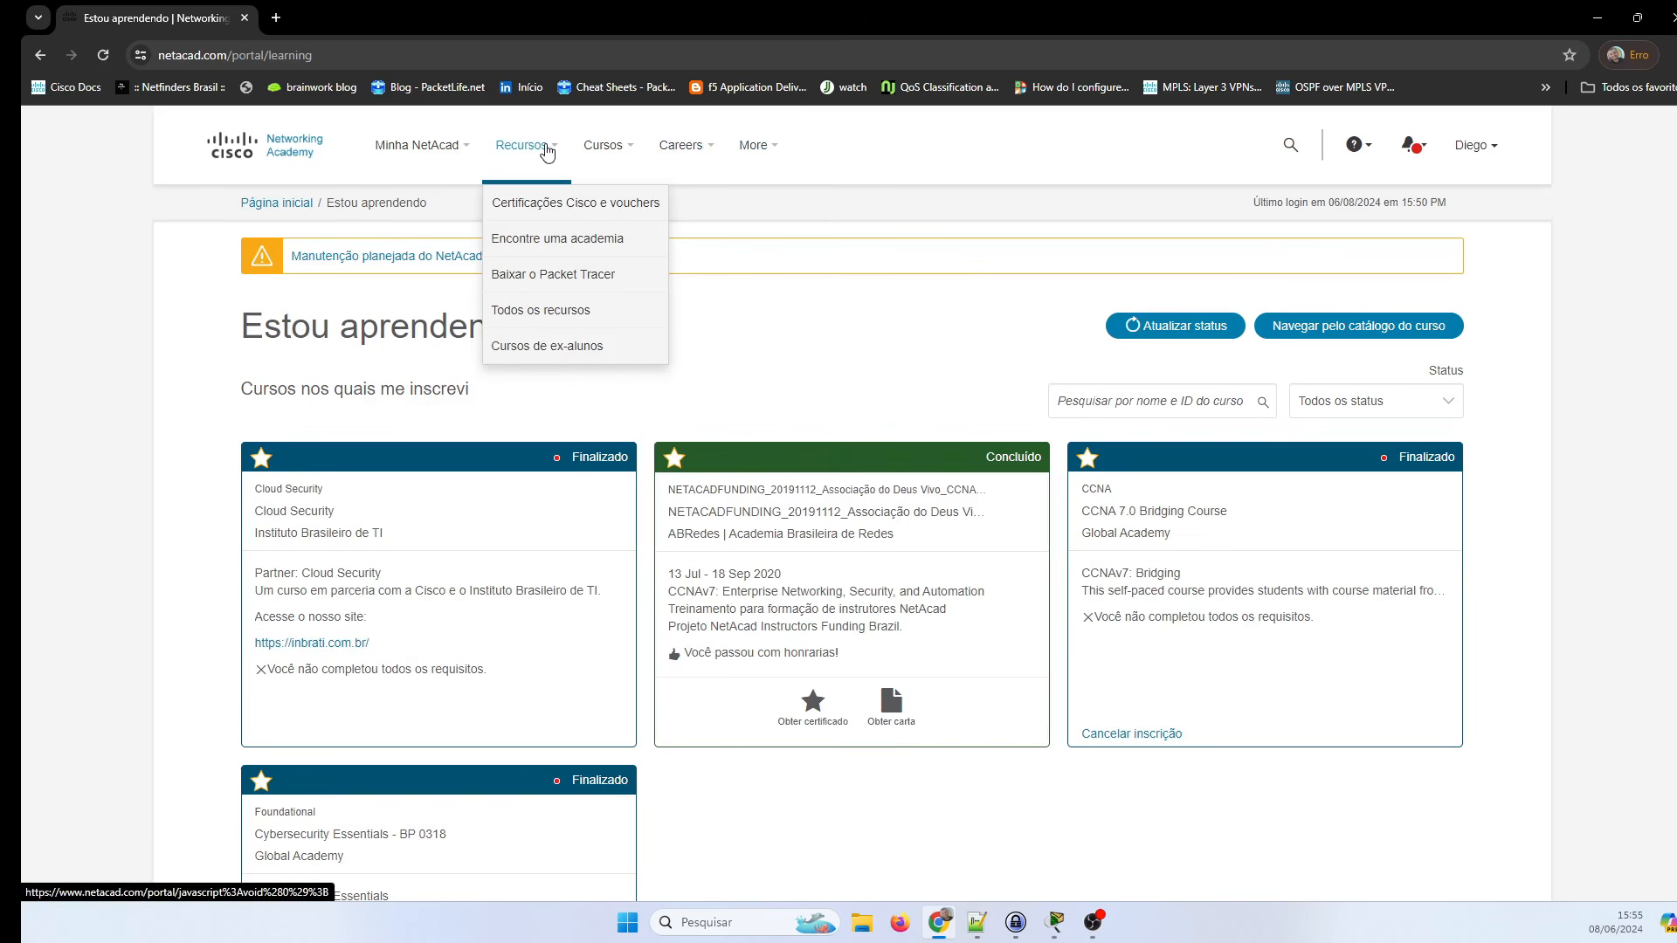
left_click(583, 278)
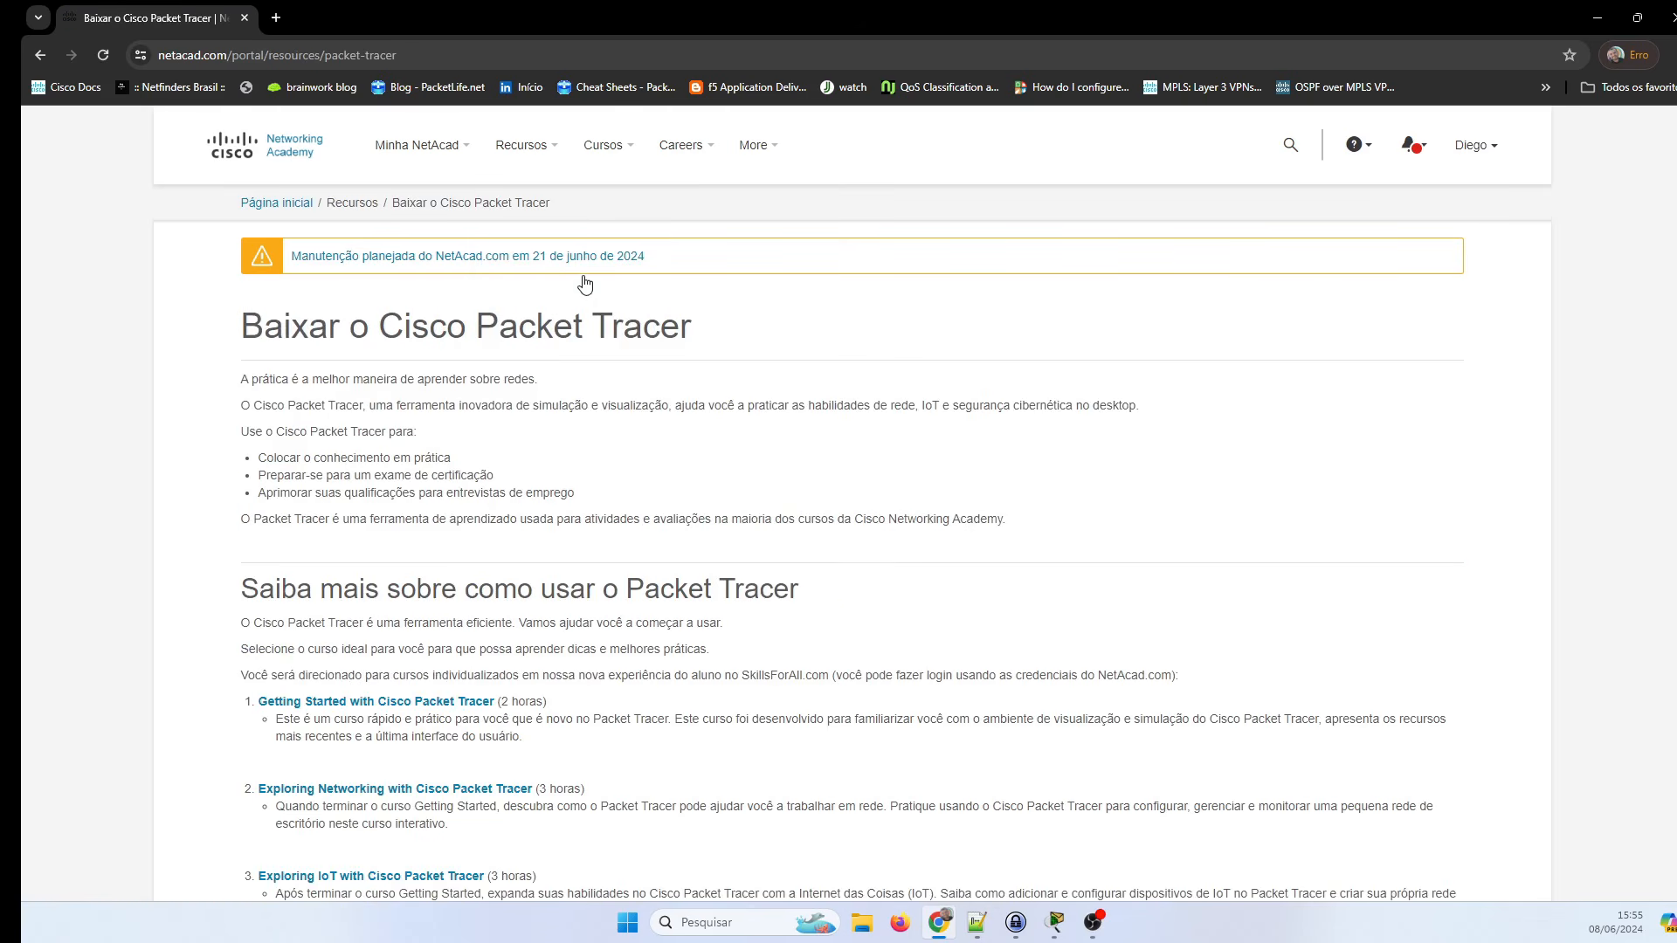
scroll(940, 454, "down", 1)
scroll(939, 453, "down", 5)
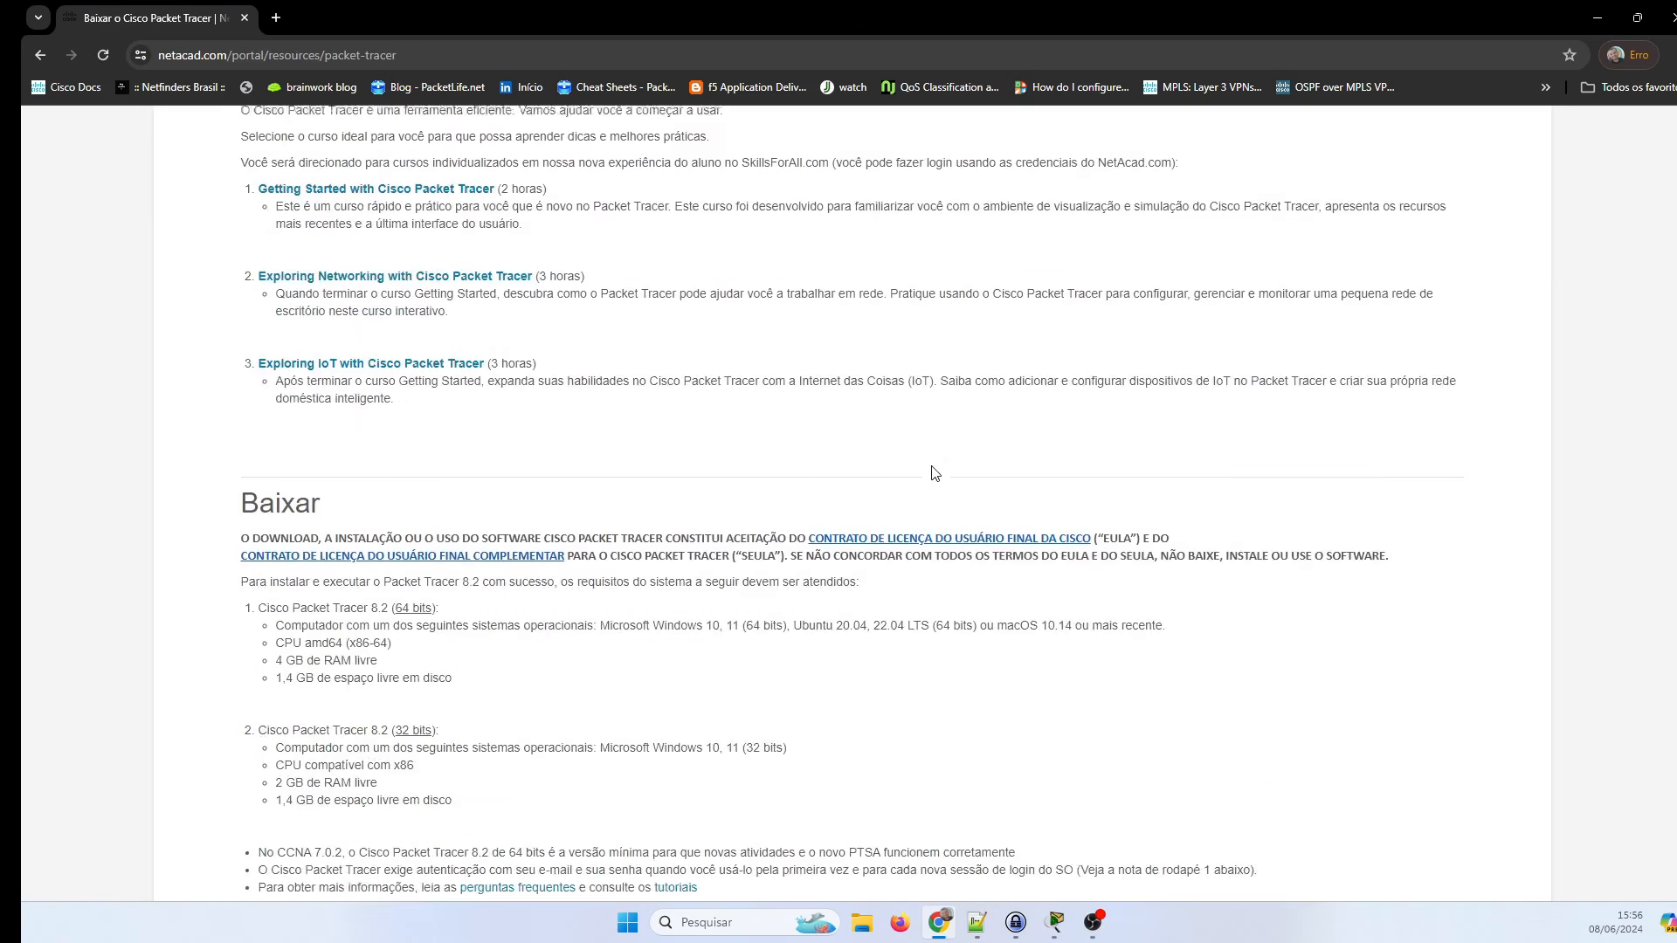
scroll(958, 508, "down", 4)
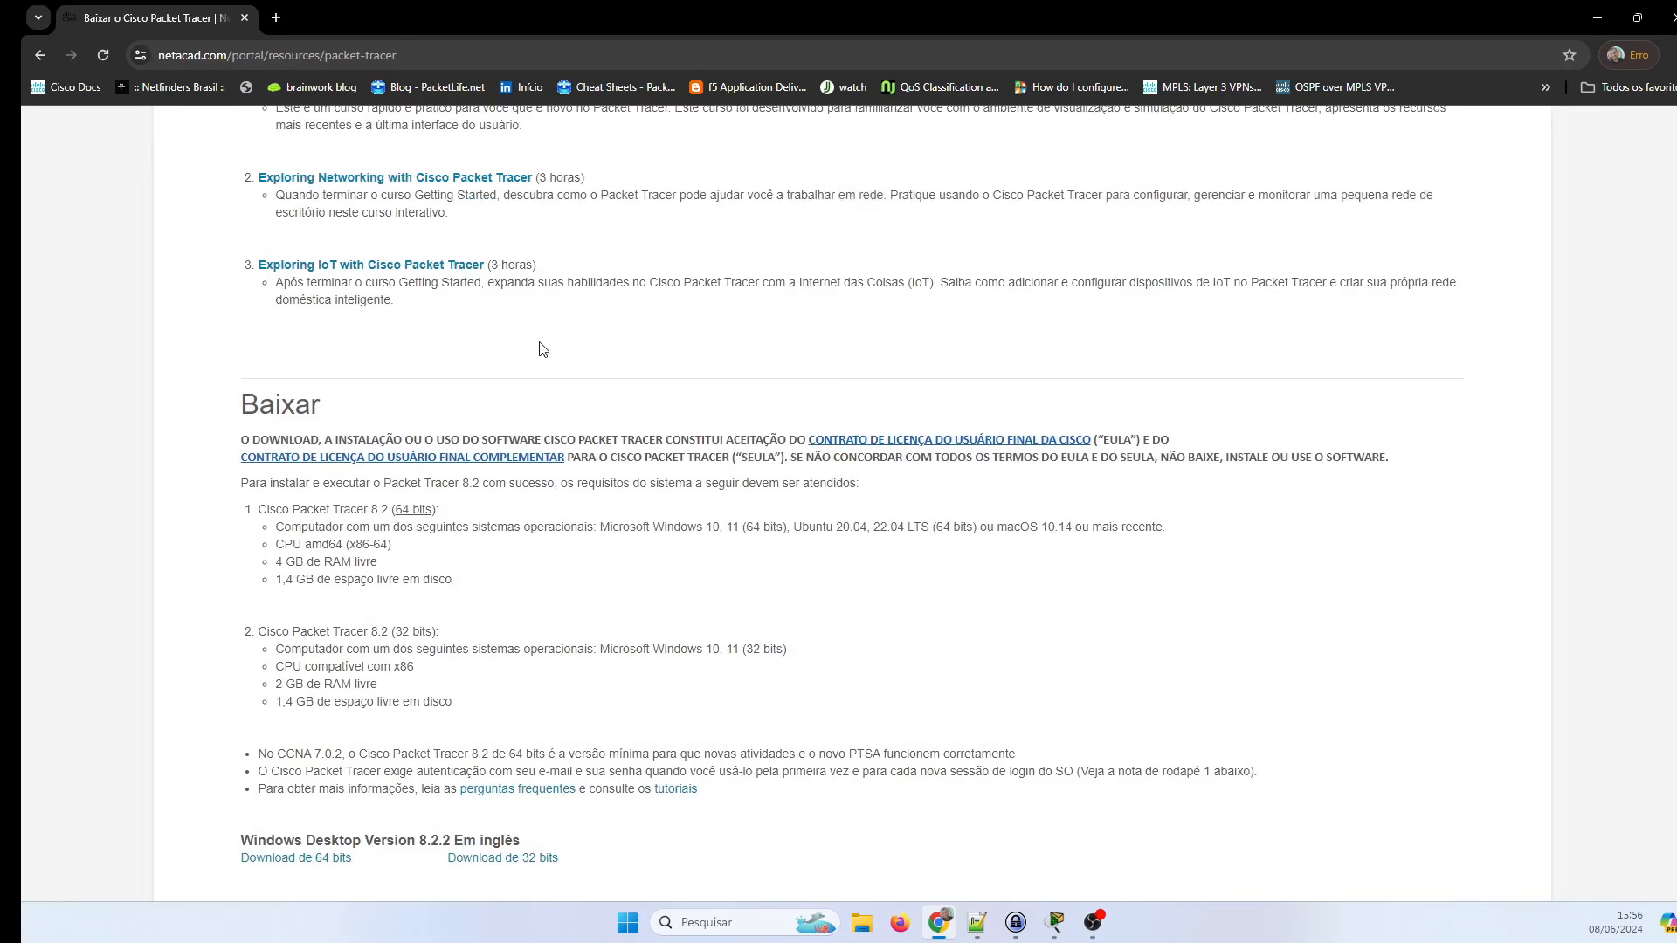
scroll(519, 207, "up", 4)
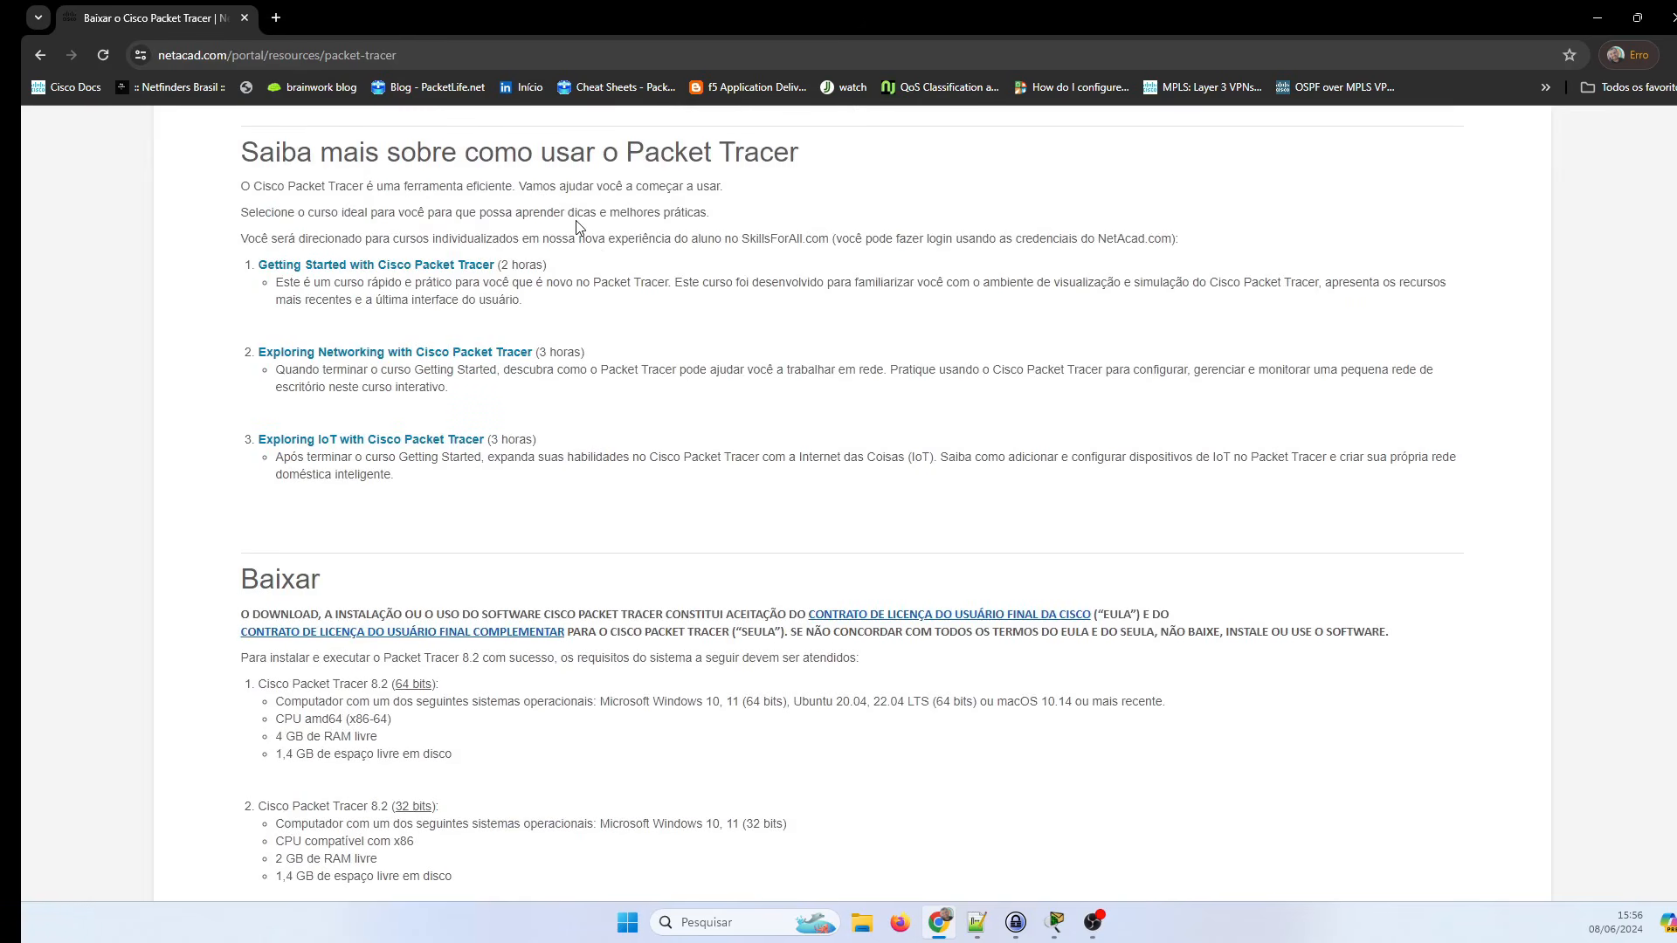
scroll(454, 345, "down", 4)
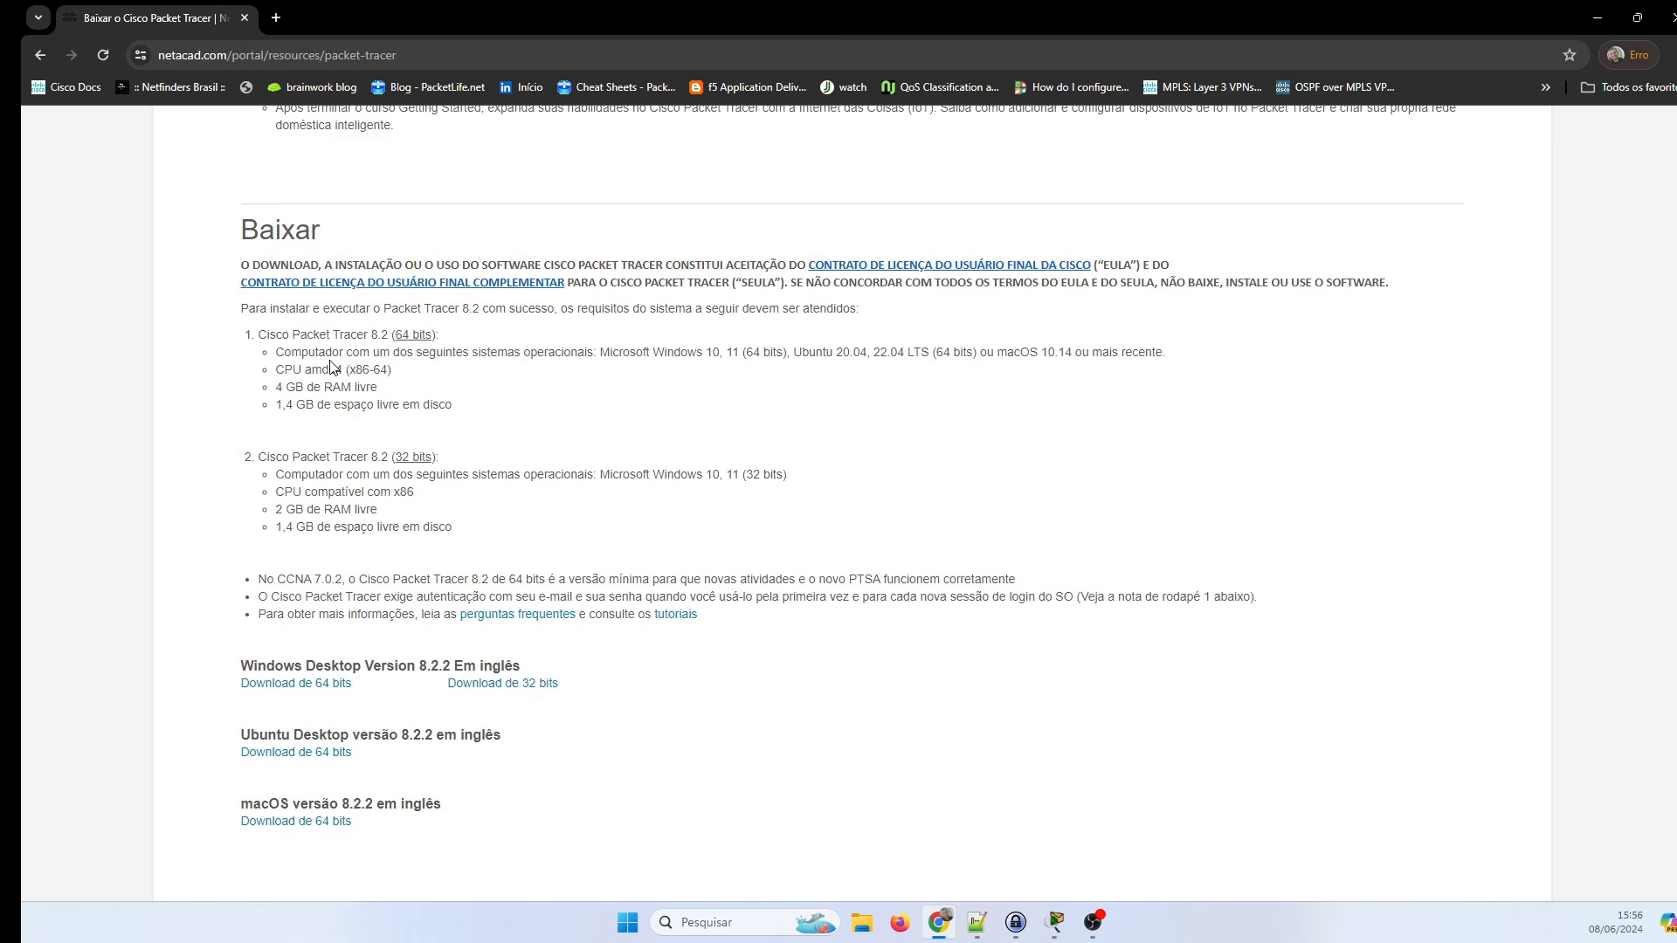
Highlight the 64-bit Windows, amd64 CPU, RAM and 1,4 GB disk space requirements.
double_click(555, 353)
double_click(680, 354)
left_click(720, 355)
triple_click(840, 353)
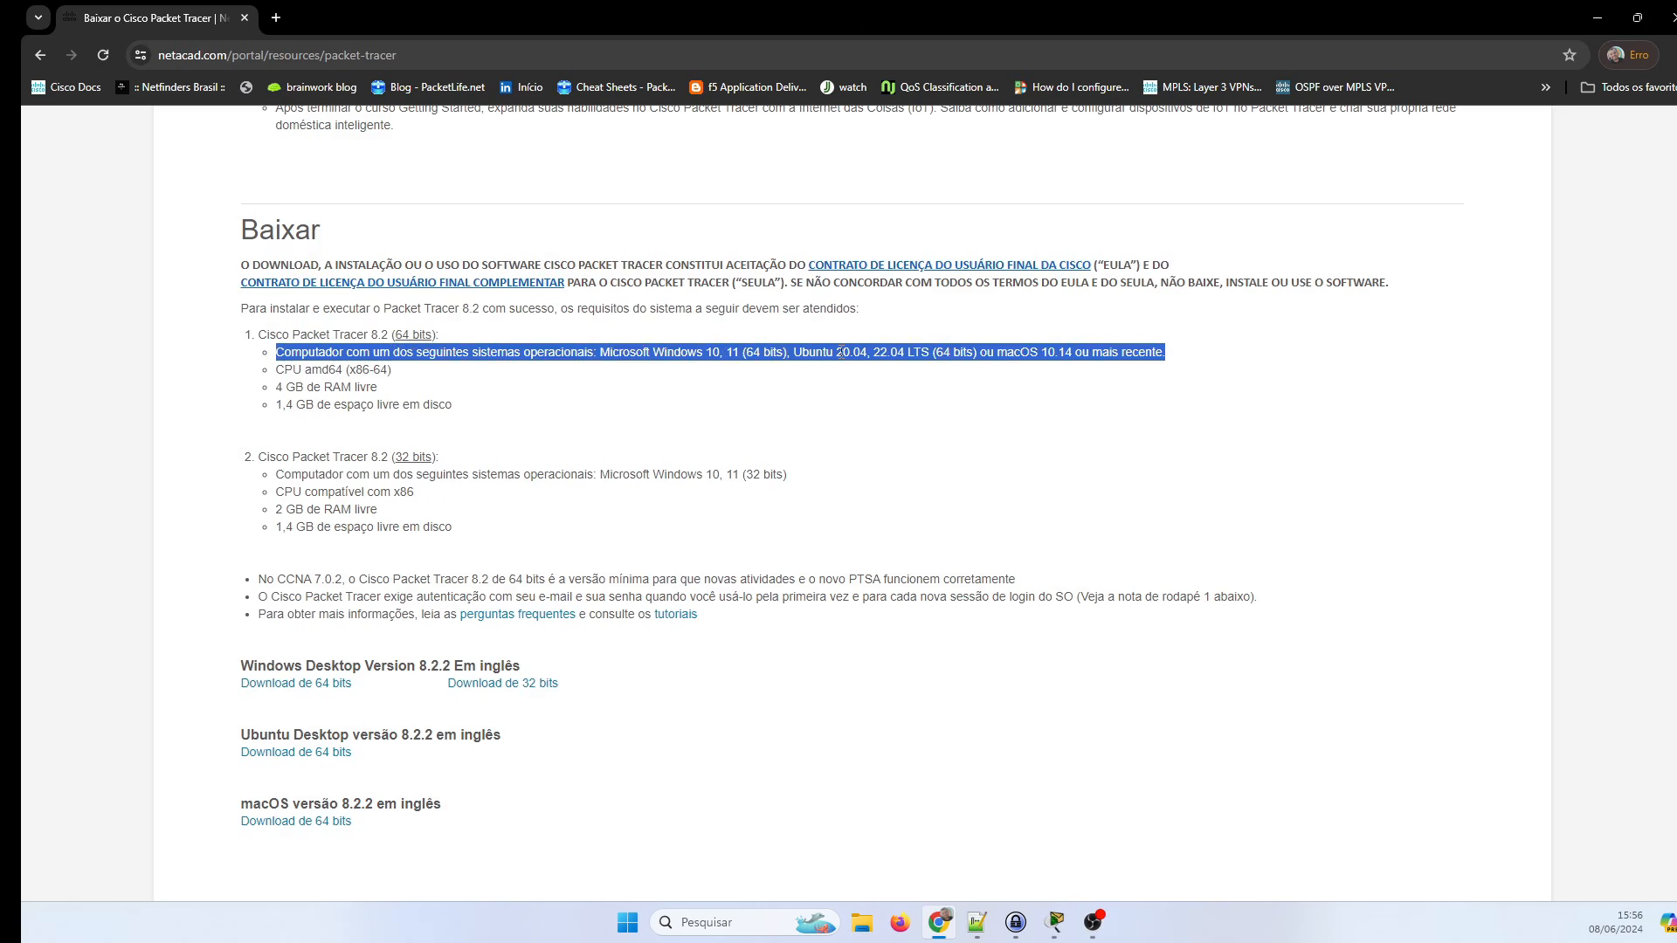
left_click(1004, 353)
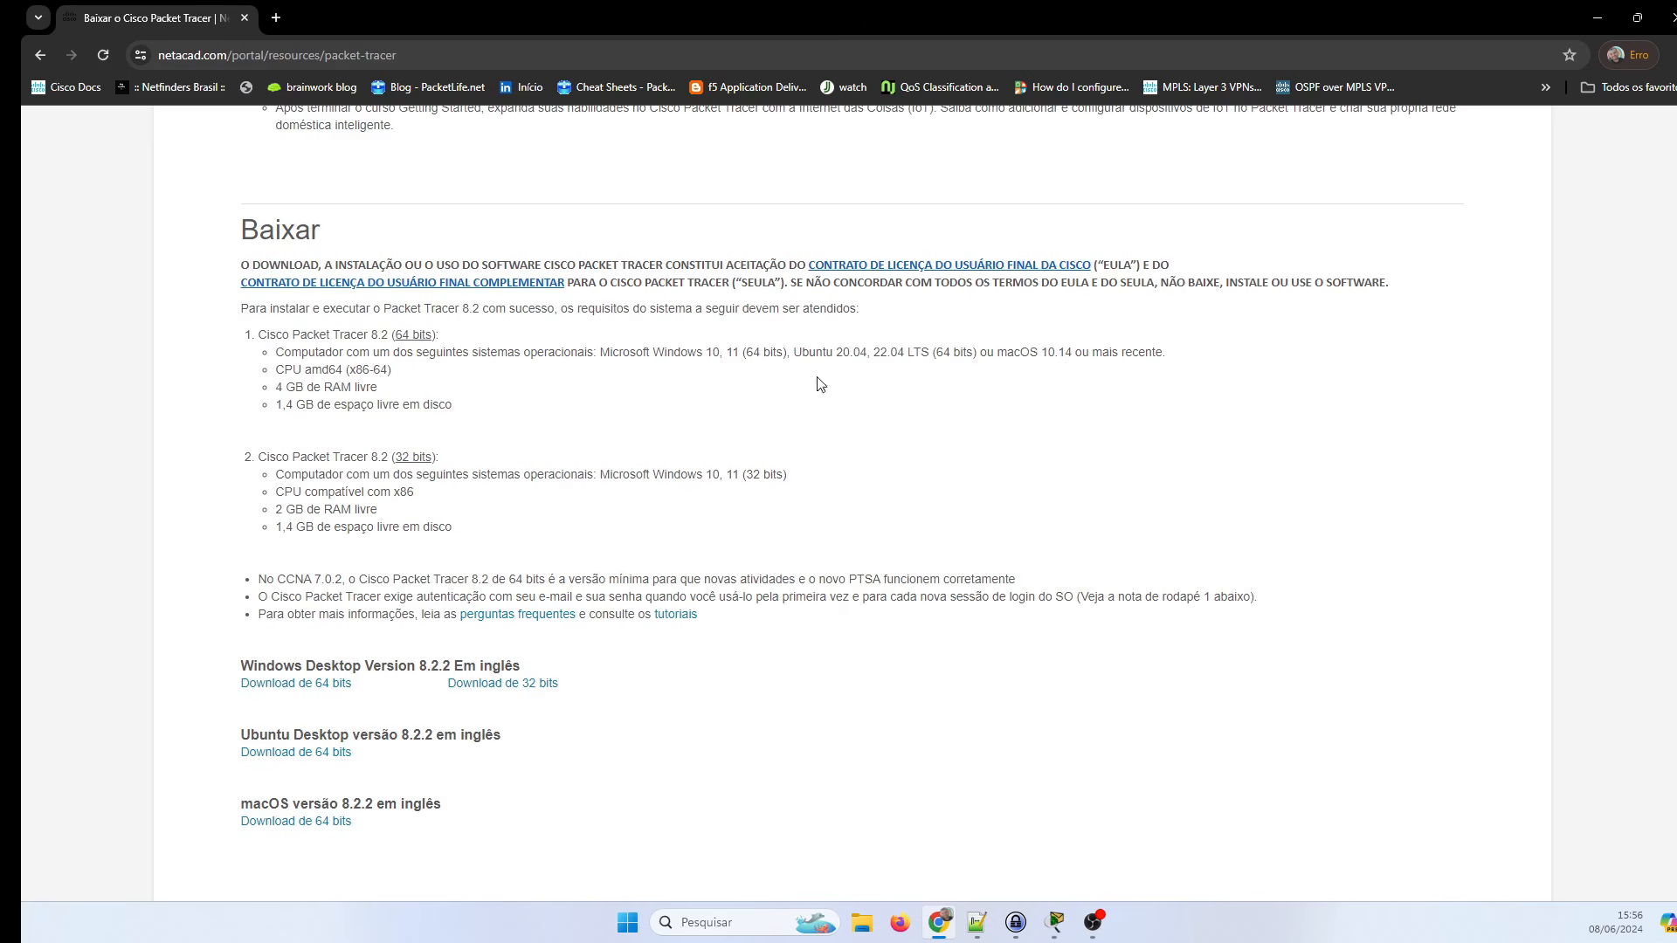
triple_click(312, 370)
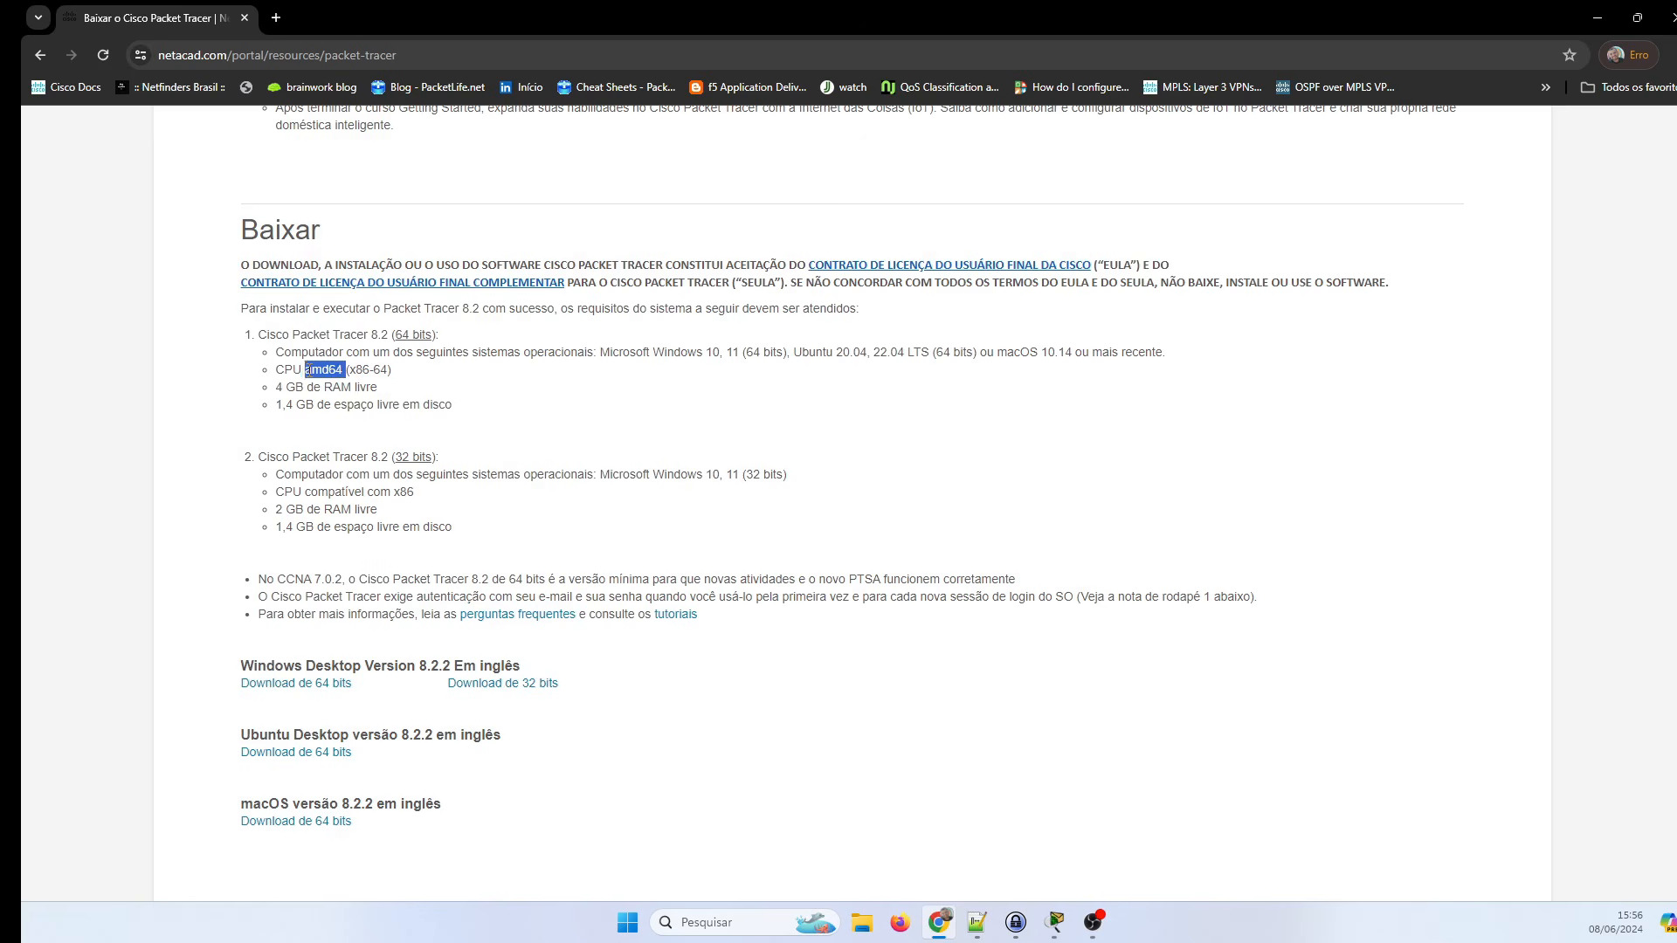
double_click(312, 388)
double_click(286, 405)
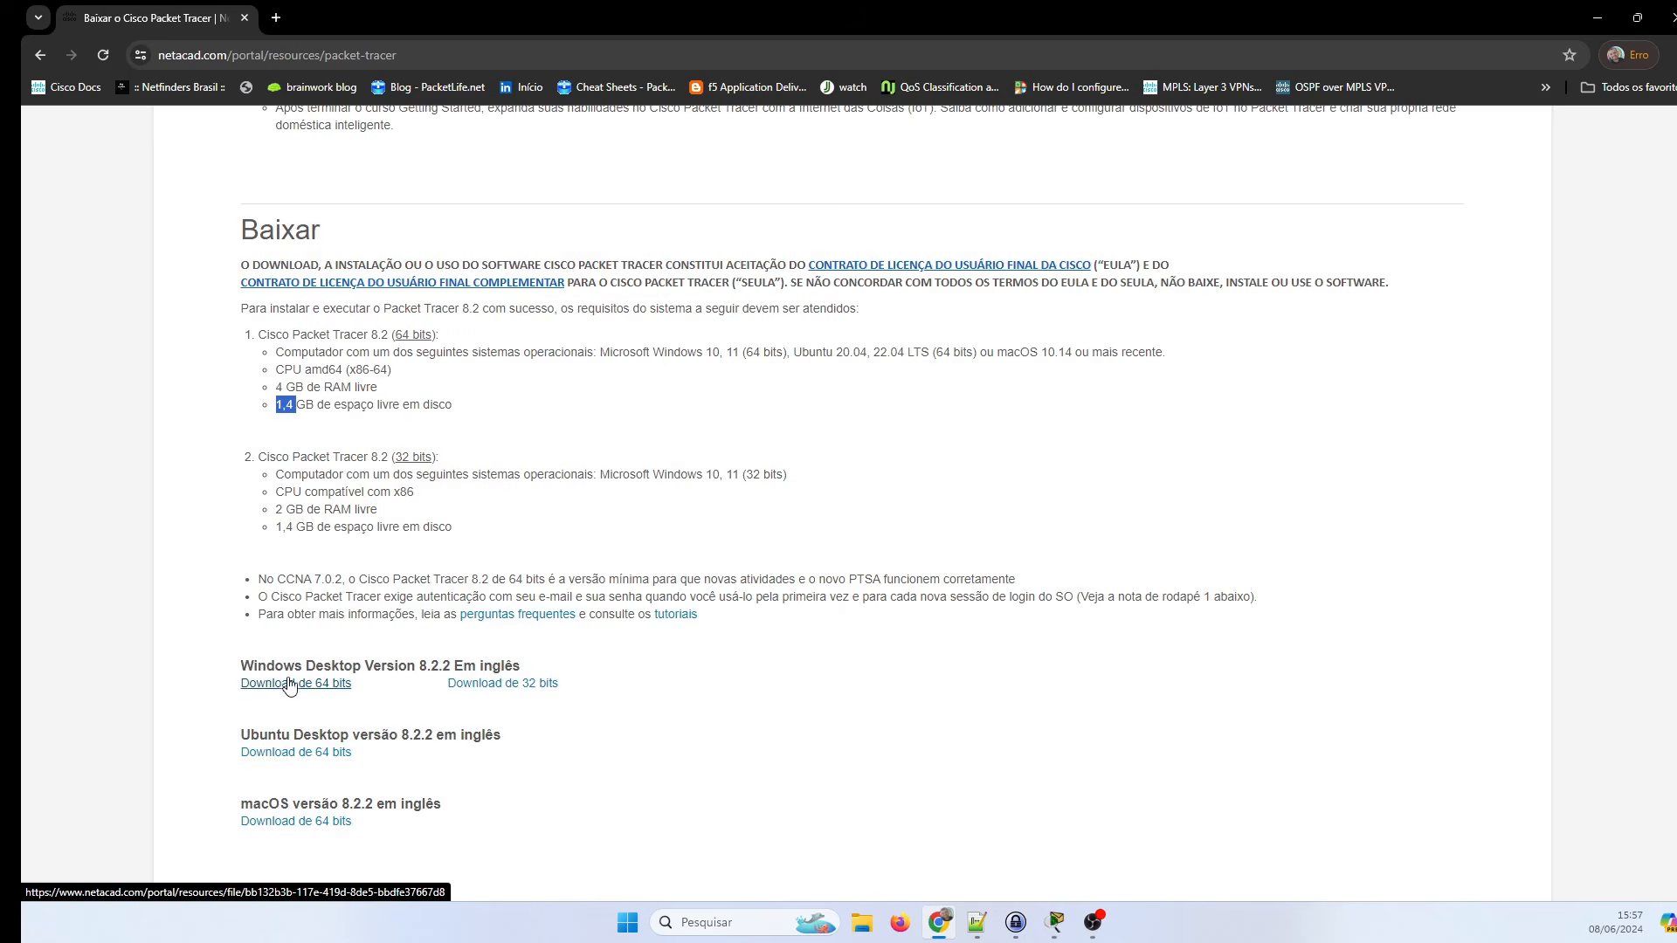
Download the 64-bit 8.2.2 installer and close the old Packet Tracer after its failed login.
left_click(316, 698)
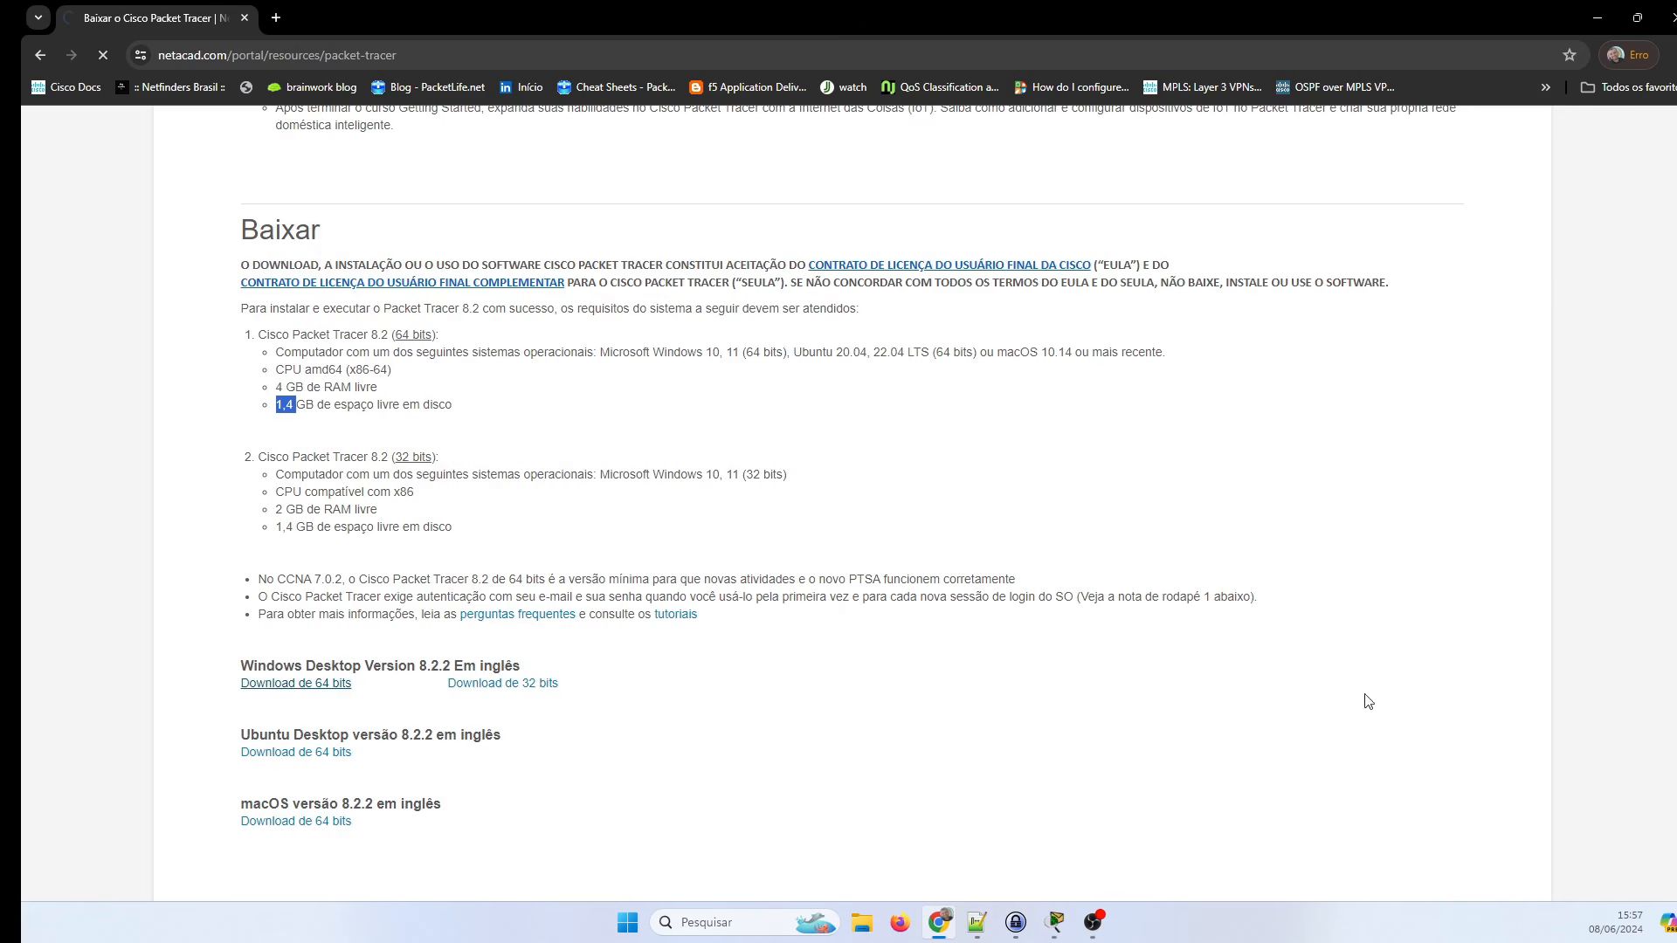
mouse_move(1064, 931)
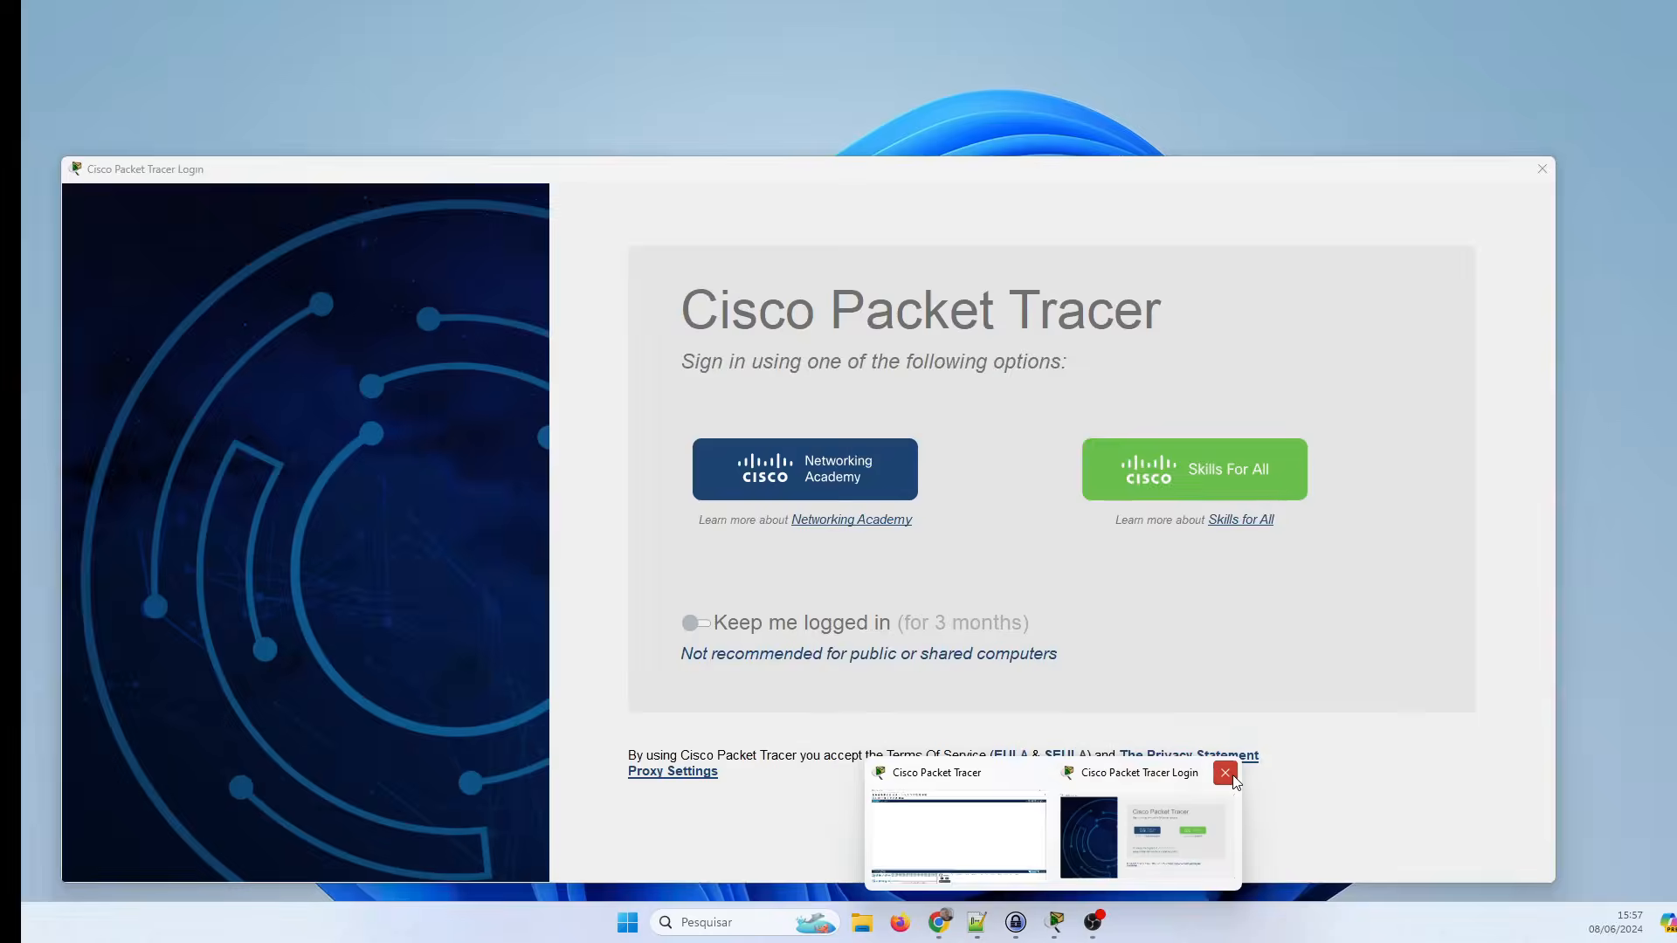
left_click(1228, 774)
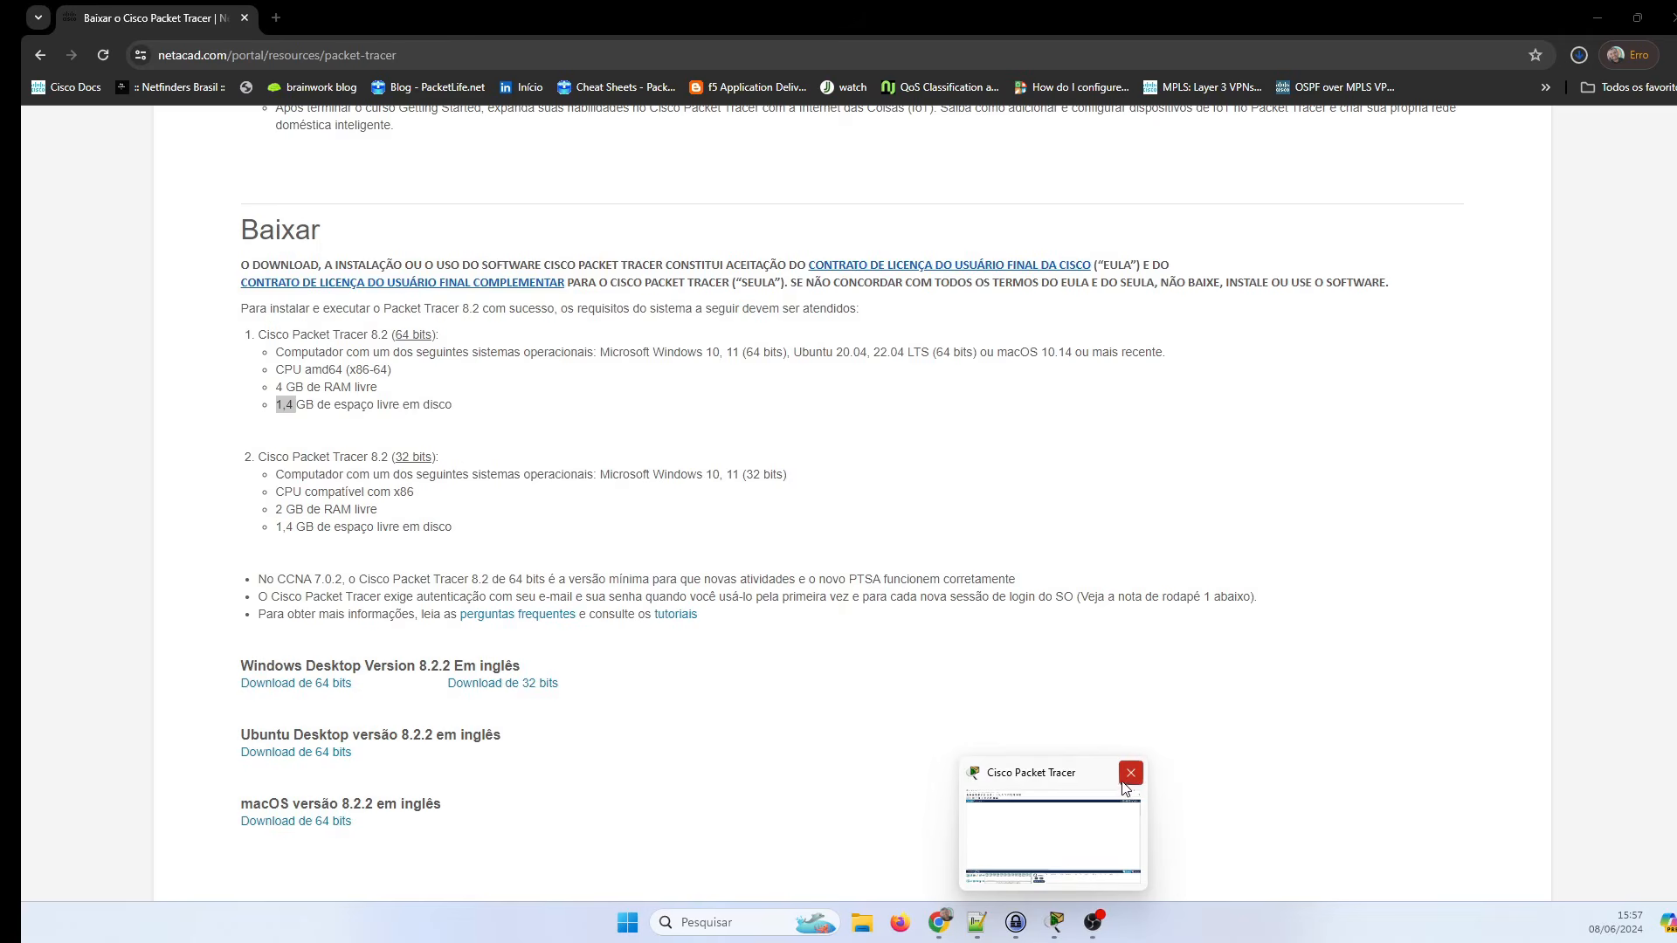
left_click(1131, 774)
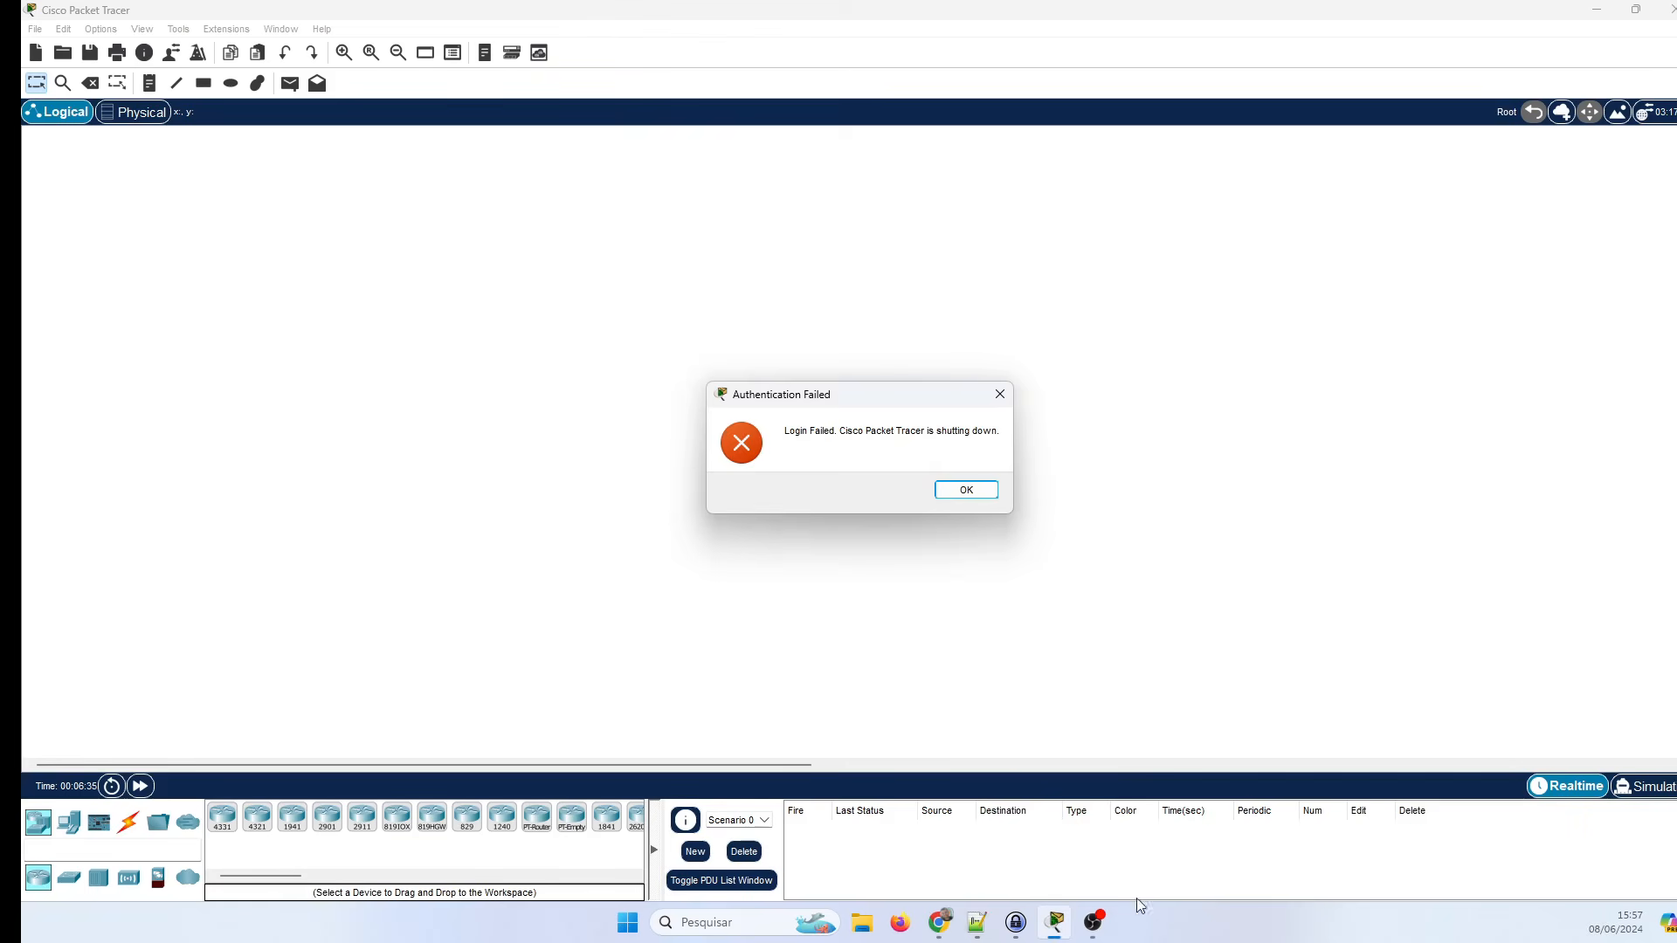
left_click(968, 491)
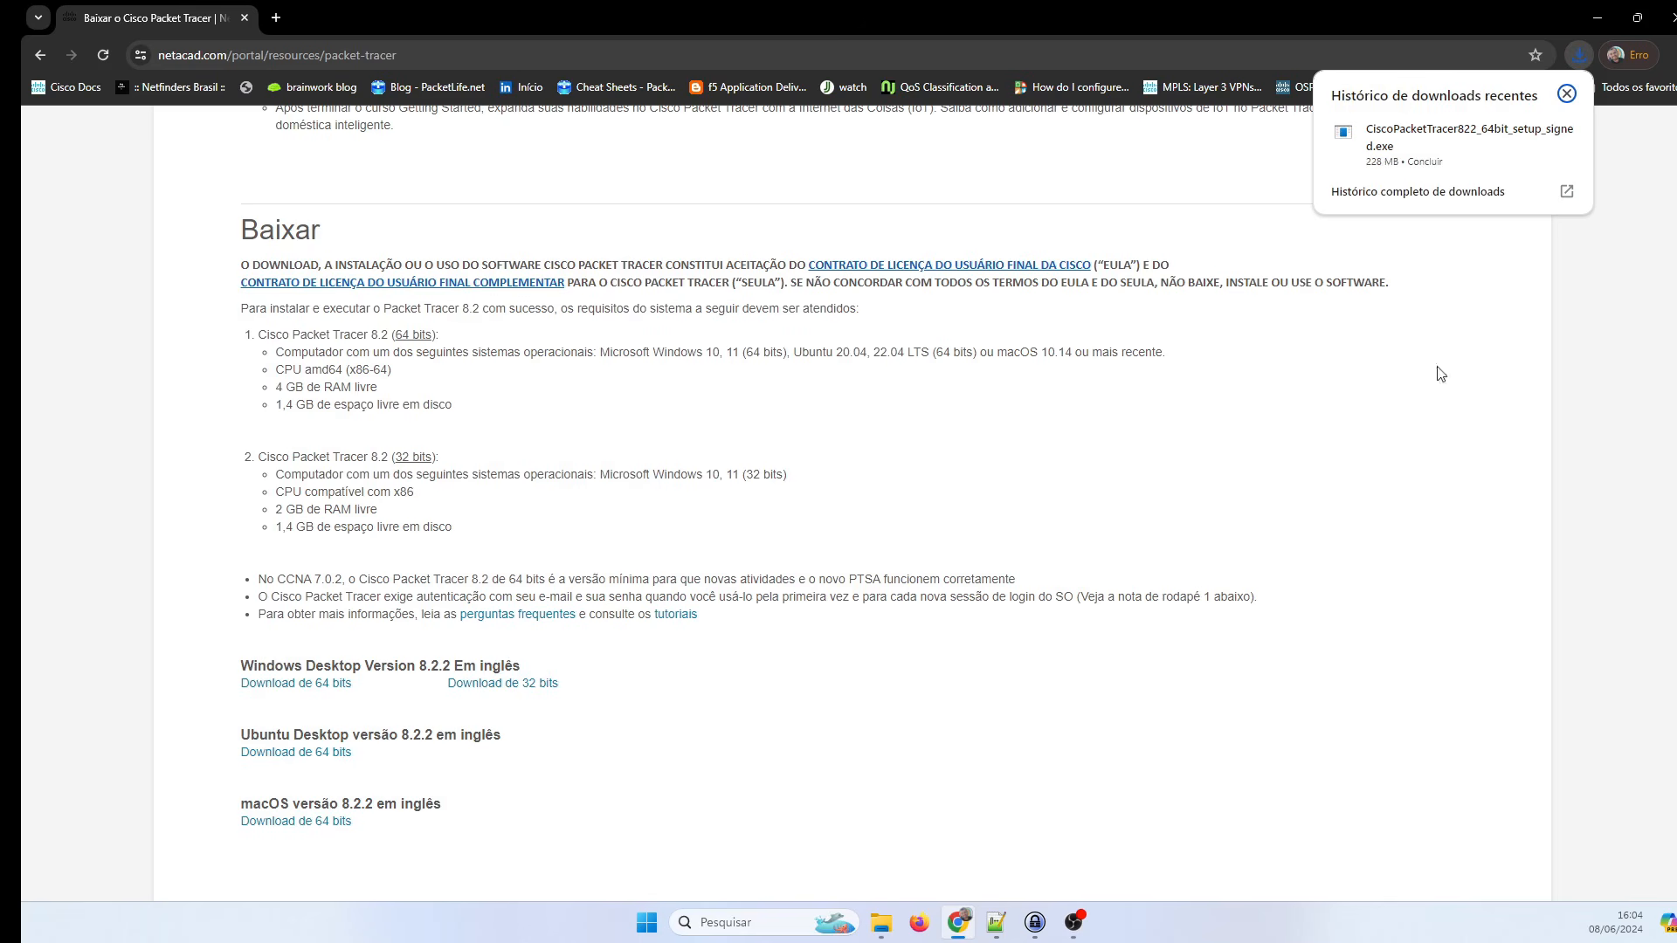
Run the installer, accept the license, keep default folder and desktop shortcut, install, and launch.
left_click(1525, 259)
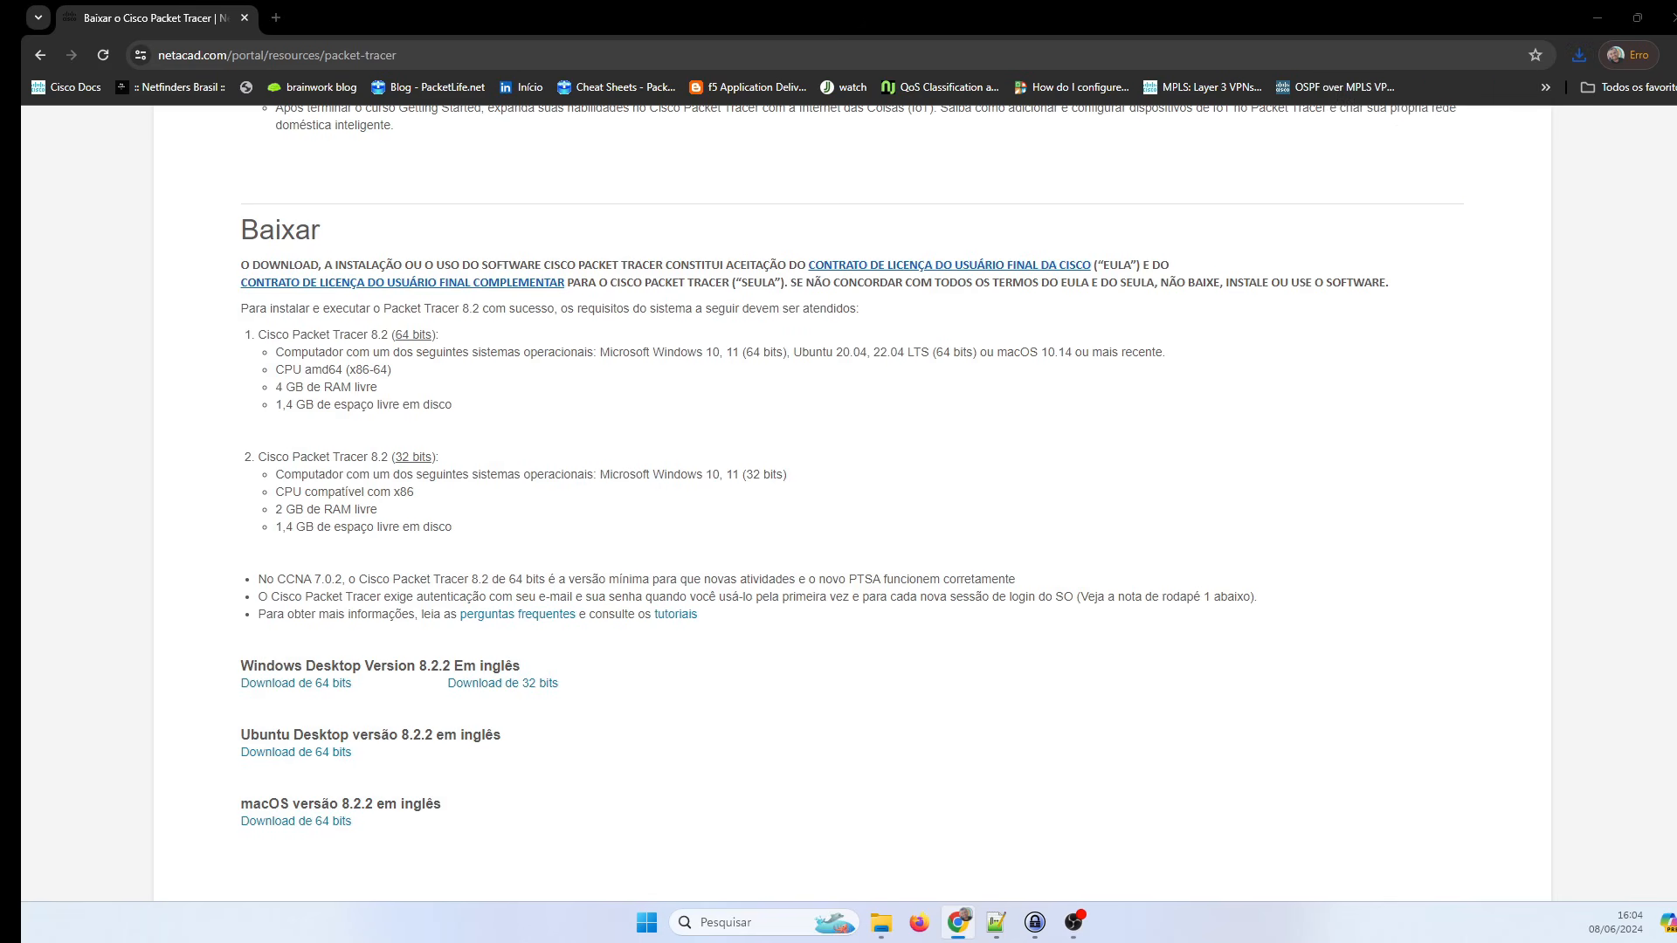
key("super+e")
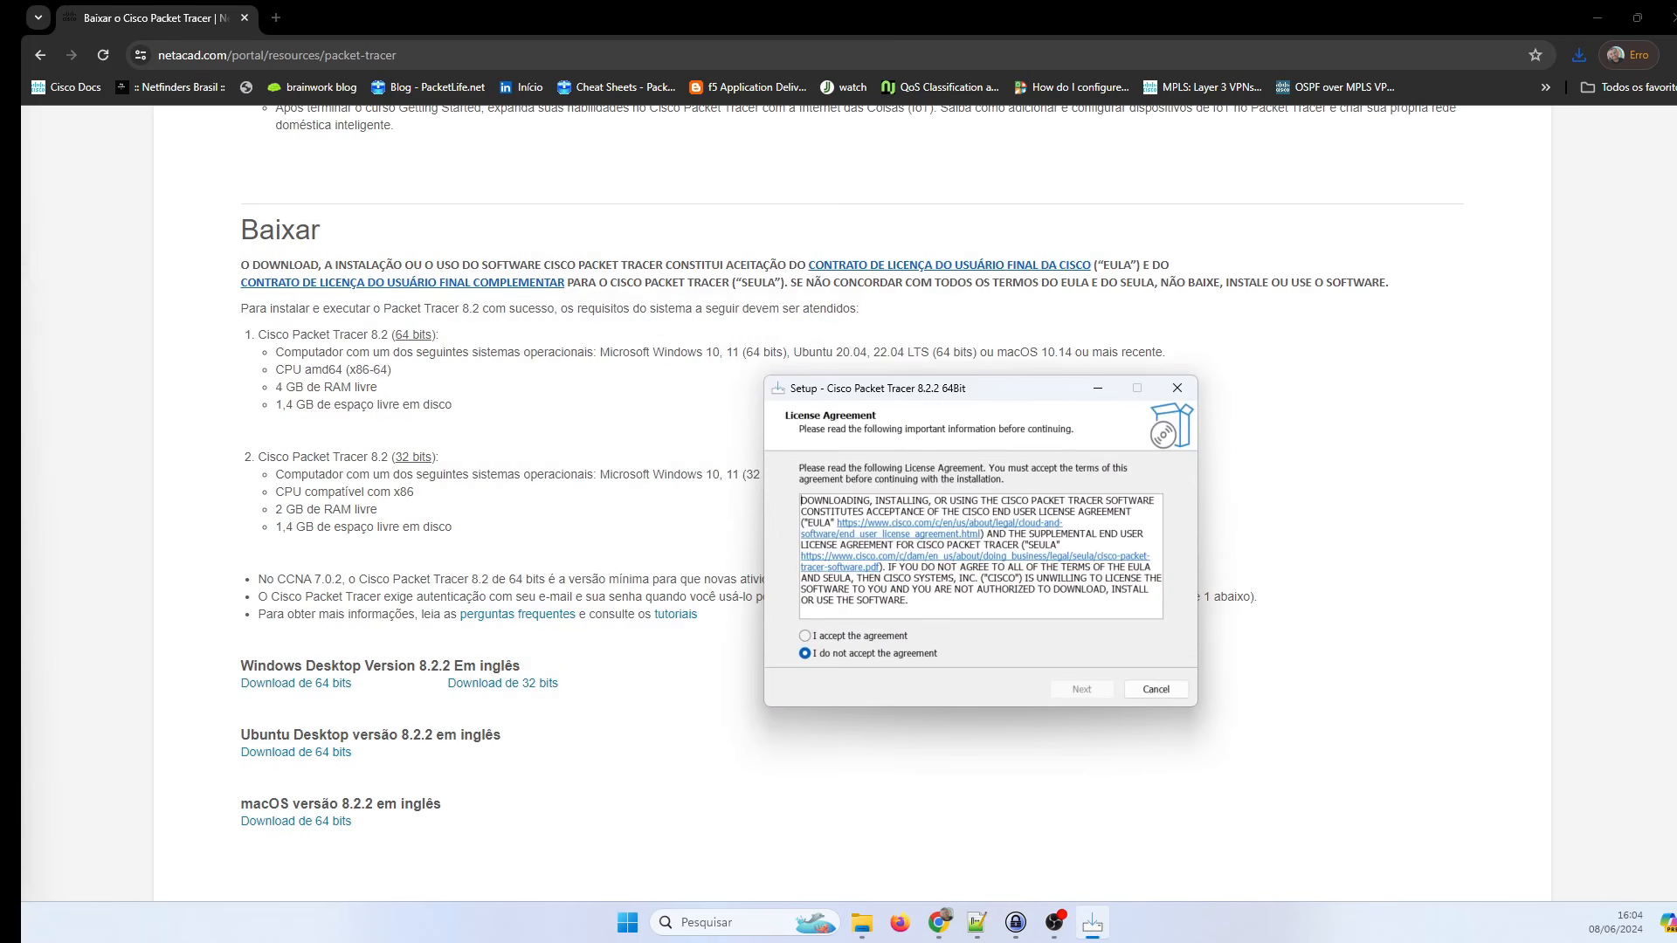
left_click(811, 636)
left_click(1098, 696)
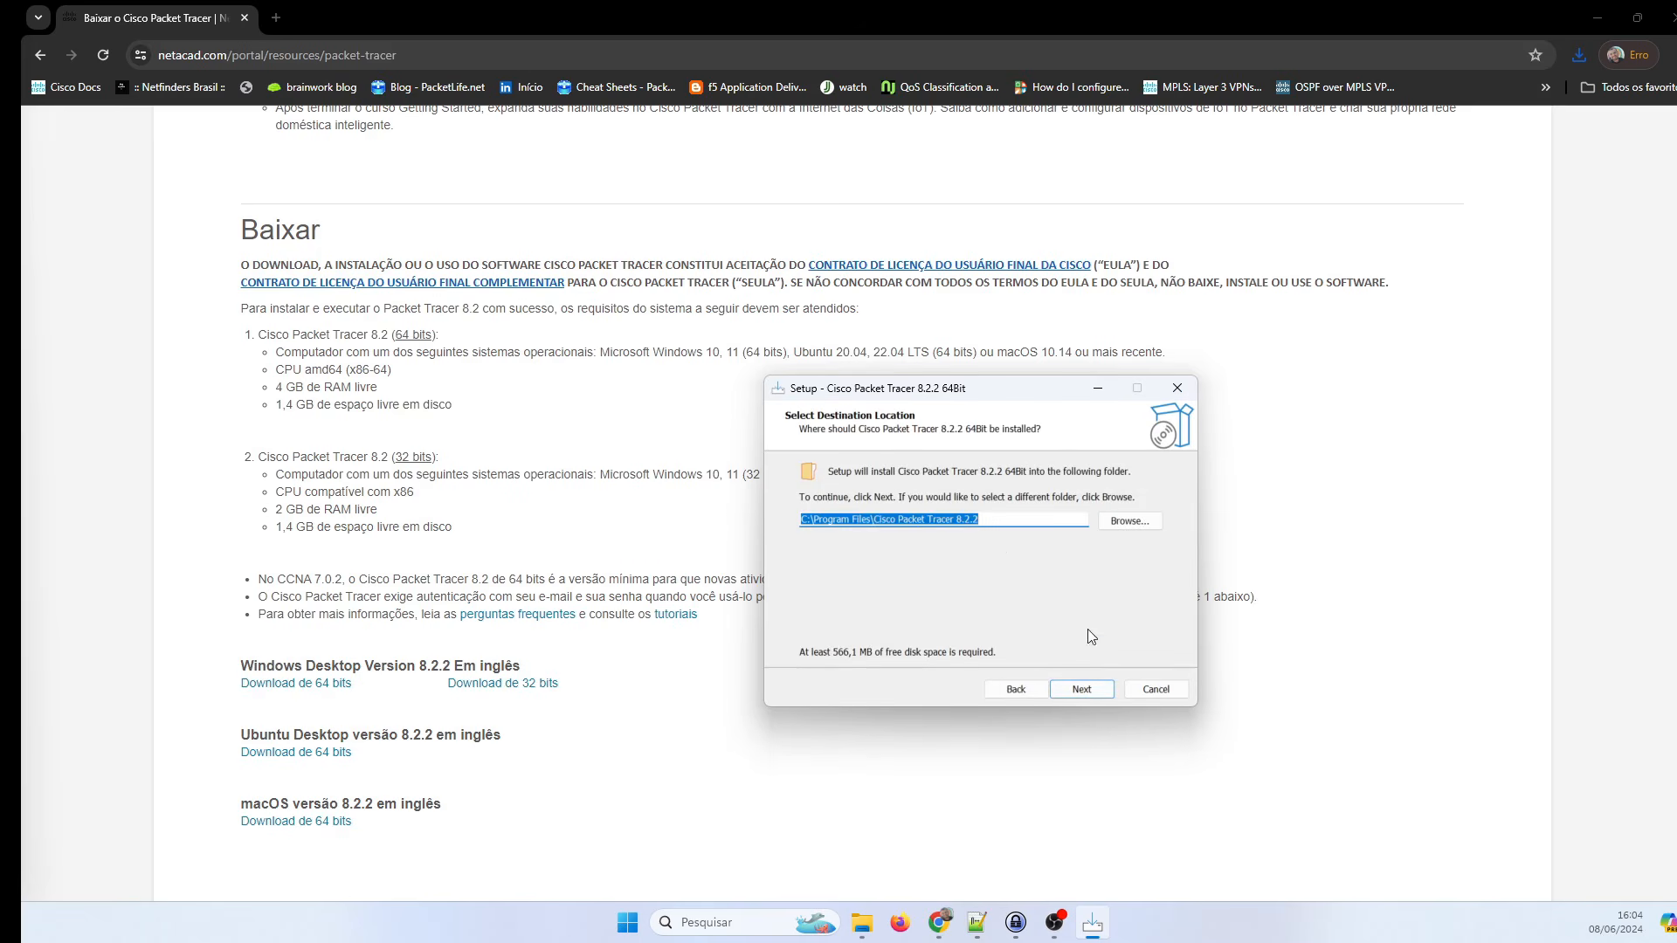
left_click(1080, 694)
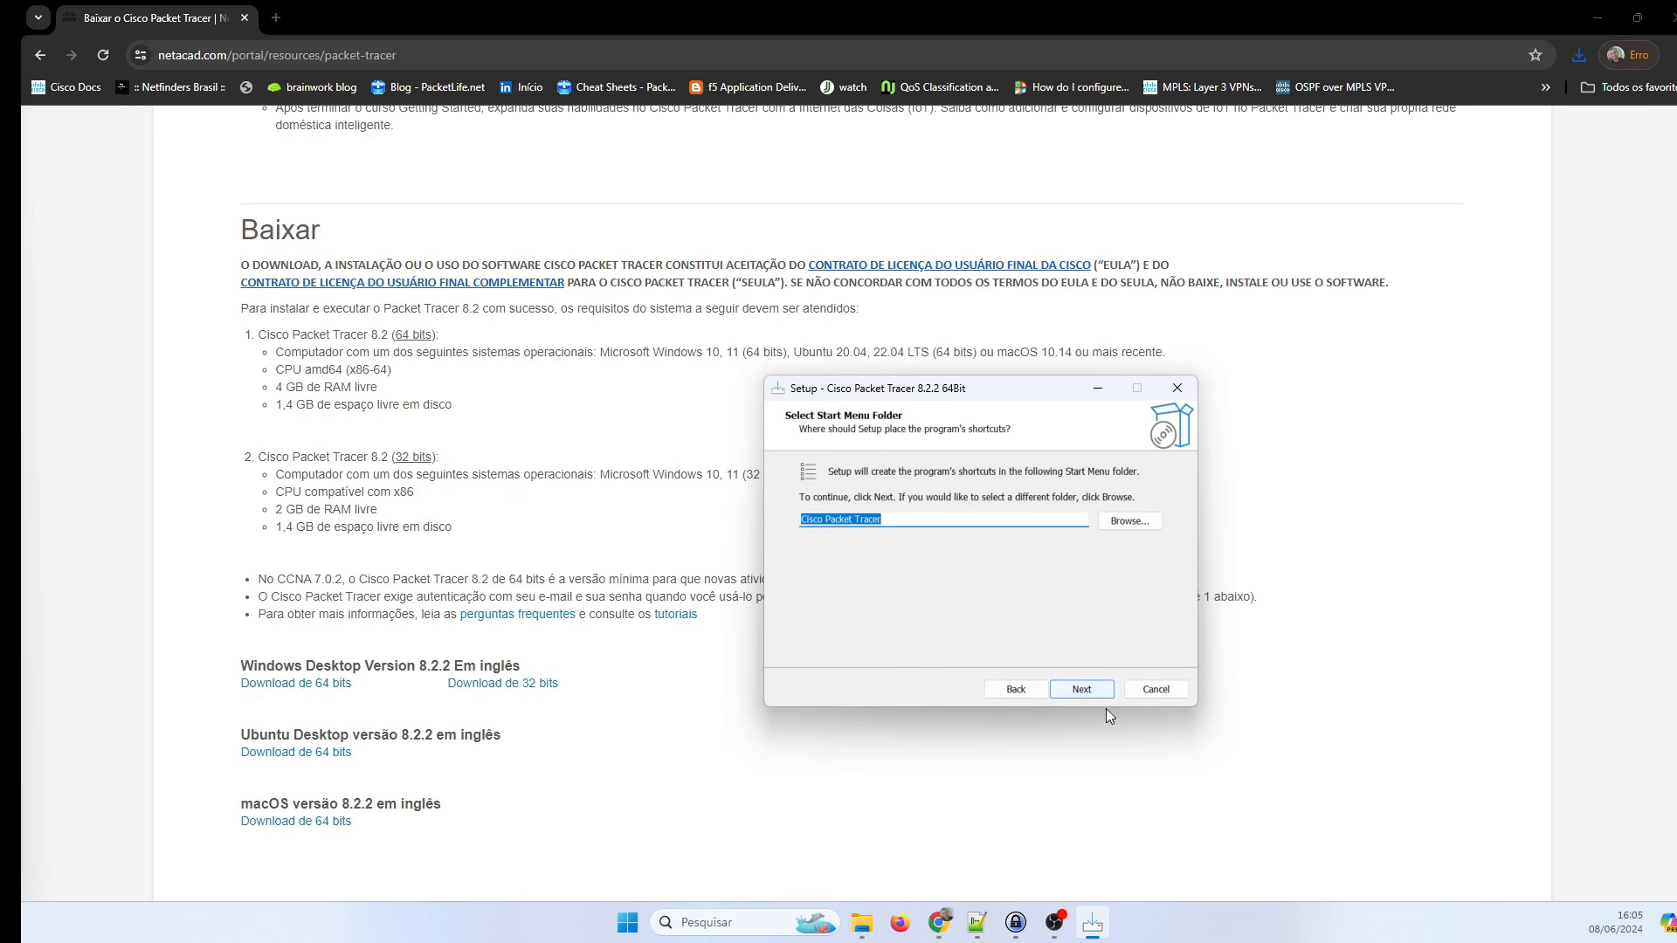
left_click(1022, 690)
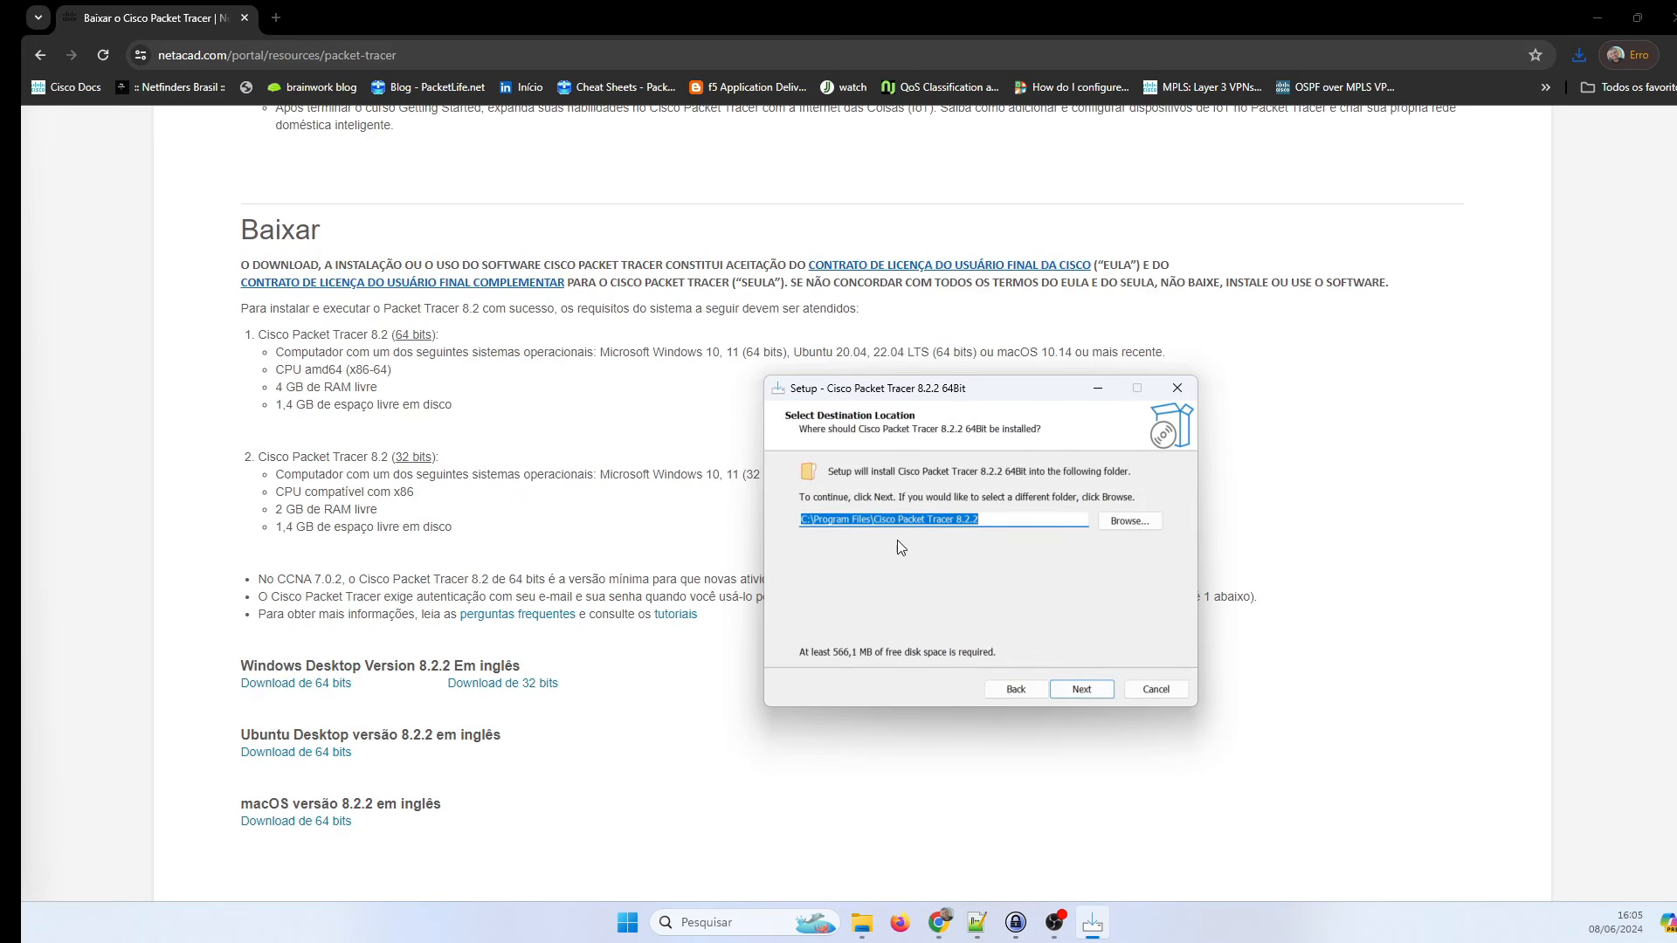
left_click(1079, 690)
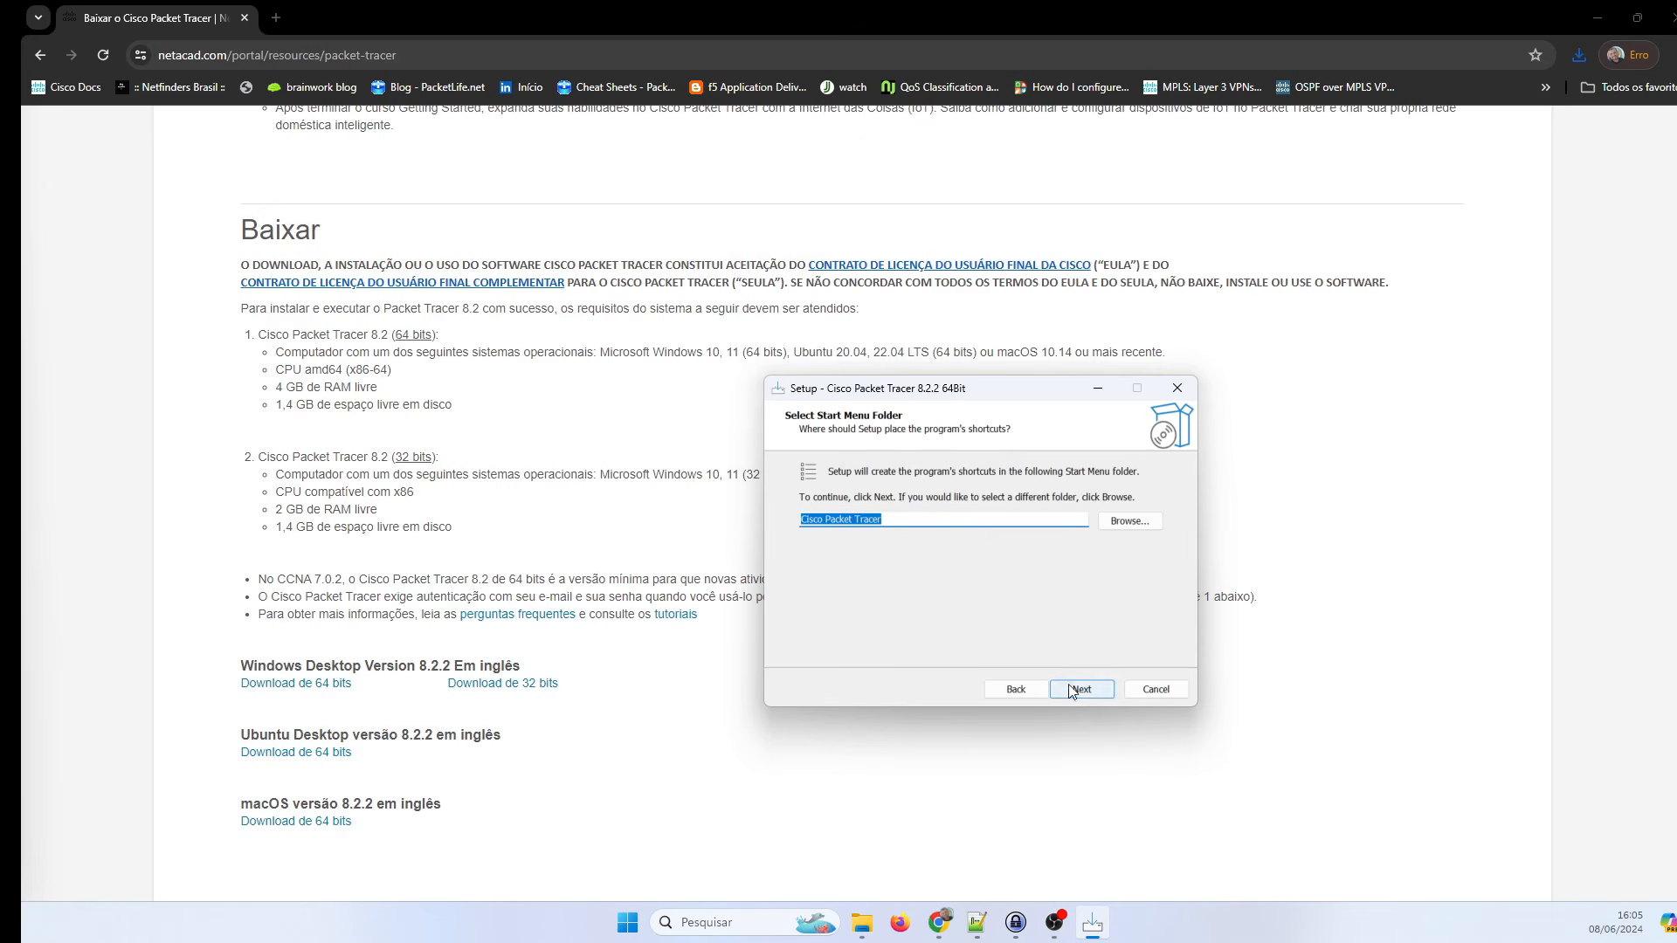
left_click(1081, 692)
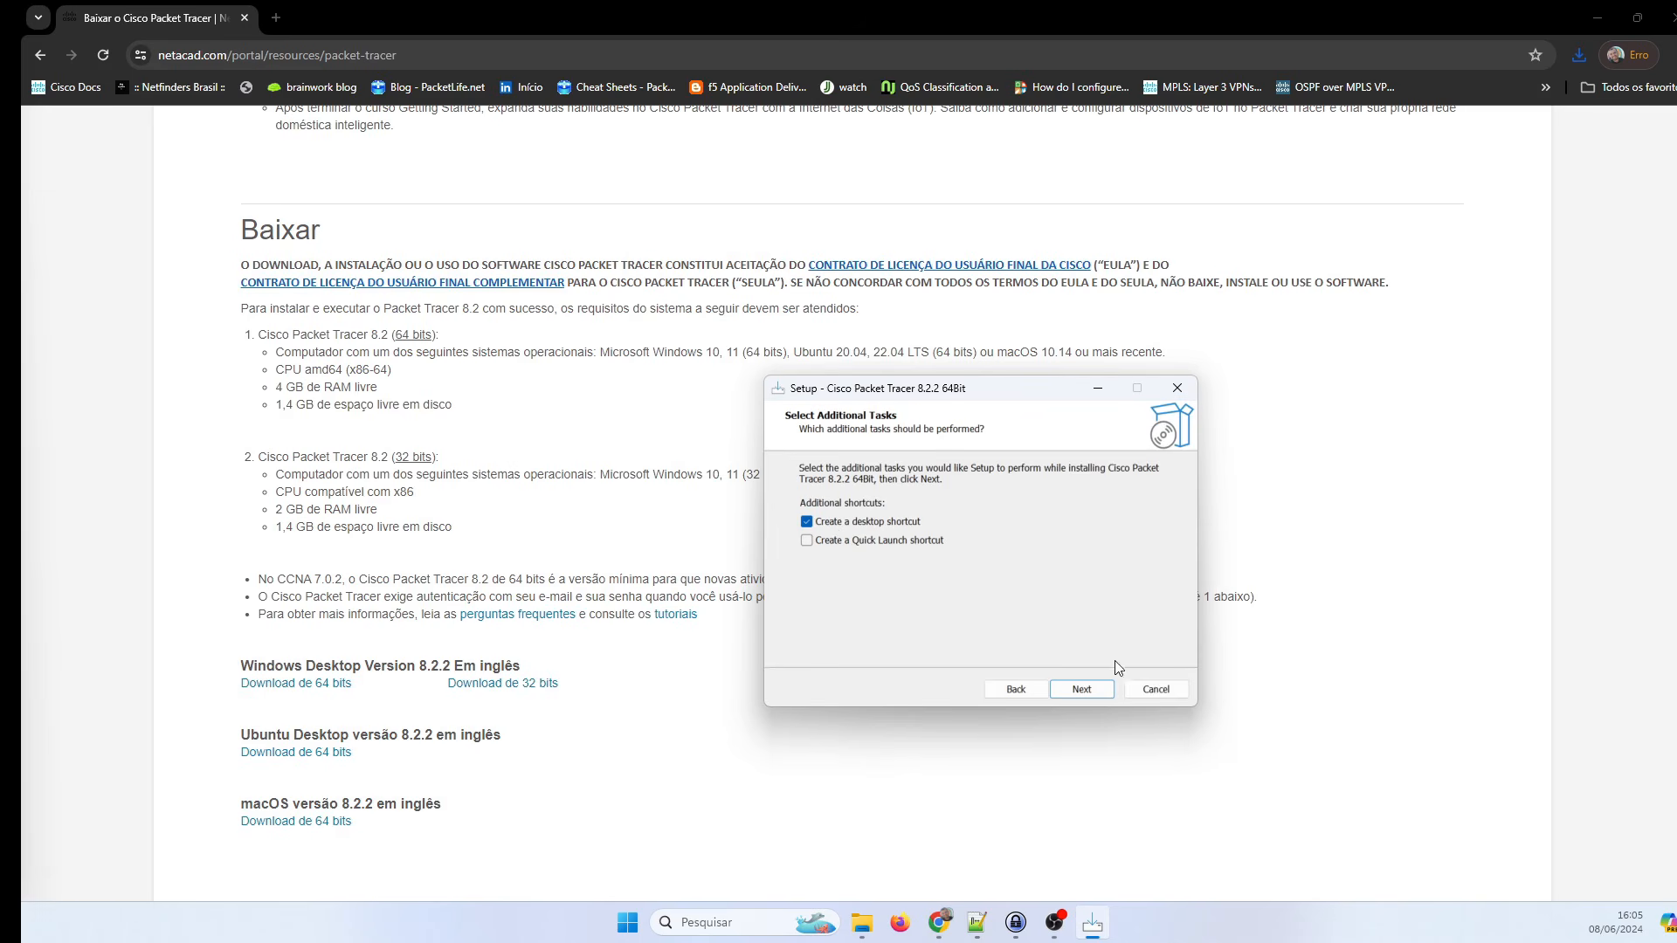
left_click(1087, 689)
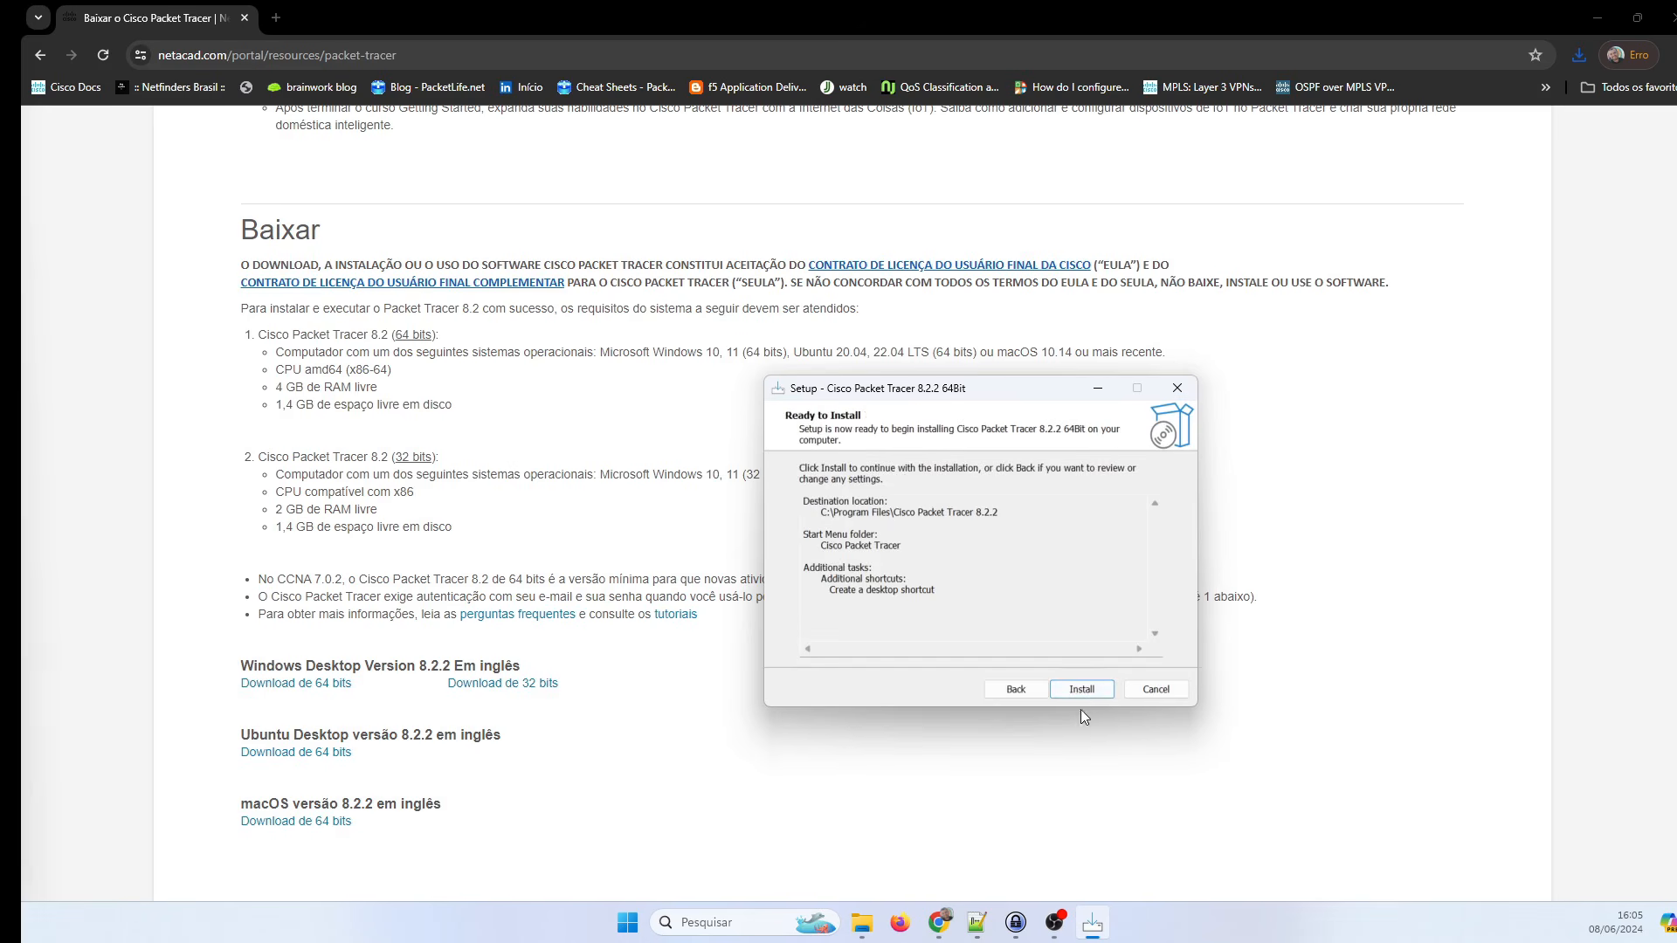
left_click(1073, 690)
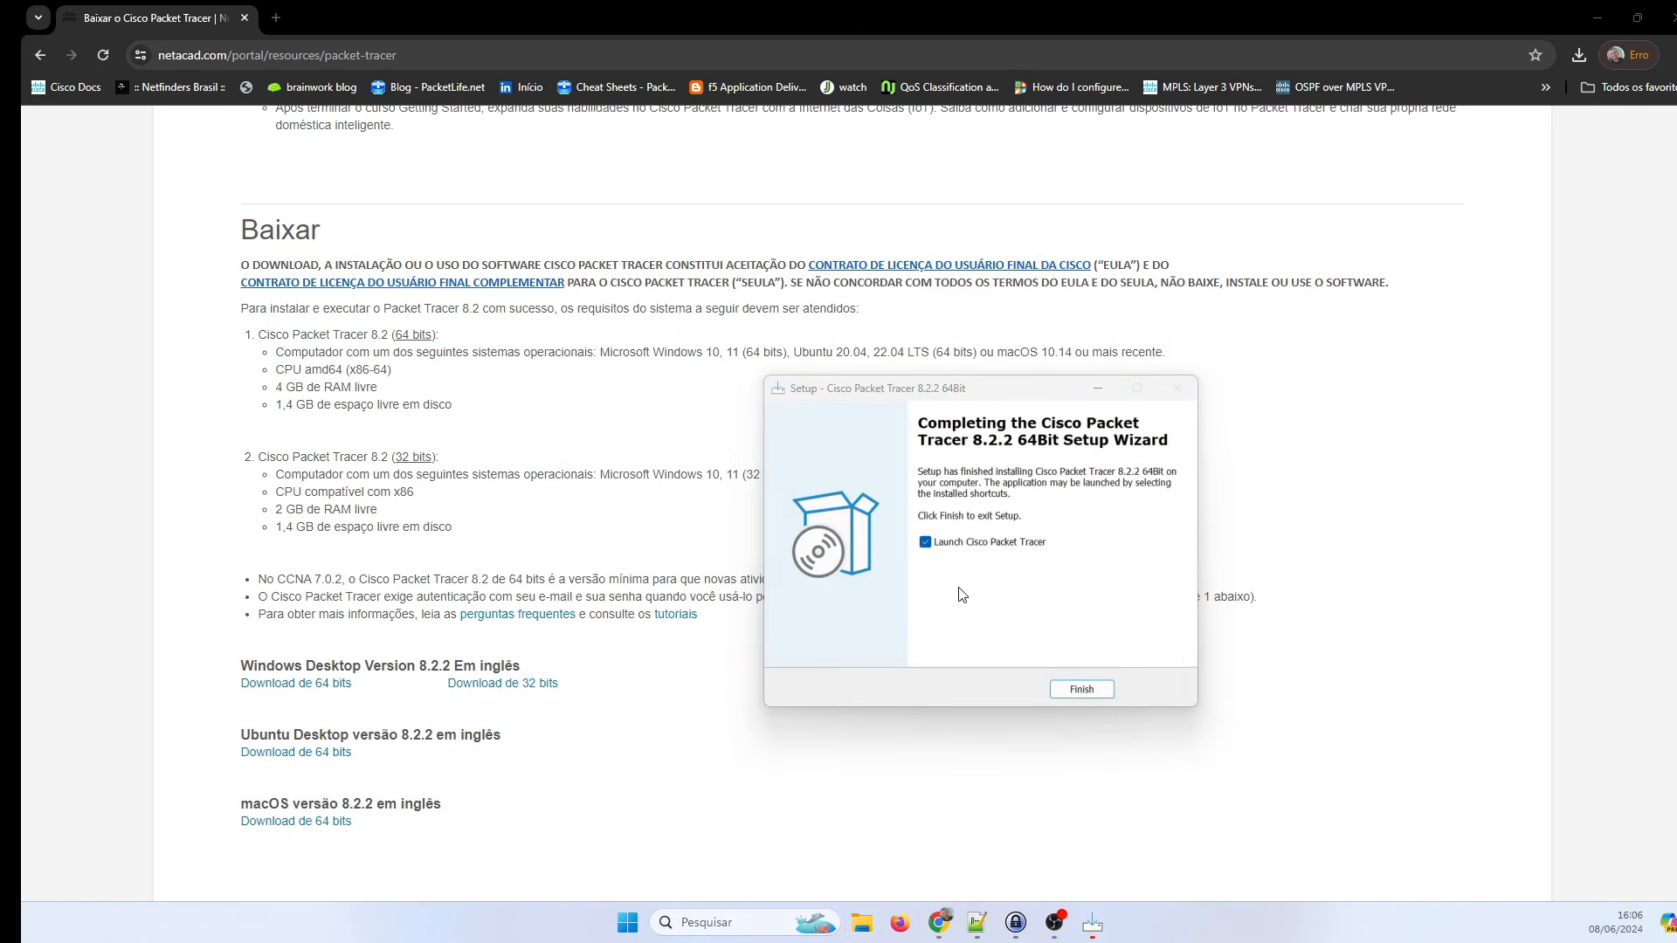
left_click(1082, 690)
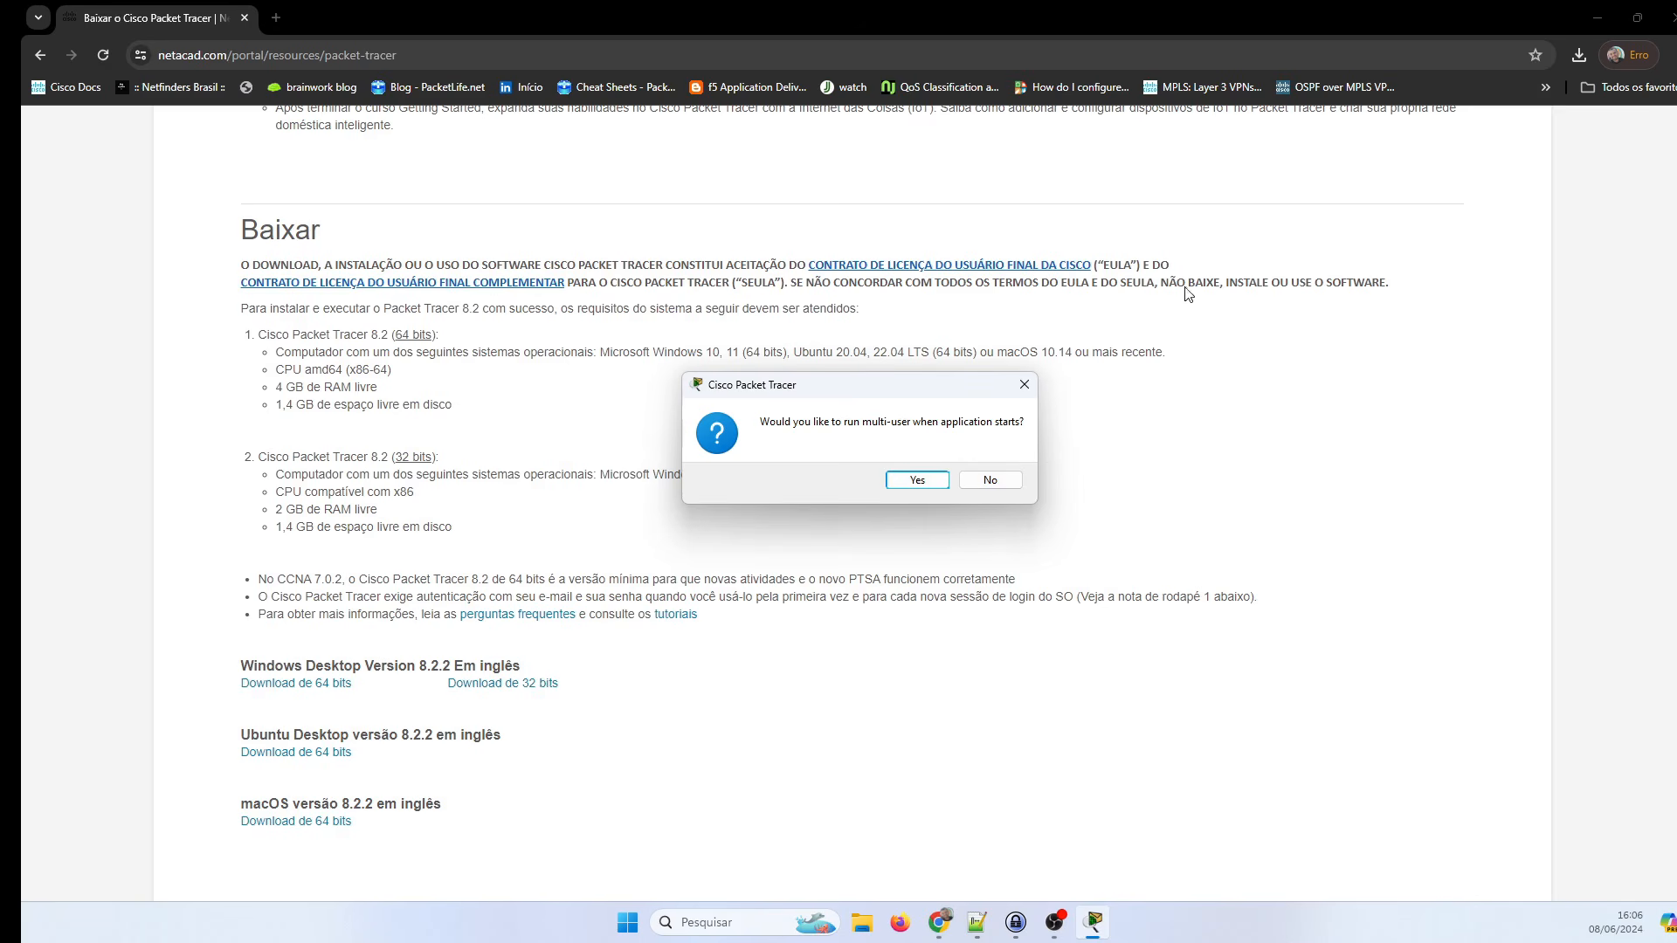
Answer No to multi-user mode, choose Permitir for the firewall, then pick Networking Academy login.
left_click(991, 482)
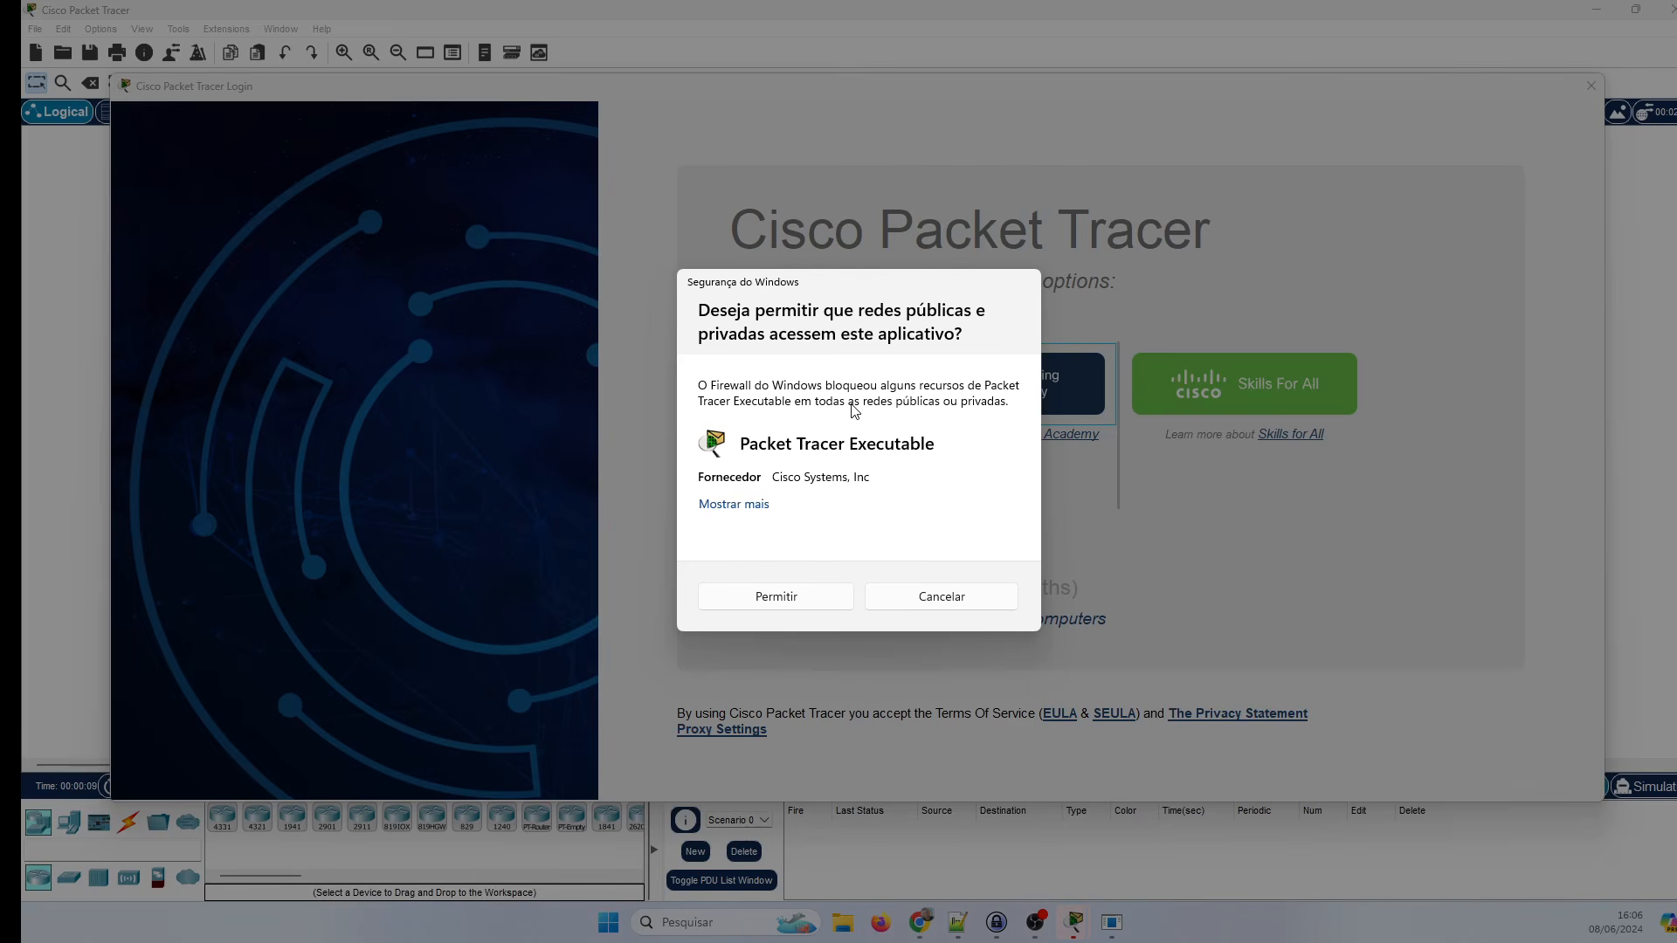
left_click(751, 604)
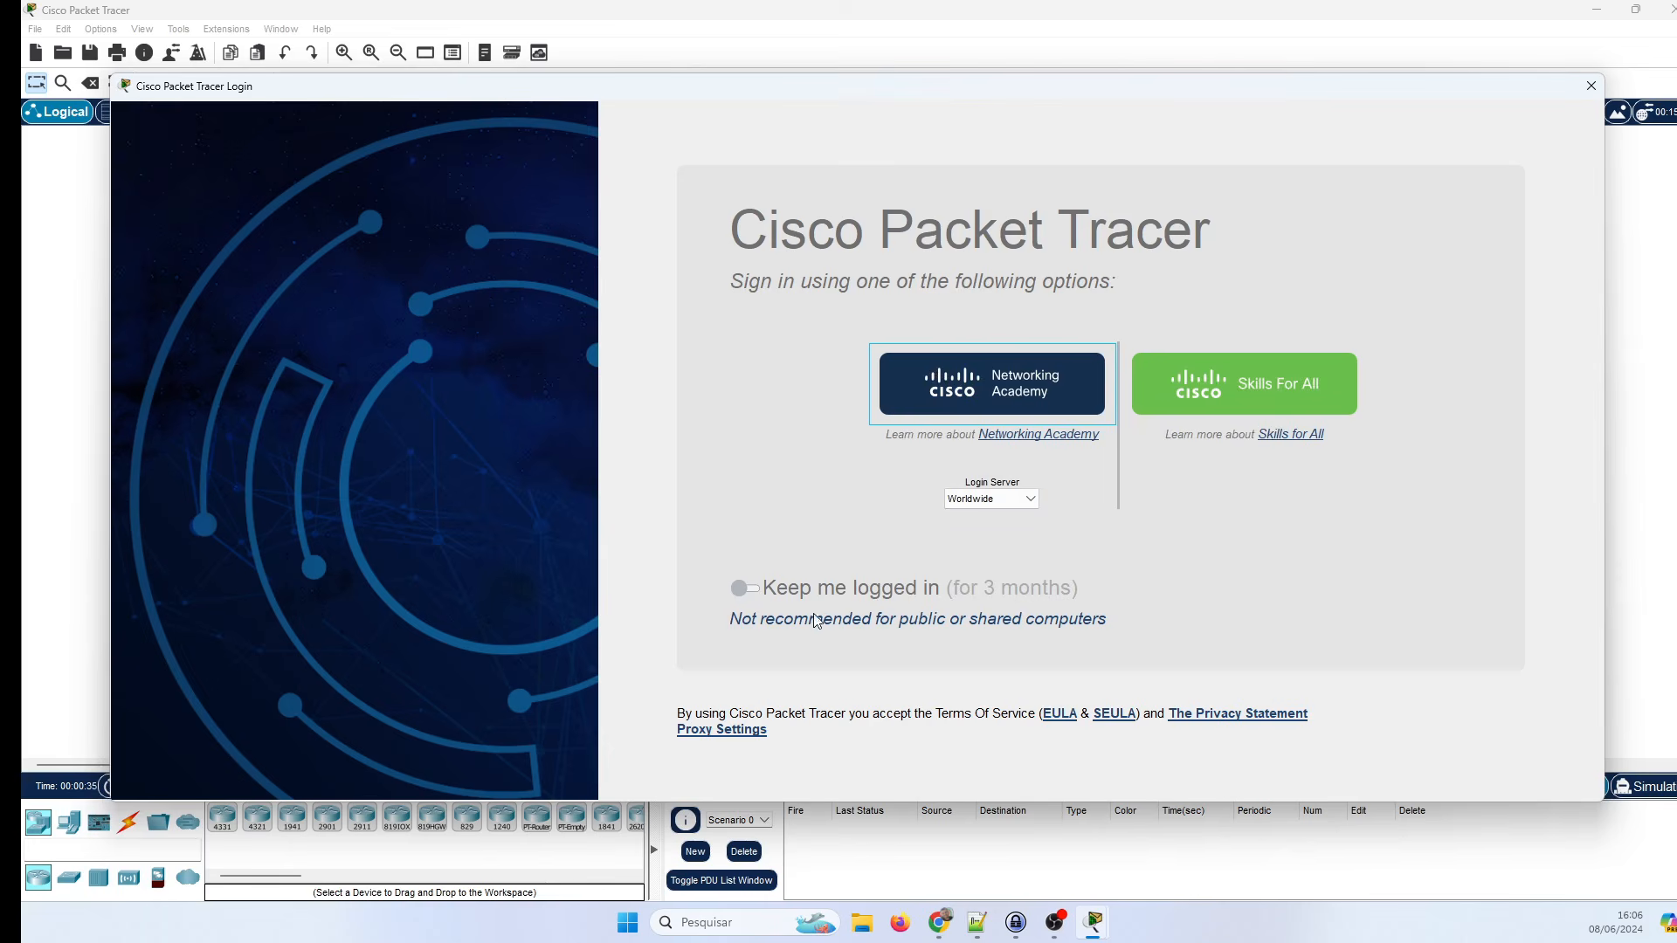
left_click(975, 381)
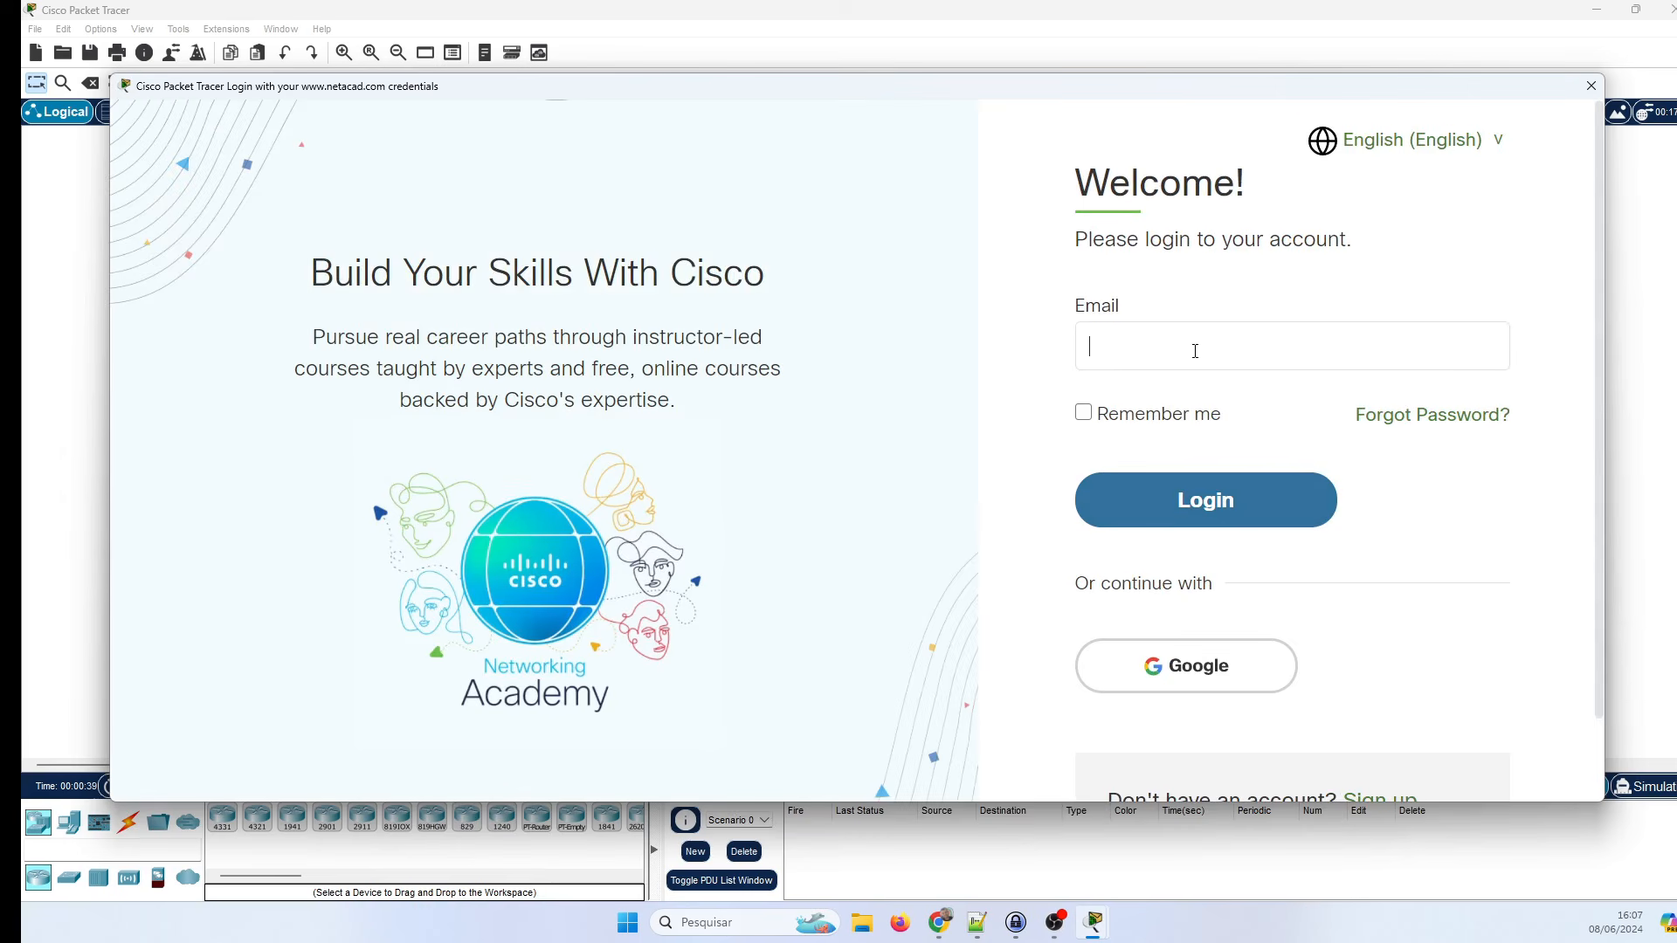
Log in to Networking Academy with the account e-mail and password.
left_click(1195, 351)
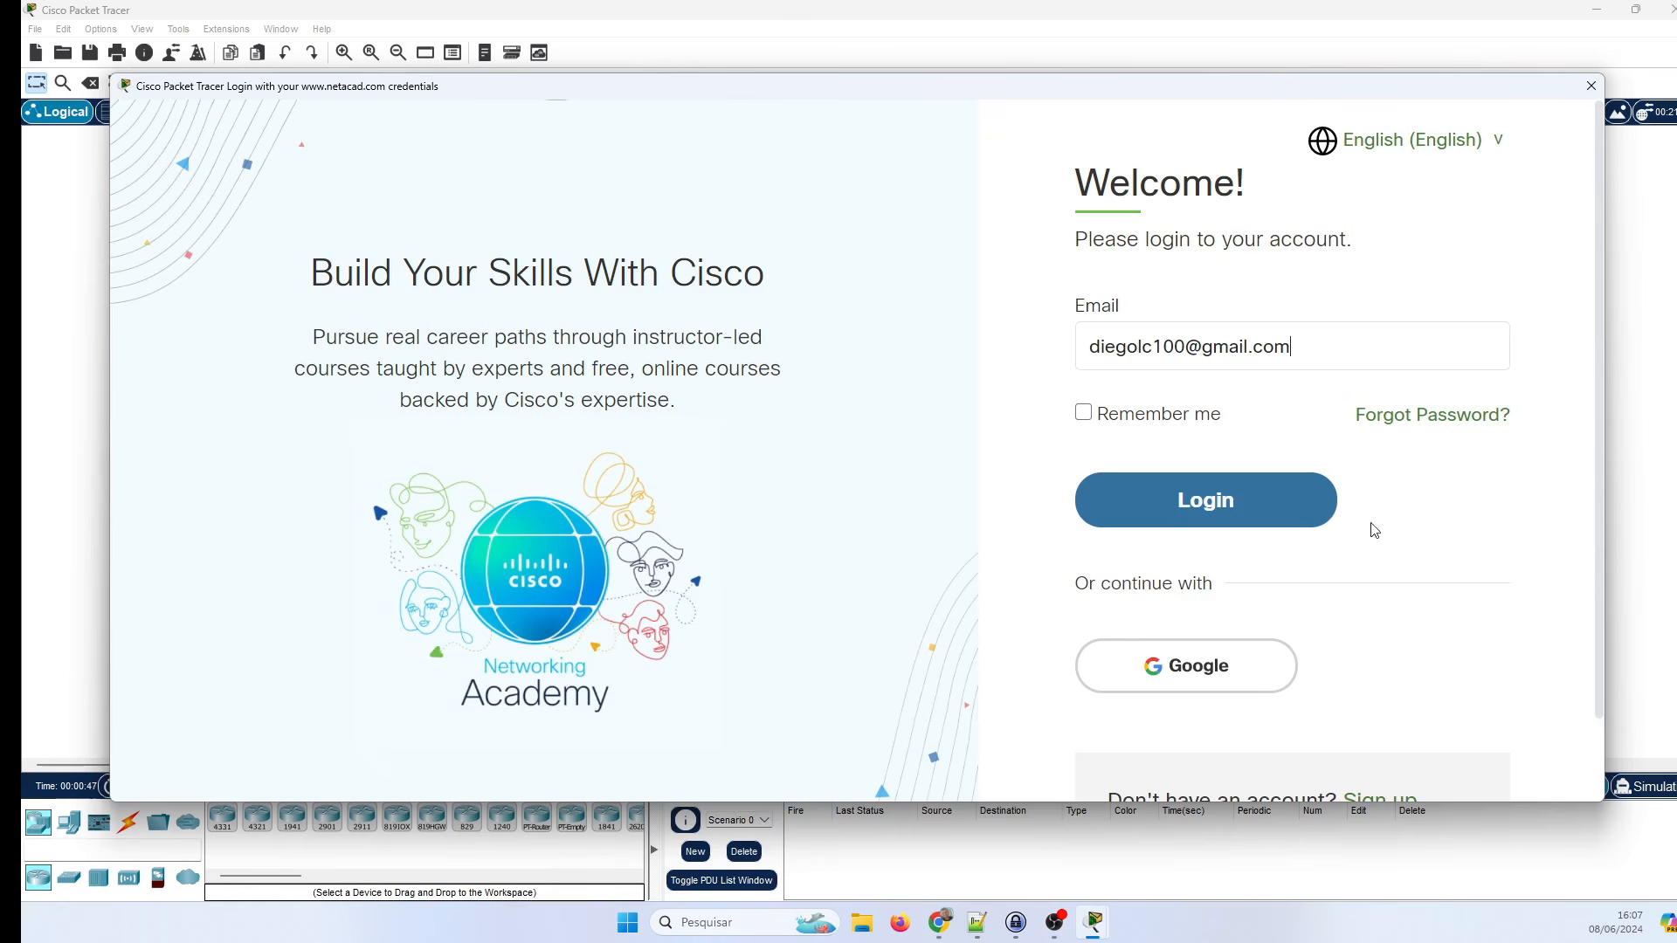
left_click(1171, 492)
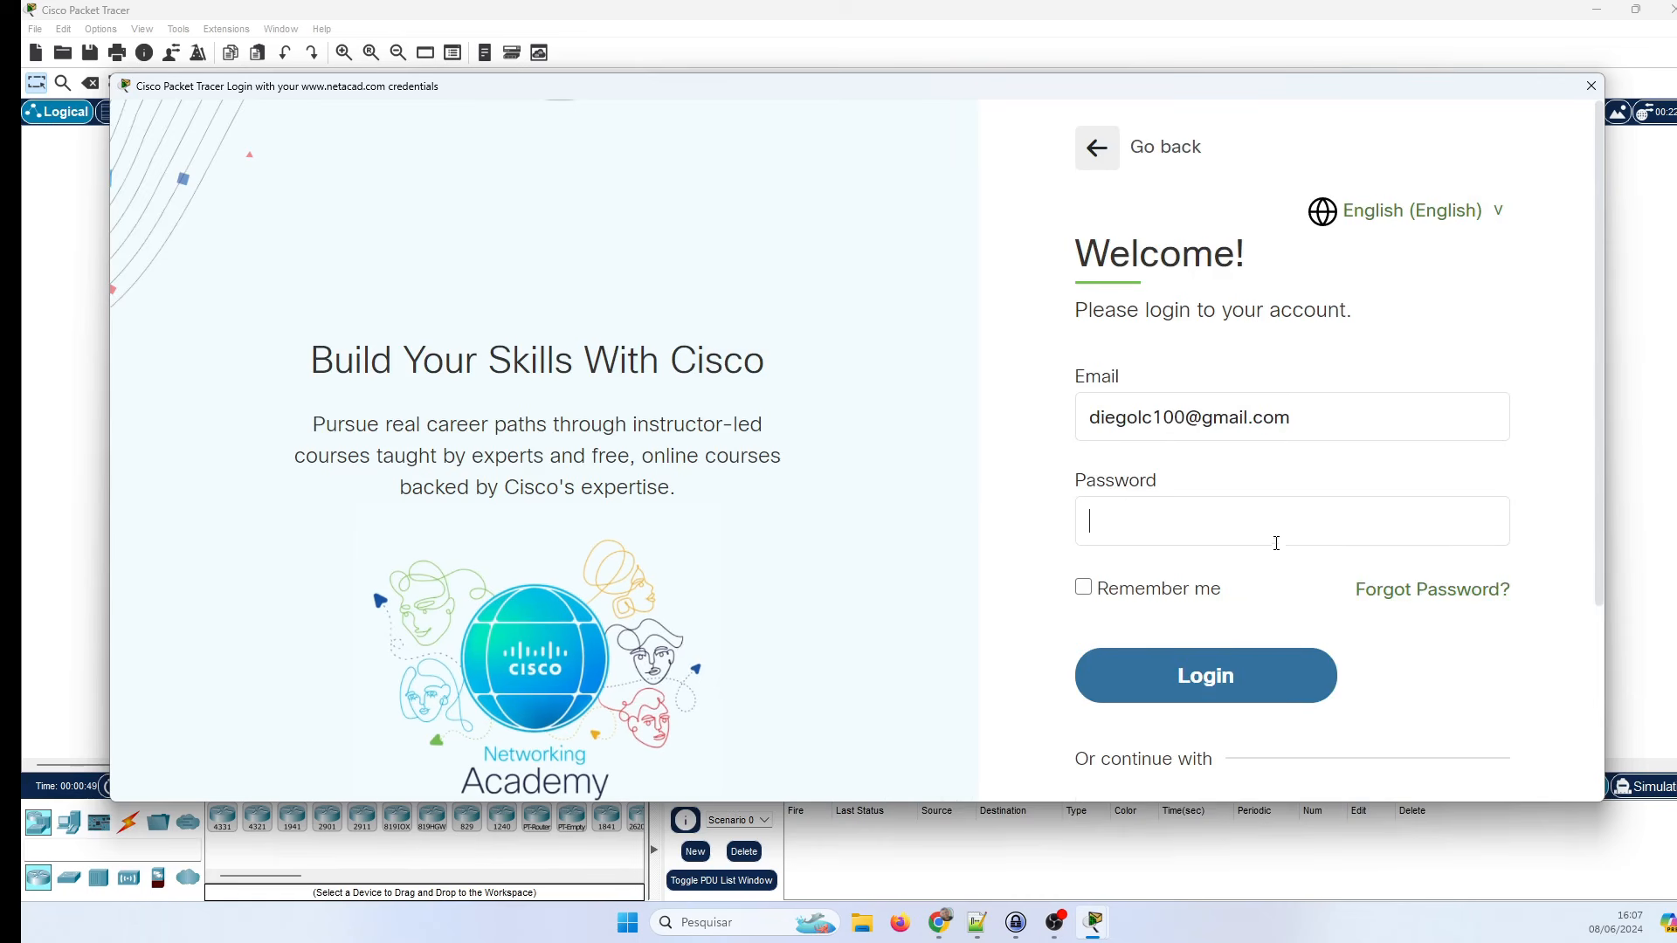
type("••••••••••")
key("Return")
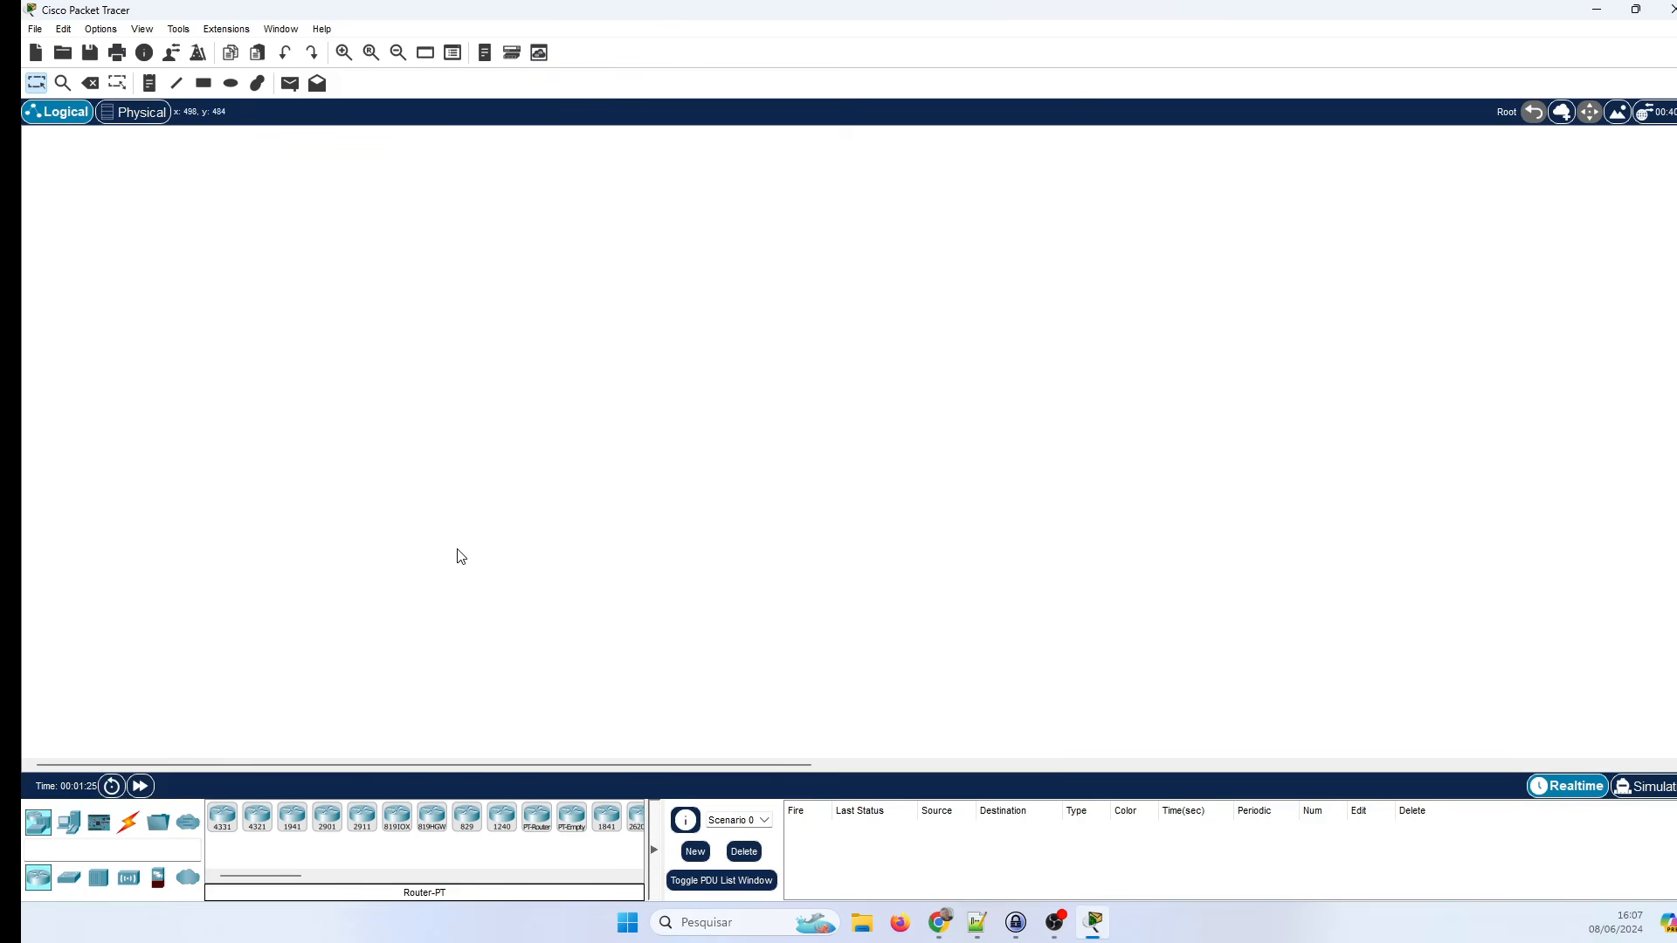
Look over the File and Edit menus, then open Options > Preferences.
left_click(34, 29)
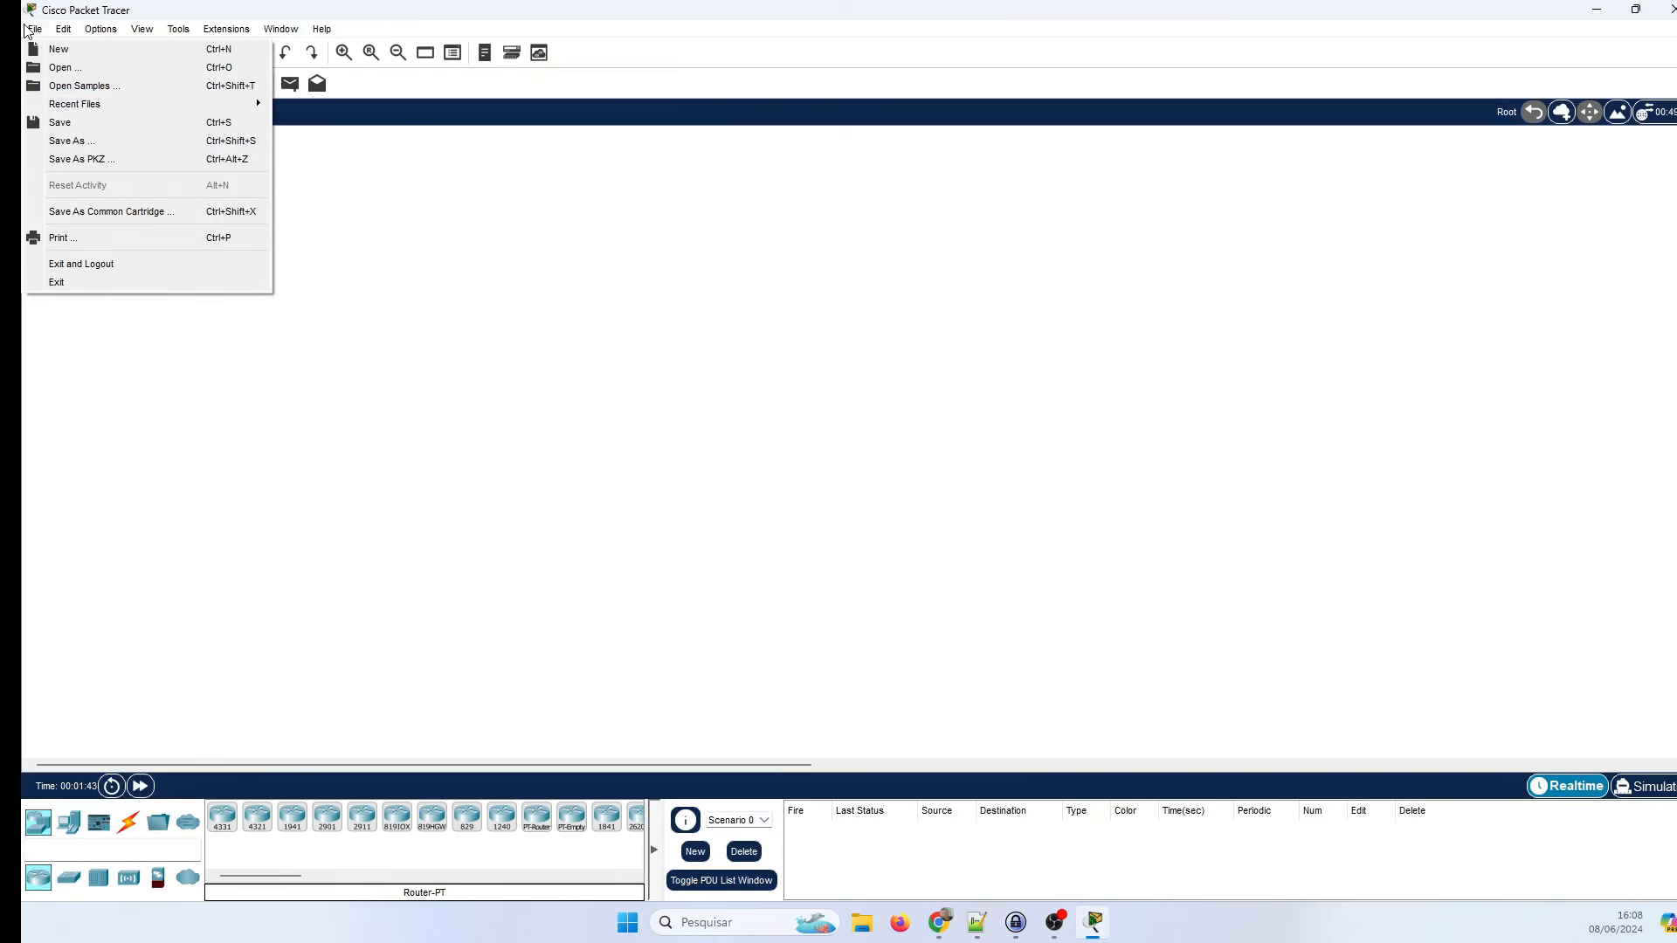
mouse_move(70, 31)
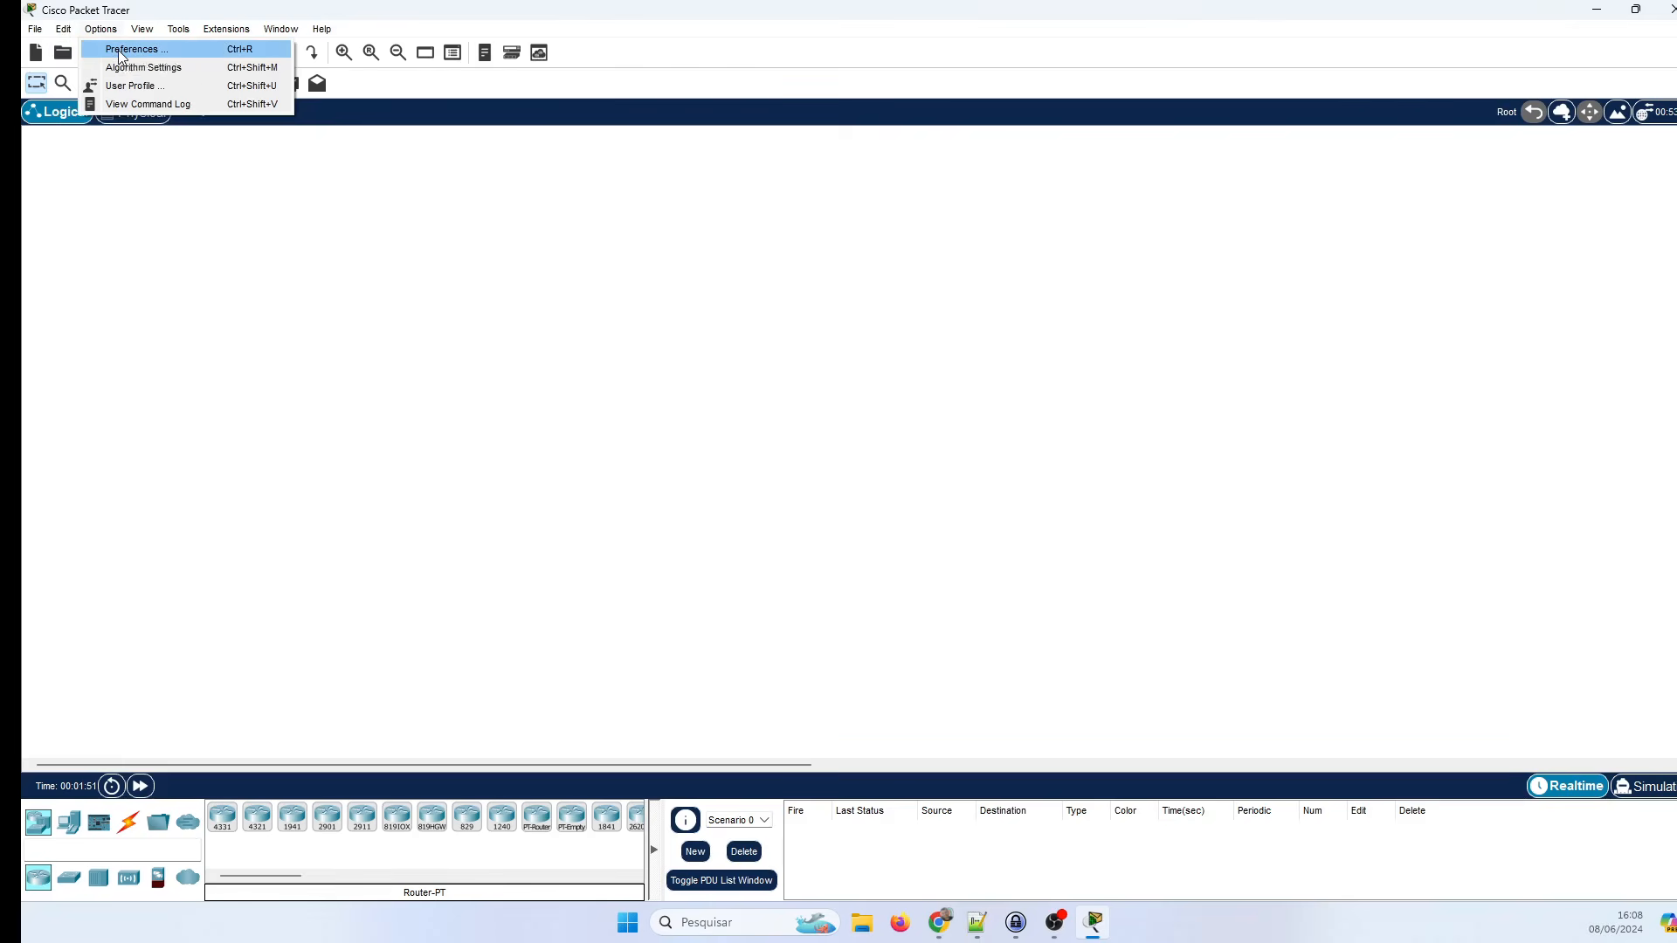
left_click(122, 51)
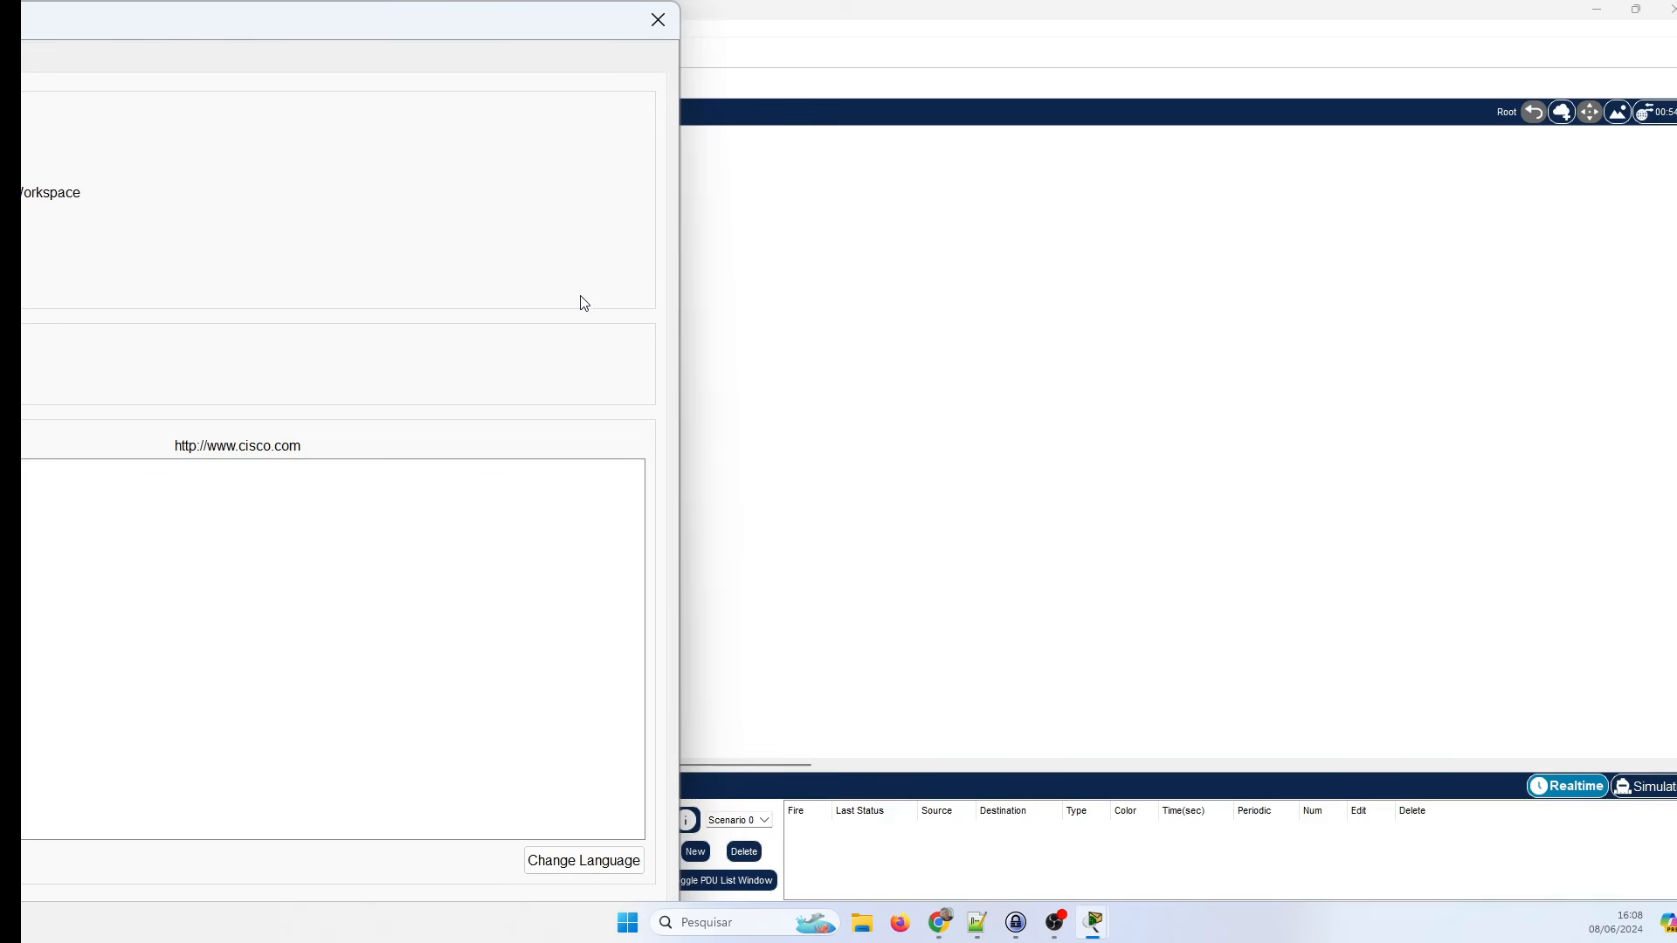
Centre the Preferences dialog and view its Administrative, Show/Hide, Font and Miscellaneous tabs.
left_click_drag(21, 19, 463, 122)
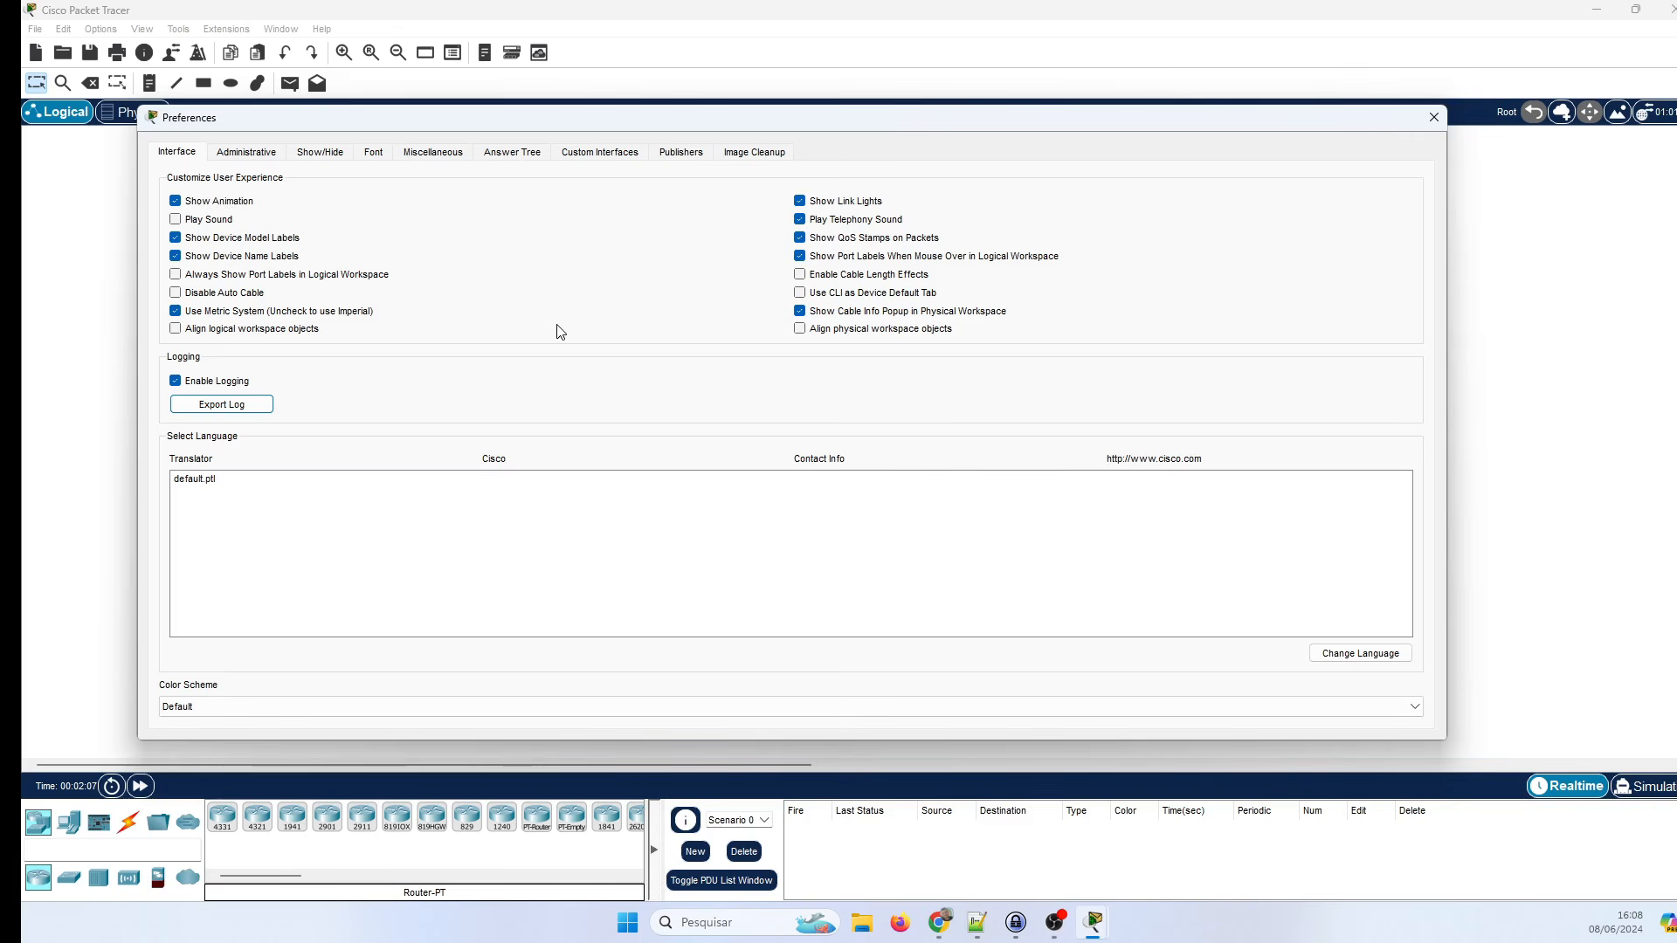
left_click(240, 154)
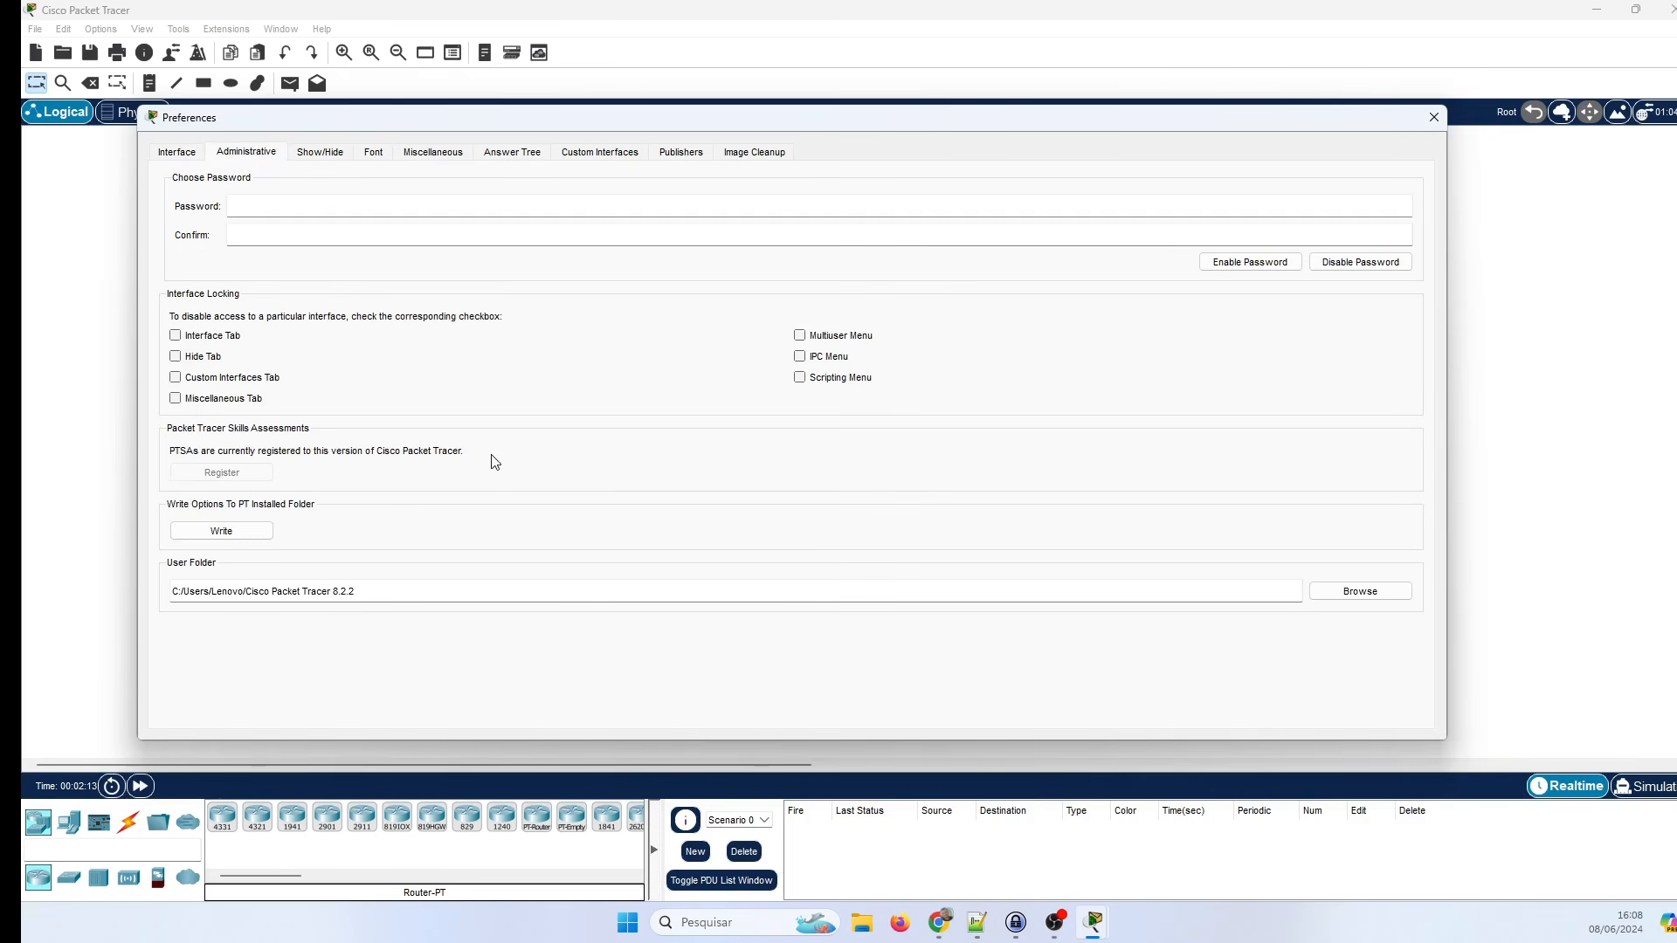
left_click(307, 154)
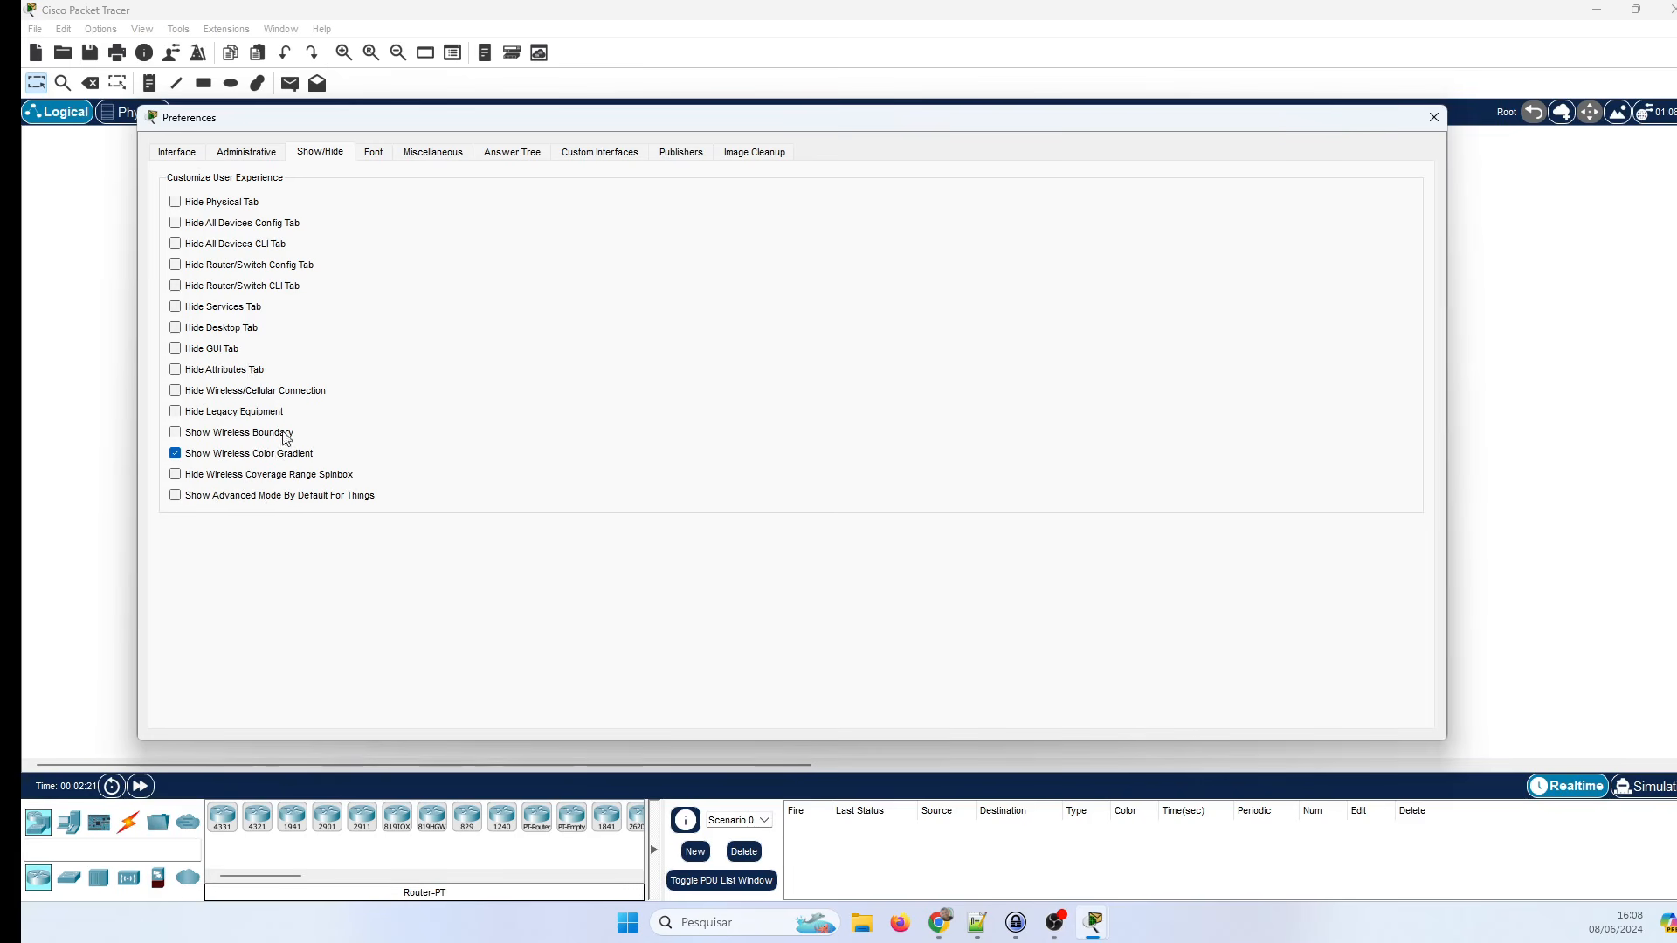
left_click(372, 152)
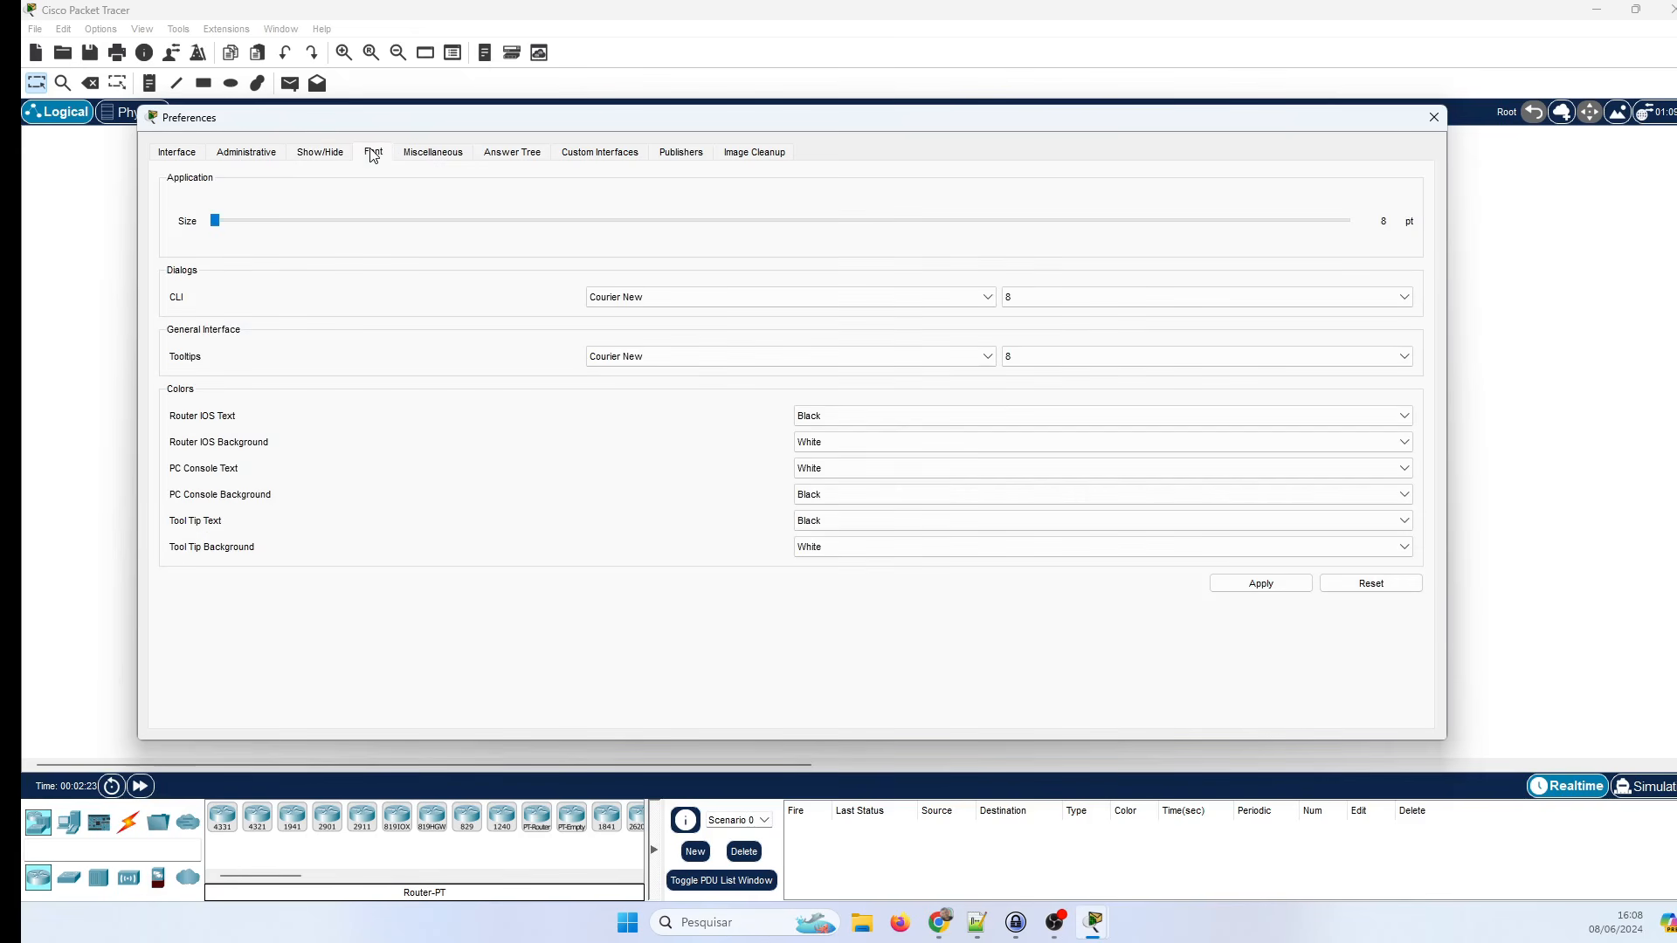
left_click(432, 156)
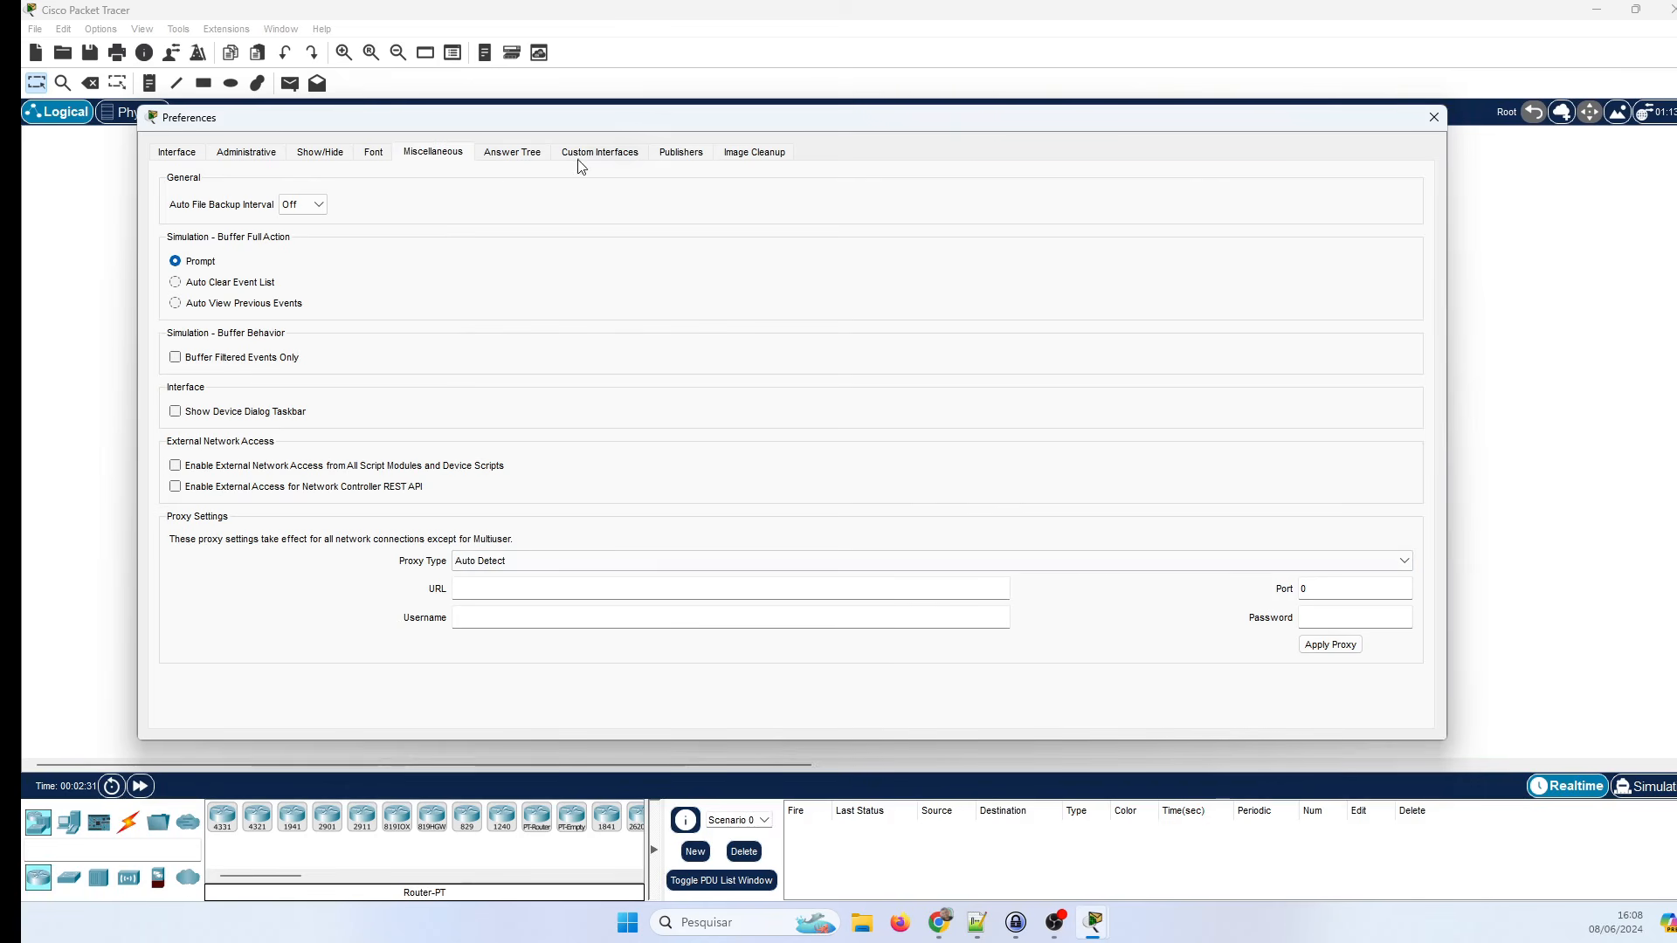
left_click(1433, 118)
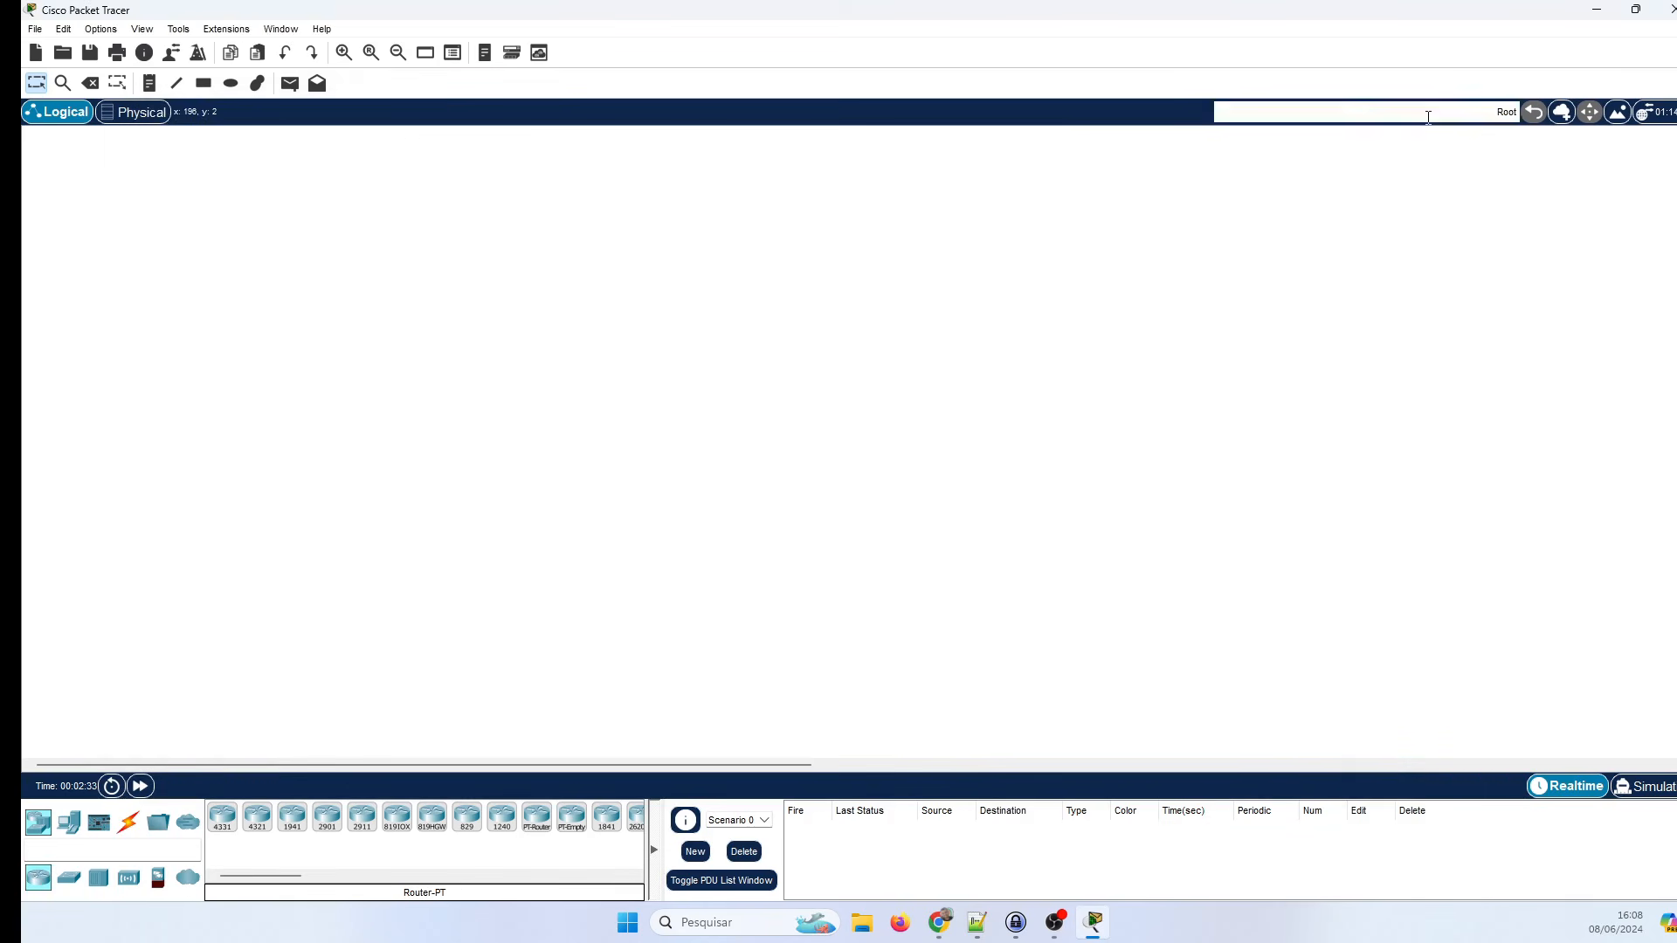
left_click(143, 28)
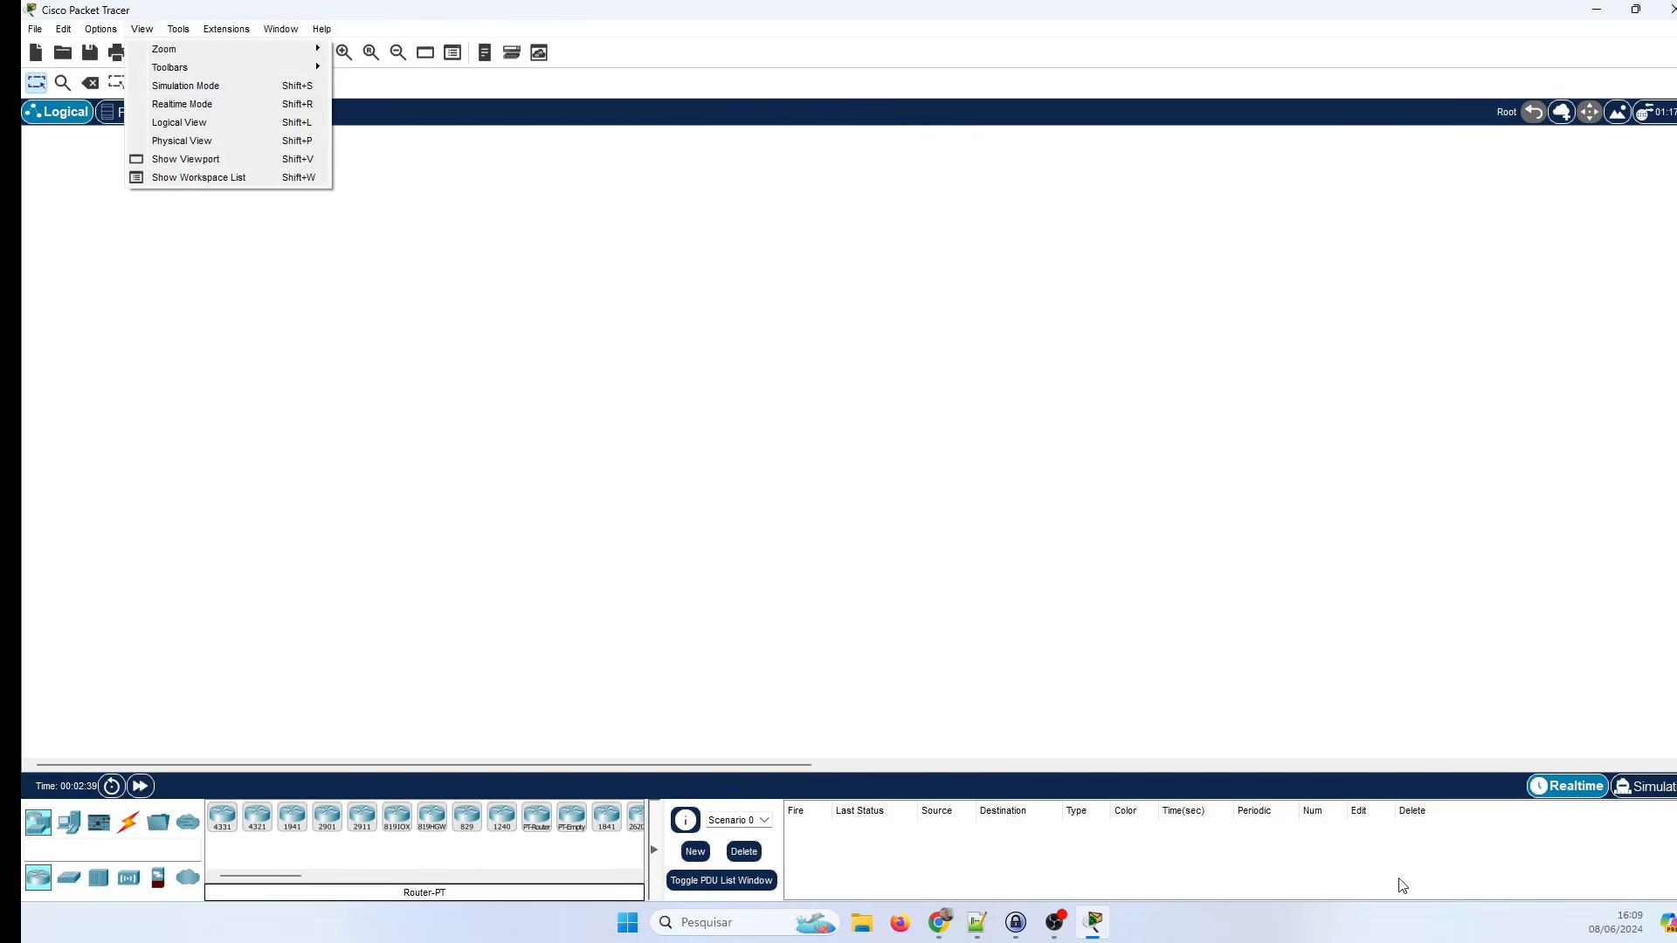
left_click(101, 28)
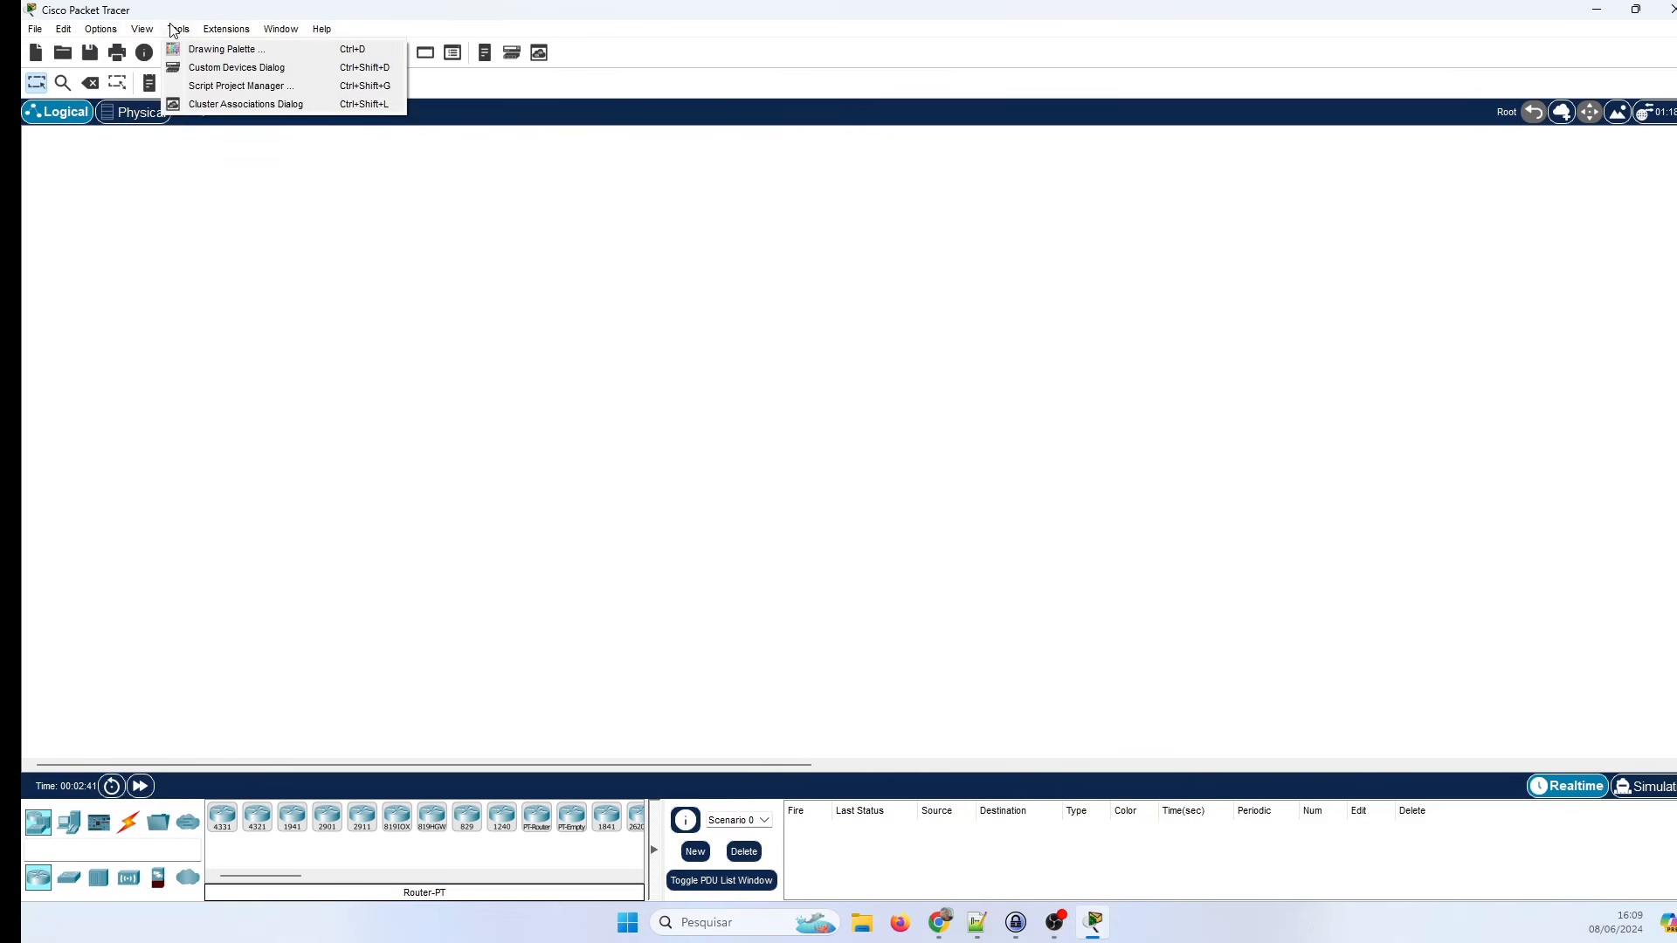
mouse_move(142, 29)
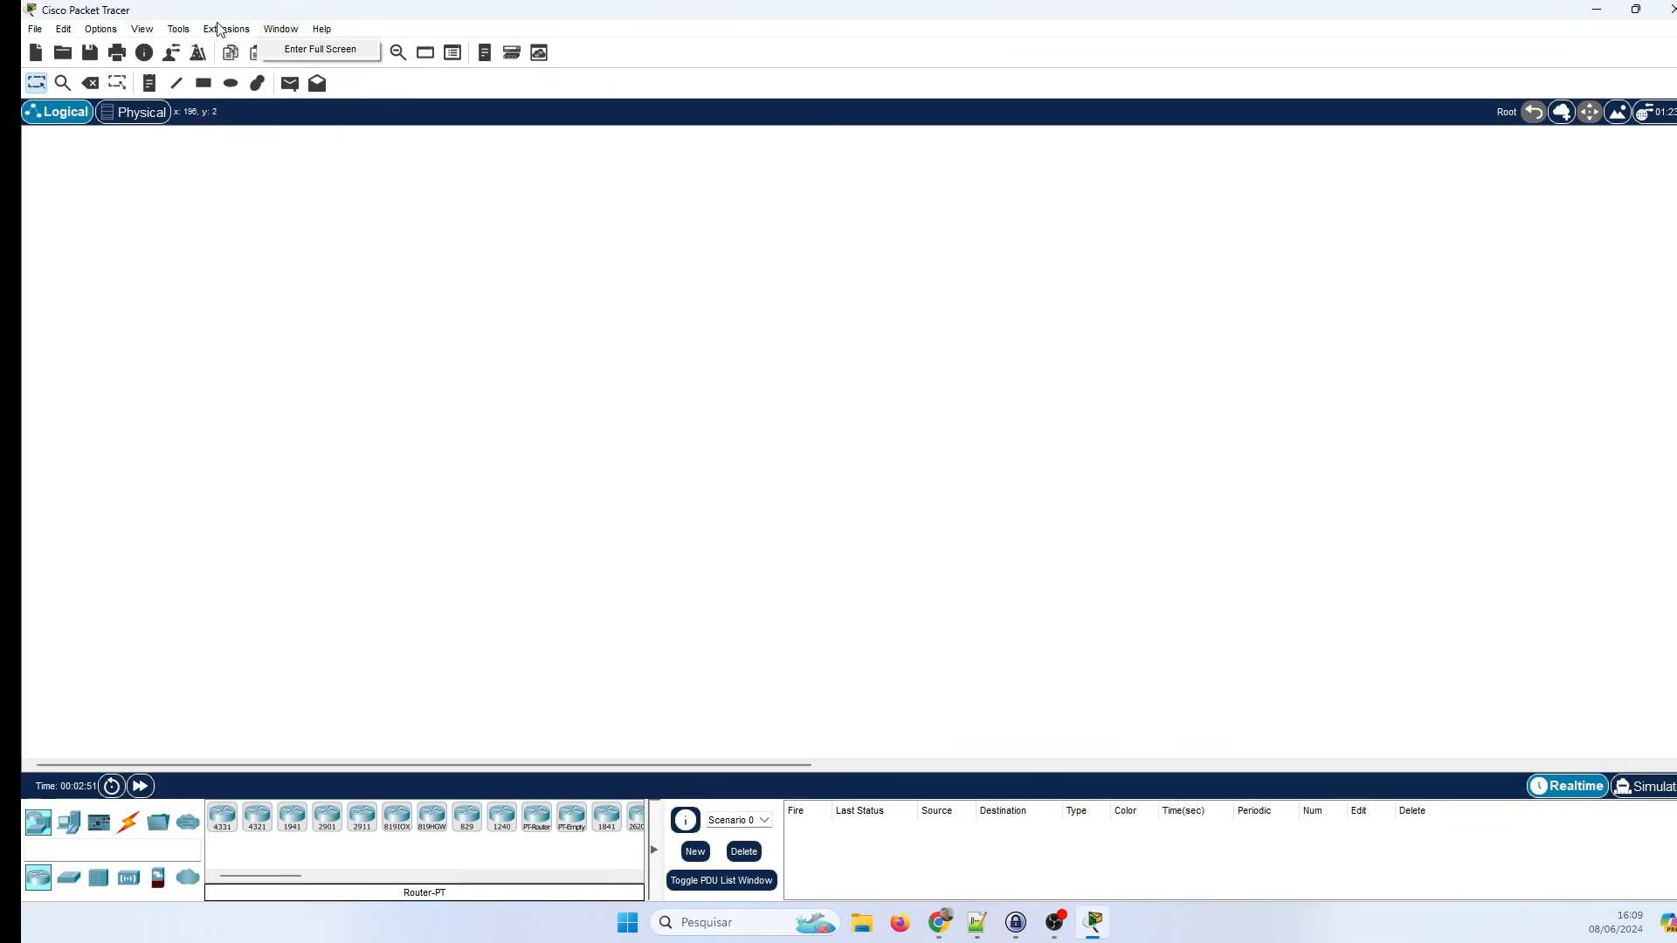
mouse_move(183, 35)
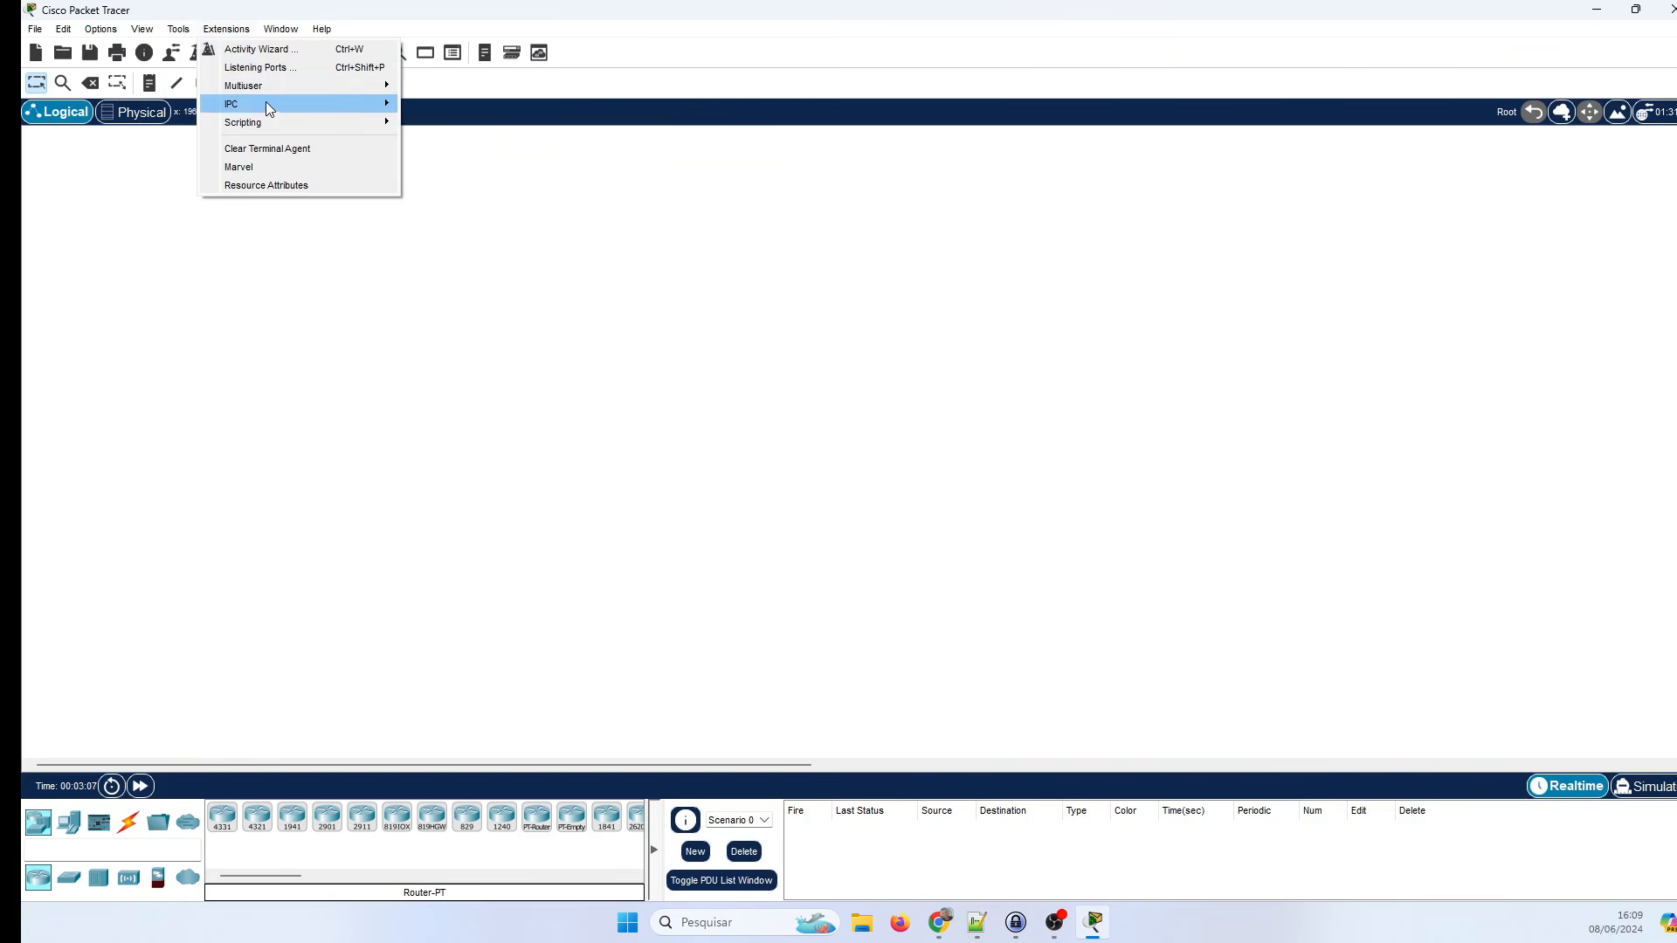
mouse_move(276, 82)
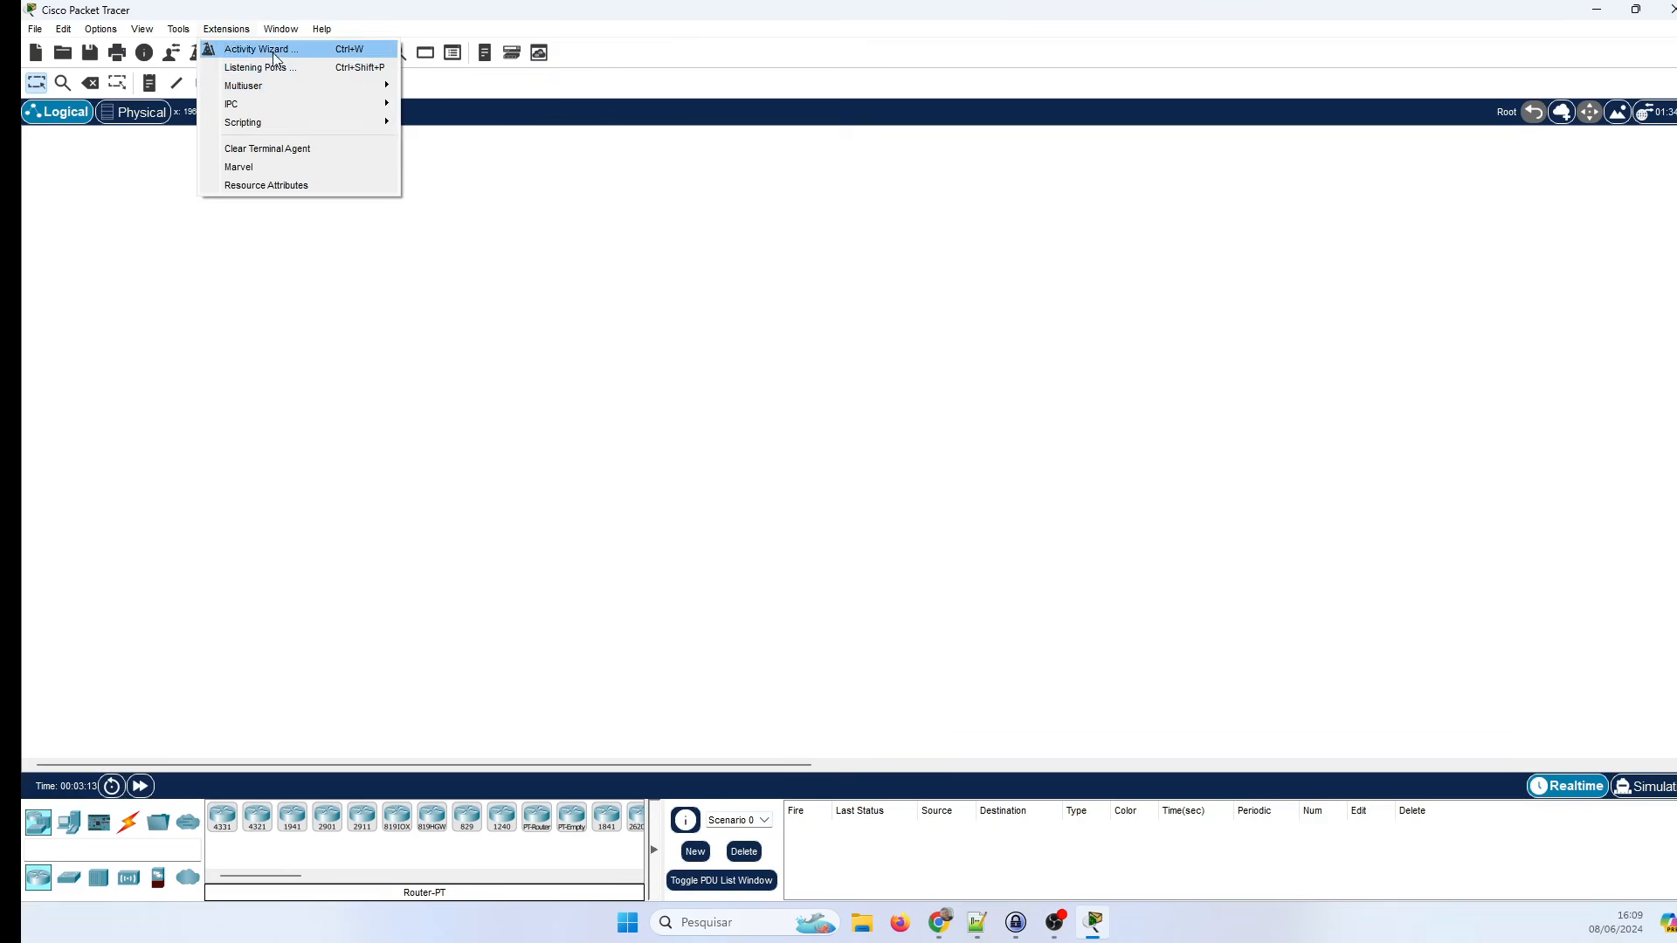
mouse_move(273, 35)
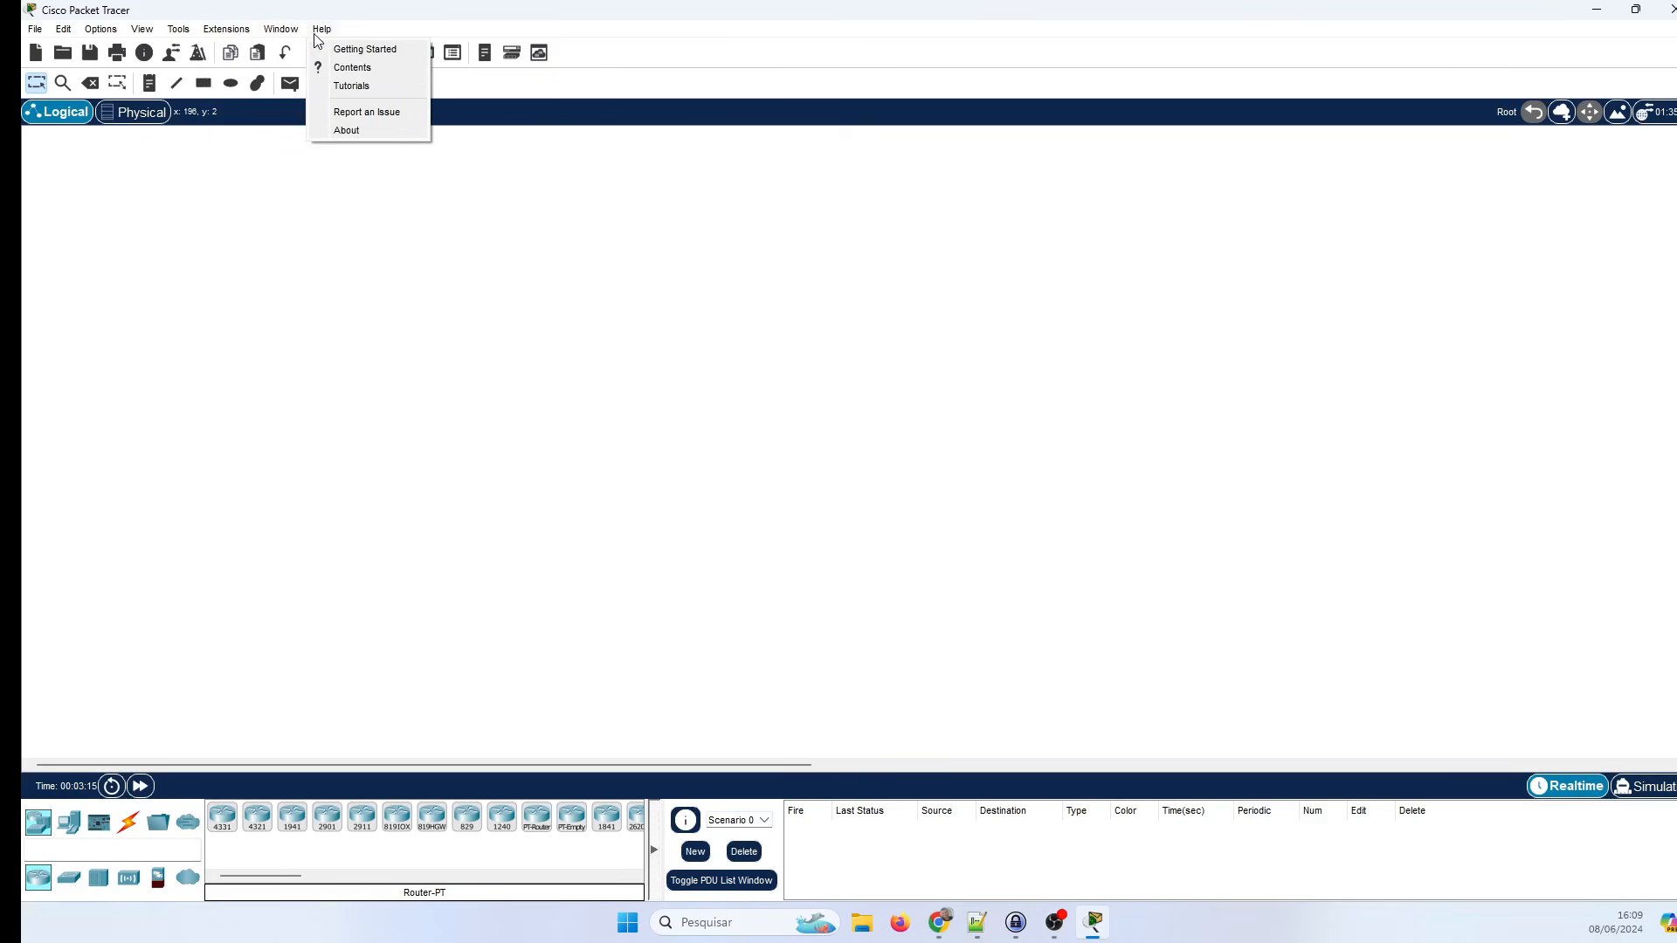
left_click(680, 303)
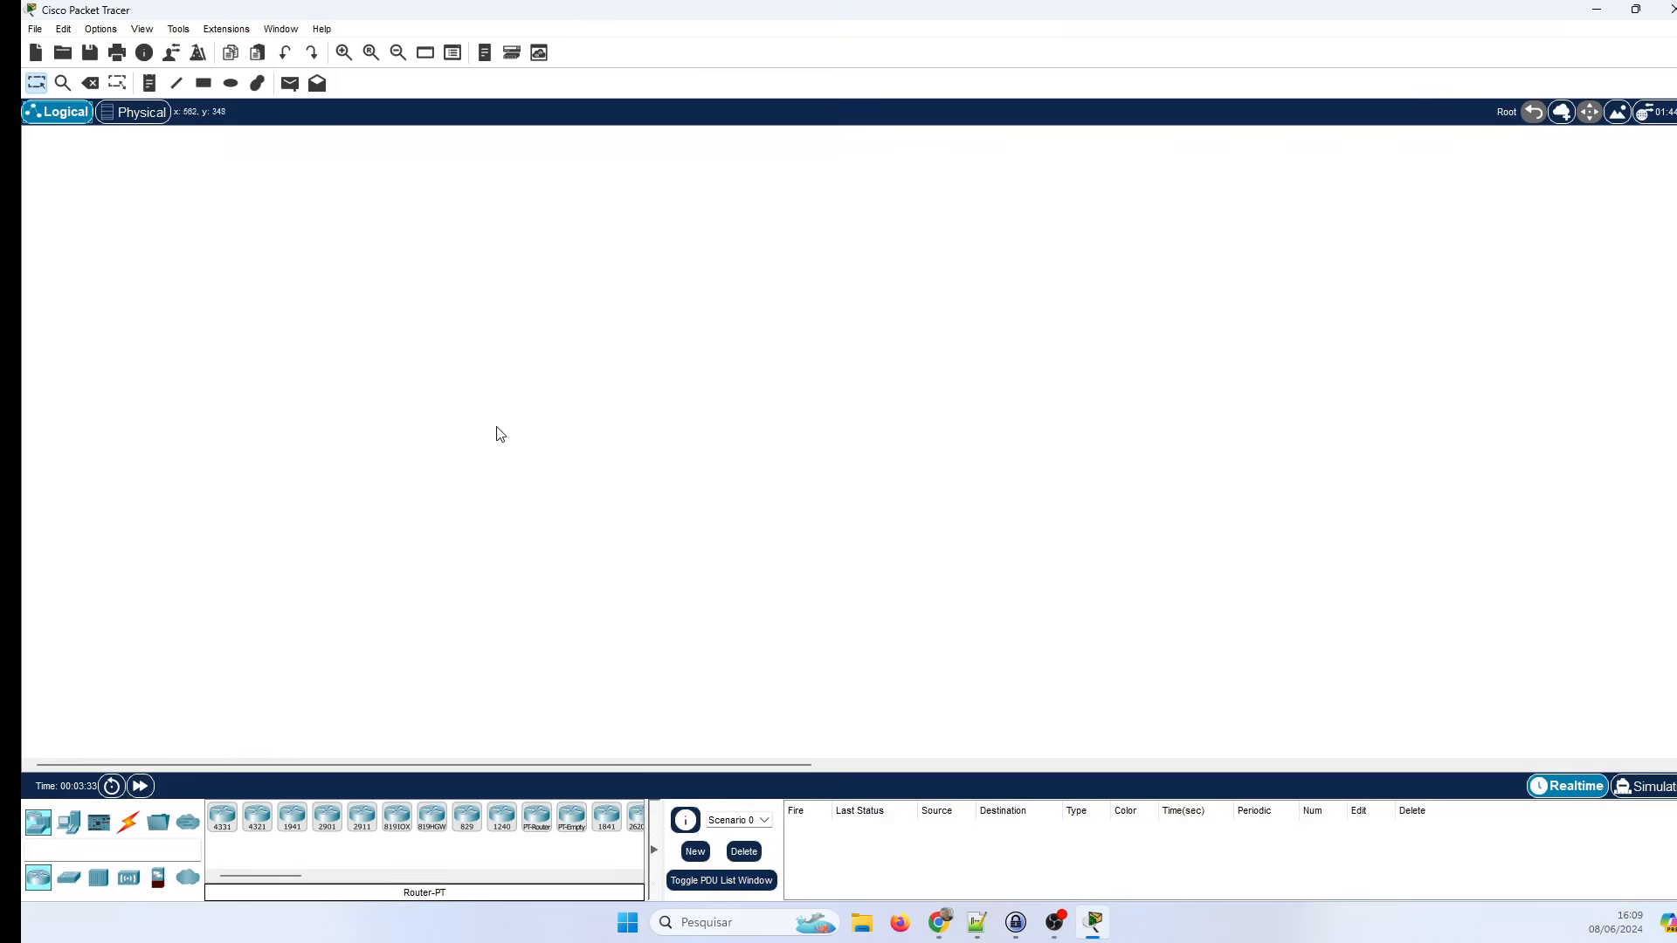
In the Physical view, drill into Home City, Corporate Office and Main Wiring Closet, then back out to Intercity.
left_click(145, 122)
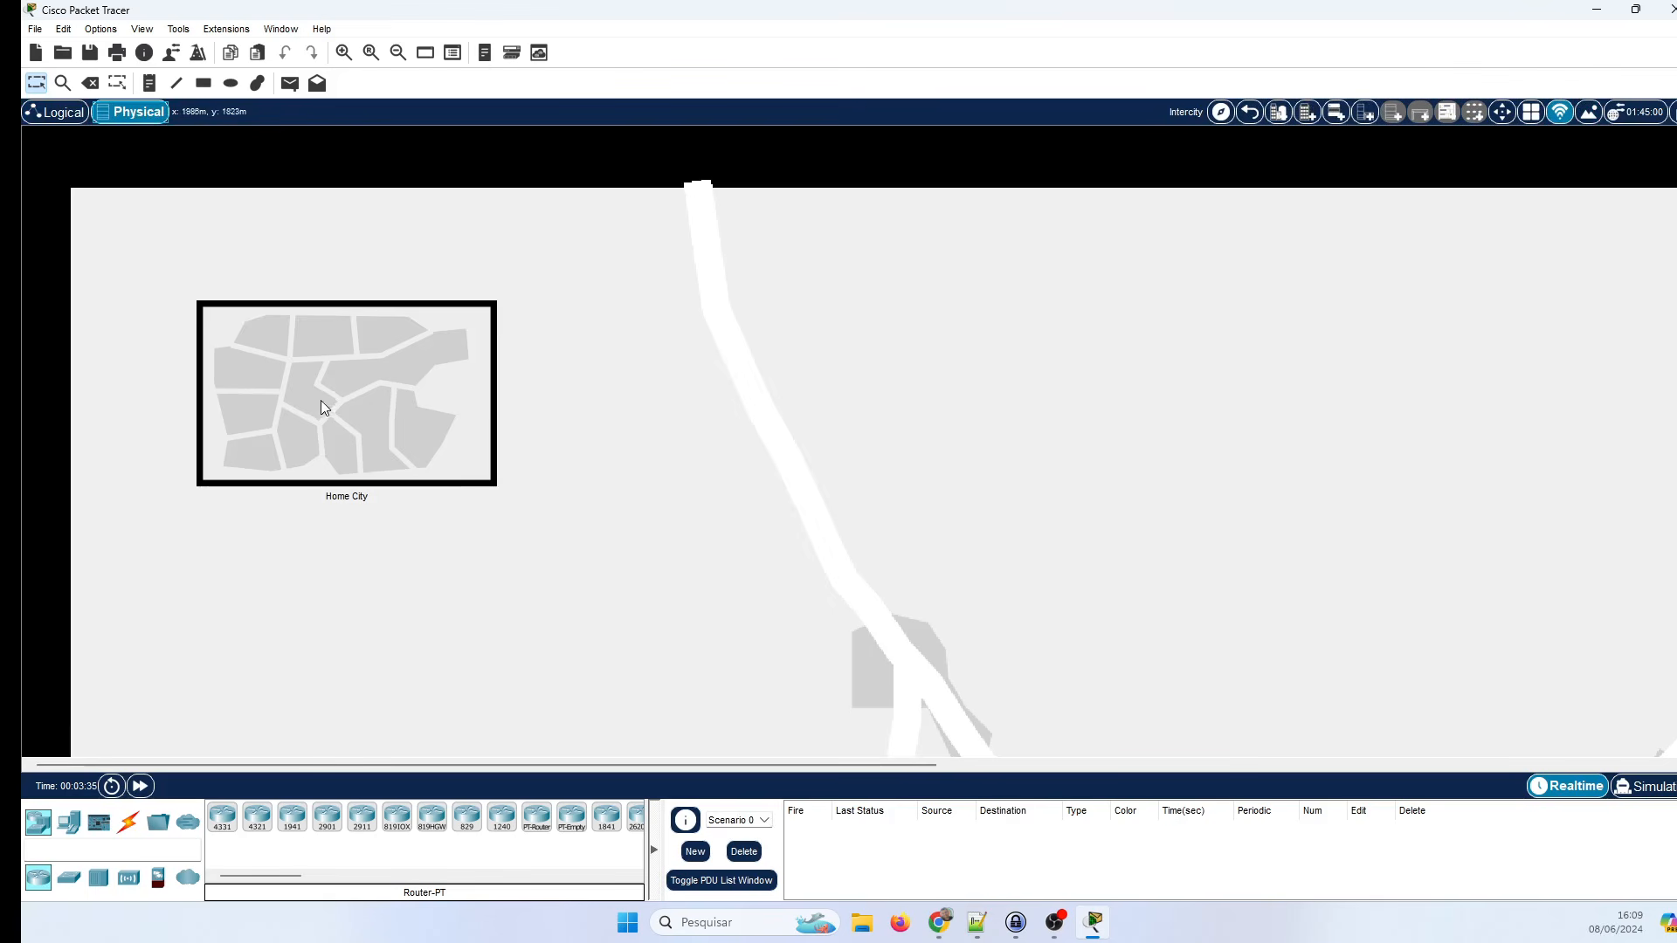
left_click(426, 443)
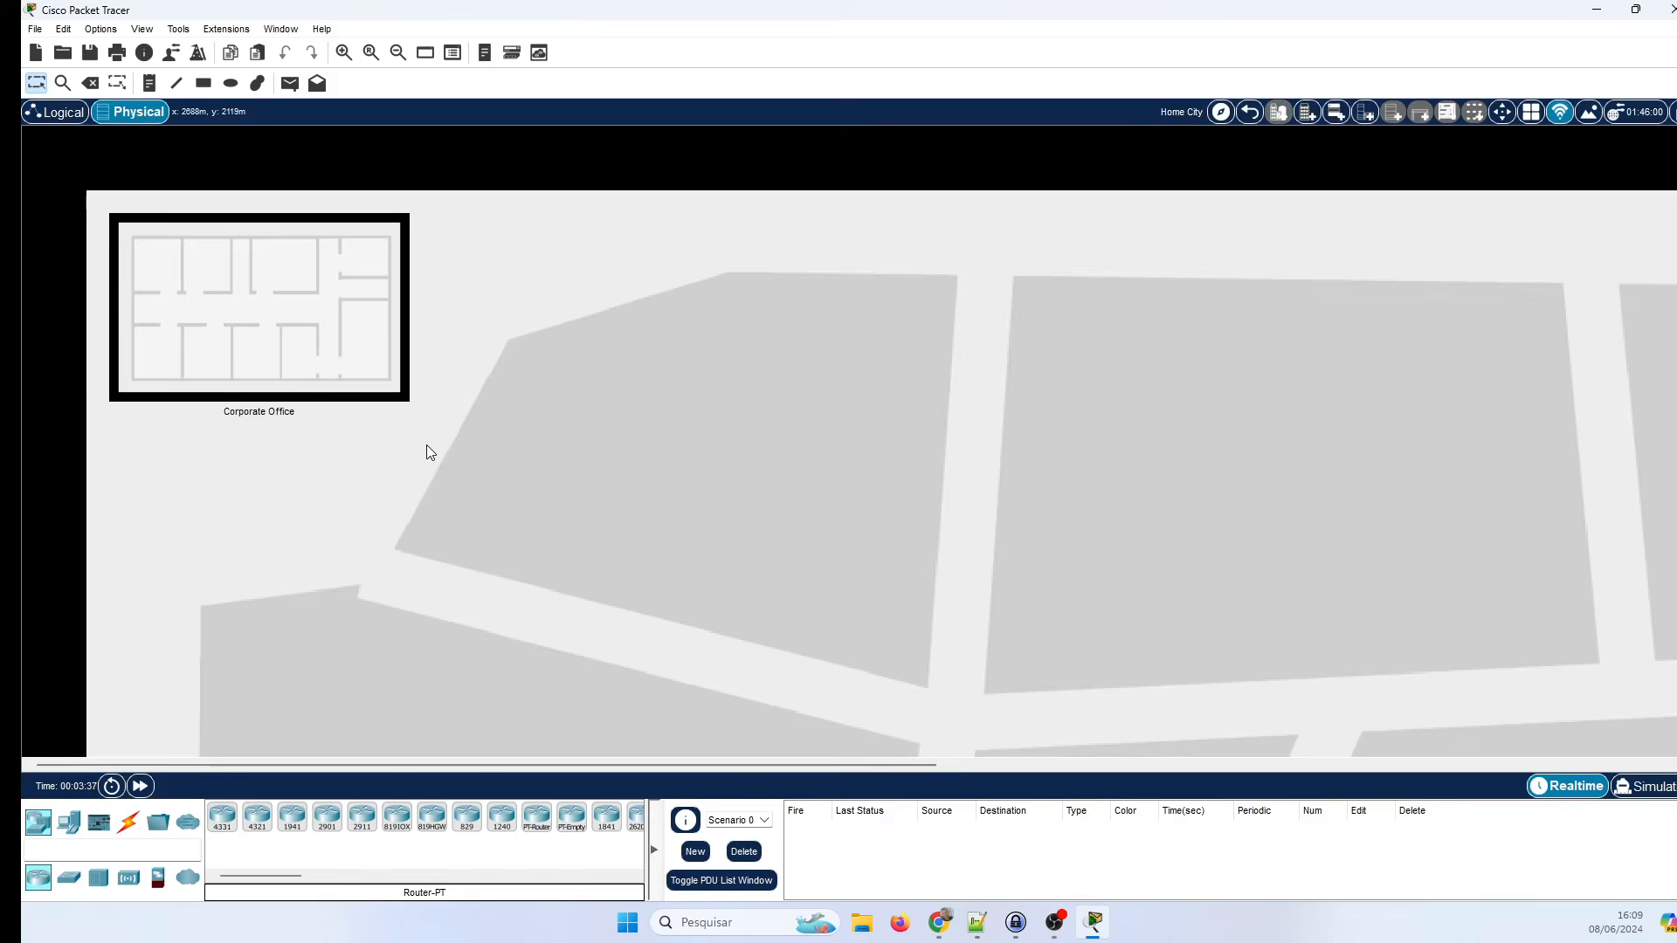
left_click(276, 353)
scroll(1023, 521, "down", 3)
left_click(888, 291)
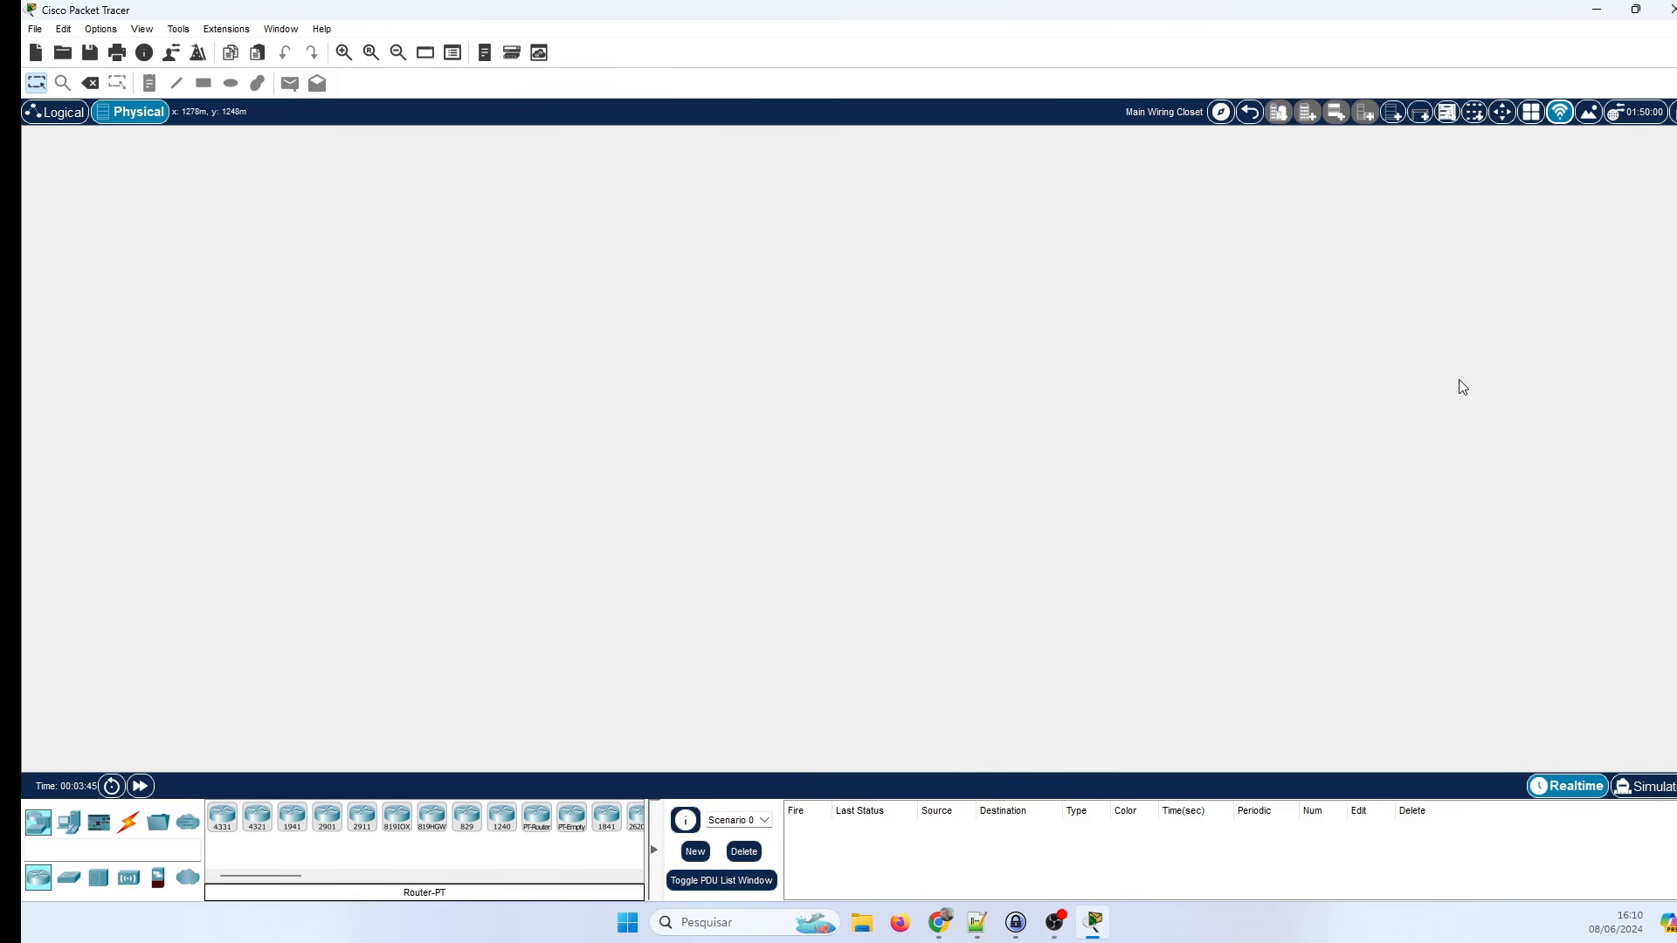
left_click(1254, 113)
left_click(1254, 115)
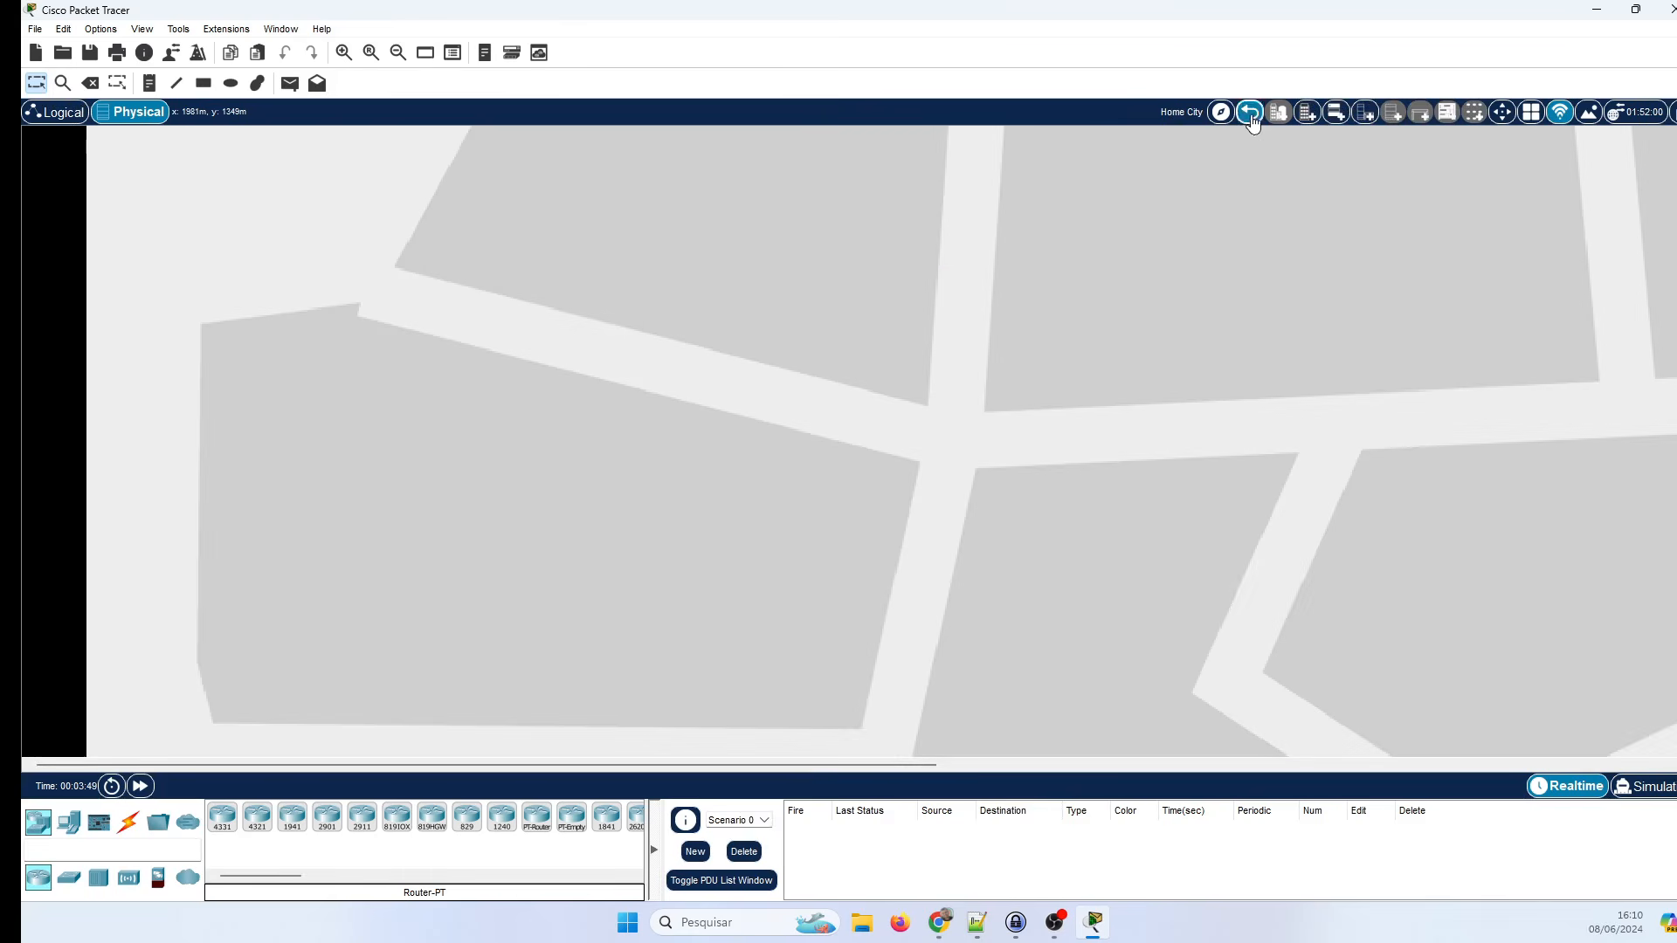
left_click(1252, 113)
scroll(774, 375, "down", 15)
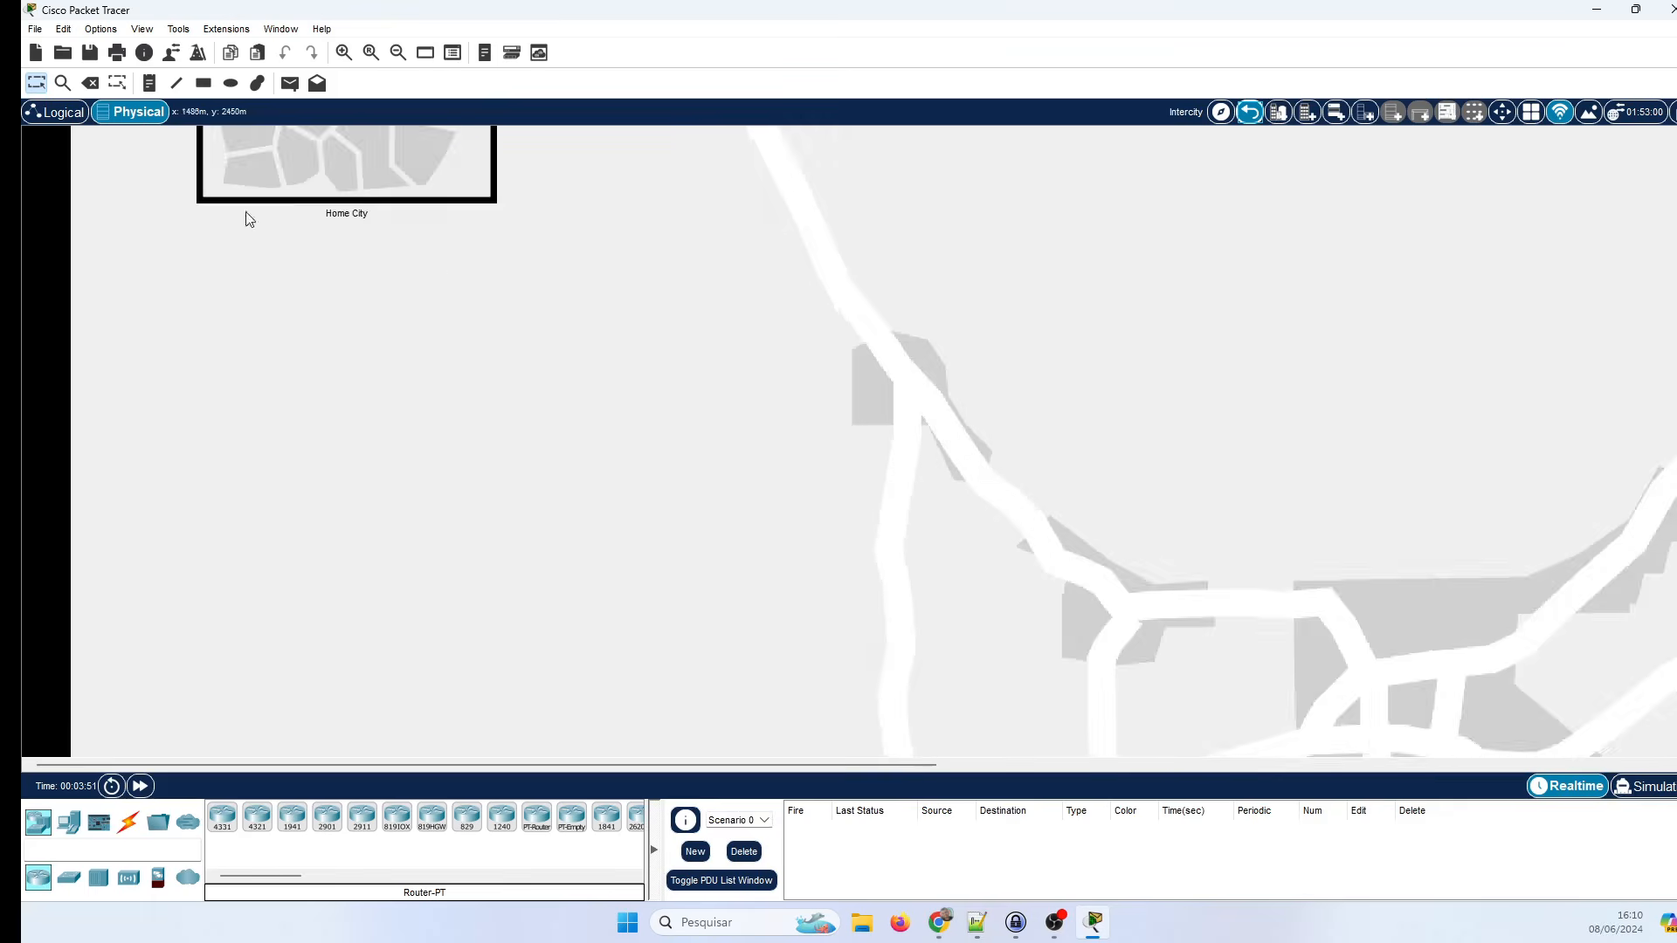
scroll(630, 480, "up", 13)
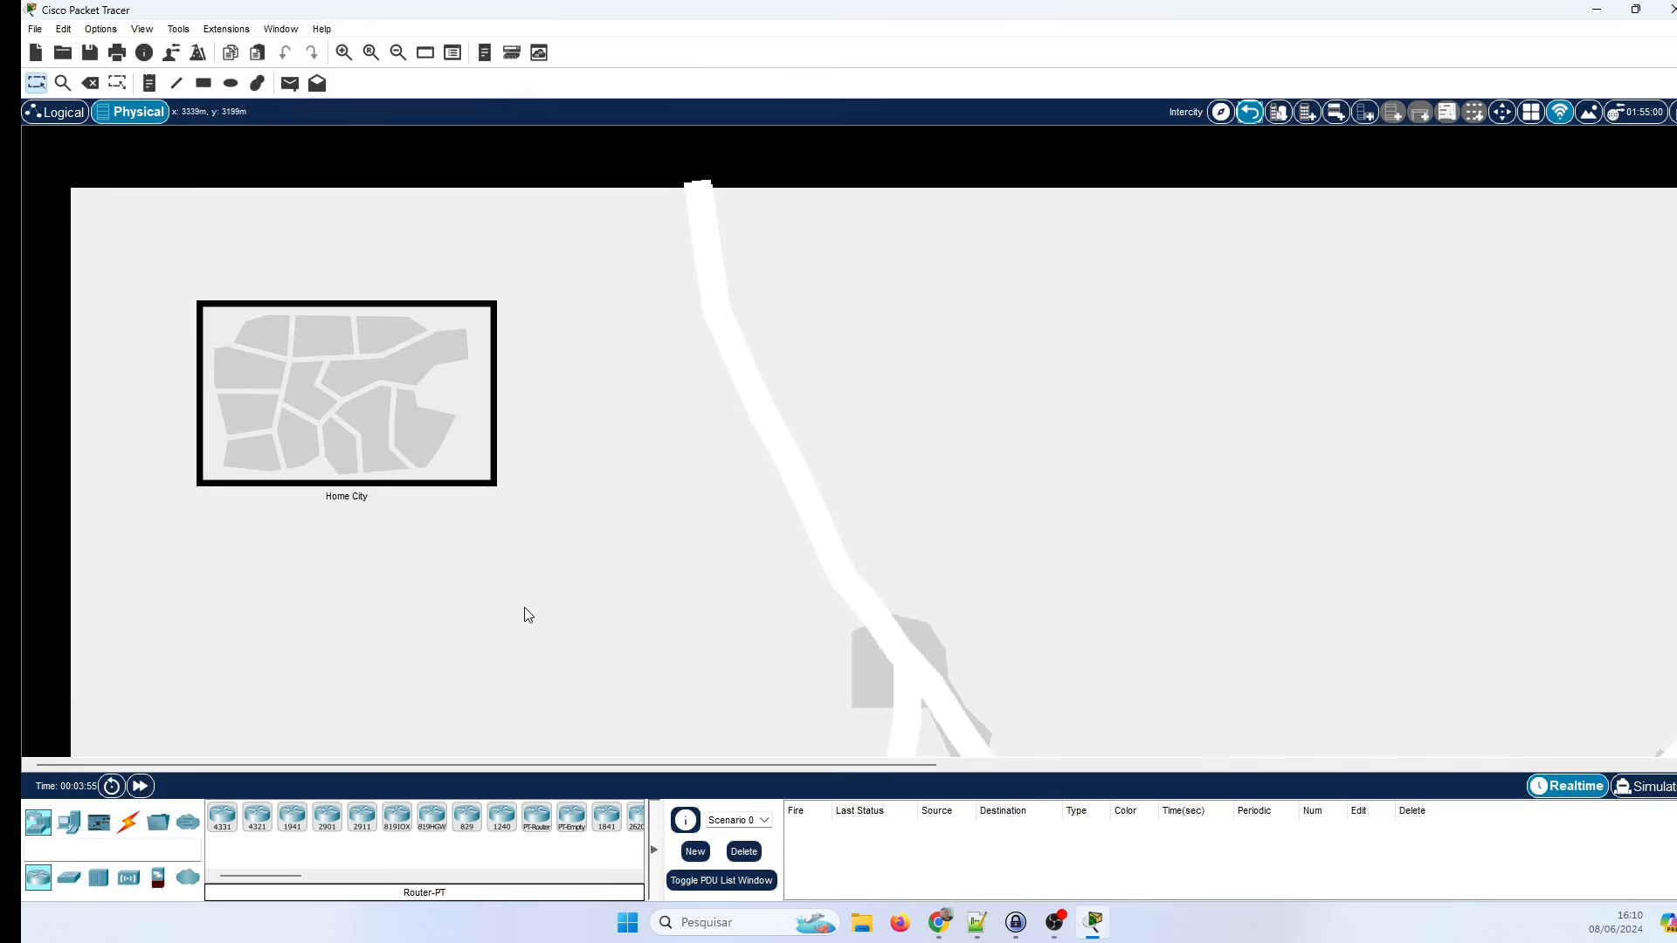
Re-enter the Main Wiring Closet, dismiss its cable menu, and return to the Logical view.
left_click(342, 412)
scroll(955, 499, "up", 2)
scroll(956, 500, "up", 3)
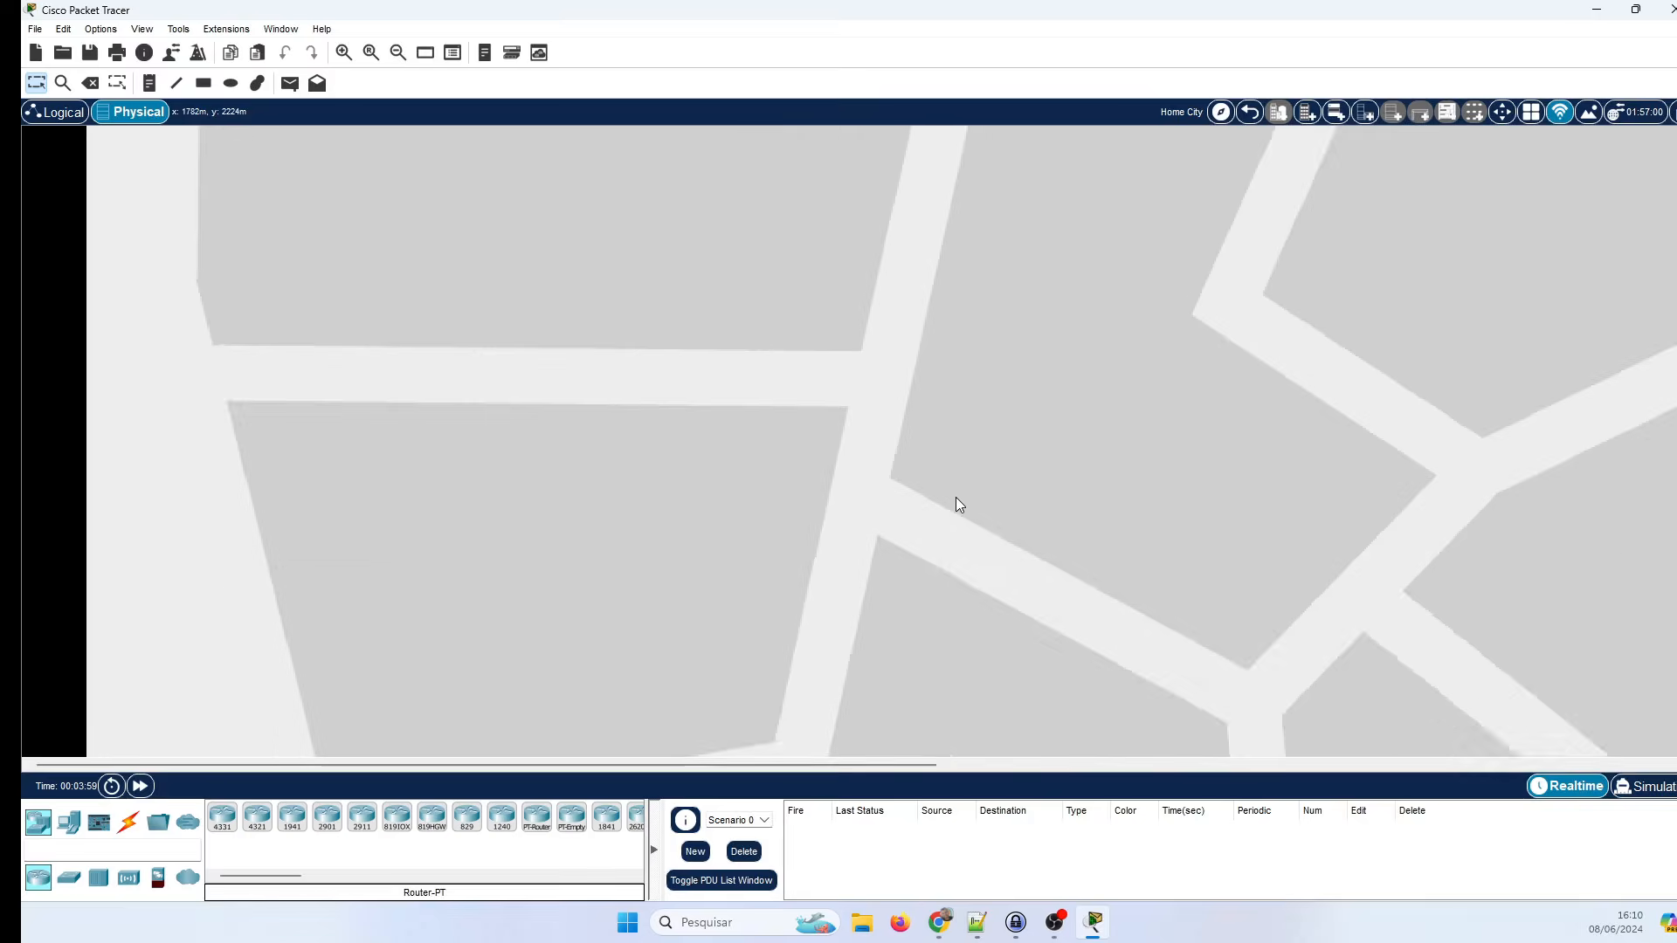
left_click(321, 289)
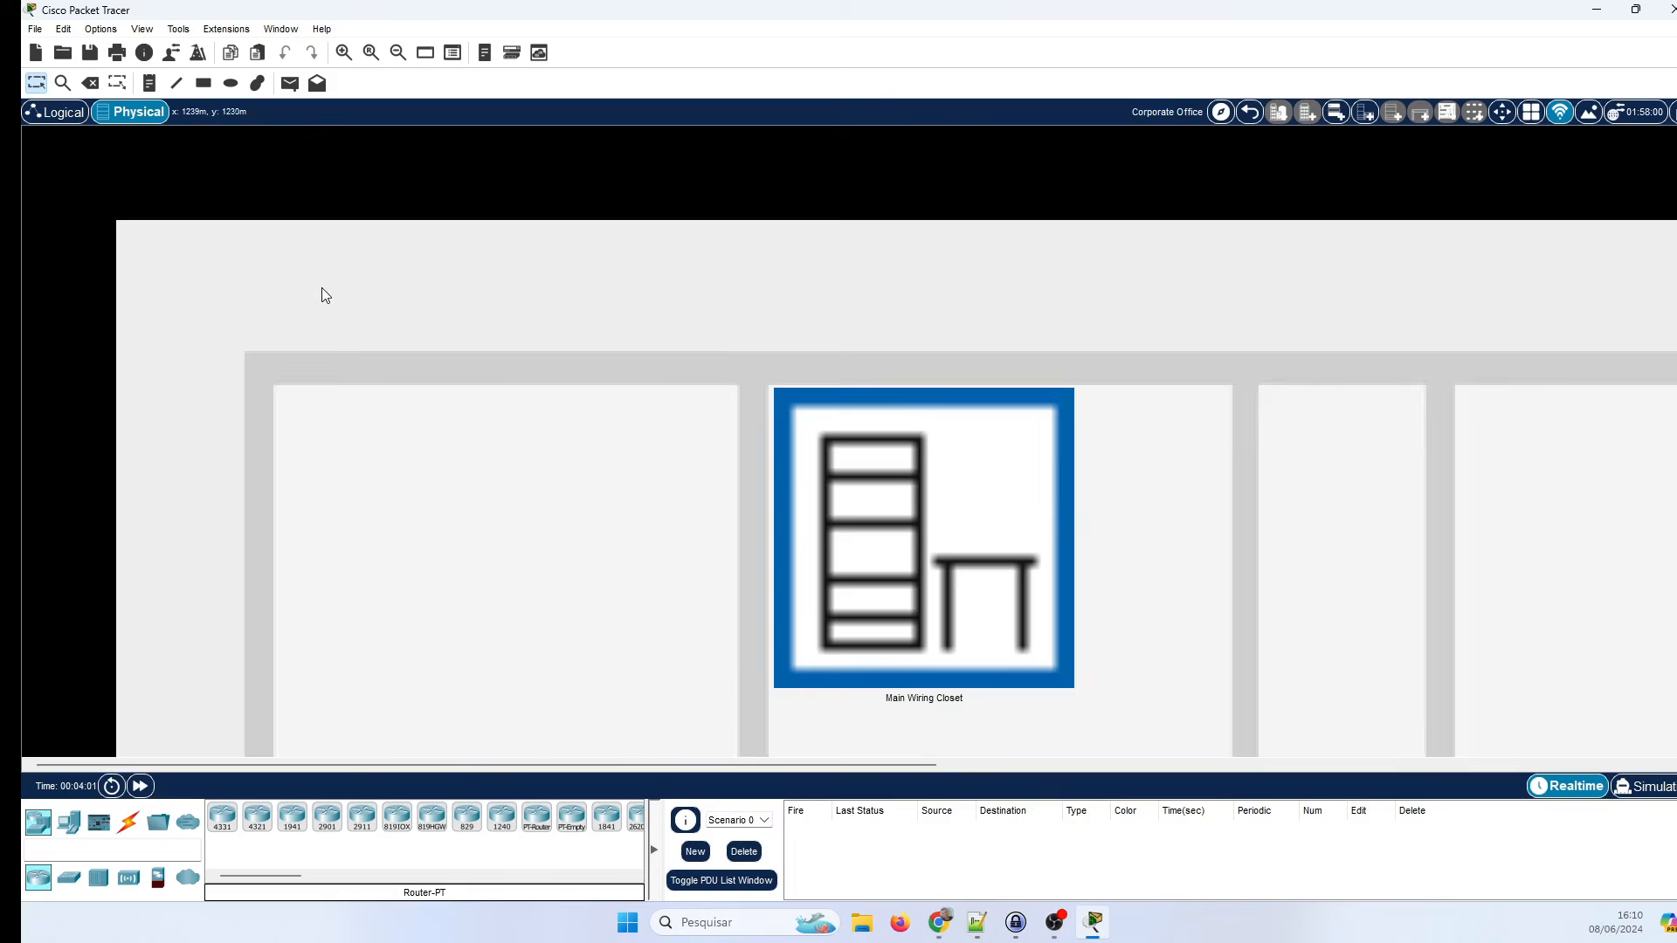
scroll(1107, 405, "up", 2)
scroll(1261, 344, "down", 3)
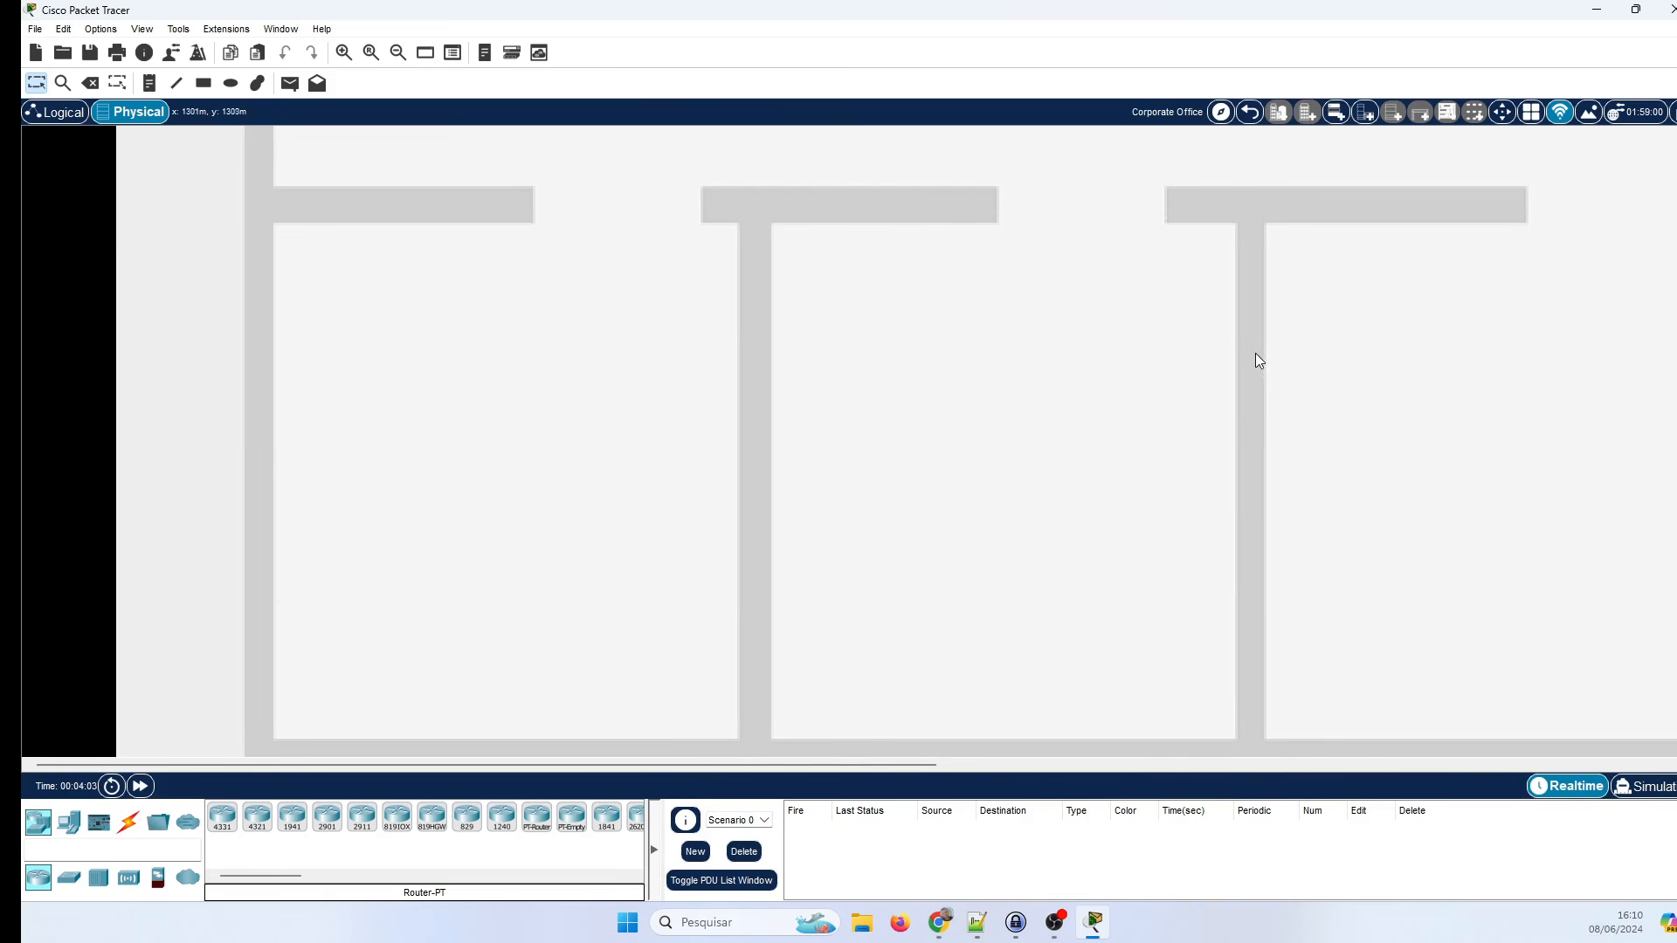
scroll(1179, 440, "down", 2)
scroll(1161, 450, "up", 1)
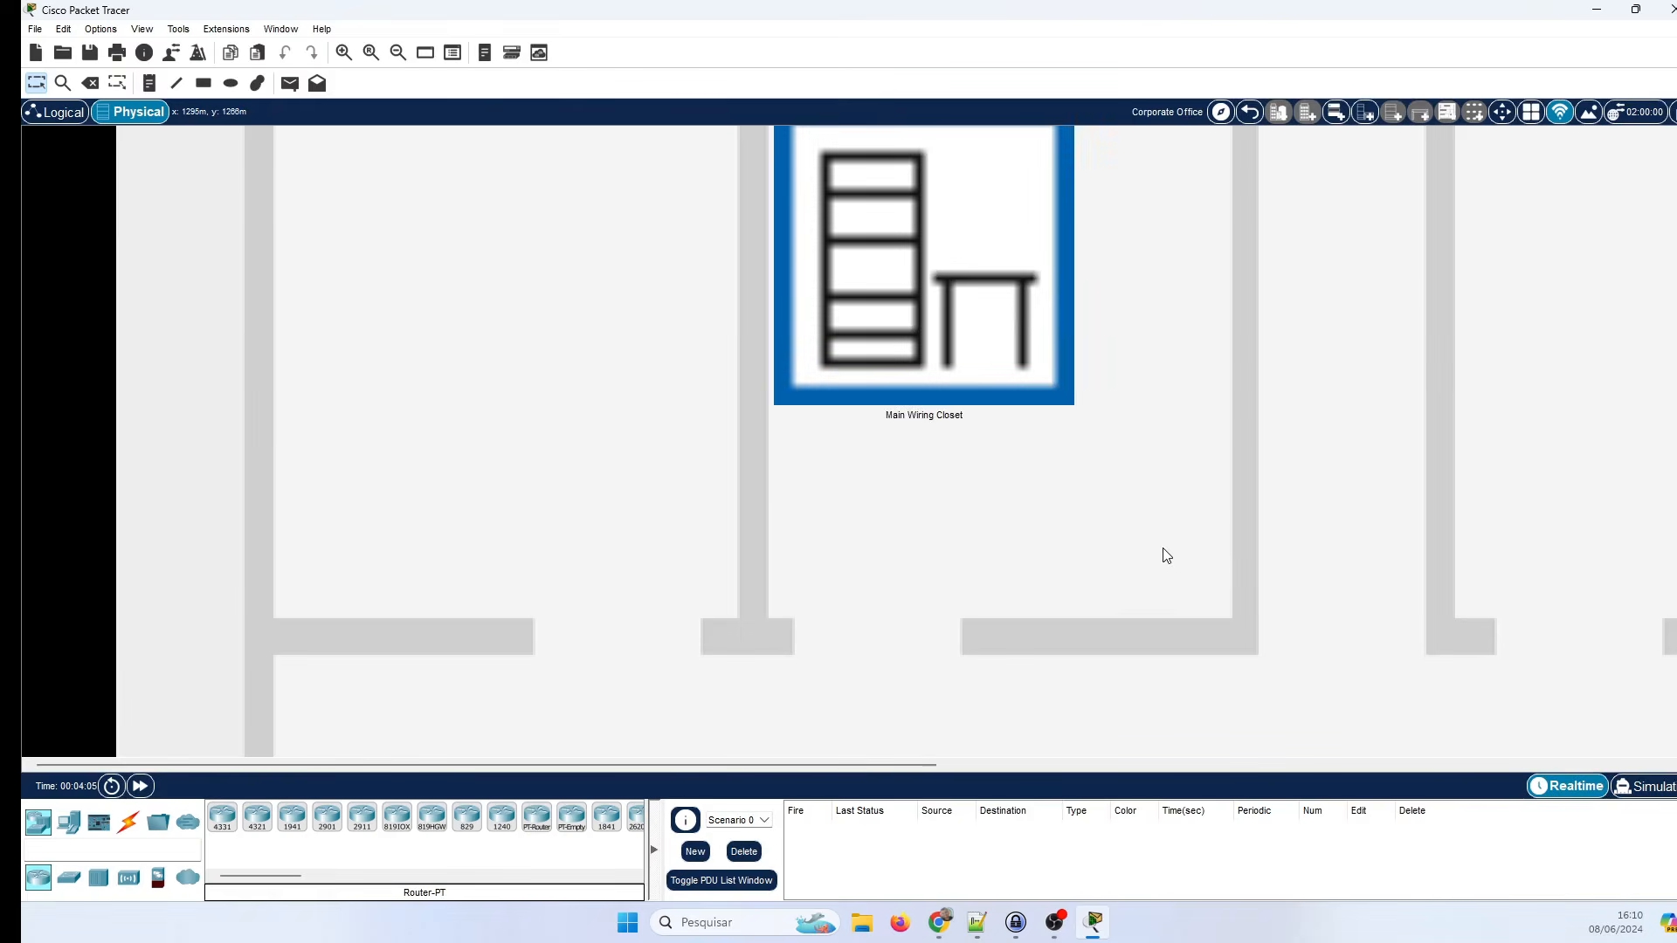
scroll(1179, 553, "down", 2)
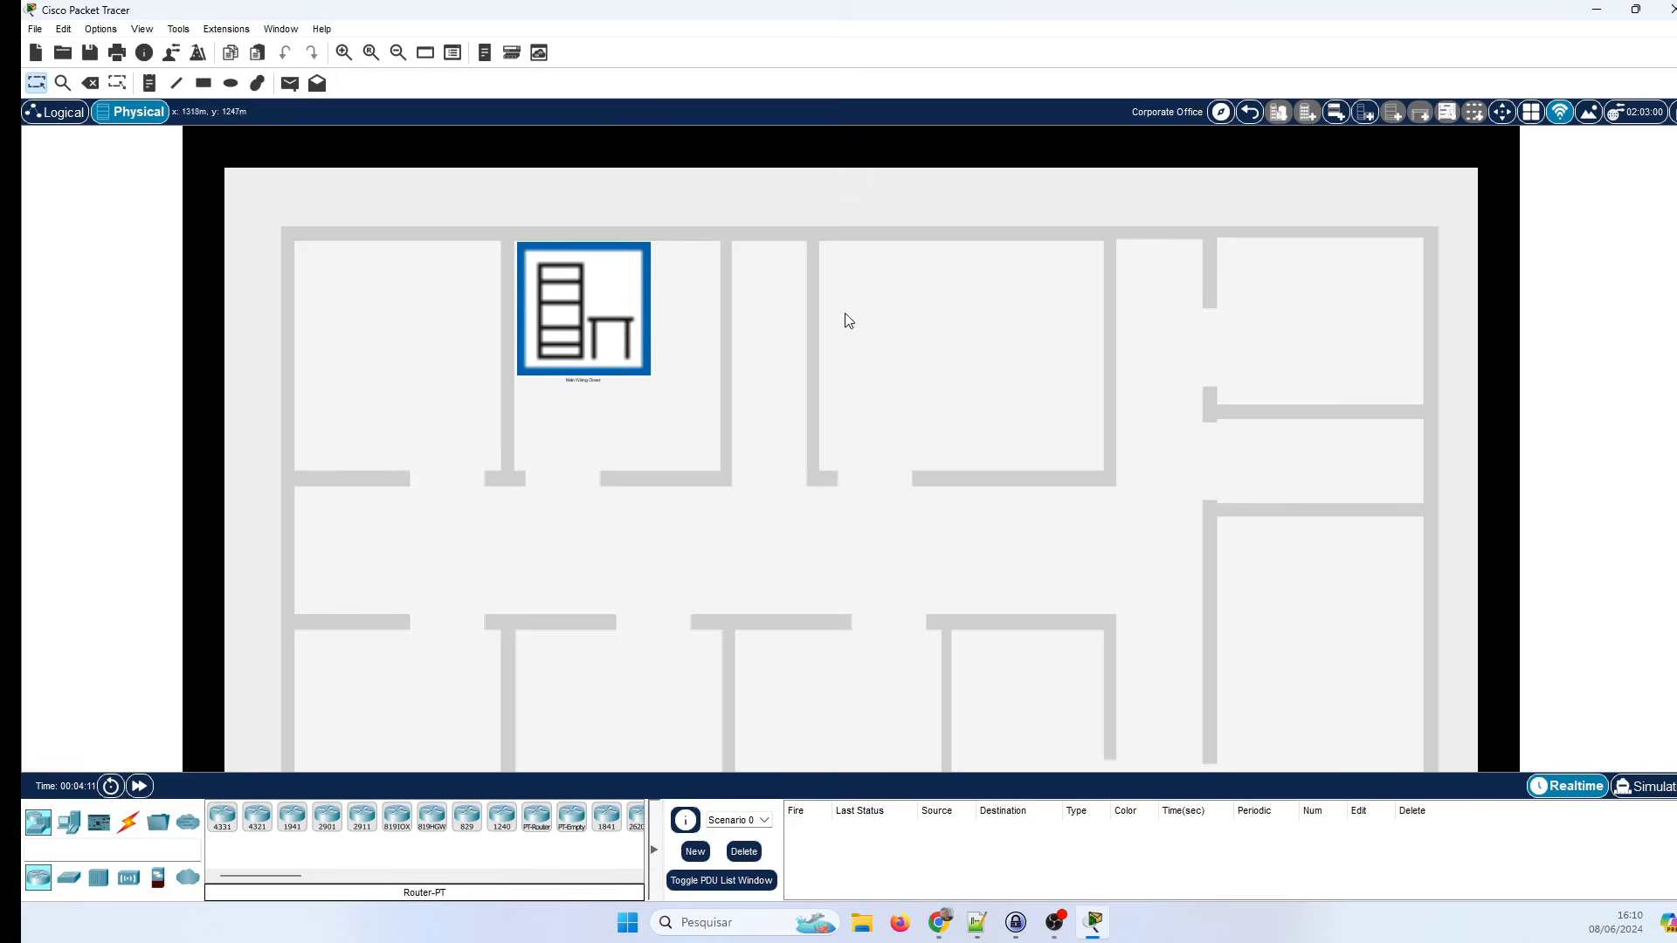
left_click(590, 308)
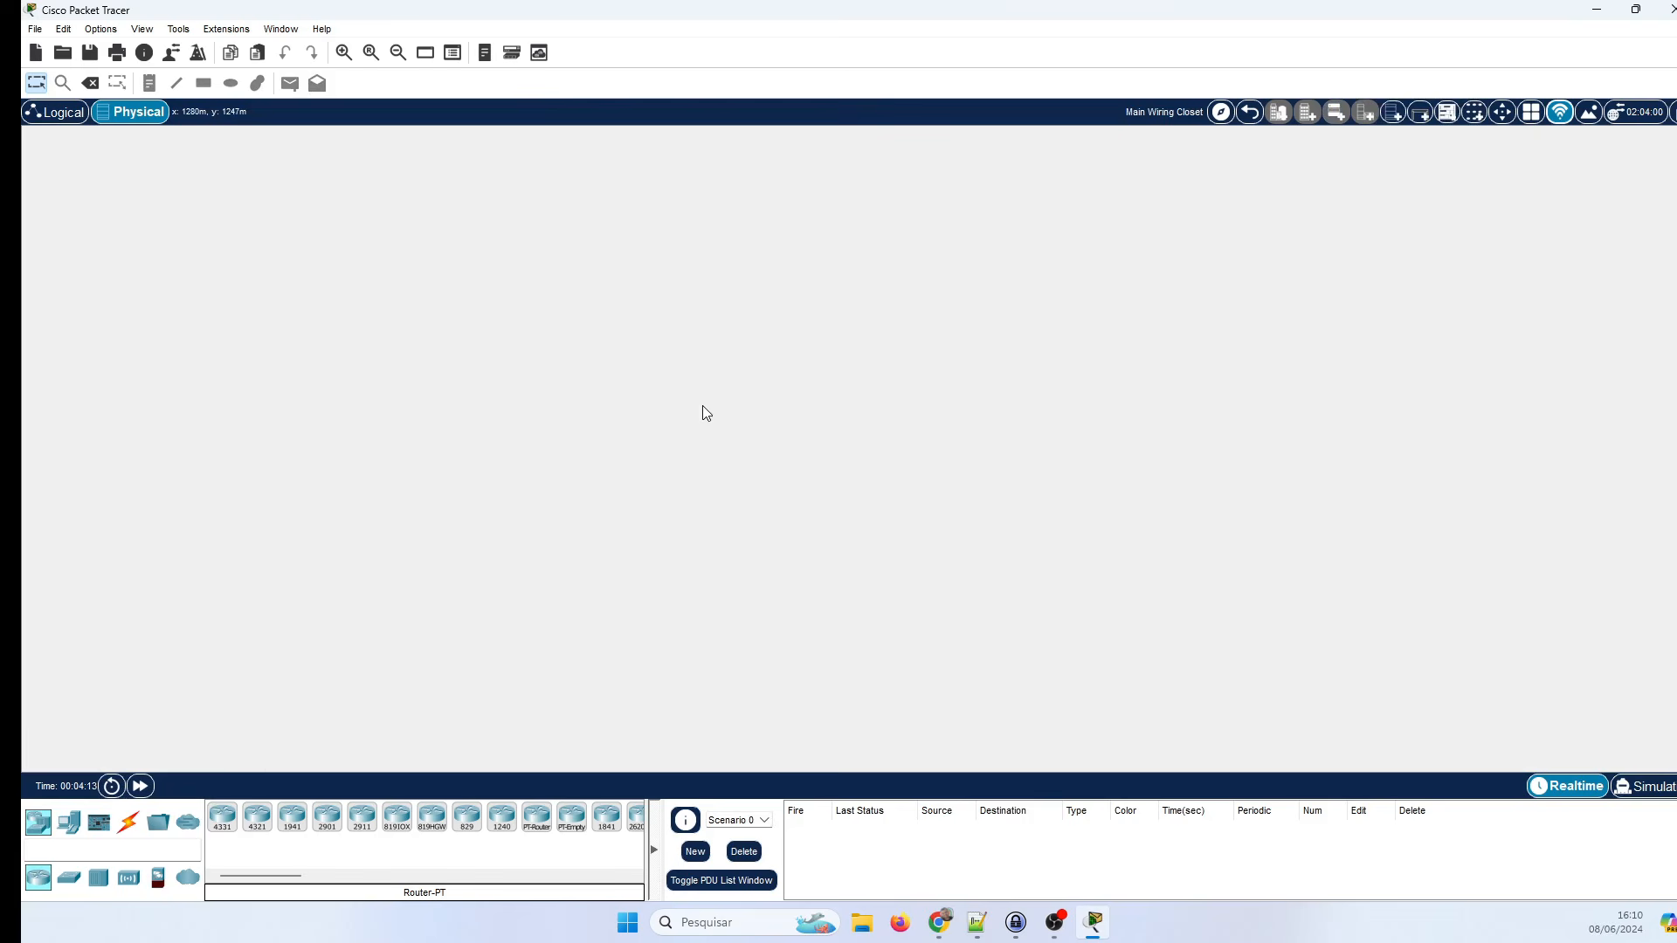
right_click(617, 373)
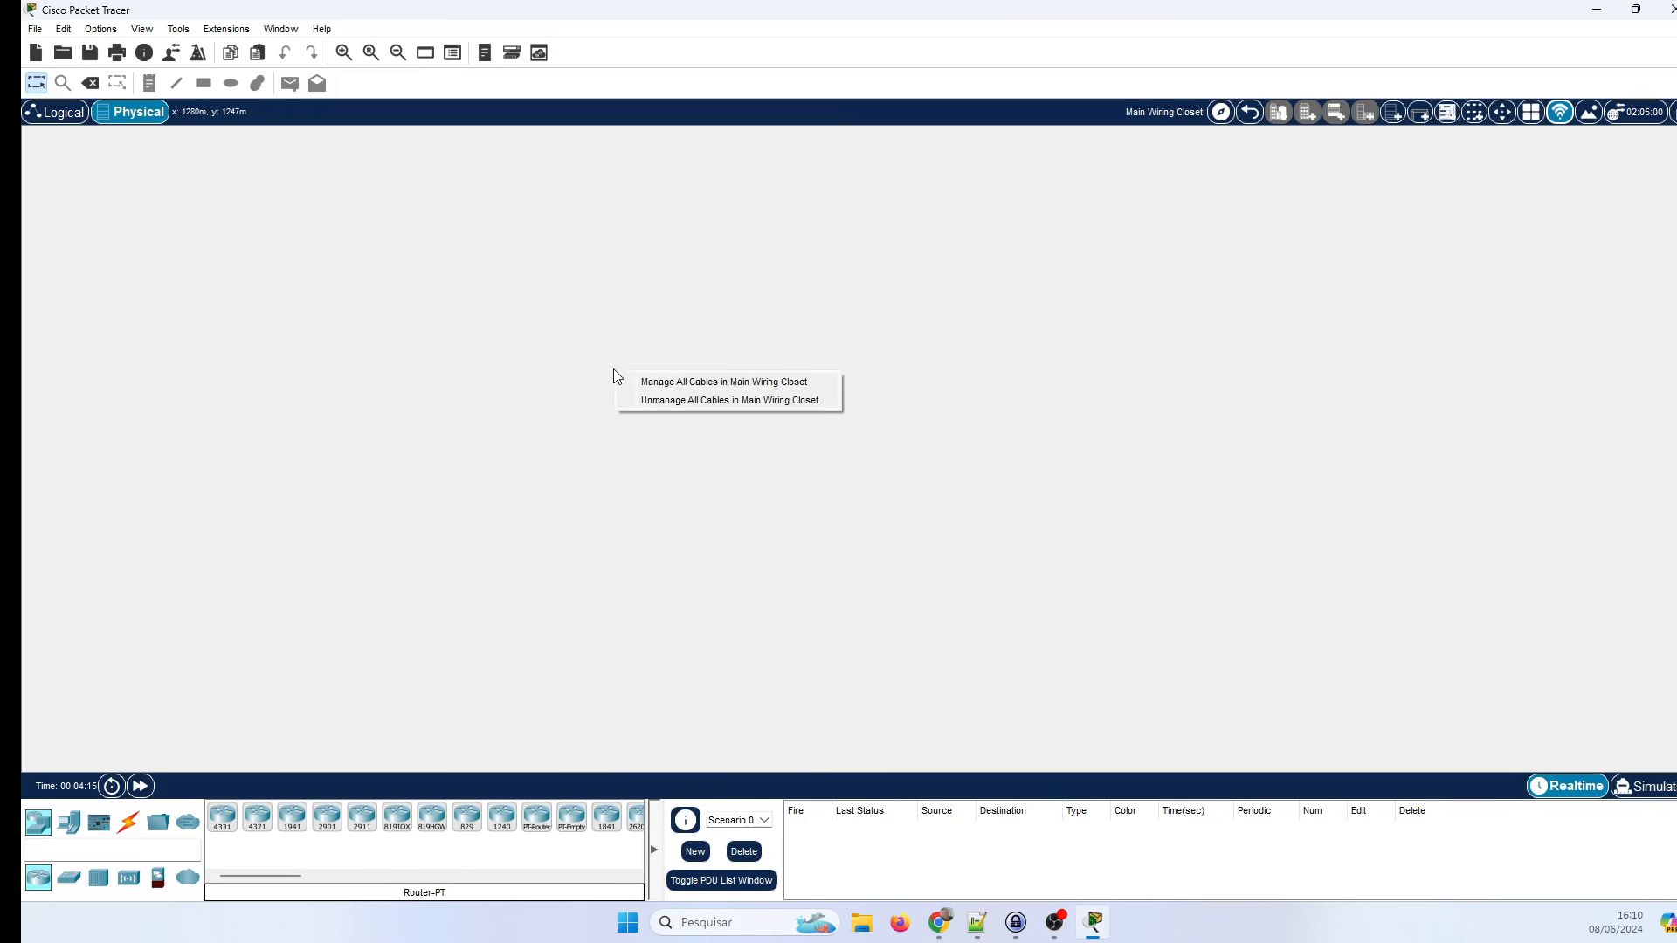
left_click(542, 300)
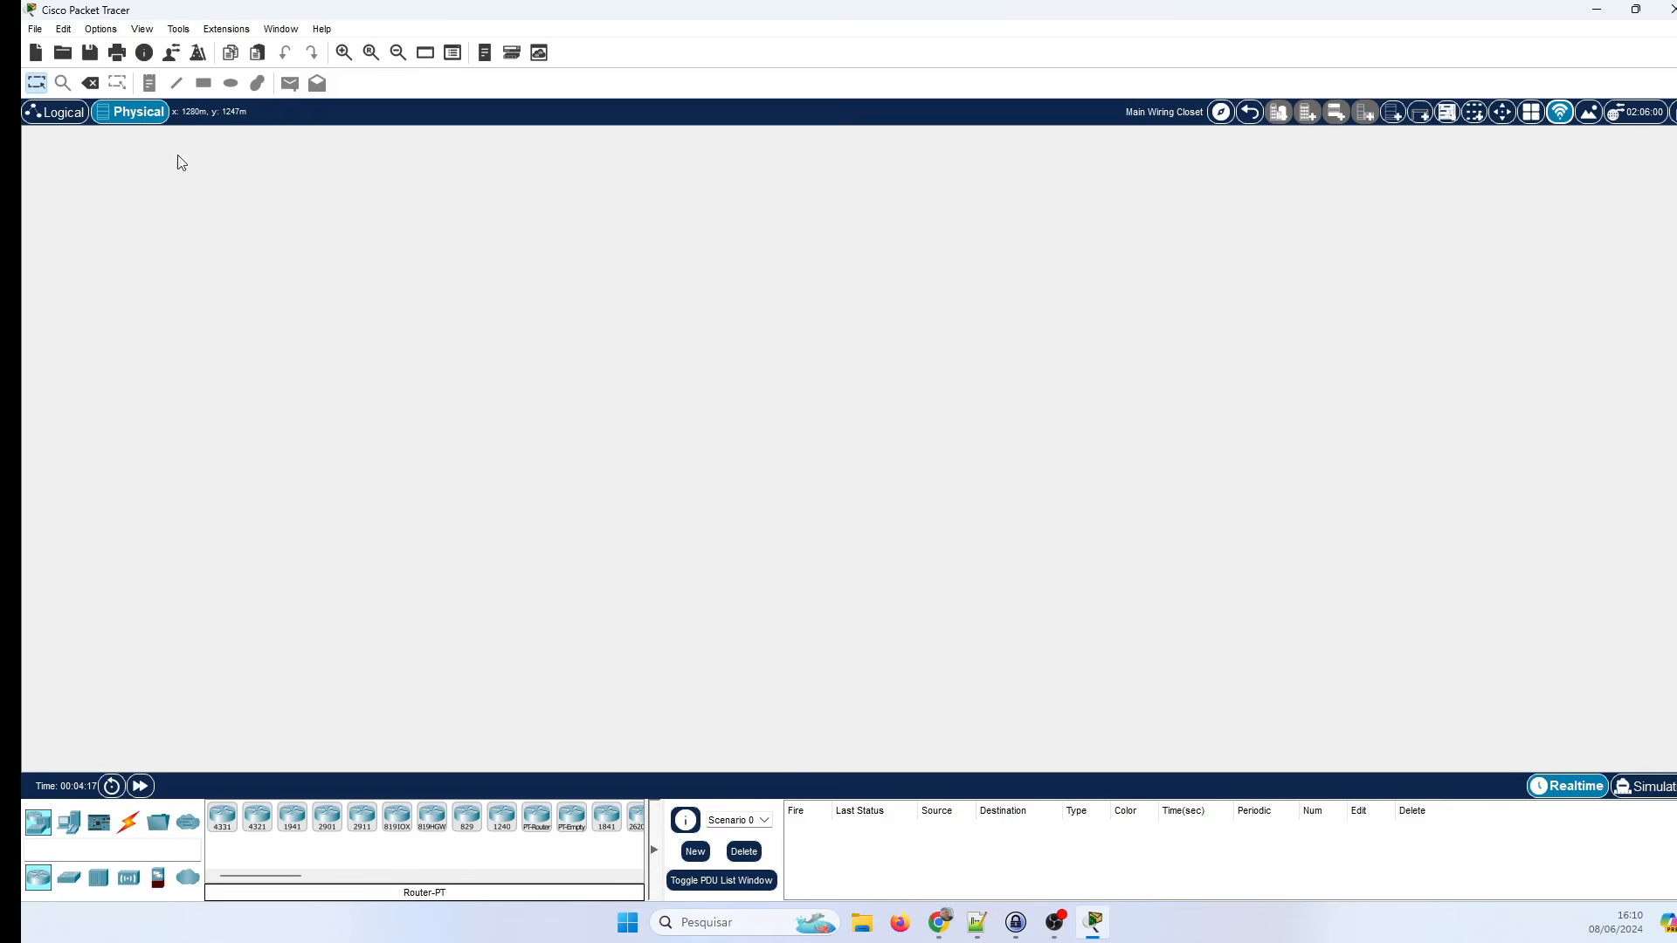
left_click(58, 112)
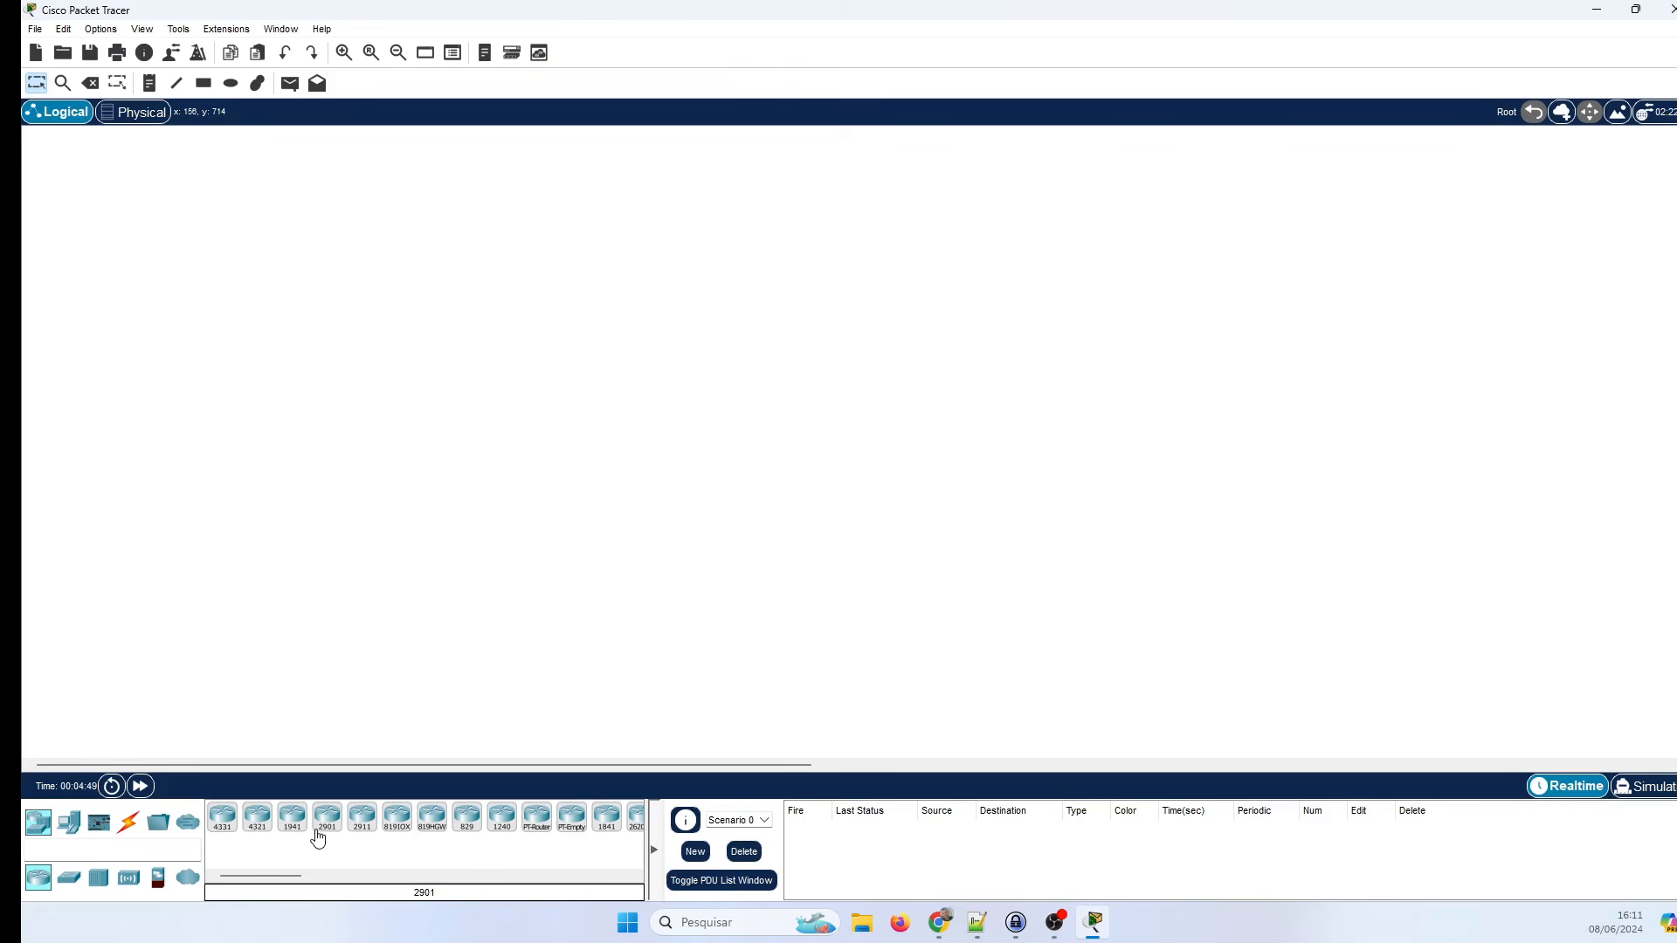
Drag an ISR4331 router and a generic Router-PT onto the canvas, then select Router1.
mouse_move(284, 875)
left_mouse_down()
mouse_move(334, 888)
mouse_move(282, 892)
left_mouse_up()
left_click_drag(224, 819, 346, 437)
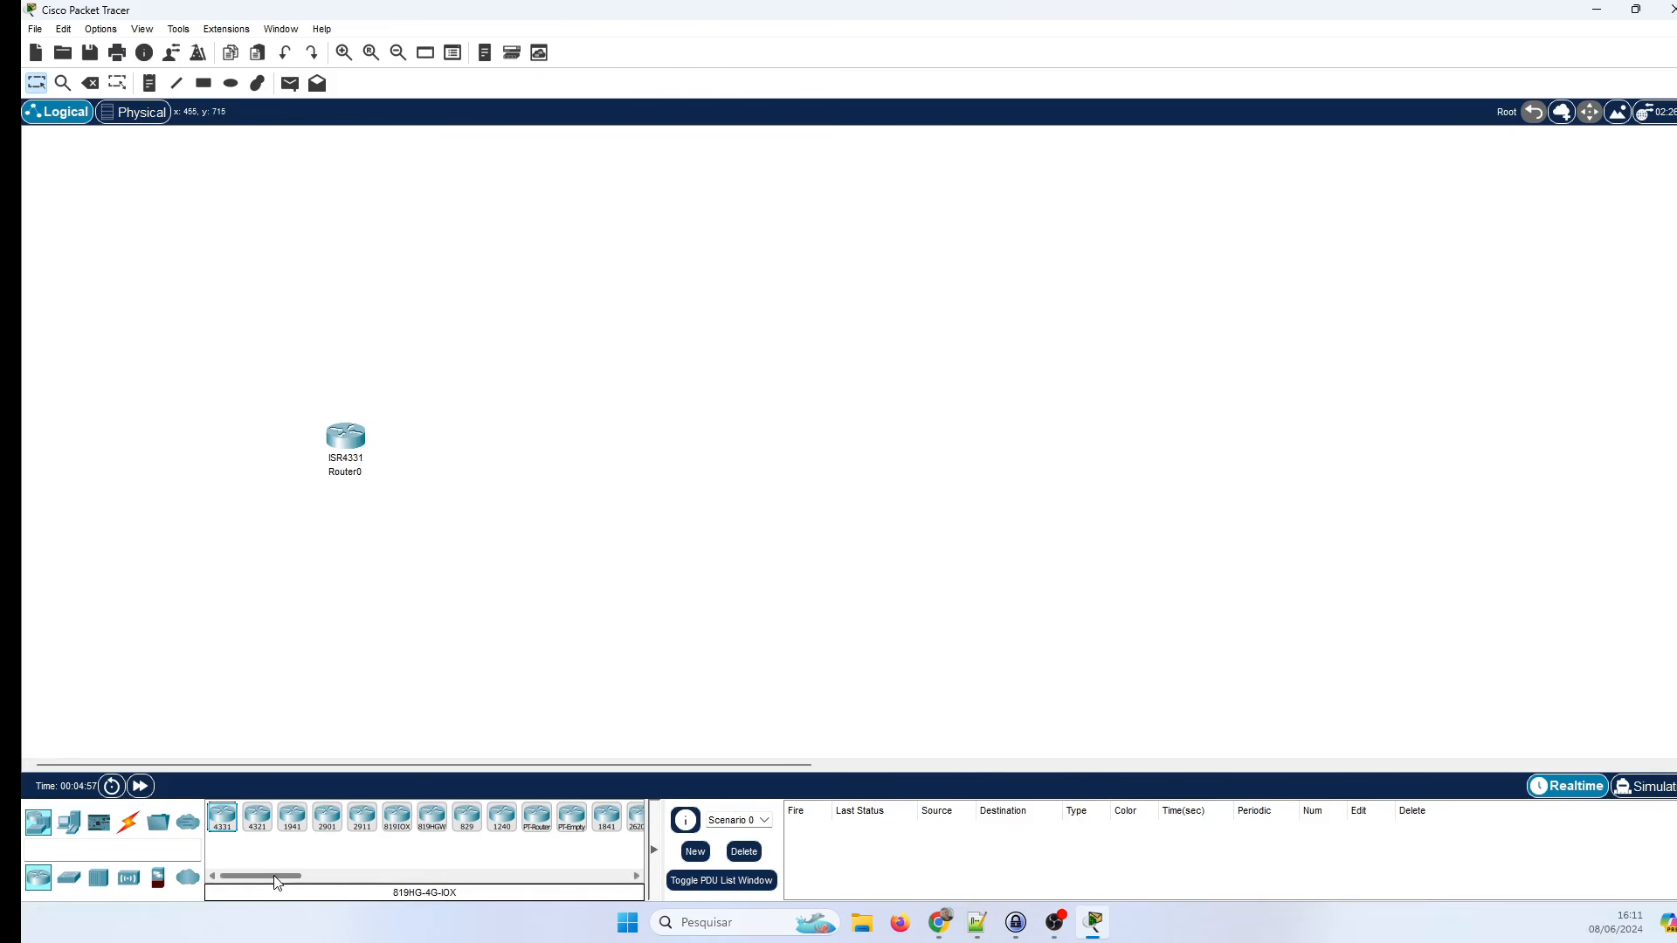
left_click_drag(276, 885, 283, 884)
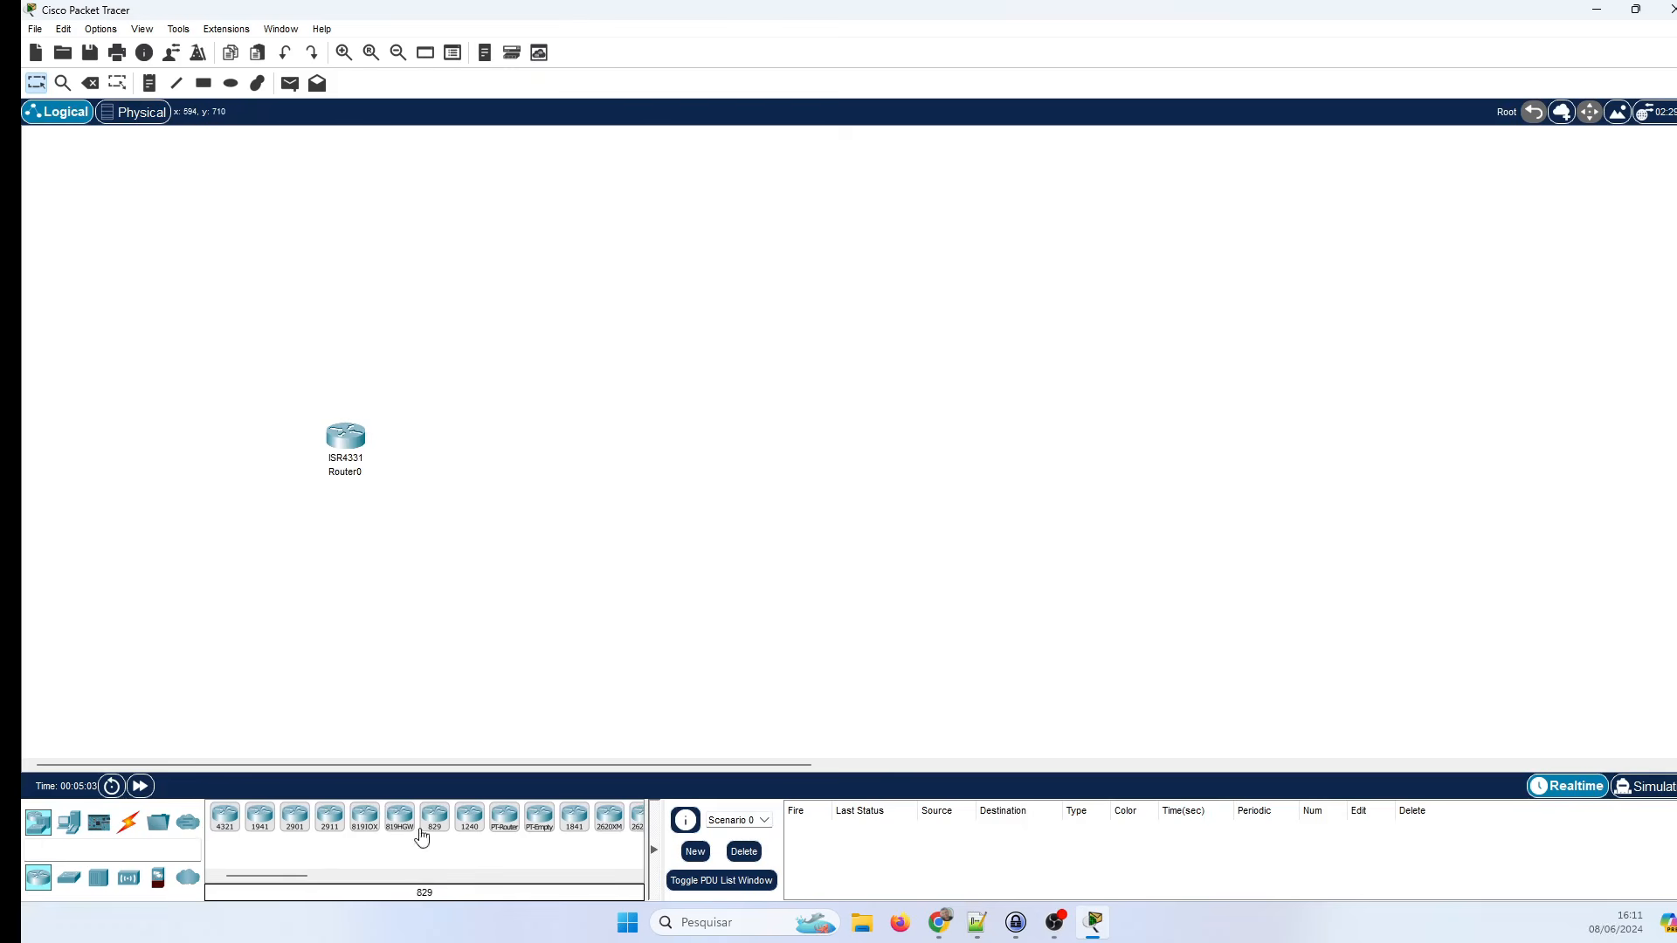
left_click_drag(313, 877, 346, 877)
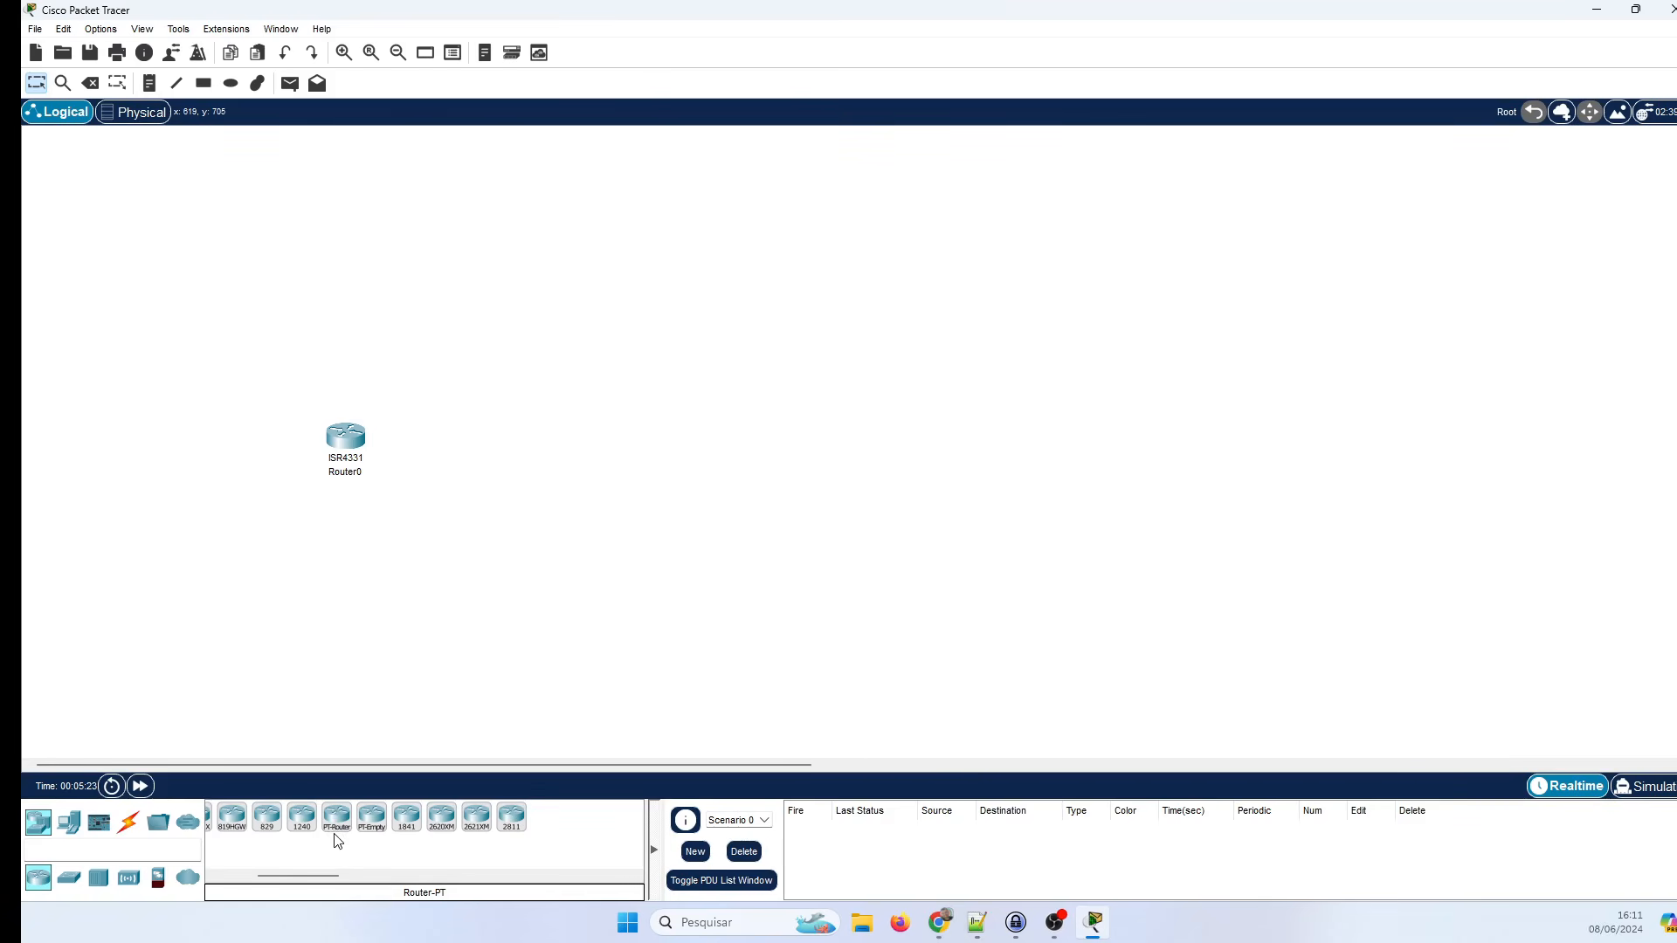
left_click_drag(336, 826, 578, 447)
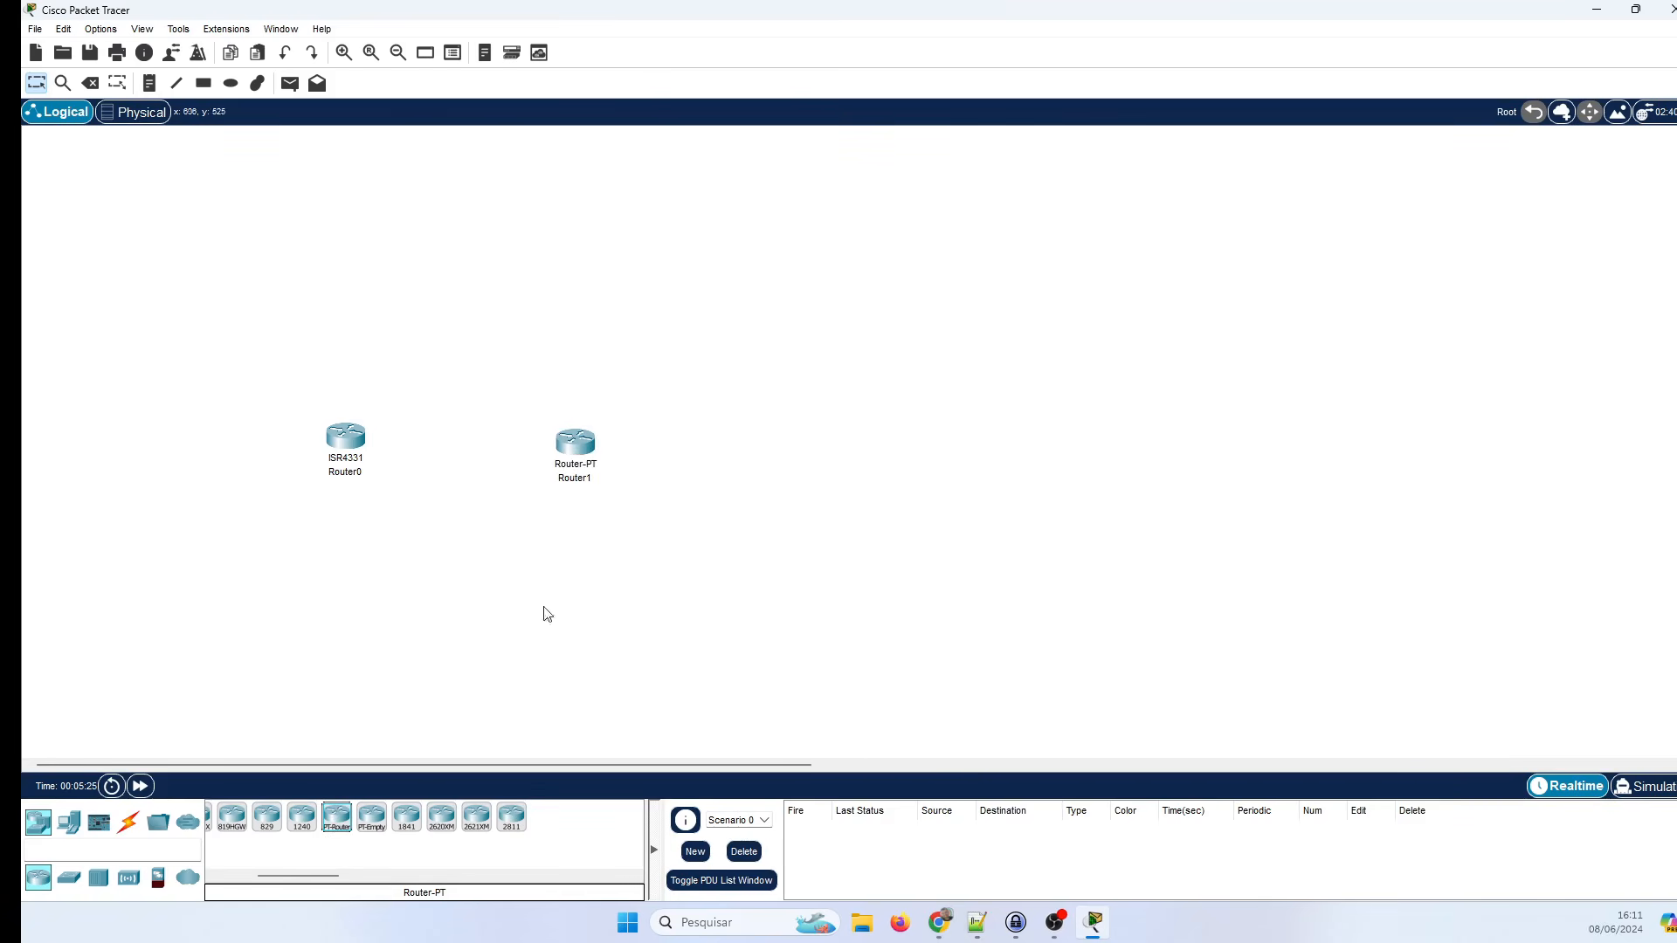
left_click(581, 446)
Glance at Router1's device window, then bring up Router0's window showing its ISR4331 chassis.
left_click(564, 452)
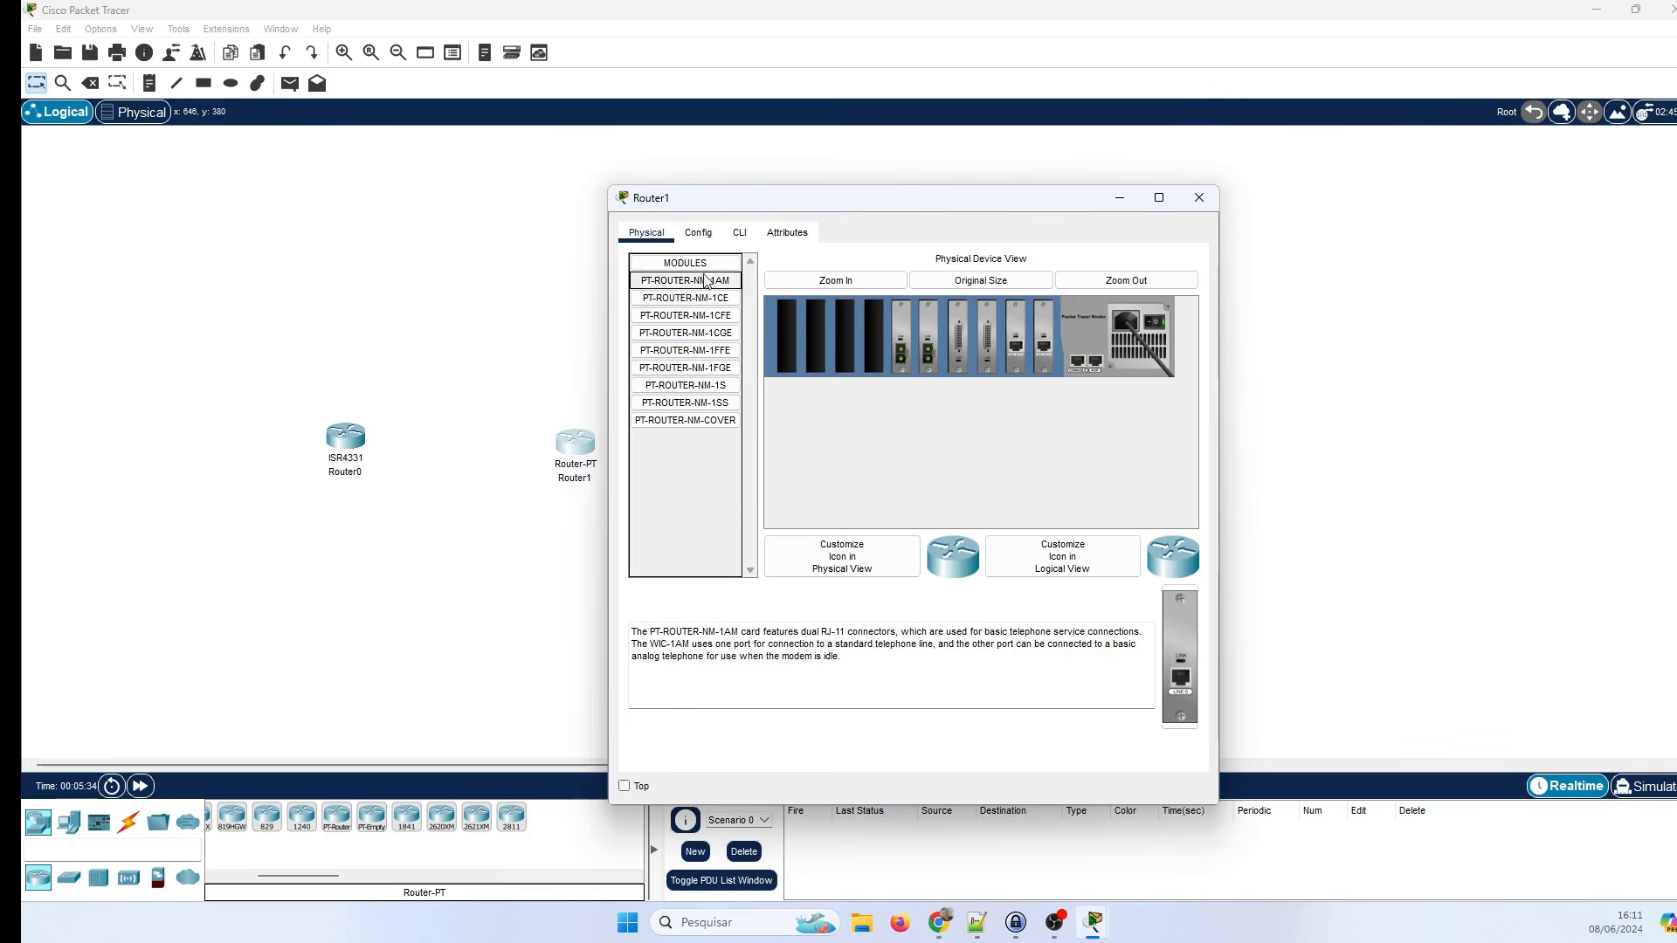
key("alt+F4")
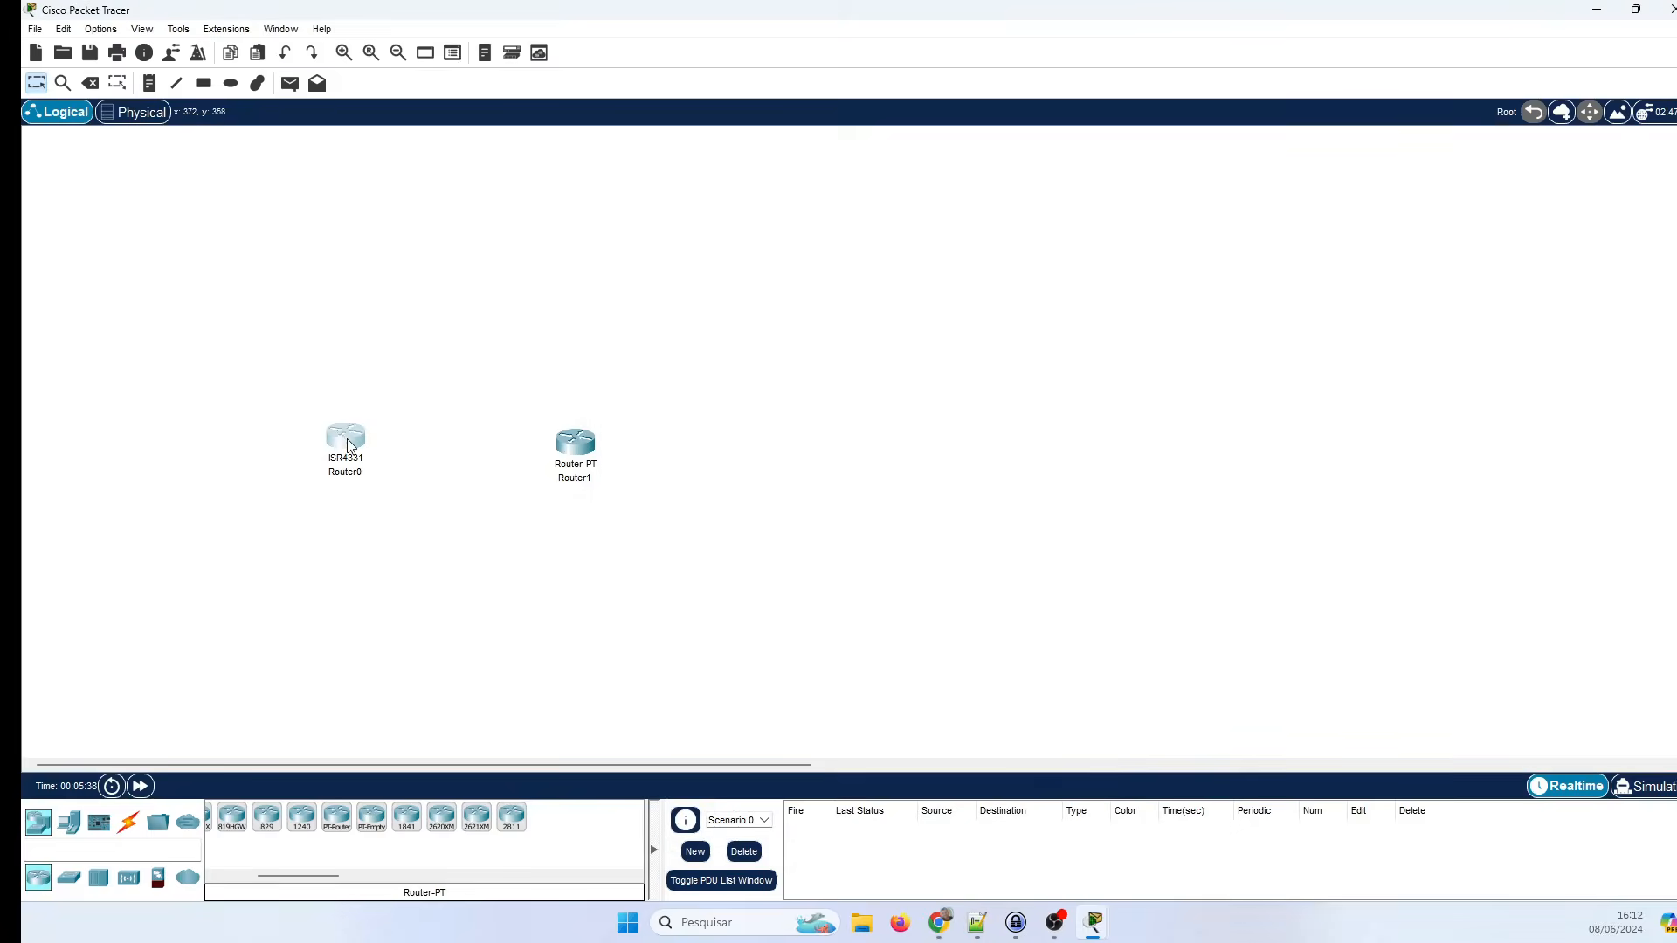
left_click(348, 446)
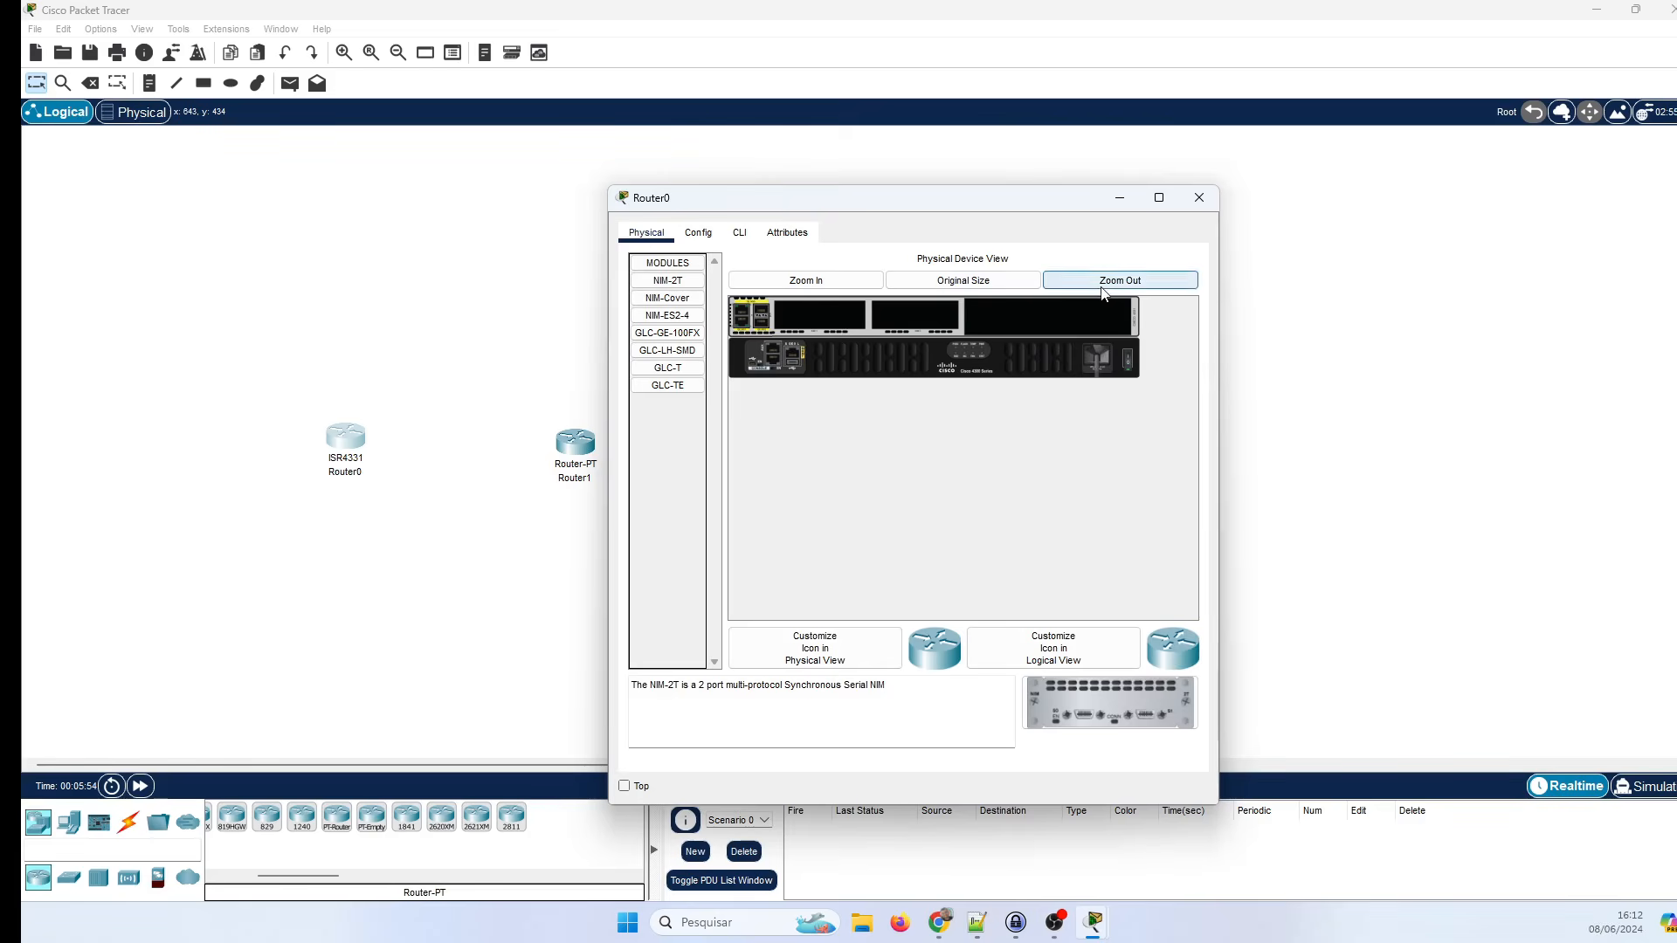
Zoom into Router0's ISR4331 chassis, pan to its power end, toggle the power switch, and pan back.
left_click(836, 281)
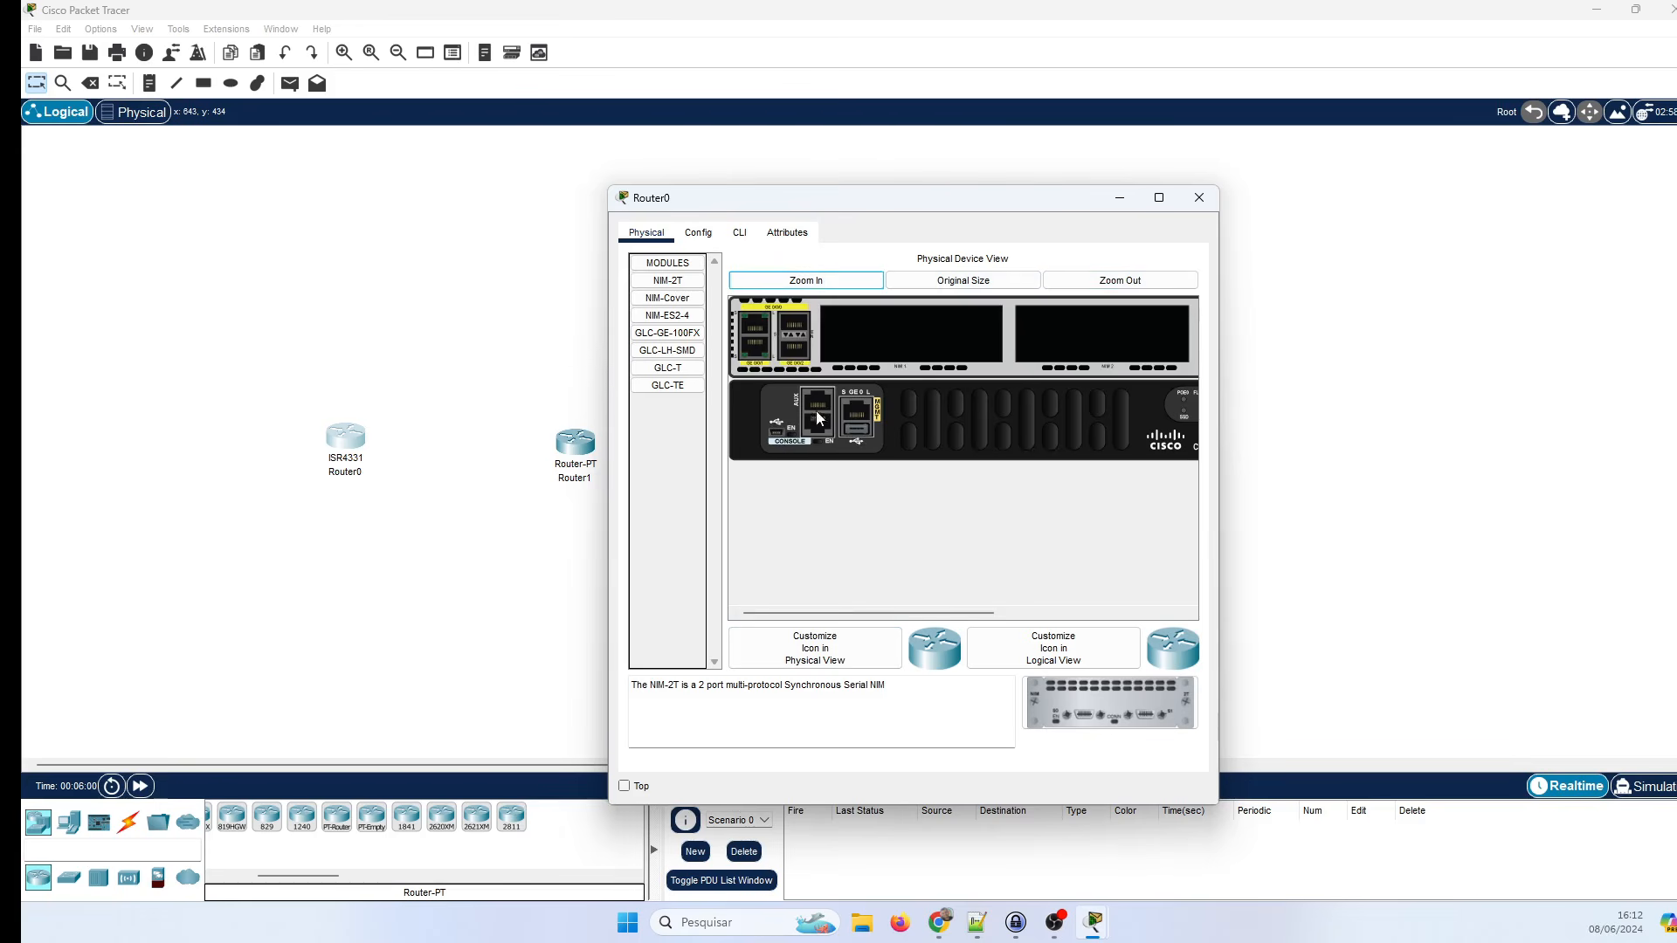
left_click_drag(932, 611, 1074, 626)
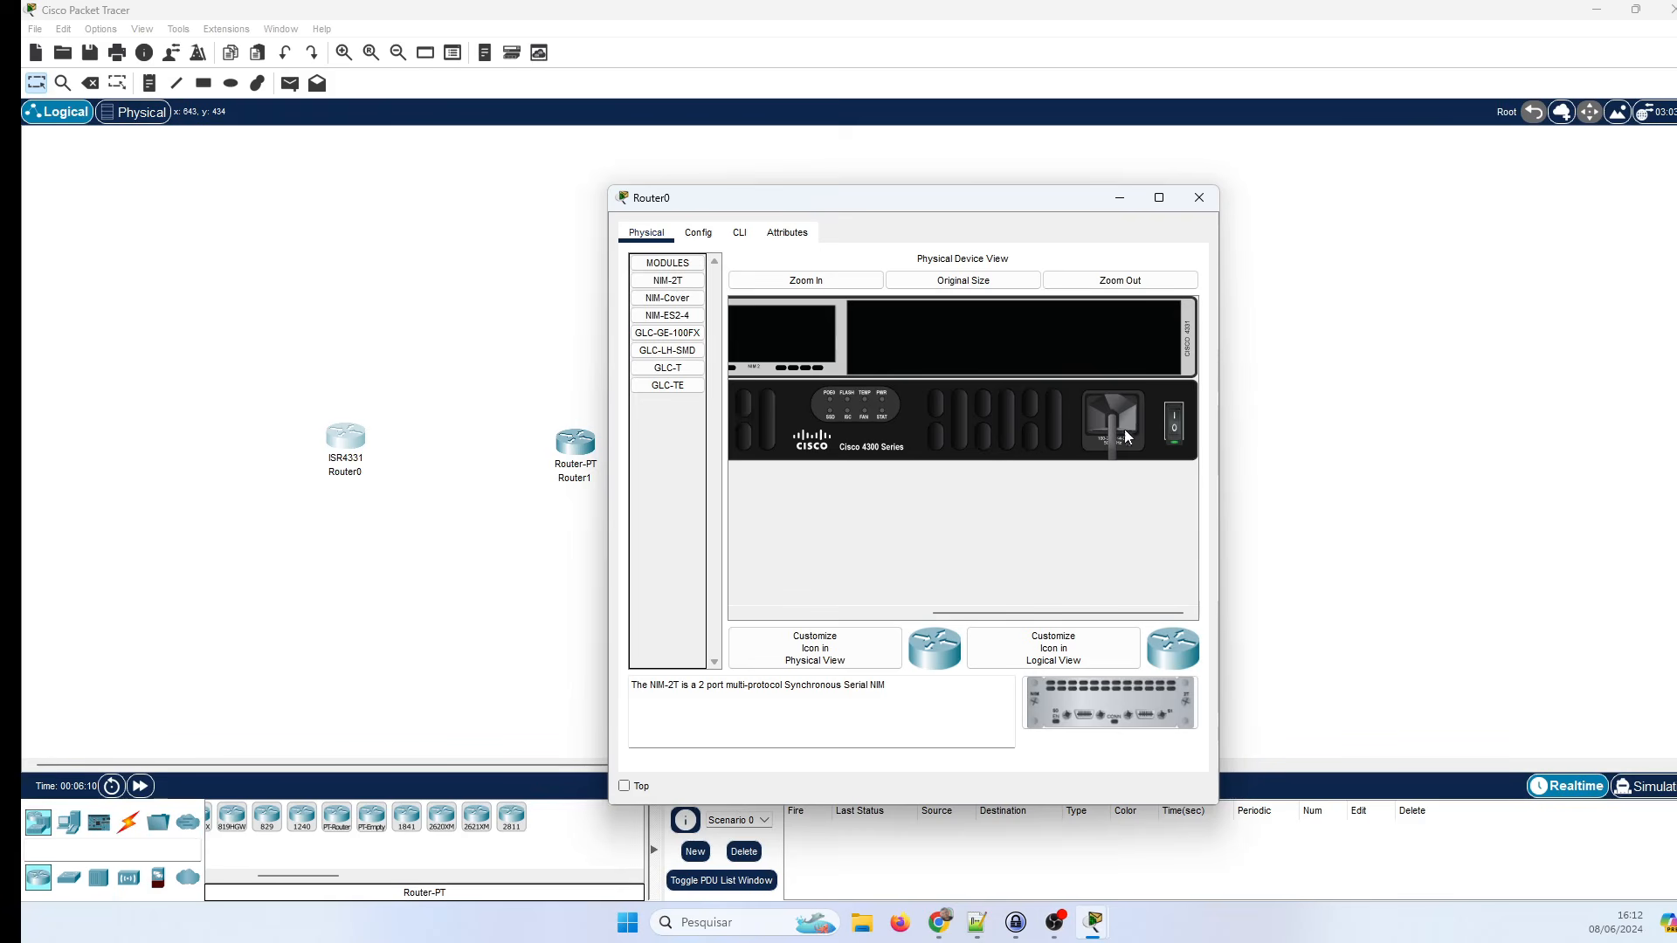
left_click(1171, 428)
left_click_drag(958, 614, 708, 607)
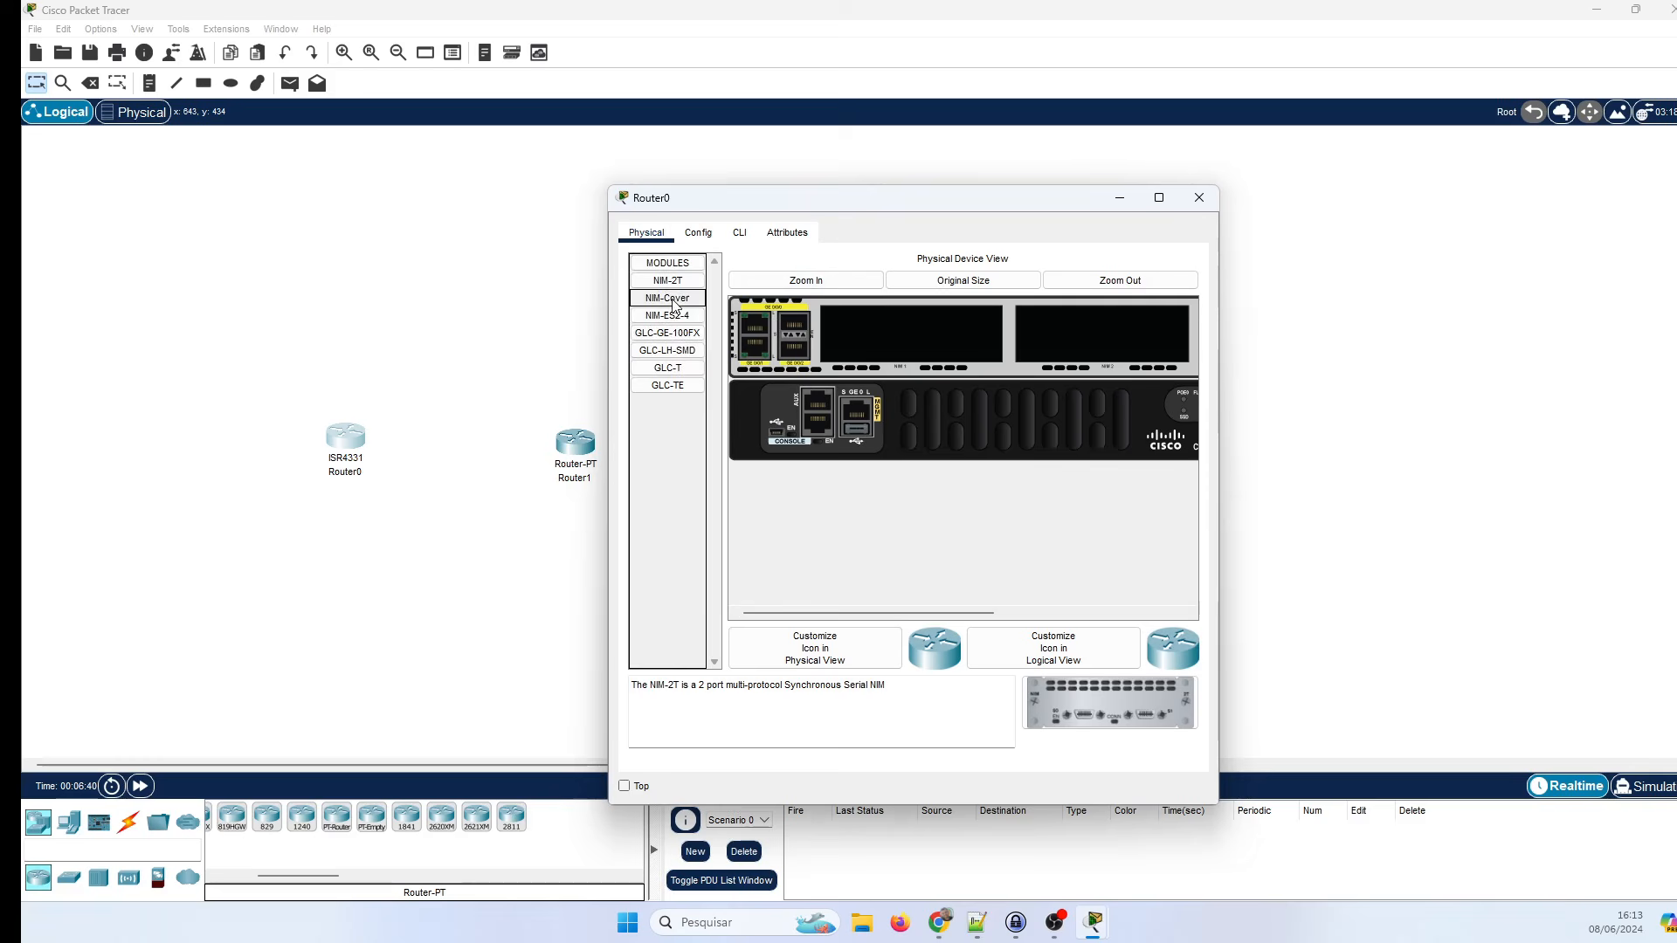
Try fitting modules into Router0 while it is powered, dismissing the power-on warnings.
left_click(667, 333)
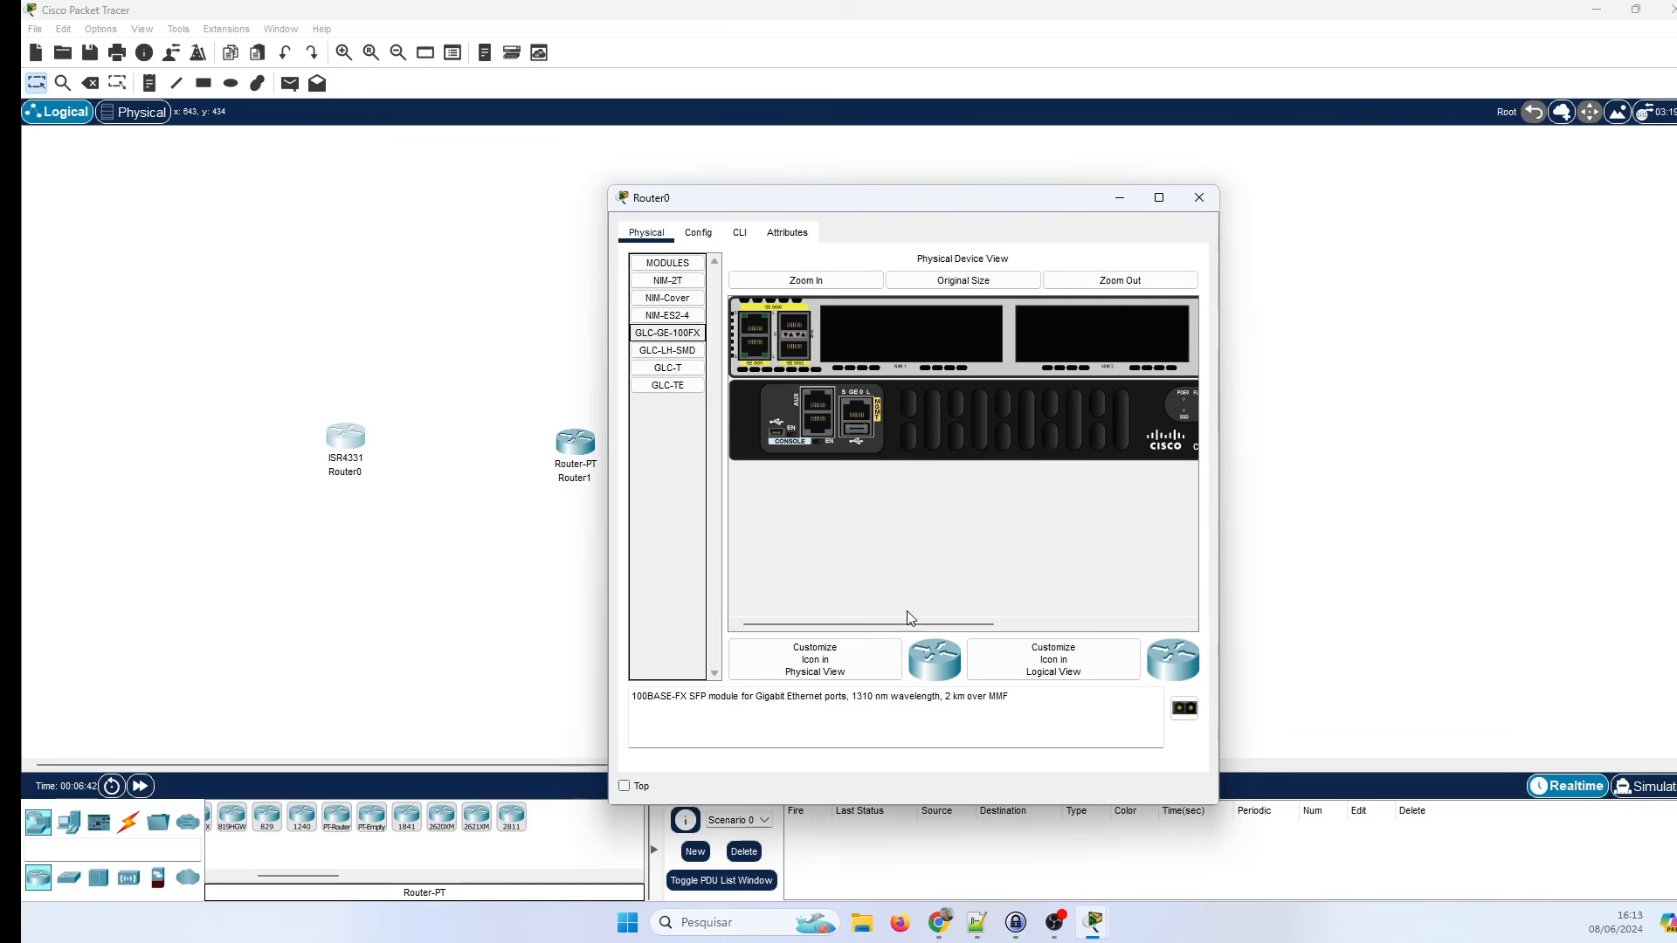
scroll(904, 622, "right", 2)
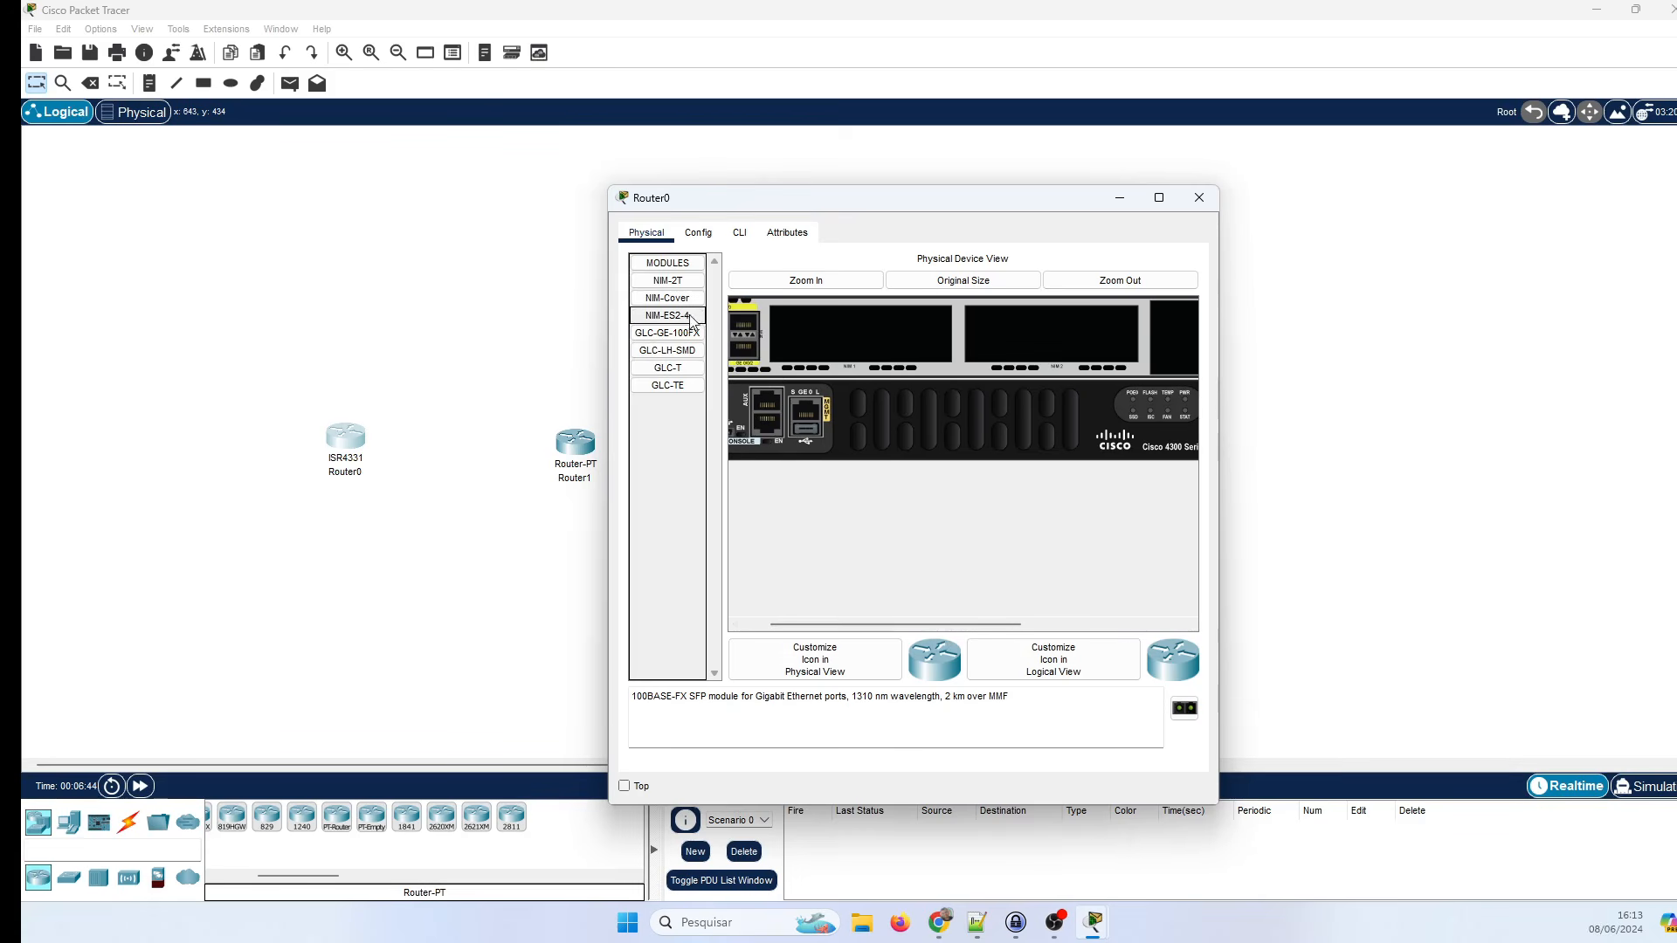
left_click_drag(691, 319, 839, 342)
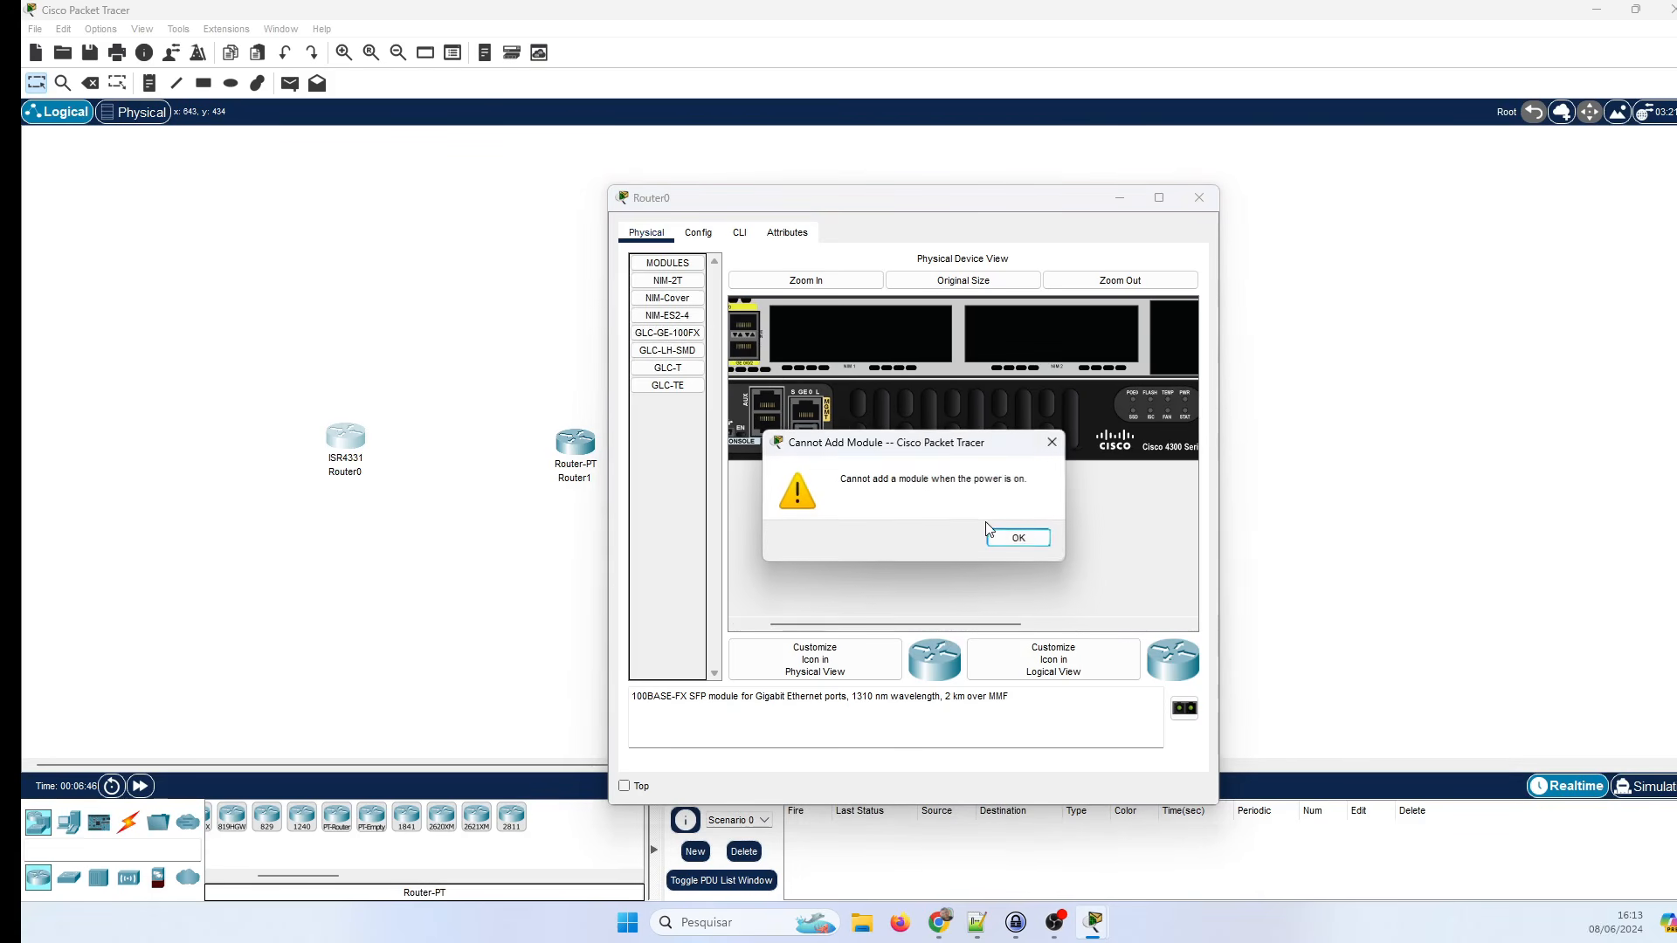
left_click(1019, 538)
left_click_drag(673, 367, 826, 358)
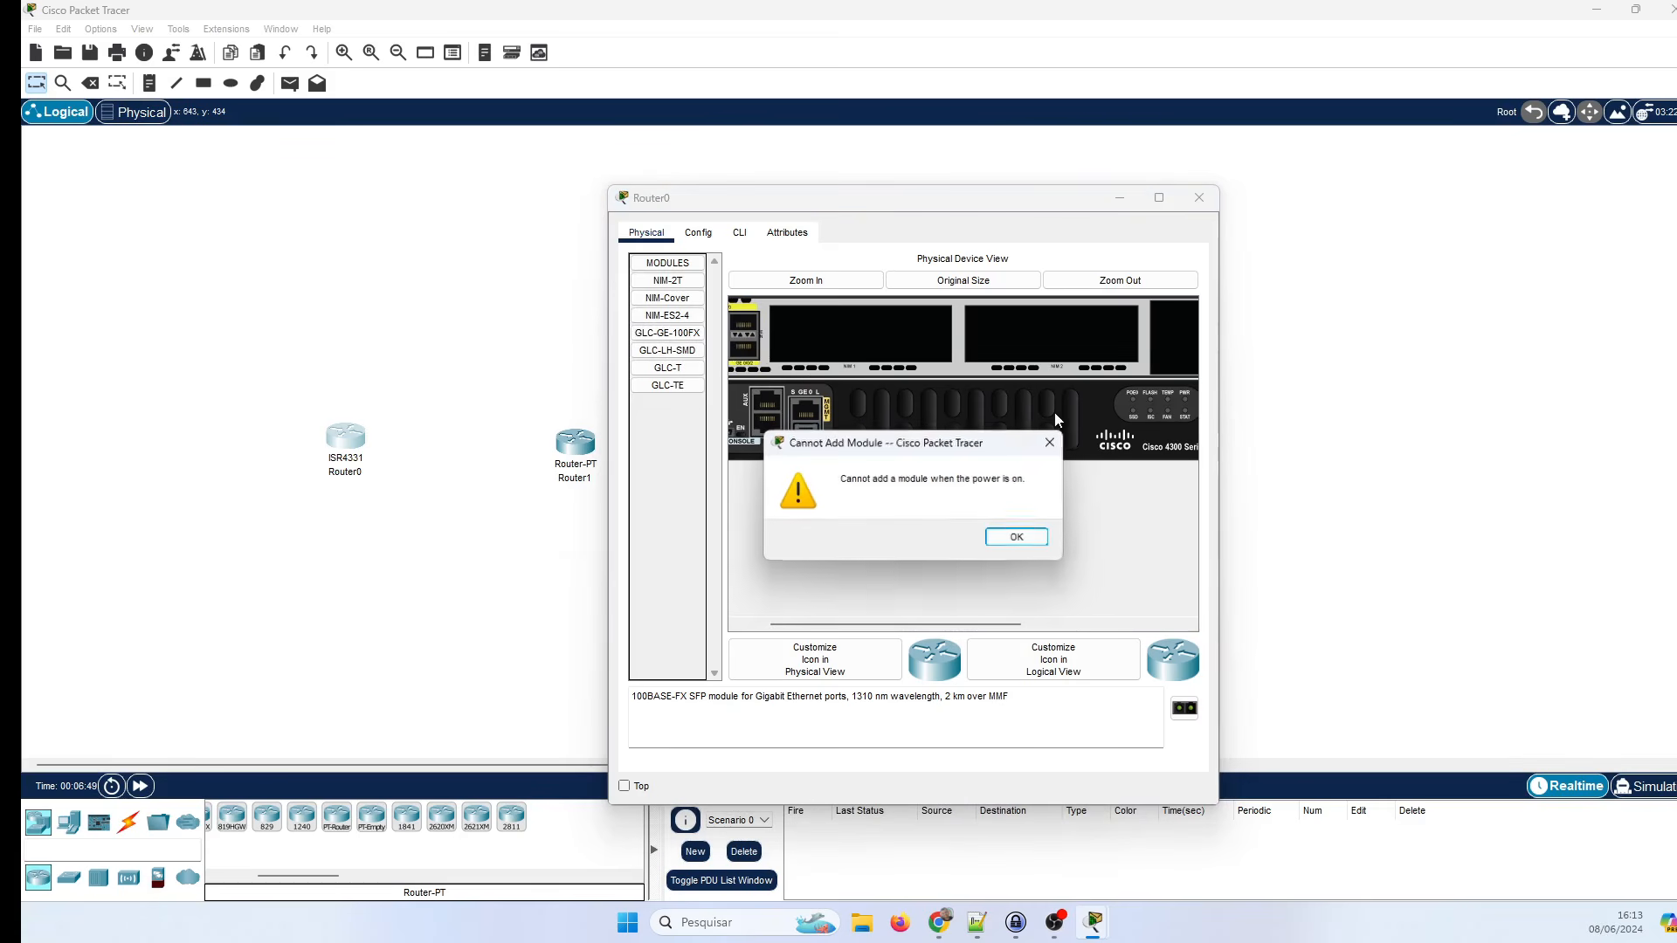
left_click(1014, 540)
scroll(938, 627, "right", 5)
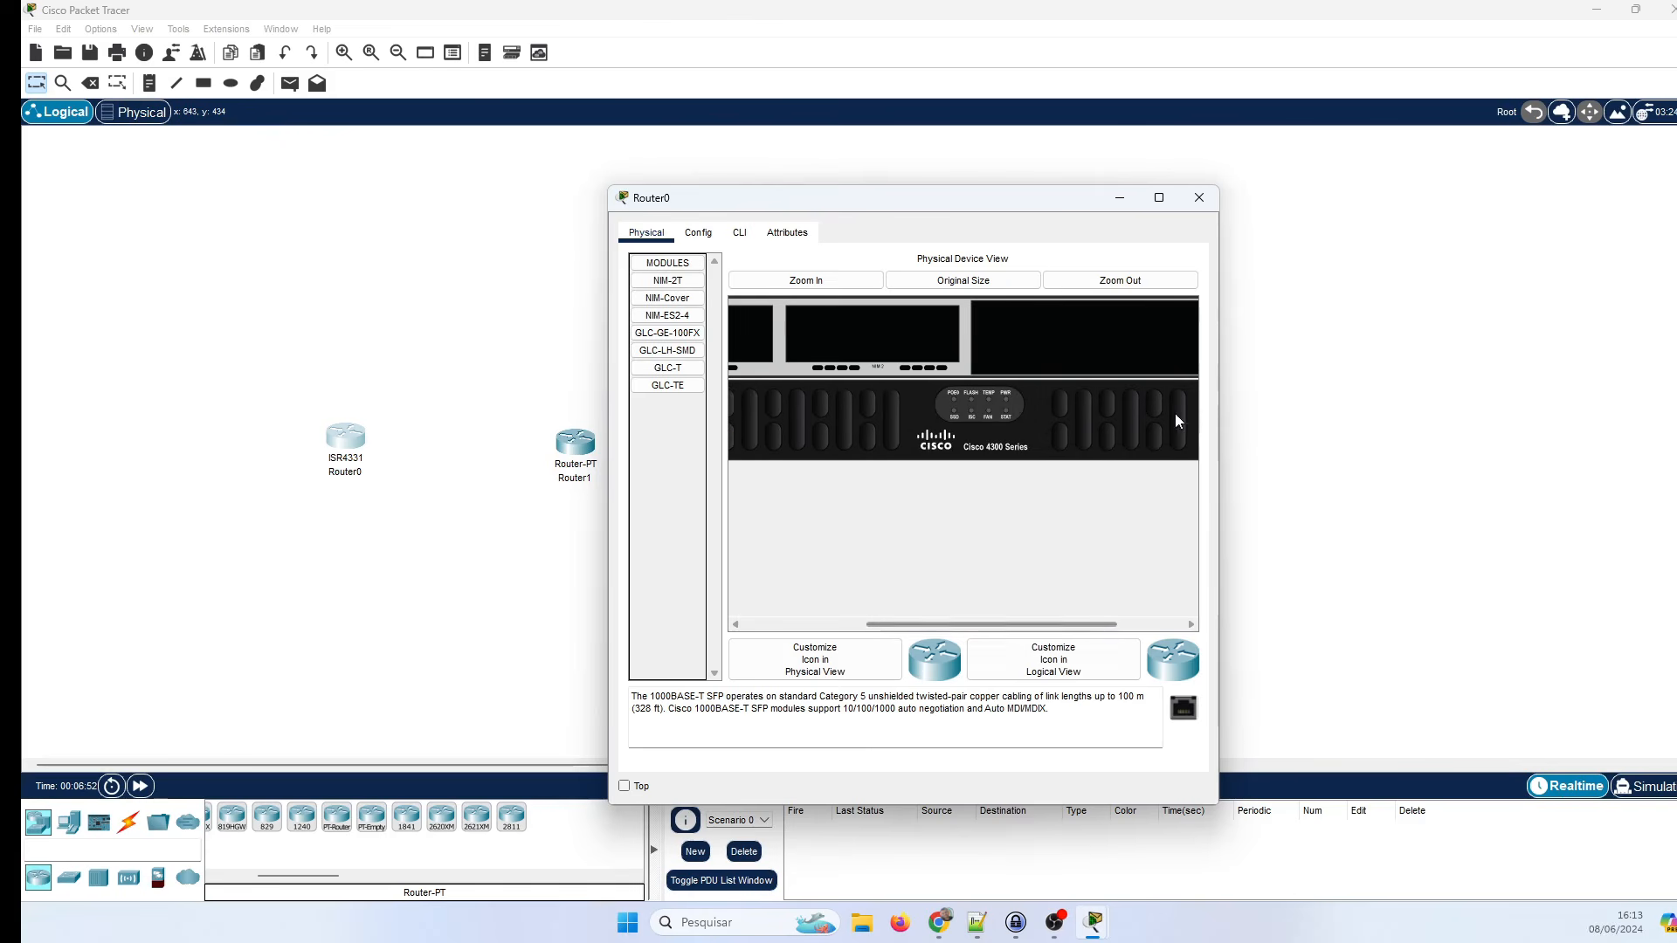
scroll(938, 626, "right", 3)
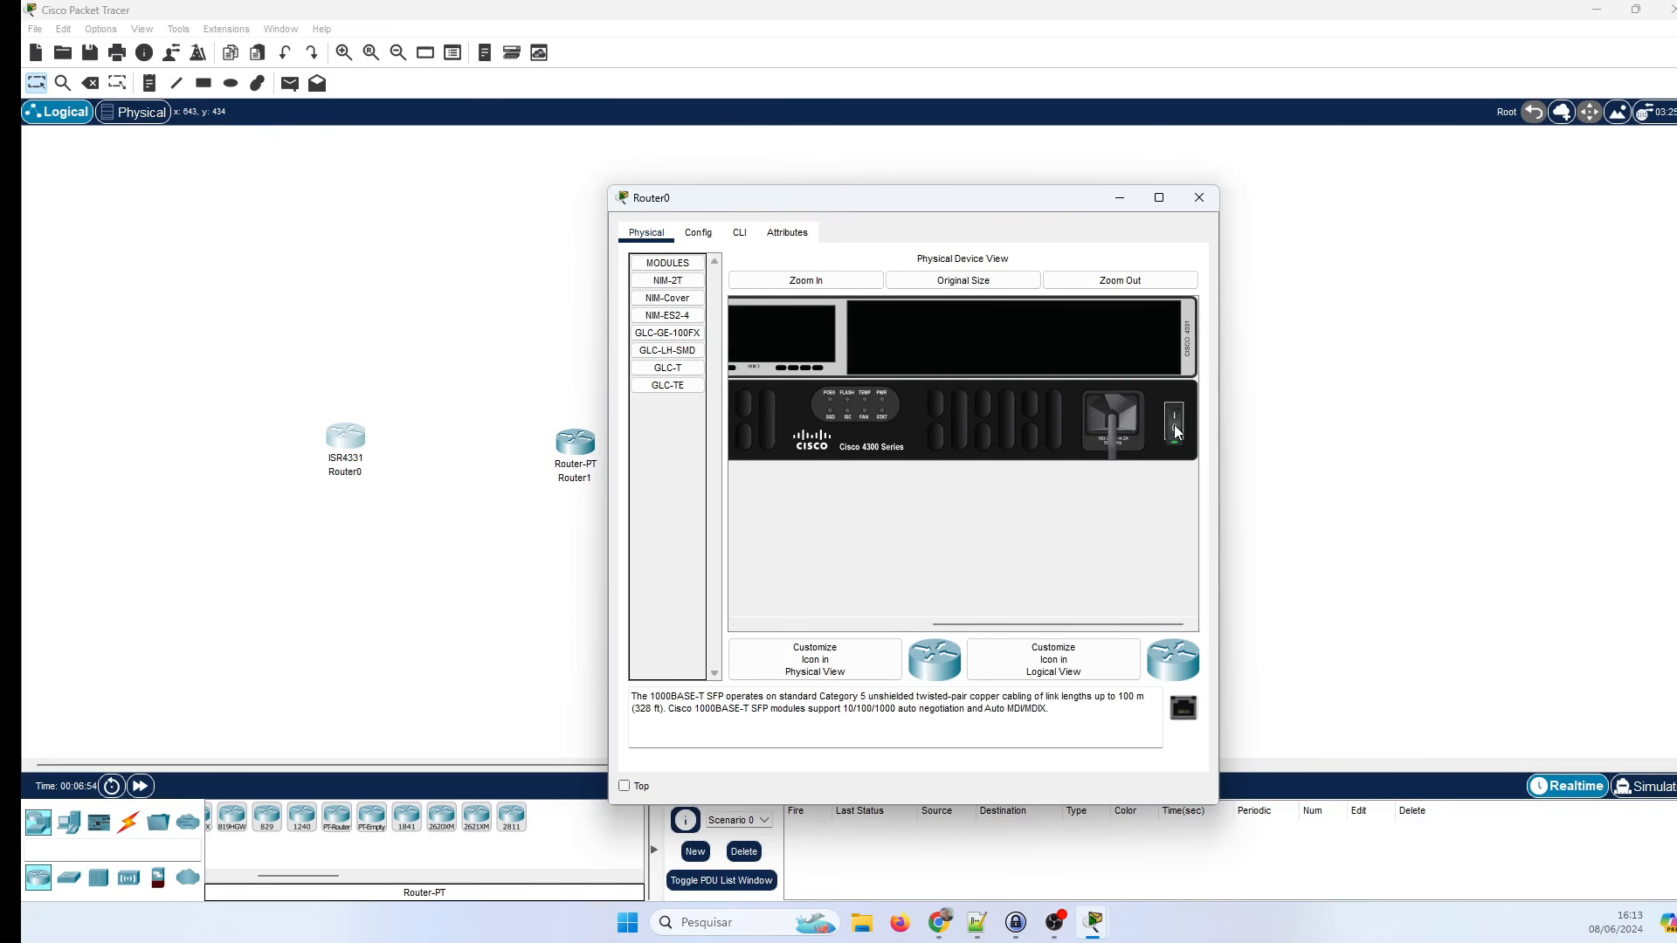
left_click_drag(1045, 621, 819, 610)
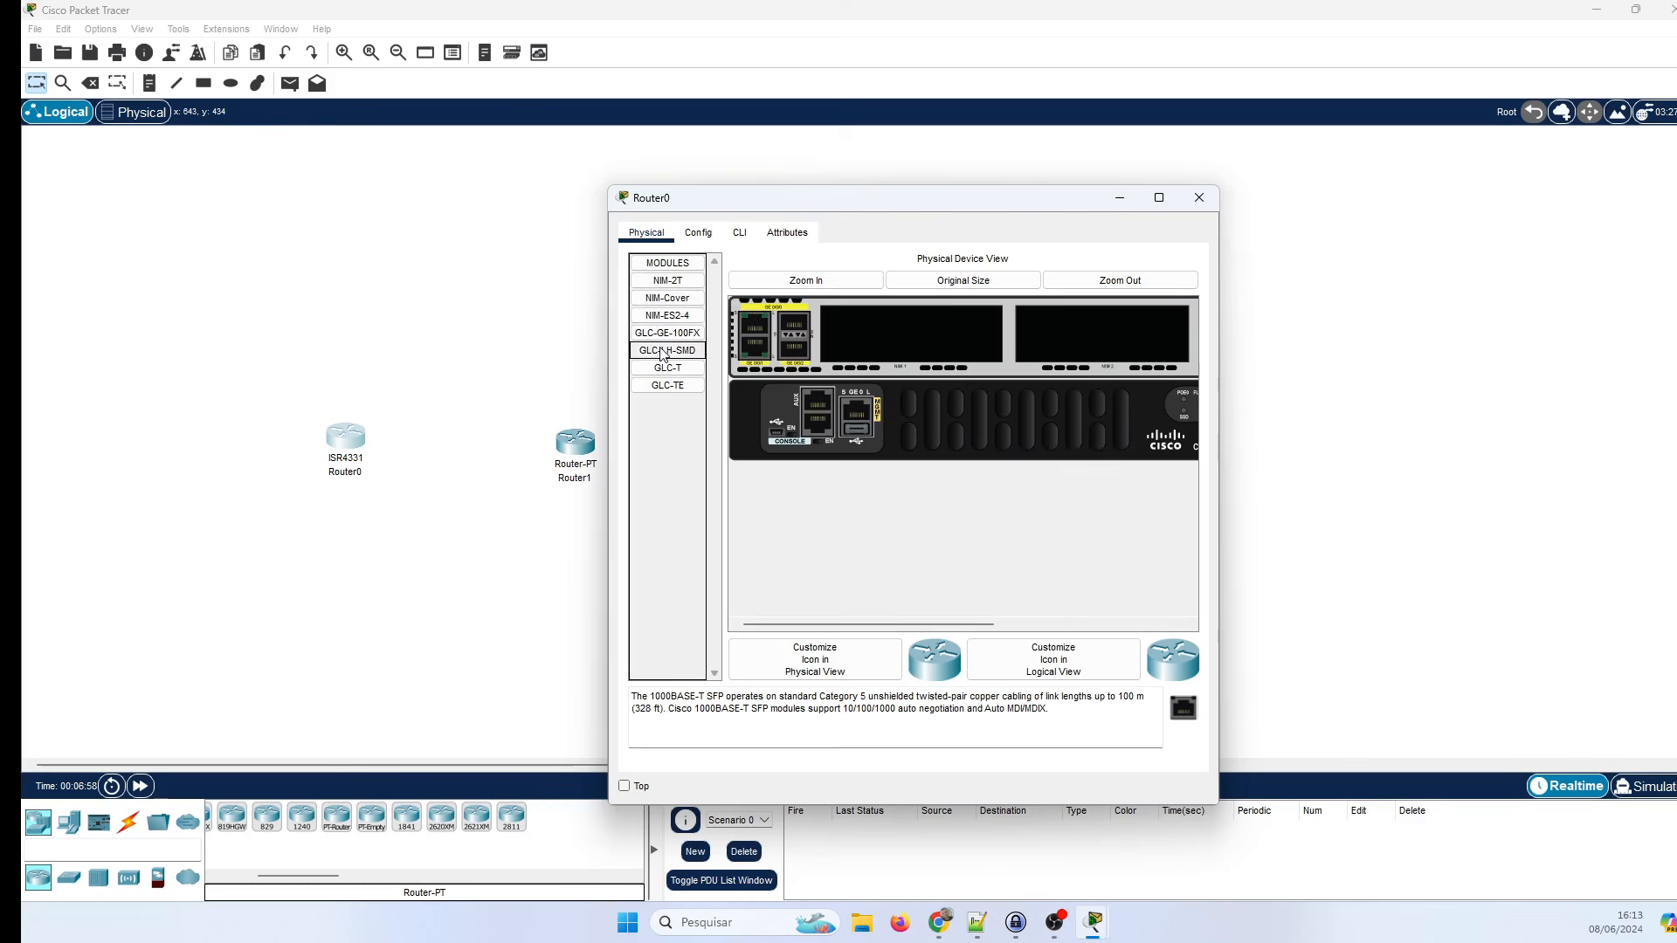
Install NIM-2T and NIM-ES2-4 into the empty NIM slots after GLC-GE-100FX and GLC-T are rejected.
left_click_drag(667, 334, 903, 321)
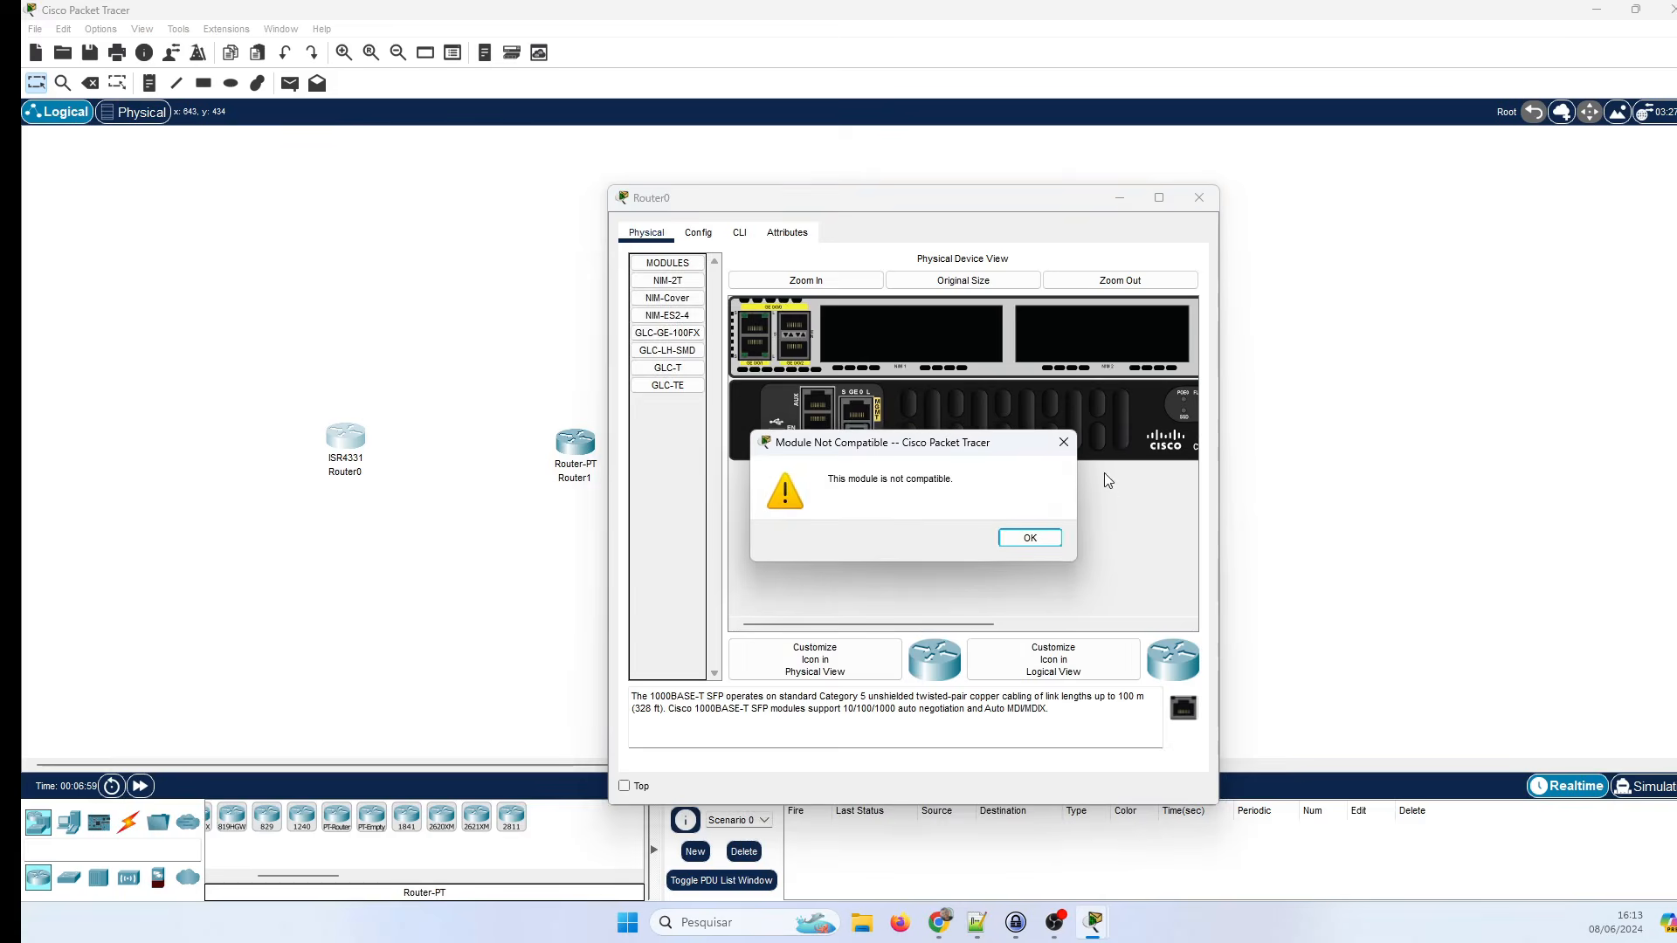
left_click(1013, 538)
left_click_drag(666, 377, 865, 334)
left_click(1030, 539)
left_click_drag(668, 280, 896, 349)
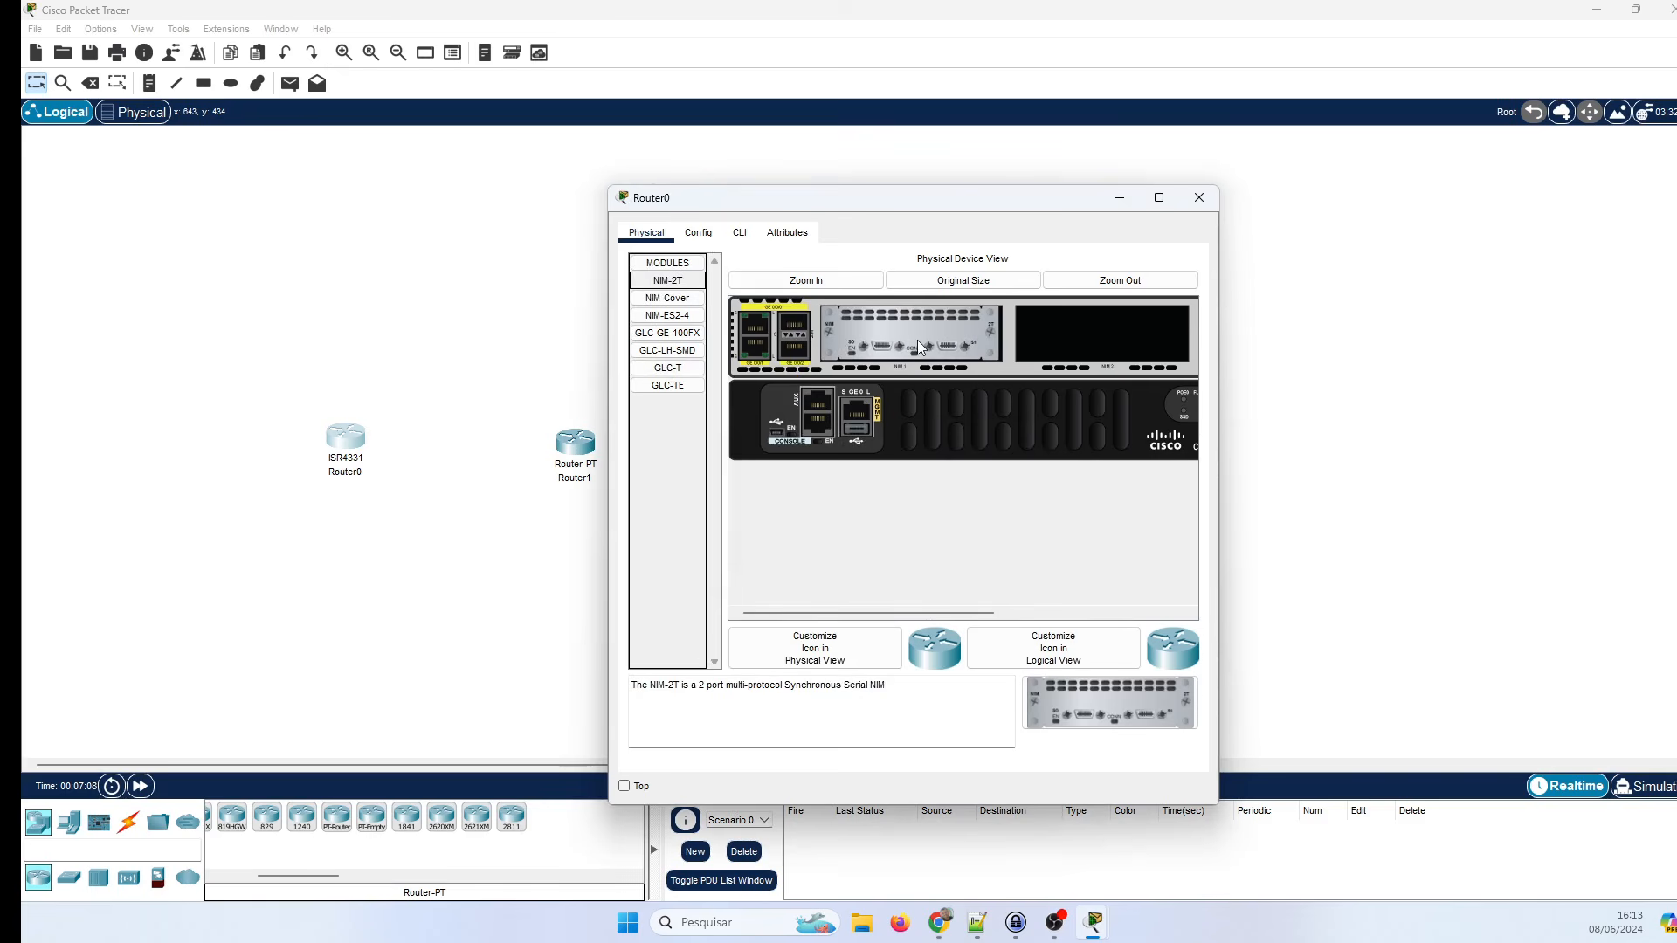
left_click_drag(667, 315, 1122, 364)
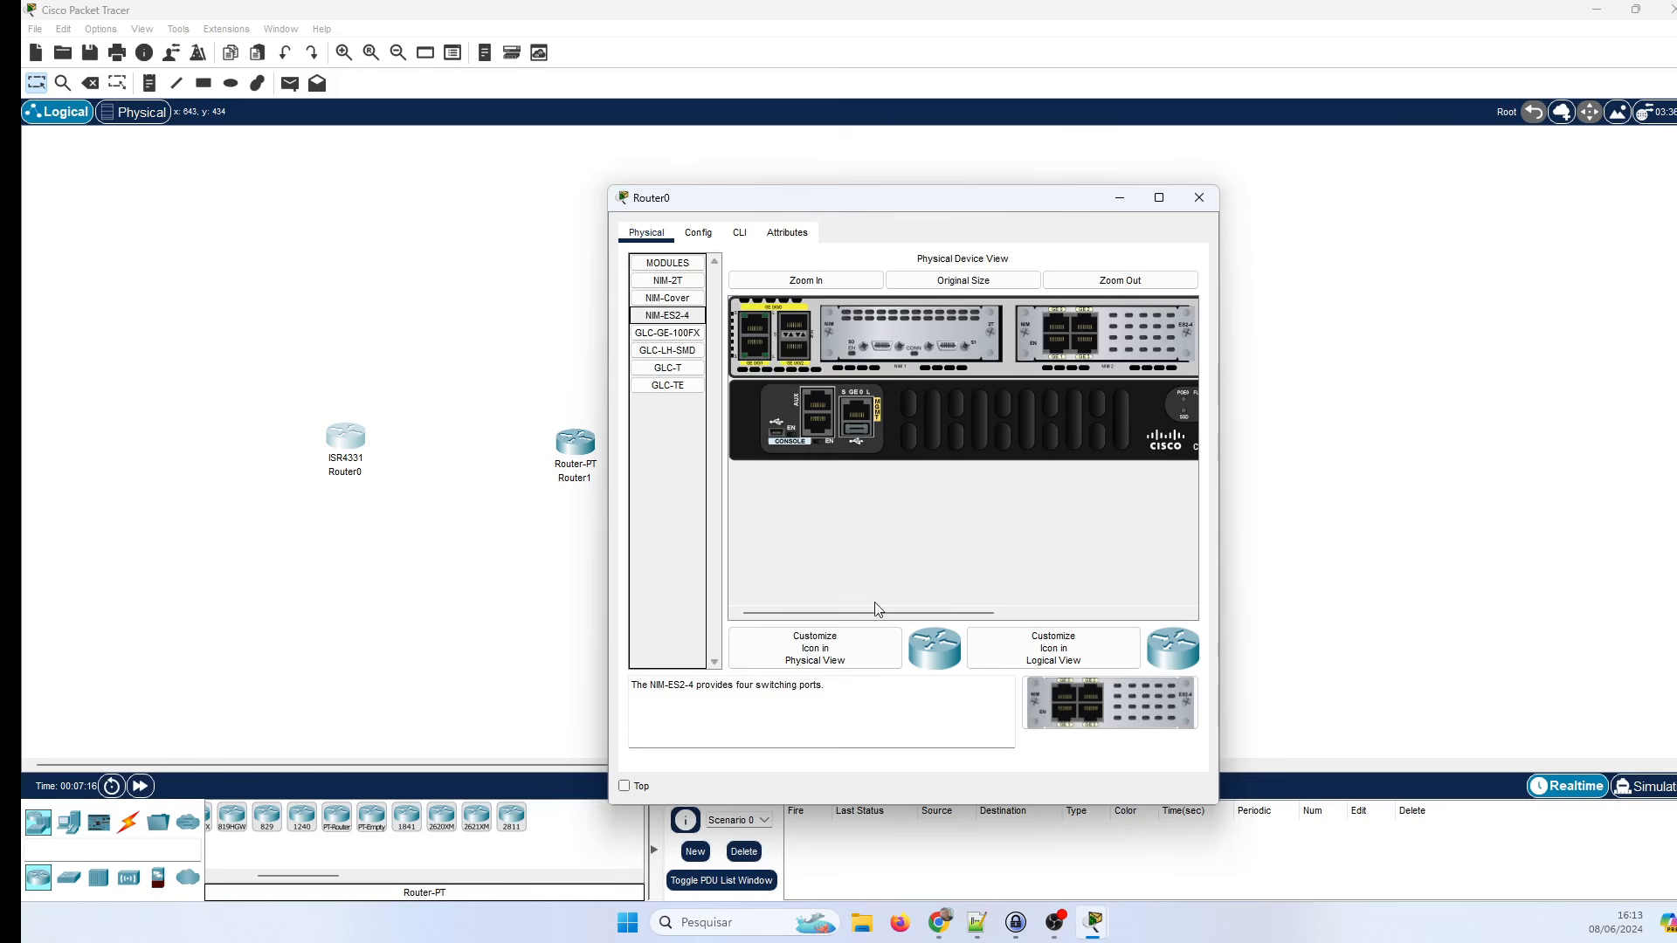
Test GLC-GE-100FX, GLC-LH-SMD, GLC-TE and NIM-Cover on the chassis, then open Router0's CLI.
left_click_drag(873, 613, 1114, 626)
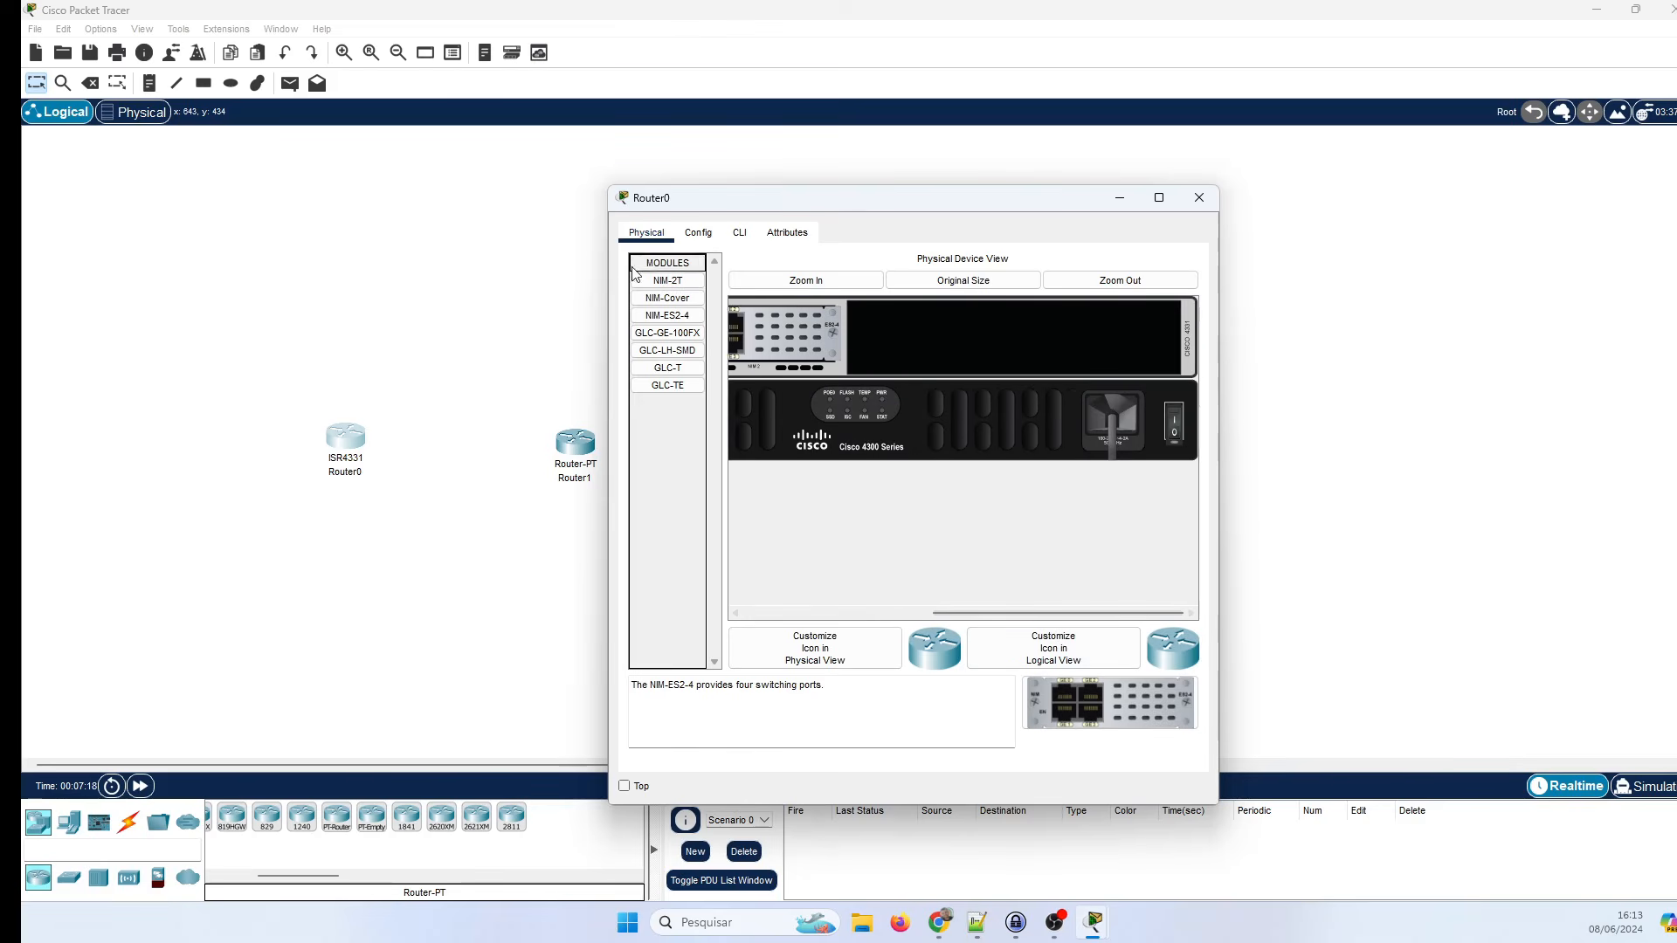
left_click_drag(668, 367, 957, 333)
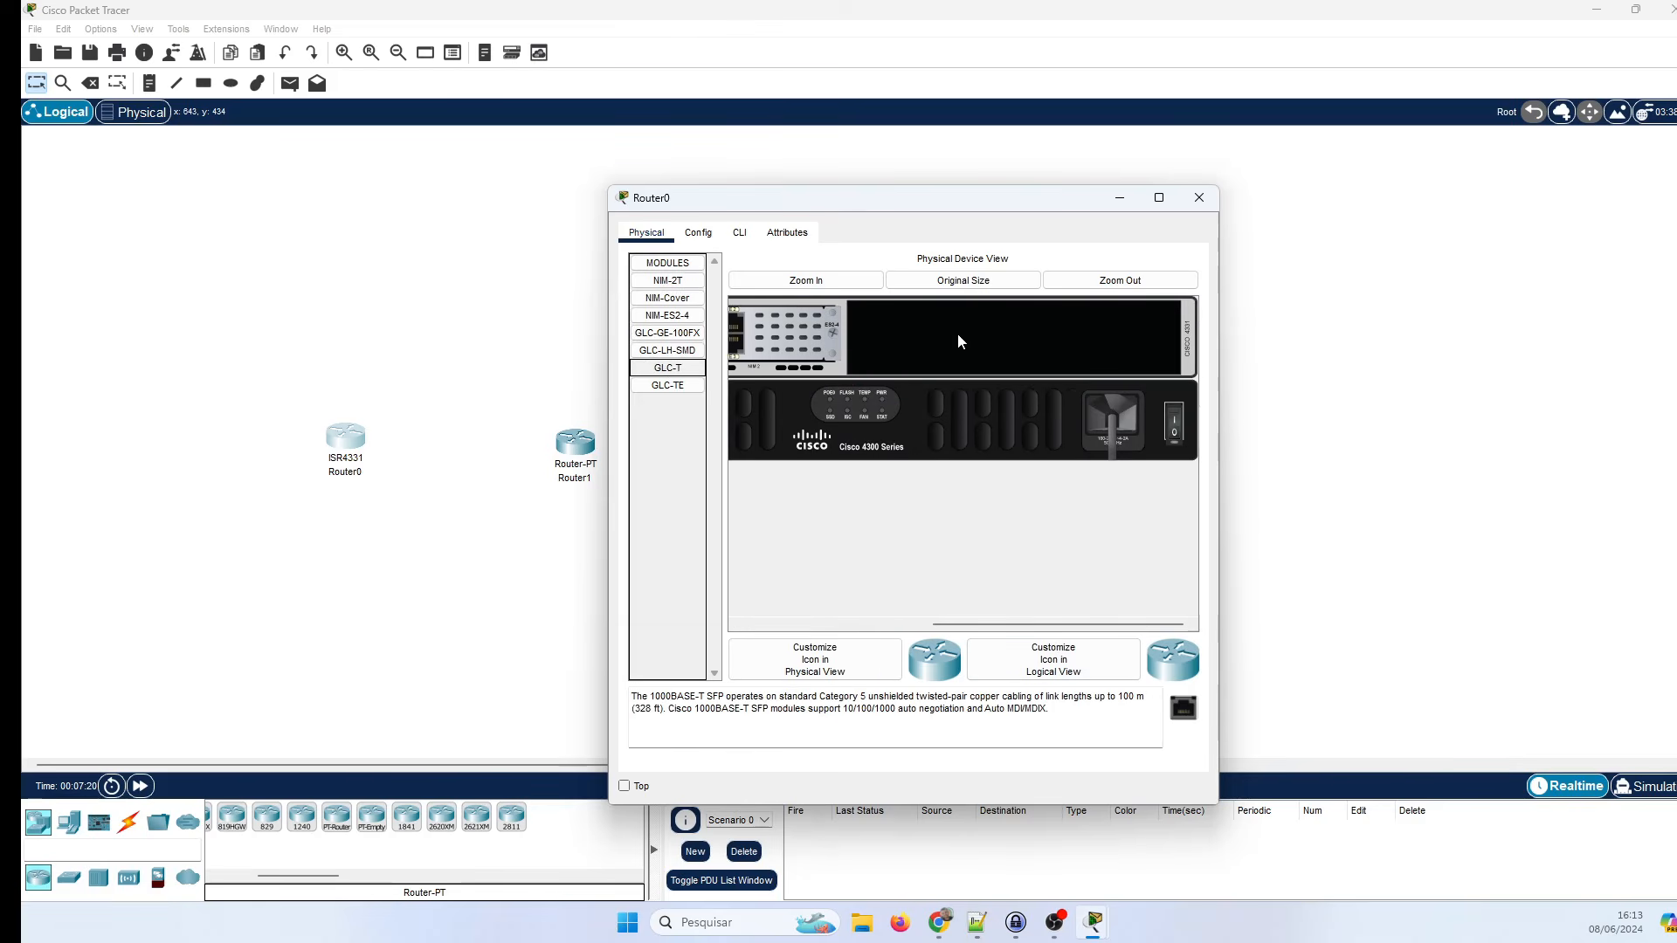
left_click_drag(682, 336, 894, 337)
left_click_drag(667, 386, 919, 335)
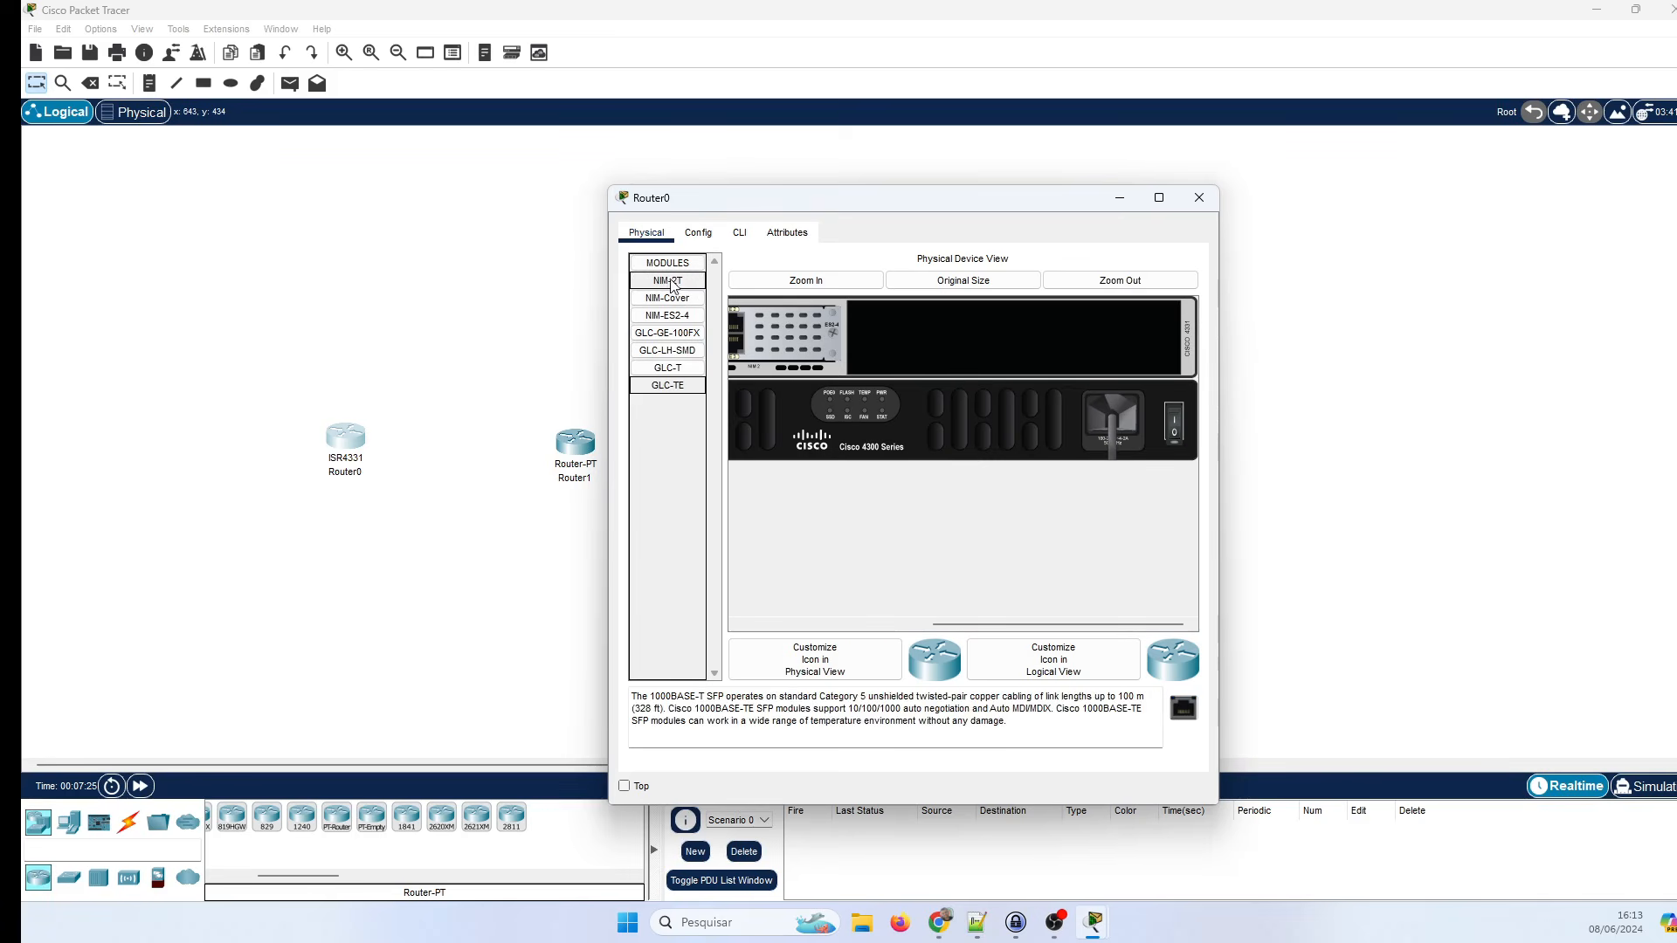
left_click_drag(668, 298, 1086, 483)
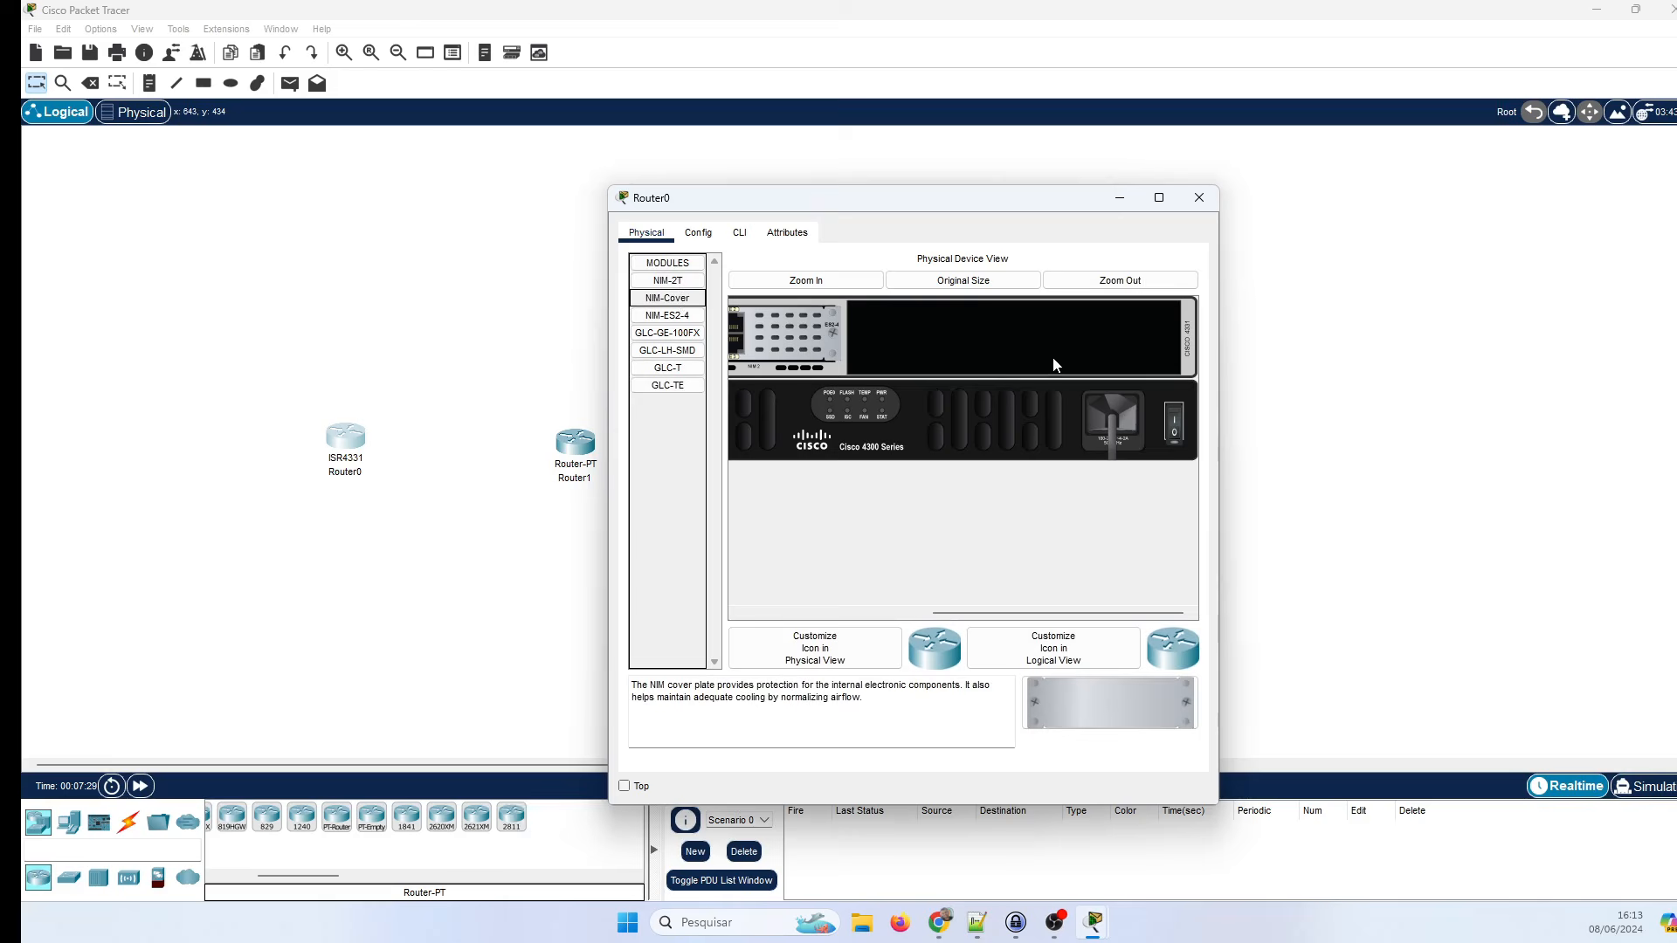
left_click_drag(975, 615, 786, 617)
left_click_drag(1004, 618, 1195, 548)
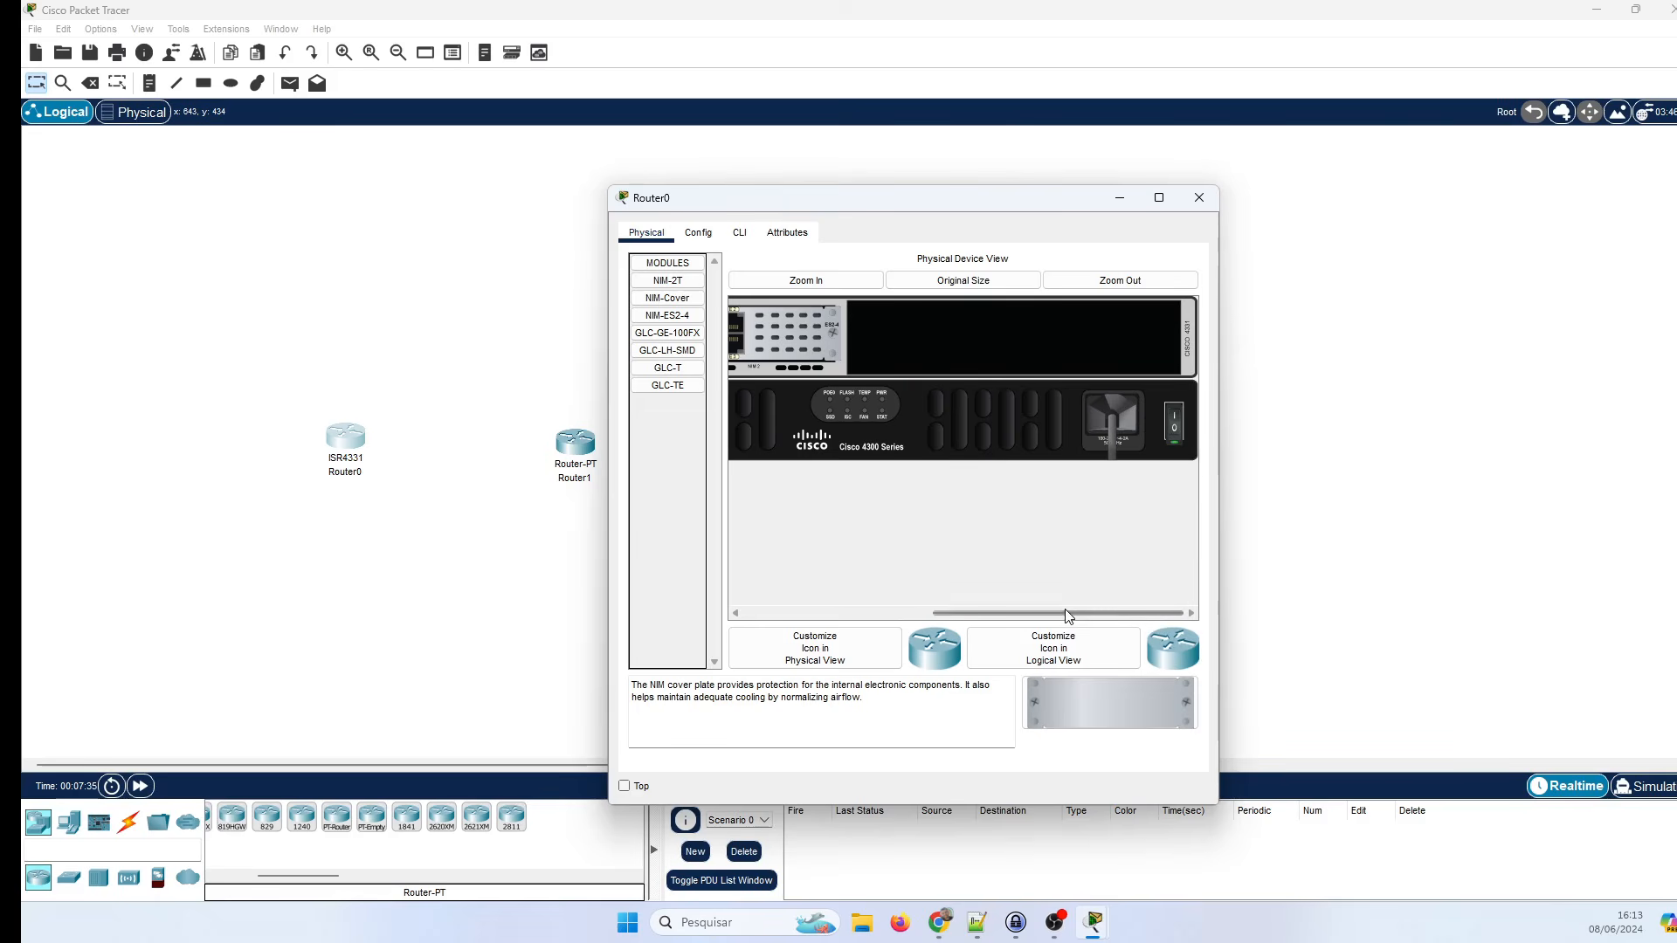
left_click_drag(1057, 614, 905, 628)
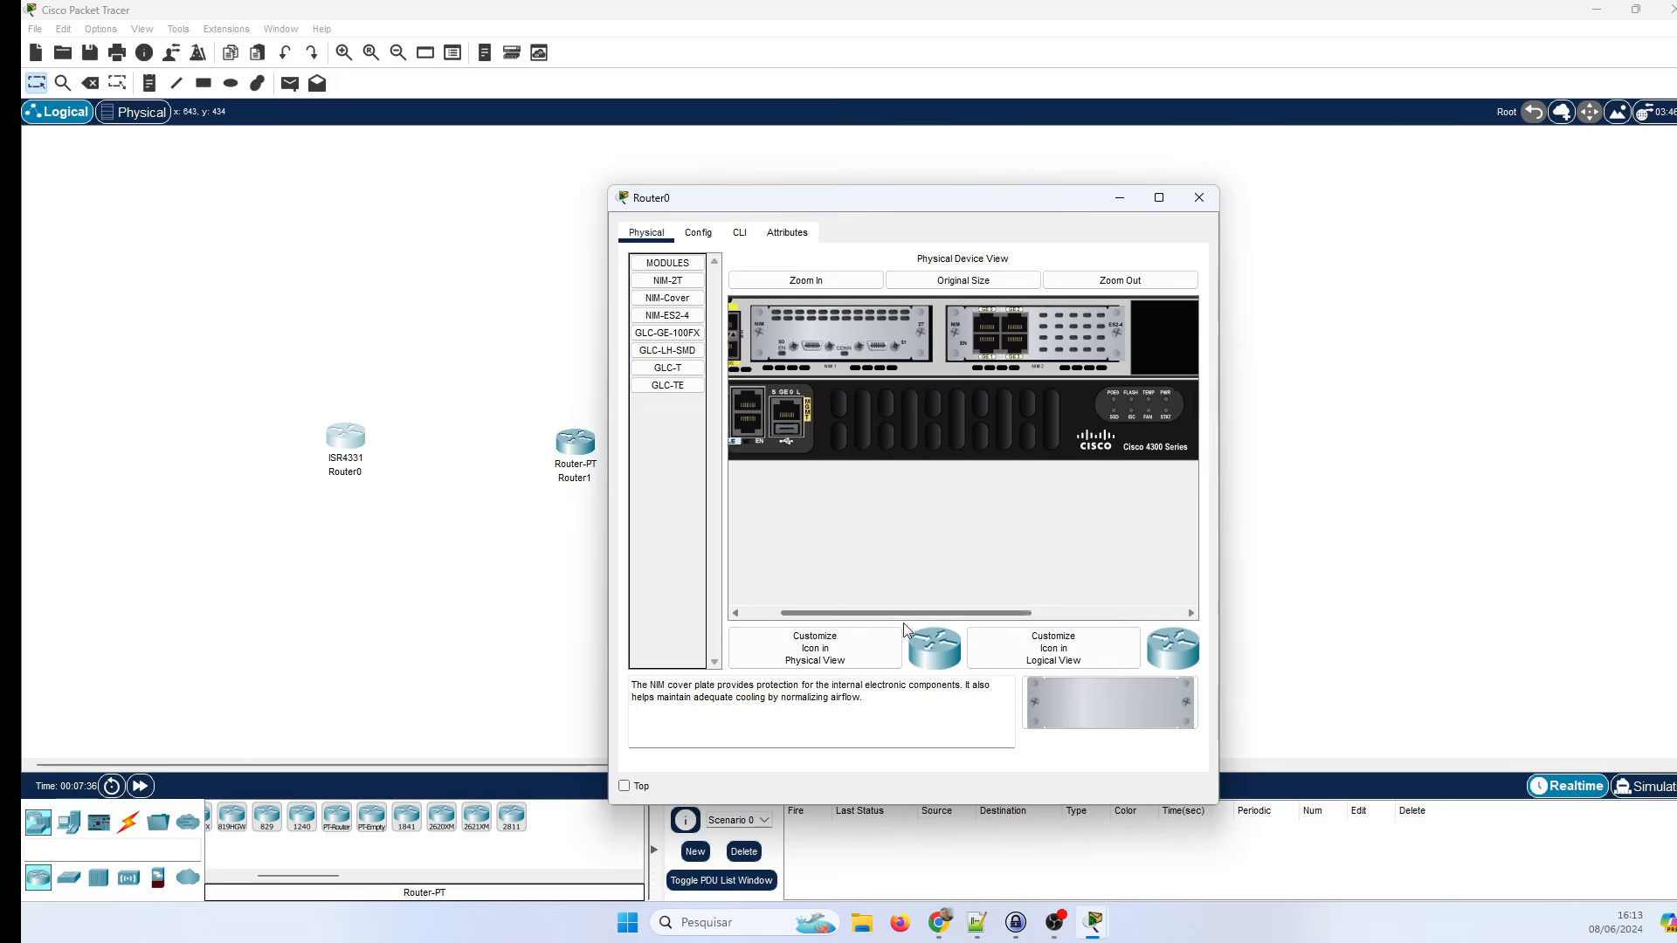
left_click(743, 241)
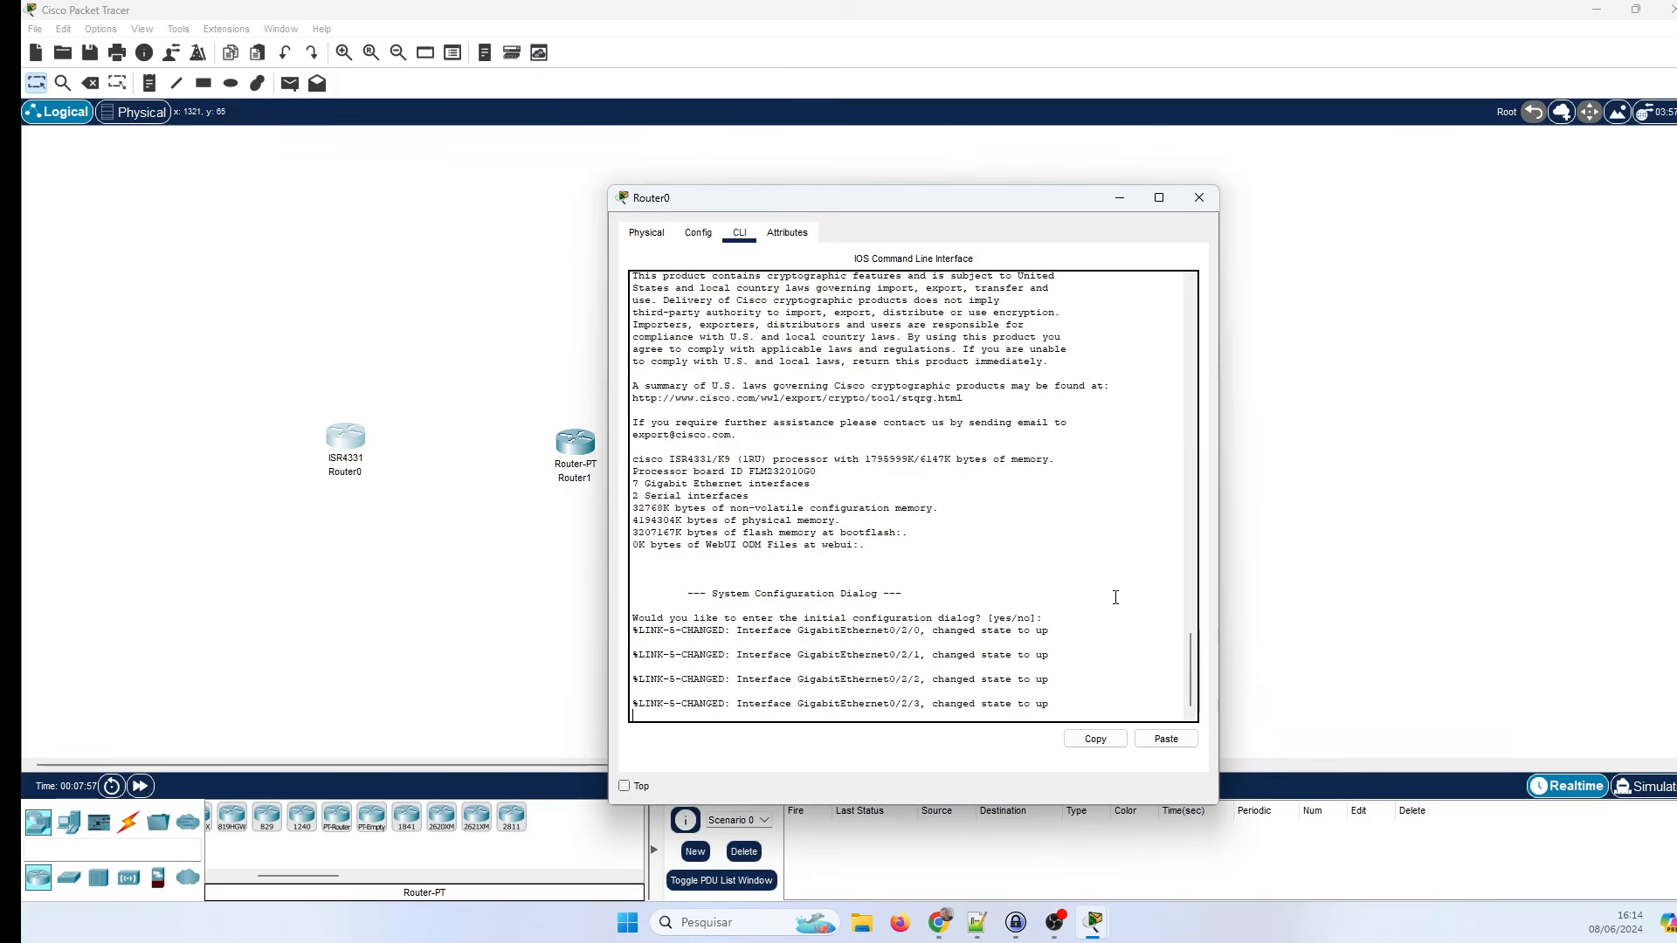
Answer 'no' to the initial configuration dialog to reach the Router> prompt.
key("Return")
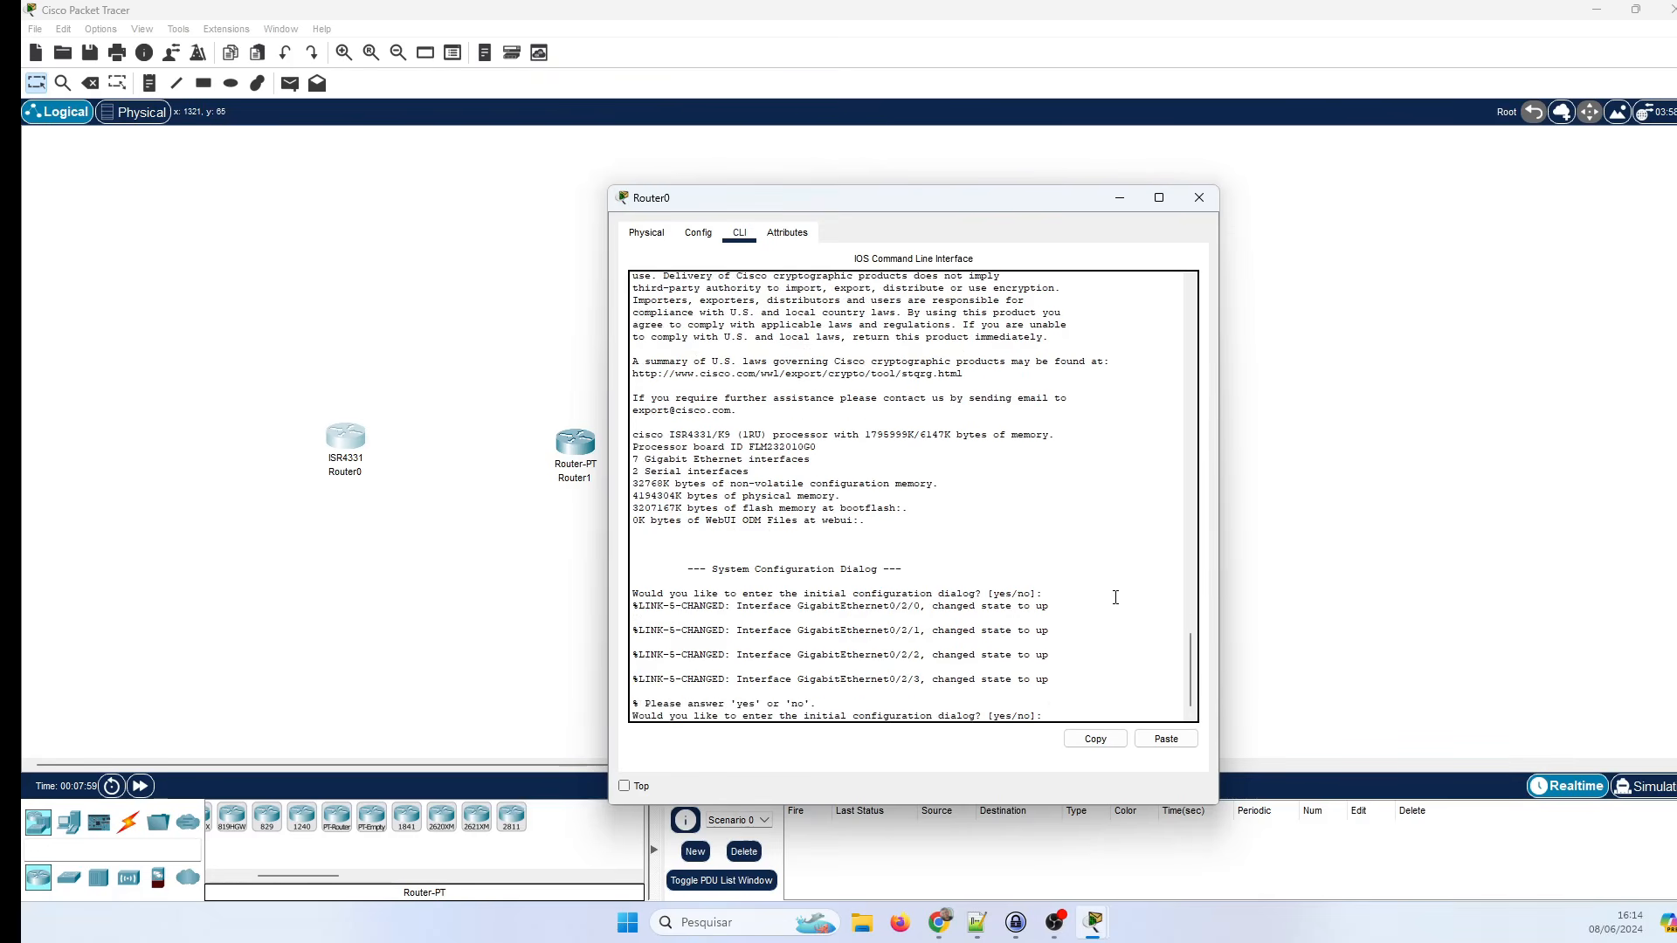
type("no")
key("Return")
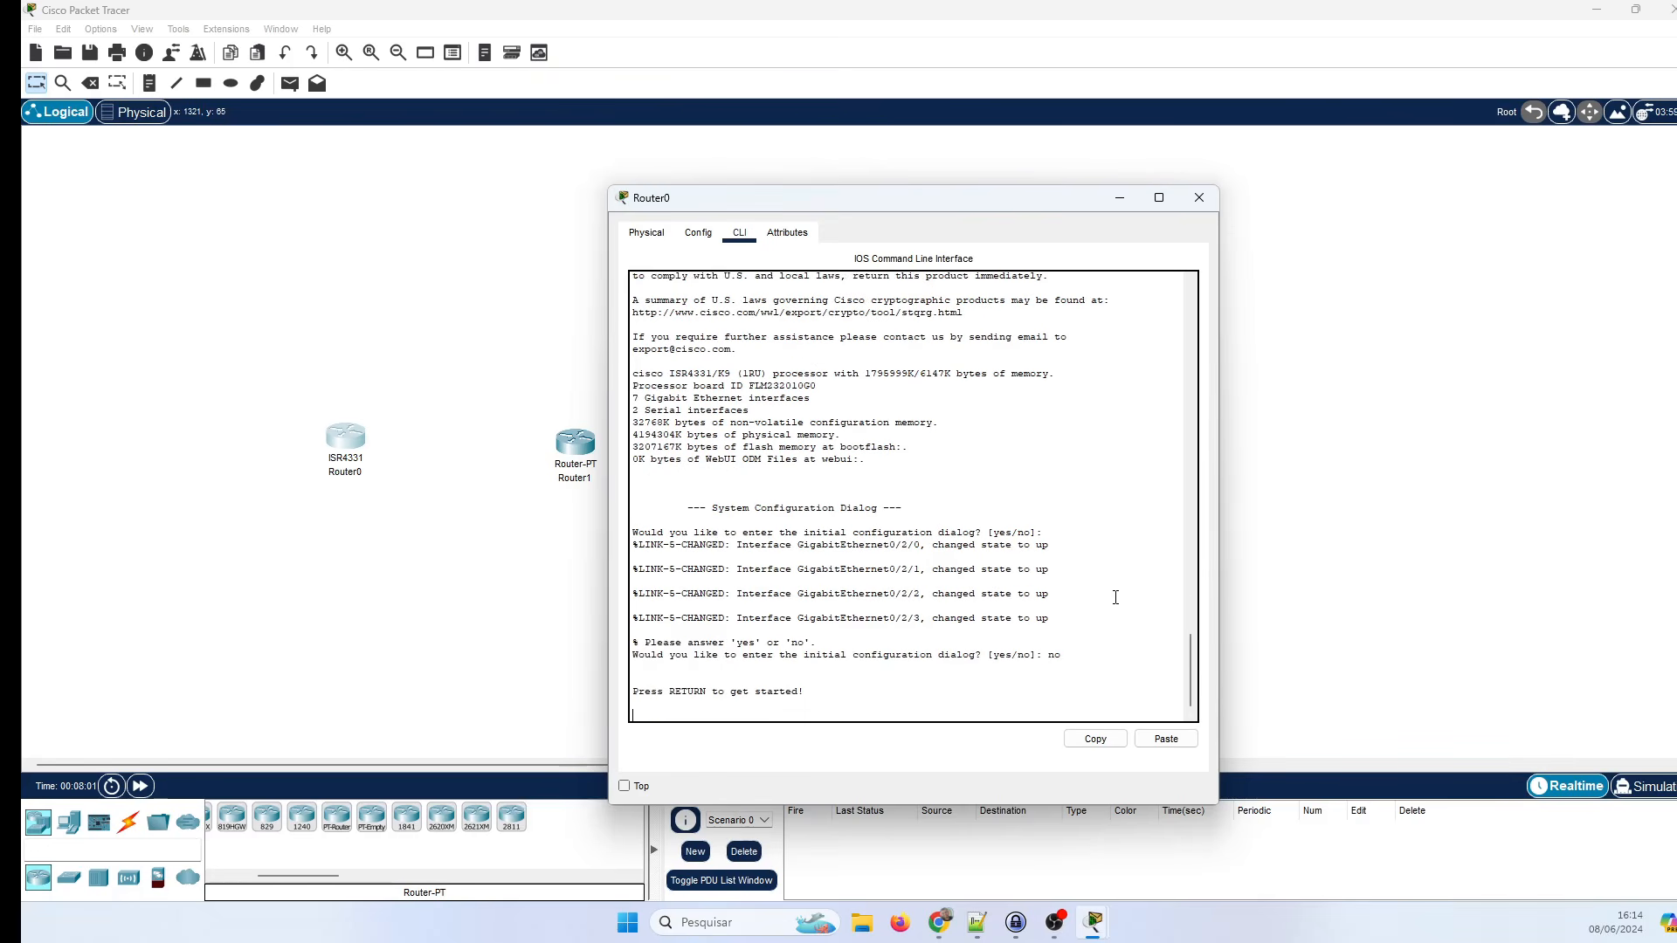
key("Return")
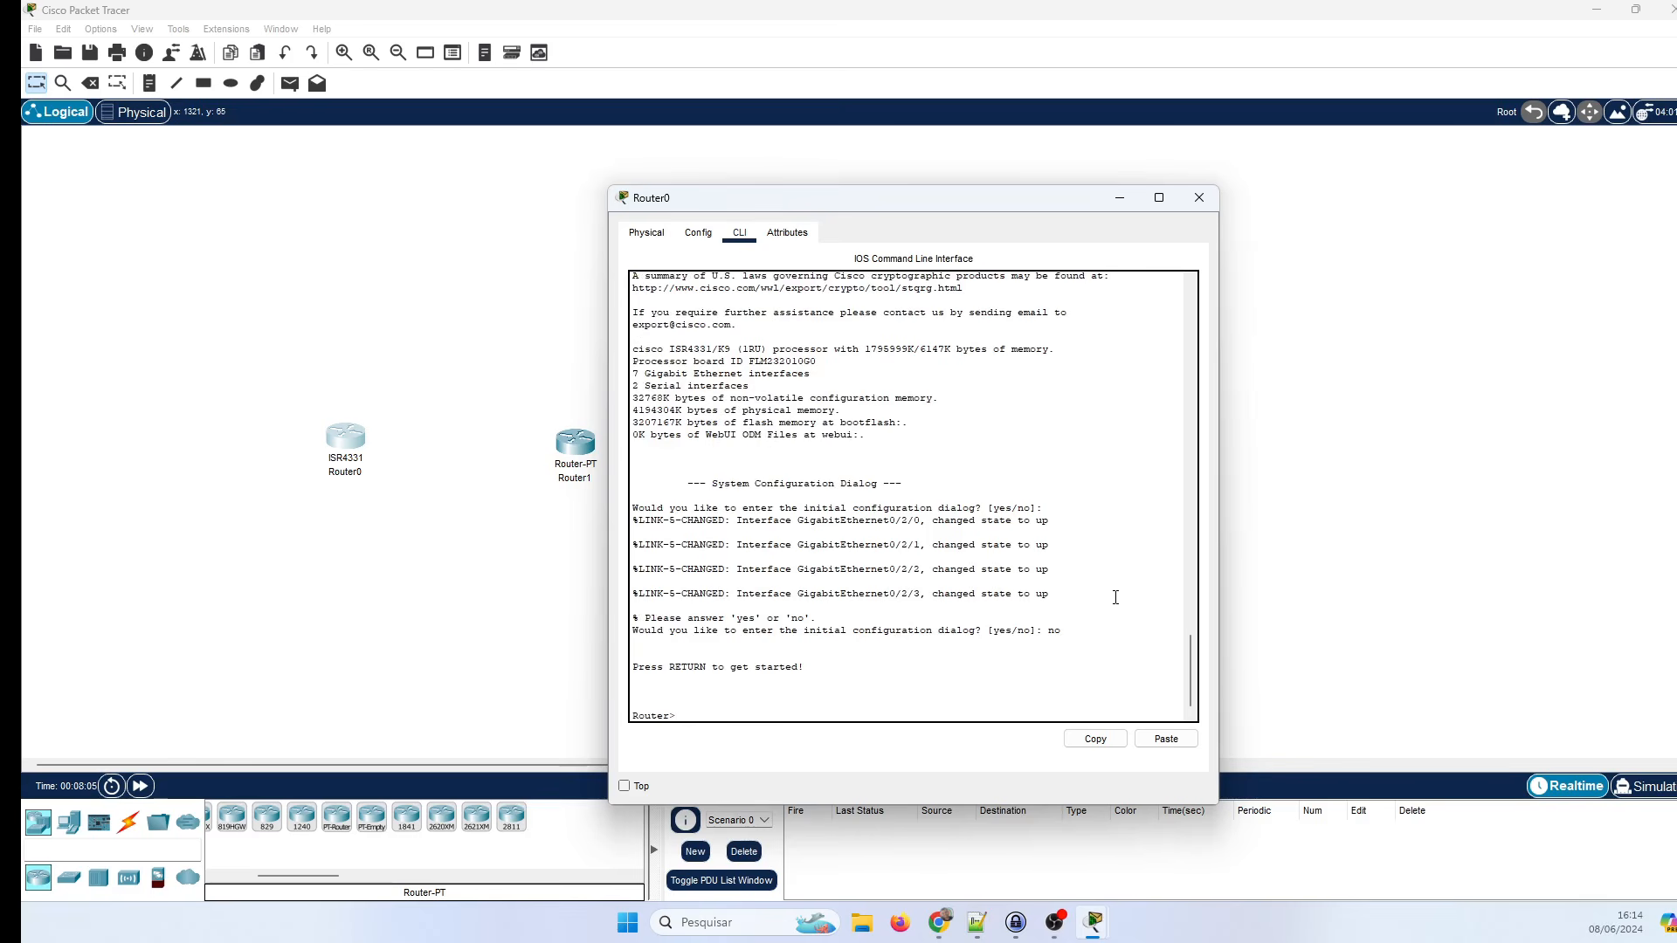
Enter privileged mode with en, page through sh run, and enter conf t.
type("en")
key("Return")
key("Return")
key("Return")
type("sh r")
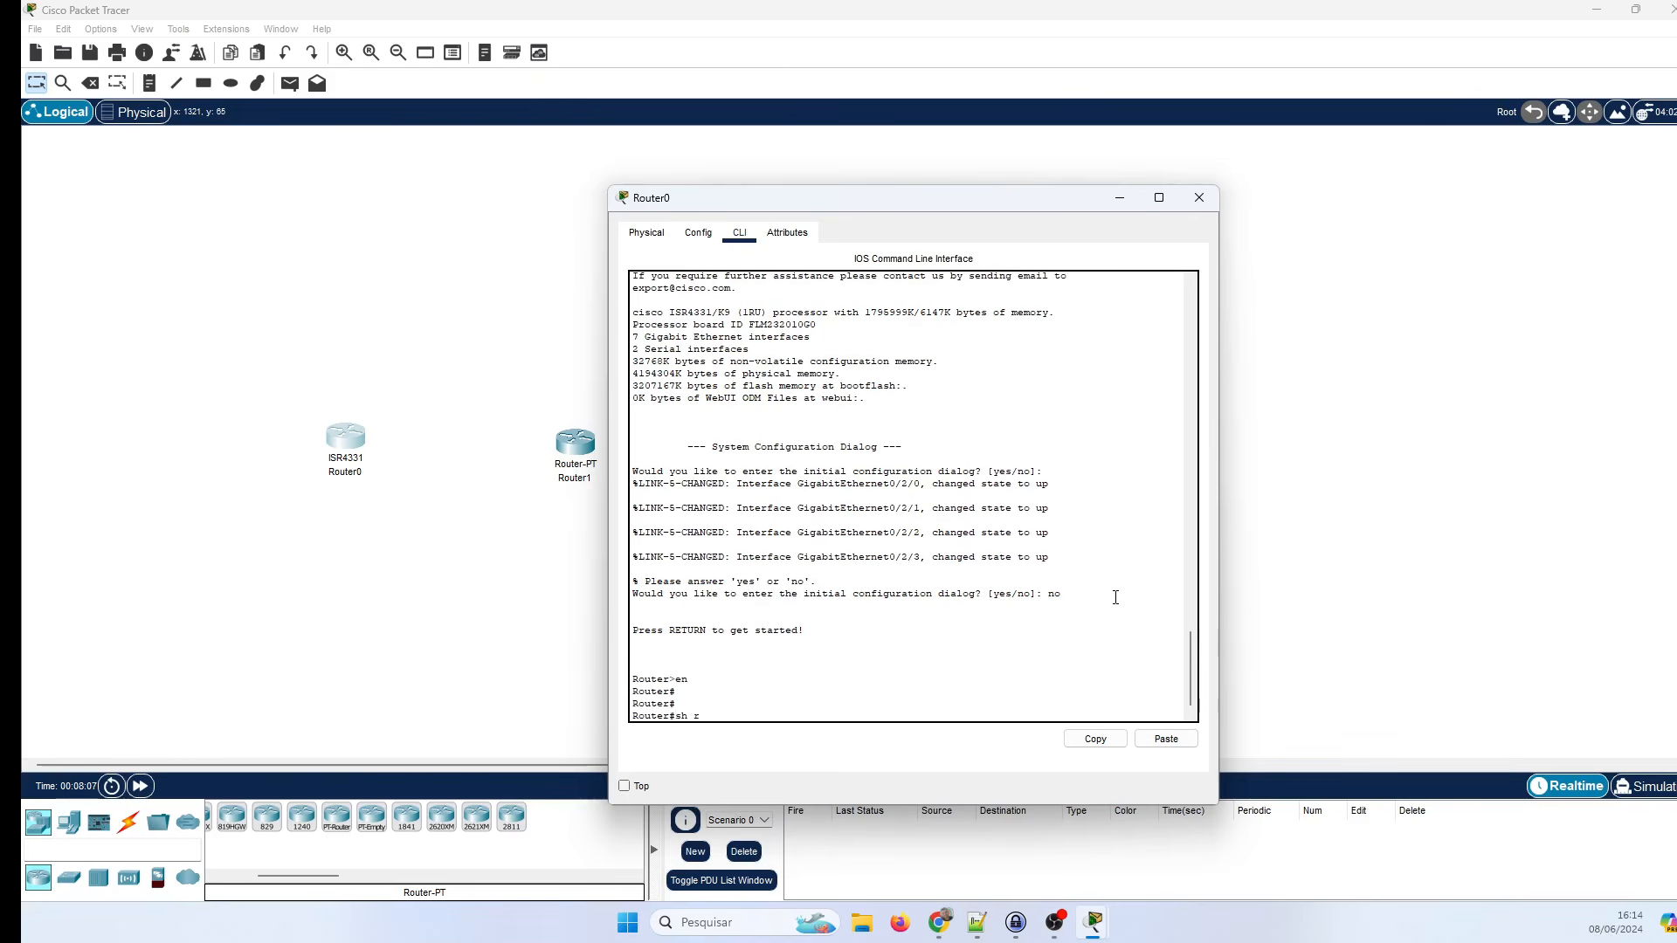
type("un")
key("Return")
key("space")
key("space")
key("space")
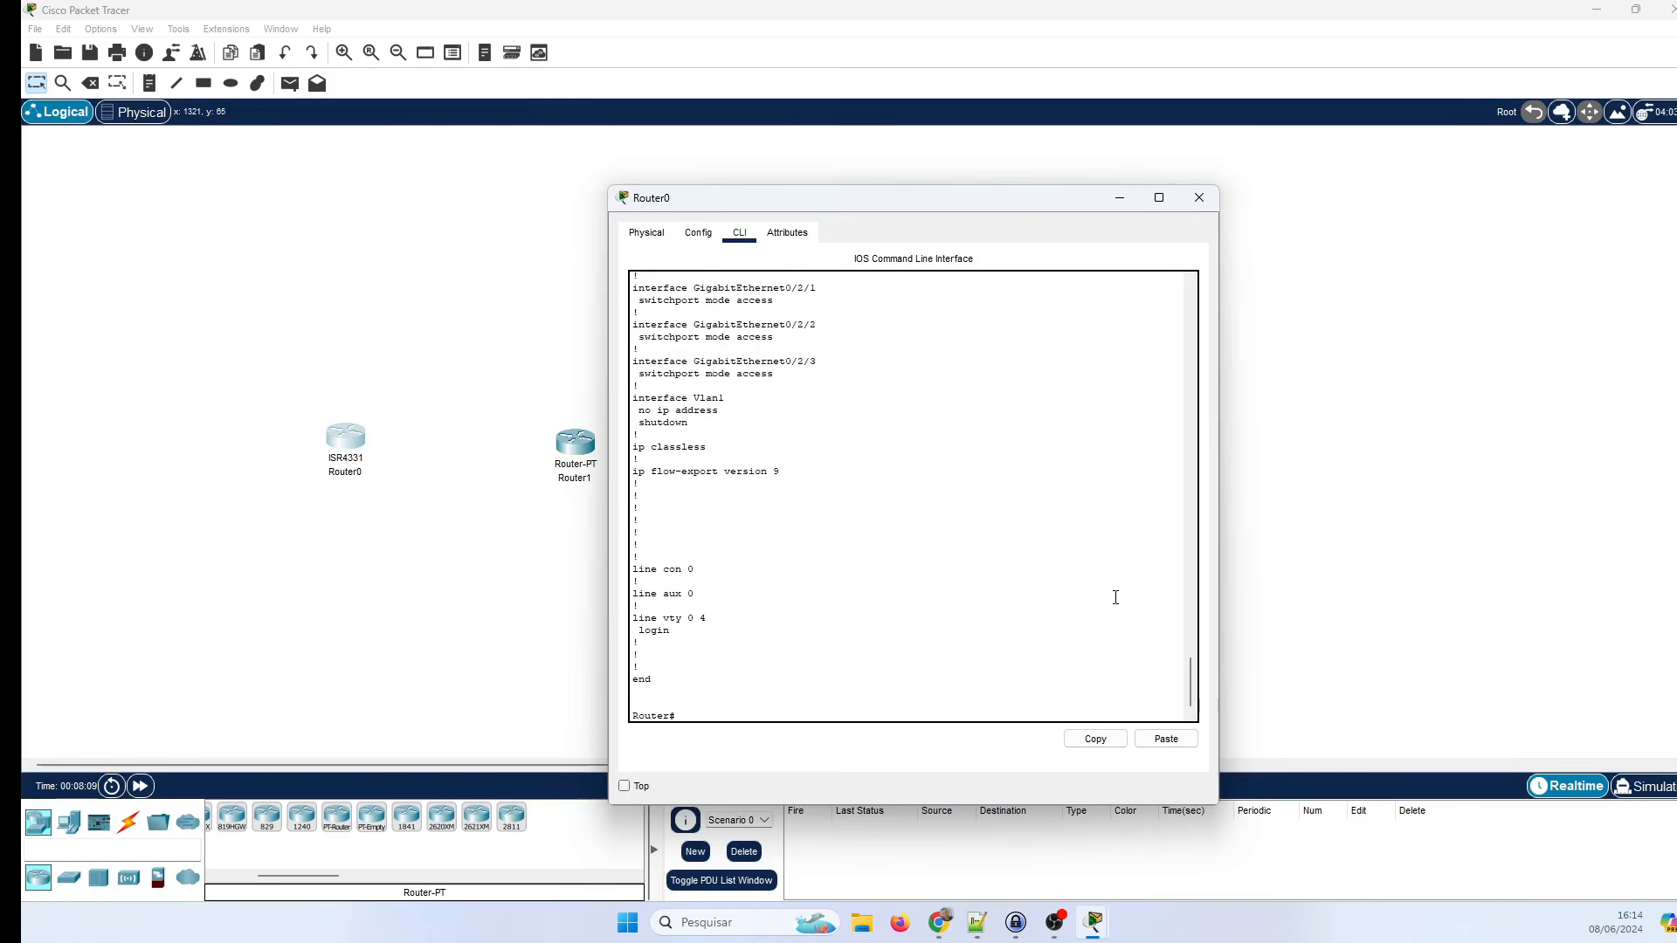
key("Return")
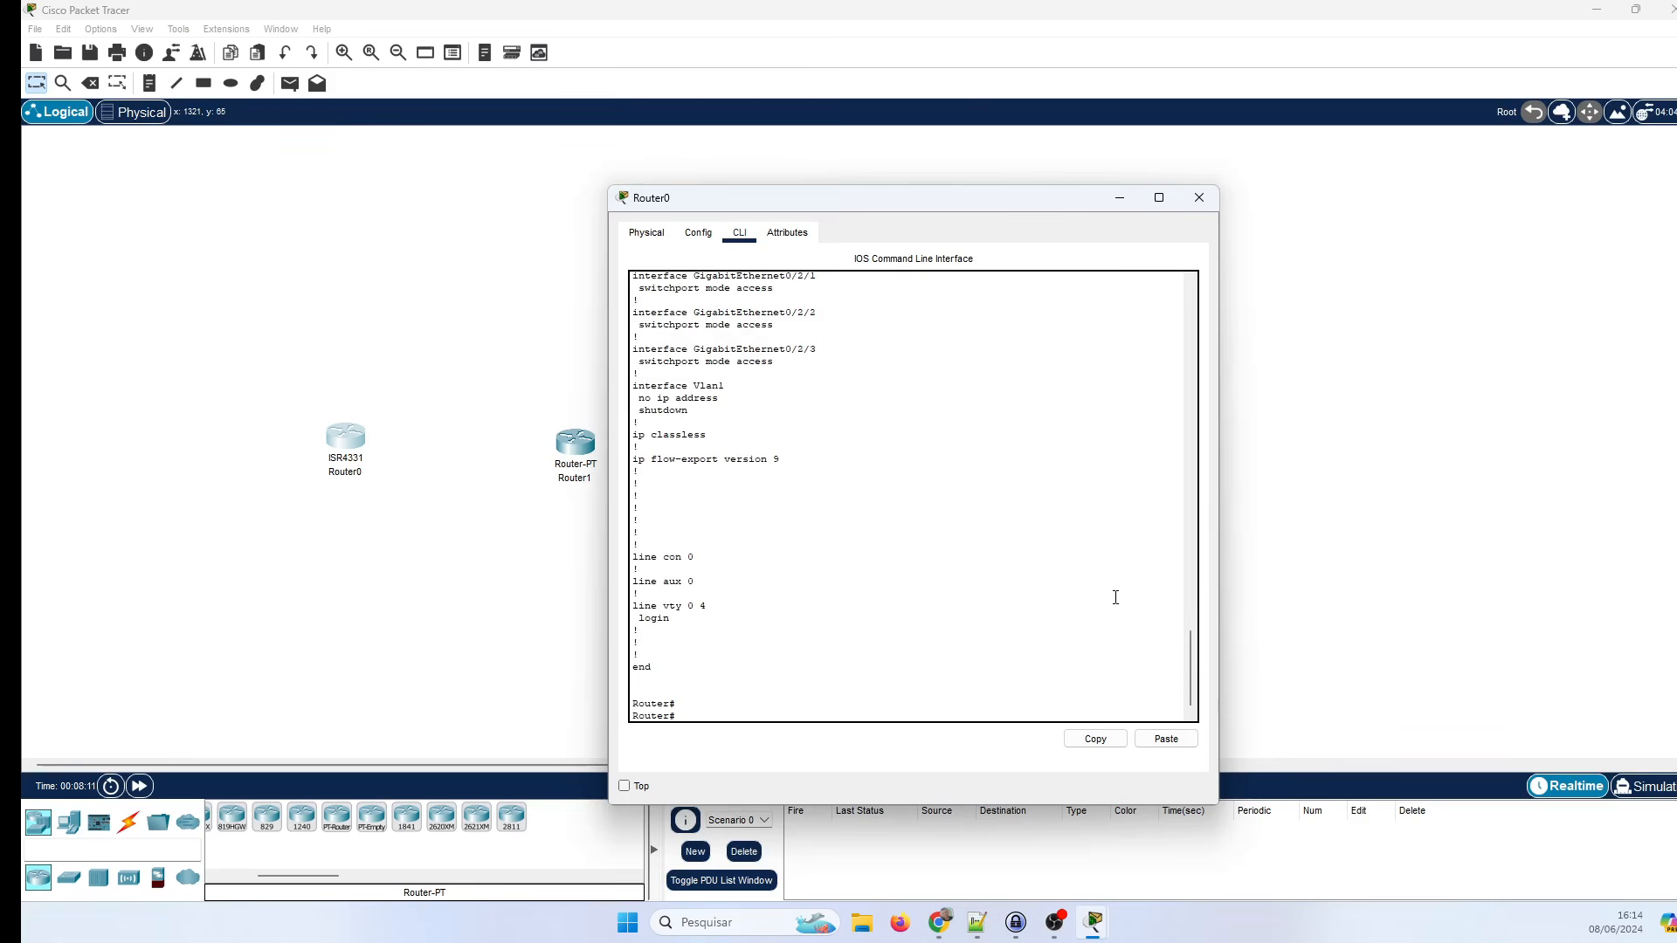
type("conf t")
key("Return")
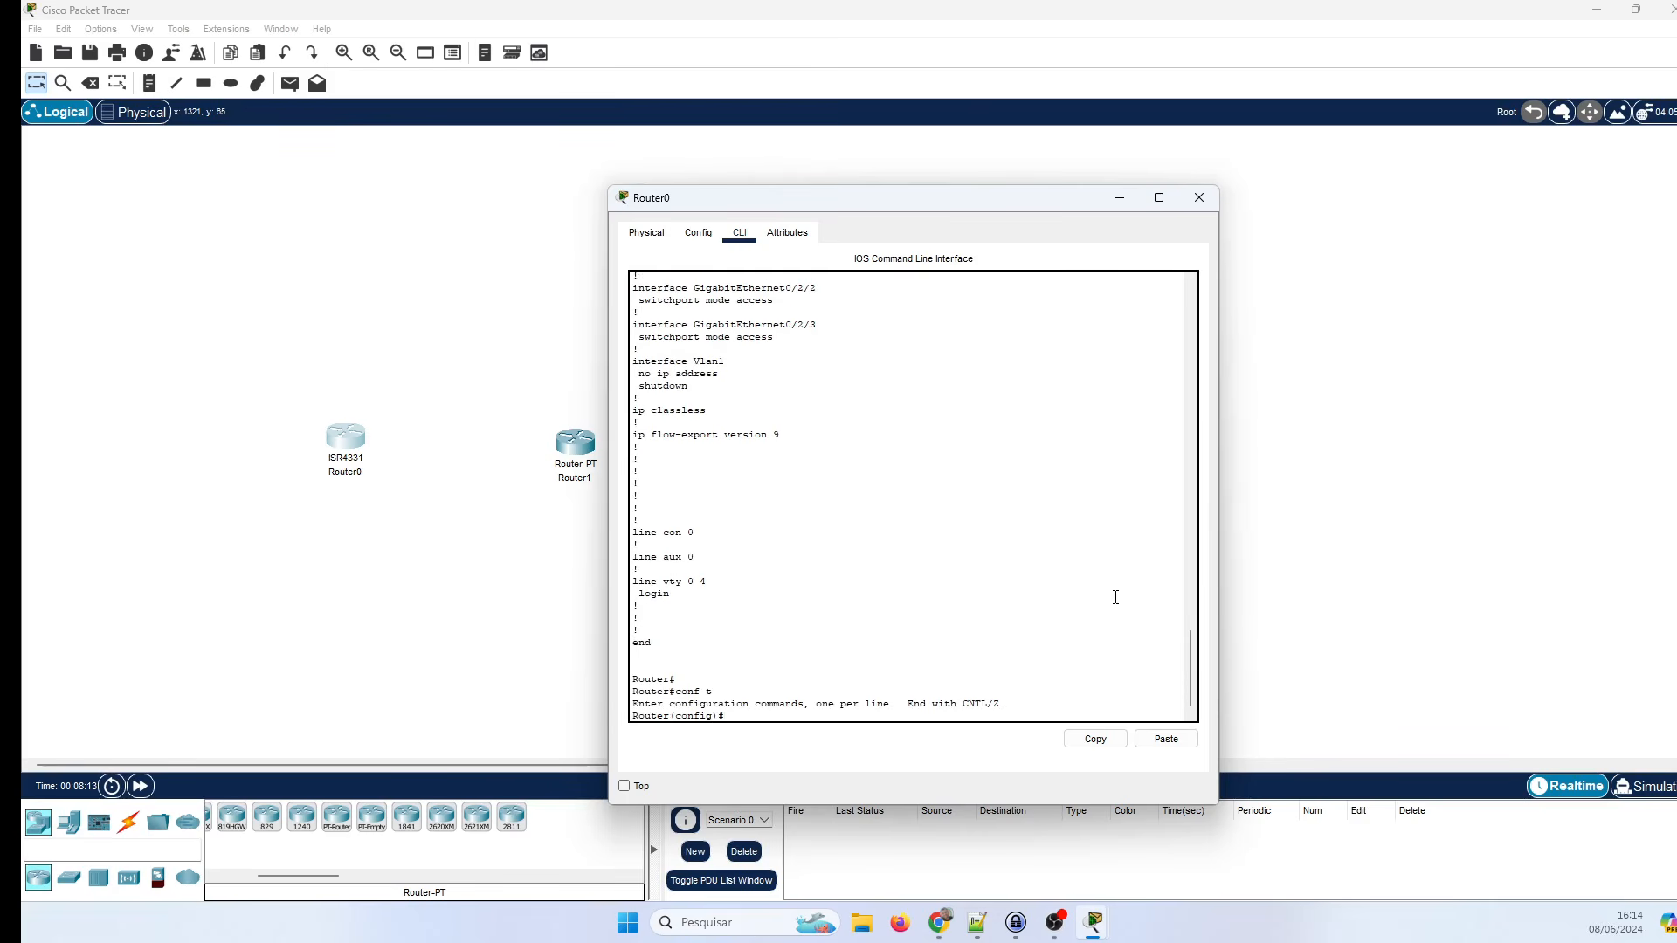
Set Router0's hostname to Teste1.
type("end")
key("Return")
type("conf t")
key("Return")
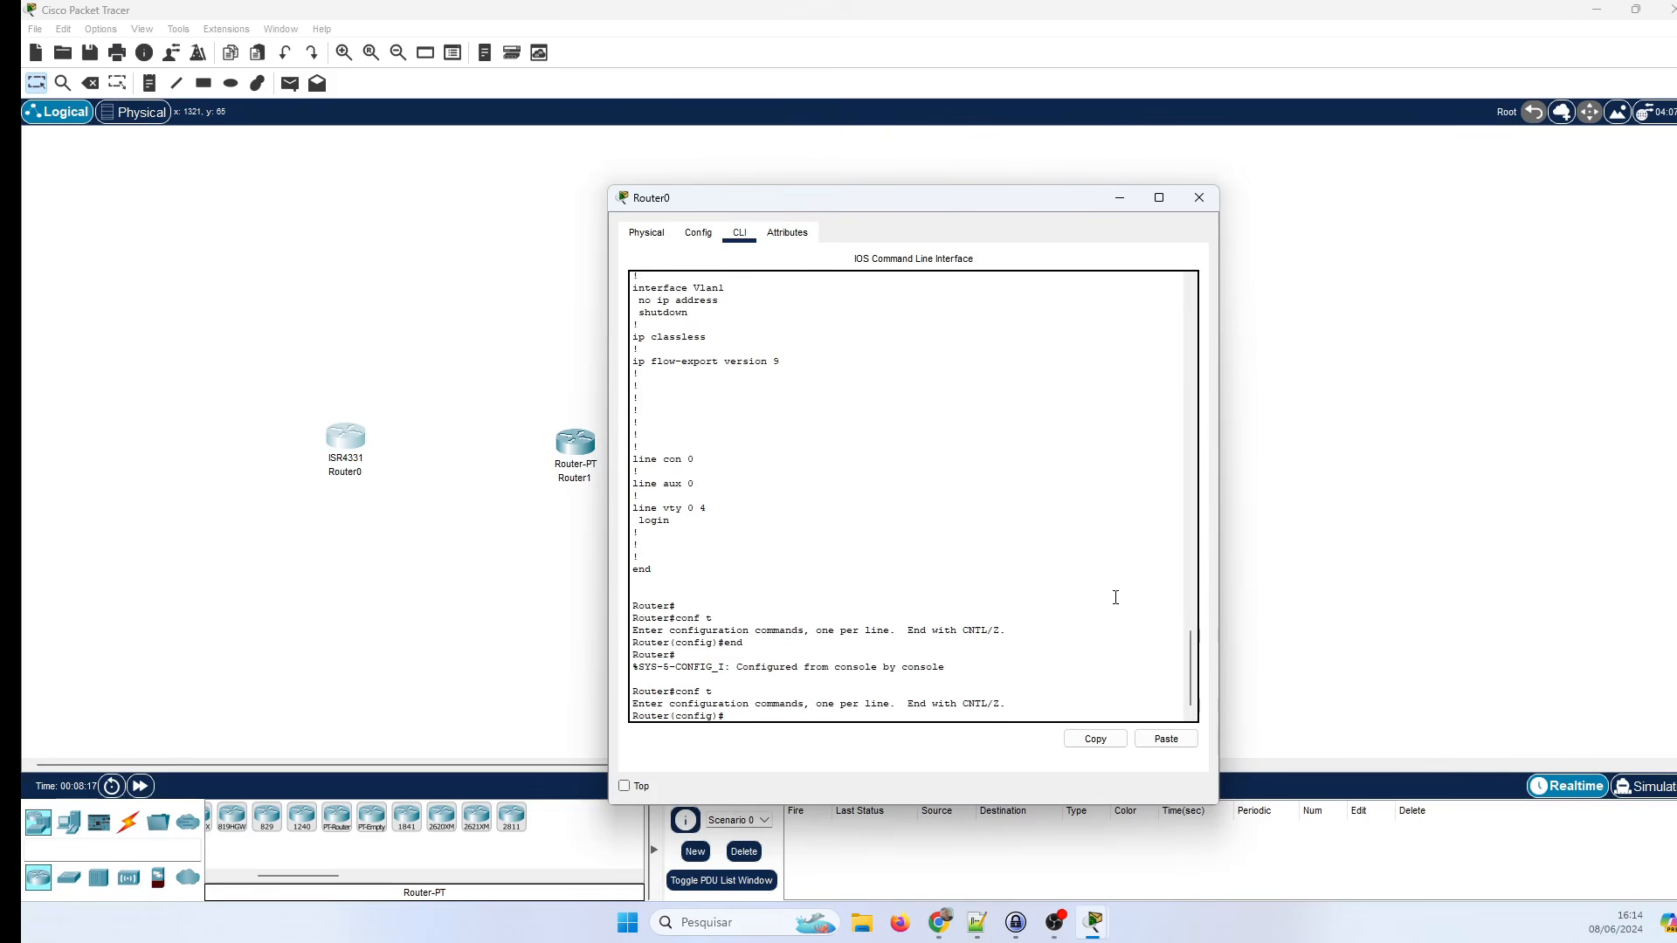
type("hos")
key("Tab")
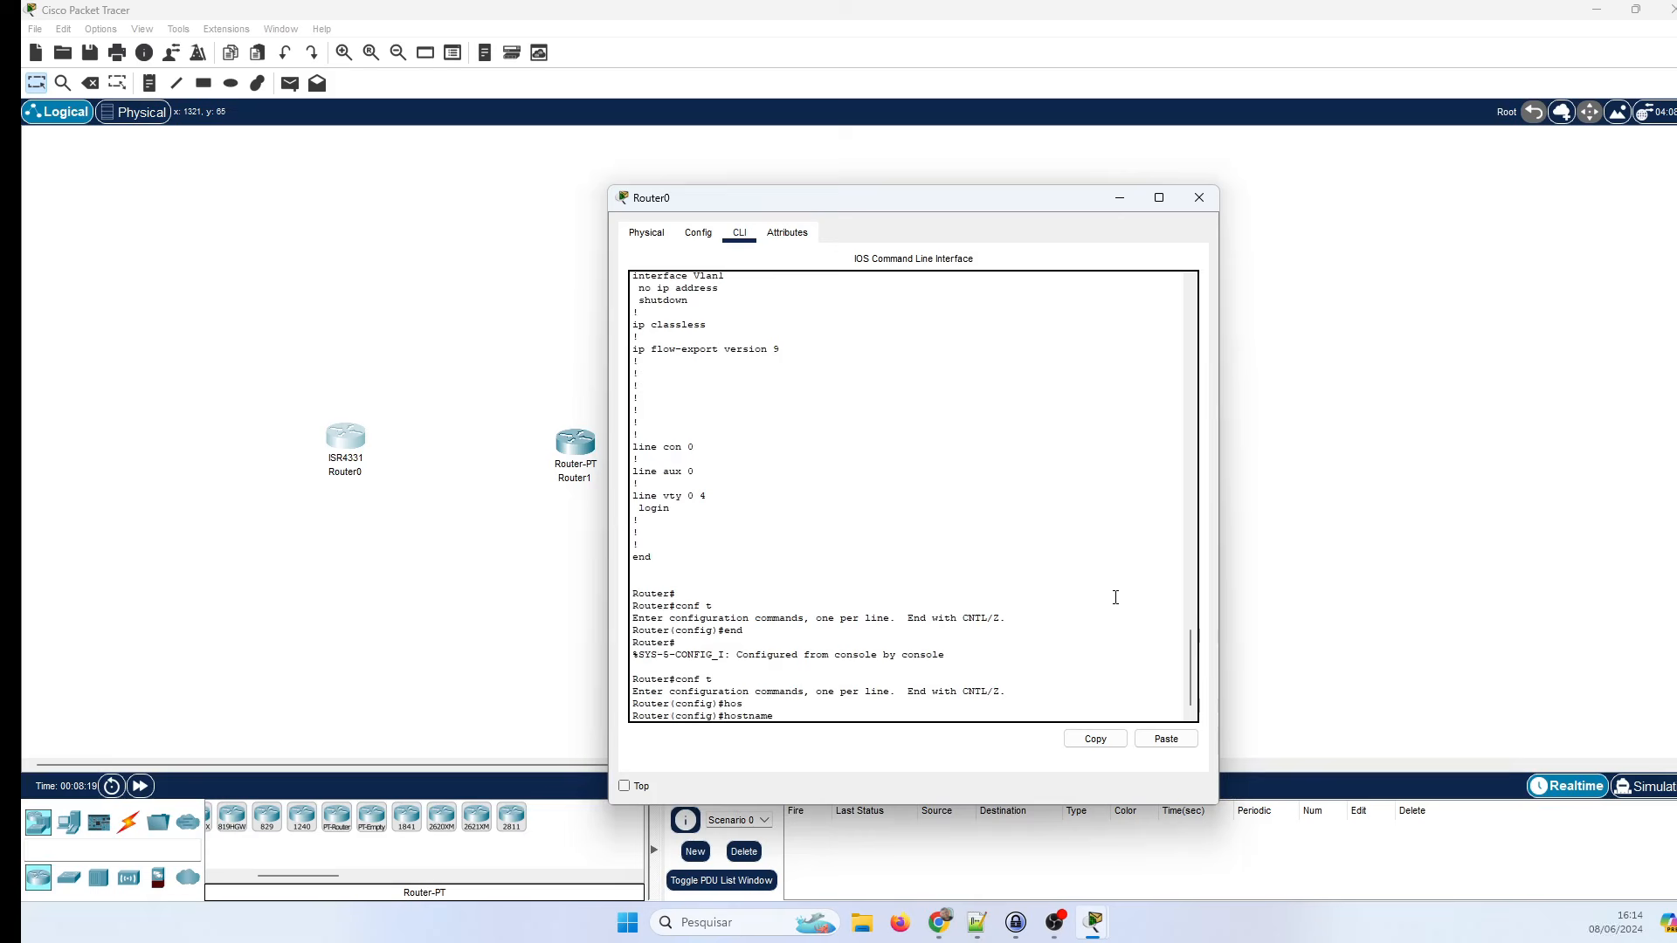
type("Testel")
key("Return")
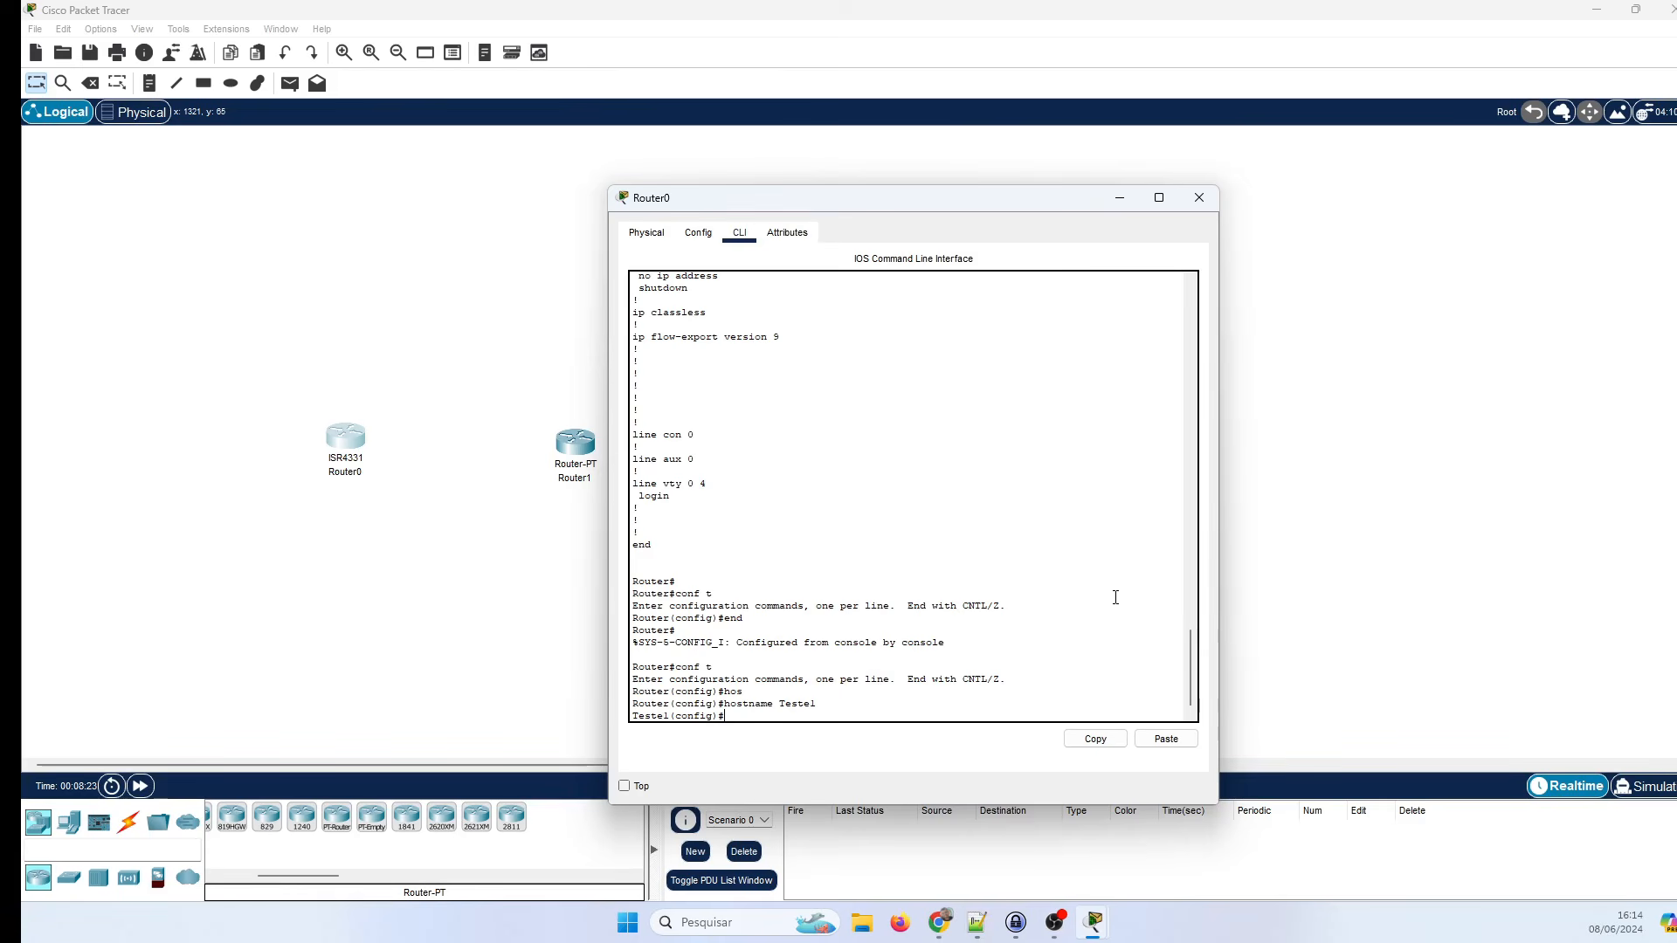
Assign 192.168.10.1 255.255.255.0 to interface gigabitEthernet 0/0/1.
type("int")
key("Tab")
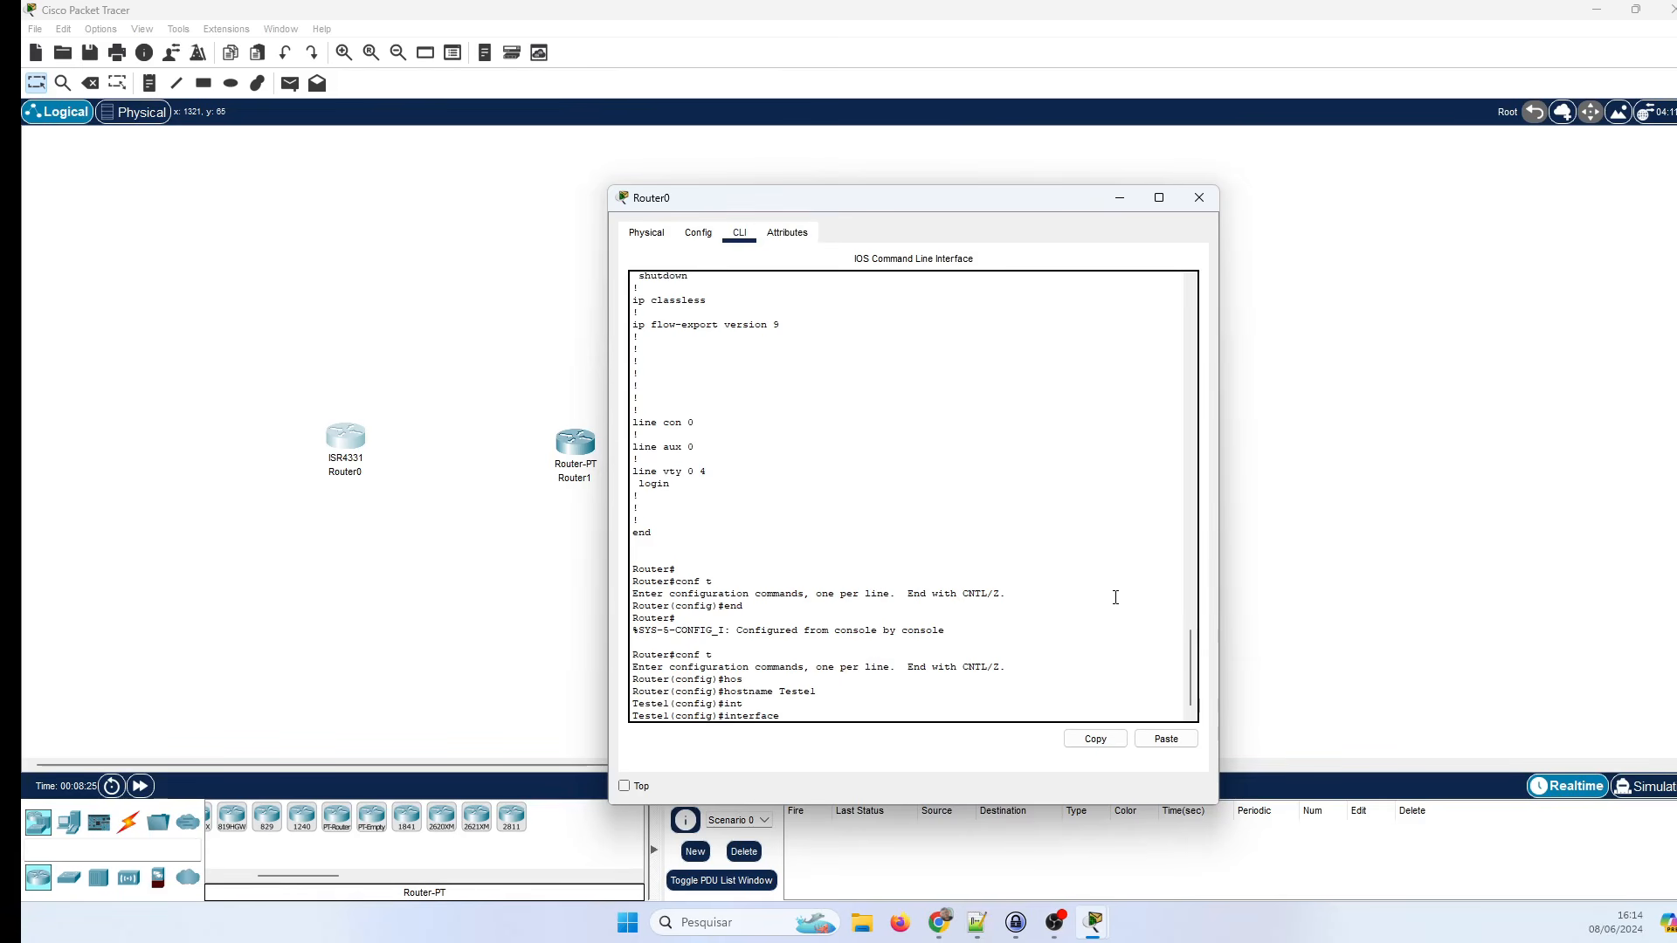
type("gi")
key("Tab")
type("0/")
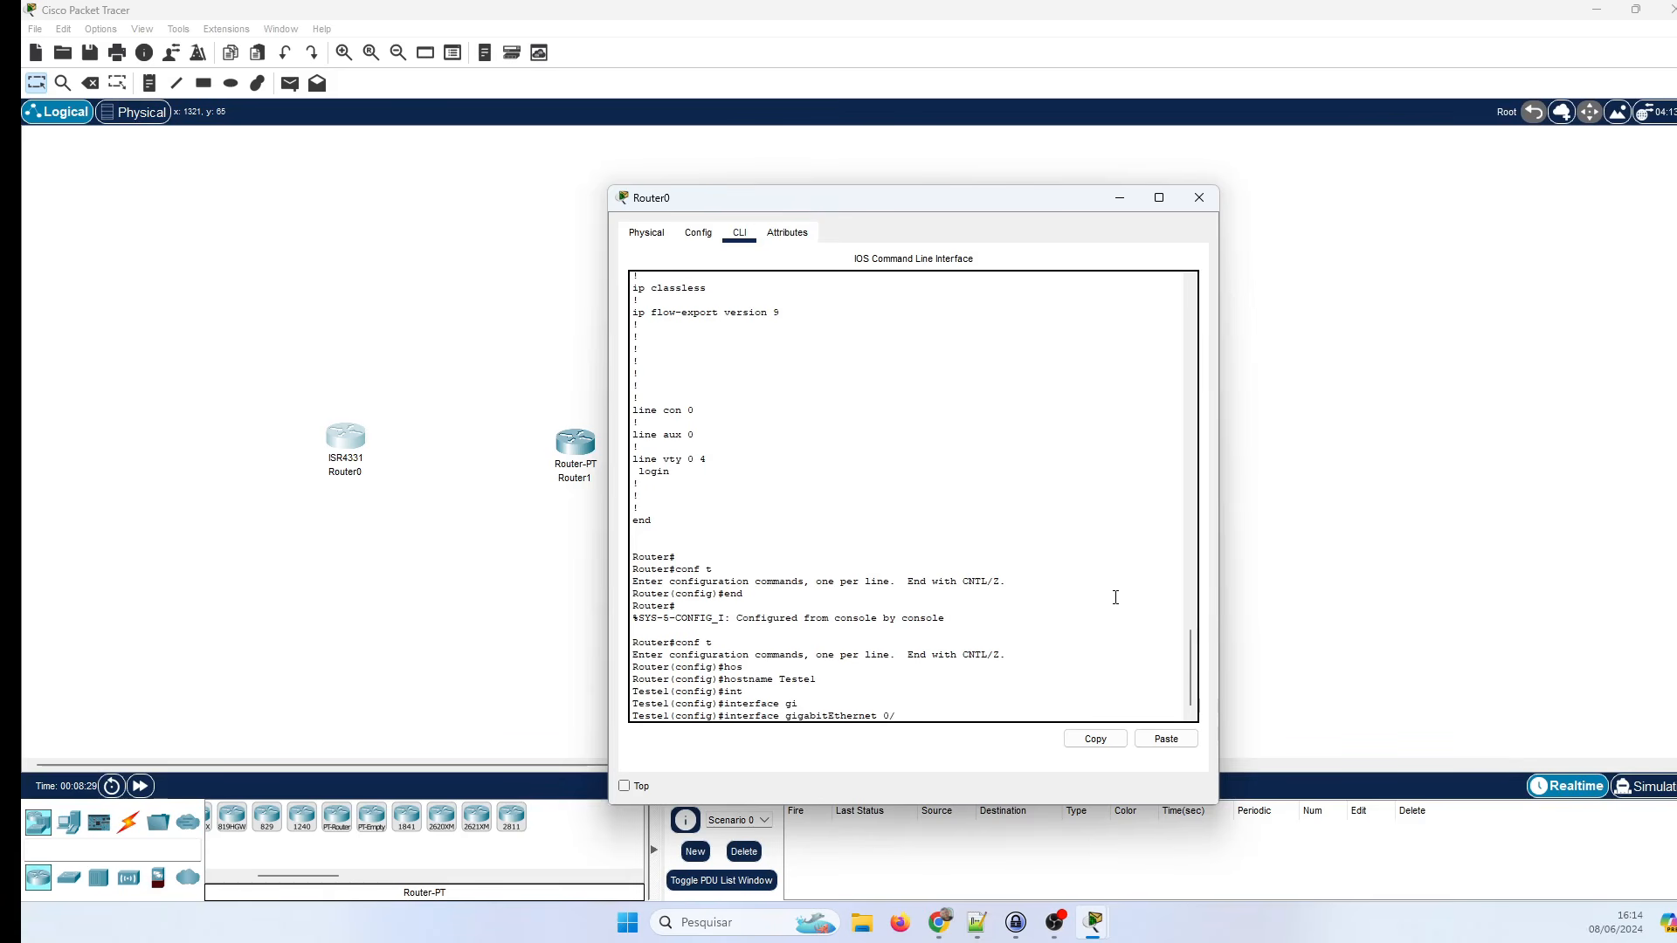
type("0/1")
key("Return")
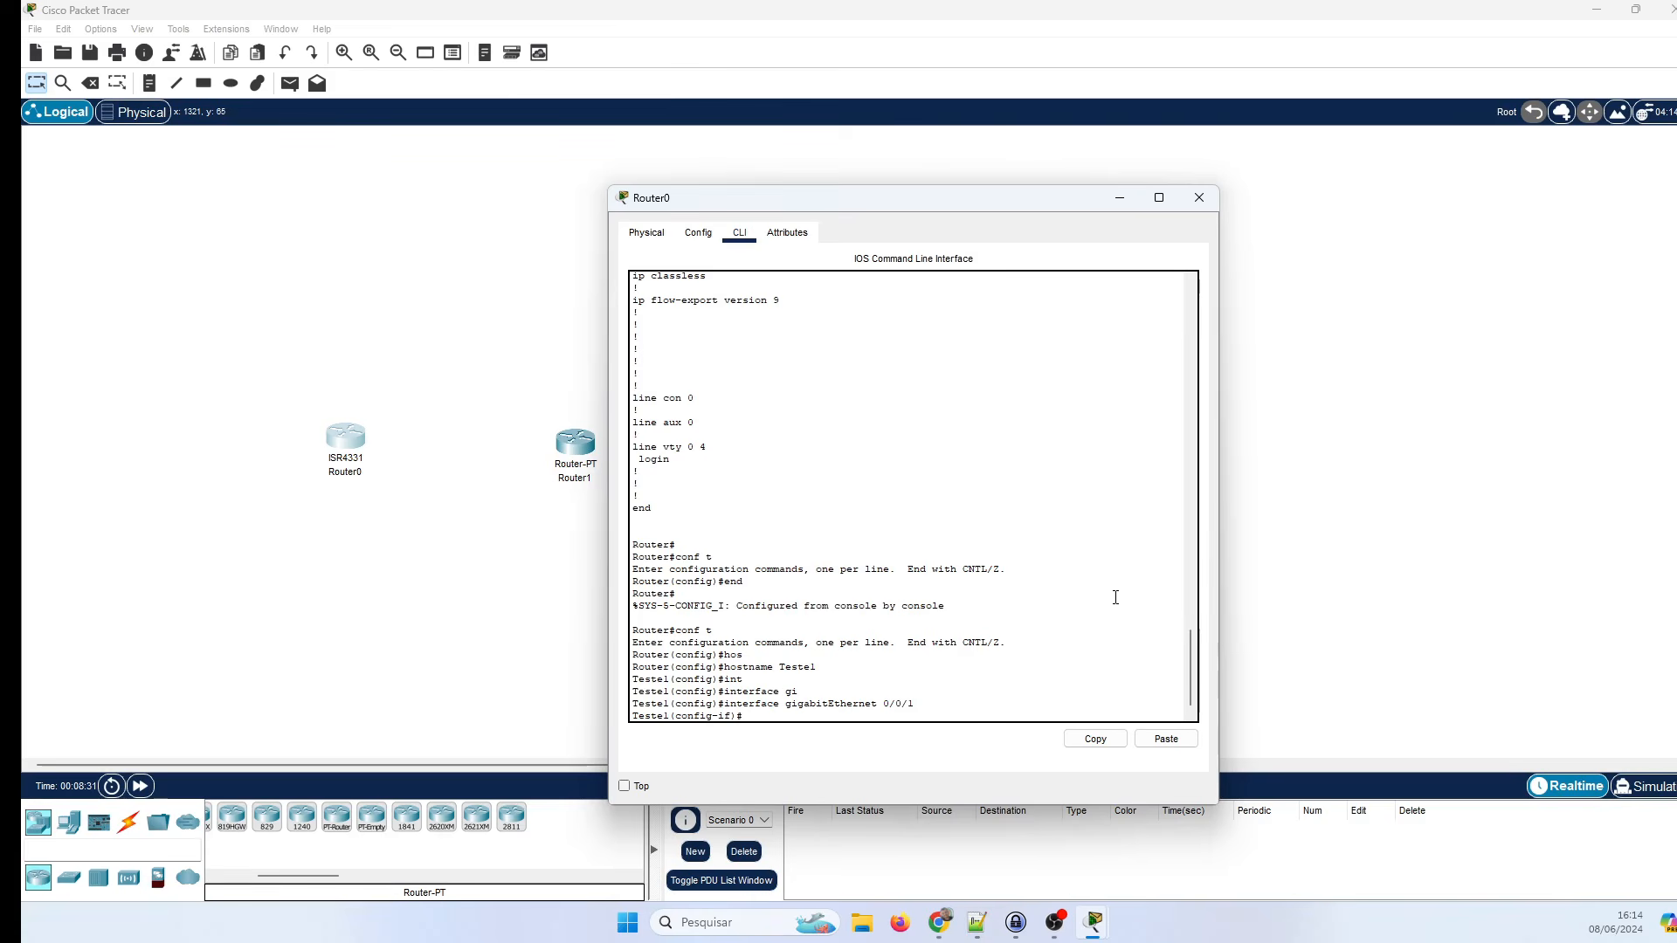
type("ip add")
key("Tab")
type("192")
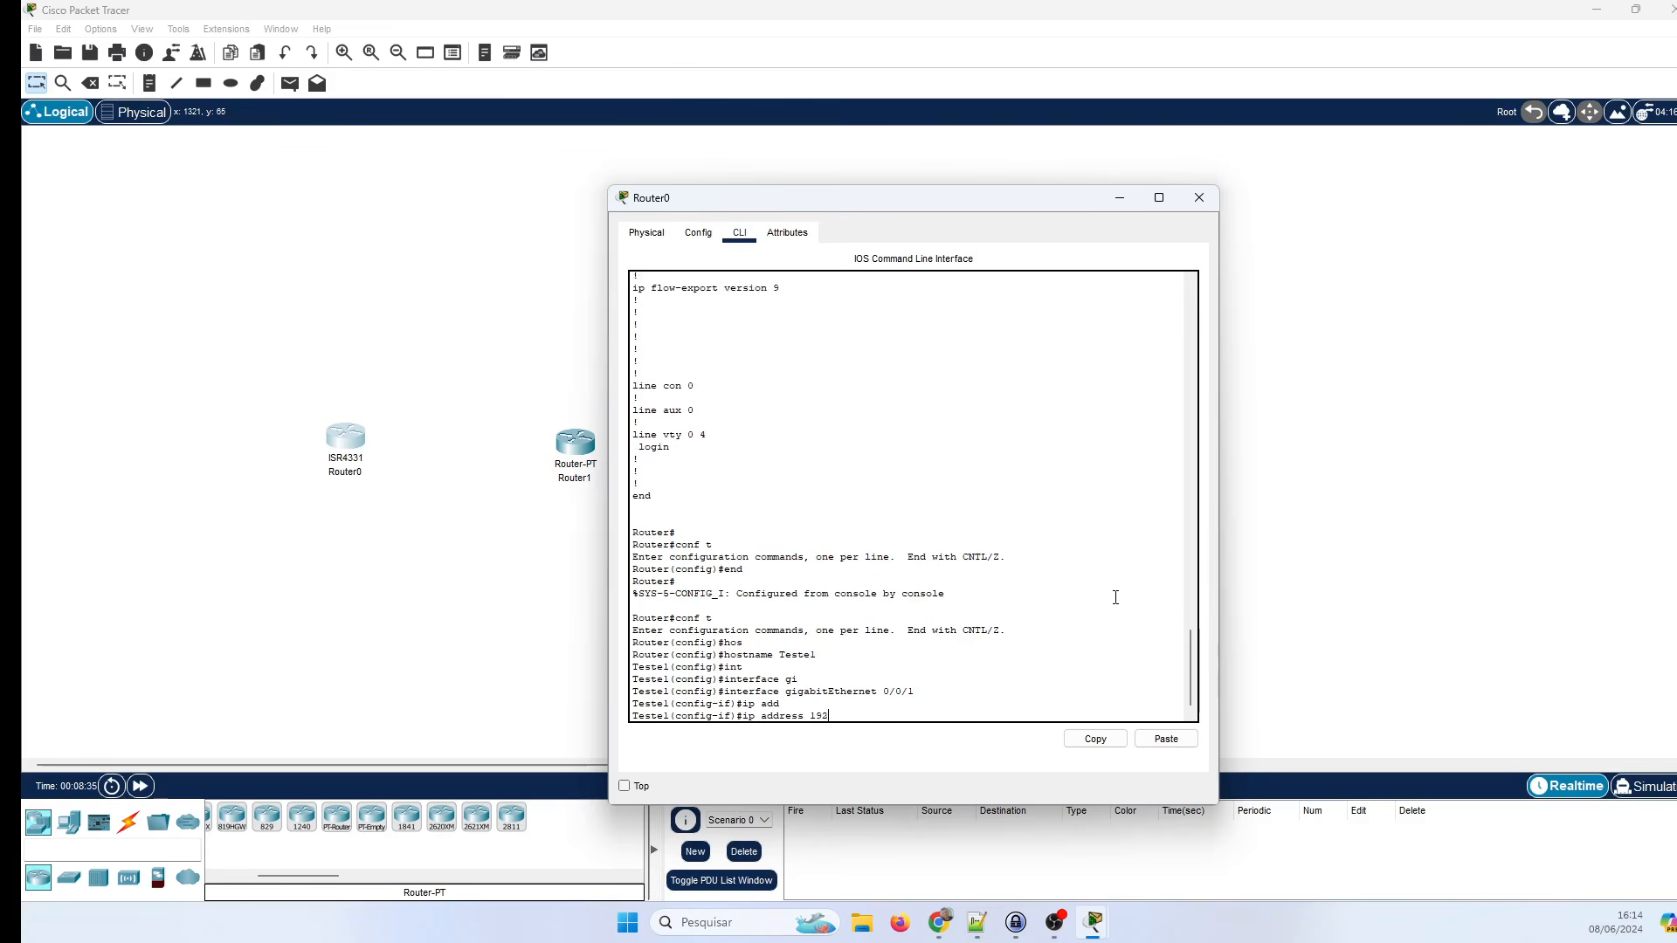
type(".168.10.1 255.255.255.0")
key("Return")
Bring the interface up with no shutdown, exit with end, and move the window right.
key("Return")
type("no s")
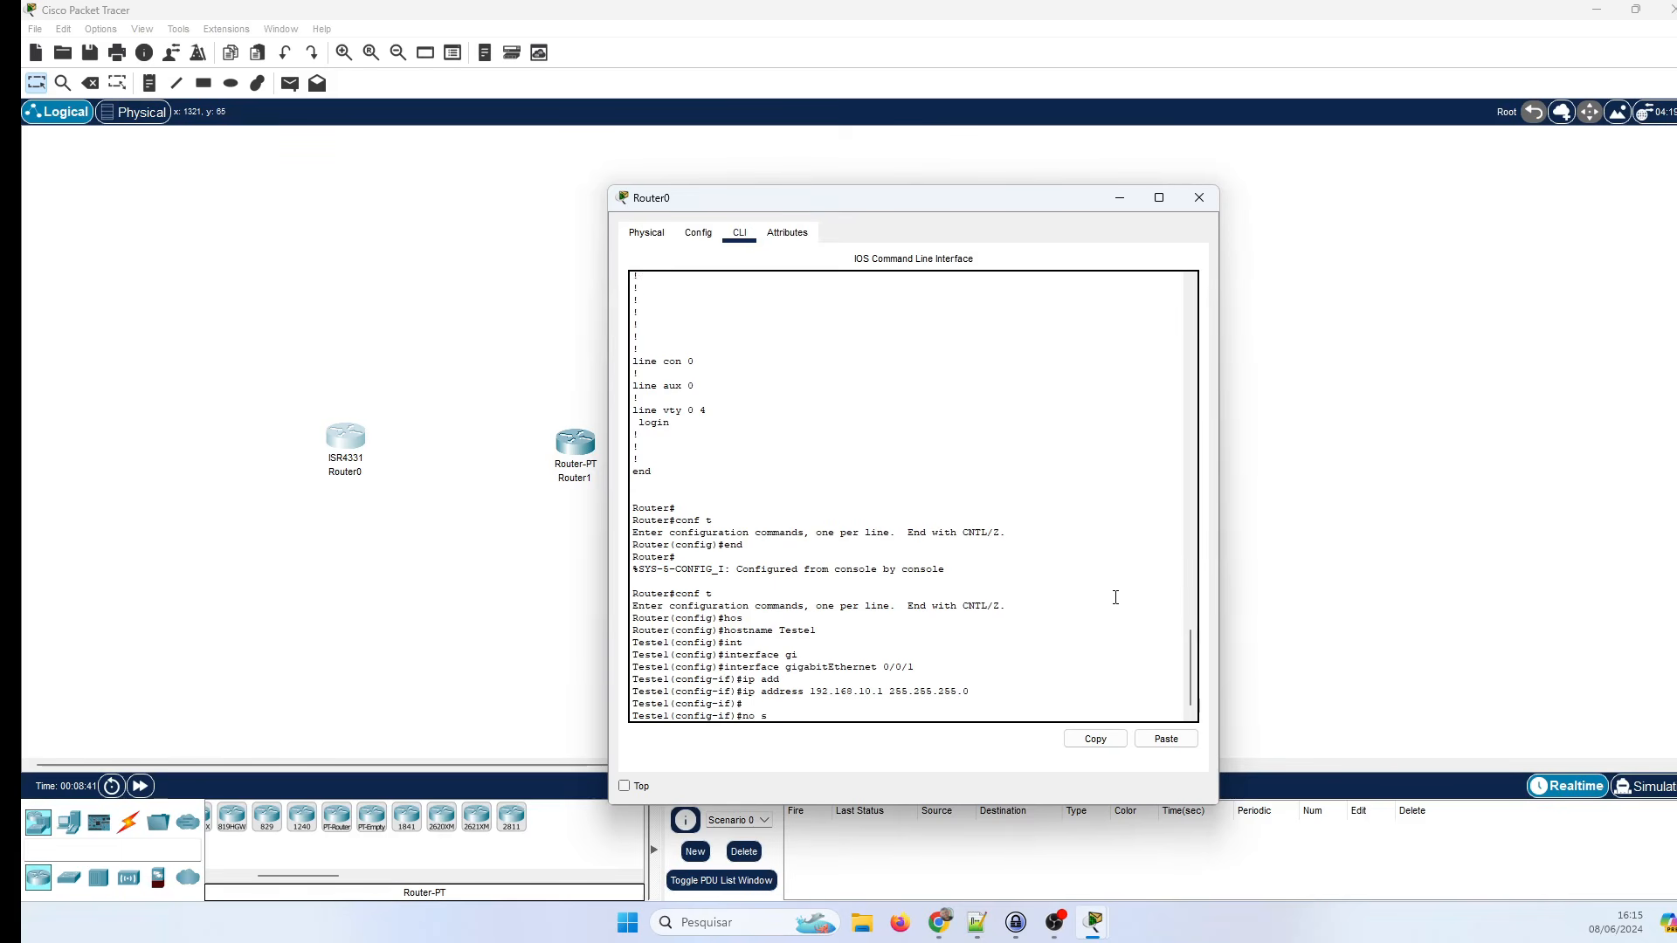
type("hu")
key("Tab")
key("Return")
type("end")
key("Return")
key("Return")
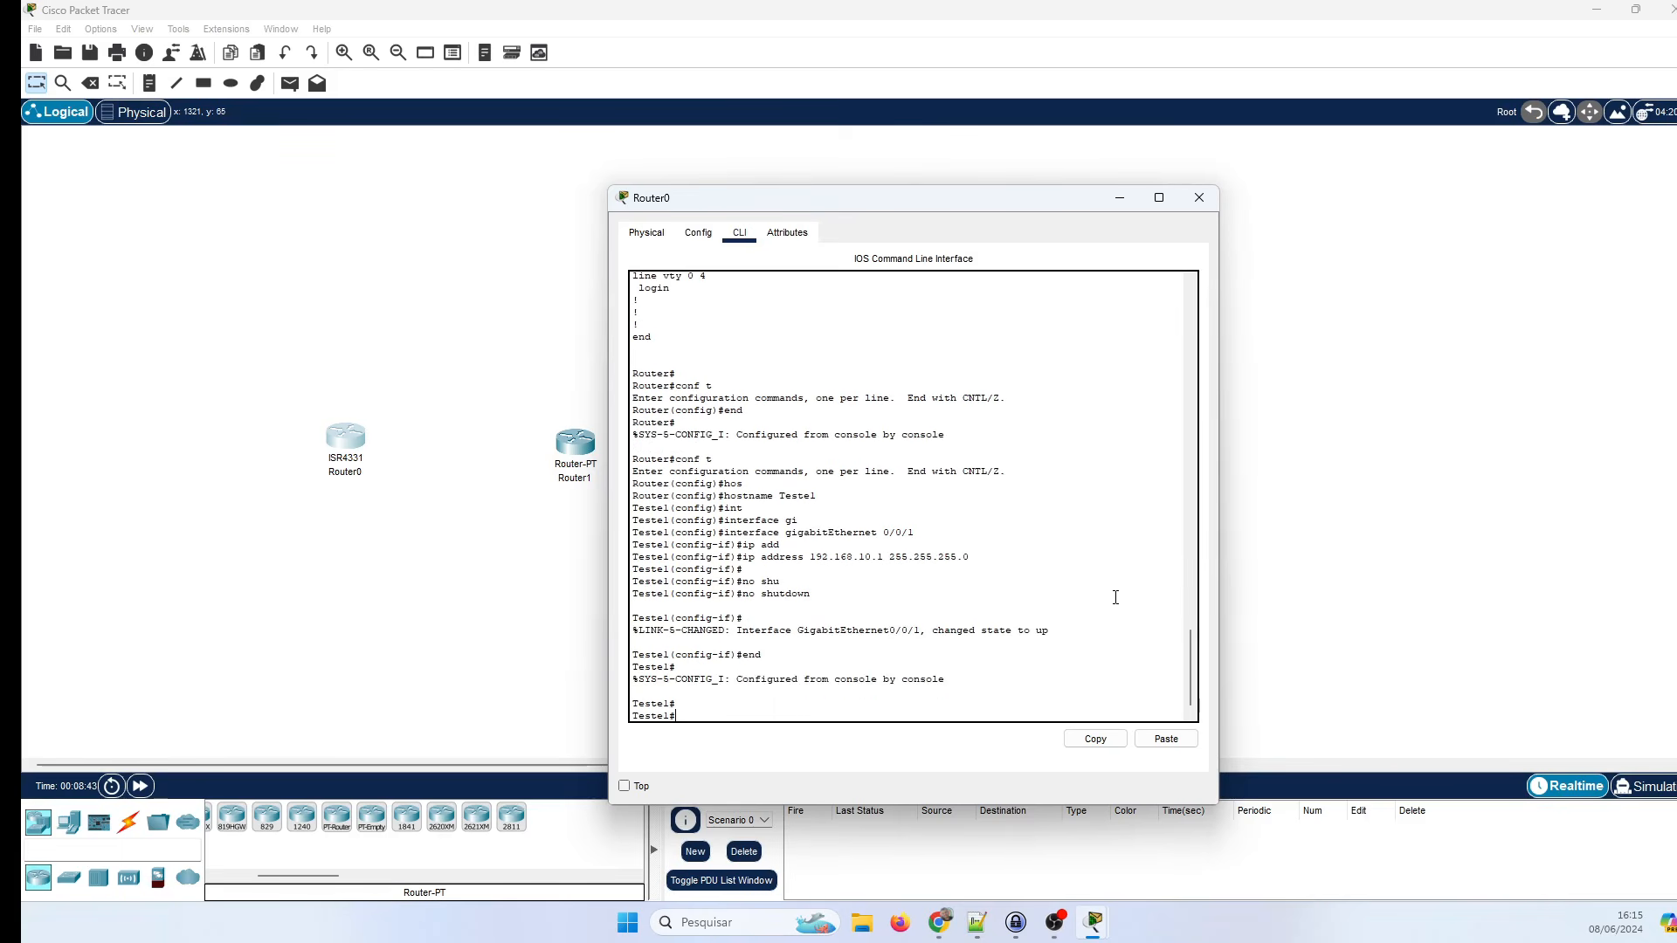
left_click_drag(946, 200, 1103, 186)
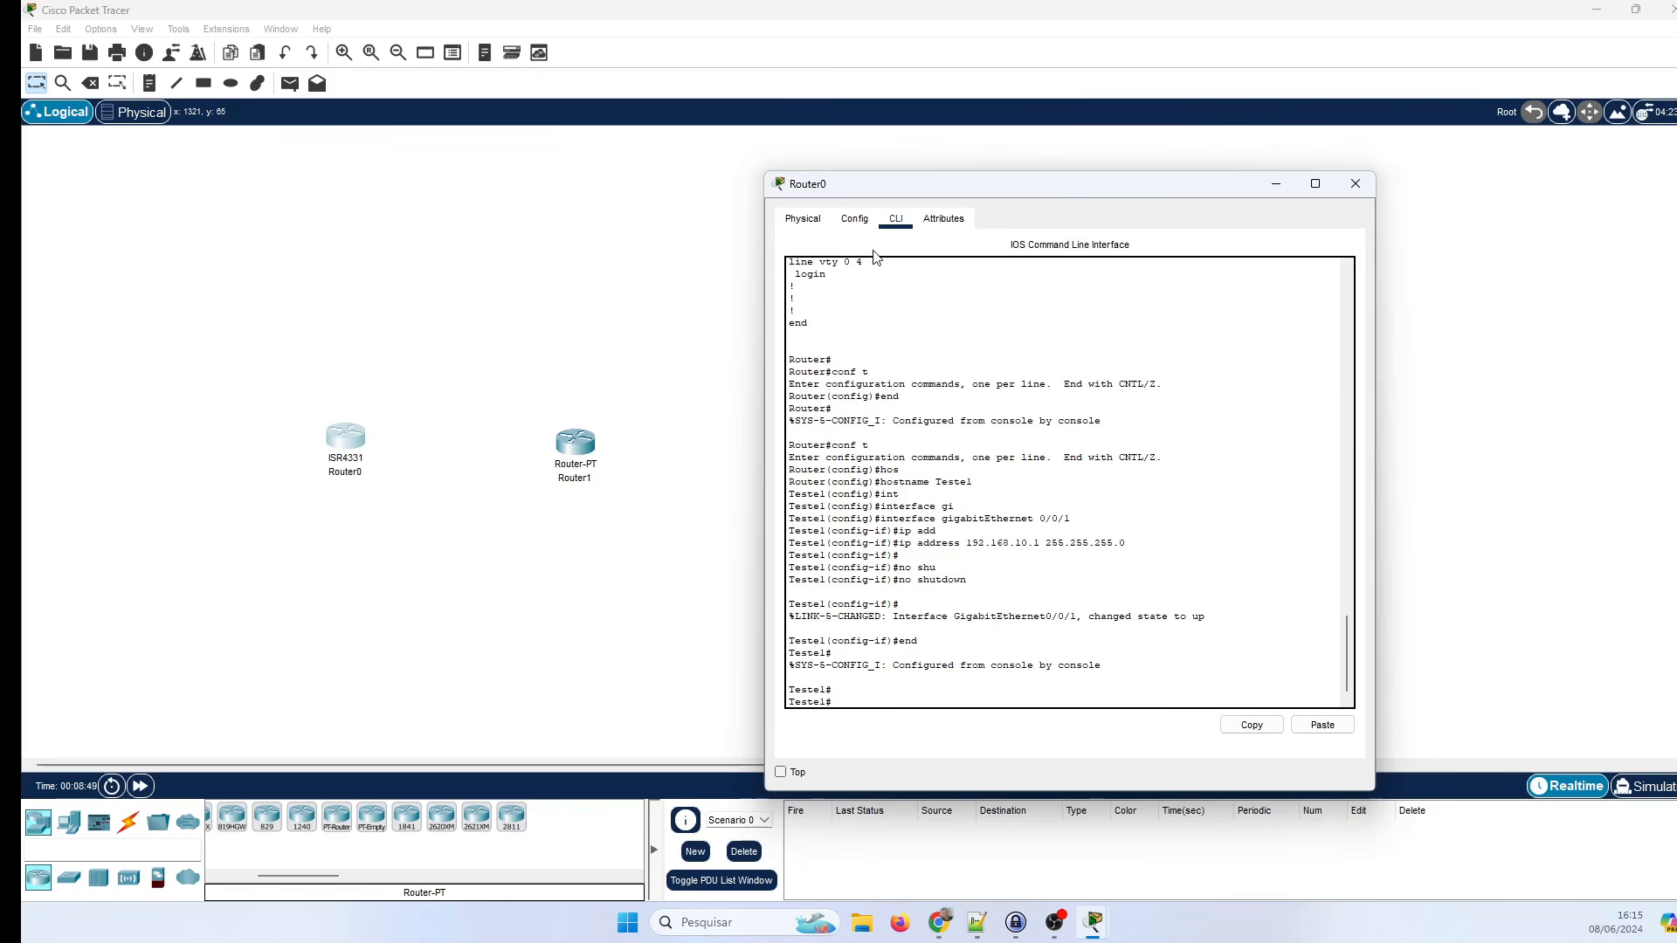
In Router0's Config tab, look over the VLAN Database, then select GigabitEthernet0/0/0.
left_click(854, 219)
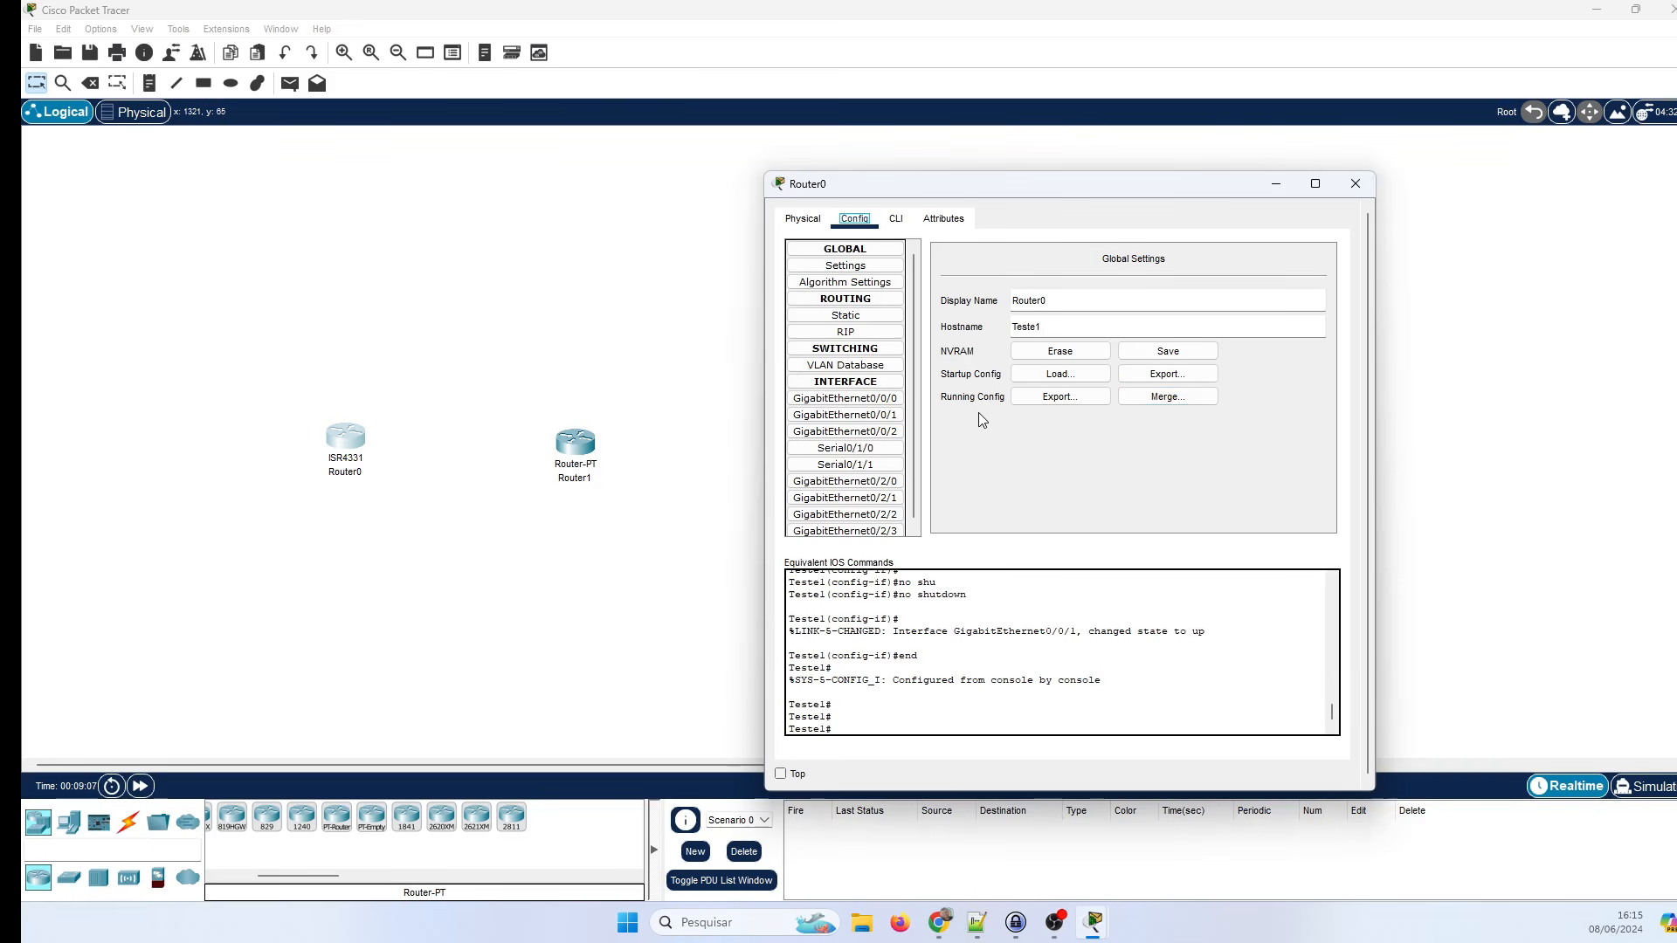
left_click(845, 366)
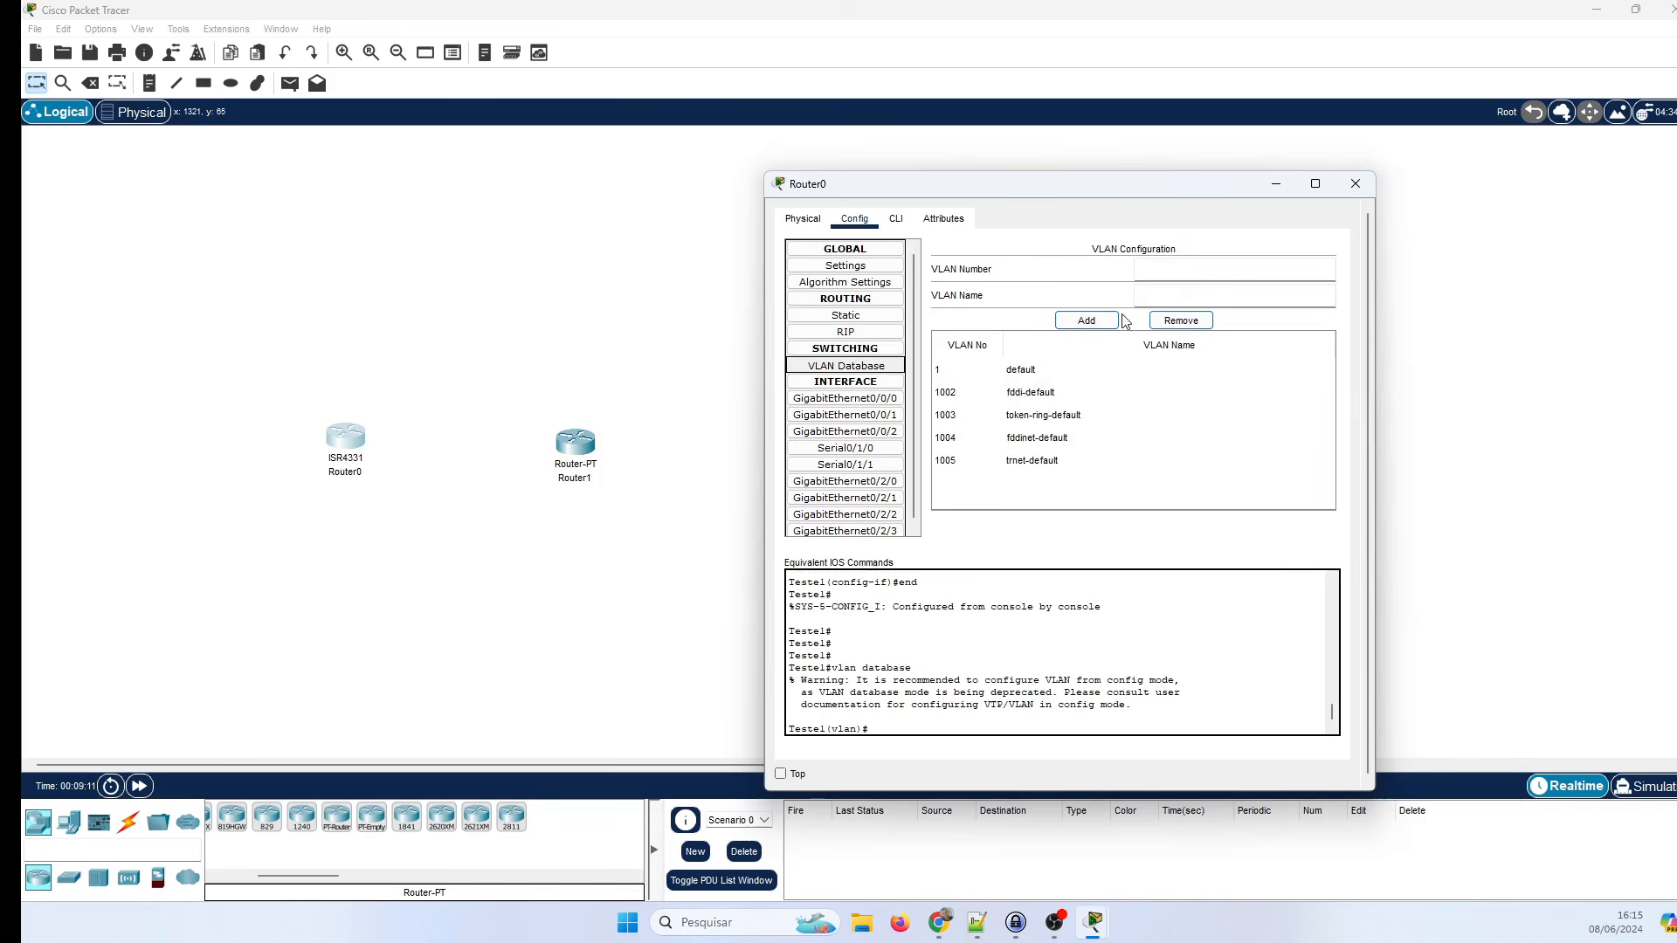
scroll(913, 360, "down", 1)
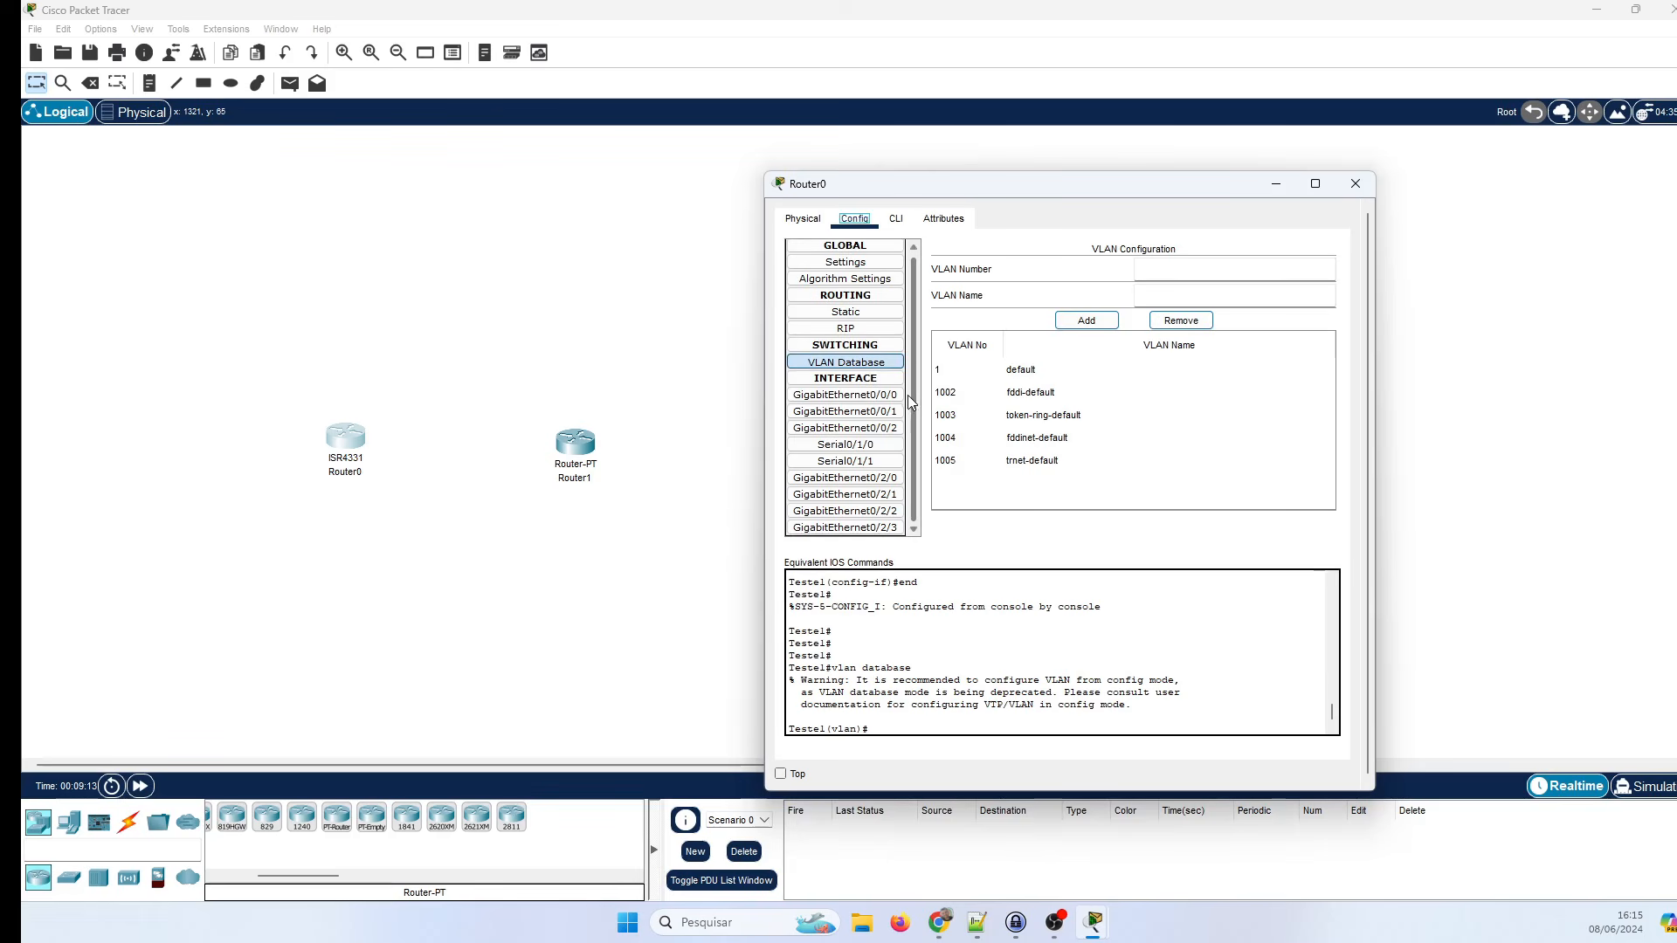
left_click(845, 397)
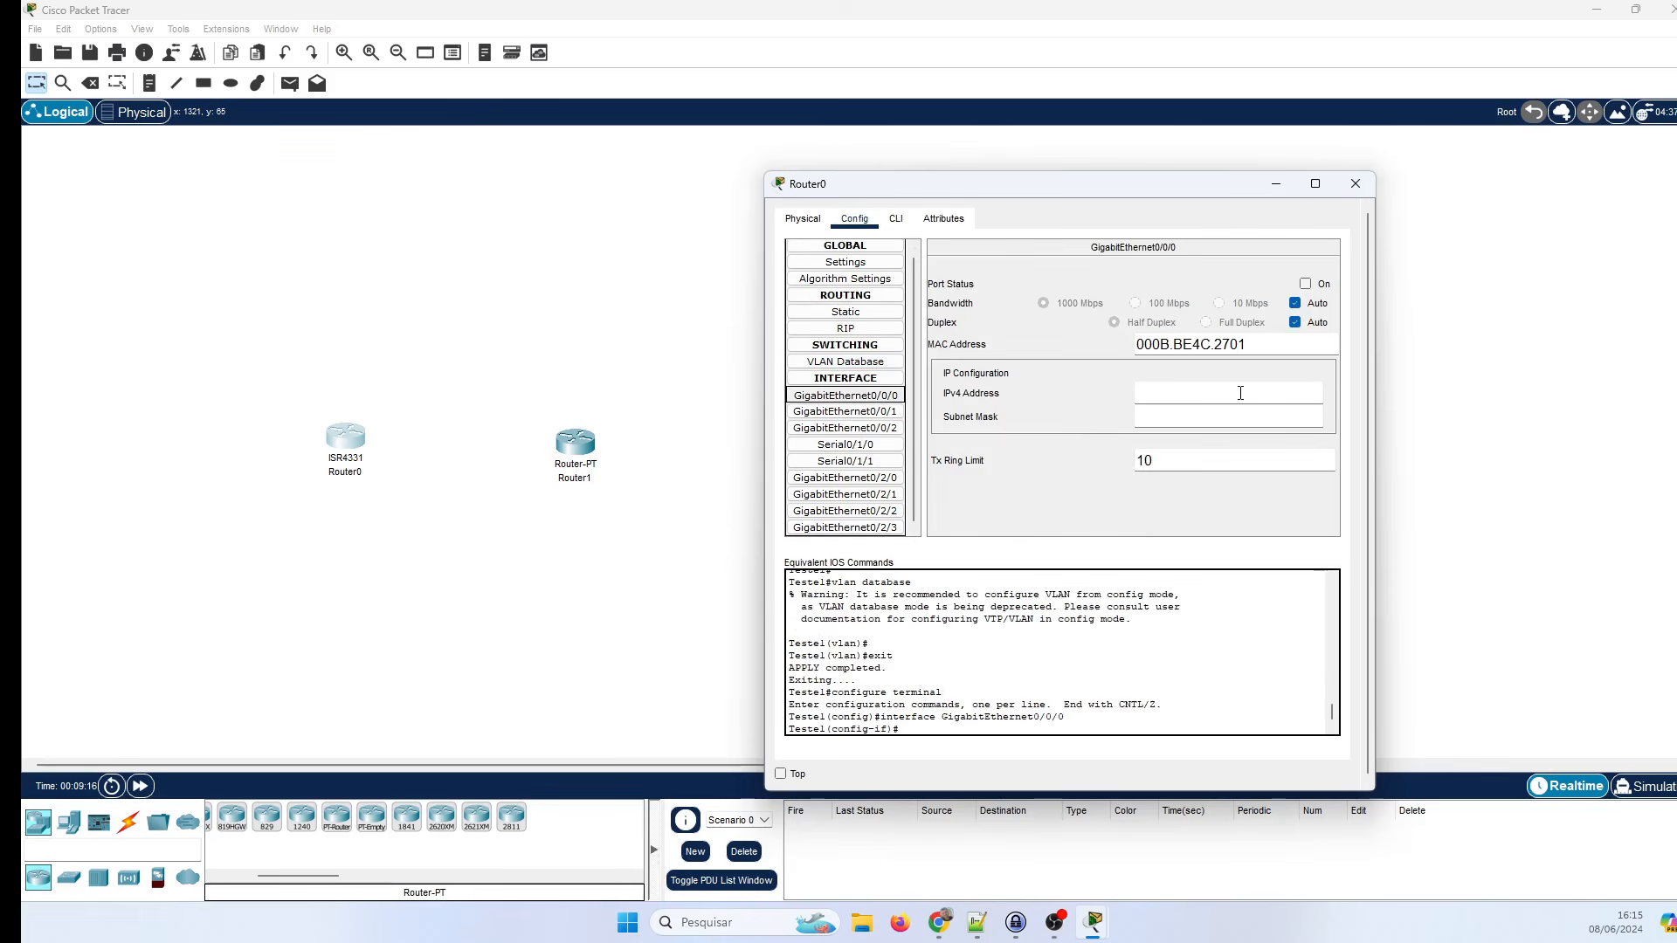
Turn GigabitEthernet0/0/0 on with IPv4 address 10.10.10.1 and subnet mask 255.255.255.0.
left_click(1305, 284)
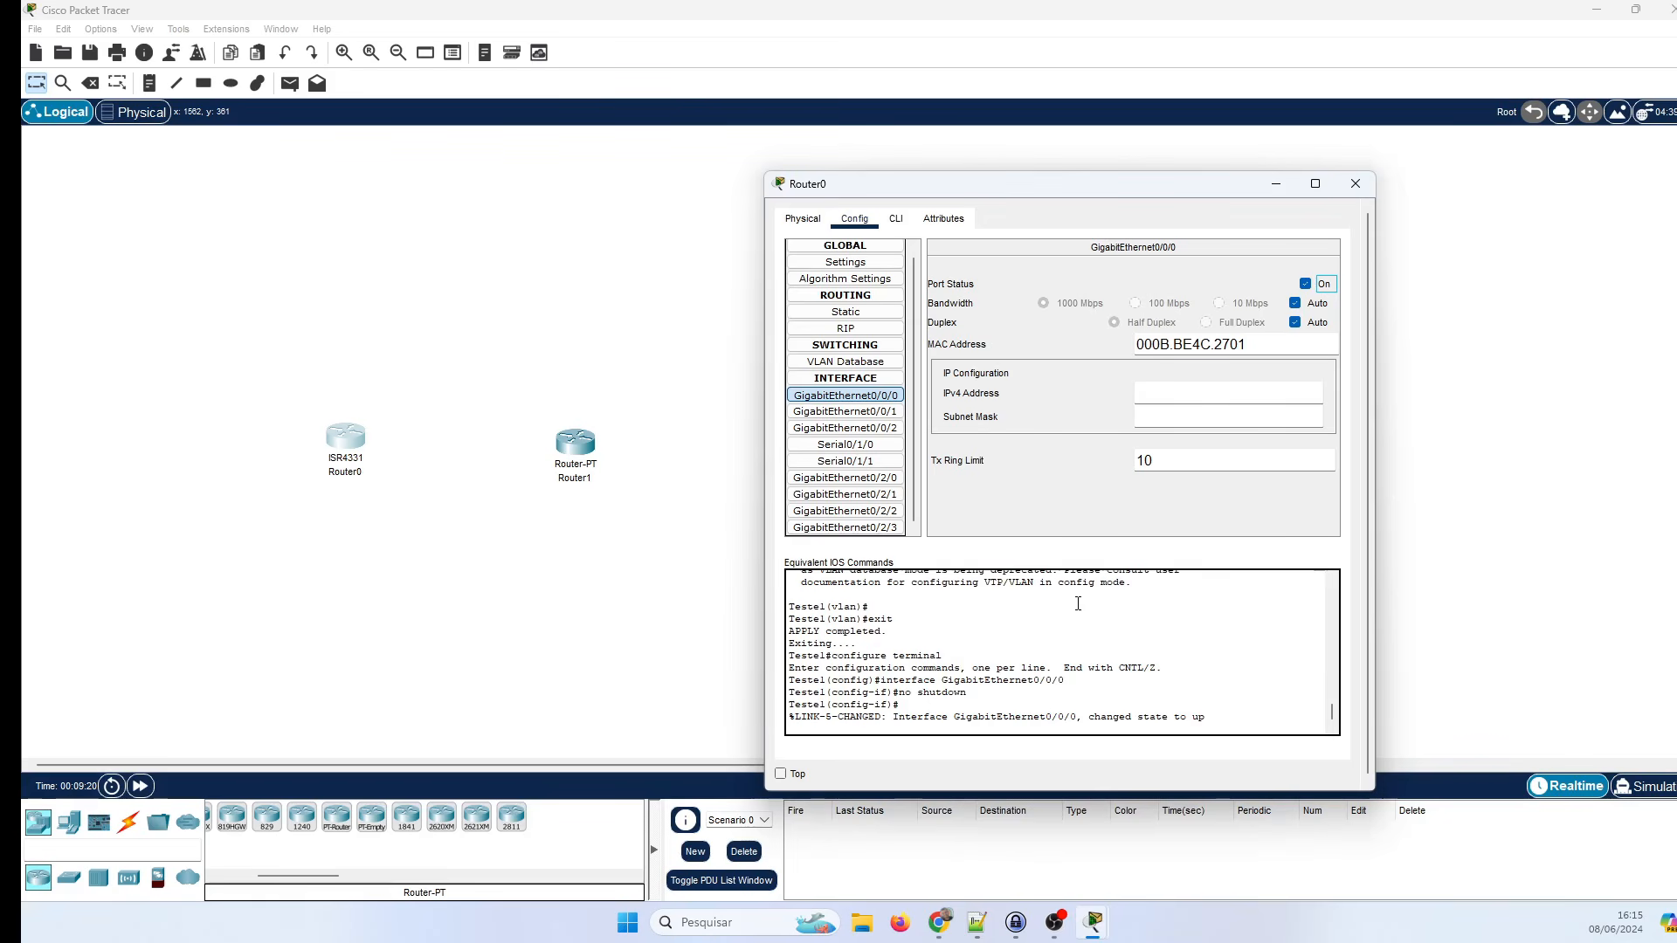
scroll(1017, 670, "down", 1)
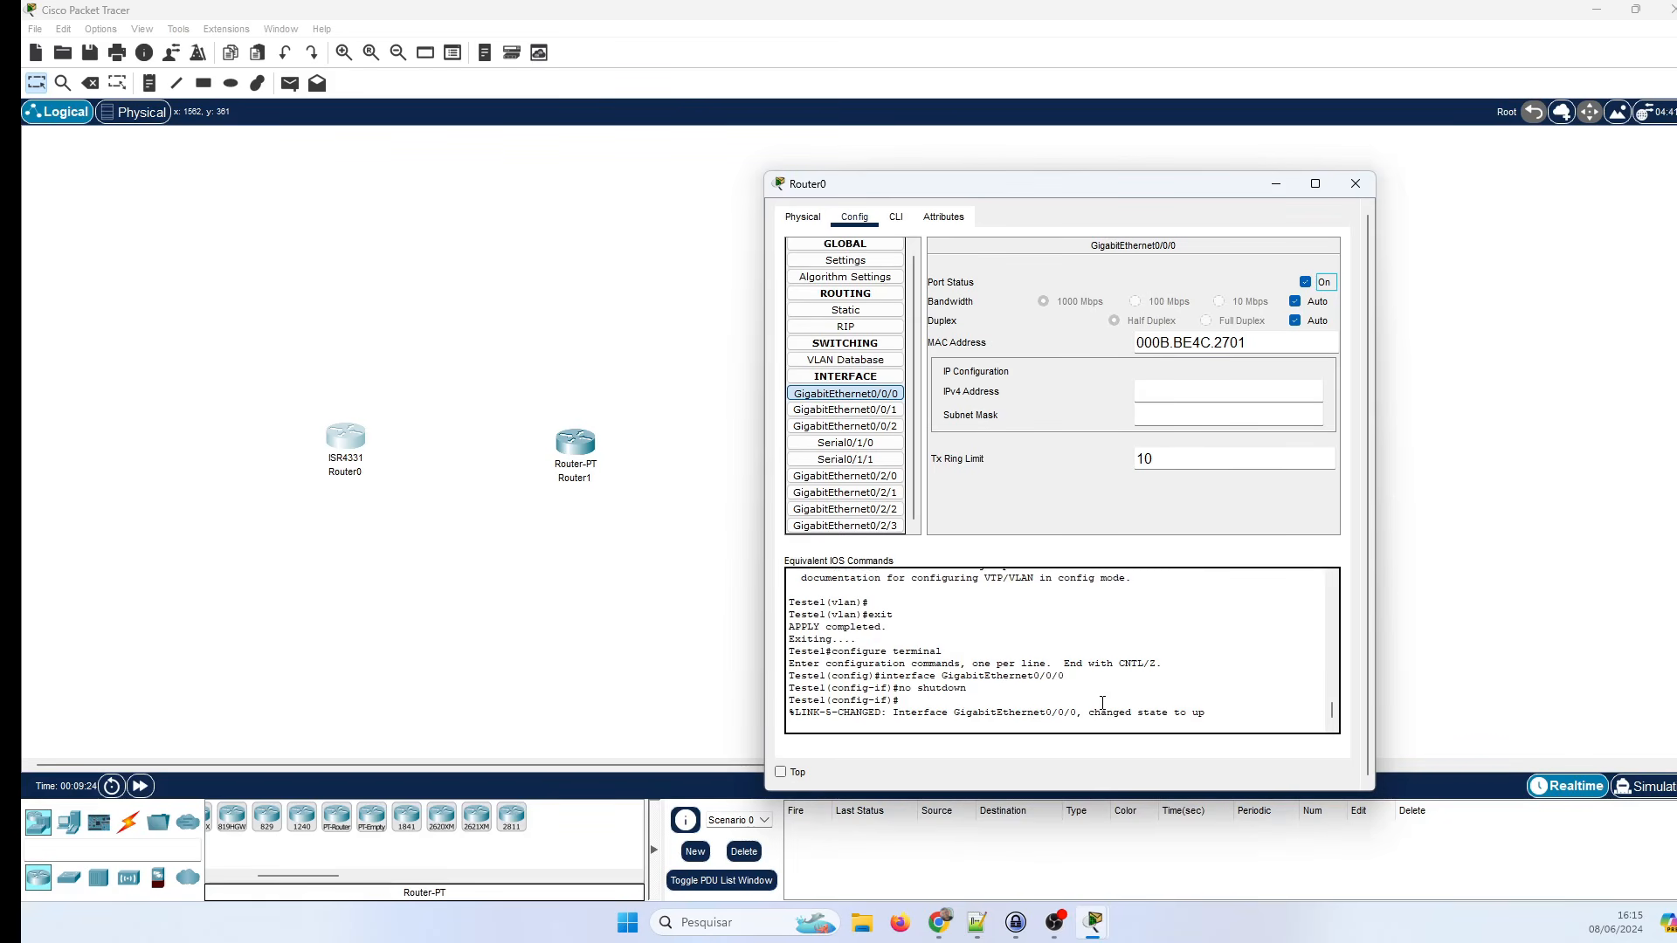
left_click(1203, 386)
type("10.10.10.1")
key("Tab")
type("2")
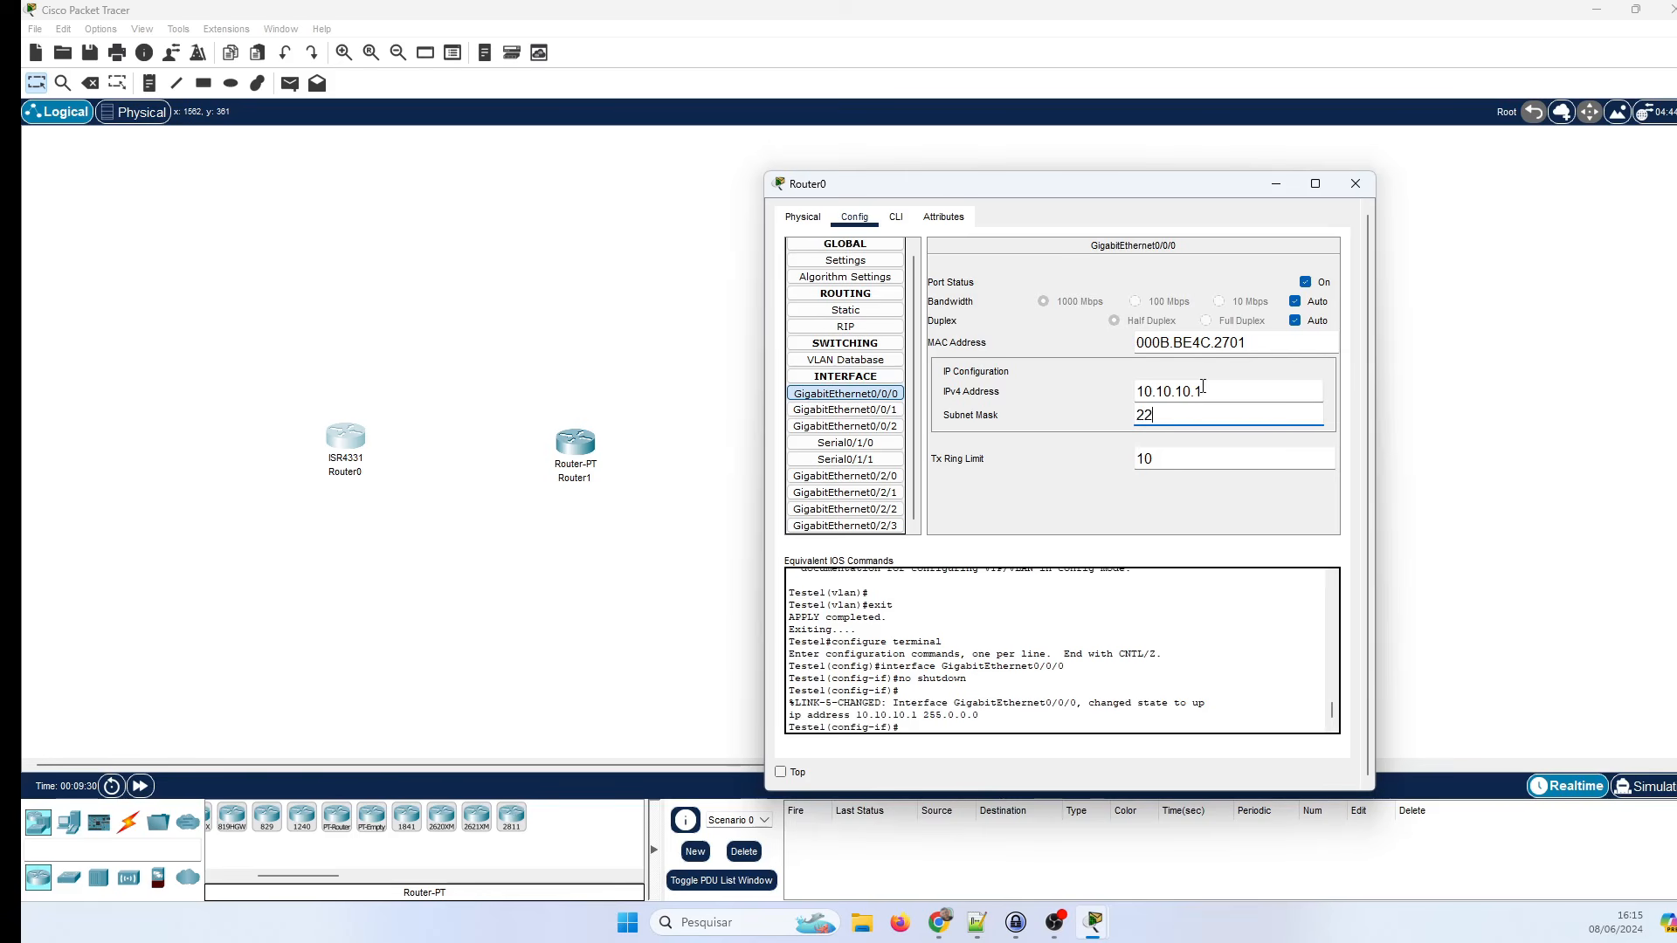
type("55.255.255.")
type("0")
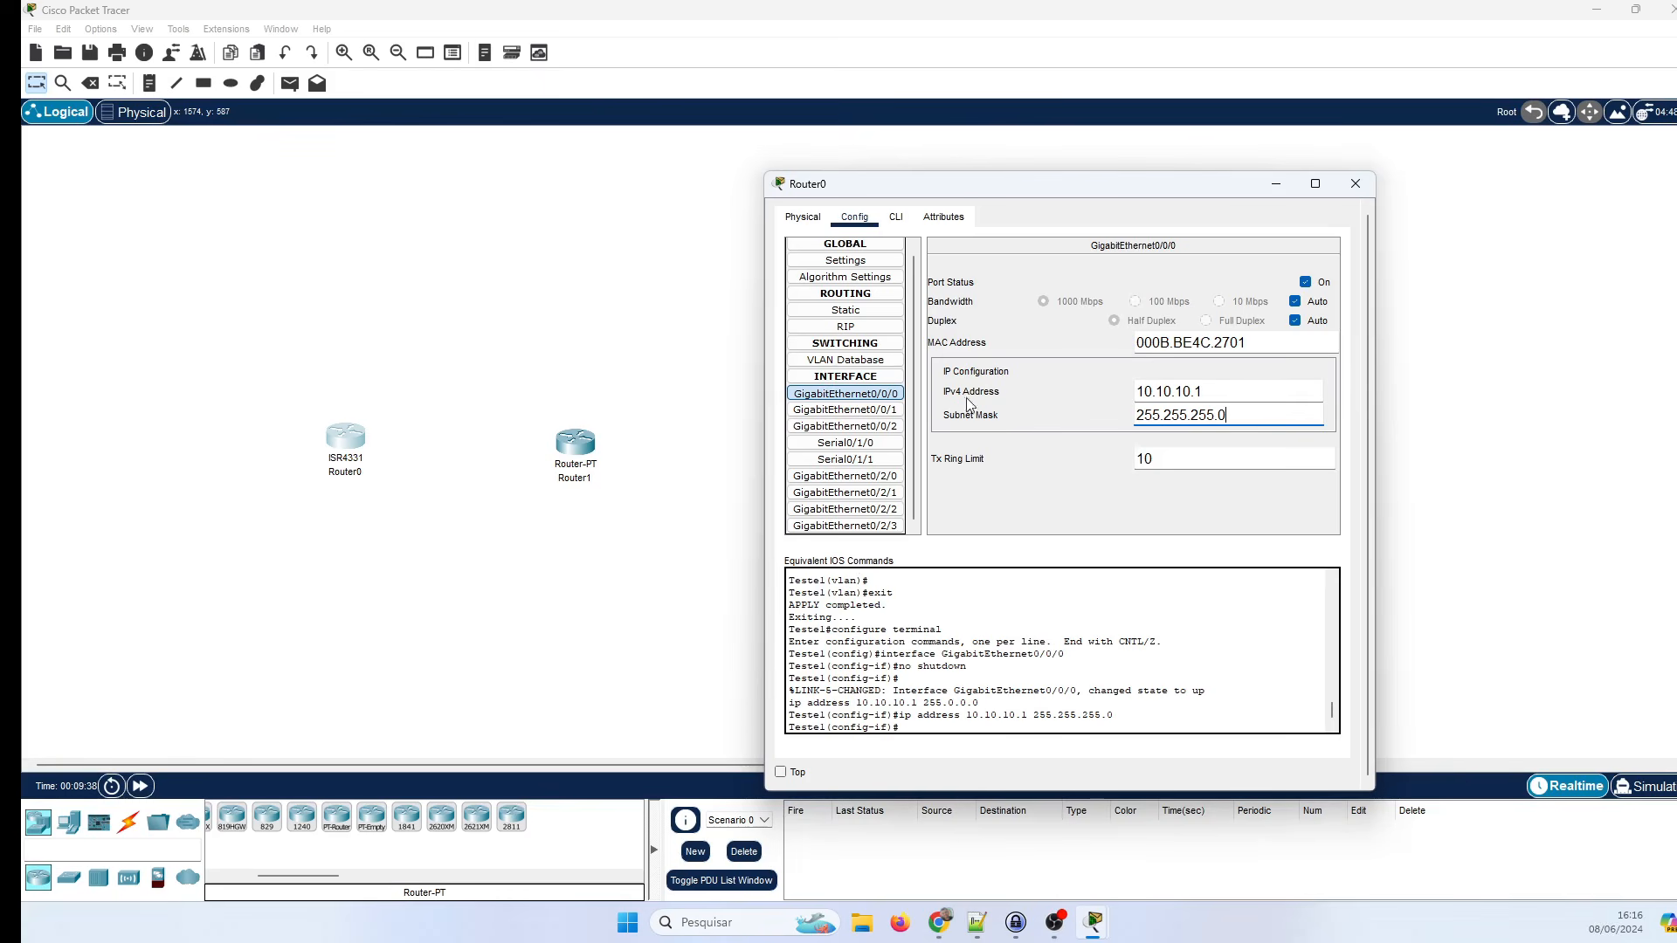
Review Router0's Attributes and Physical tabs, then close its window.
left_click(944, 217)
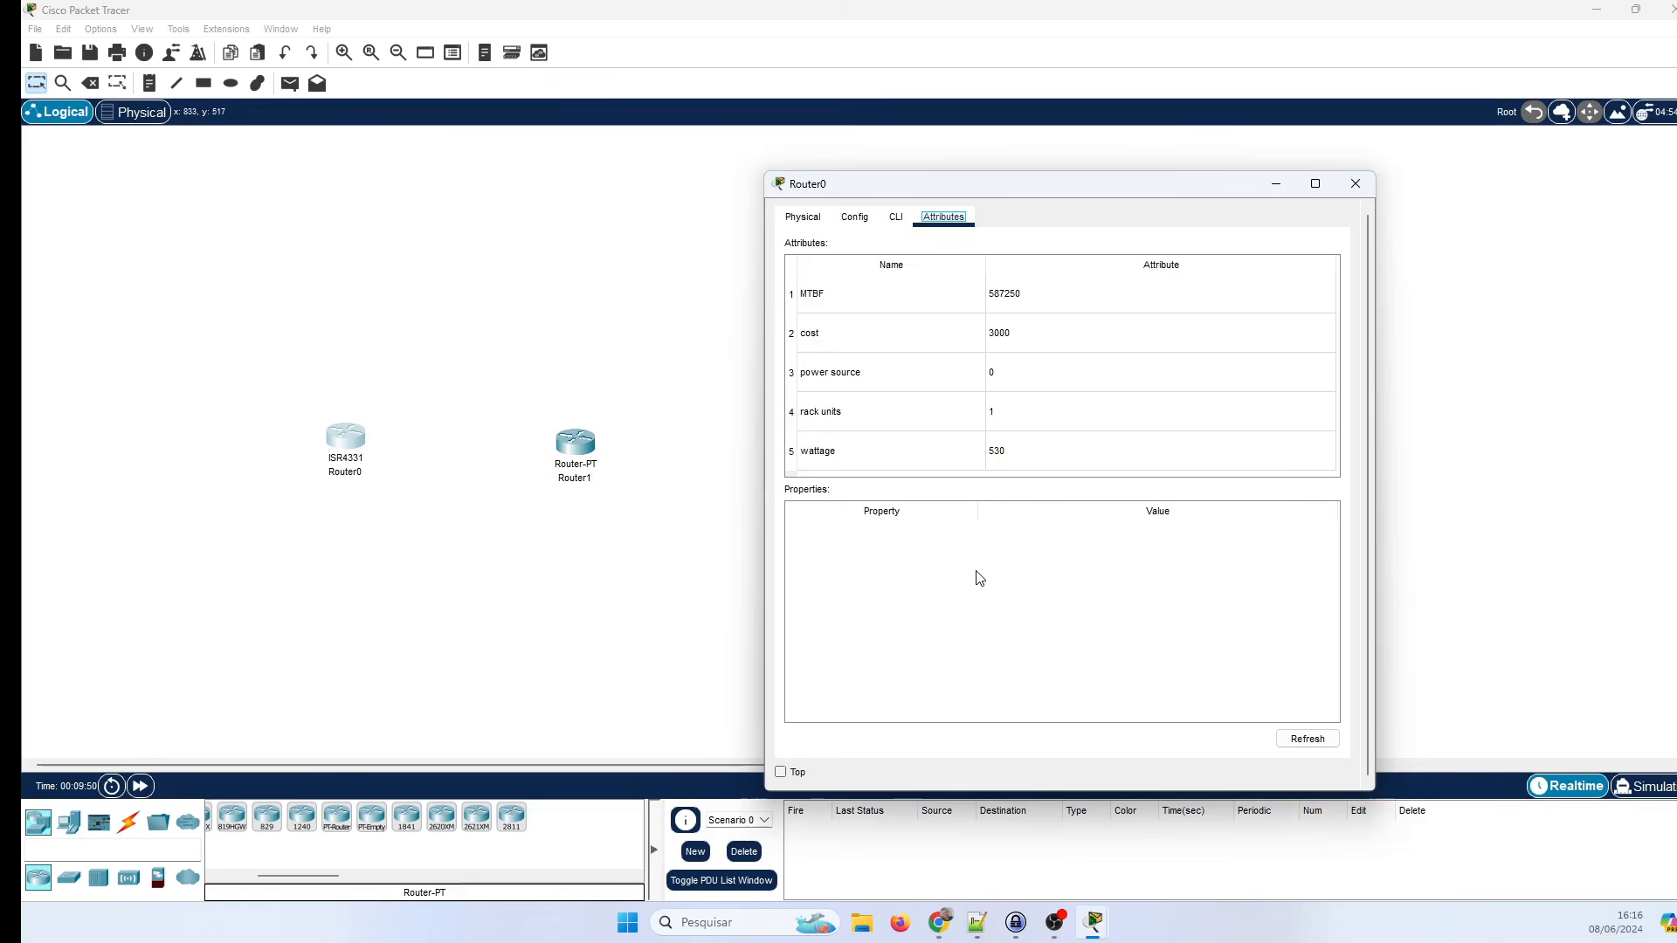
left_click(792, 219)
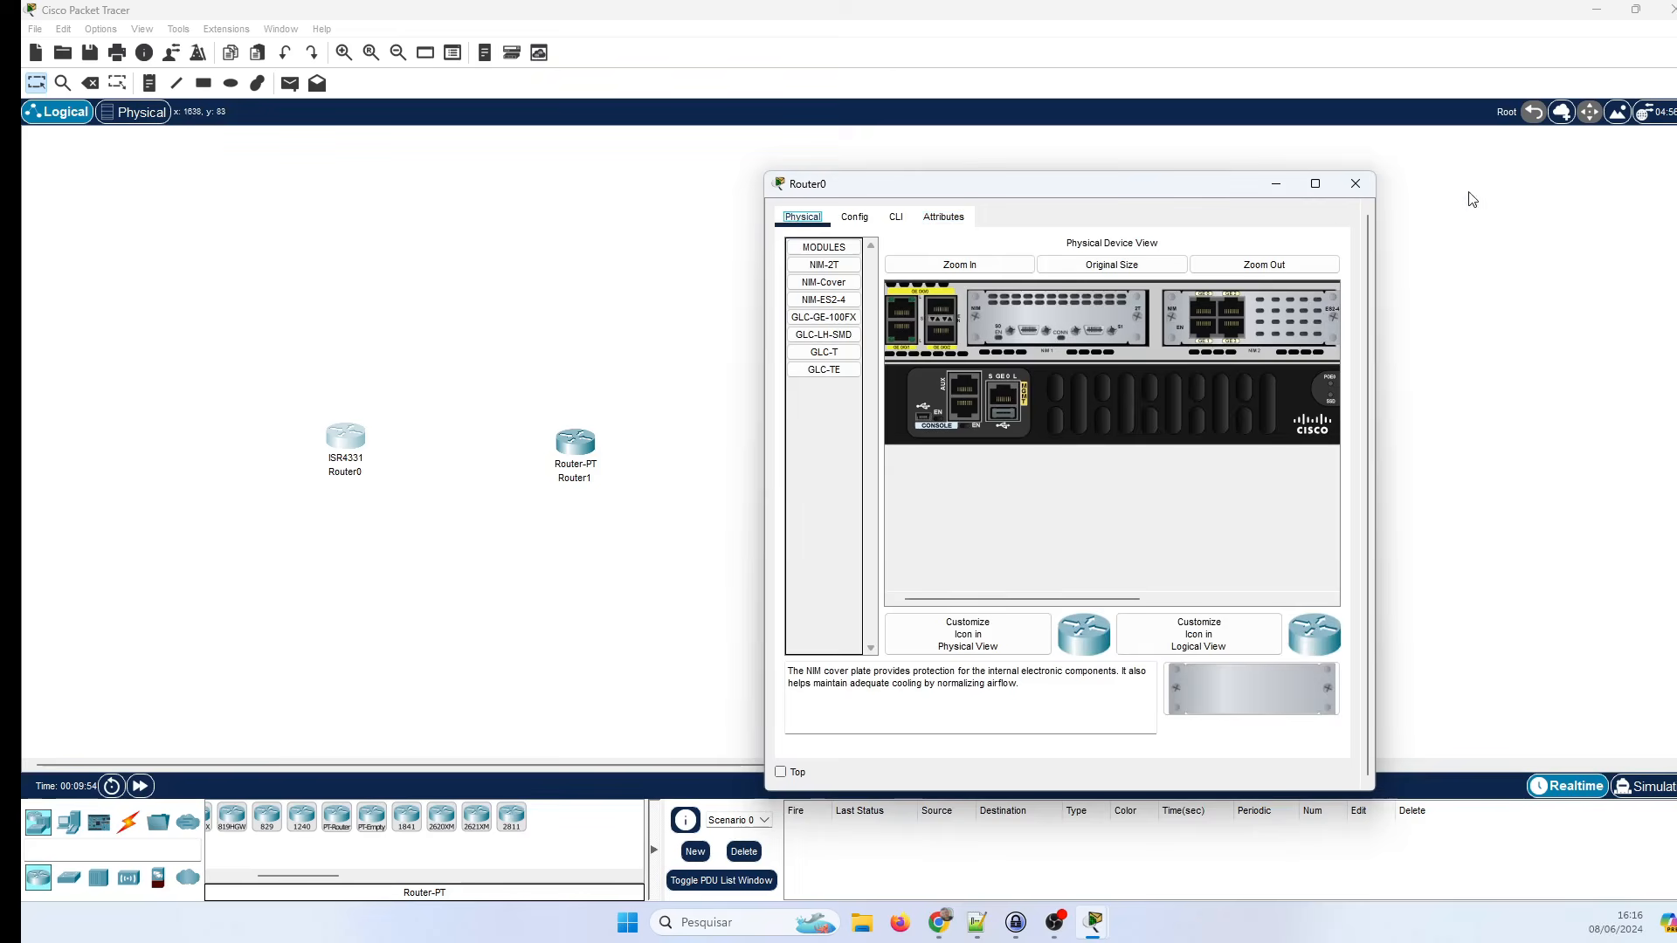
left_click(1356, 184)
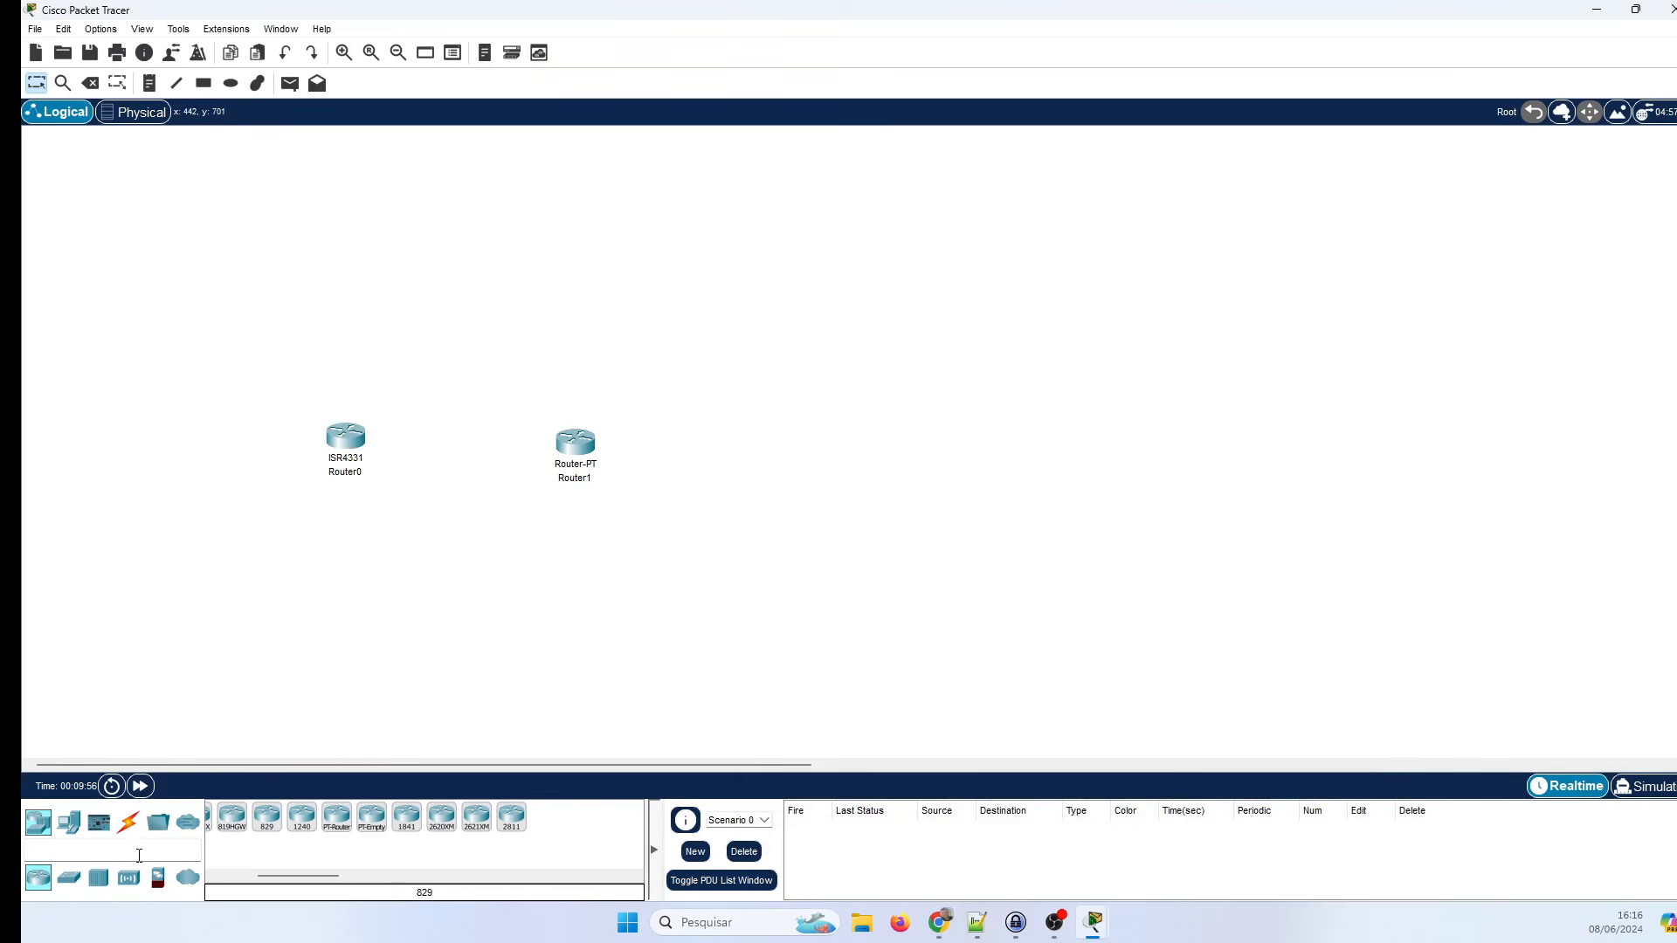
Place a 2960 switch, a generic PT switch and a 3560-24PS multilayer switch near Router0.
left_click(69, 877)
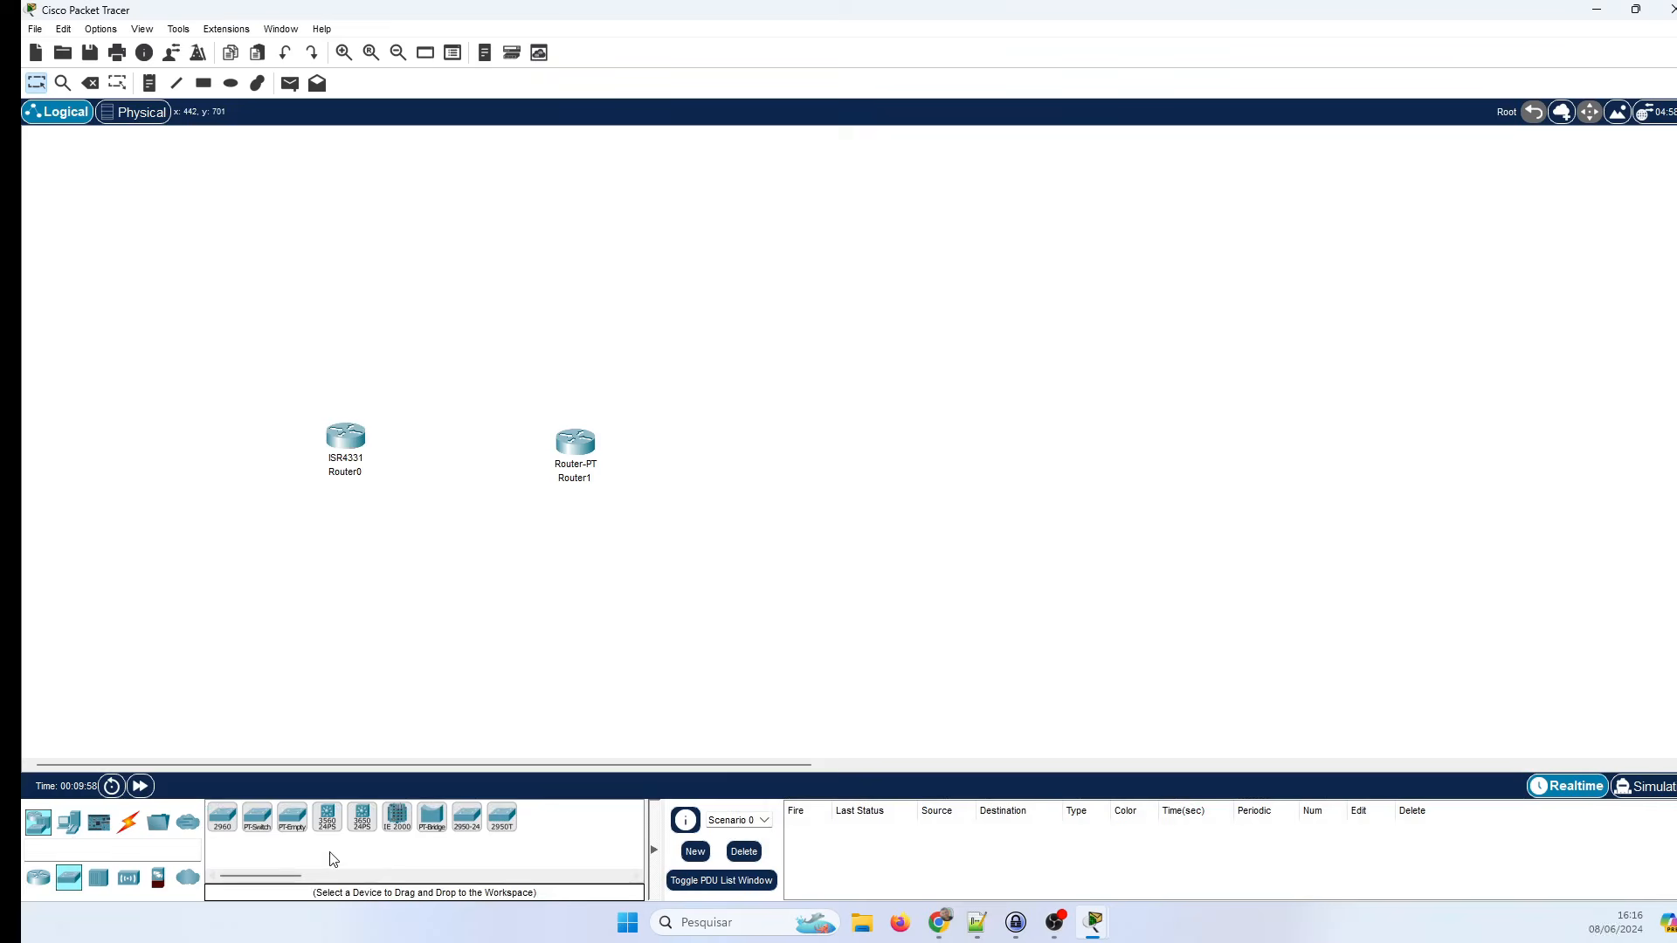
left_click(219, 823)
left_click(384, 638)
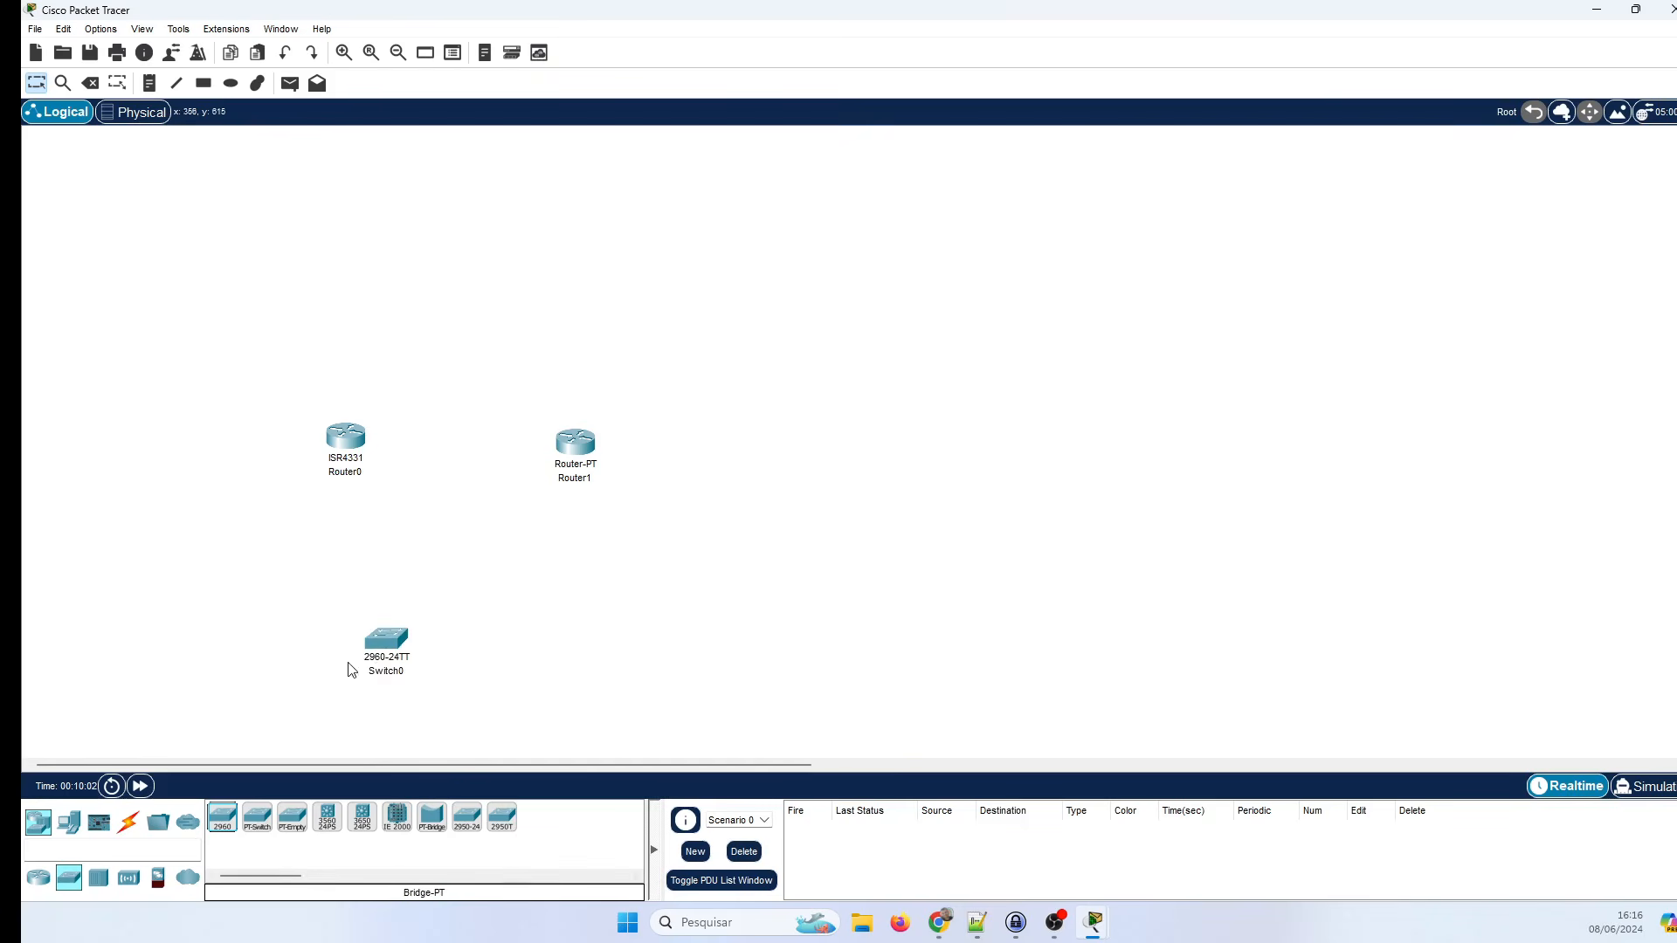
left_click_drag(395, 655, 291, 556)
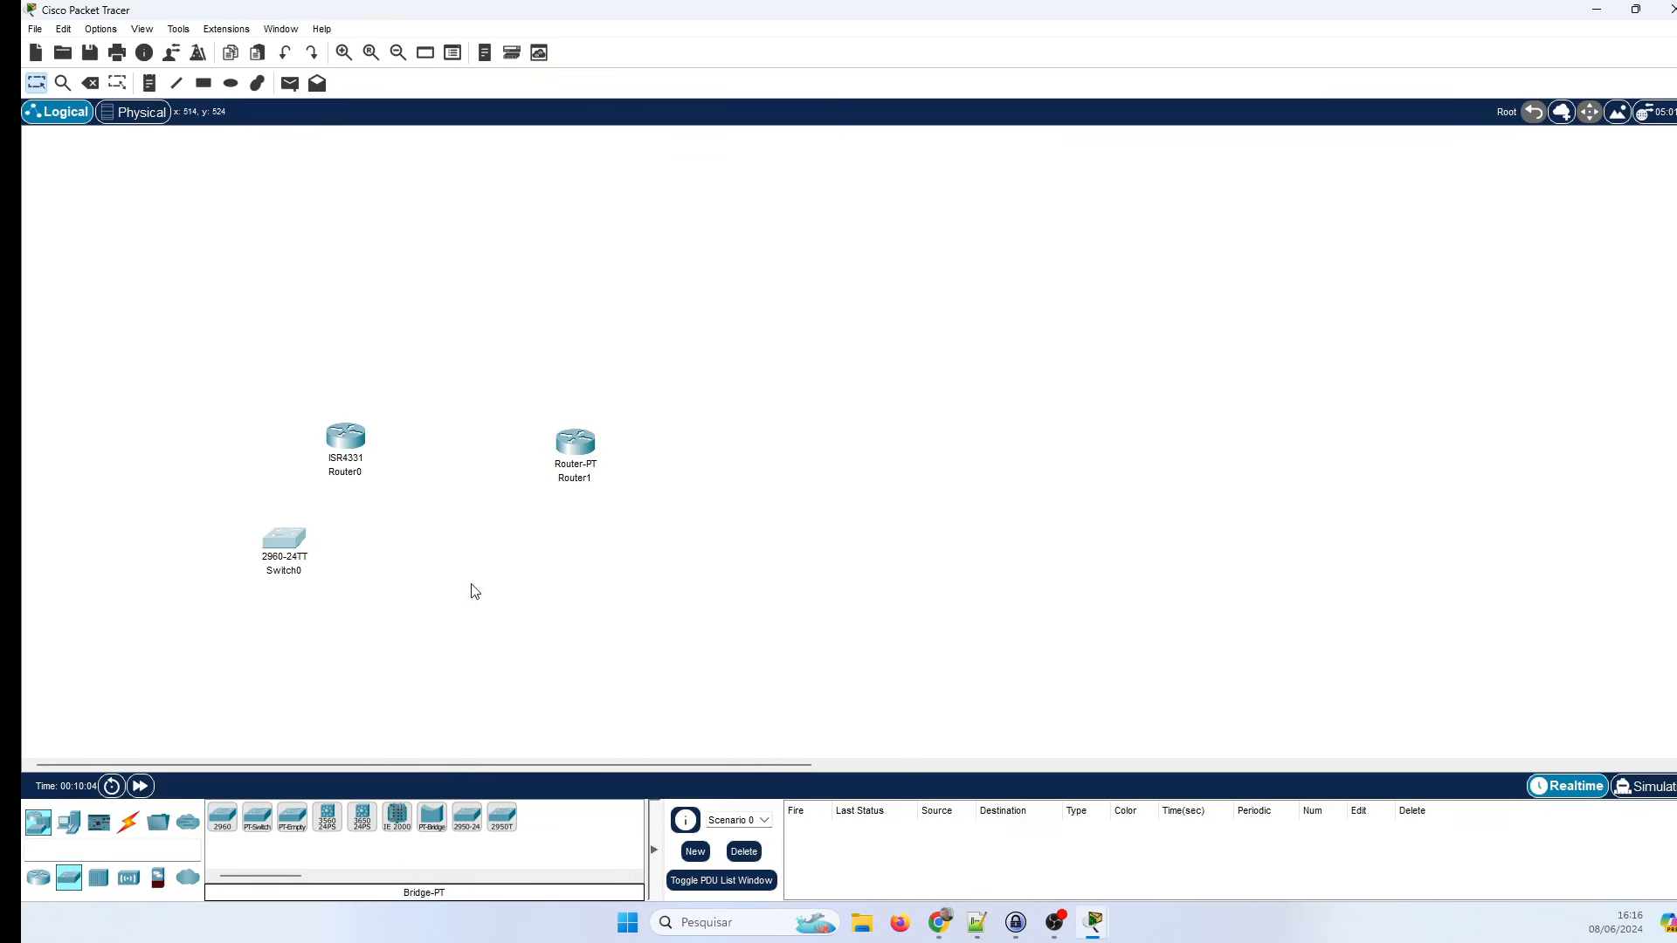
left_click(250, 830)
left_click(404, 606)
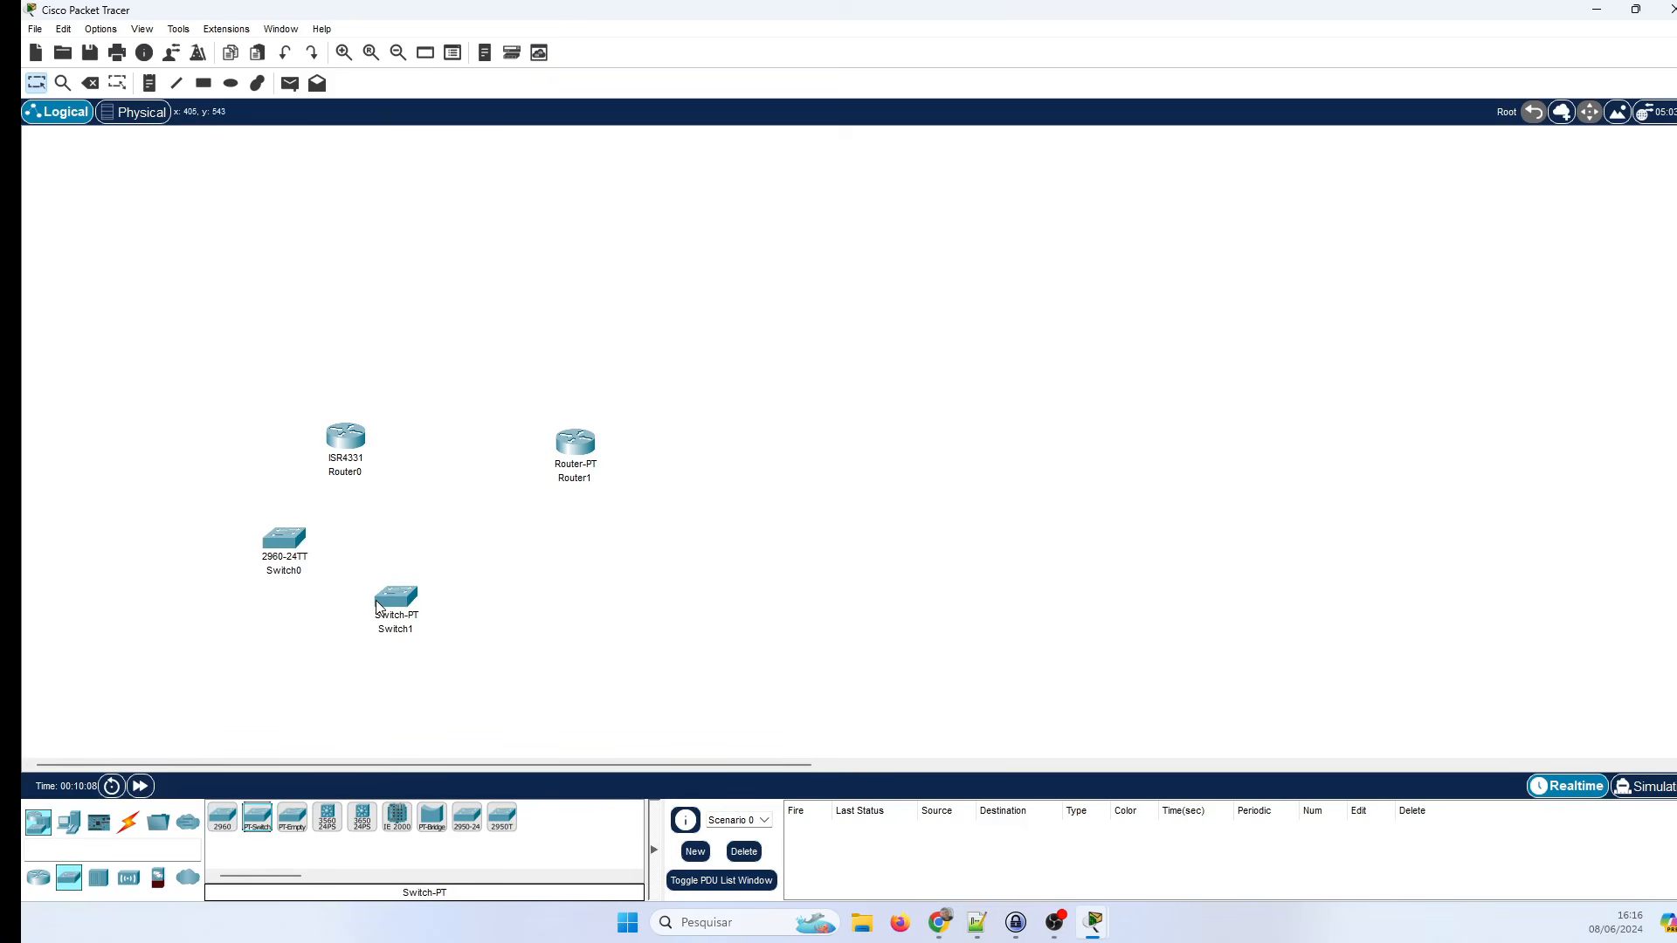
mouse_move(377, 606)
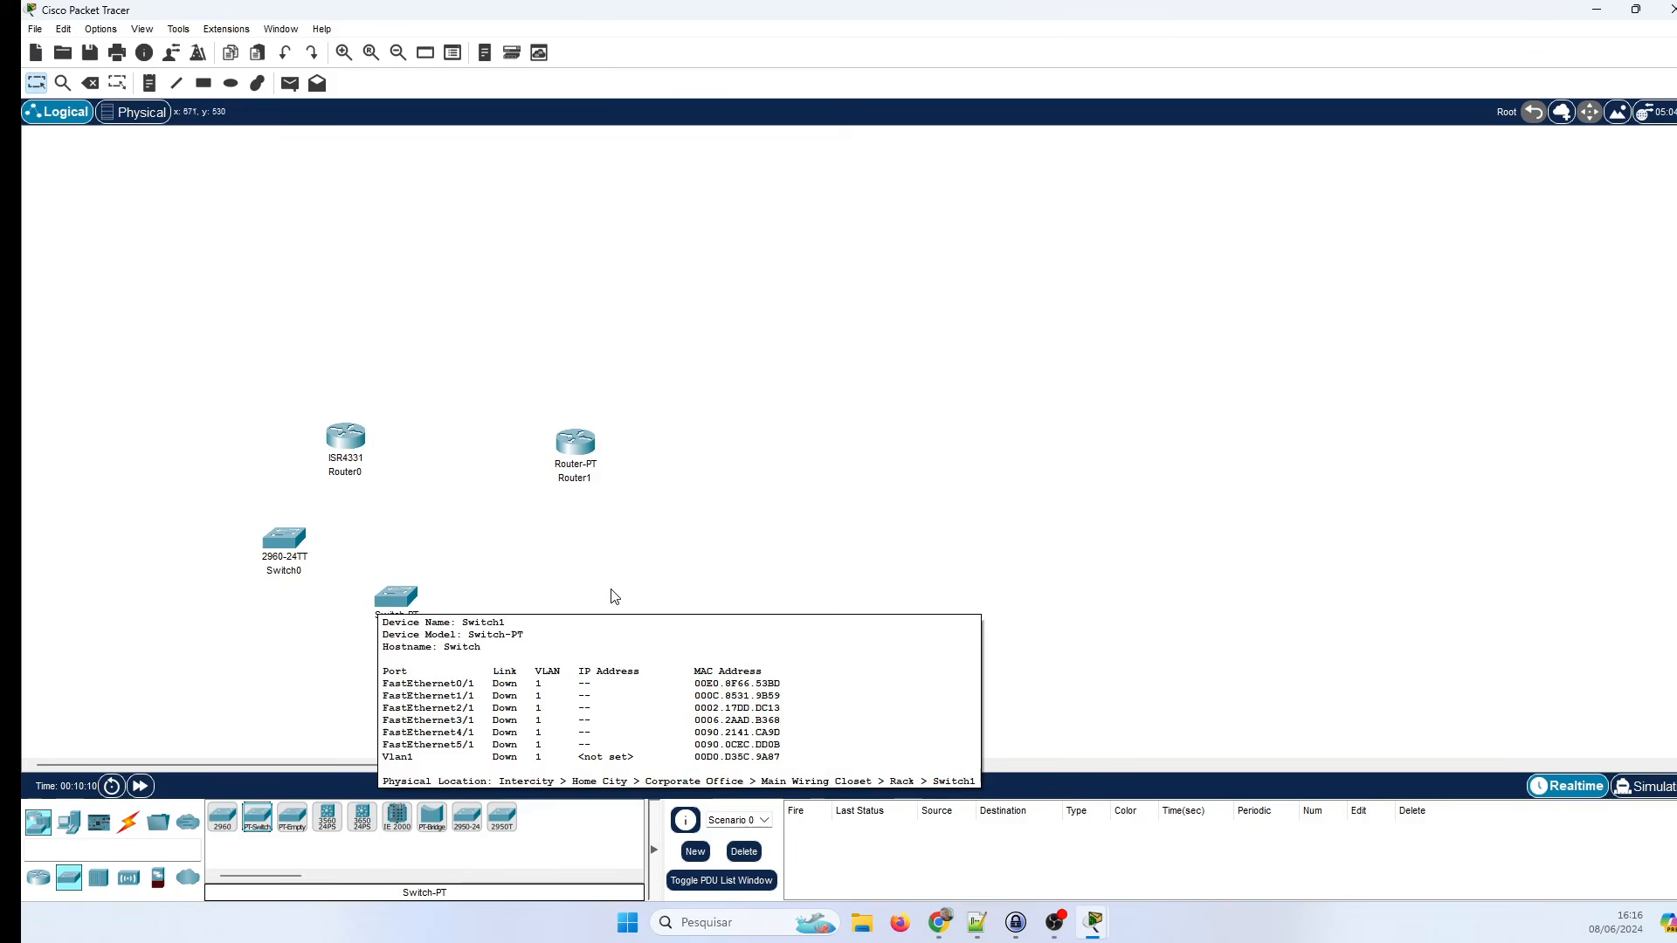
left_click(327, 817)
left_click(554, 633)
left_click_drag(559, 638, 521, 619)
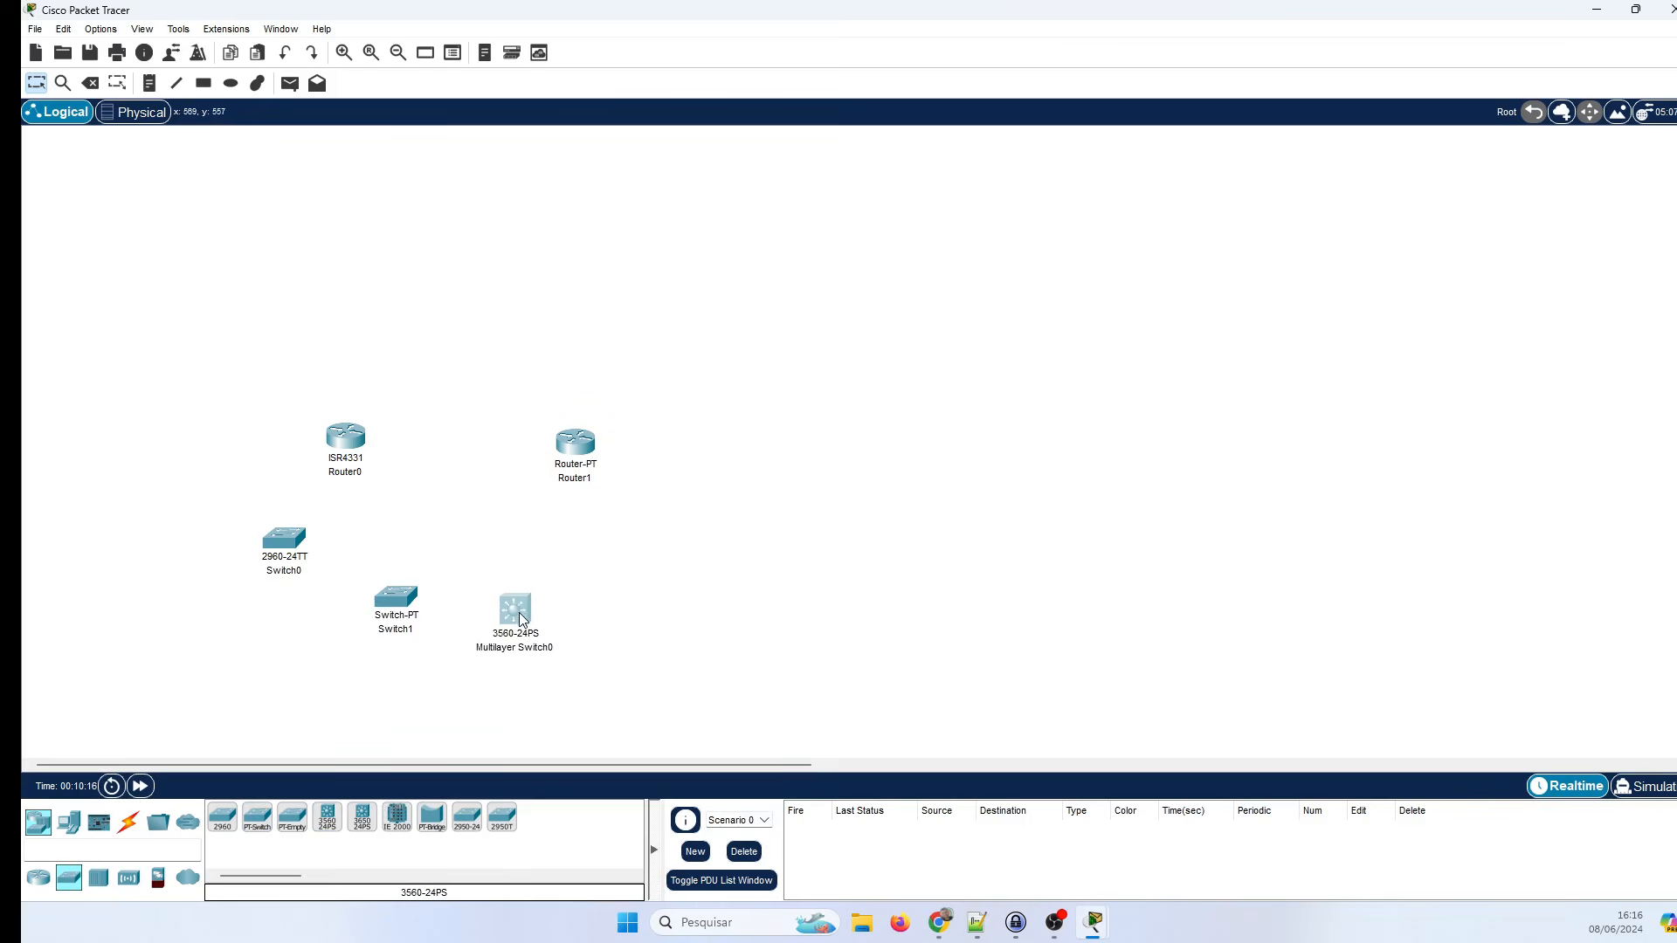
Add a 3650-24PS multilayer switch, an IE-2000, a bridge and a 2950-24 switch.
mouse_move(520, 614)
left_click_drag(361, 821, 612, 609)
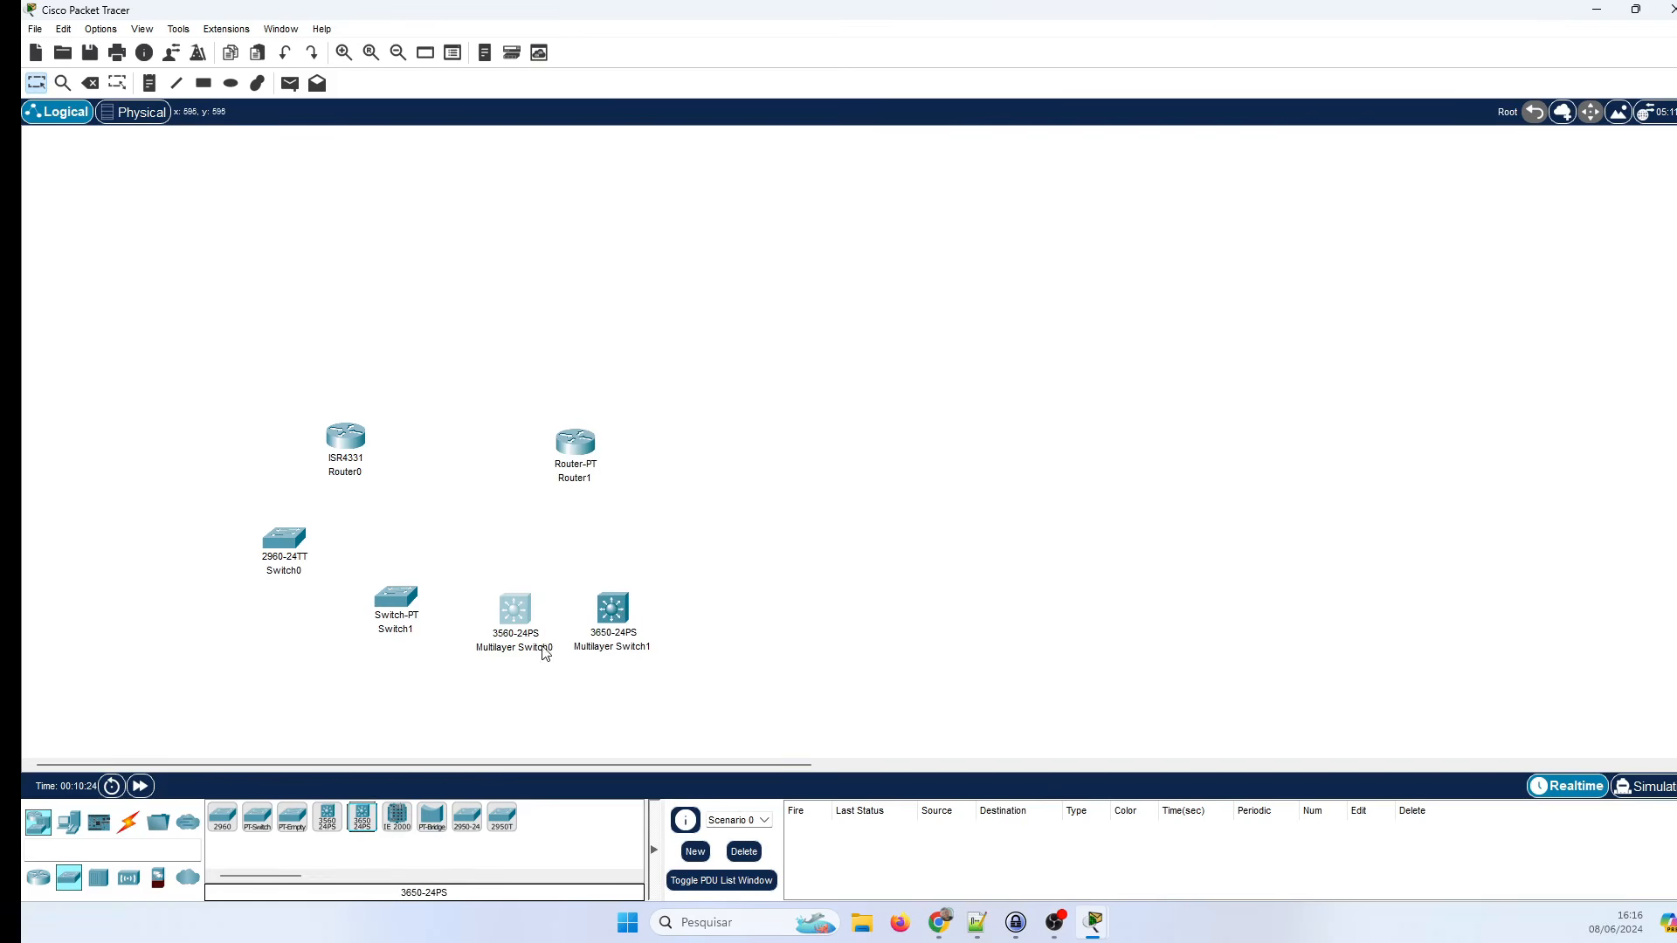
mouse_move(520, 615)
left_click_drag(403, 826, 778, 580)
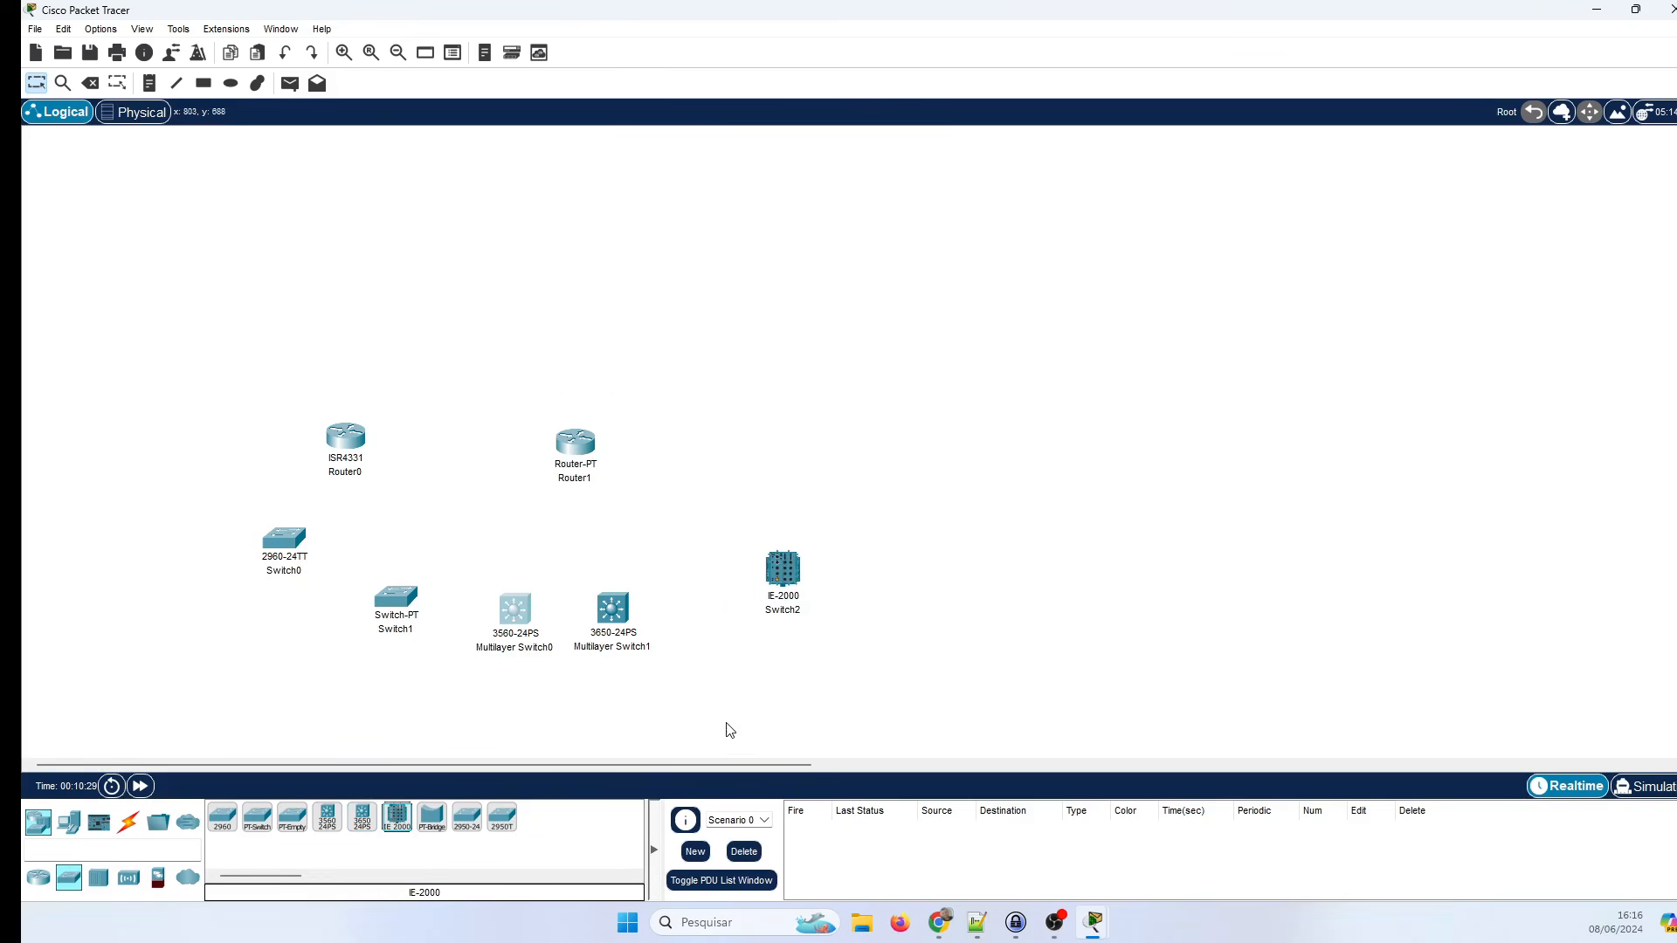
mouse_move(802, 582)
left_click_drag(432, 821, 906, 425)
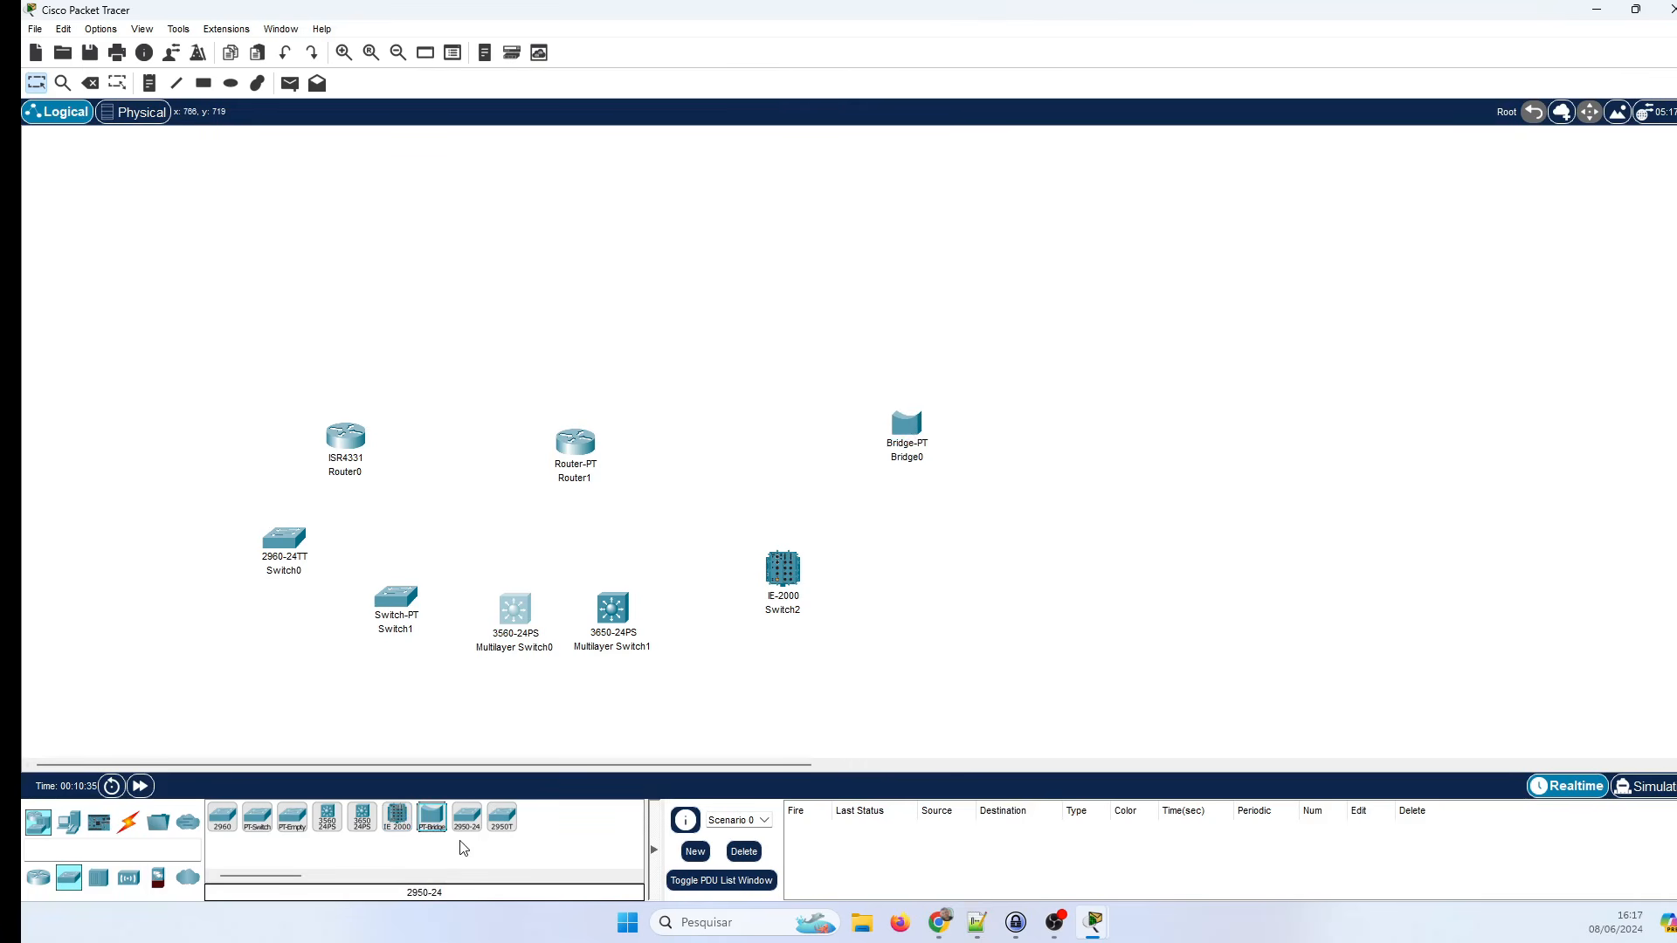
left_click_drag(456, 829, 854, 660)
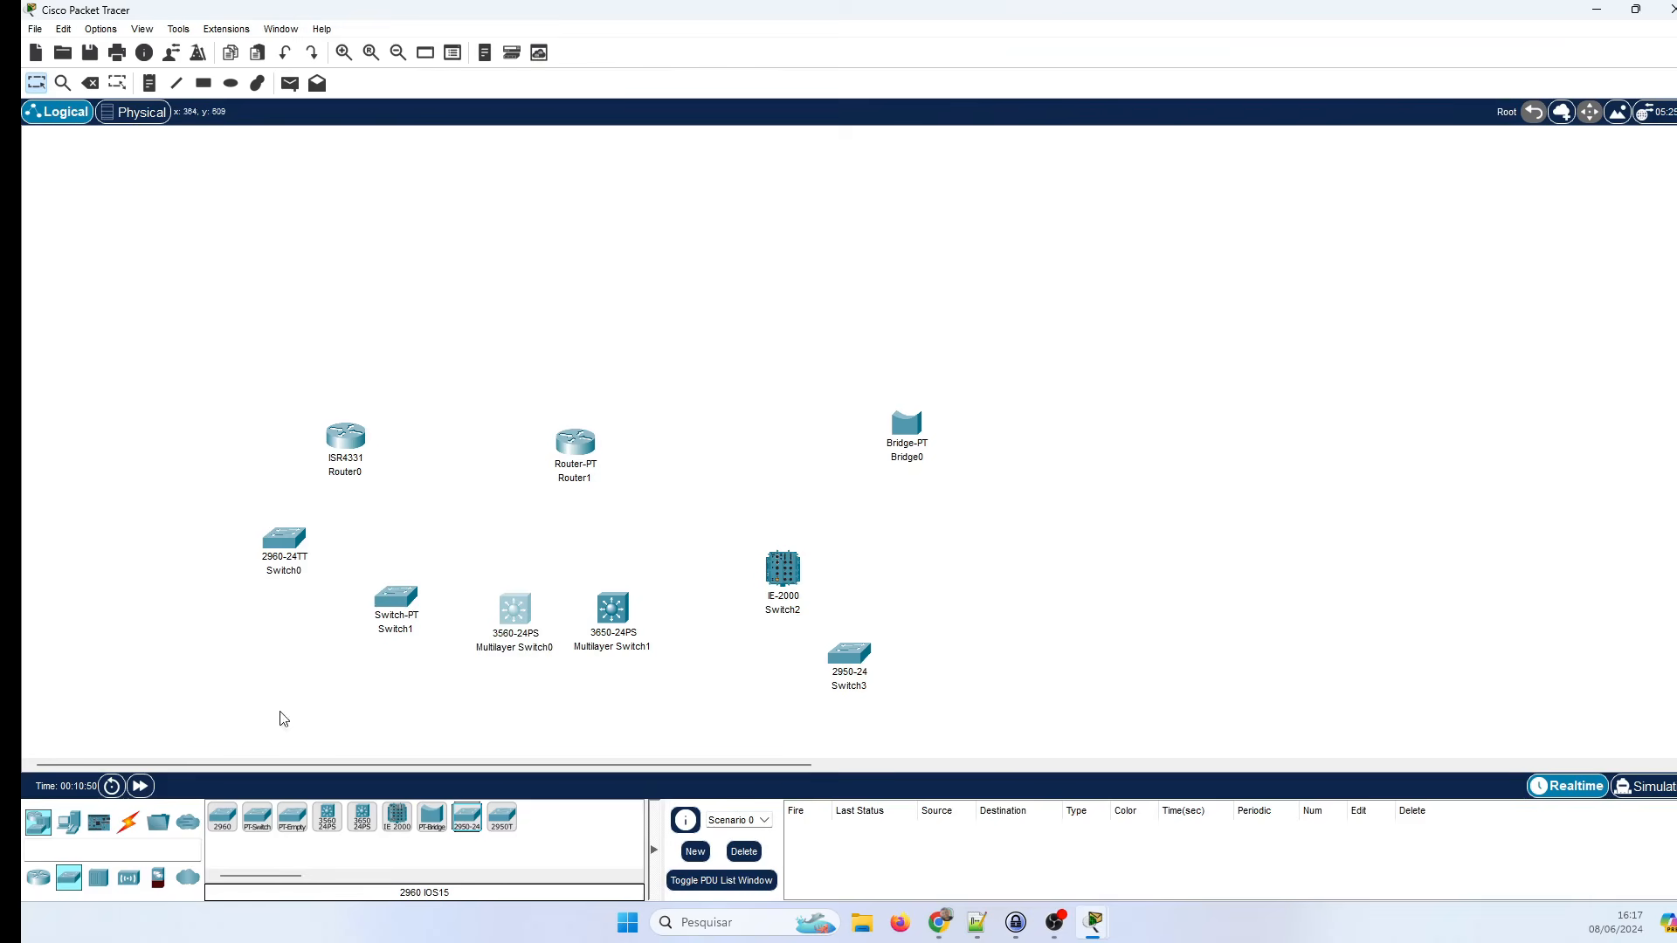
From the Hubs category, place a PT-Repeater and a Coaxial Splitter at the canvas's lower left.
left_click(93, 884)
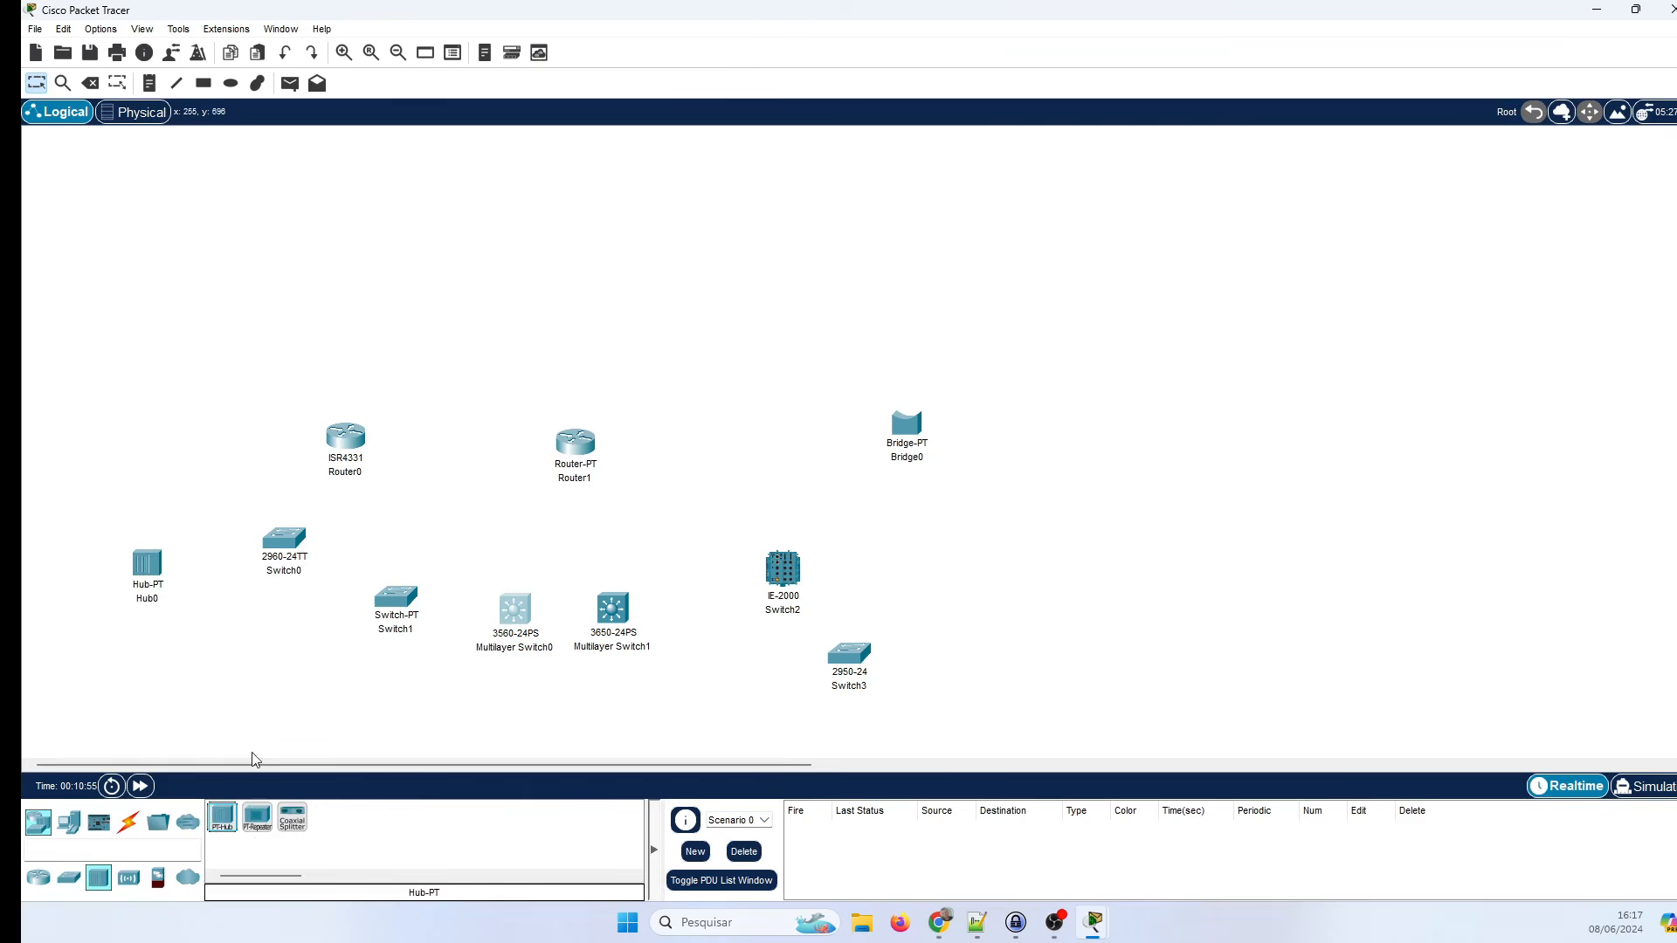
left_click(257, 817)
left_click(234, 632)
left_click(292, 817)
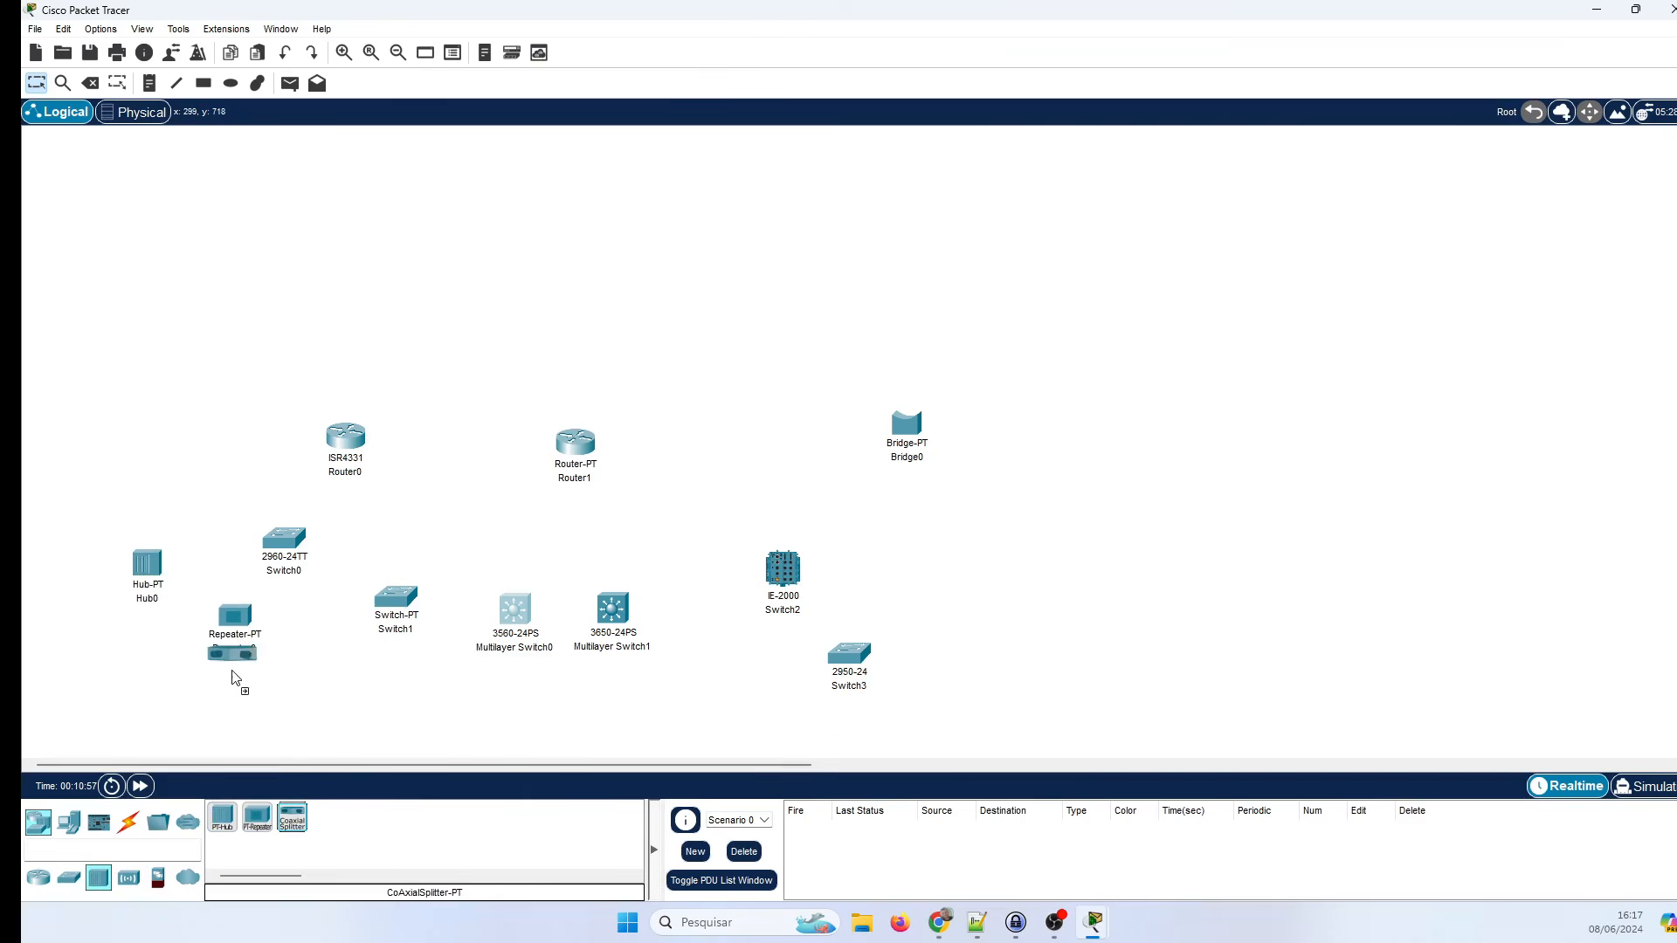
left_click(120, 697)
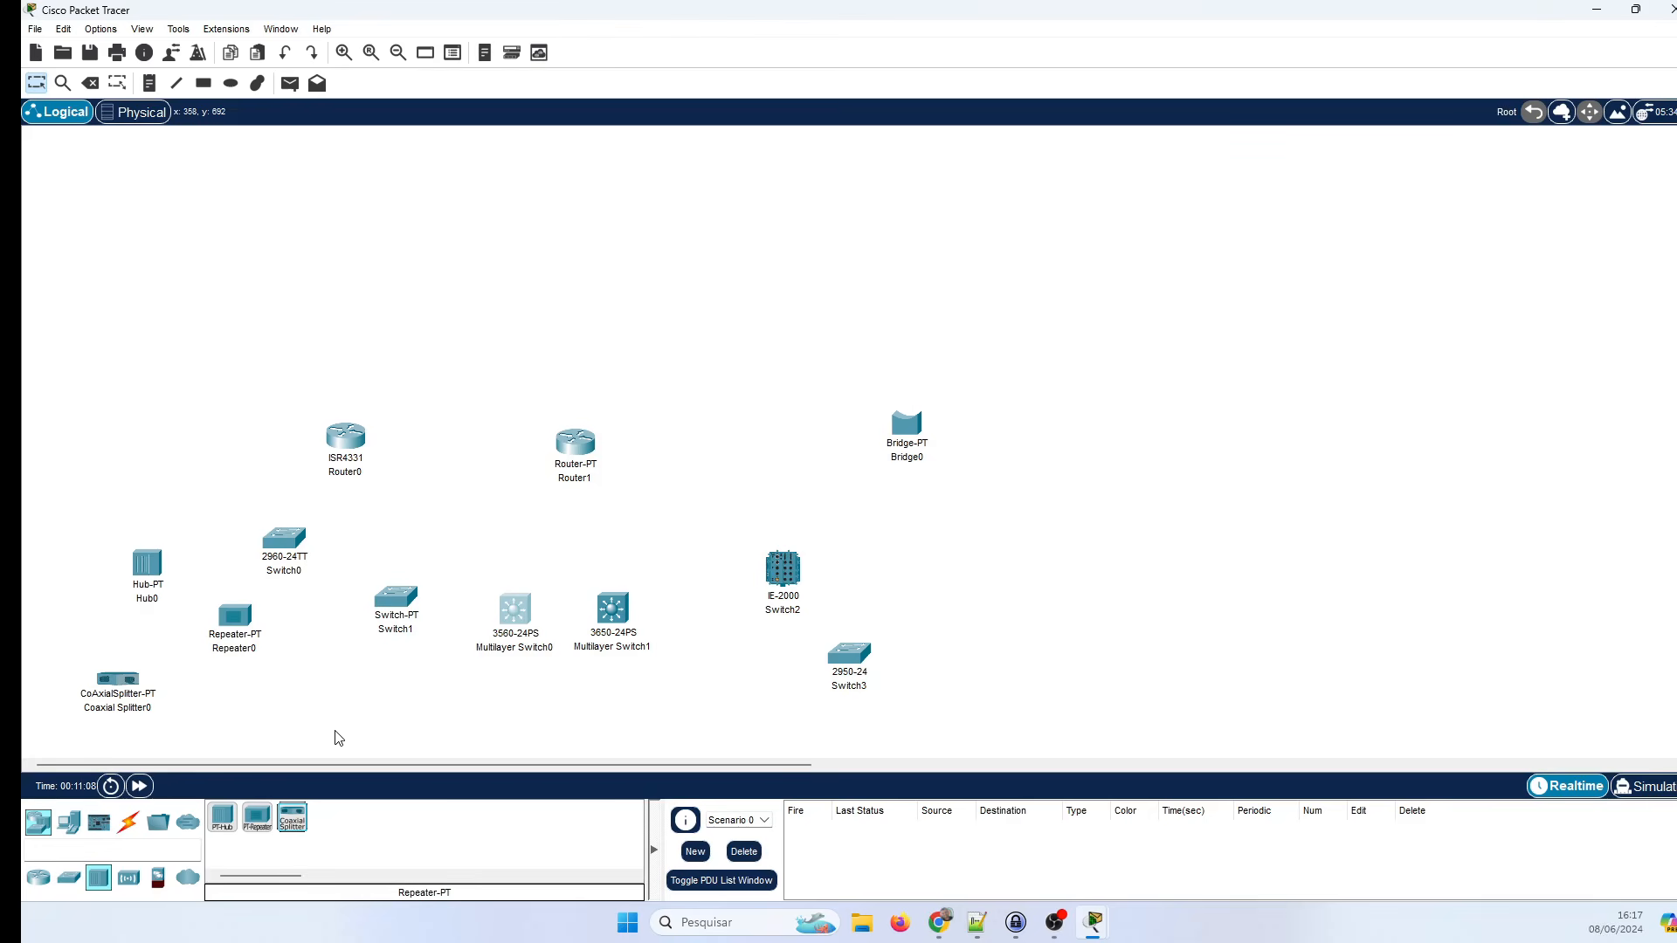
left_click(128, 877)
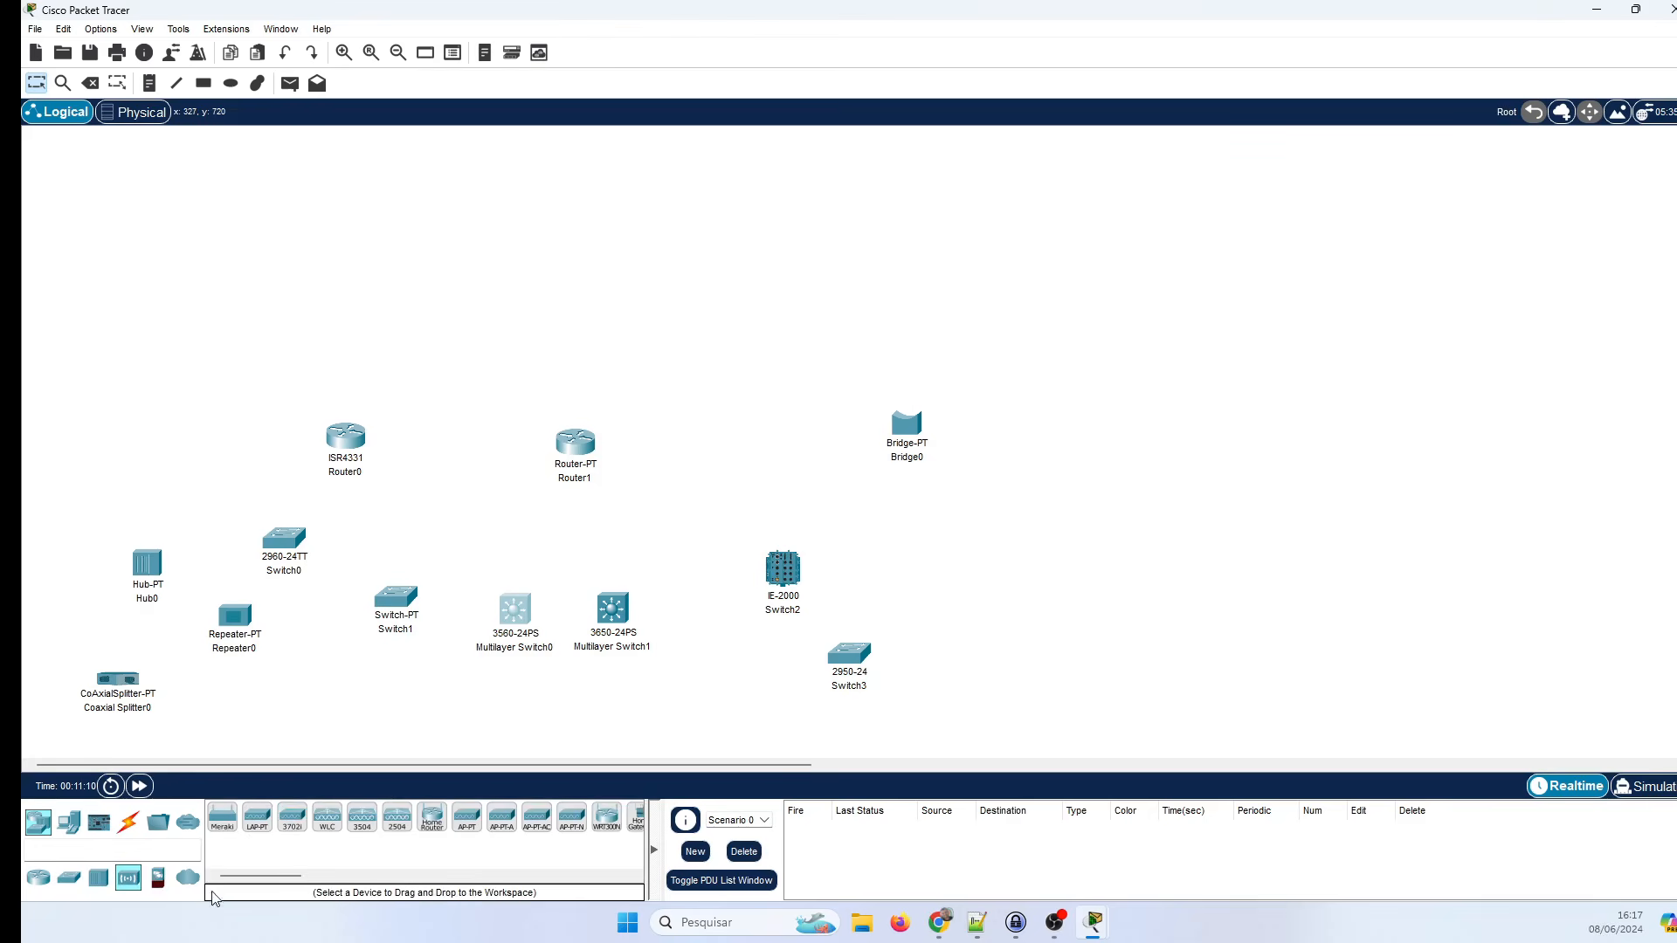
Place a Meraki-MX65W, LAP-PT and 3702i access points, and WLC-PT, WLC-3504, WLC-2504 controllers.
left_click_drag(223, 818, 775, 263)
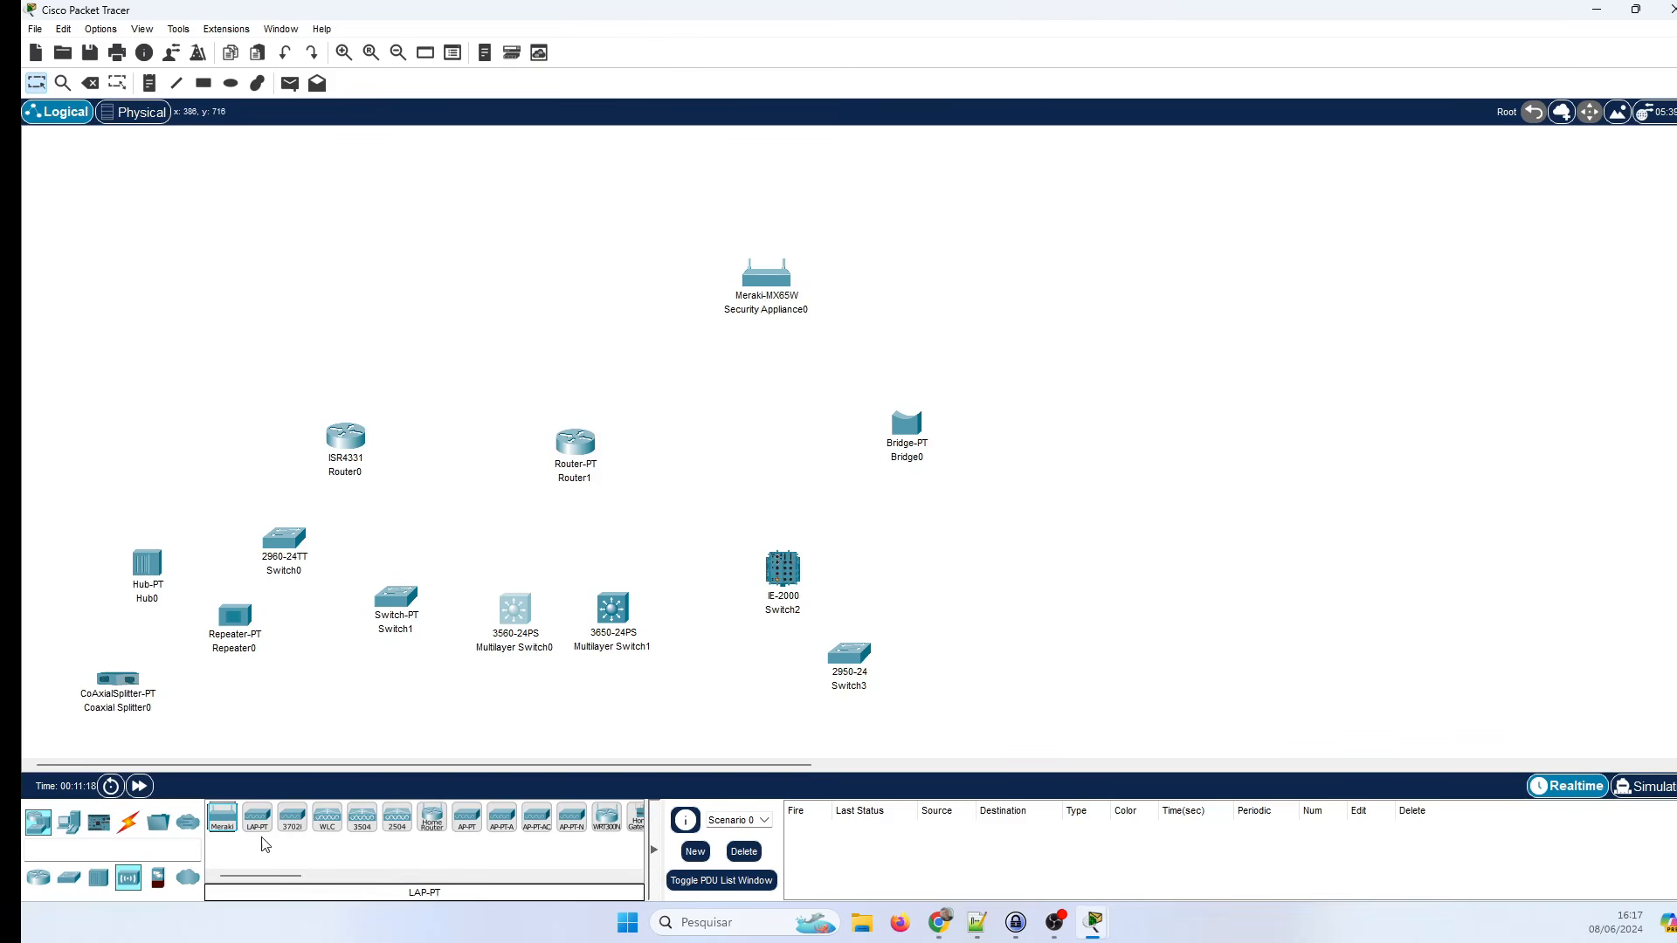
left_click_drag(256, 820, 566, 354)
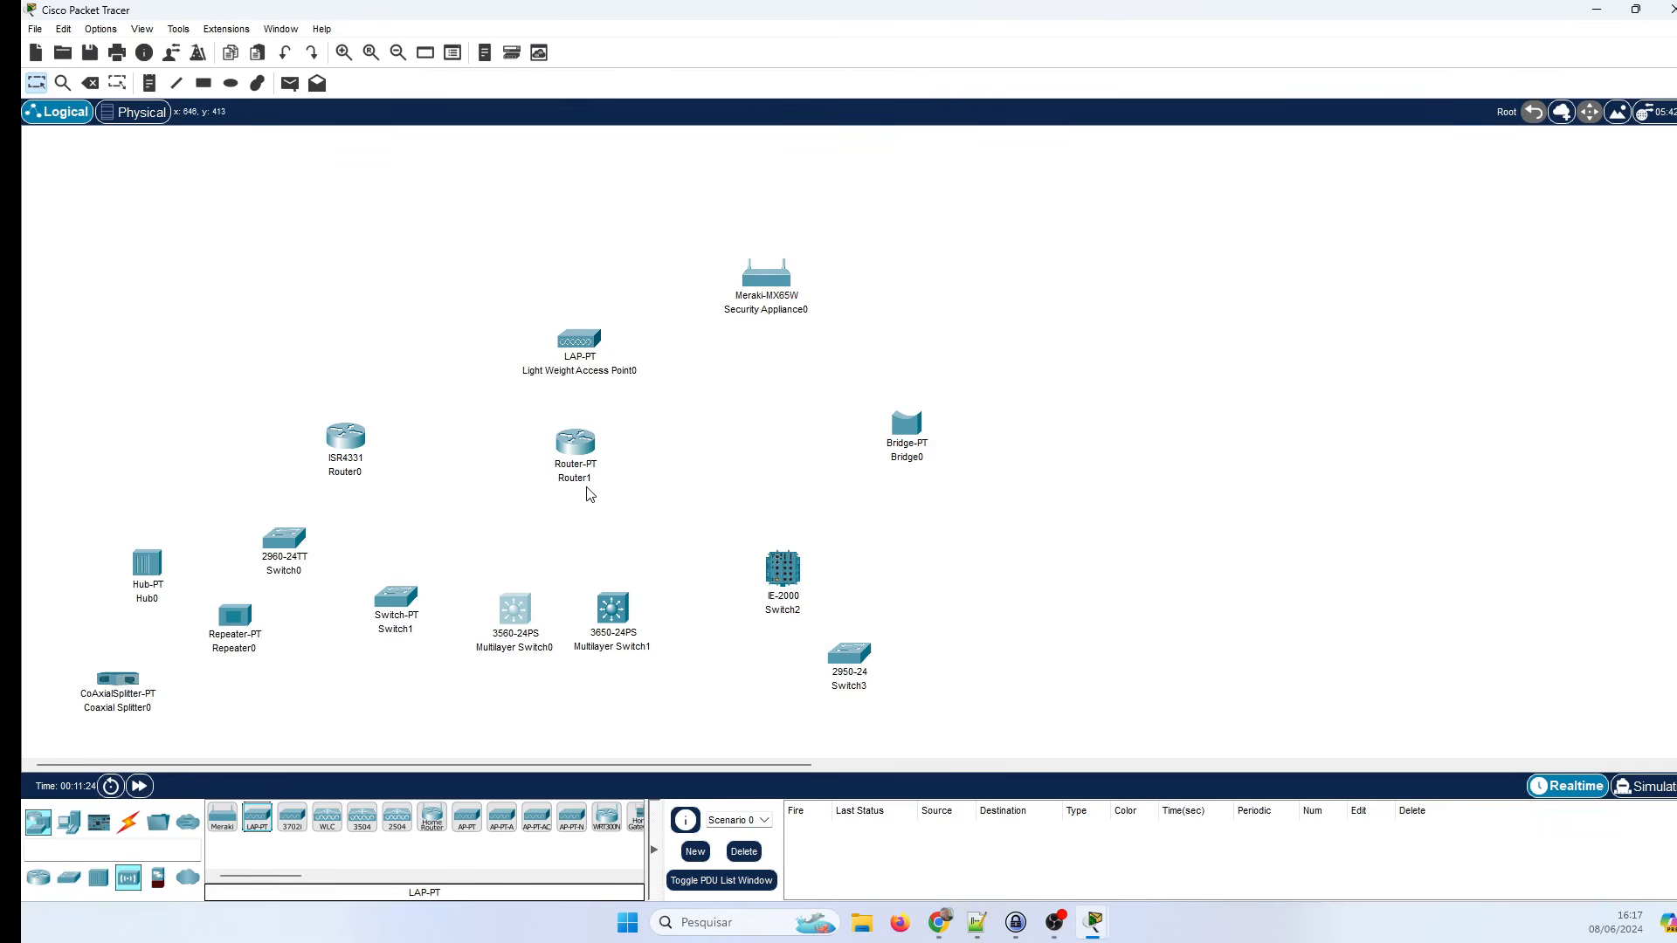
left_click_drag(292, 820, 566, 253)
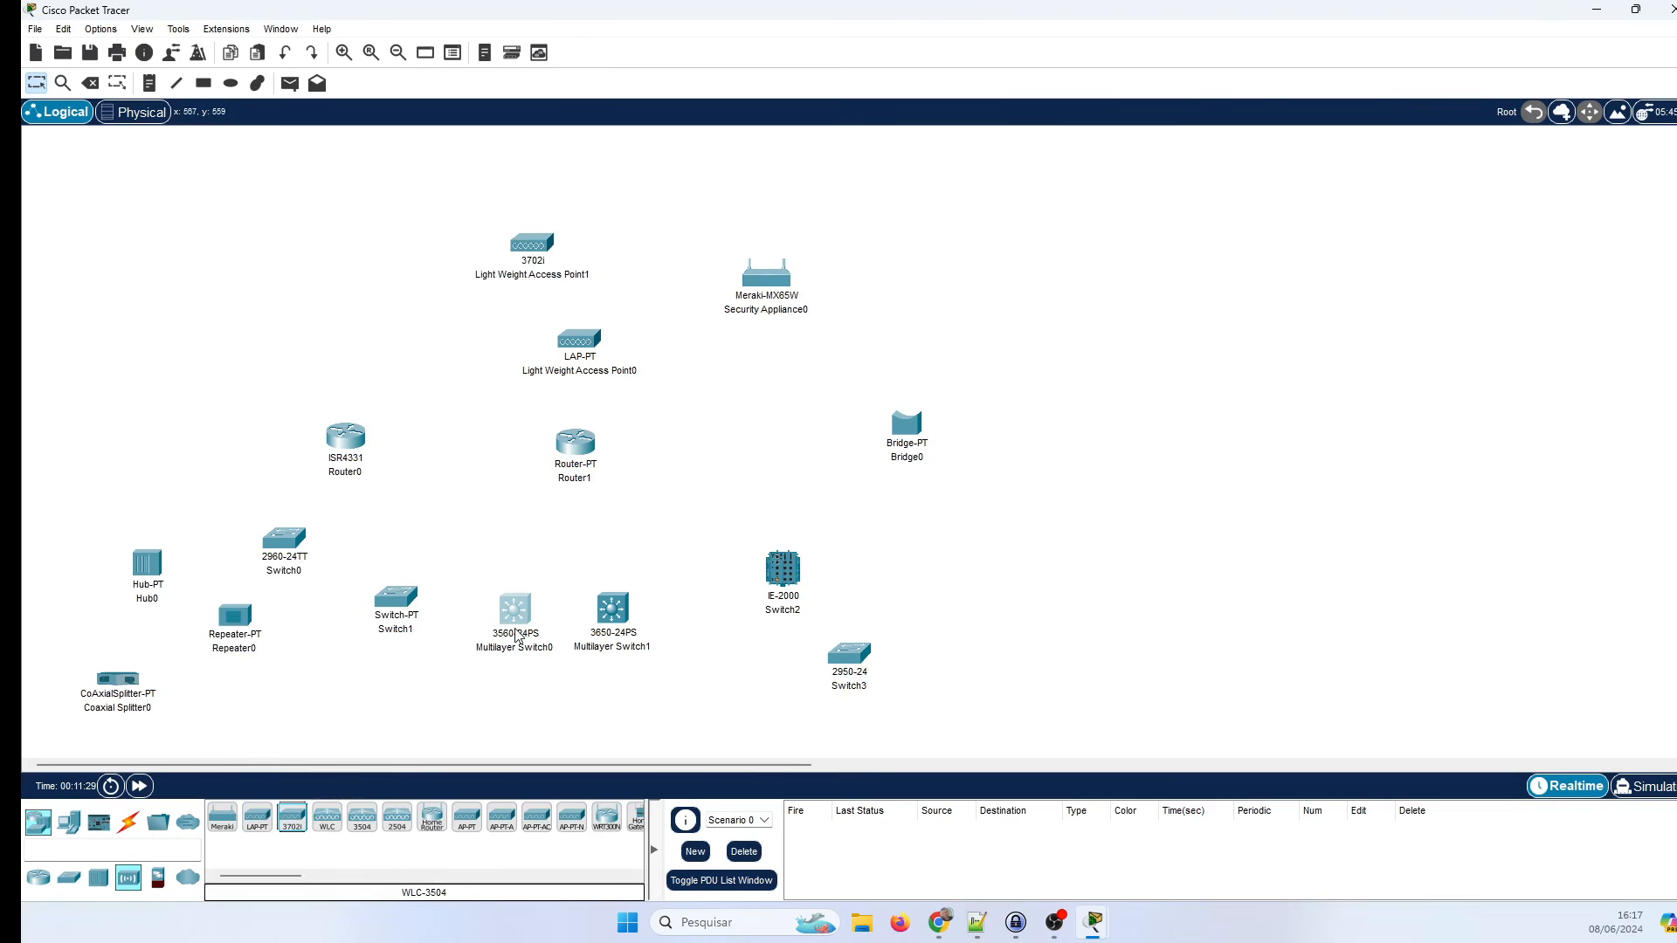
left_click_drag(324, 828, 393, 299)
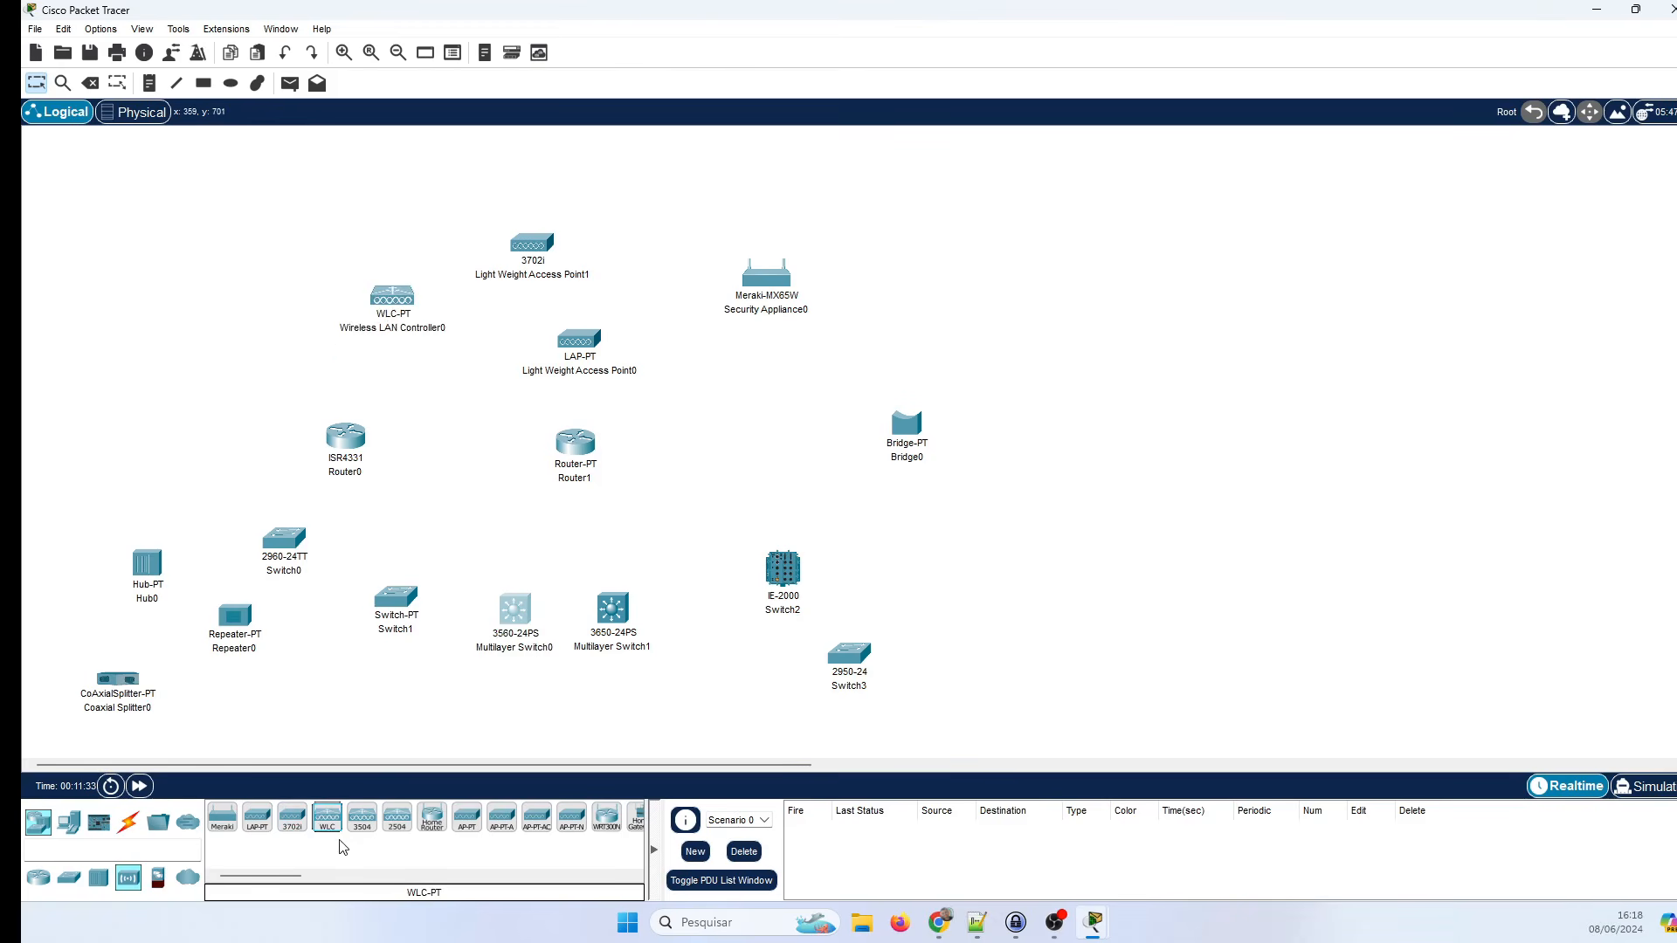
left_click_drag(361, 821, 207, 319)
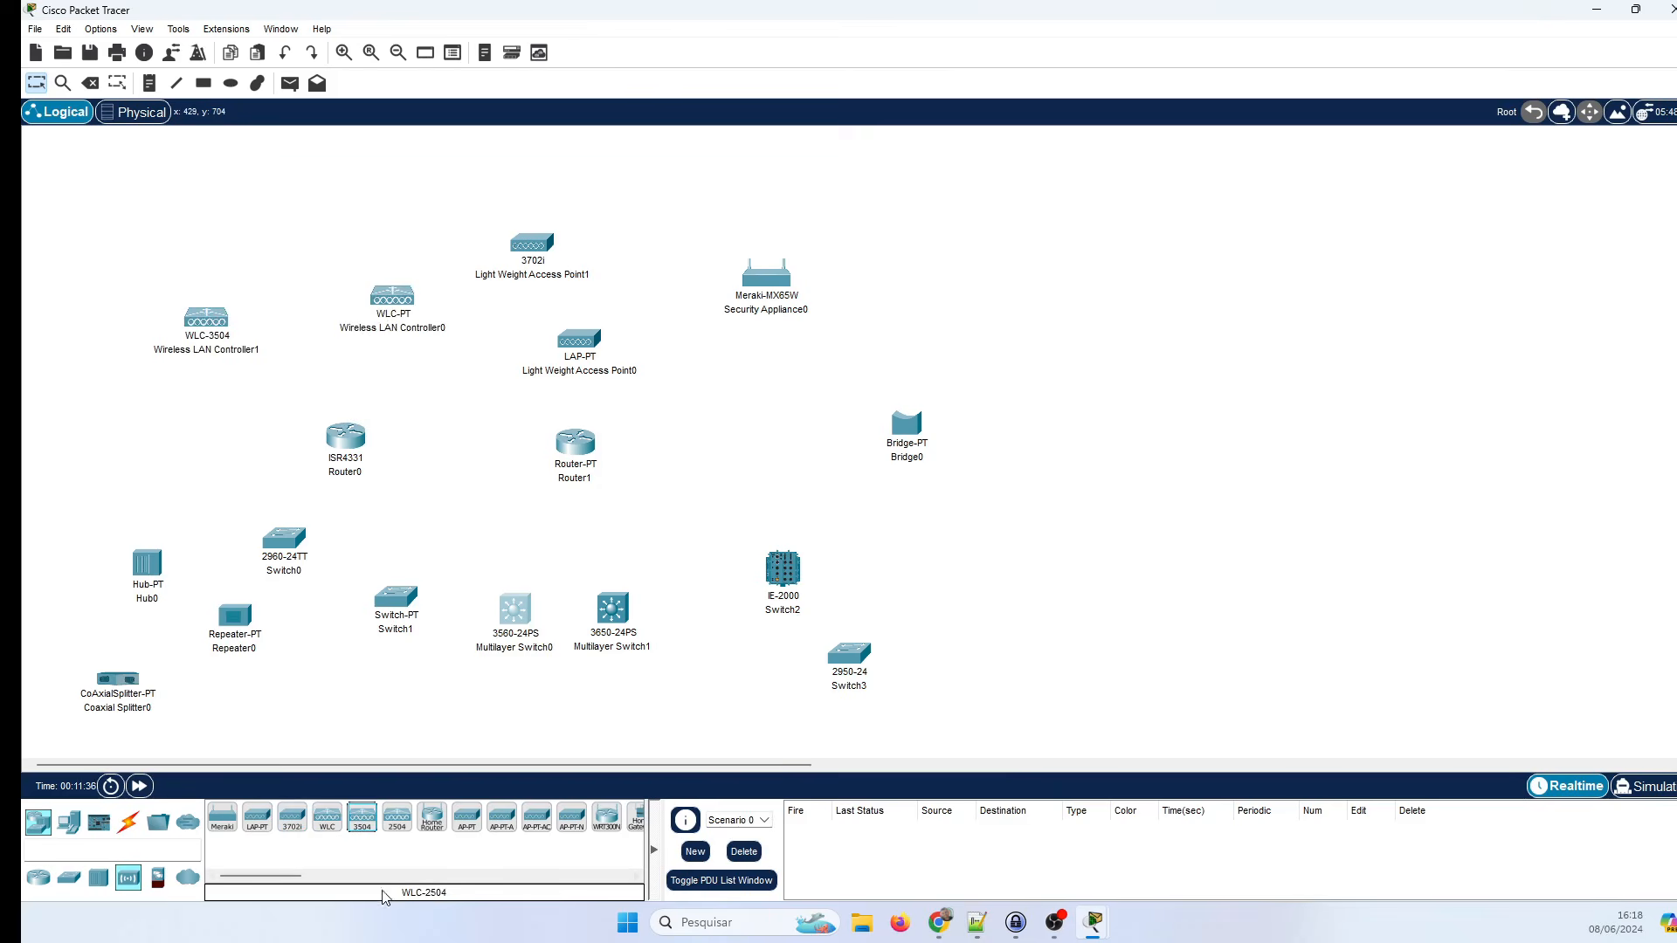
left_click_drag(397, 819, 278, 253)
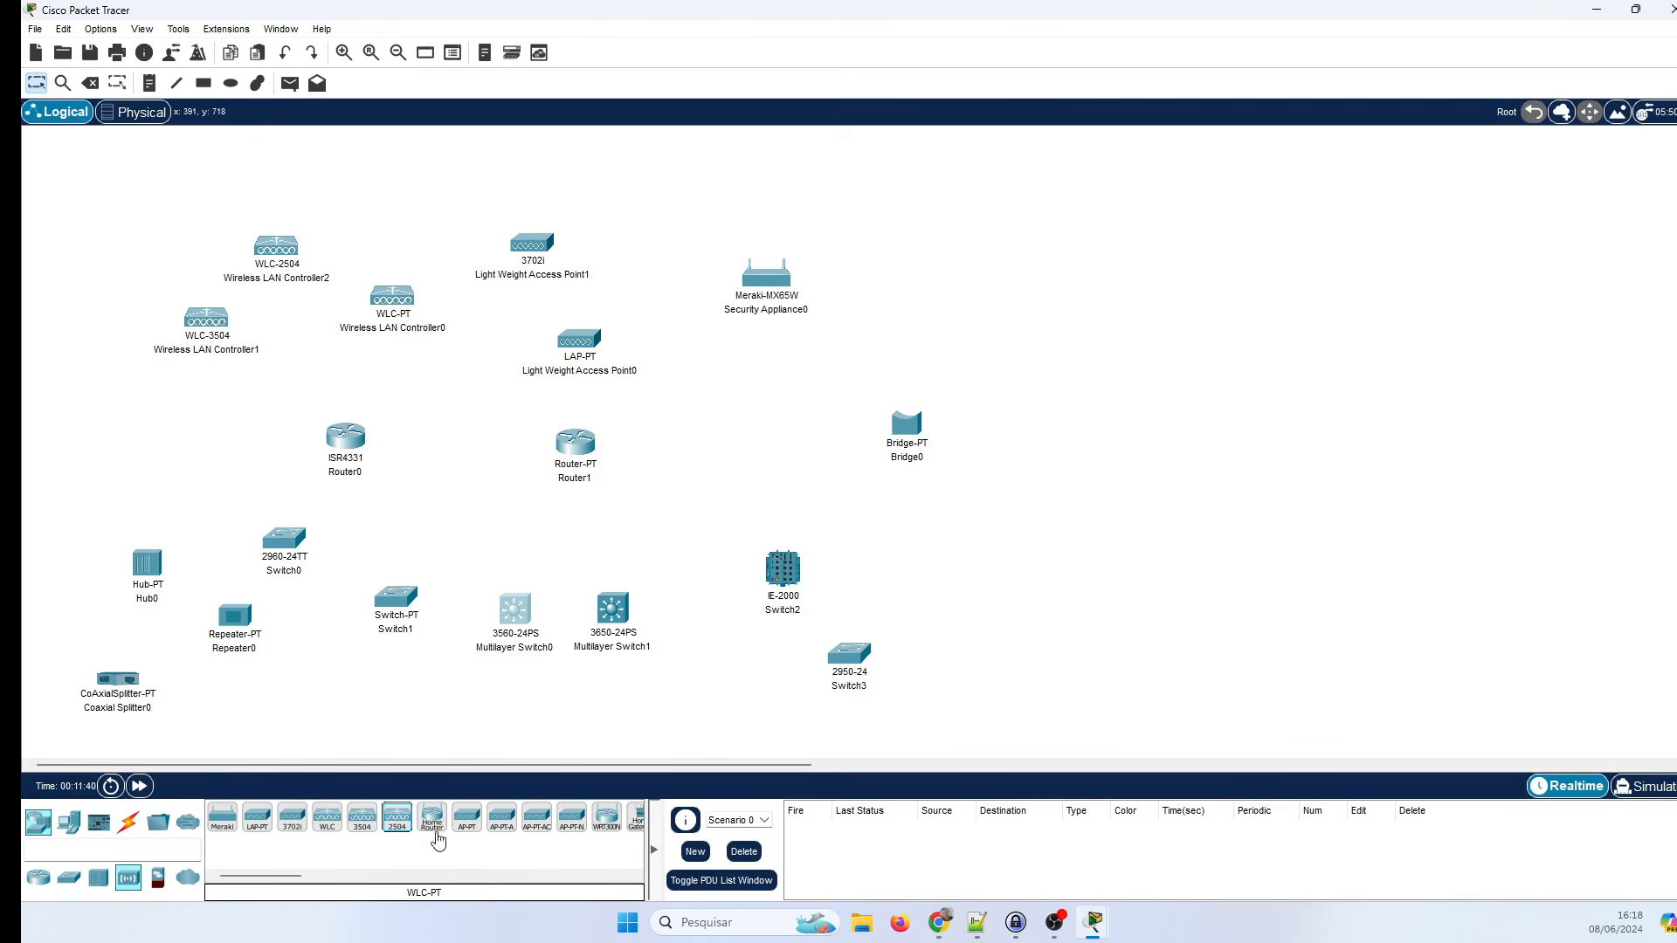
Add a home wireless router, a DLC100 home gateway, a central office server and a cell tower.
left_click_drag(435, 830, 901, 374)
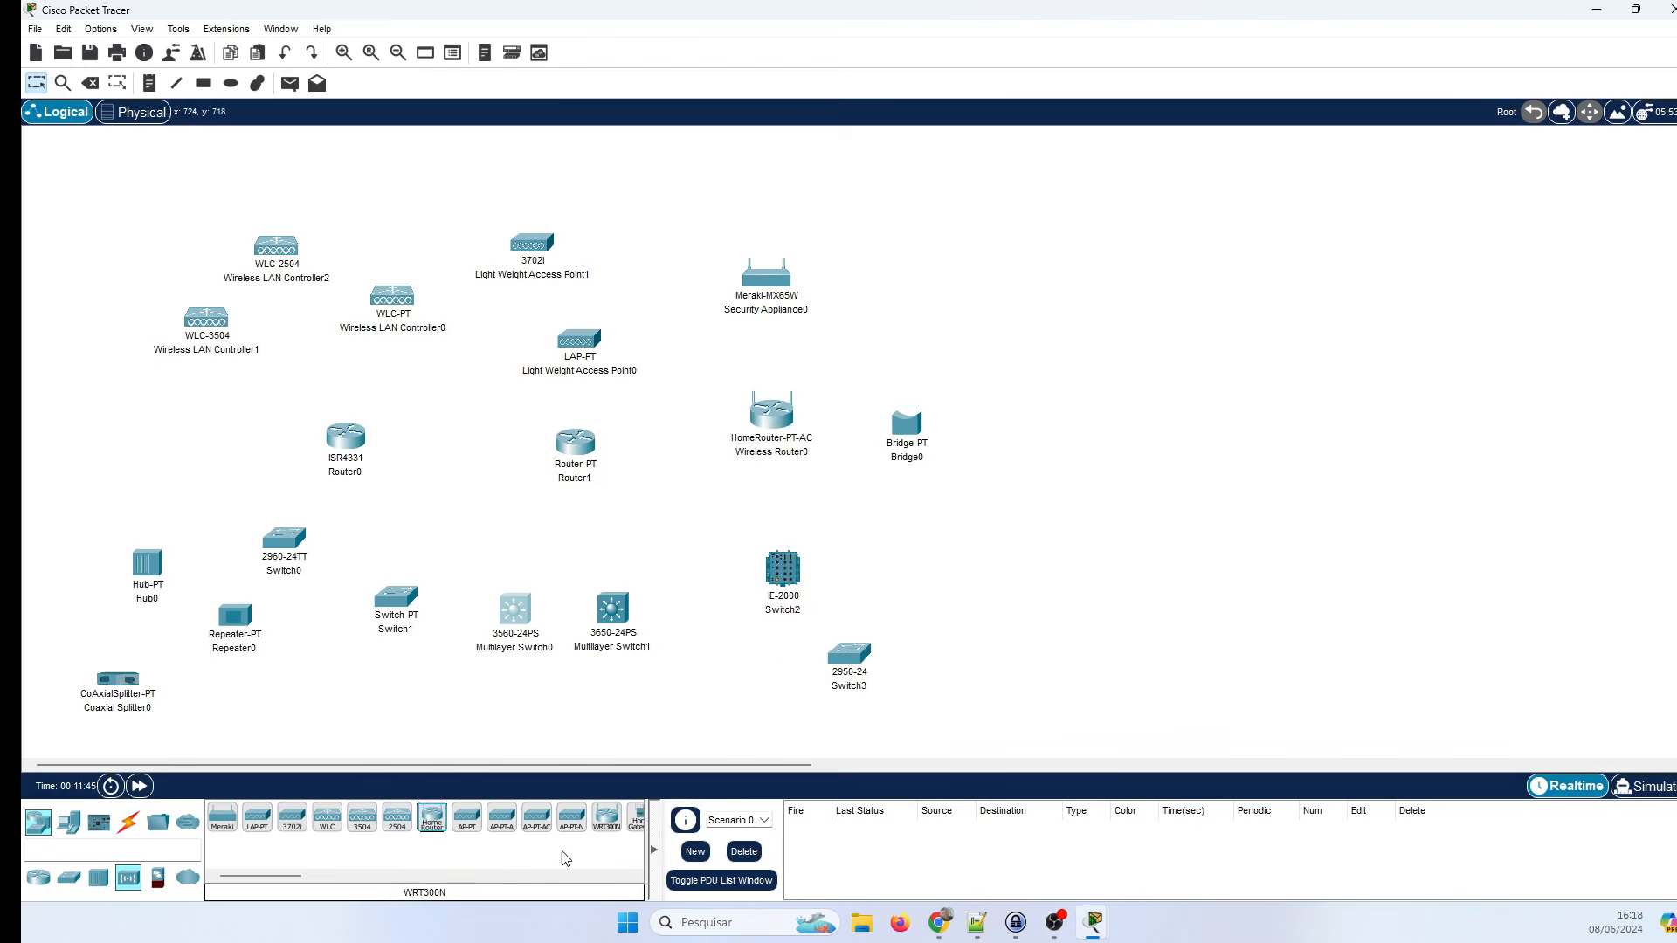
left_click_drag(296, 880, 320, 883)
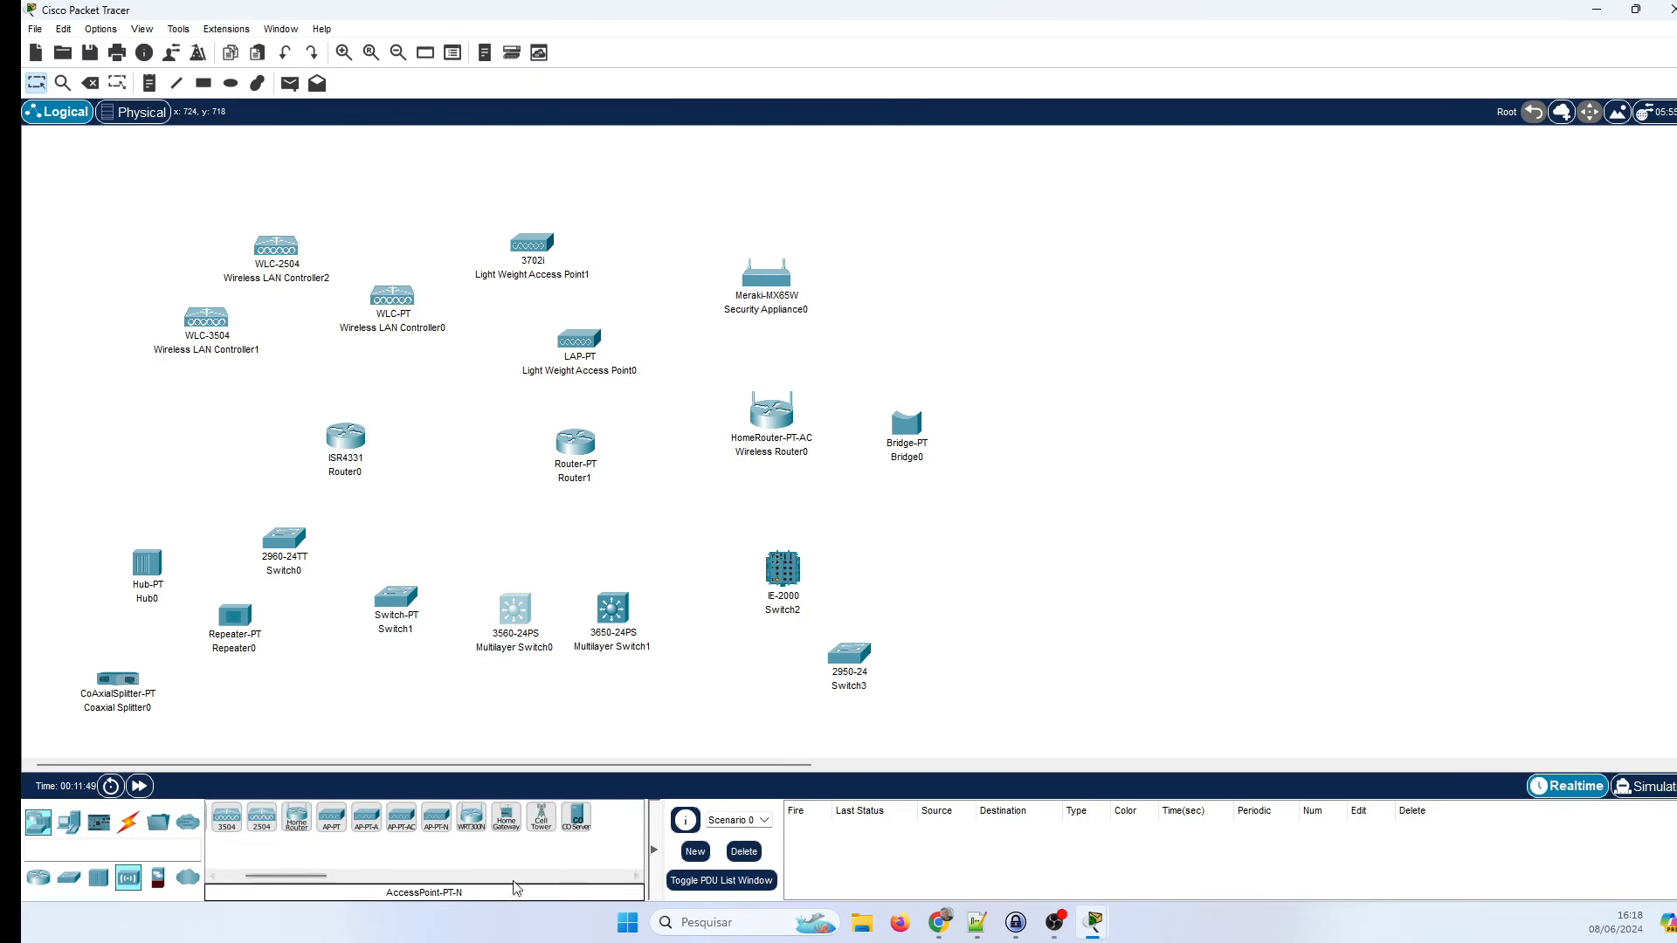
left_click_drag(507, 818, 1009, 269)
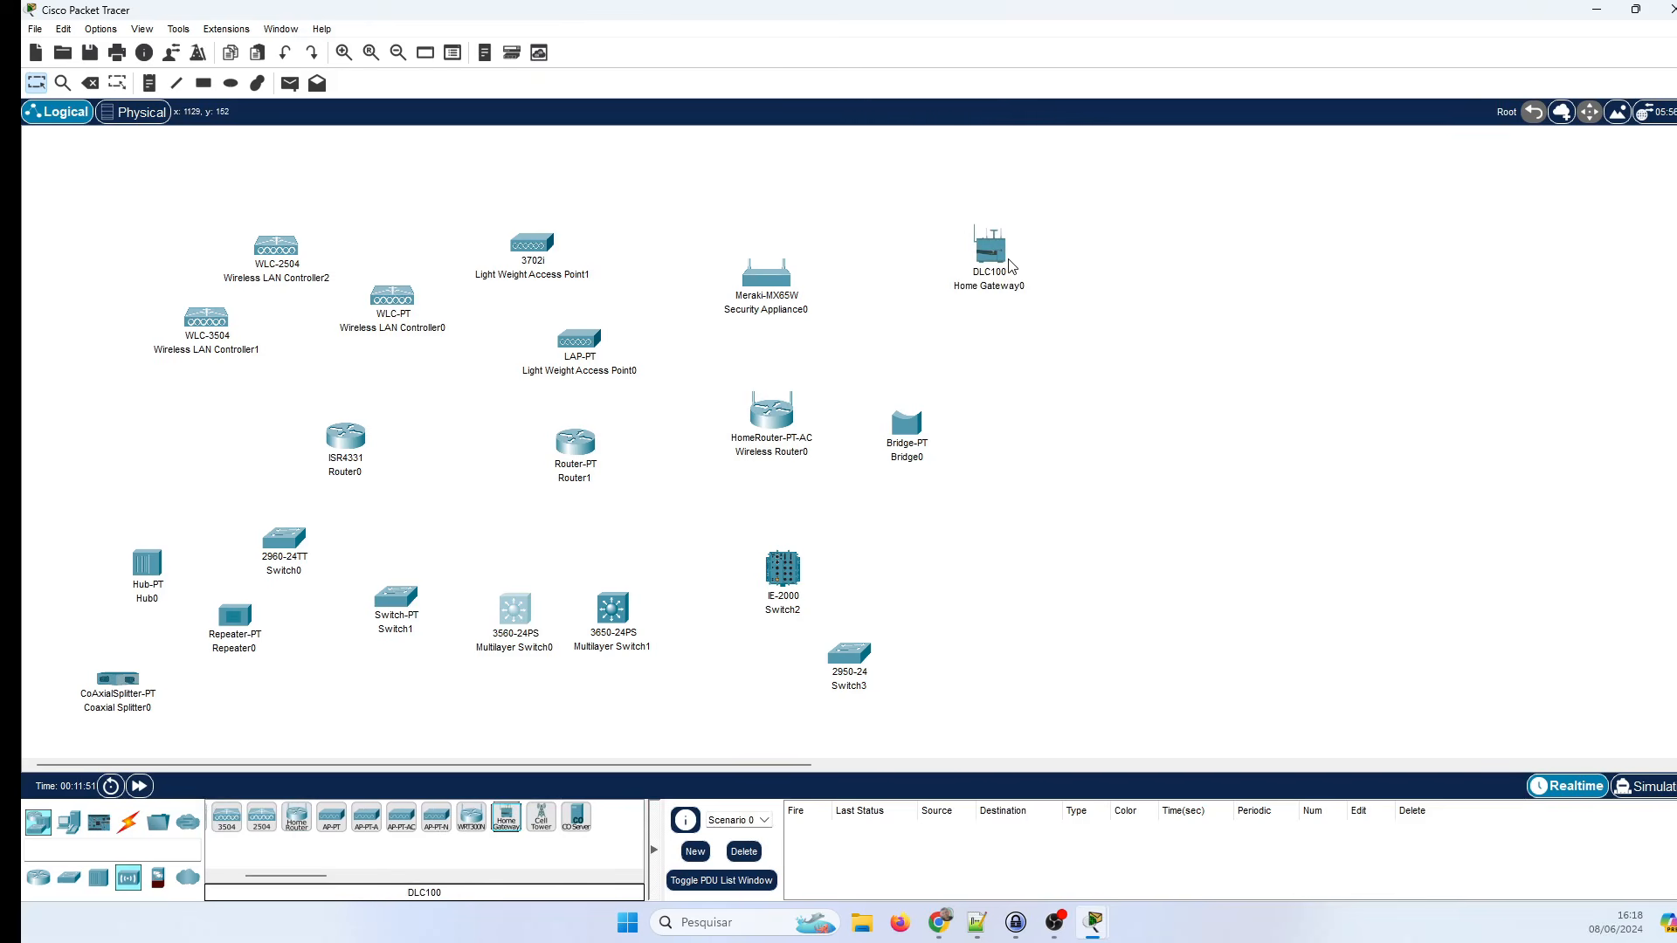
left_click_drag(577, 819, 1111, 490)
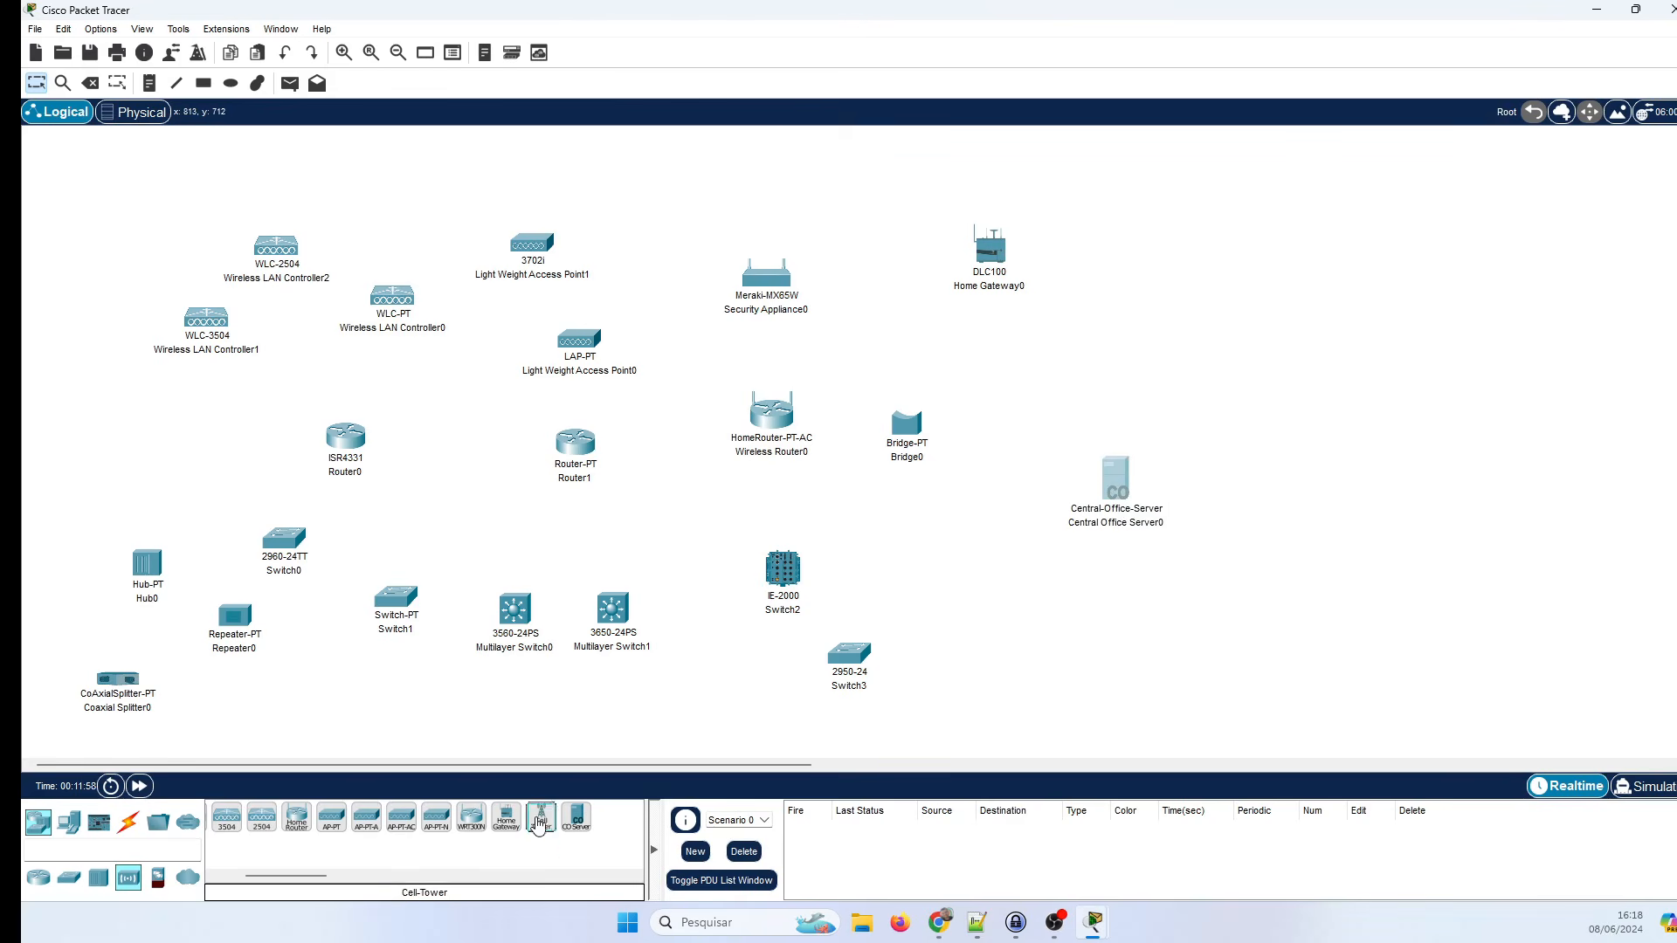
left_click_drag(1034, 572, 1019, 598)
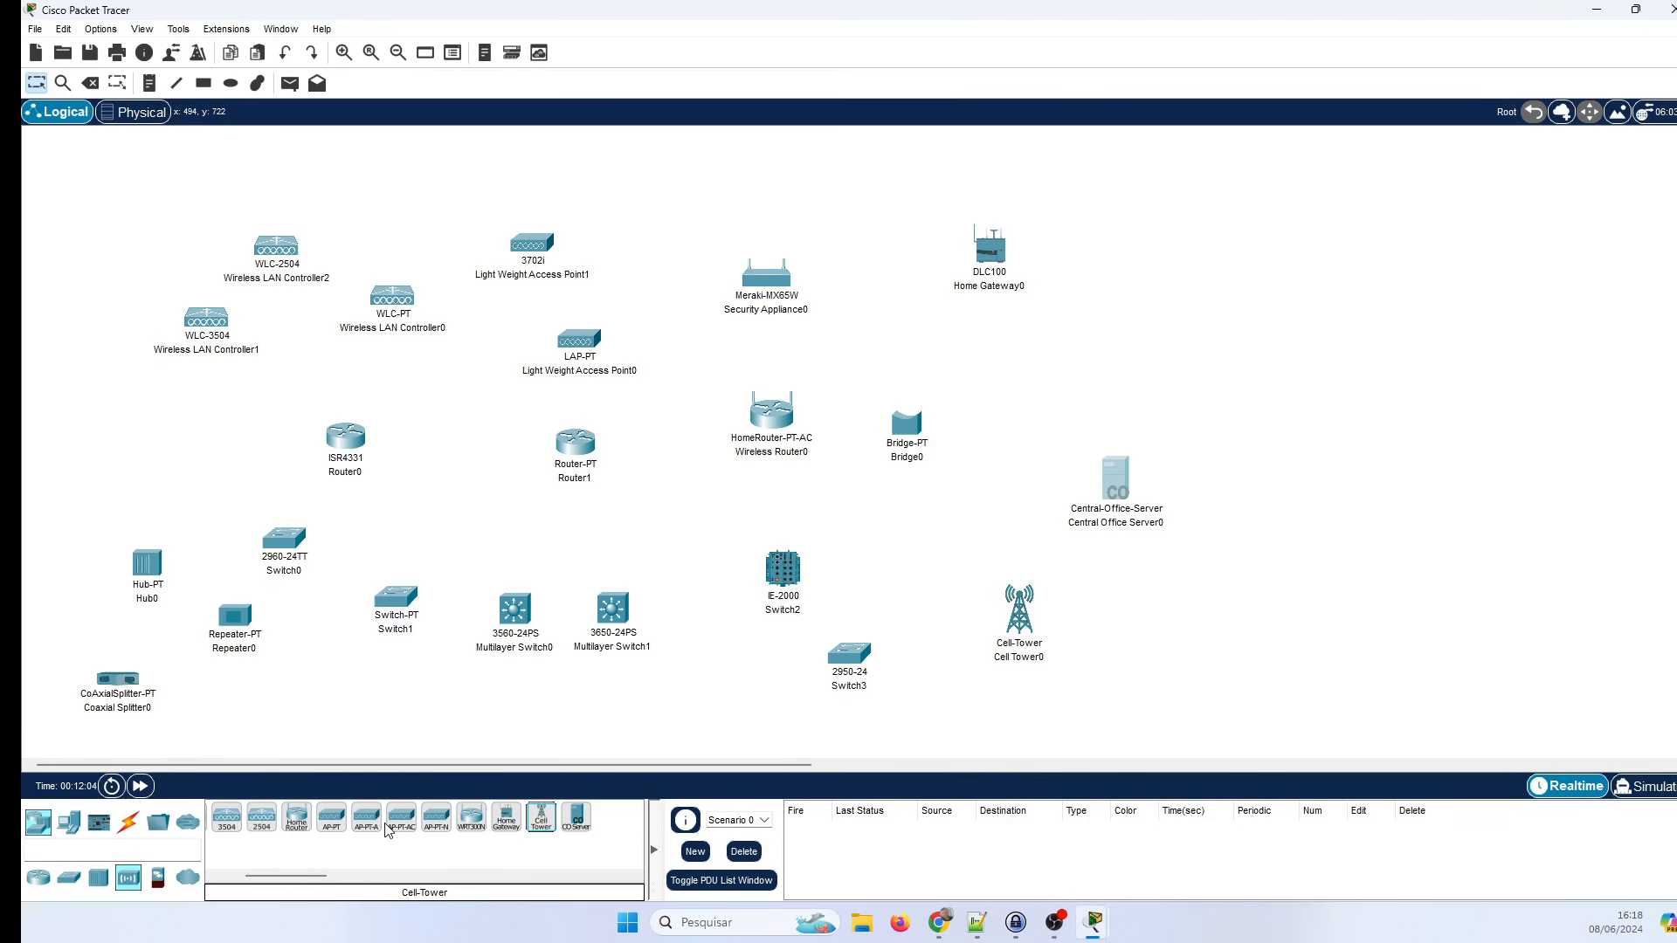
Place an ASA 5506-X firewall and a 5505 firewall side by side on the workspace.
left_click(158, 877)
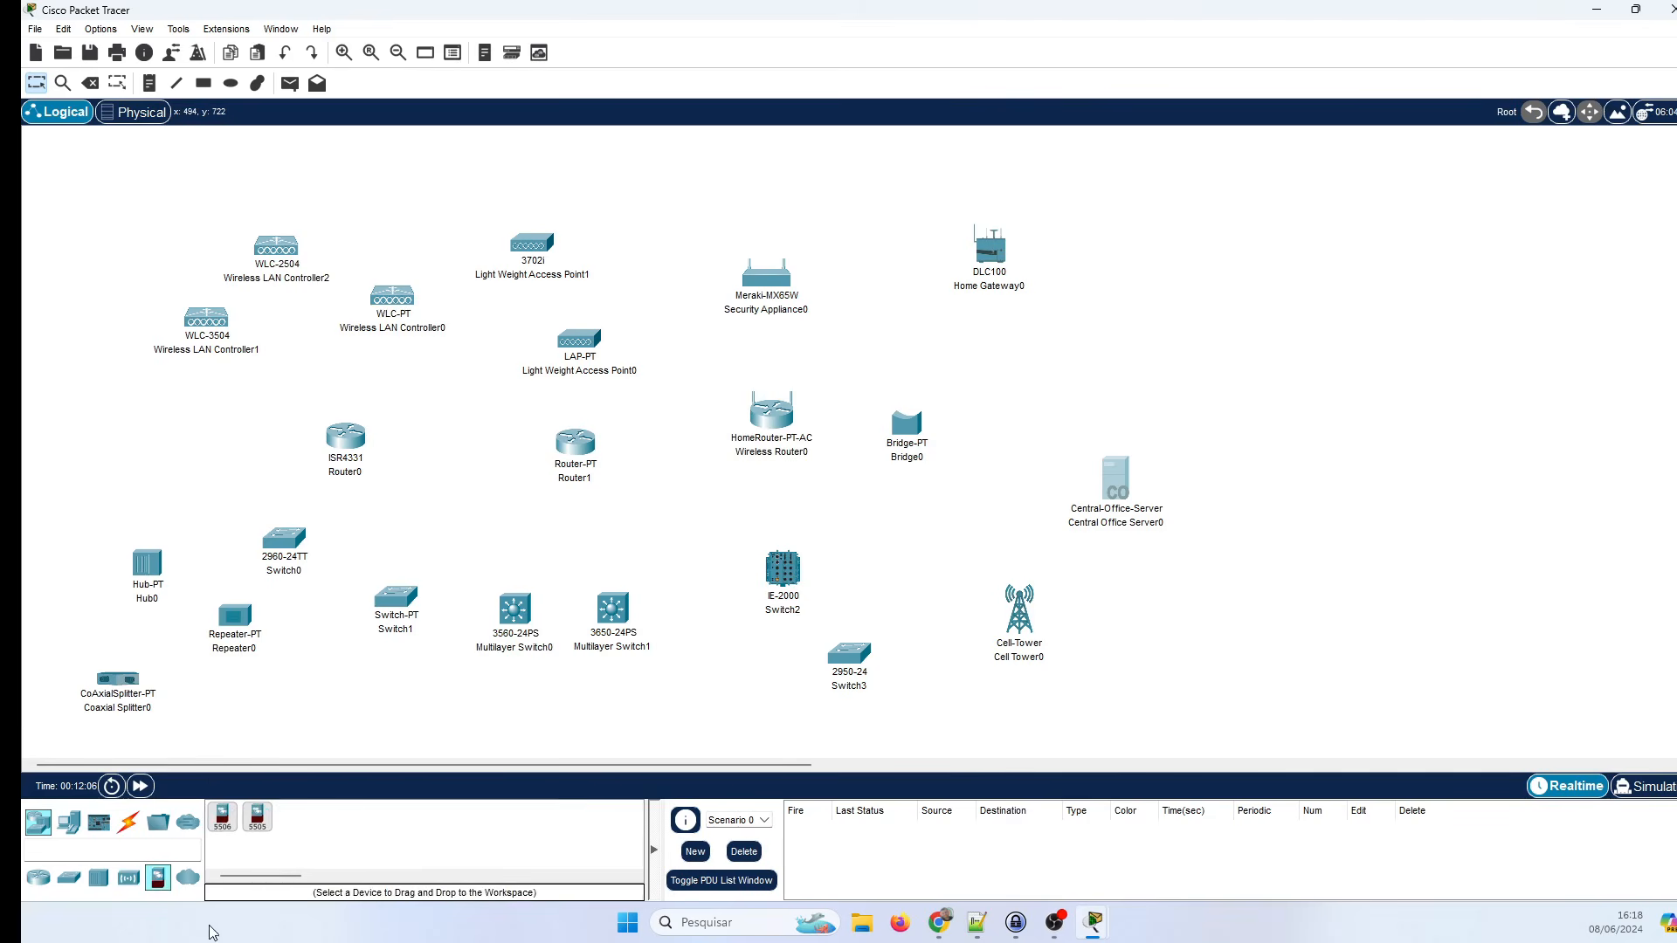
left_click_drag(224, 828, 1158, 323)
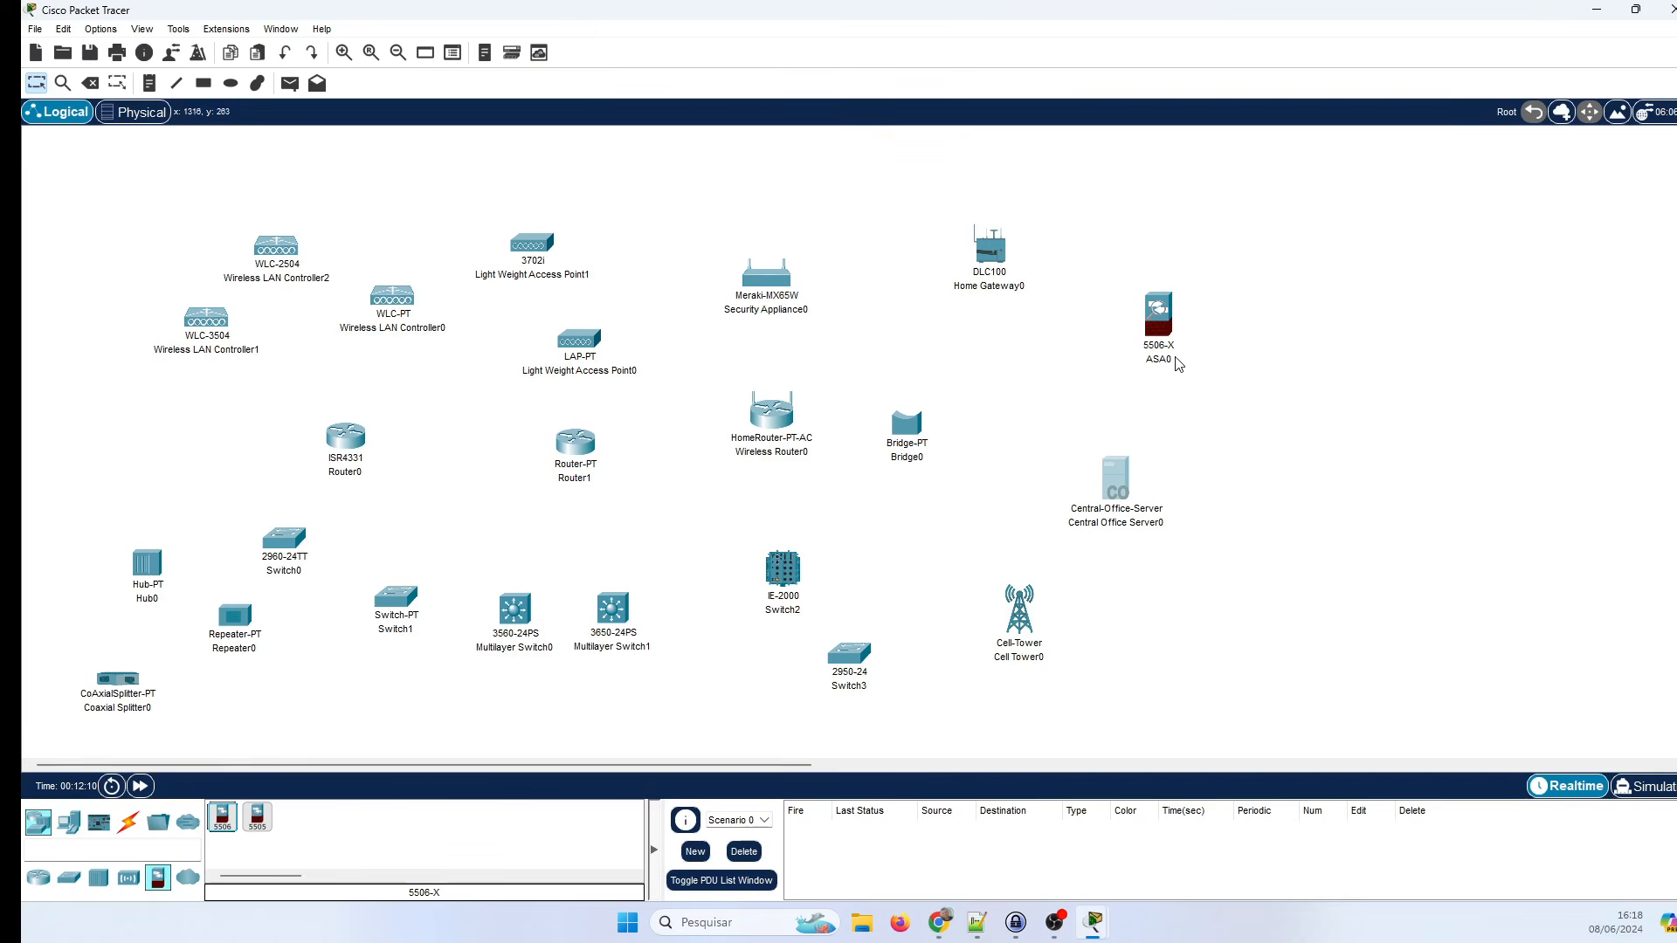
left_click(257, 819)
left_click(1243, 325)
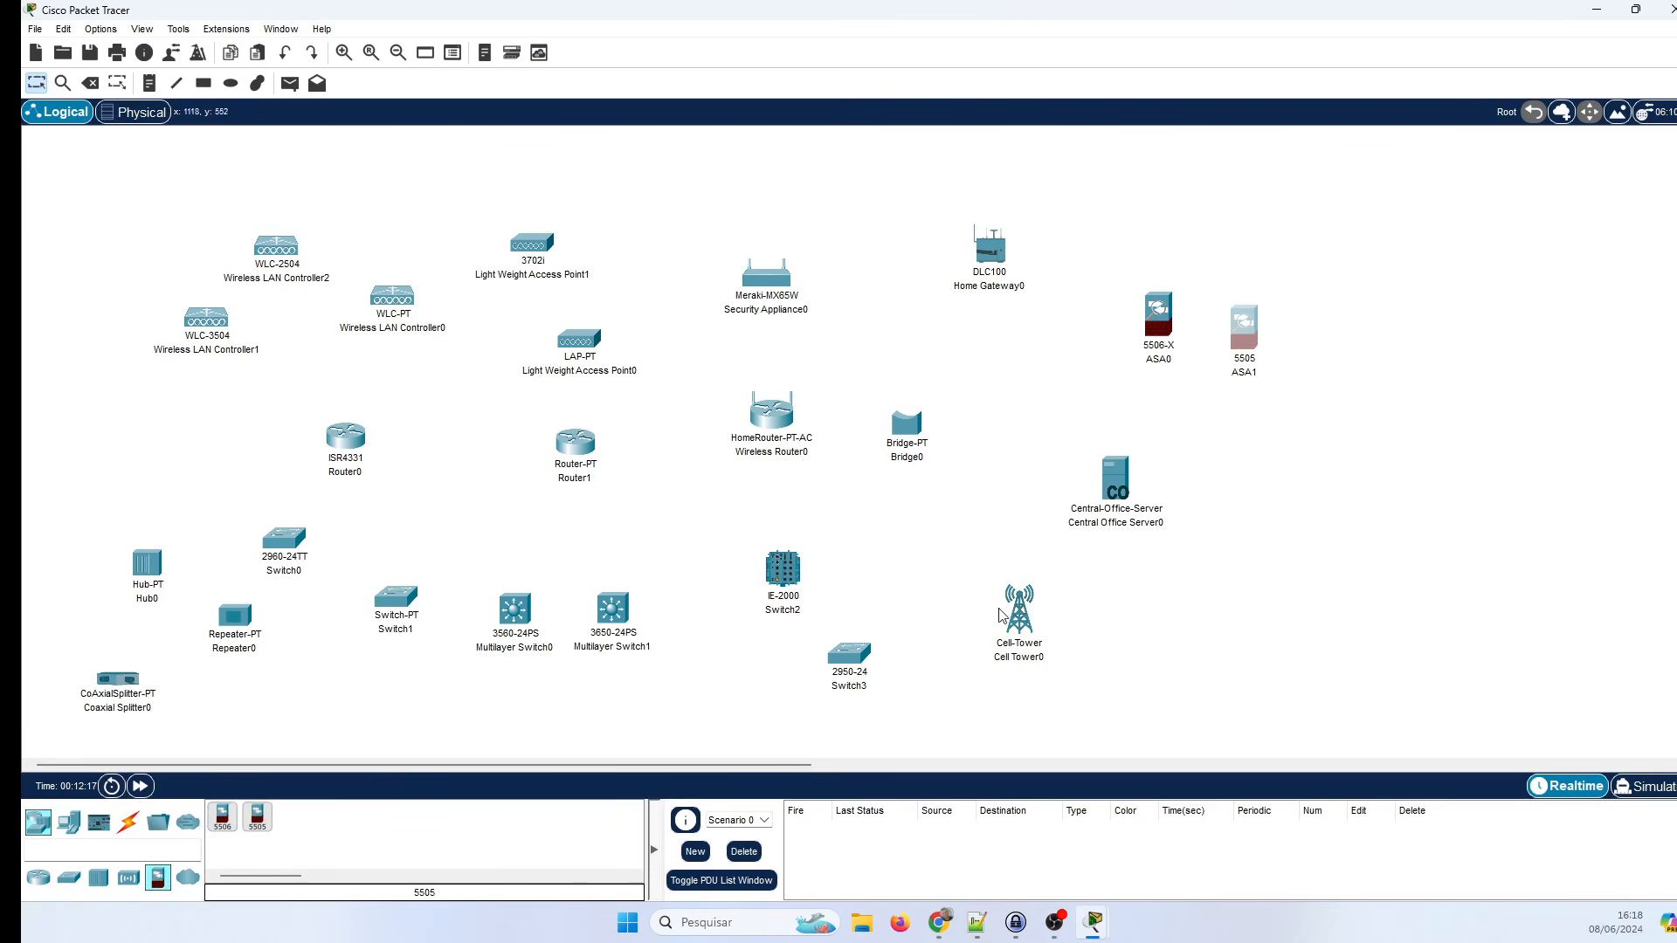
Add a cloud at the left, a DSL modem beside Router0 and a cable modem below it.
left_click(187, 877)
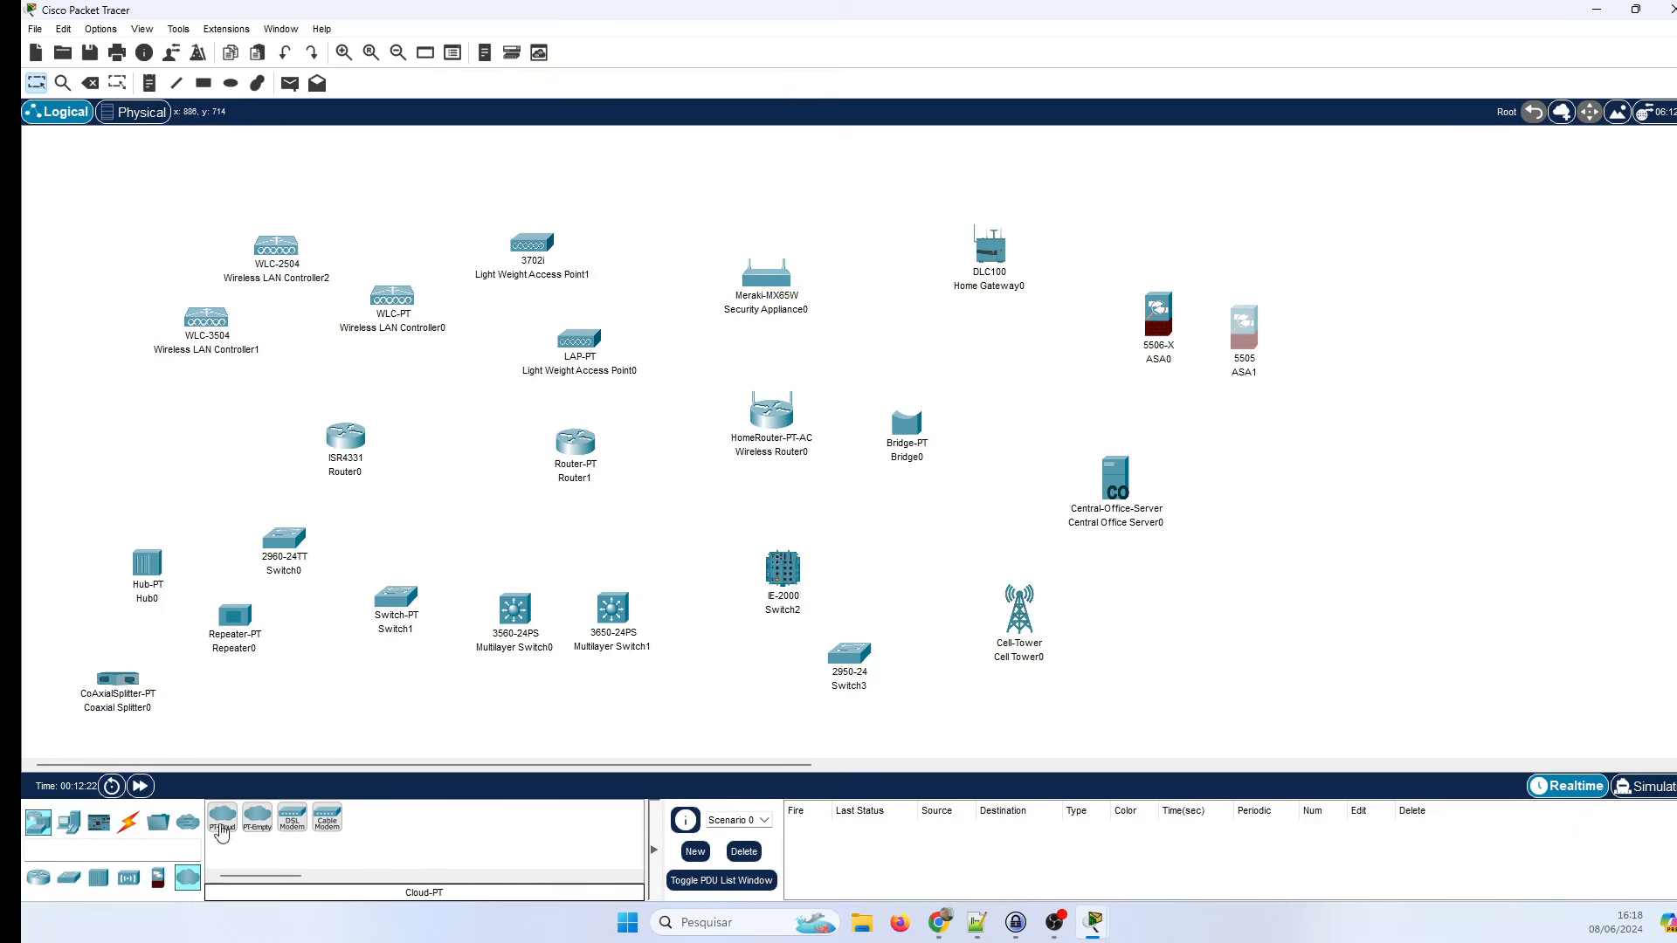
left_click_drag(223, 818, 93, 443)
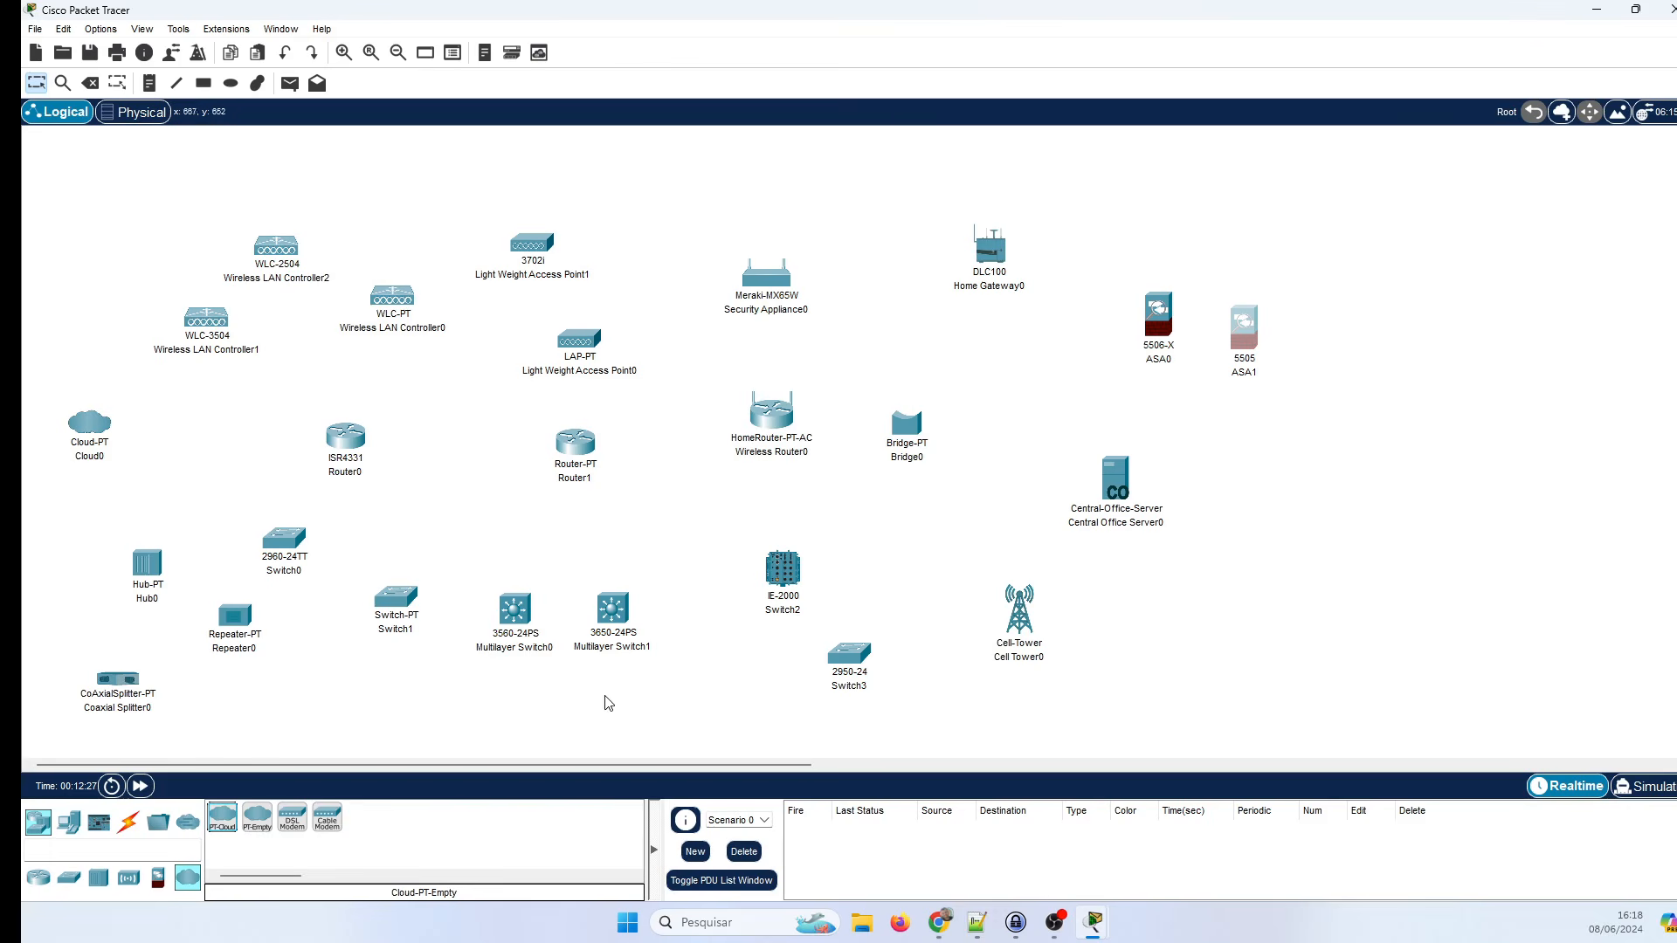
left_click(293, 821)
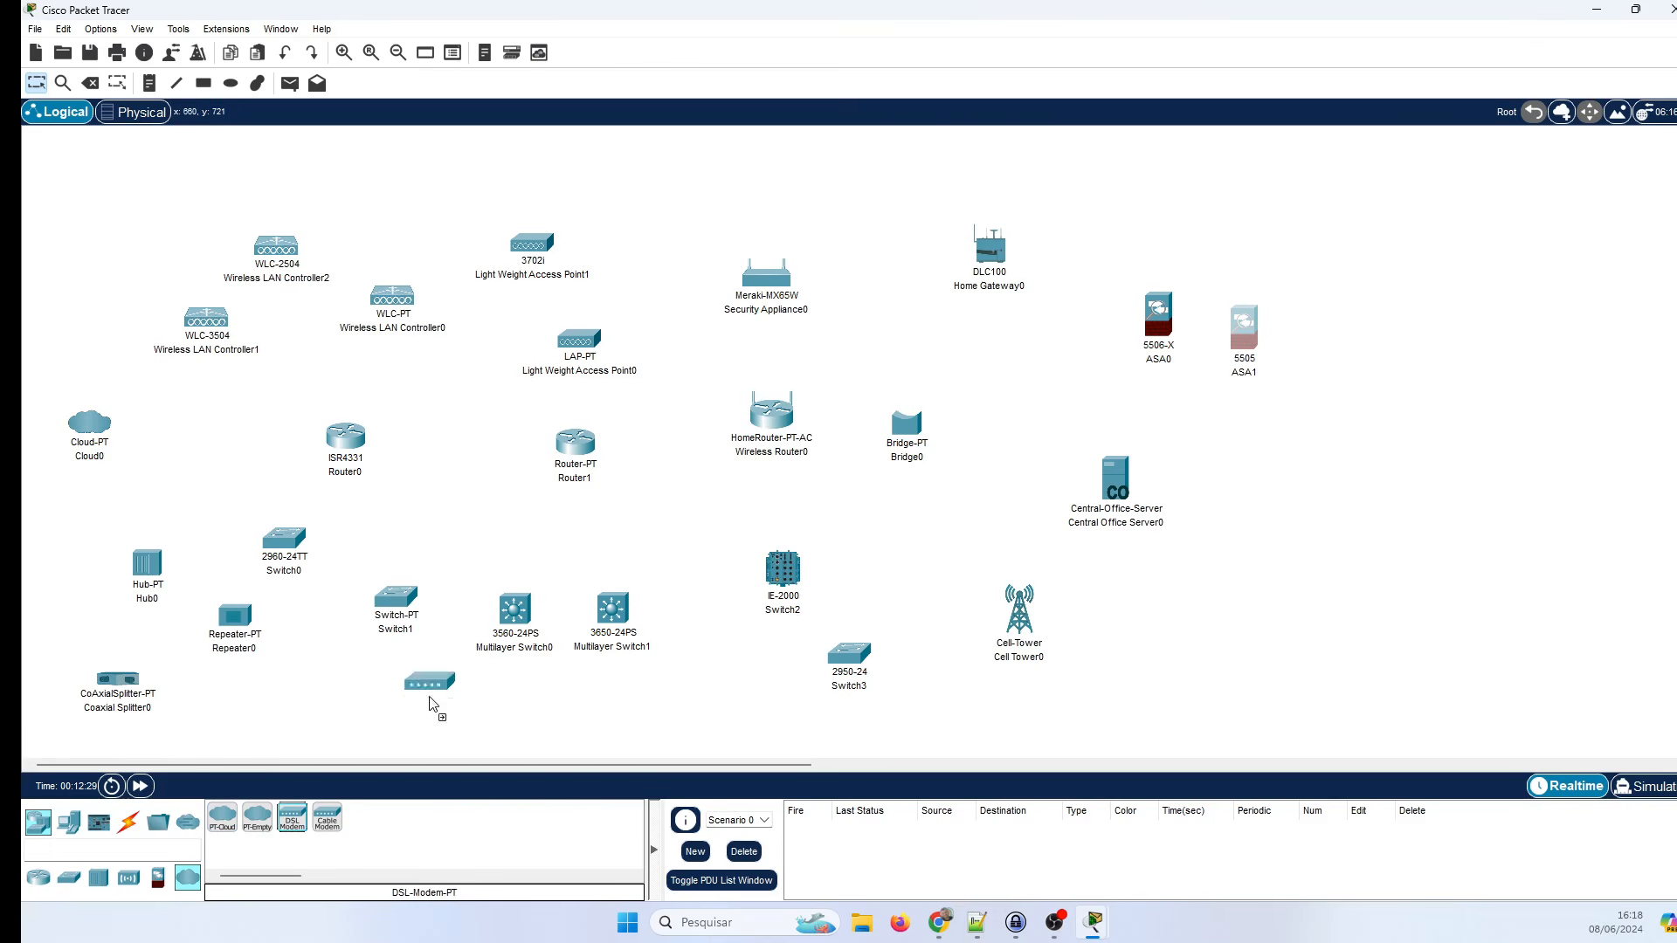
left_click(437, 443)
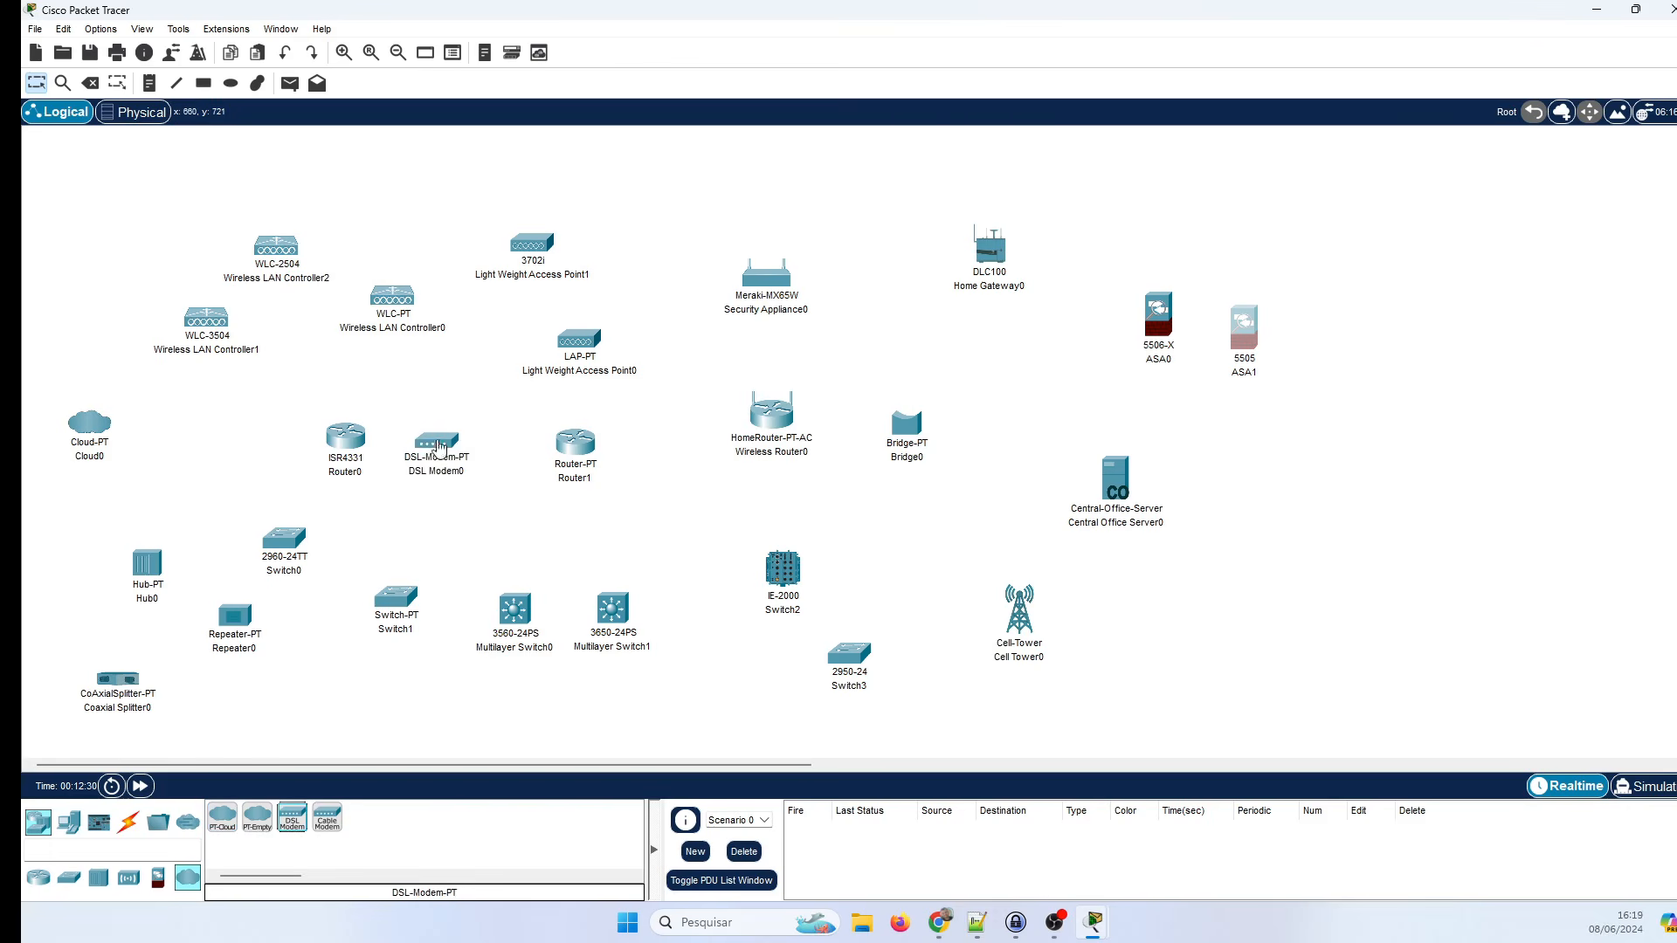
left_click(327, 818)
left_click(442, 533)
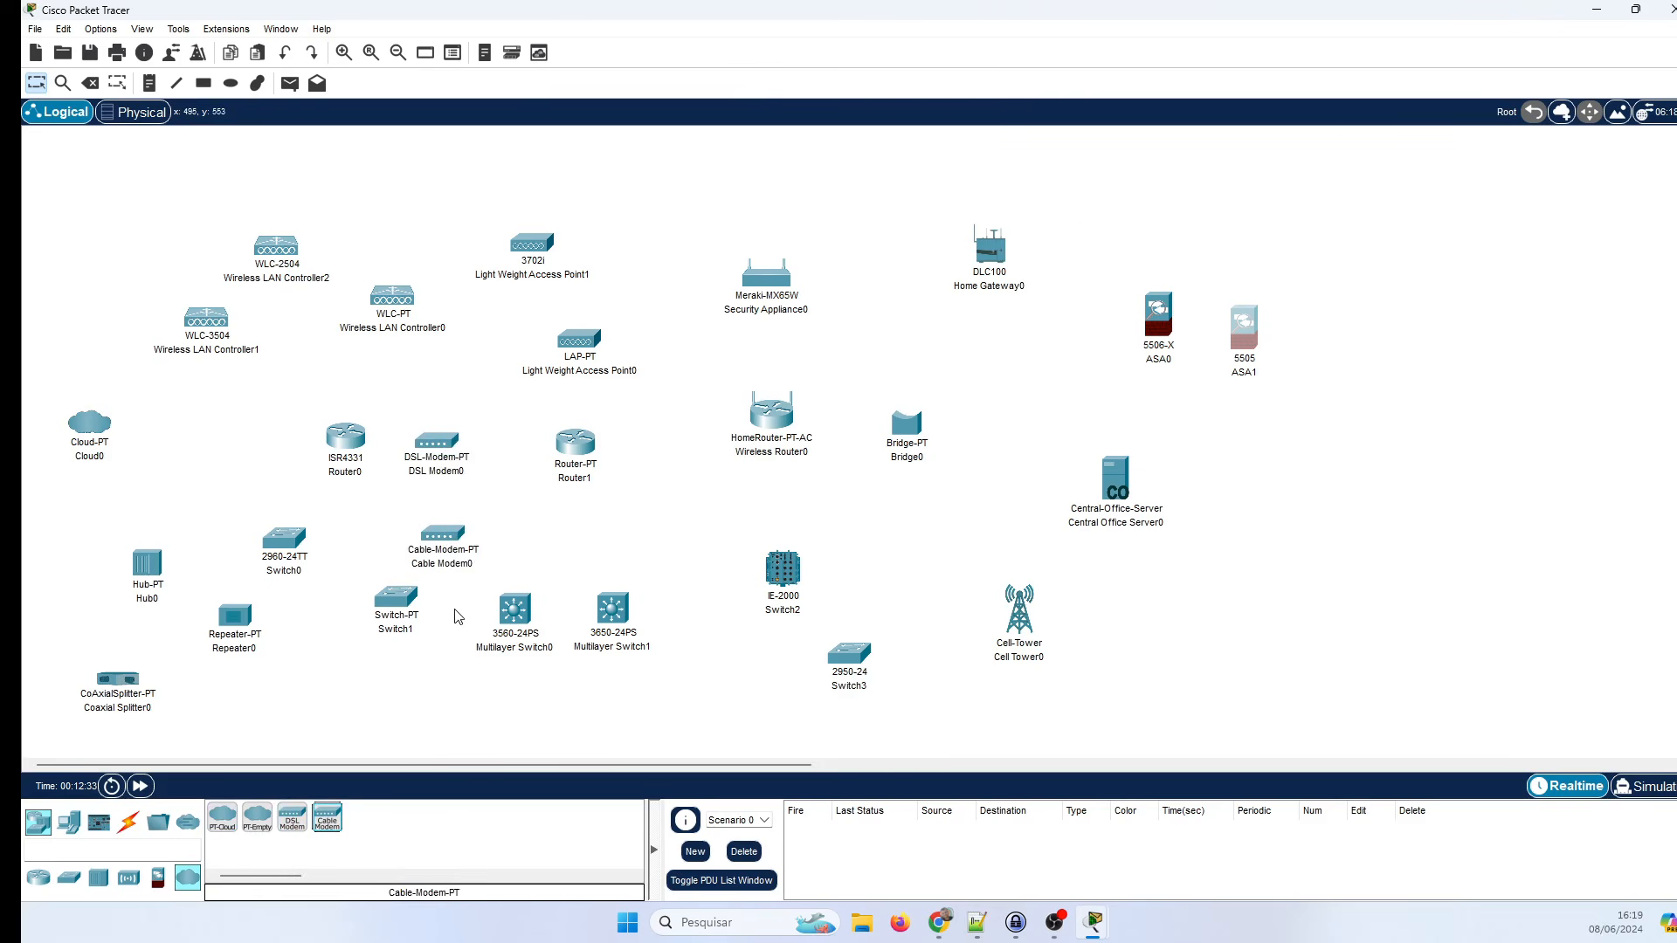
left_click(70, 821)
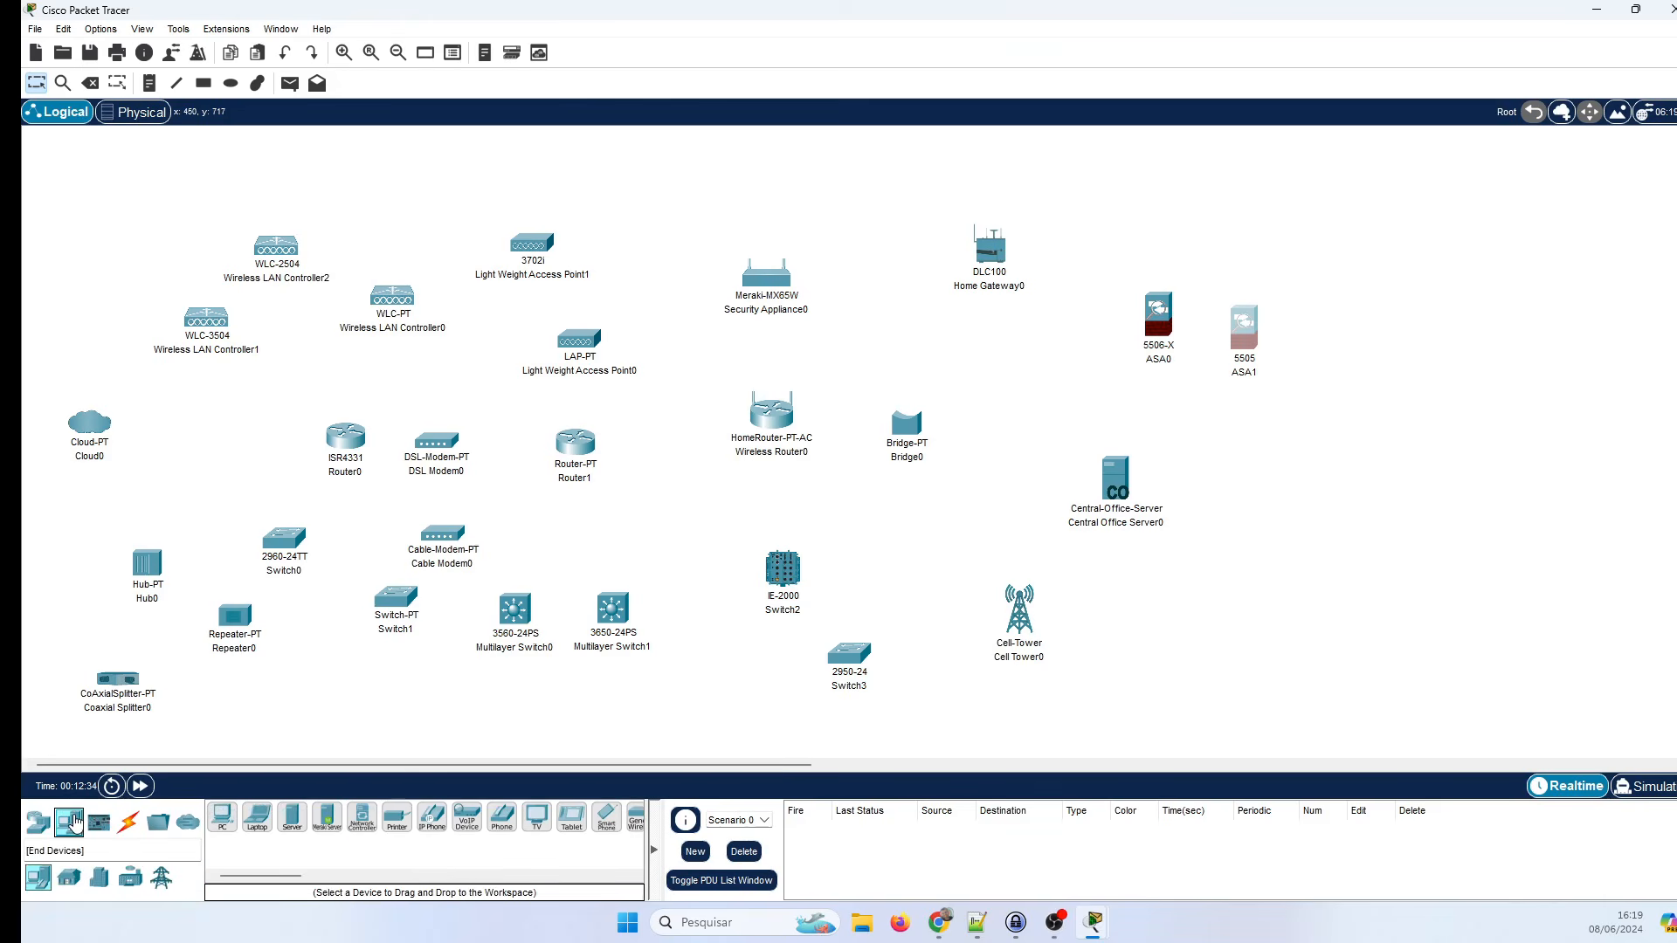
Add a PC, a laptop, a generic server, a Meraki server and a network controller near the bottom.
left_click(223, 819)
left_click(367, 699)
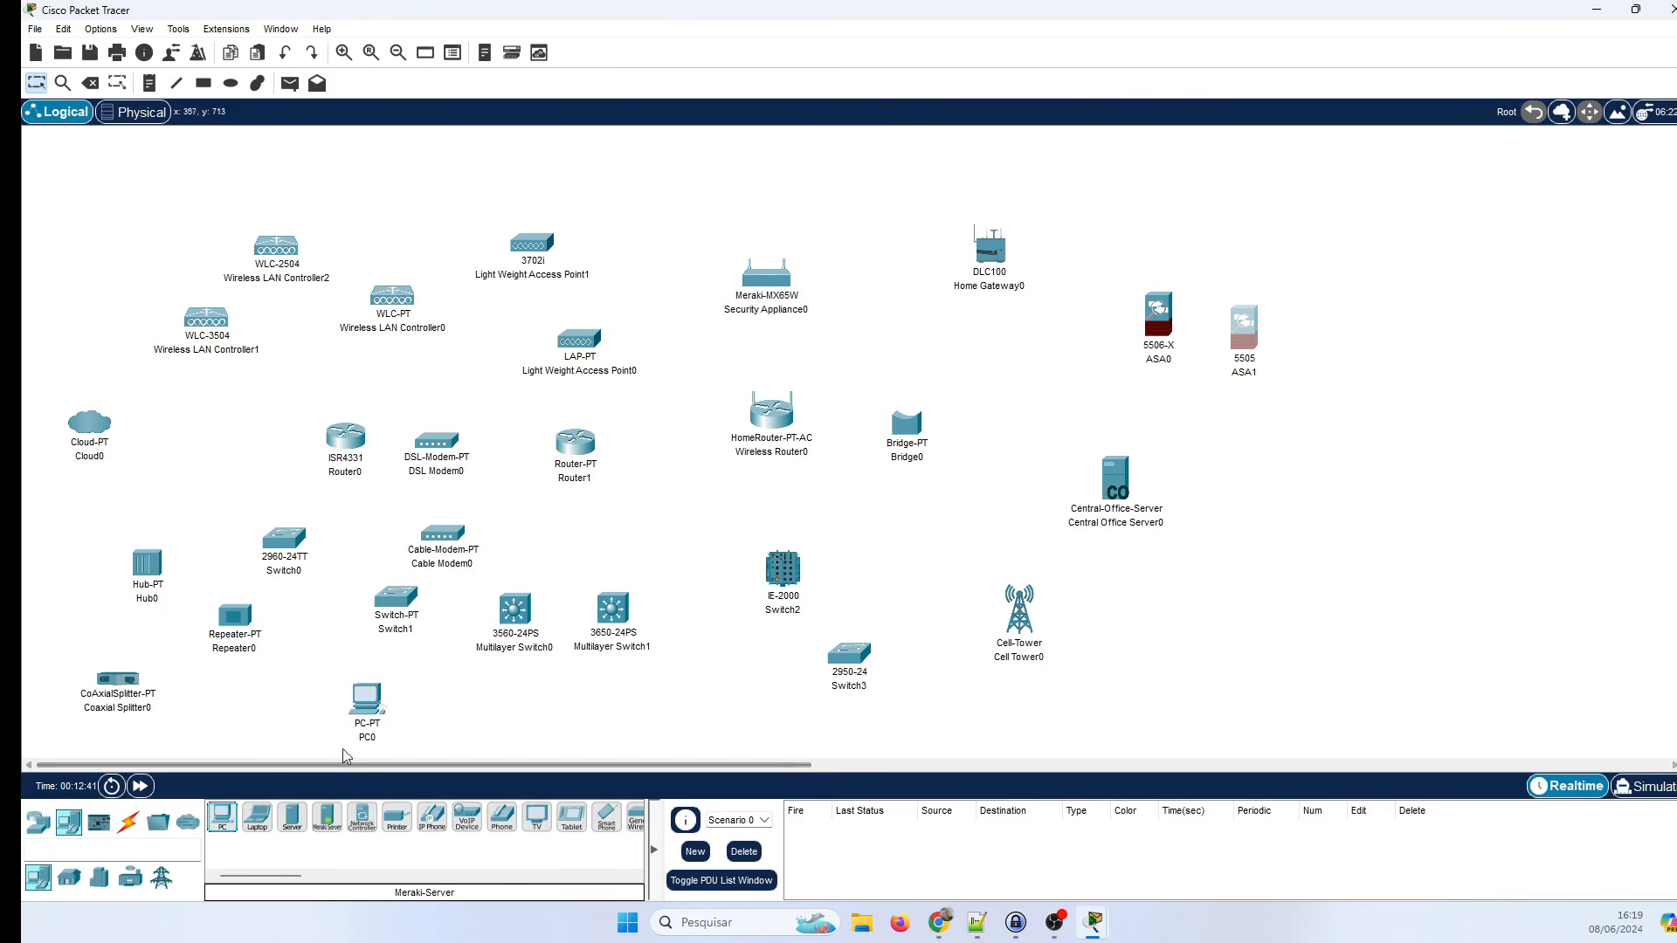
left_click(258, 818)
left_click(422, 721)
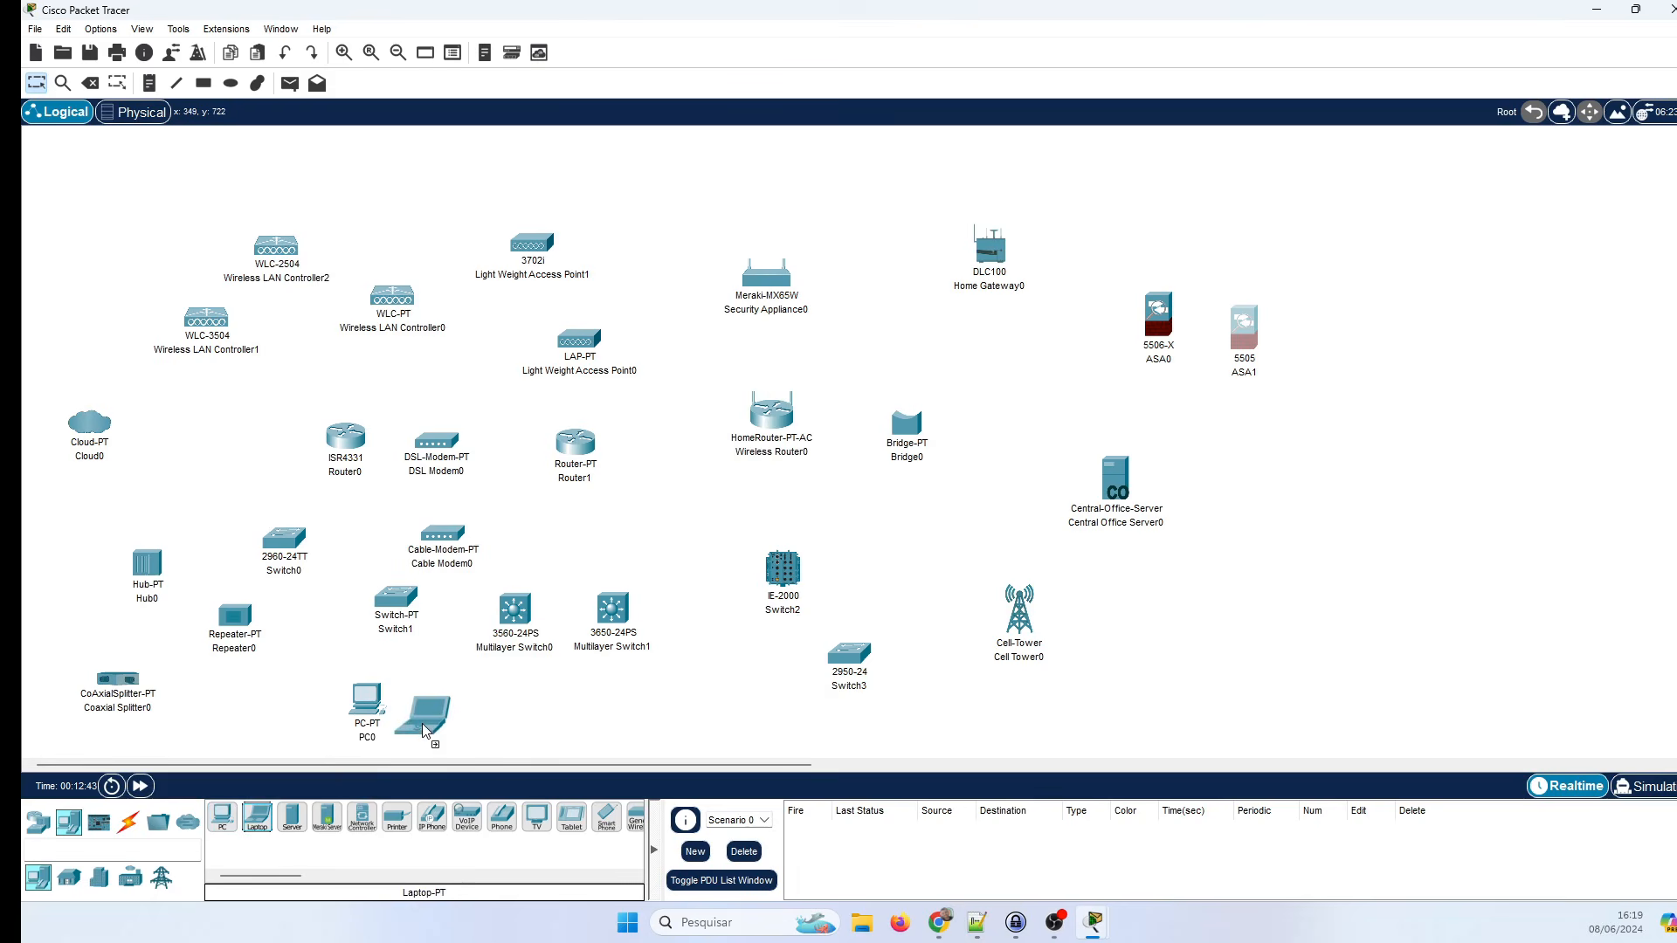
left_click(504, 743)
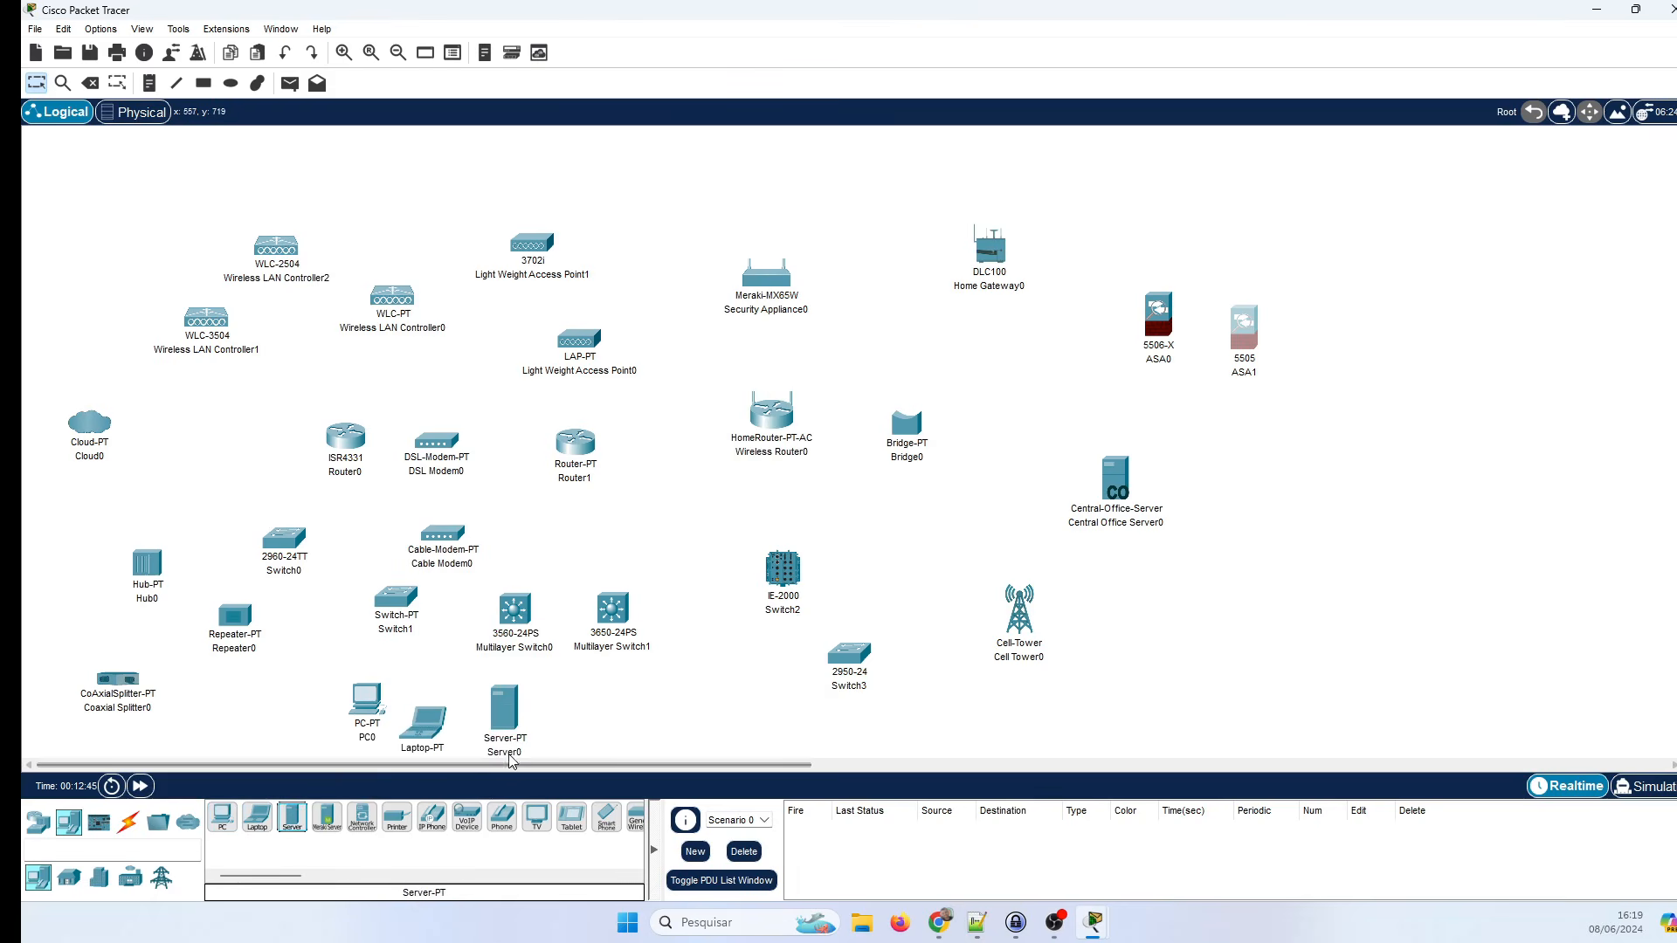
left_click(328, 818)
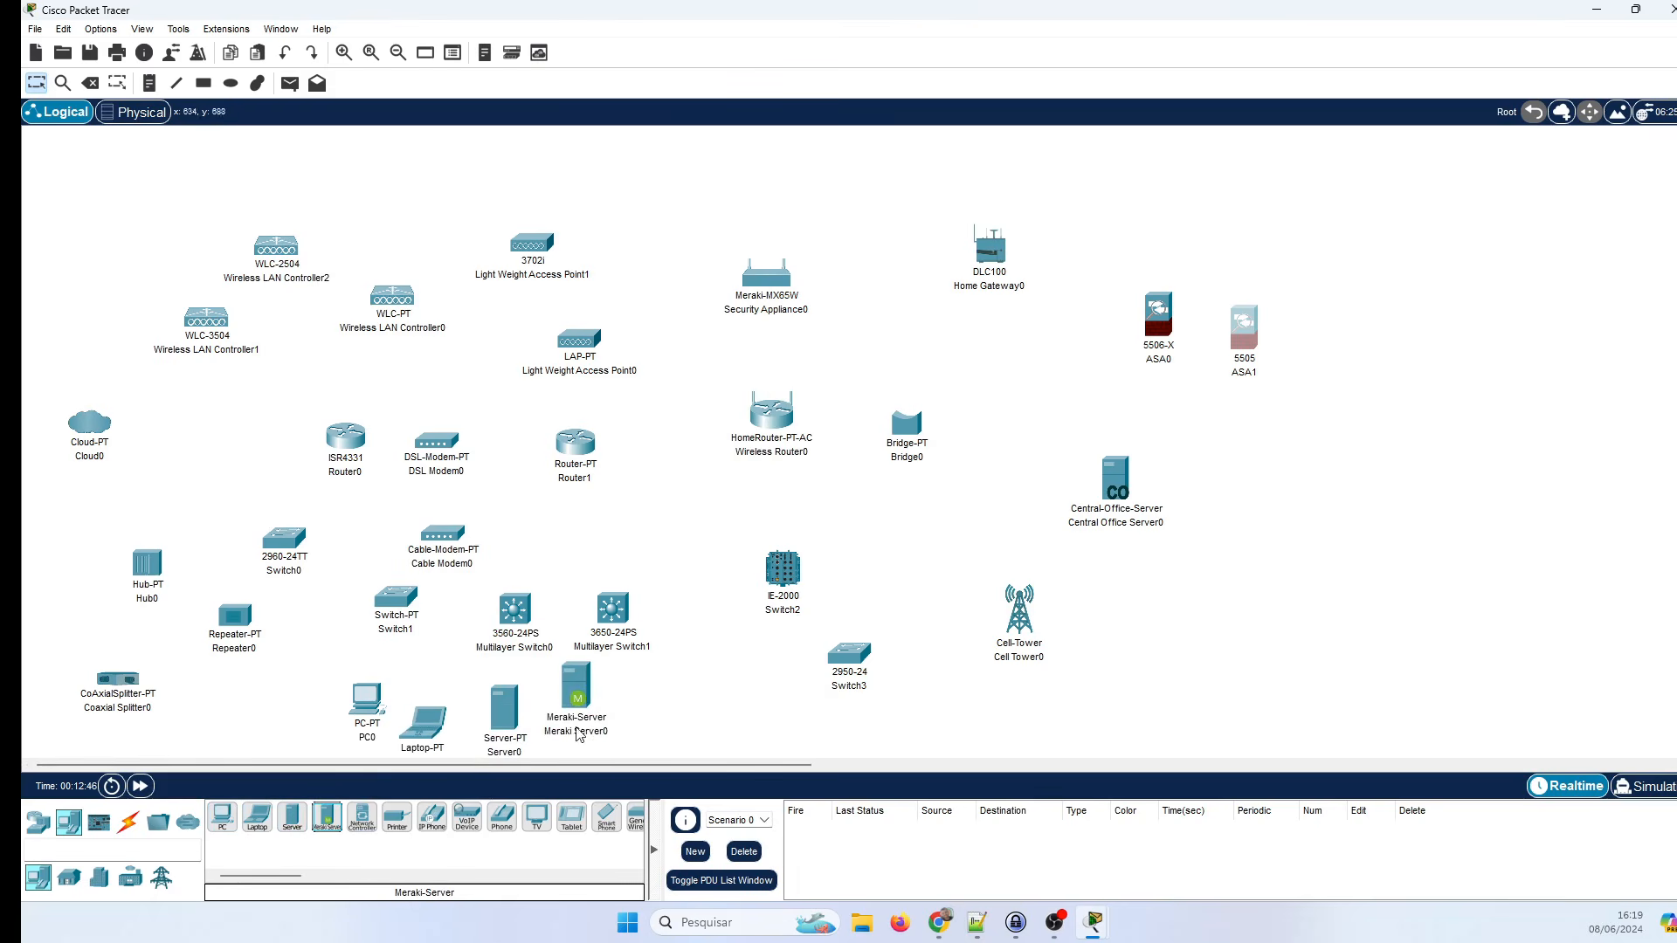
left_click(594, 719)
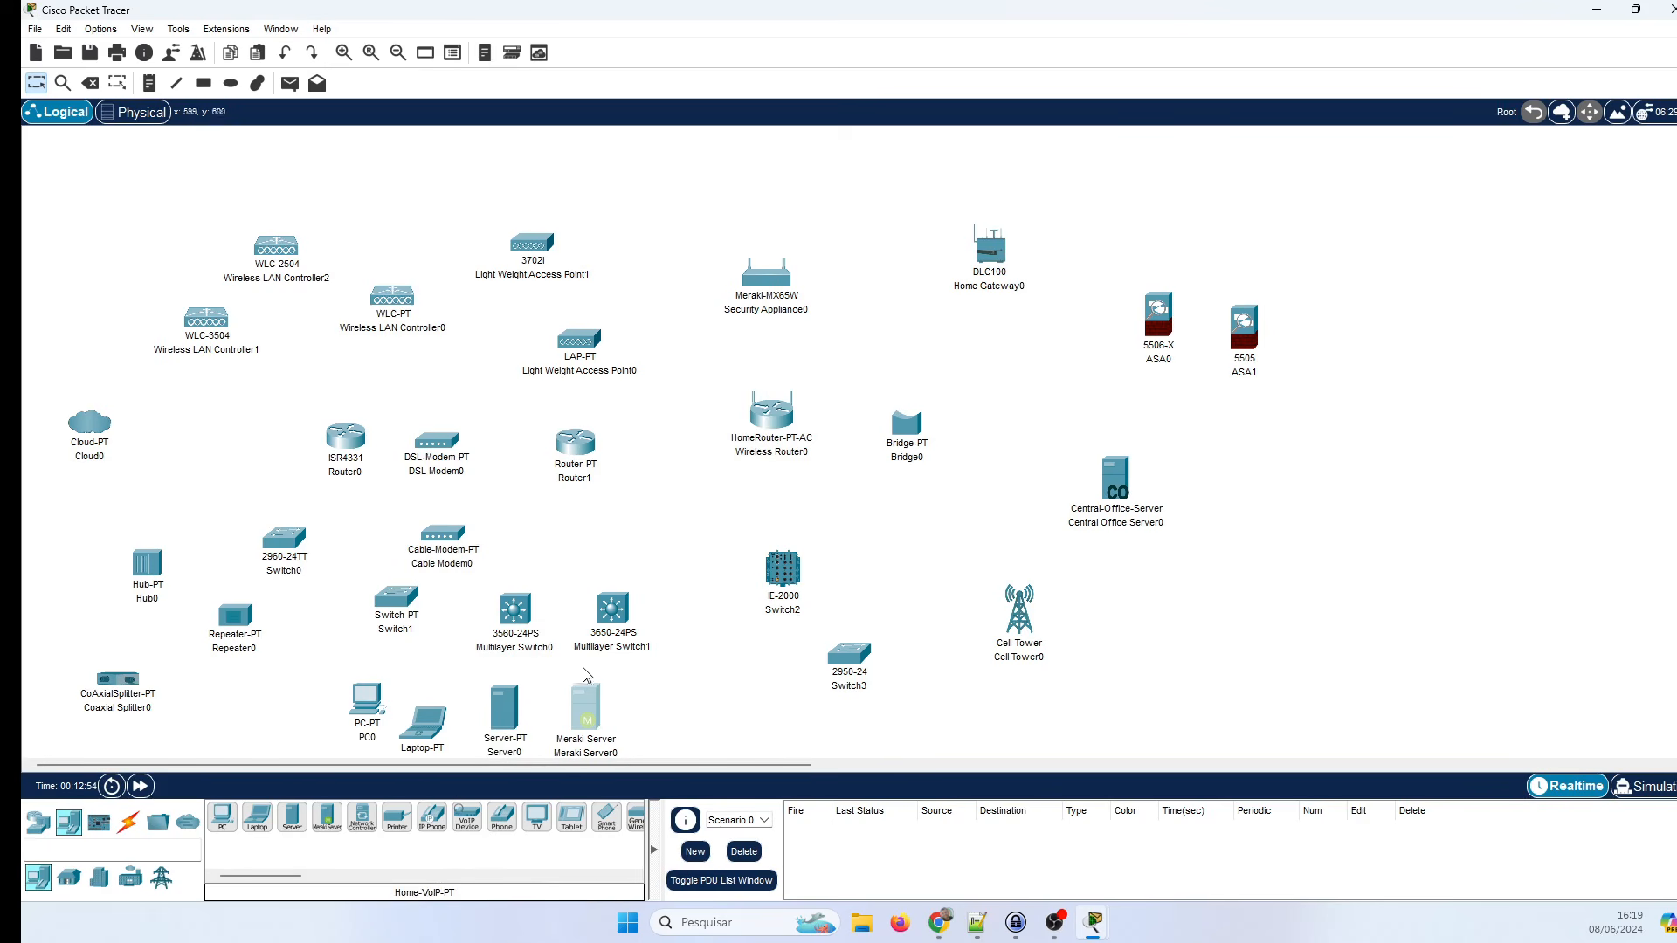
left_click_drag(362, 819, 694, 698)
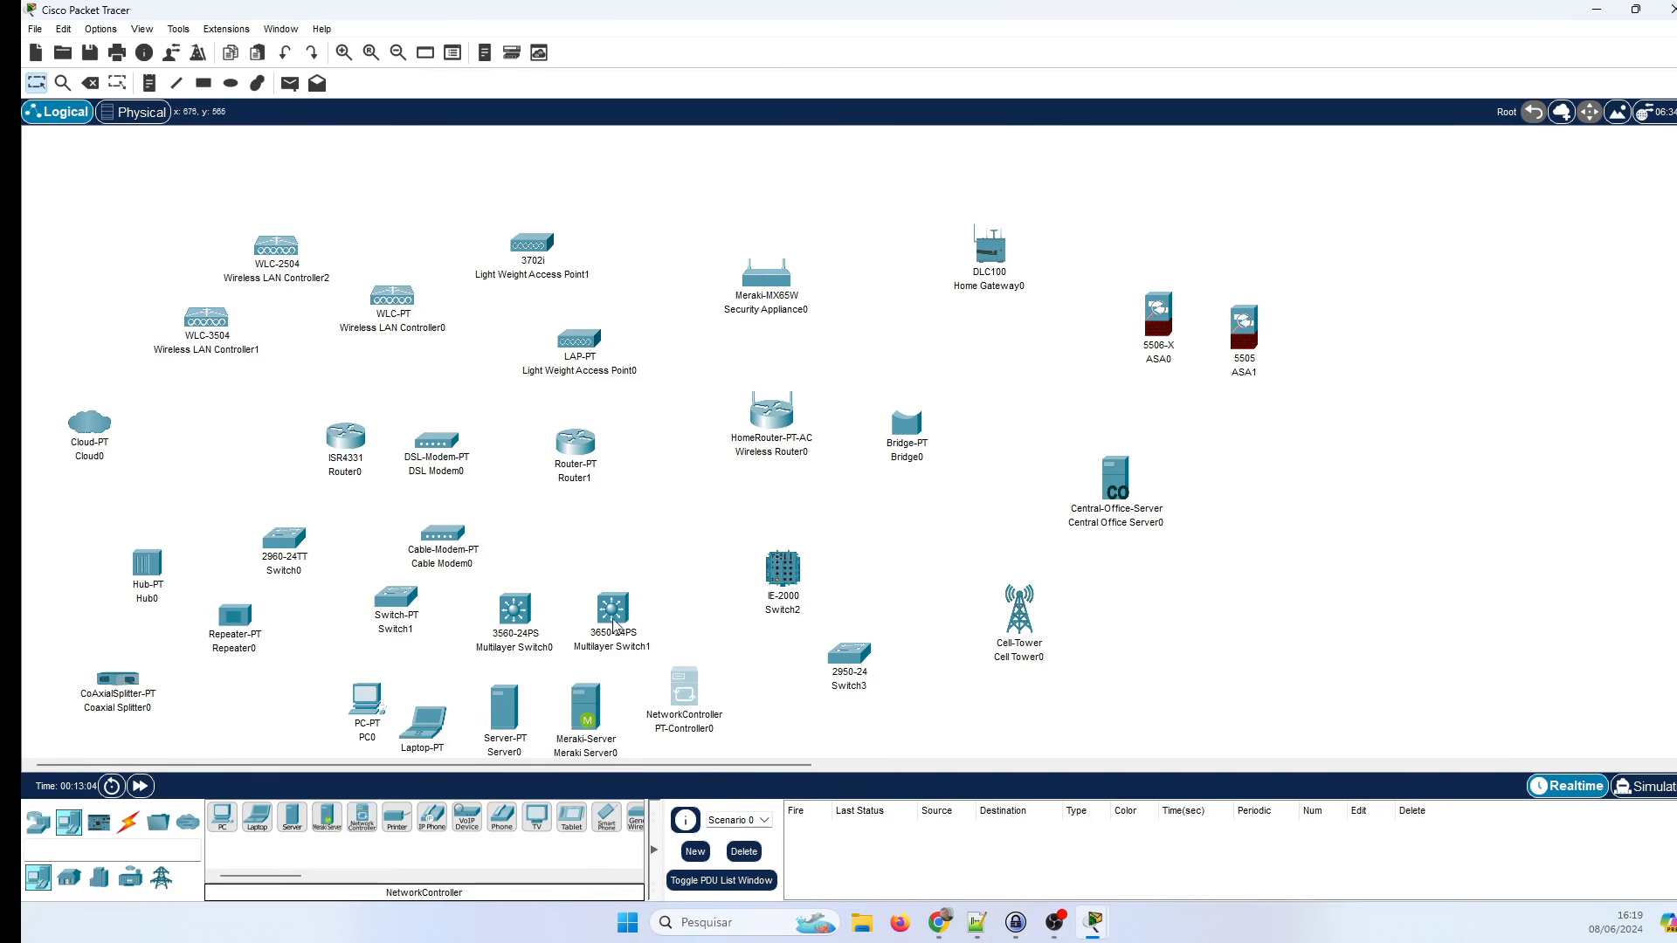
Raise Multilayer Switch1, then add a printer, IP phone, home VoIP, analog phone, TV and tablet.
left_click_drag(615, 626, 609, 559)
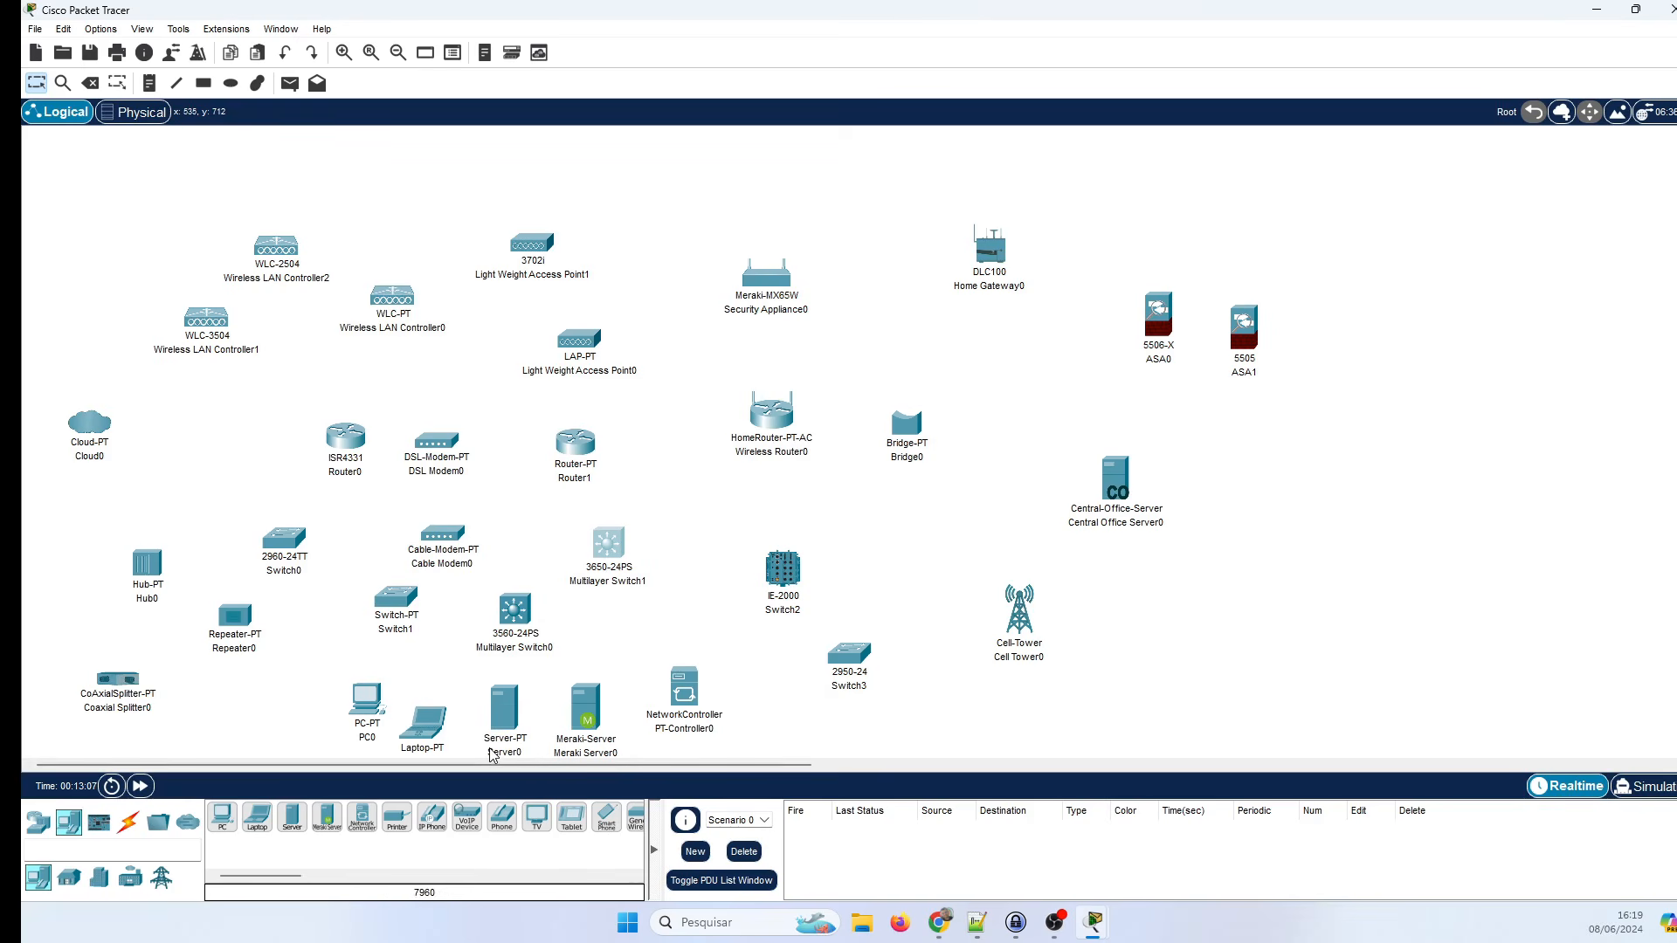
mouse_move(491, 755)
left_click_drag(397, 821, 884, 572)
left_click_drag(431, 818, 1044, 717)
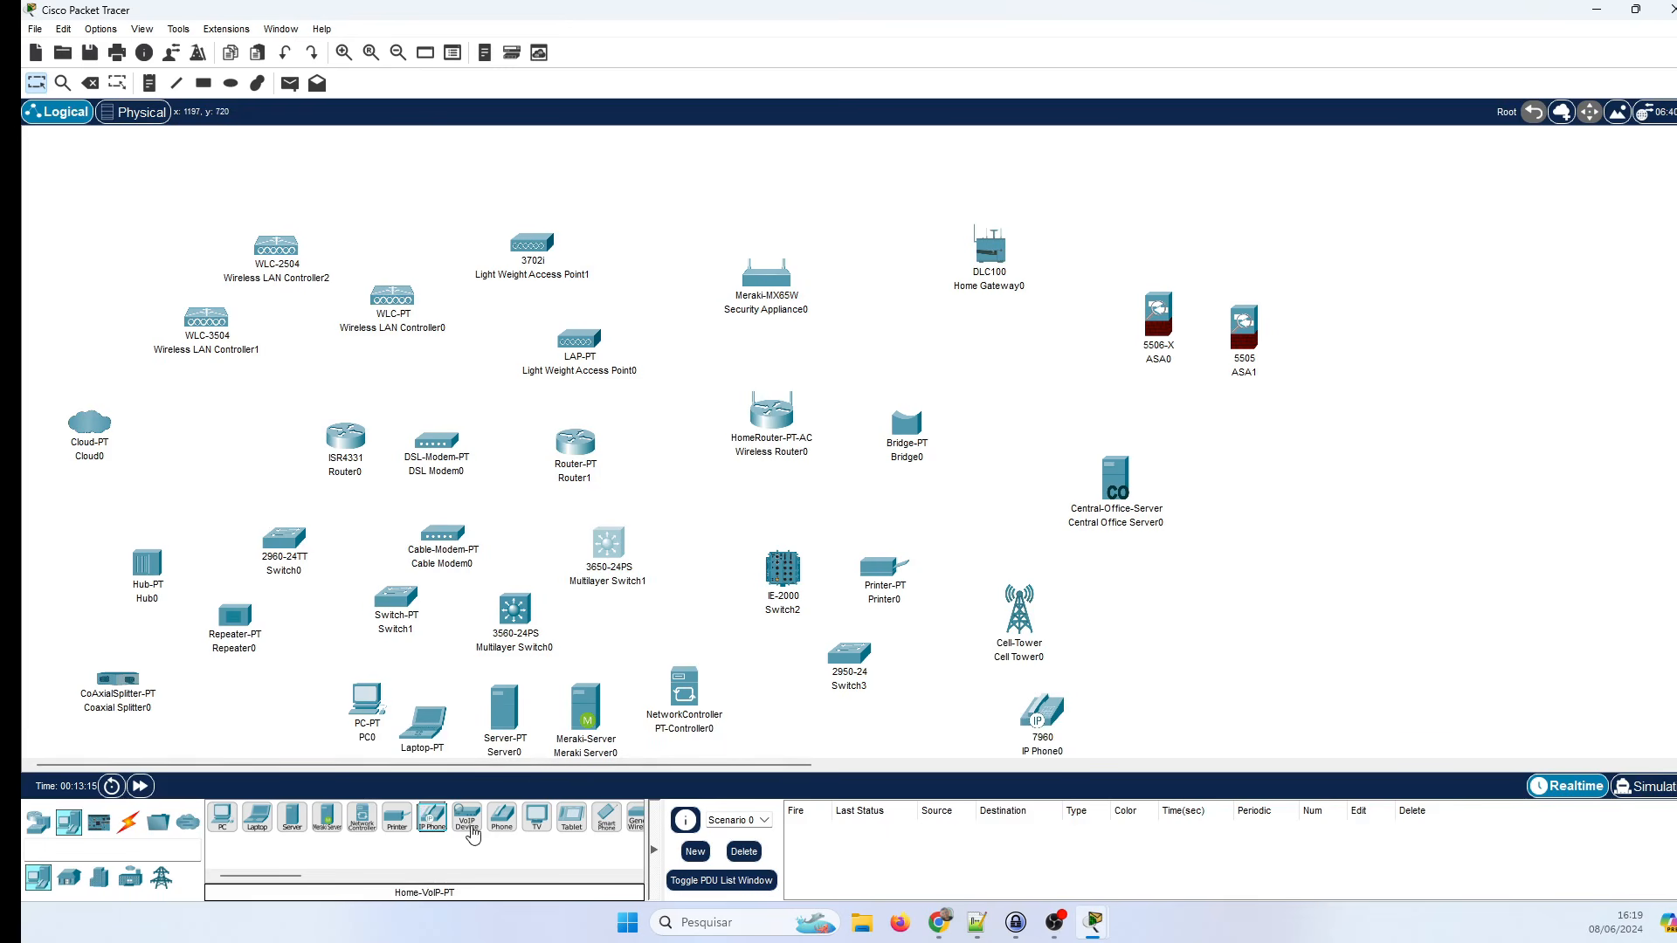
left_click_drag(472, 834, 1164, 624)
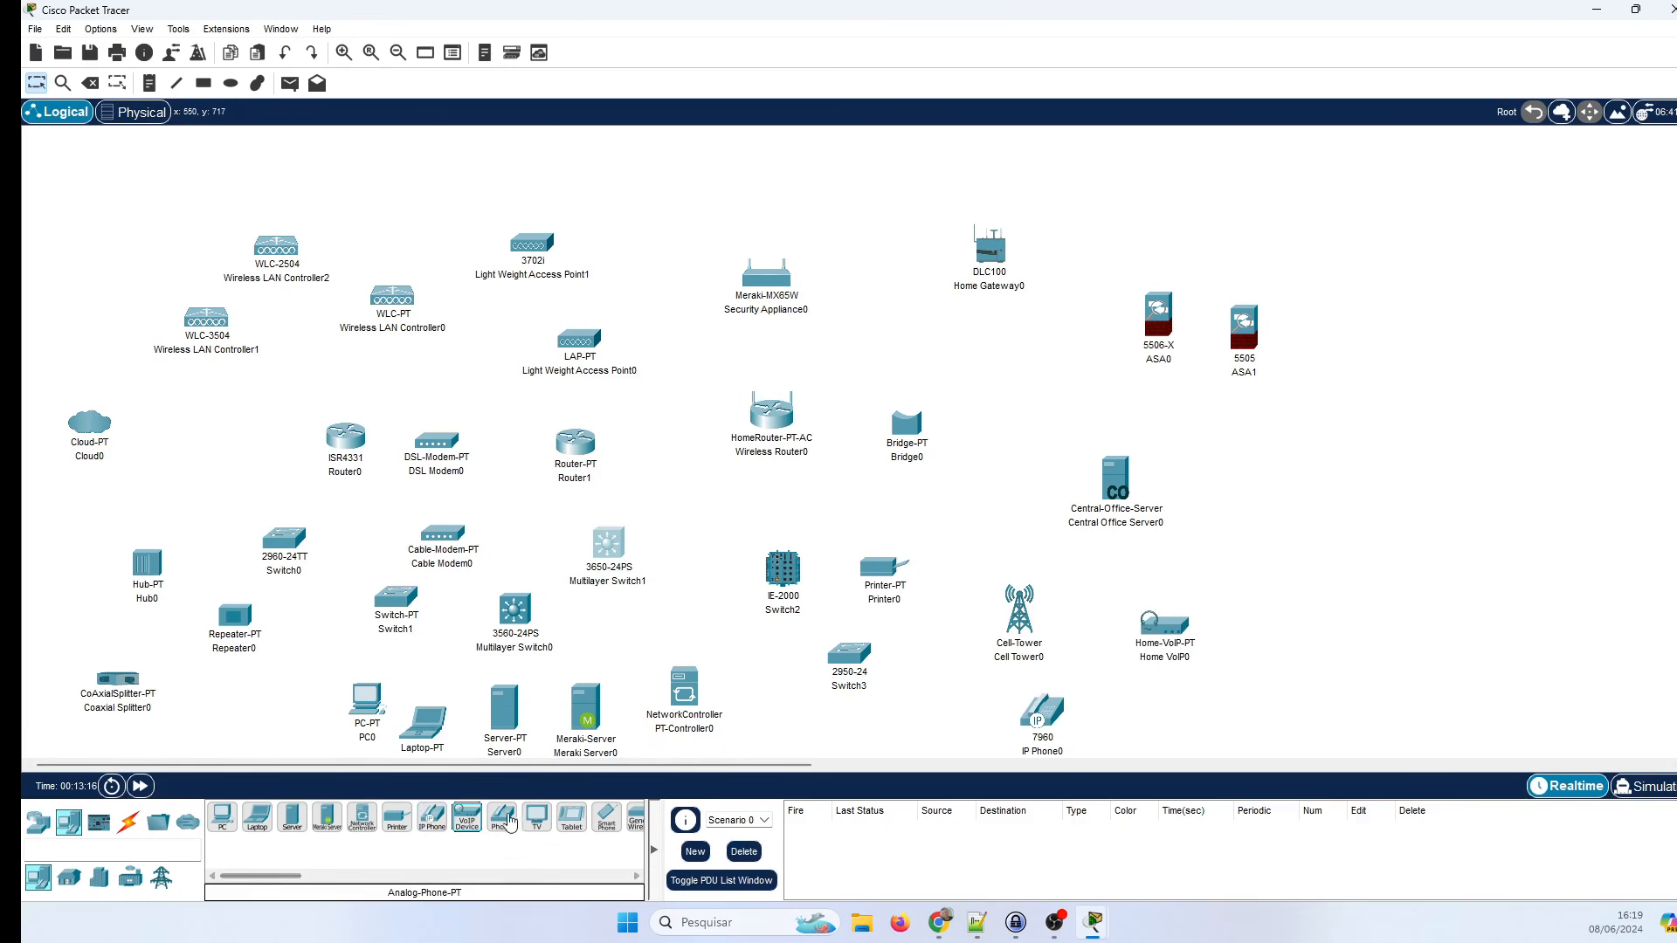
left_click_drag(509, 821, 1282, 534)
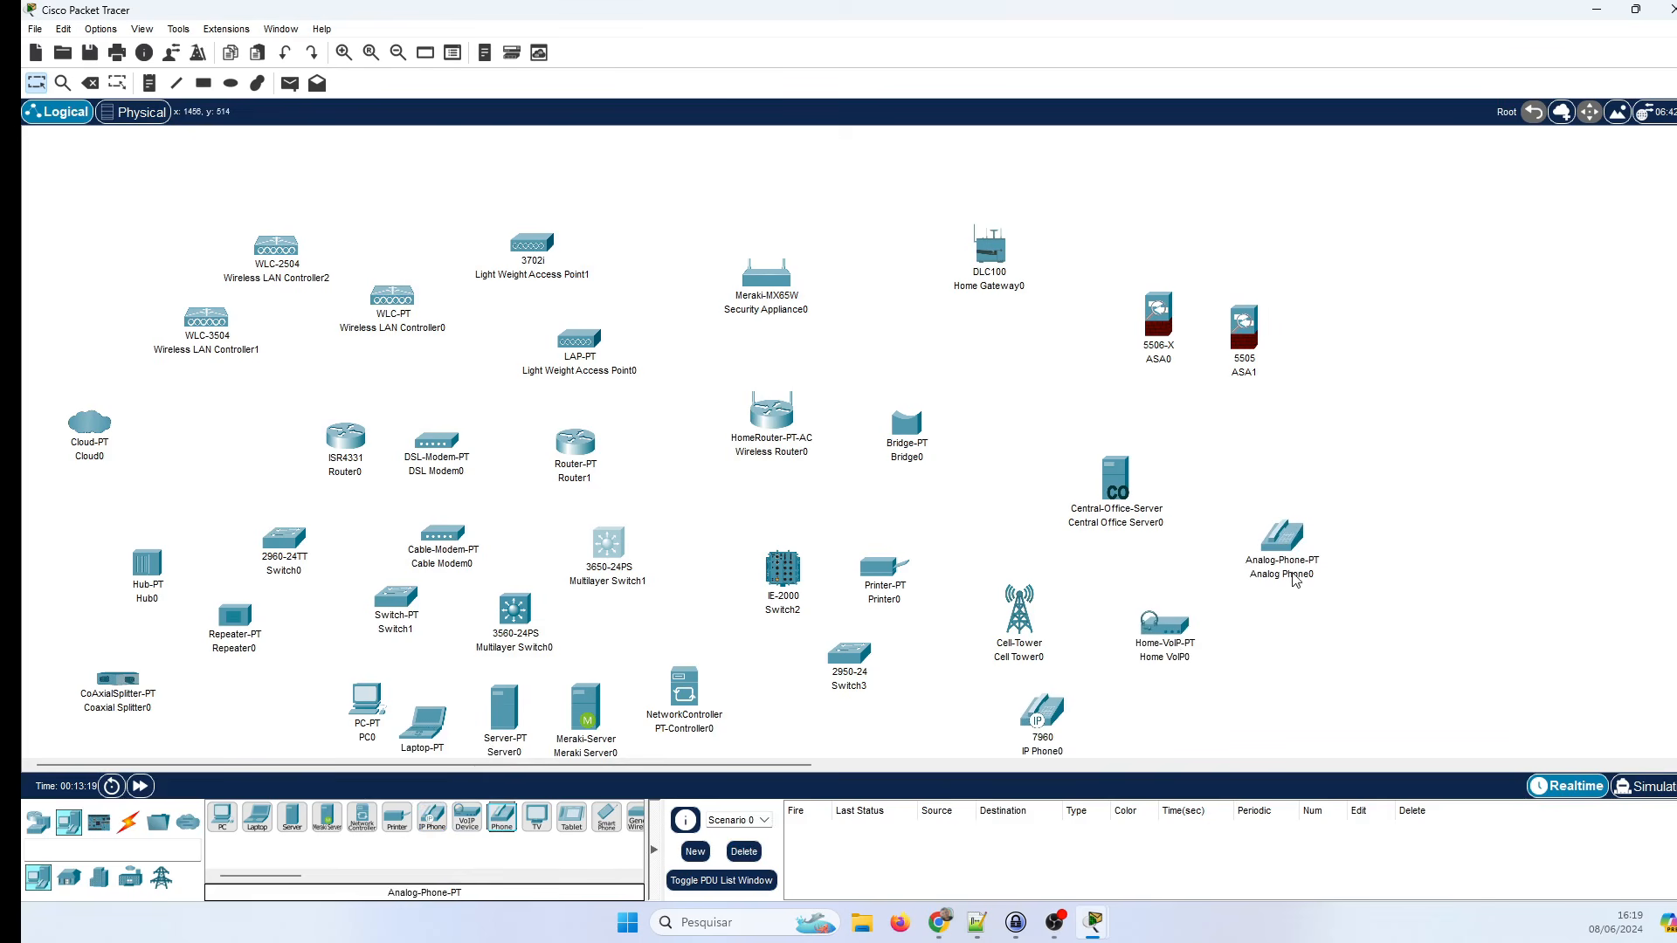
left_click_drag(536, 817, 1293, 452)
left_click_drag(572, 816, 1264, 673)
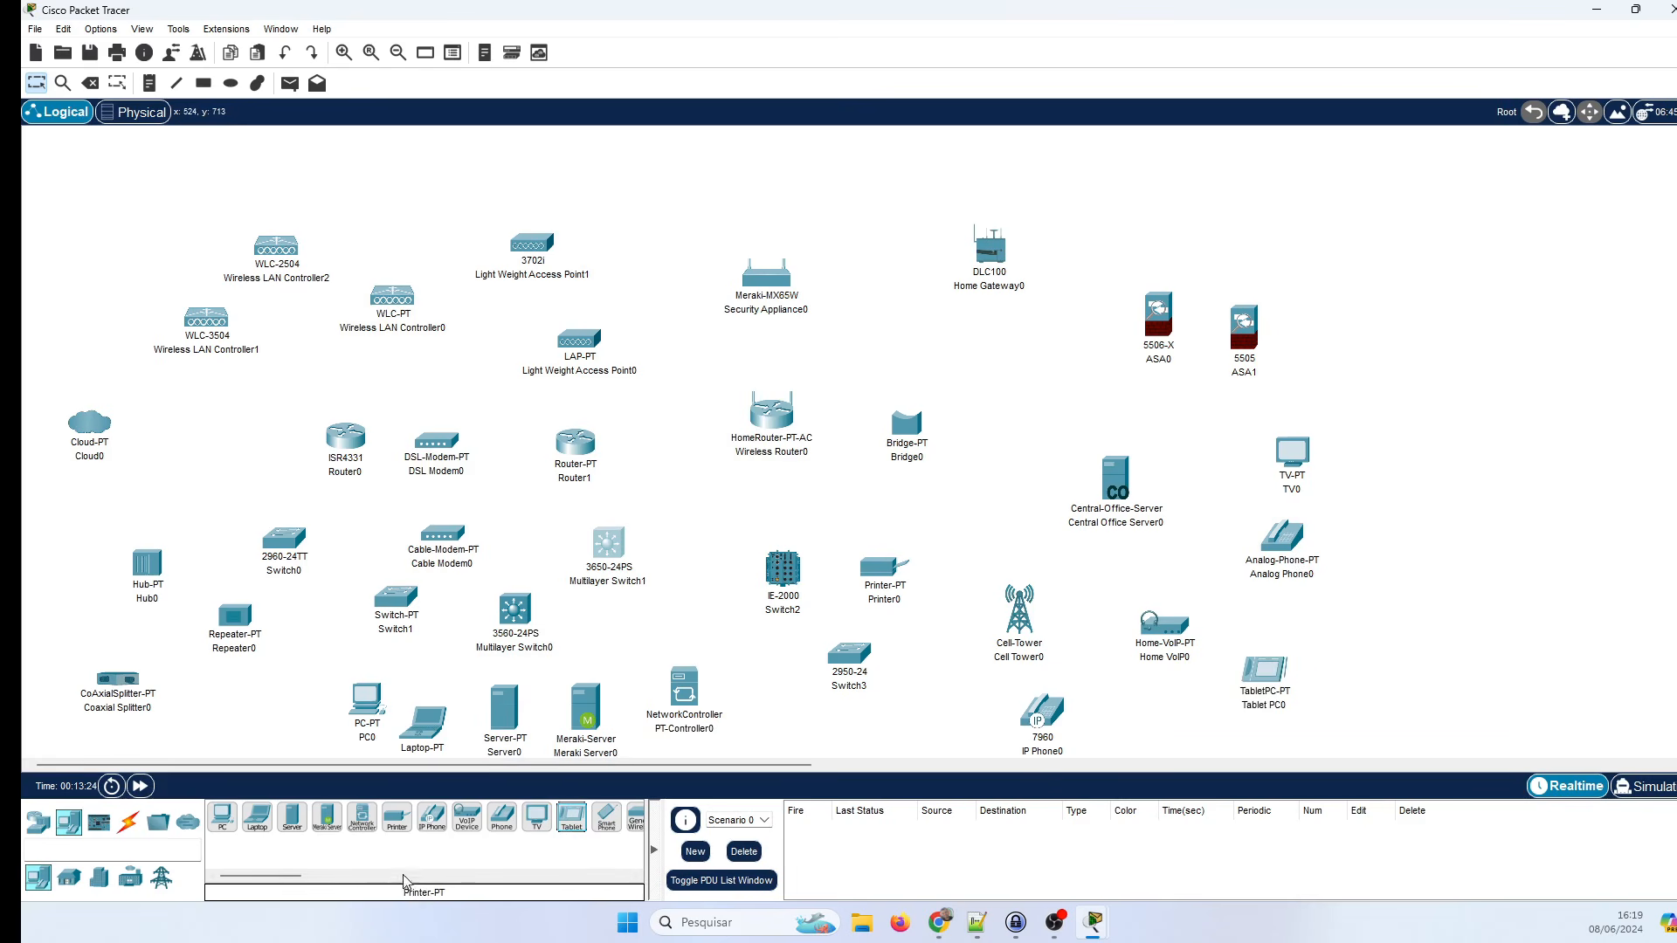
Add a sniffer and a smartphone, then reposition Home VoIP0, the wireless router and Tablet PC0.
left_click_drag(277, 877, 307, 879)
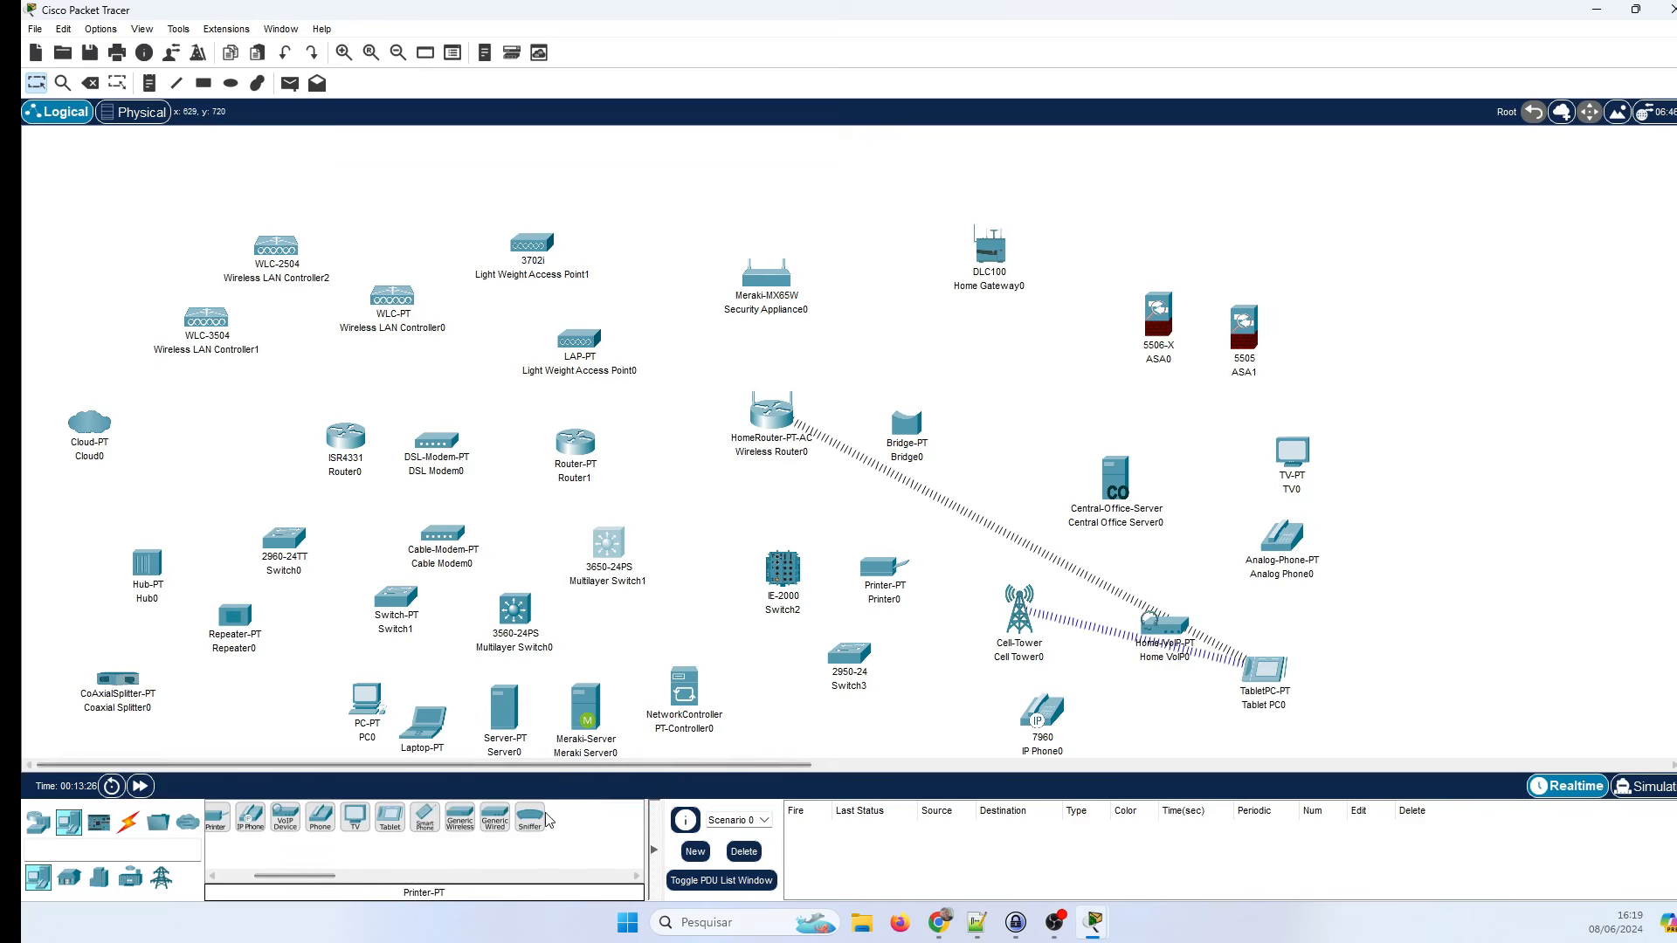
left_click_drag(529, 817, 1056, 441)
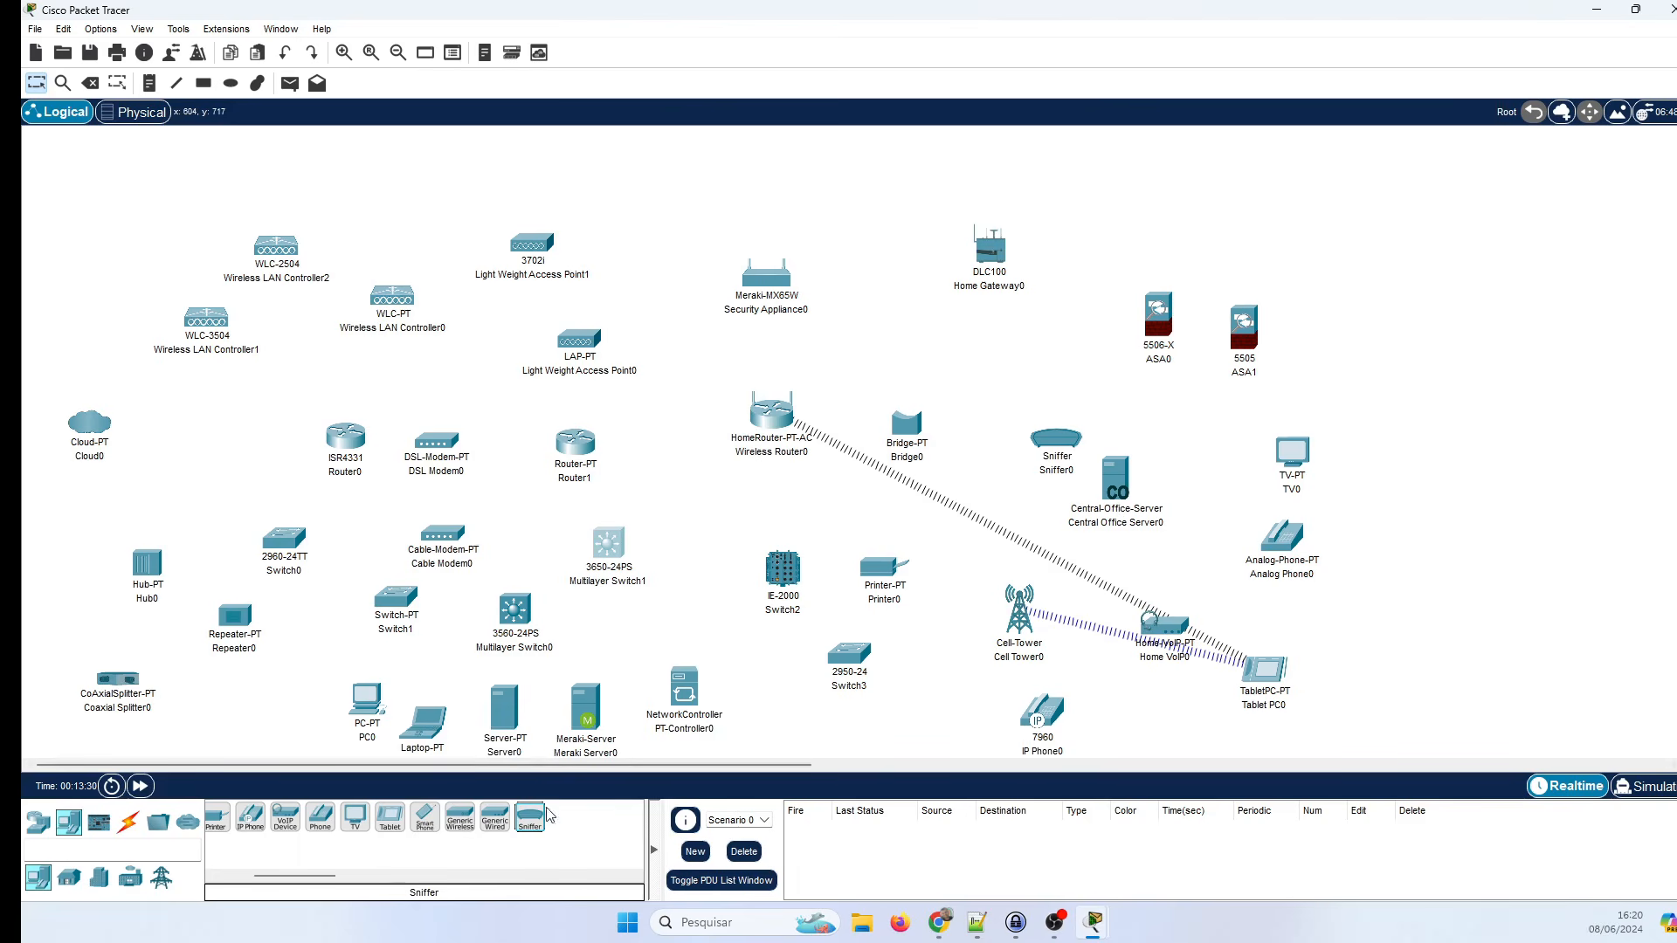
left_click_drag(426, 819, 1175, 699)
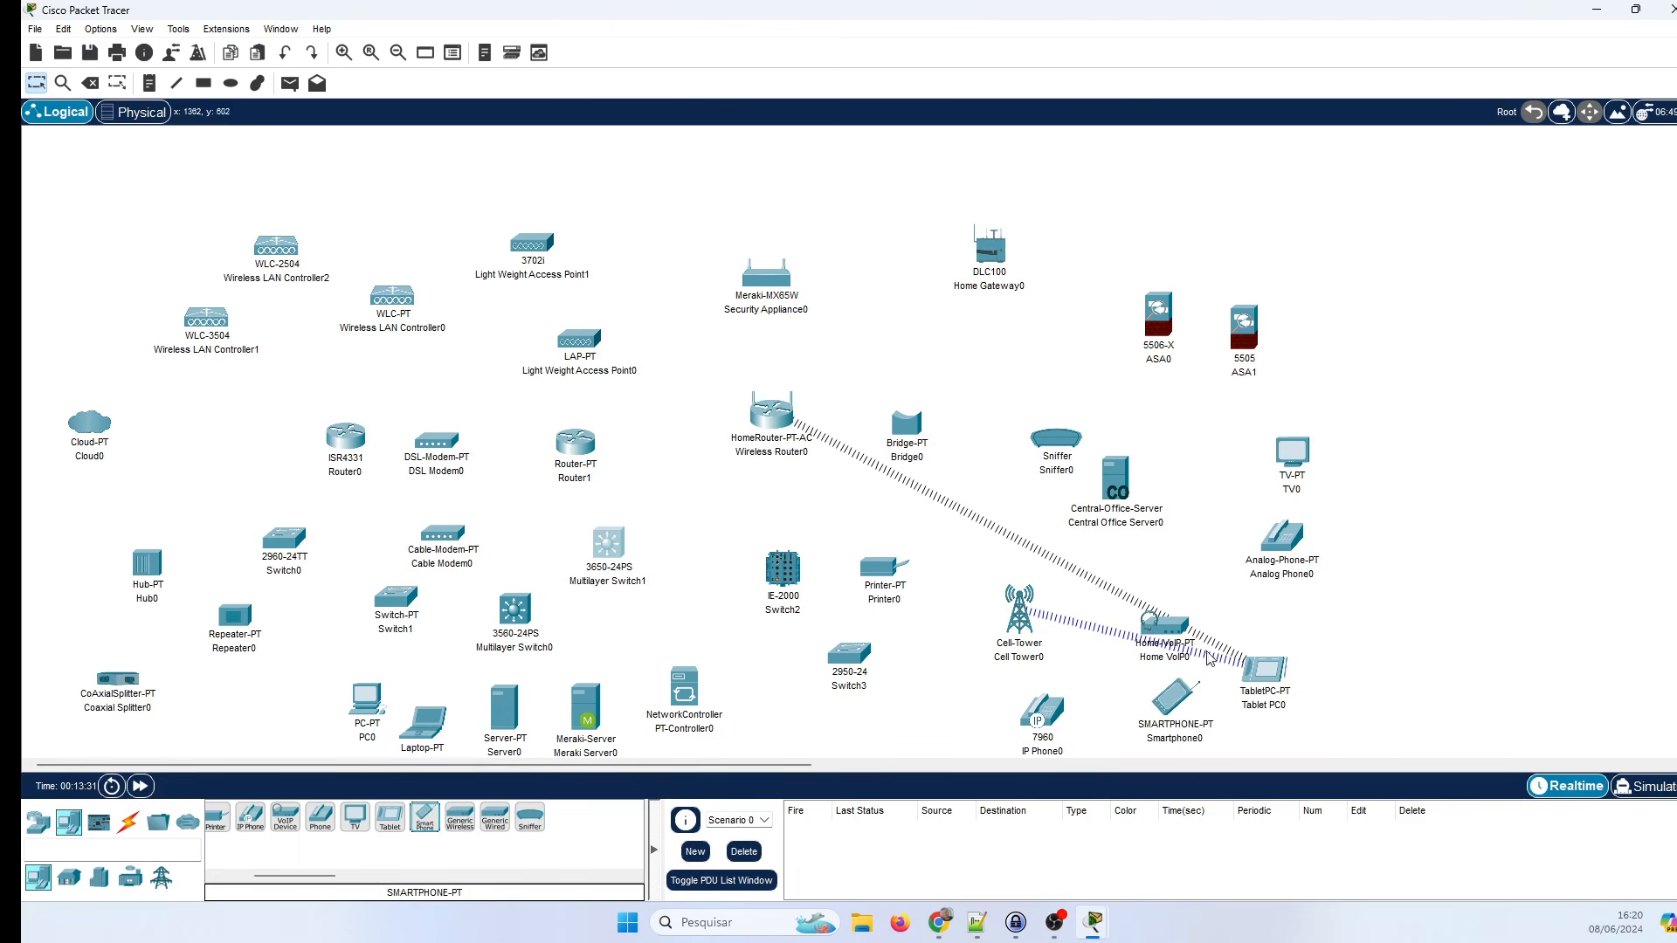
left_click_drag(1175, 629, 1206, 589)
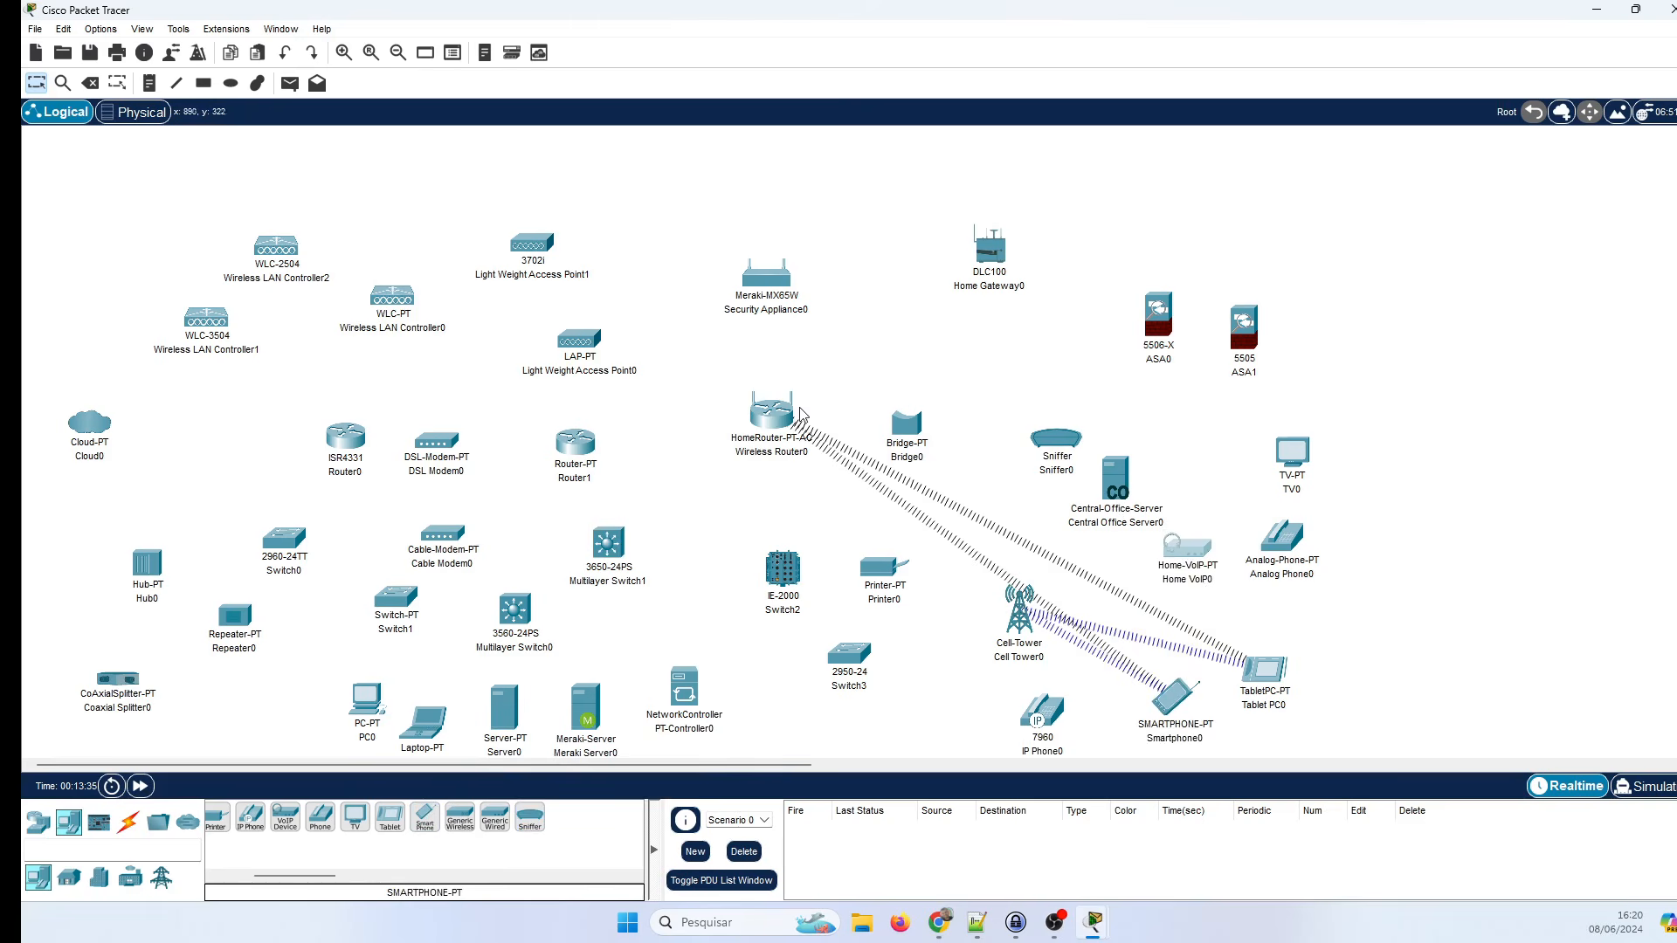
left_click_drag(801, 414, 1503, 678)
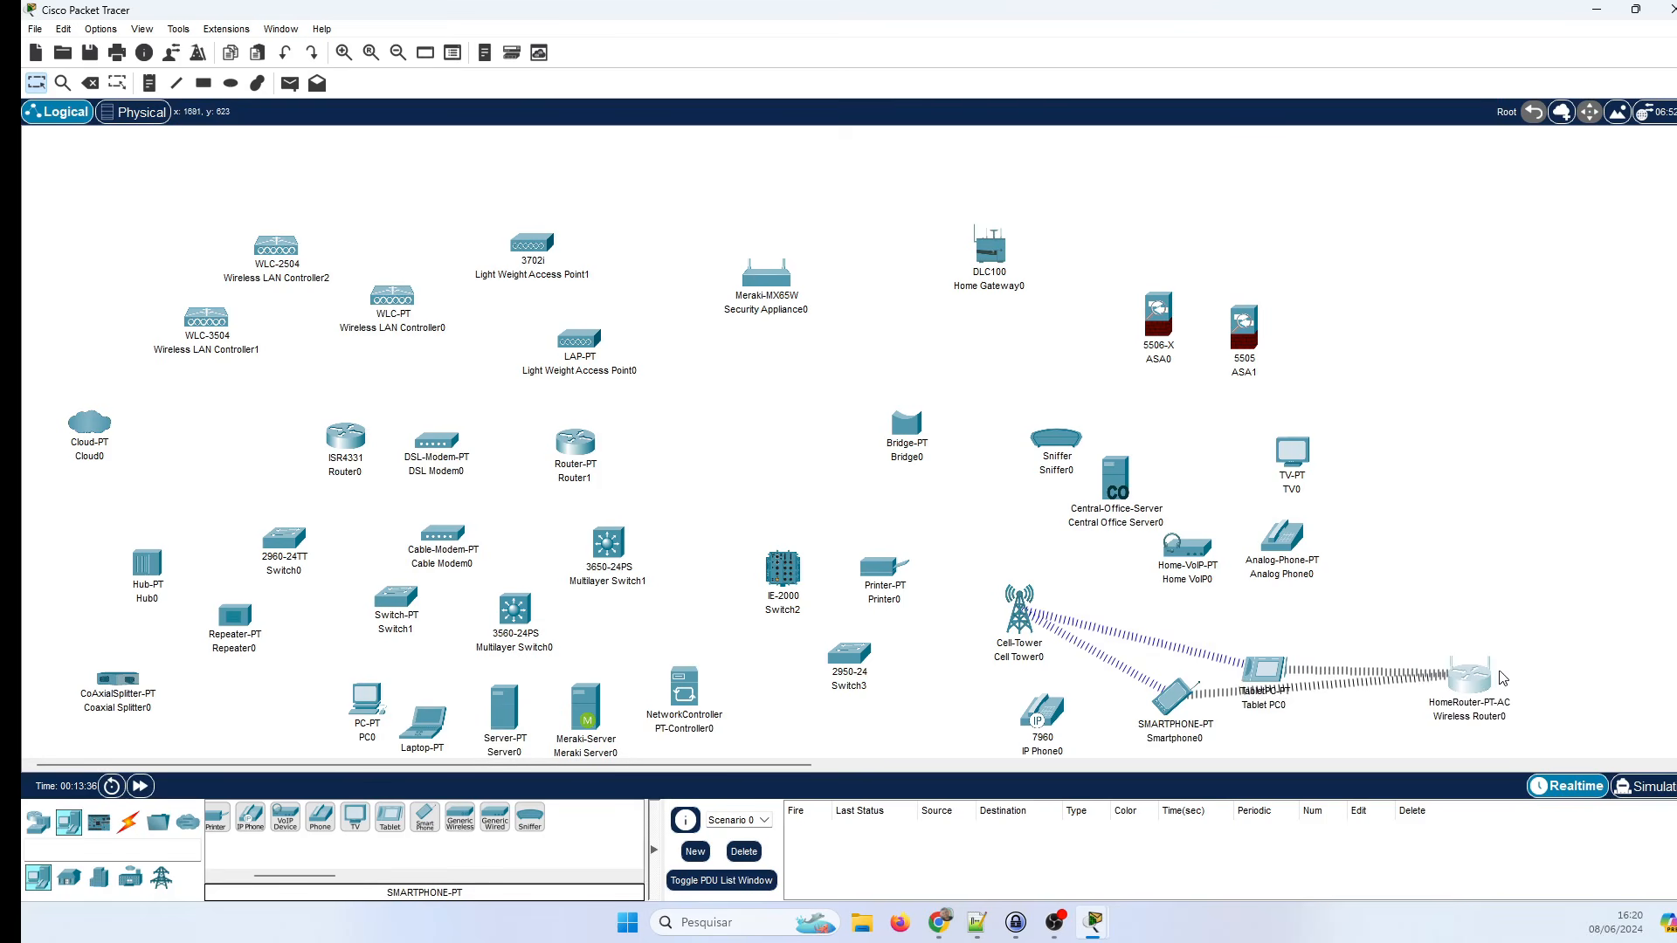
left_click_drag(1264, 669, 1234, 640)
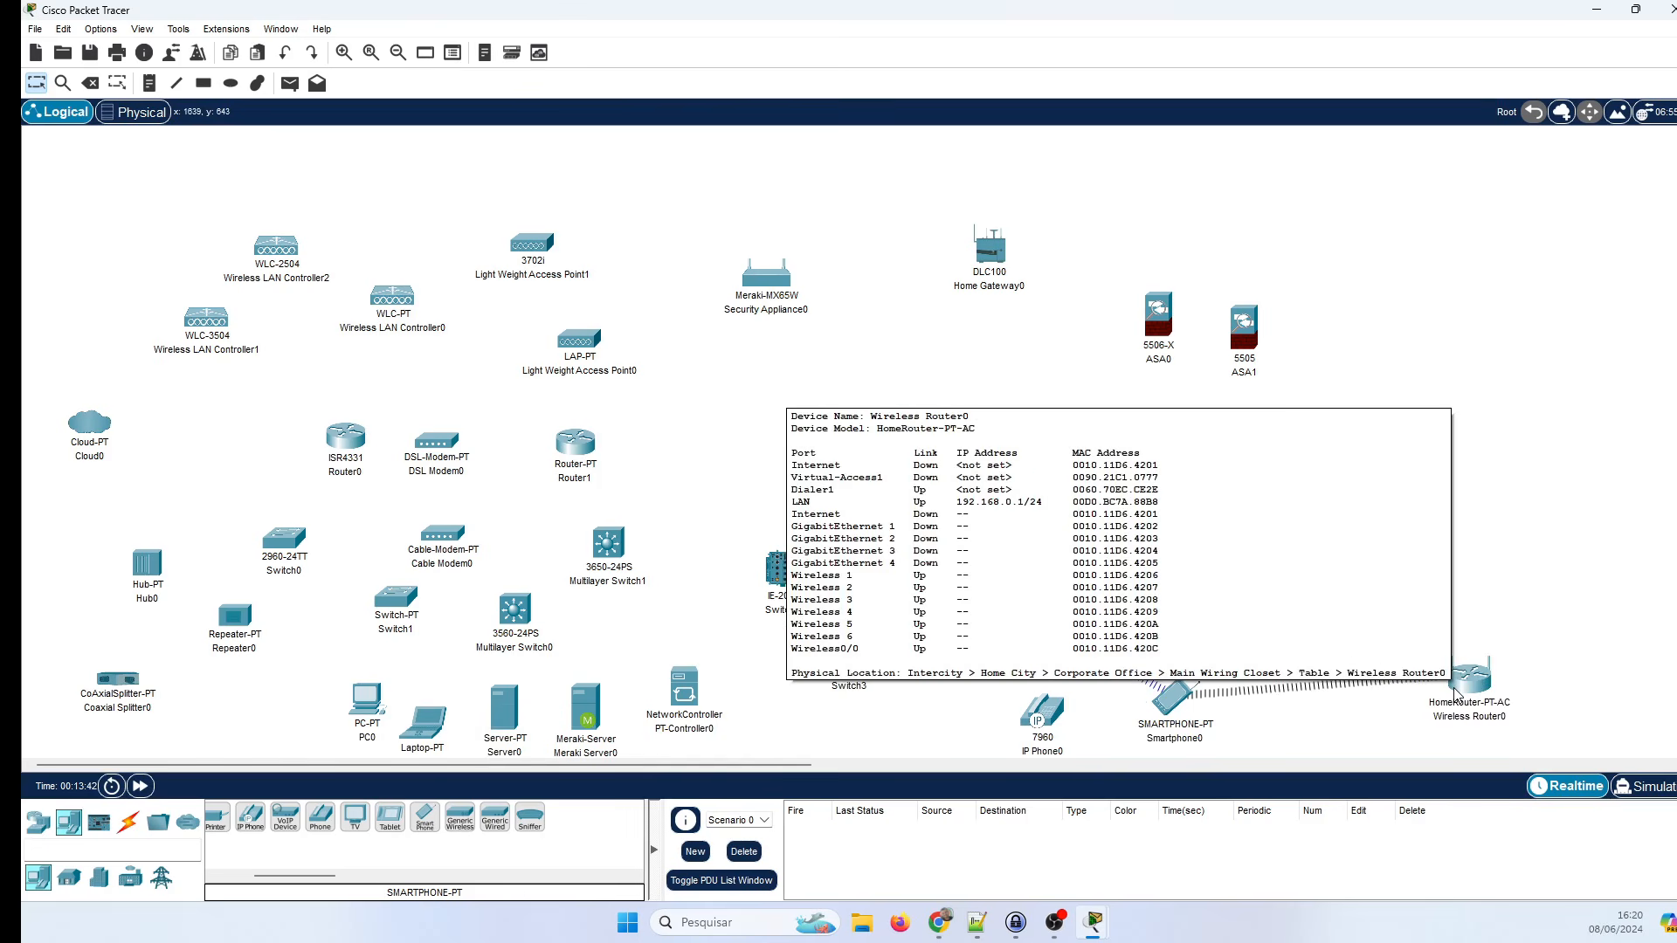
left_click(98, 822)
Place an MCU board, an SBC board and an IoT Thing at the right, moving the home gateway beside the SBC.
left_click(223, 817)
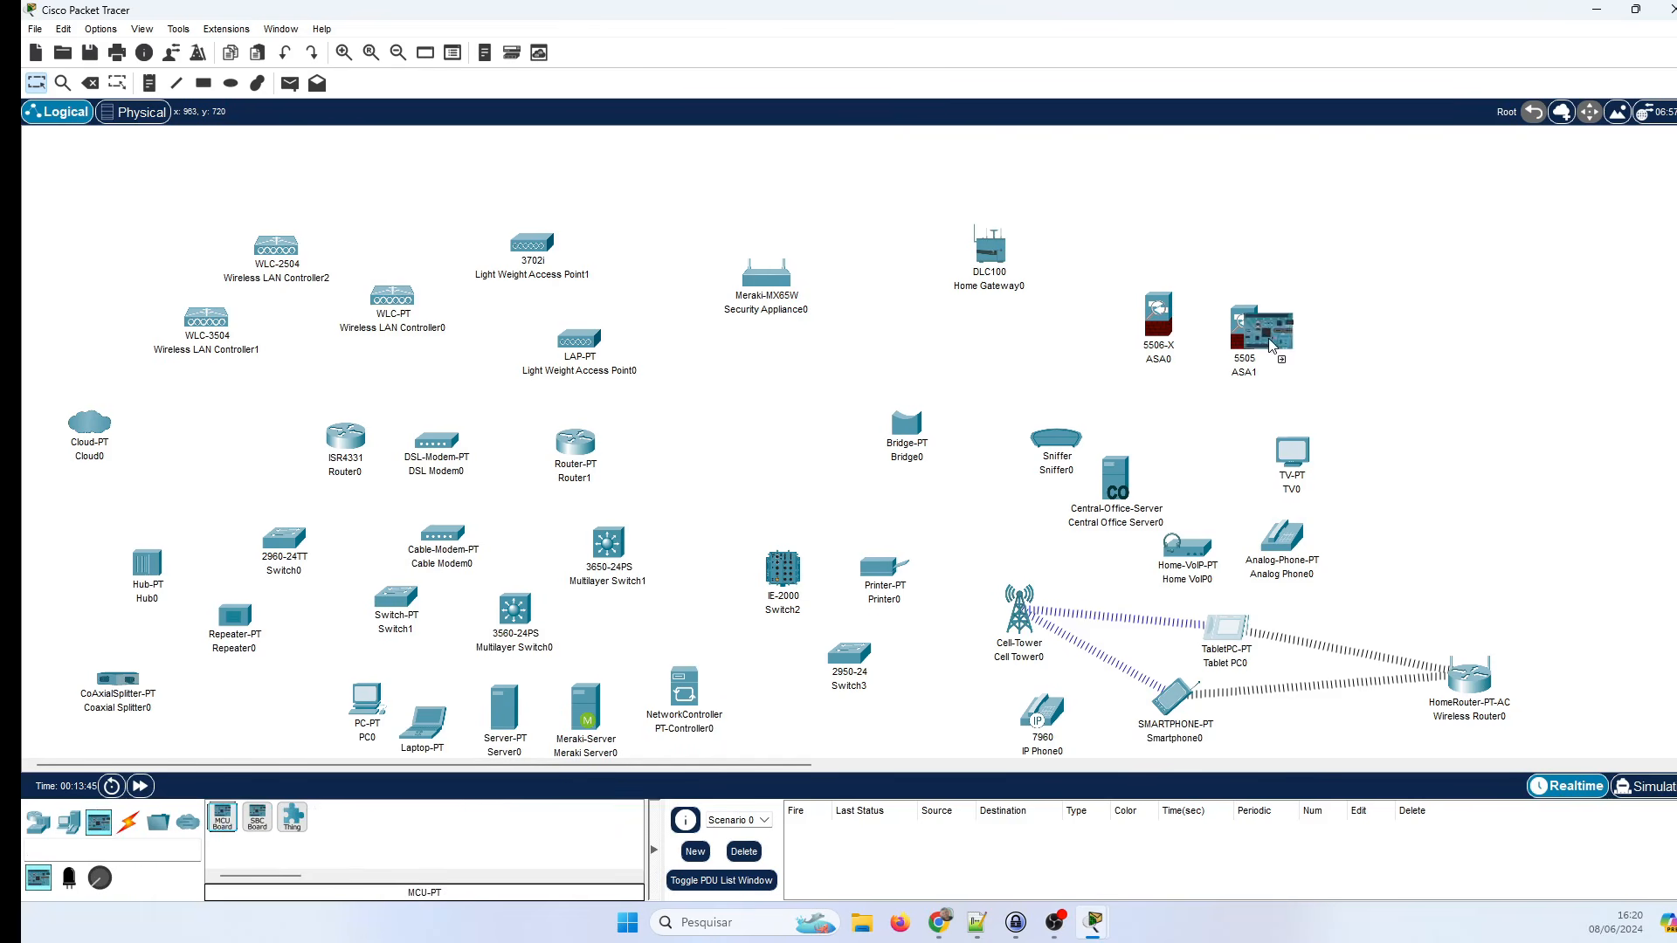
left_click(1339, 225)
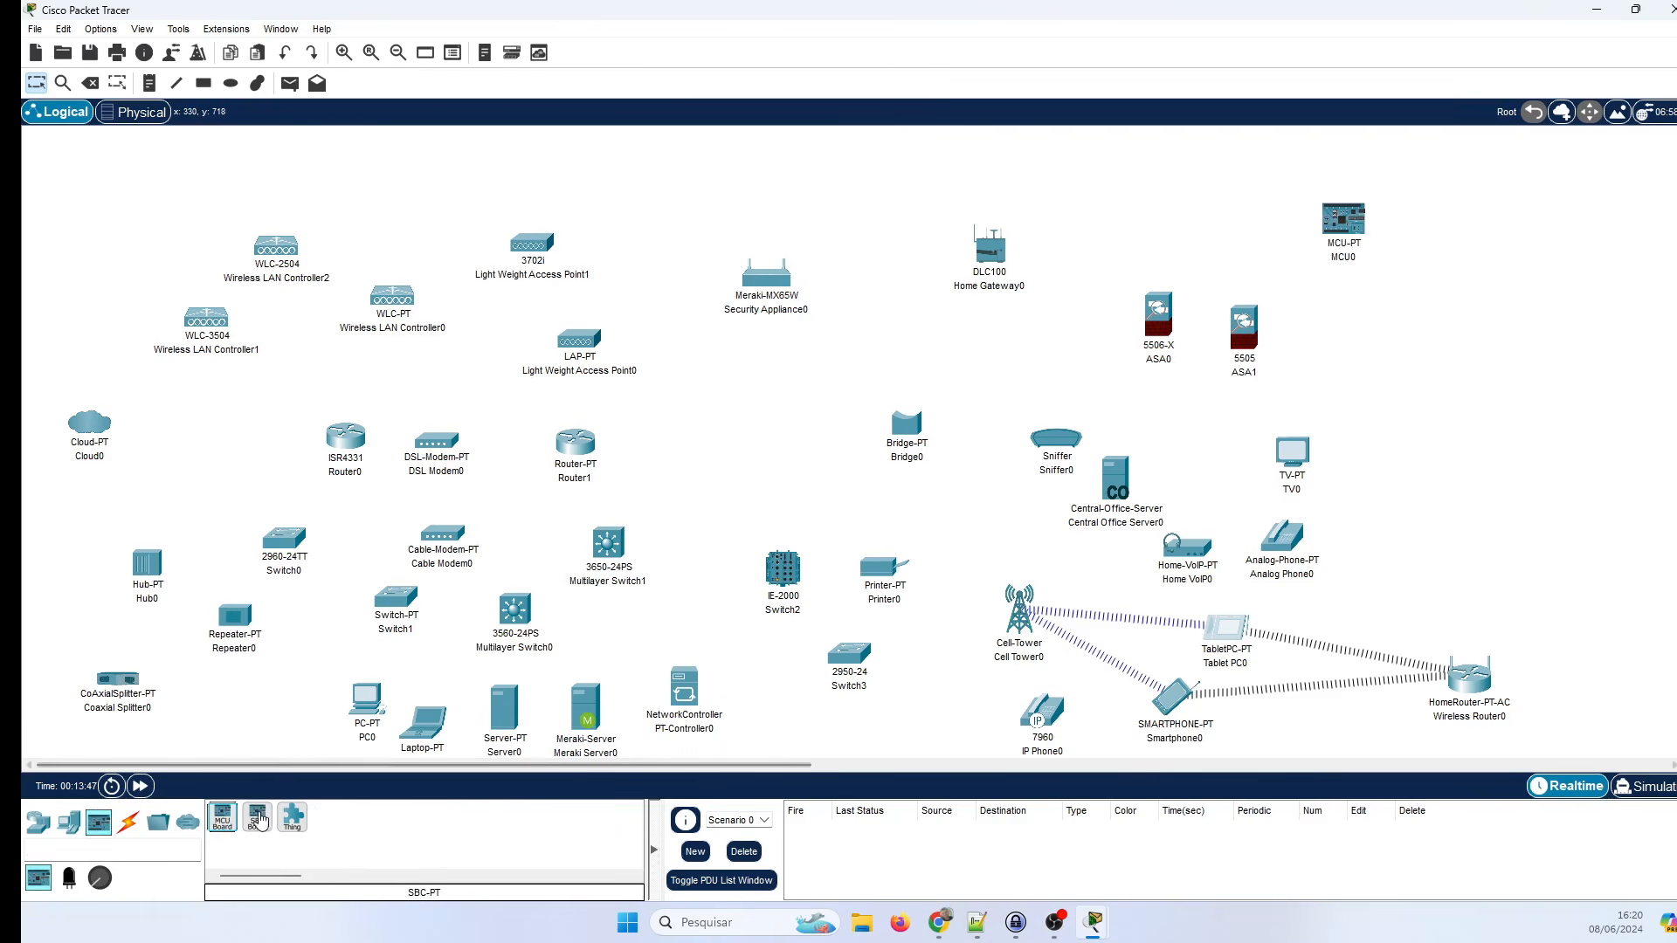
left_click(258, 818)
left_click(1399, 326)
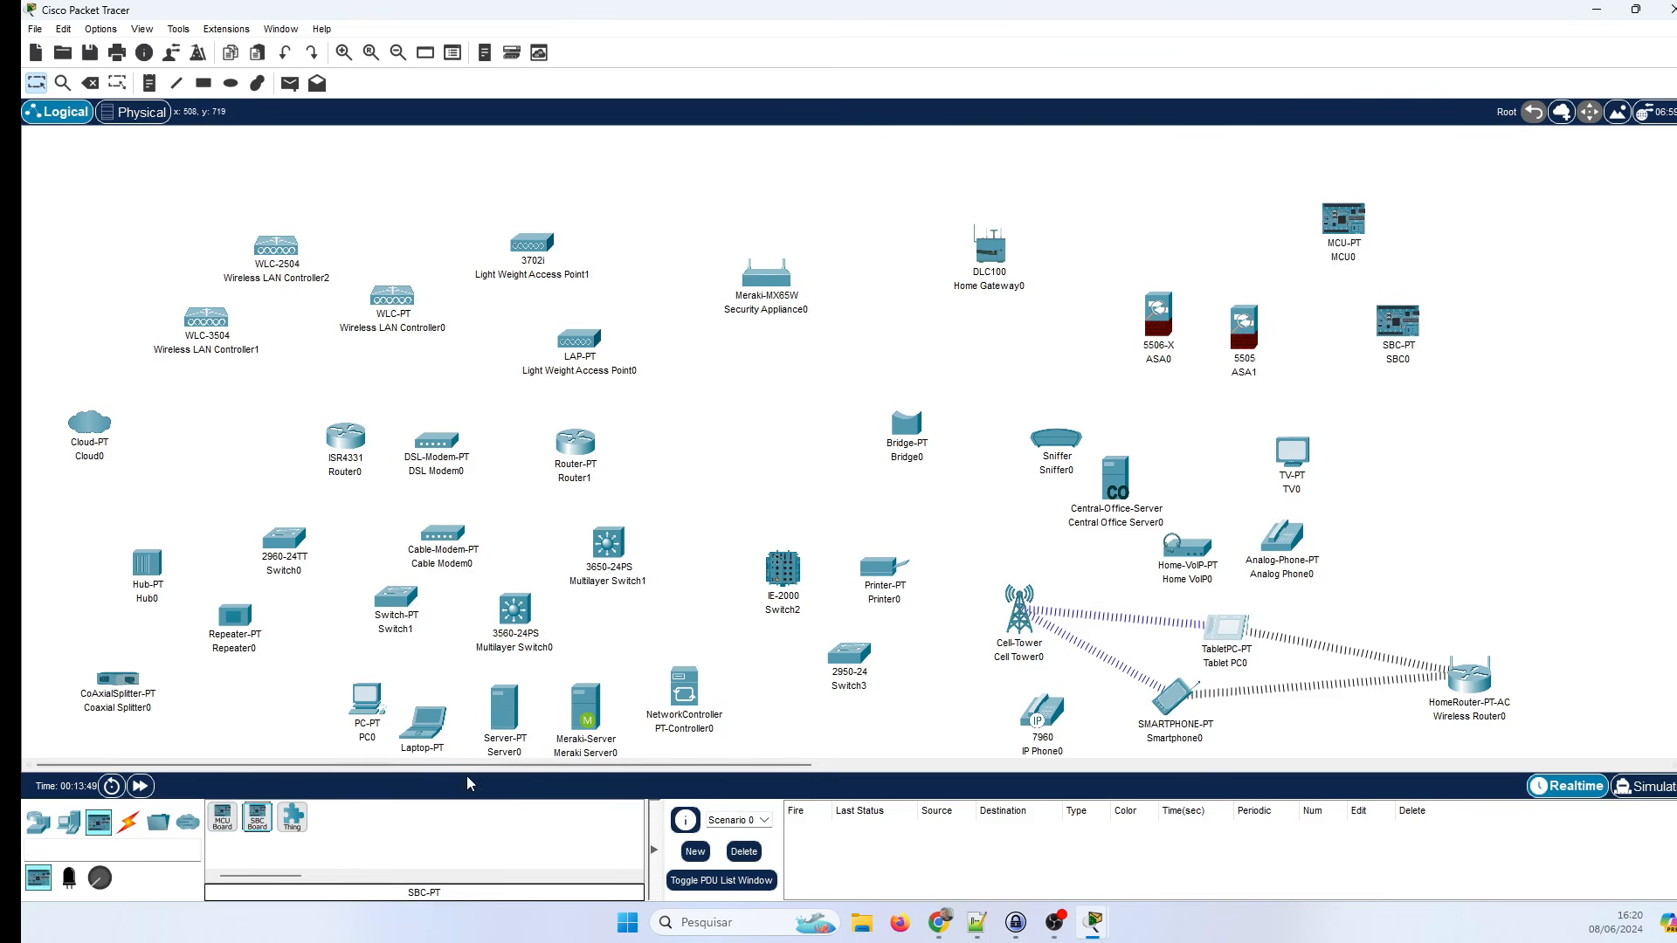
left_click(293, 817)
left_click(1416, 411)
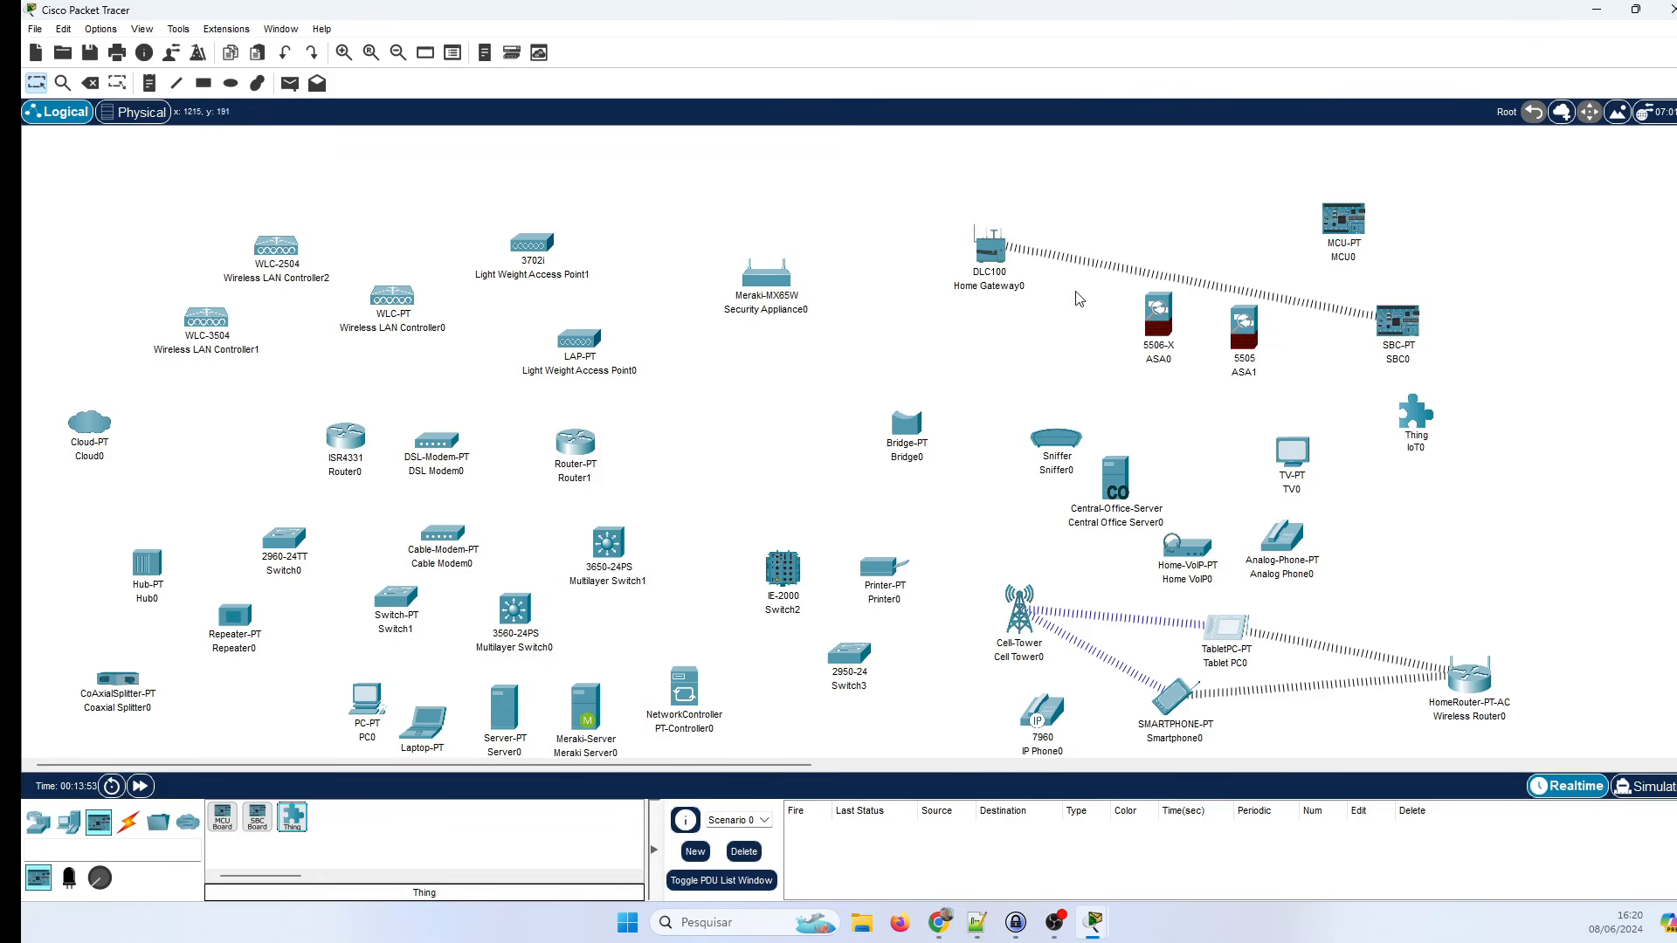
left_click_drag(993, 264, 1229, 236)
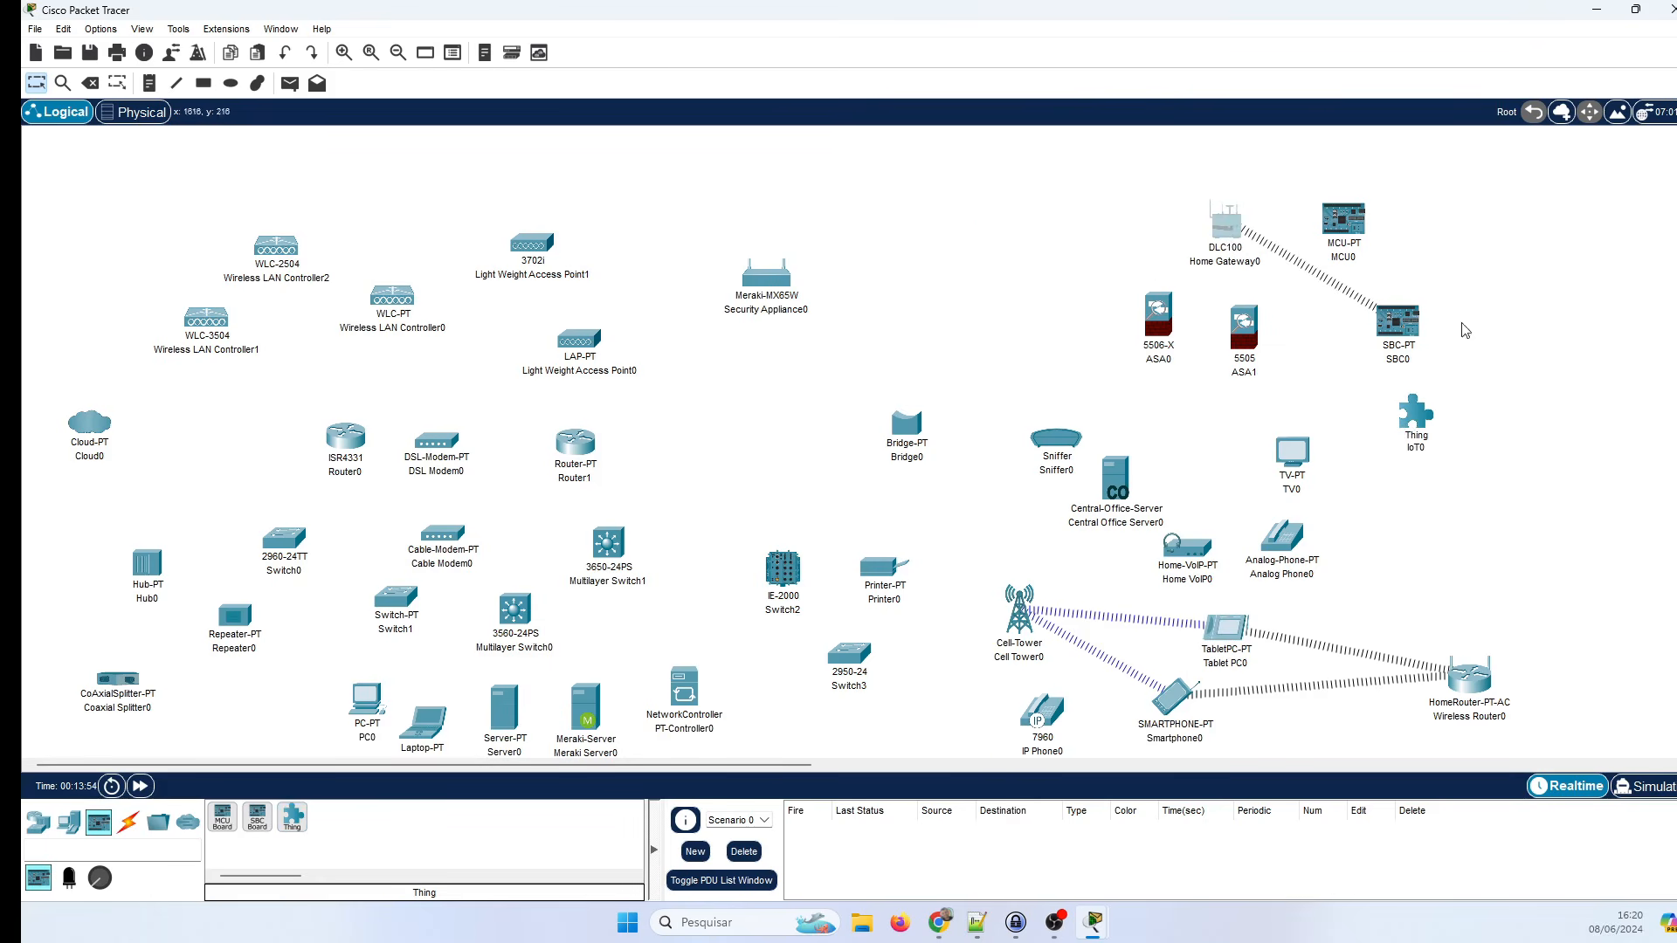
Inspect IoT0's I/O Config and Physical tabs, then close its window.
left_click(1411, 427)
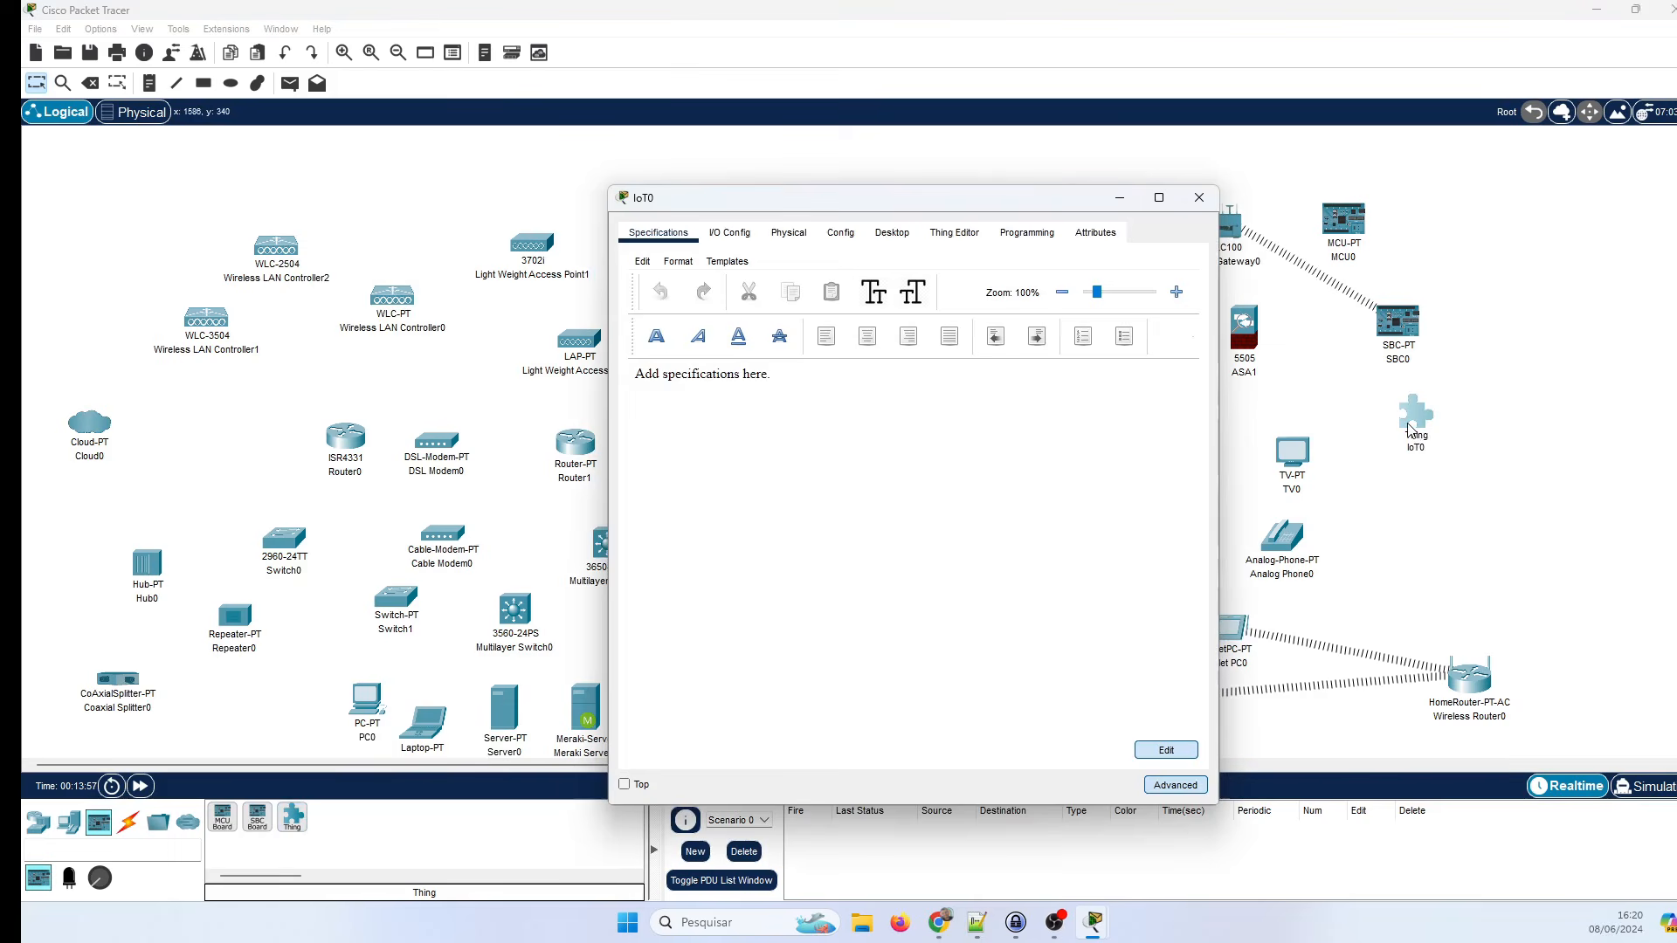
left_click(749, 232)
left_click(791, 234)
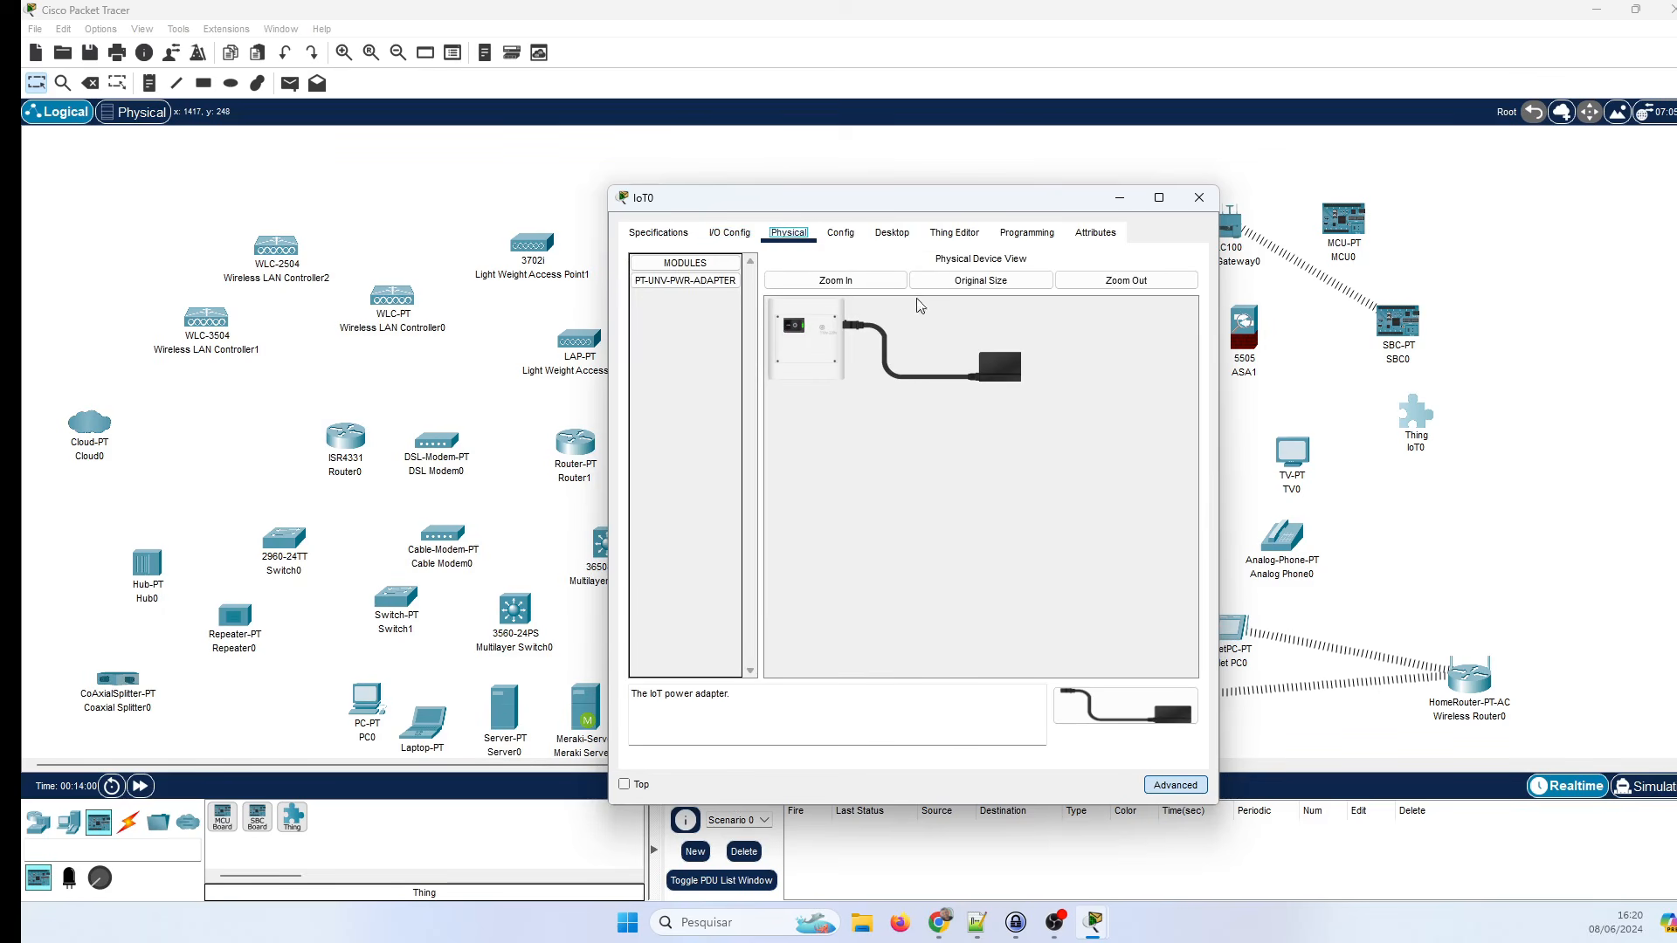
left_click(1199, 198)
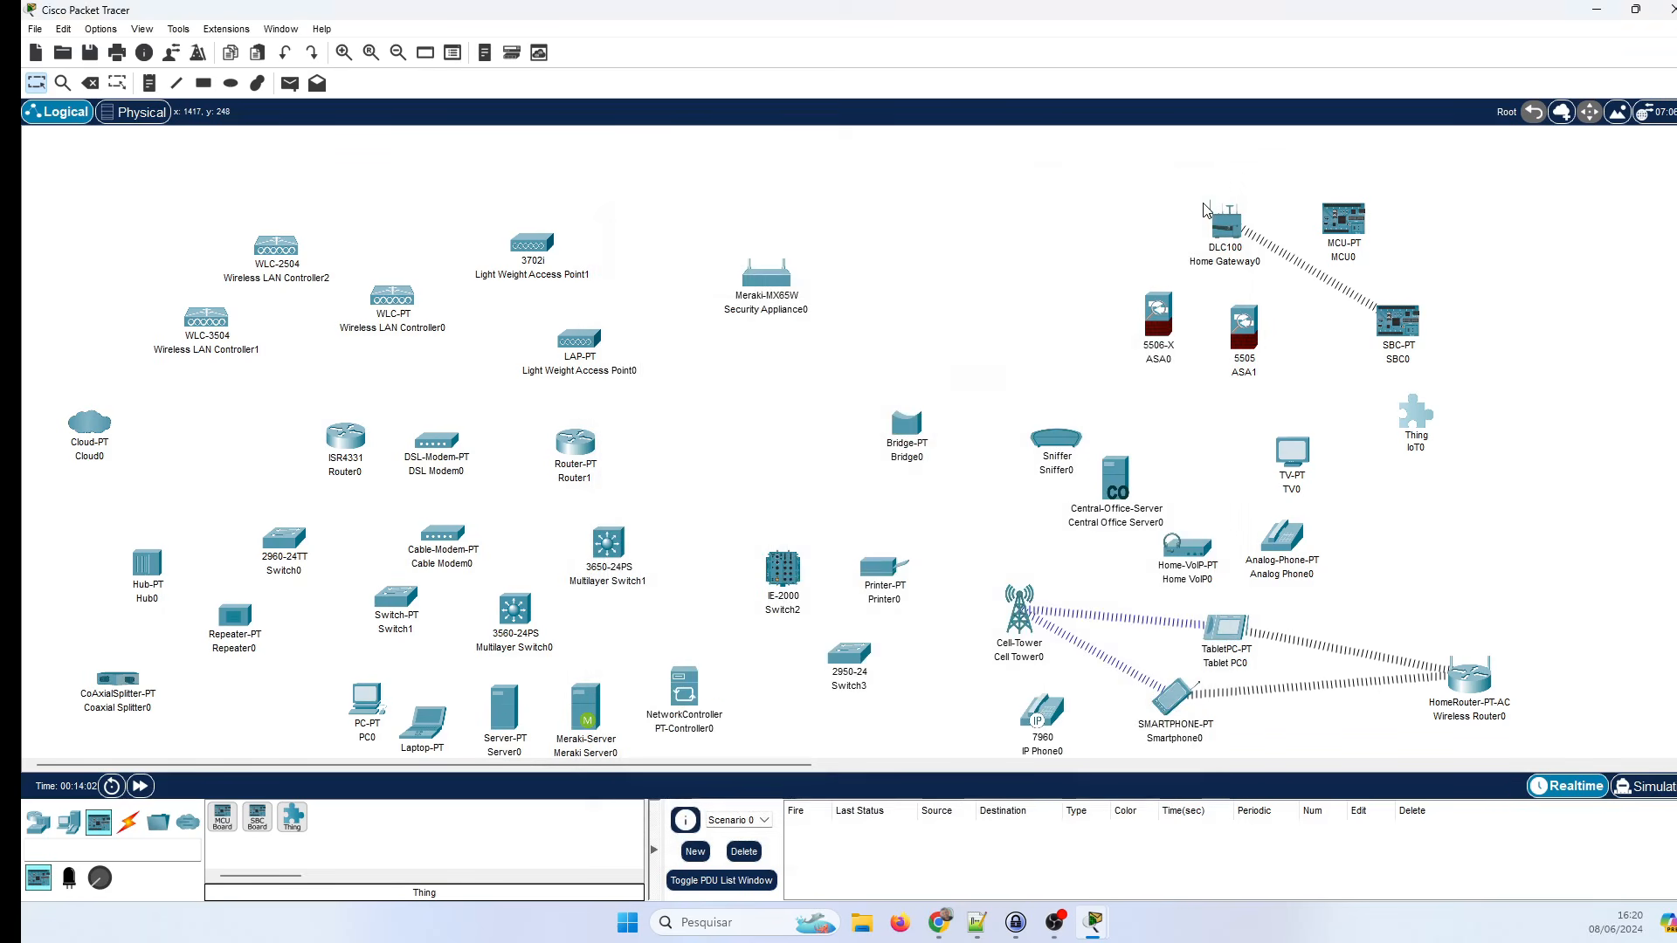
left_click(63, 882)
Add an alarm and a heating element at the top right of the workspace.
left_click_drag(258, 837, 1467, 232)
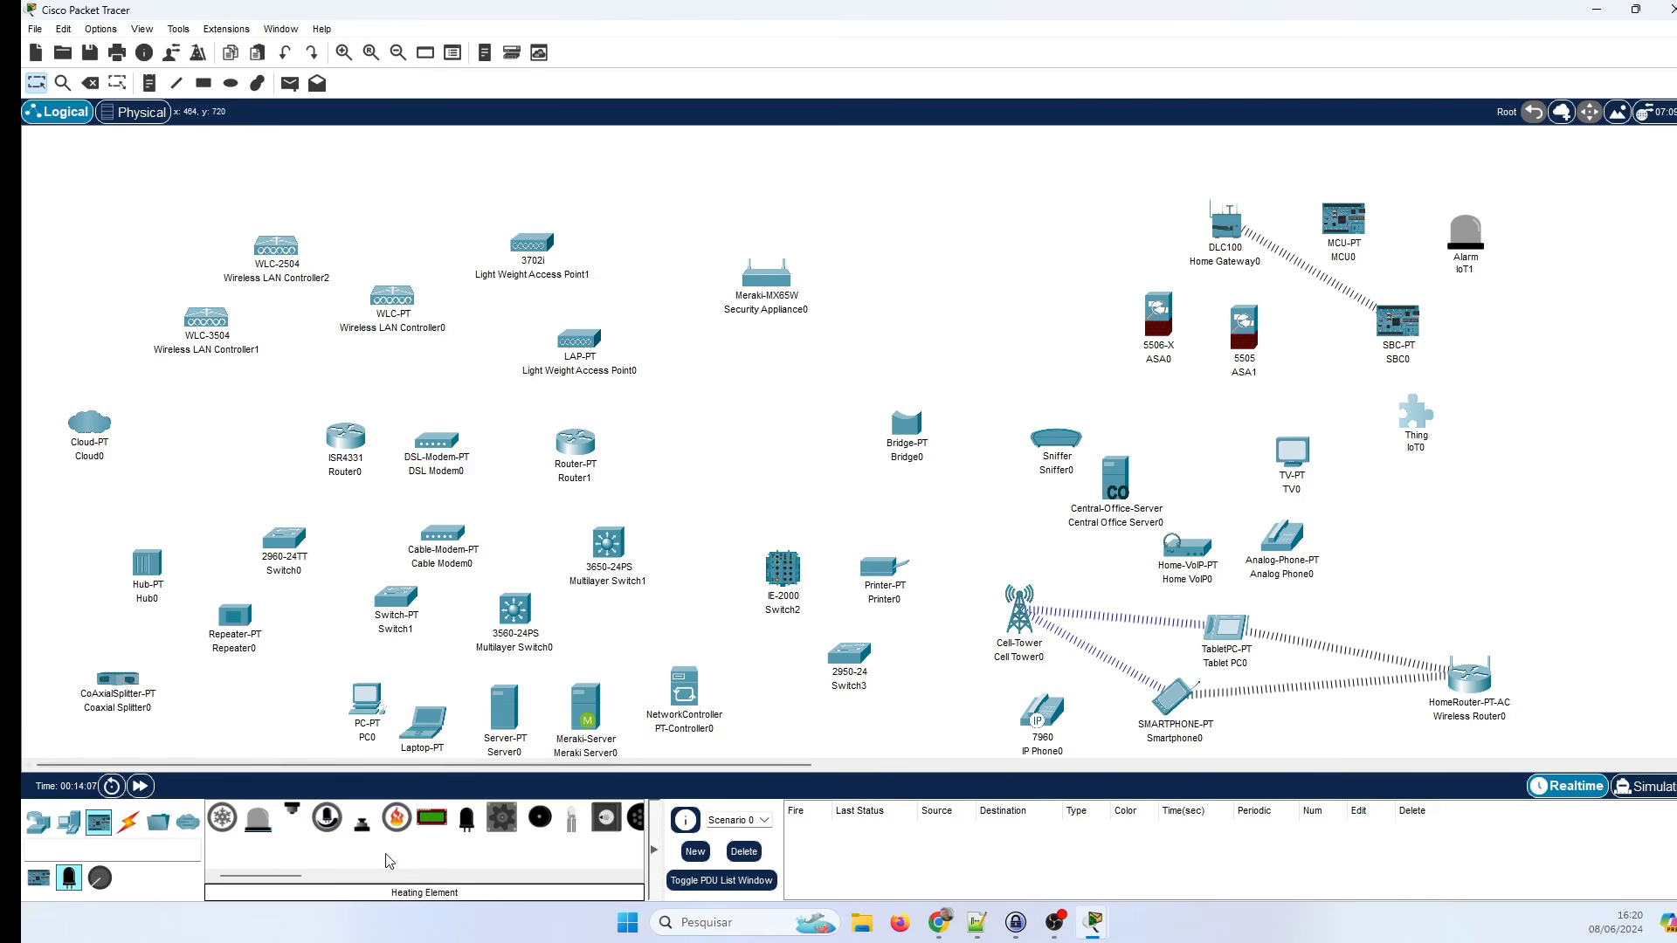
left_click_drag(397, 819, 1552, 316)
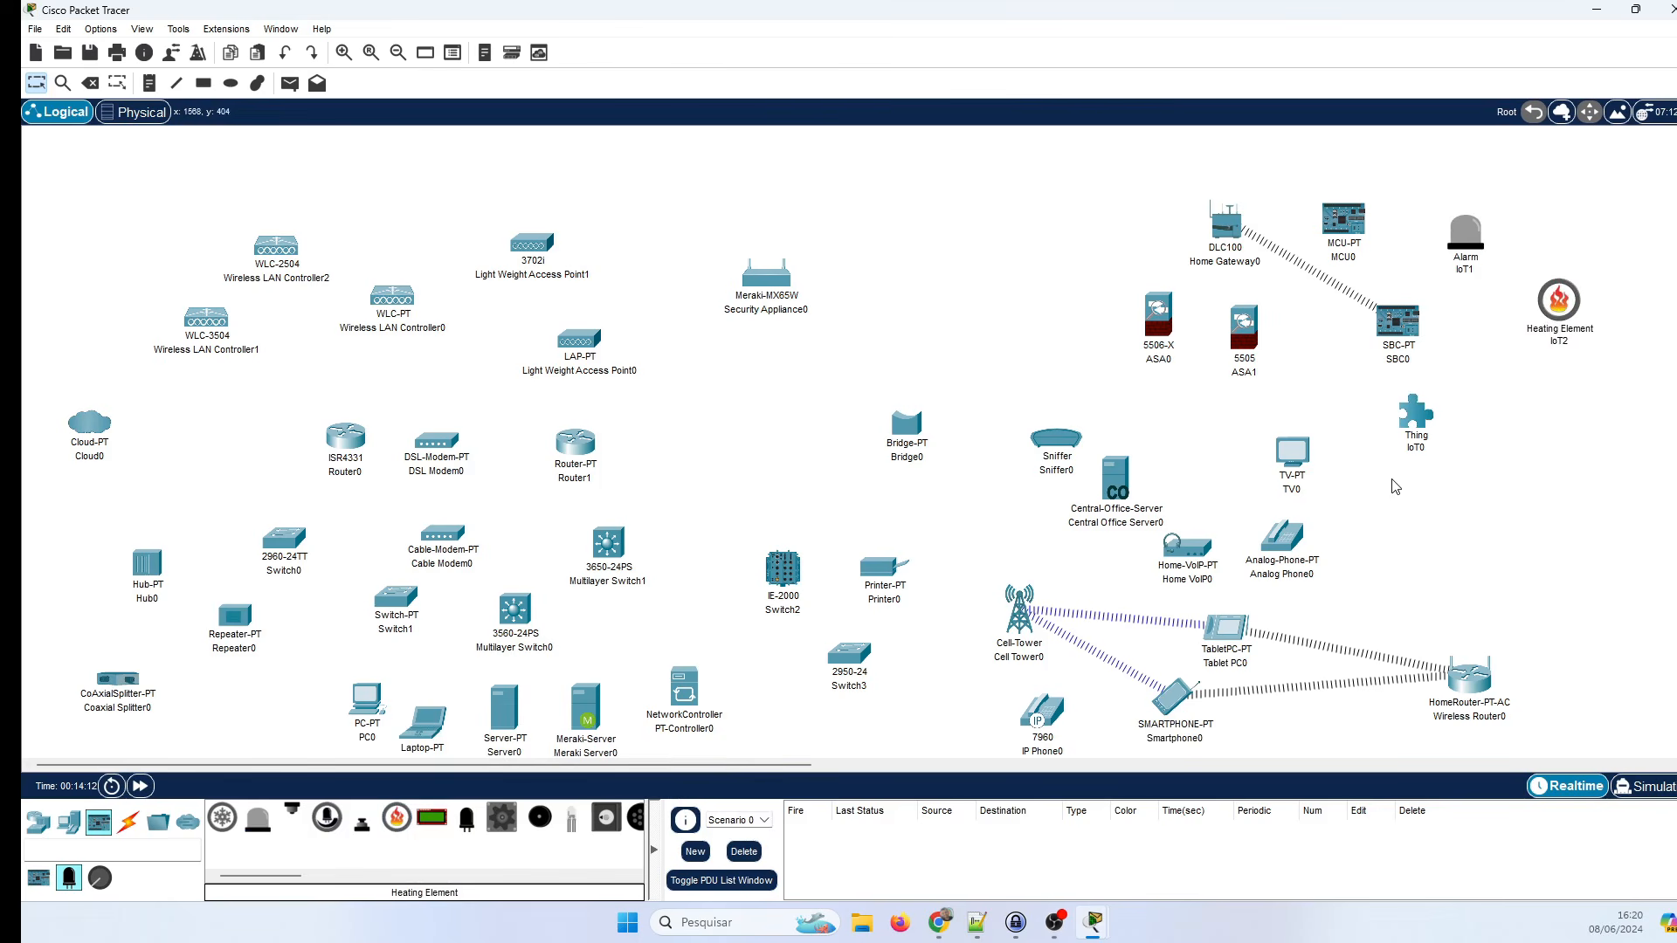
mouse_move(278, 876)
left_mouse_down()
mouse_move(316, 893)
mouse_move(262, 881)
left_mouse_up()
Add a push button, a metal sensor and a water detector near the top of the workspace.
left_click(99, 878)
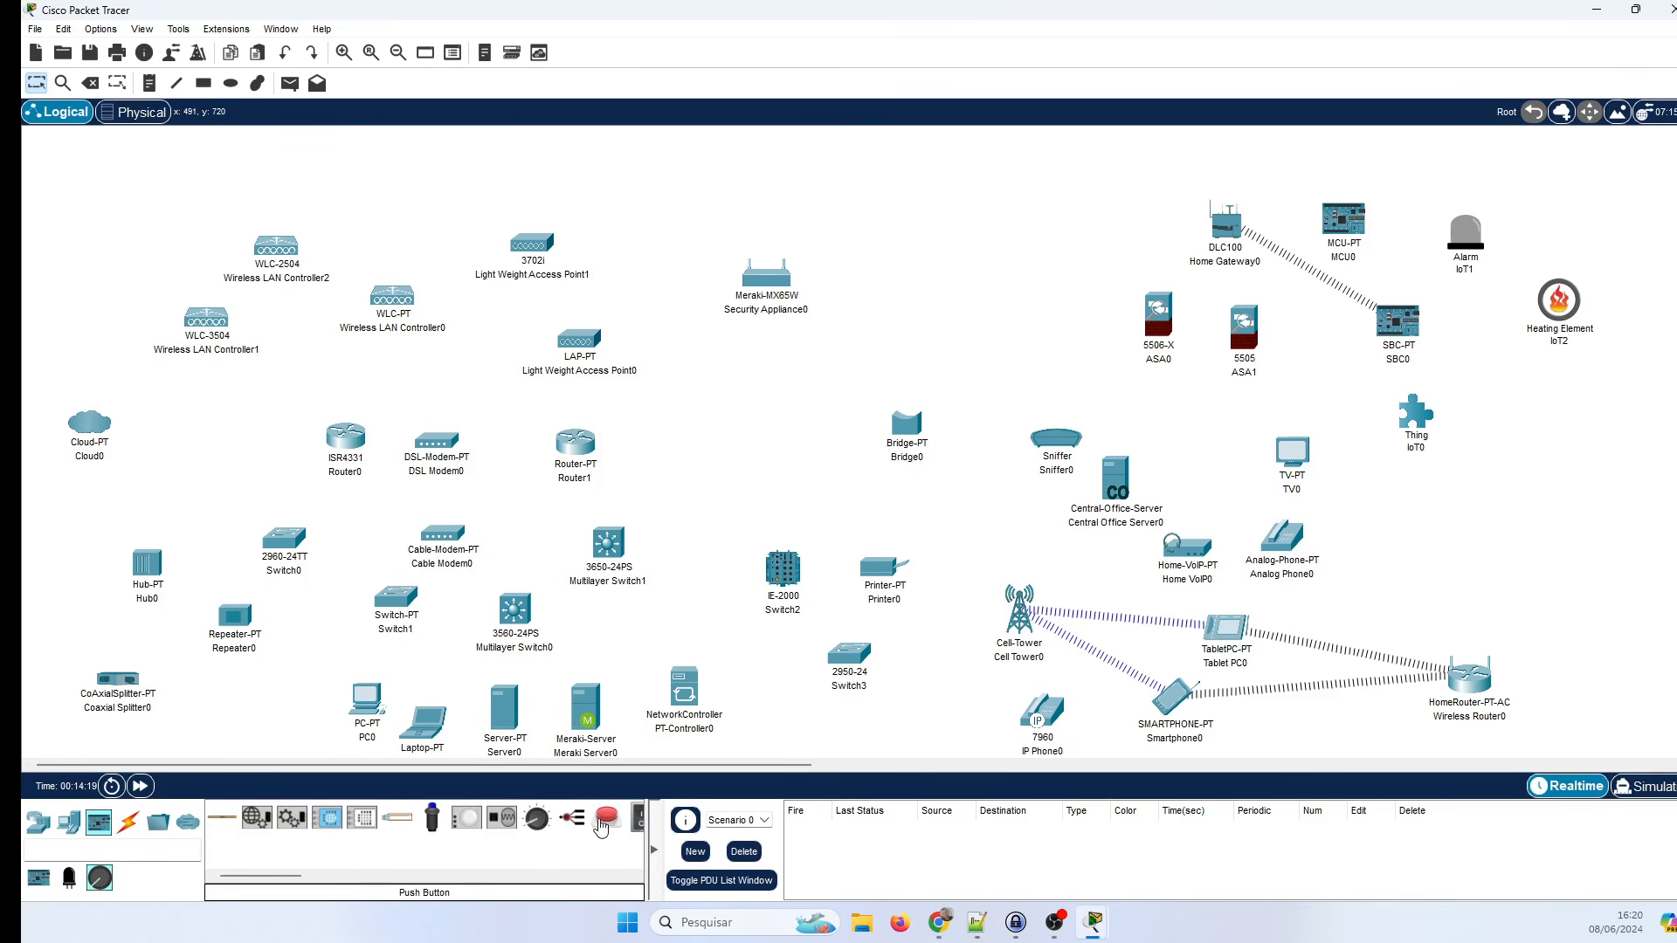
left_click_drag(607, 818, 1107, 259)
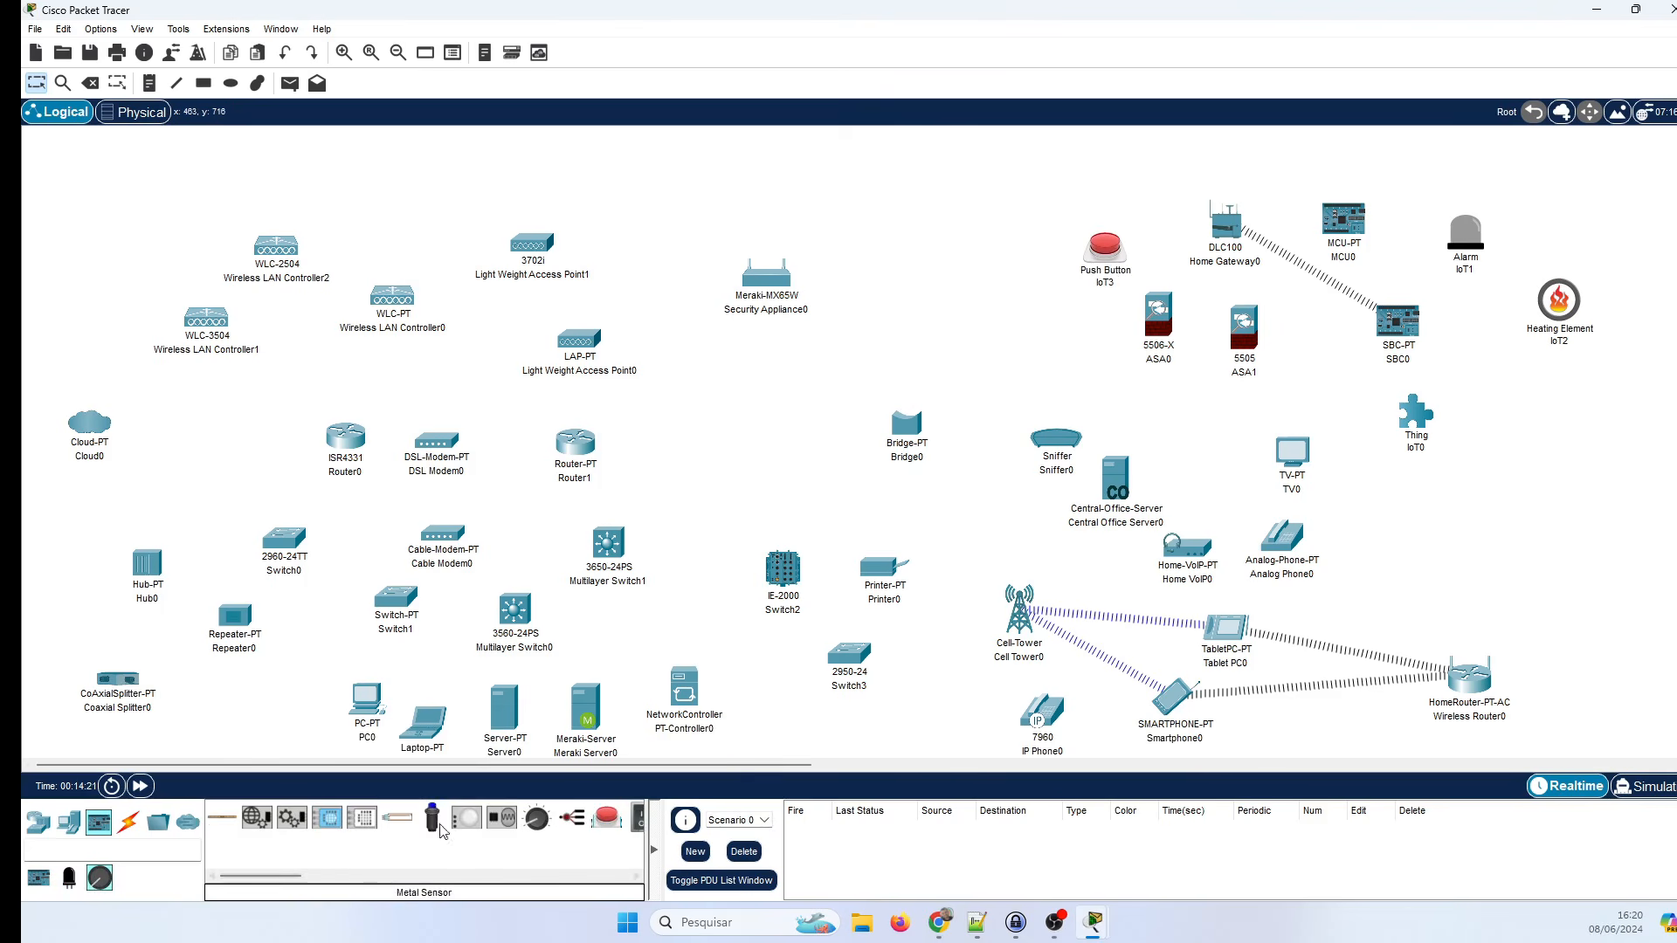
left_click_drag(431, 819, 951, 248)
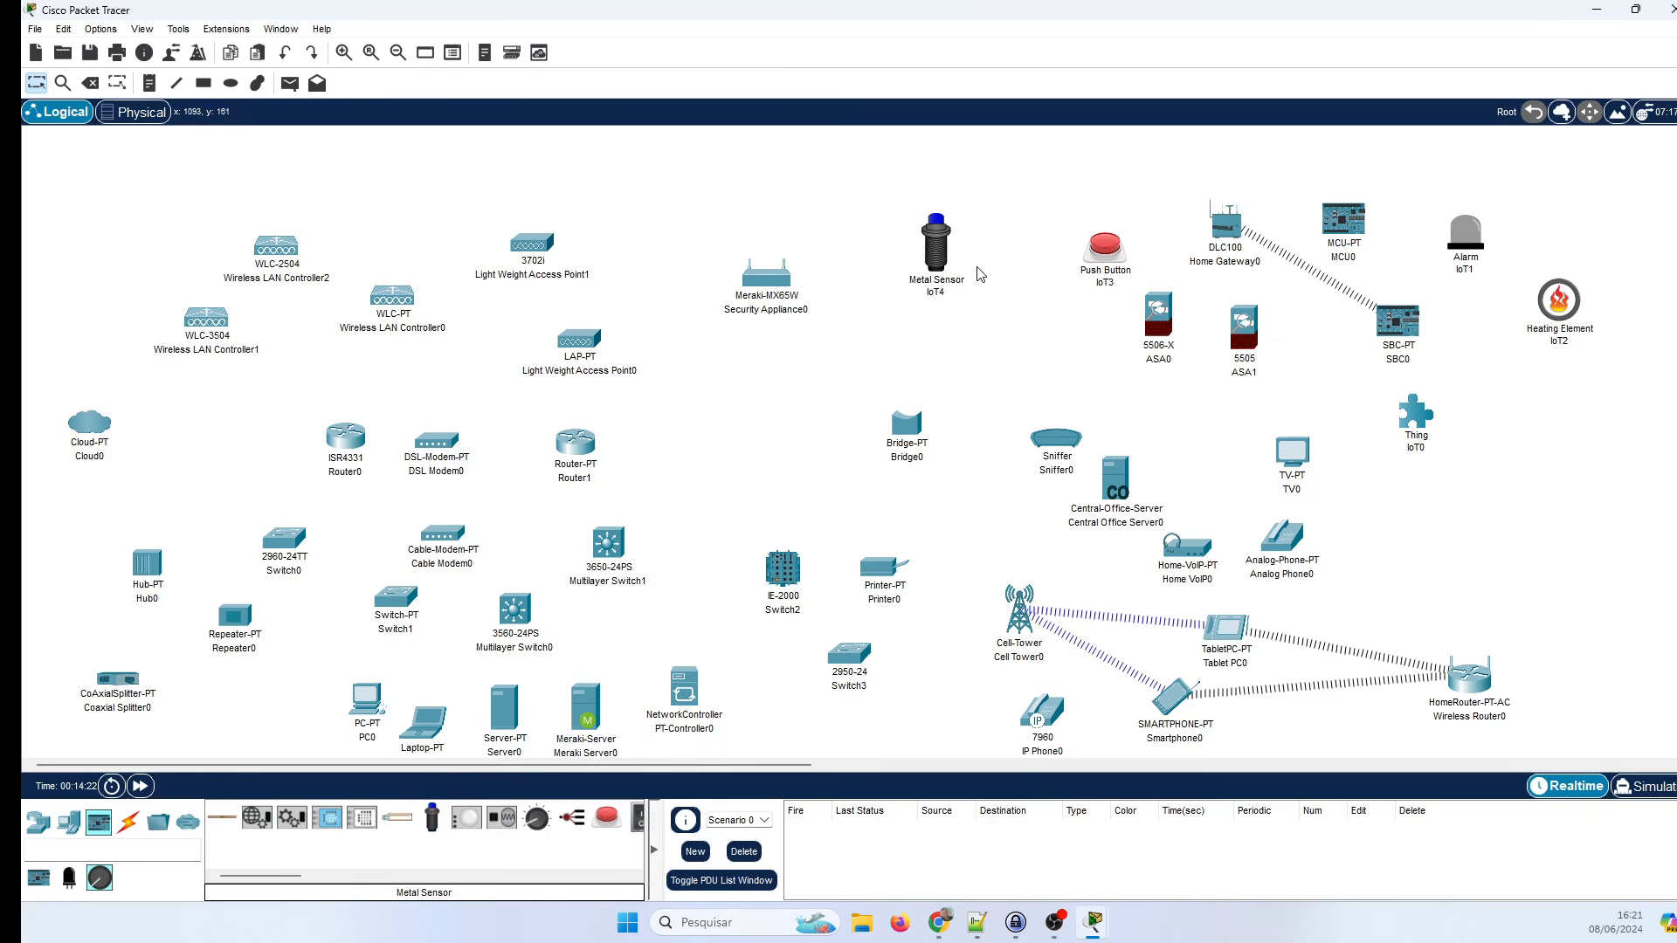
left_click_drag(256, 876, 339, 878)
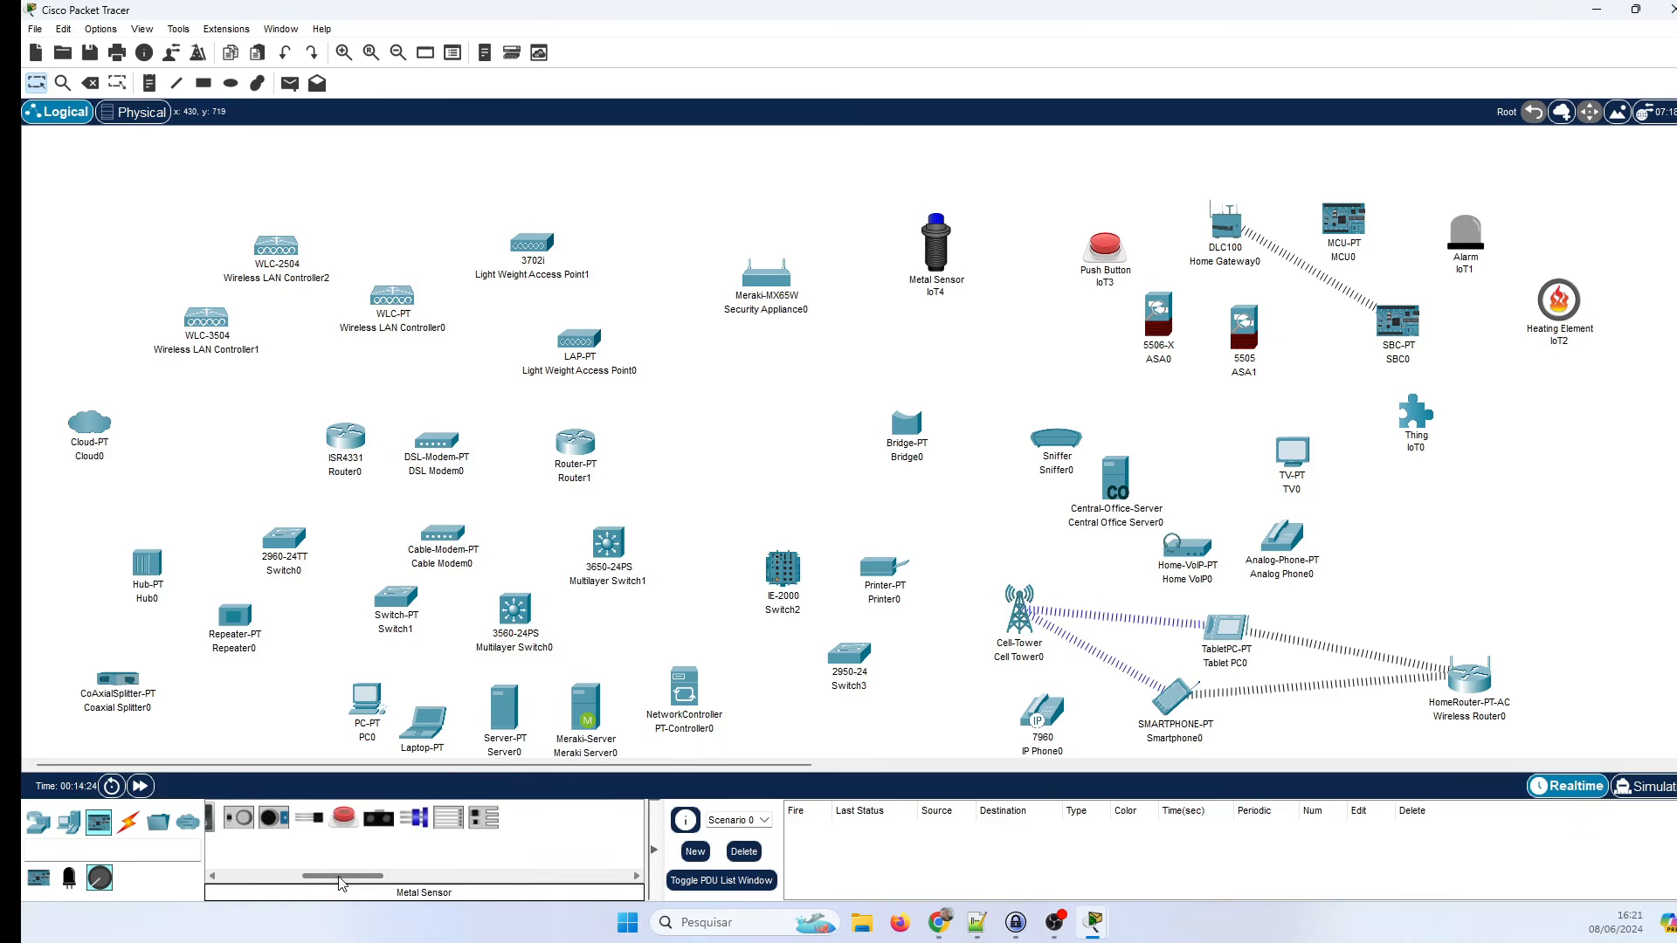
left_click_drag(415, 824, 1005, 189)
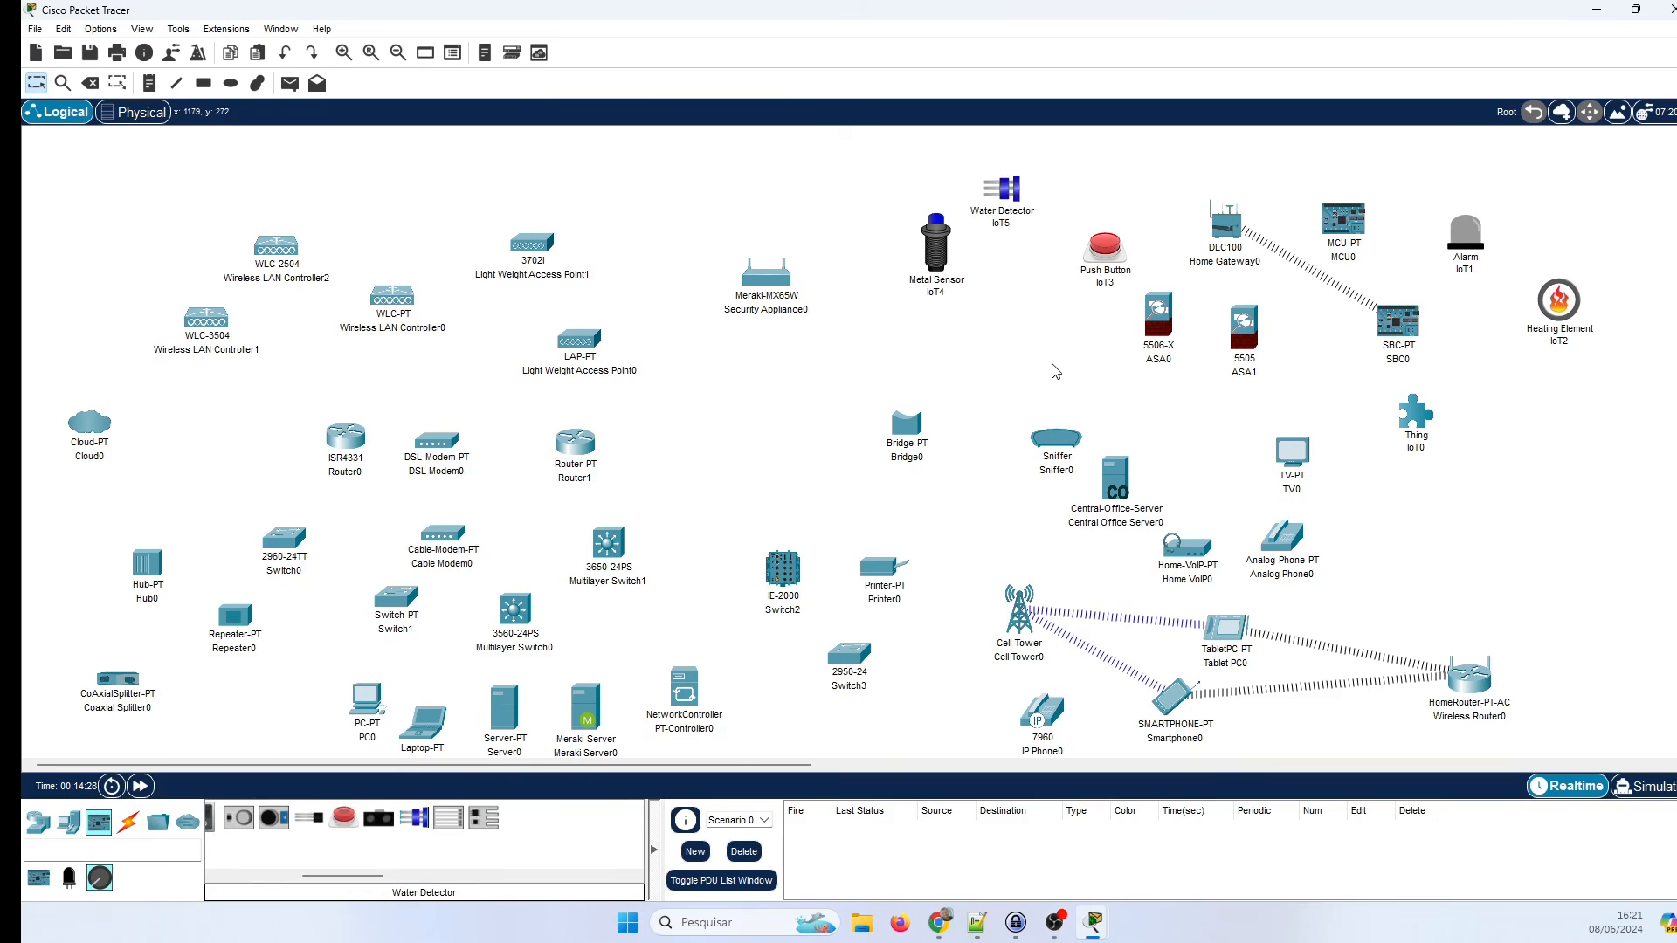
left_click(128, 822)
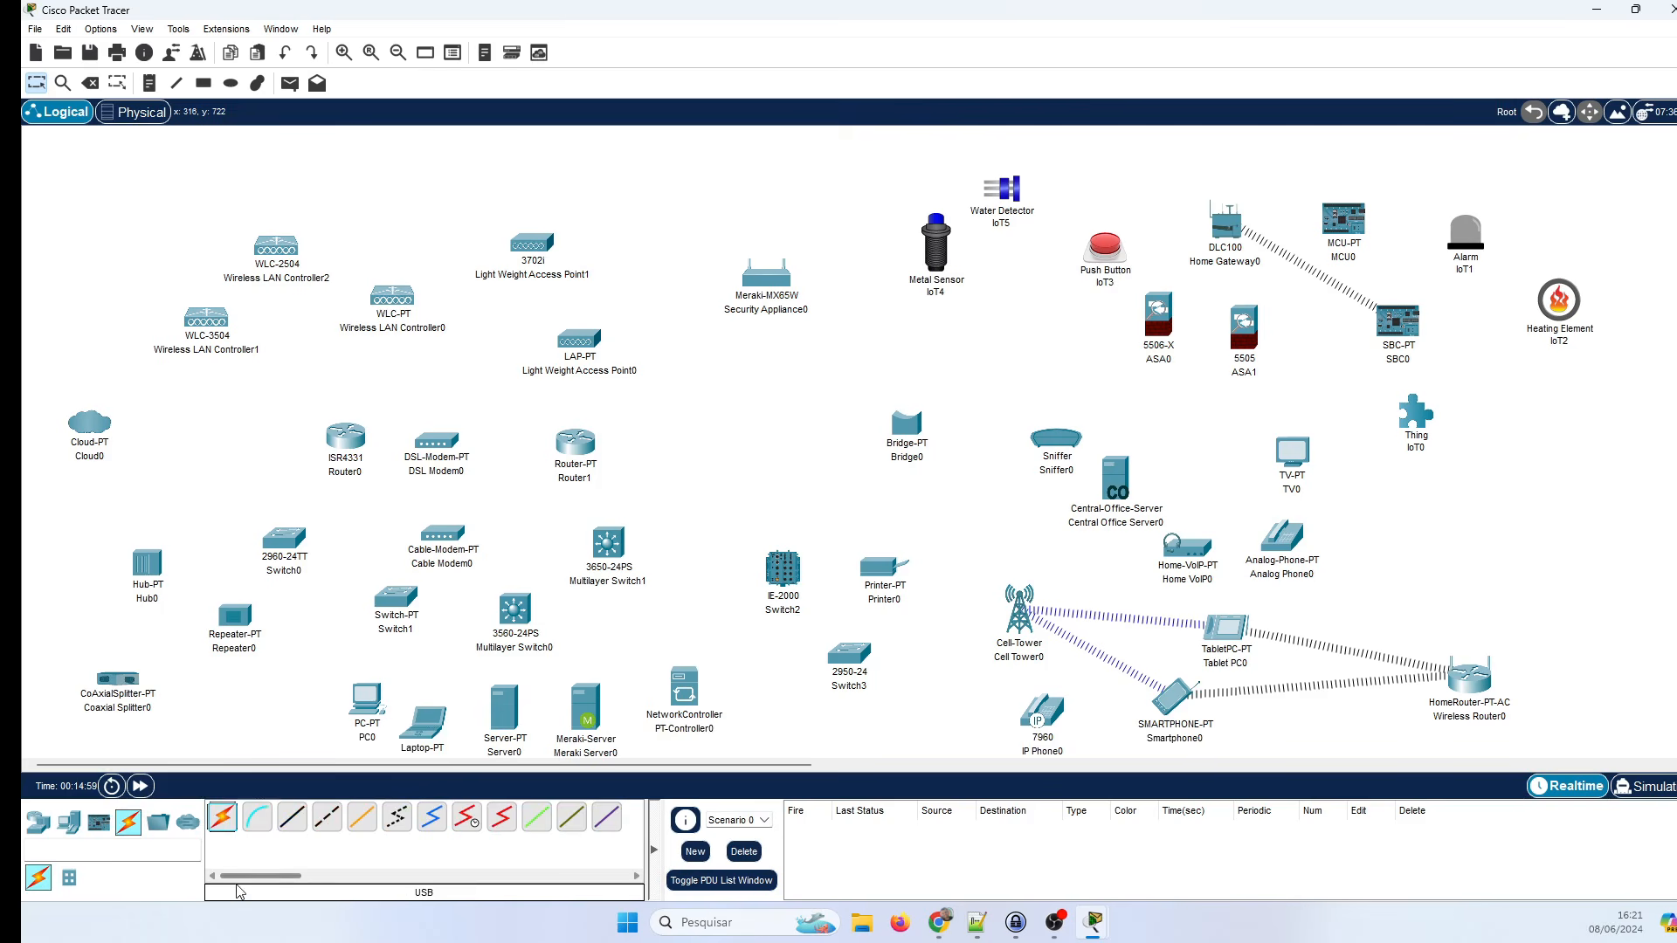
Select the Automatically Choose Connection Type cable tool.
left_click(219, 823)
Cable Router0 to Switch0 and Switch1 to Router0 with automatic connections.
left_click(346, 437)
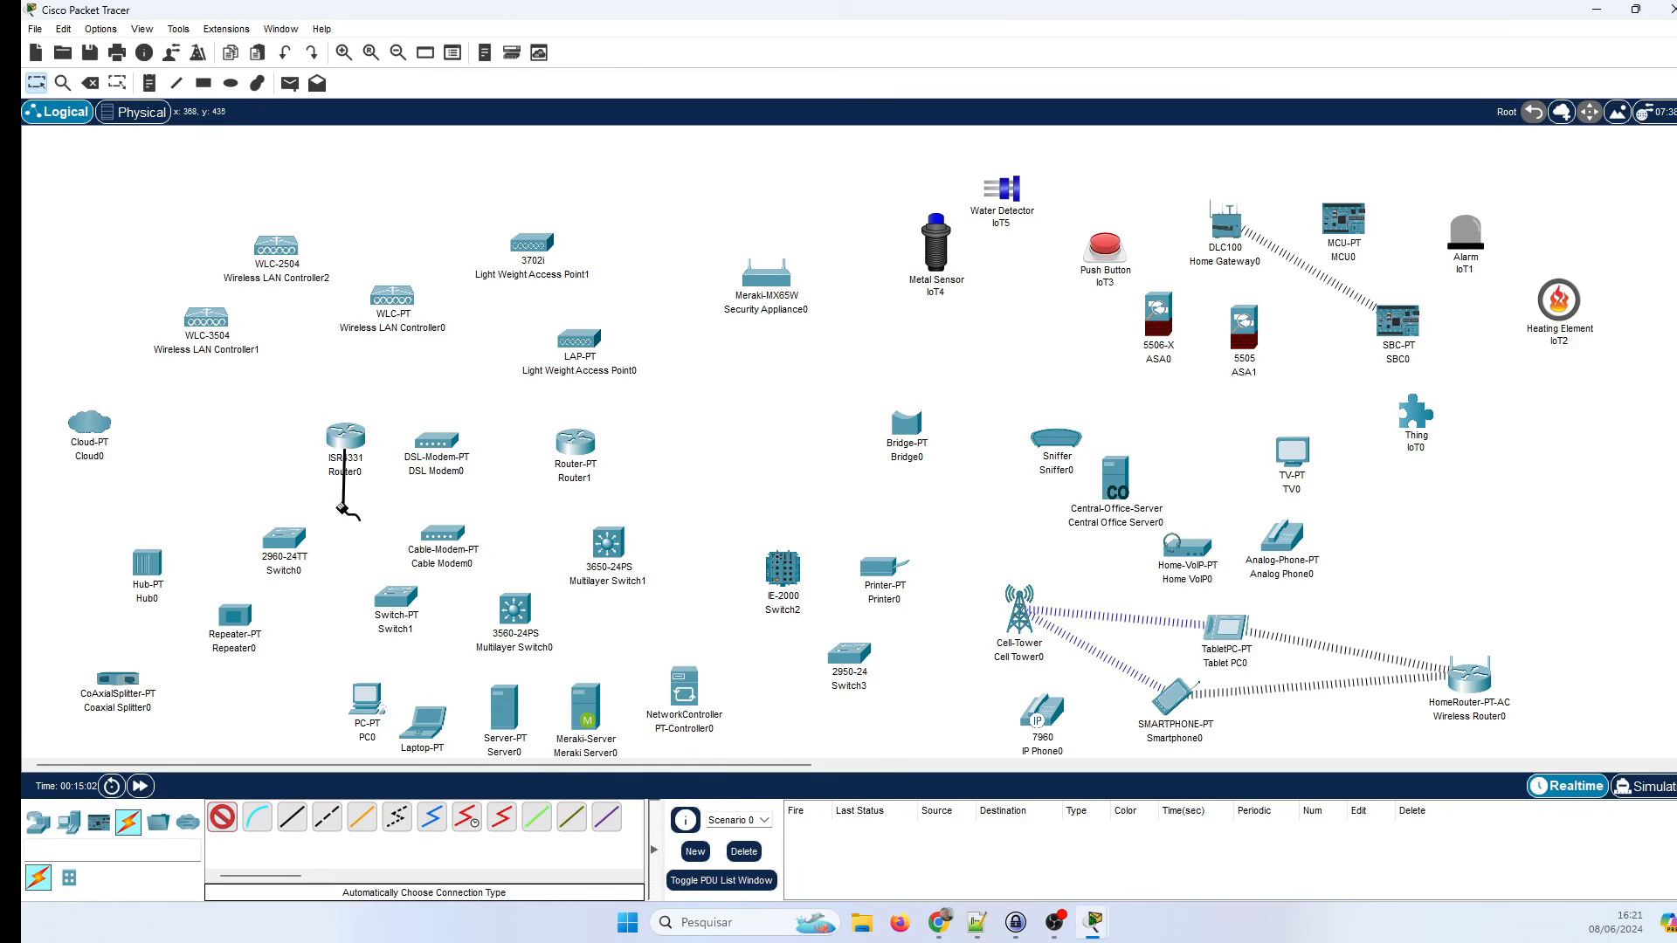
left_click(294, 540)
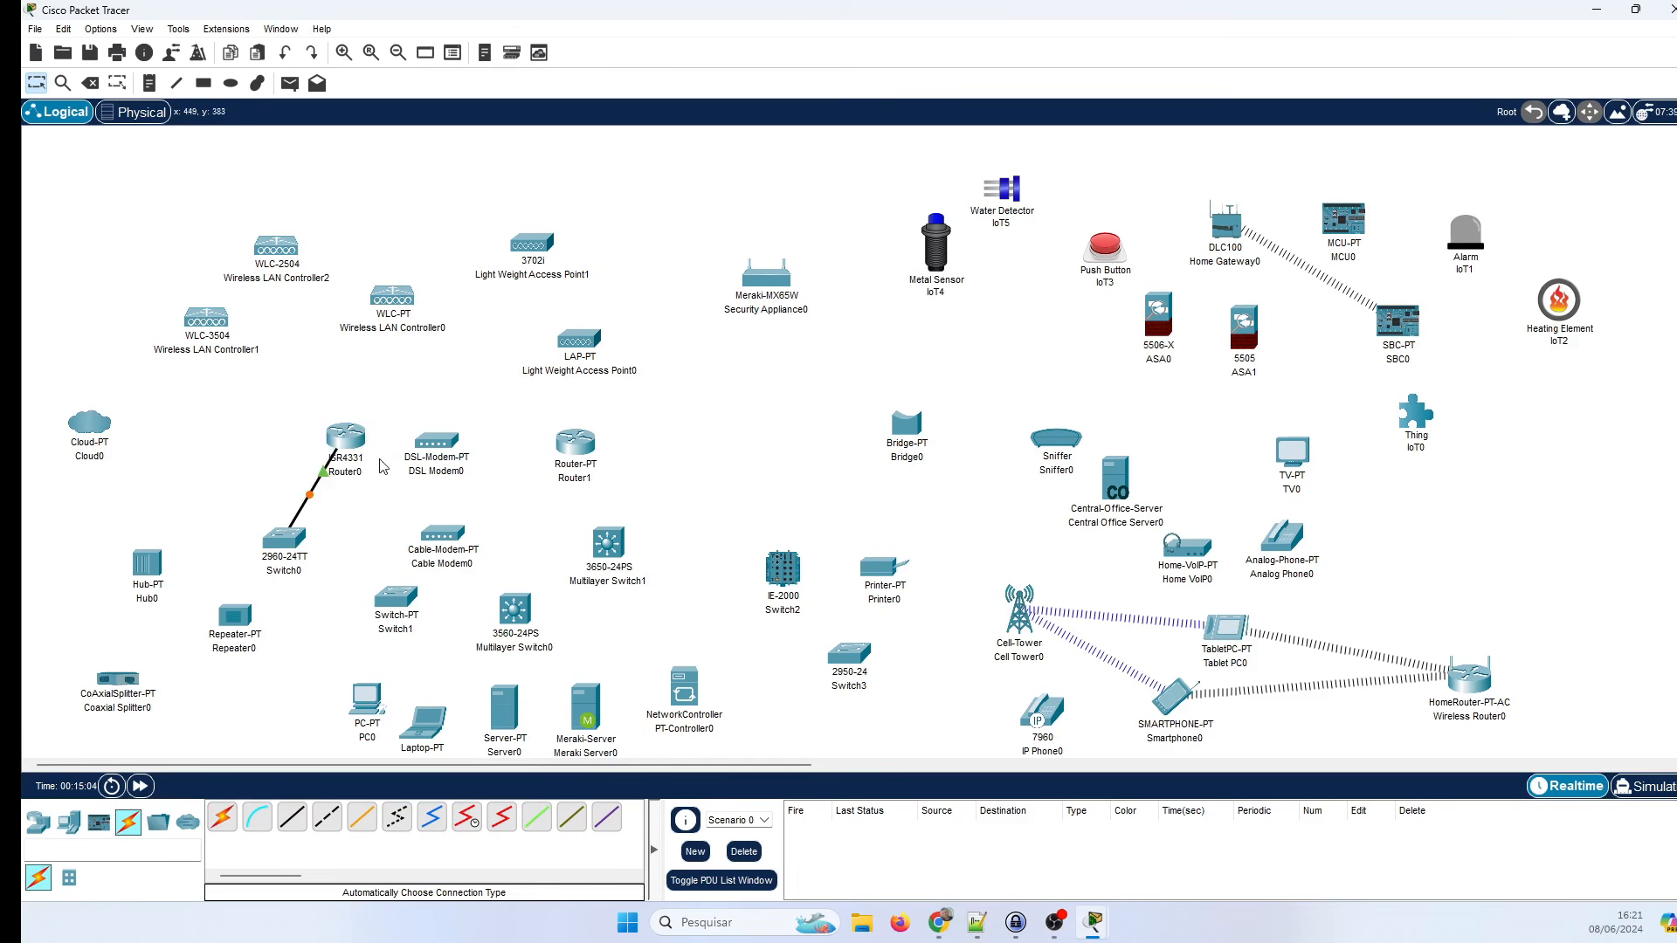
left_click(221, 816)
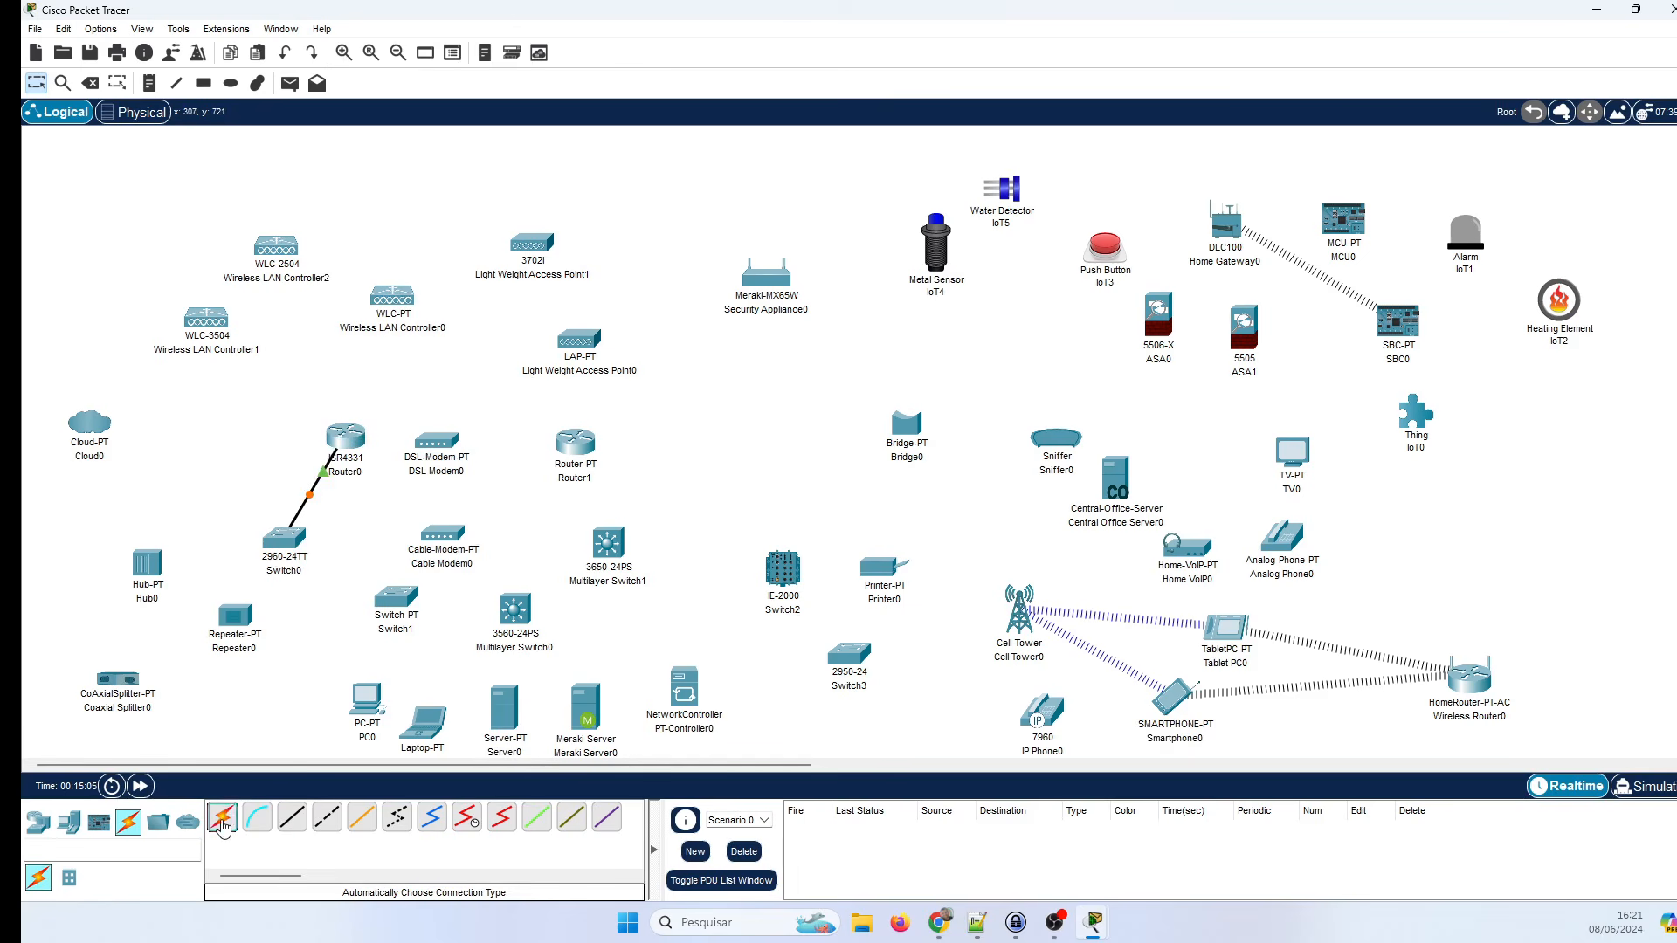
left_click(391, 601)
left_click(346, 437)
Link Router0 to Router1 with a copper cross-over cable, moving DSL Modem0 off the link.
left_click(326, 818)
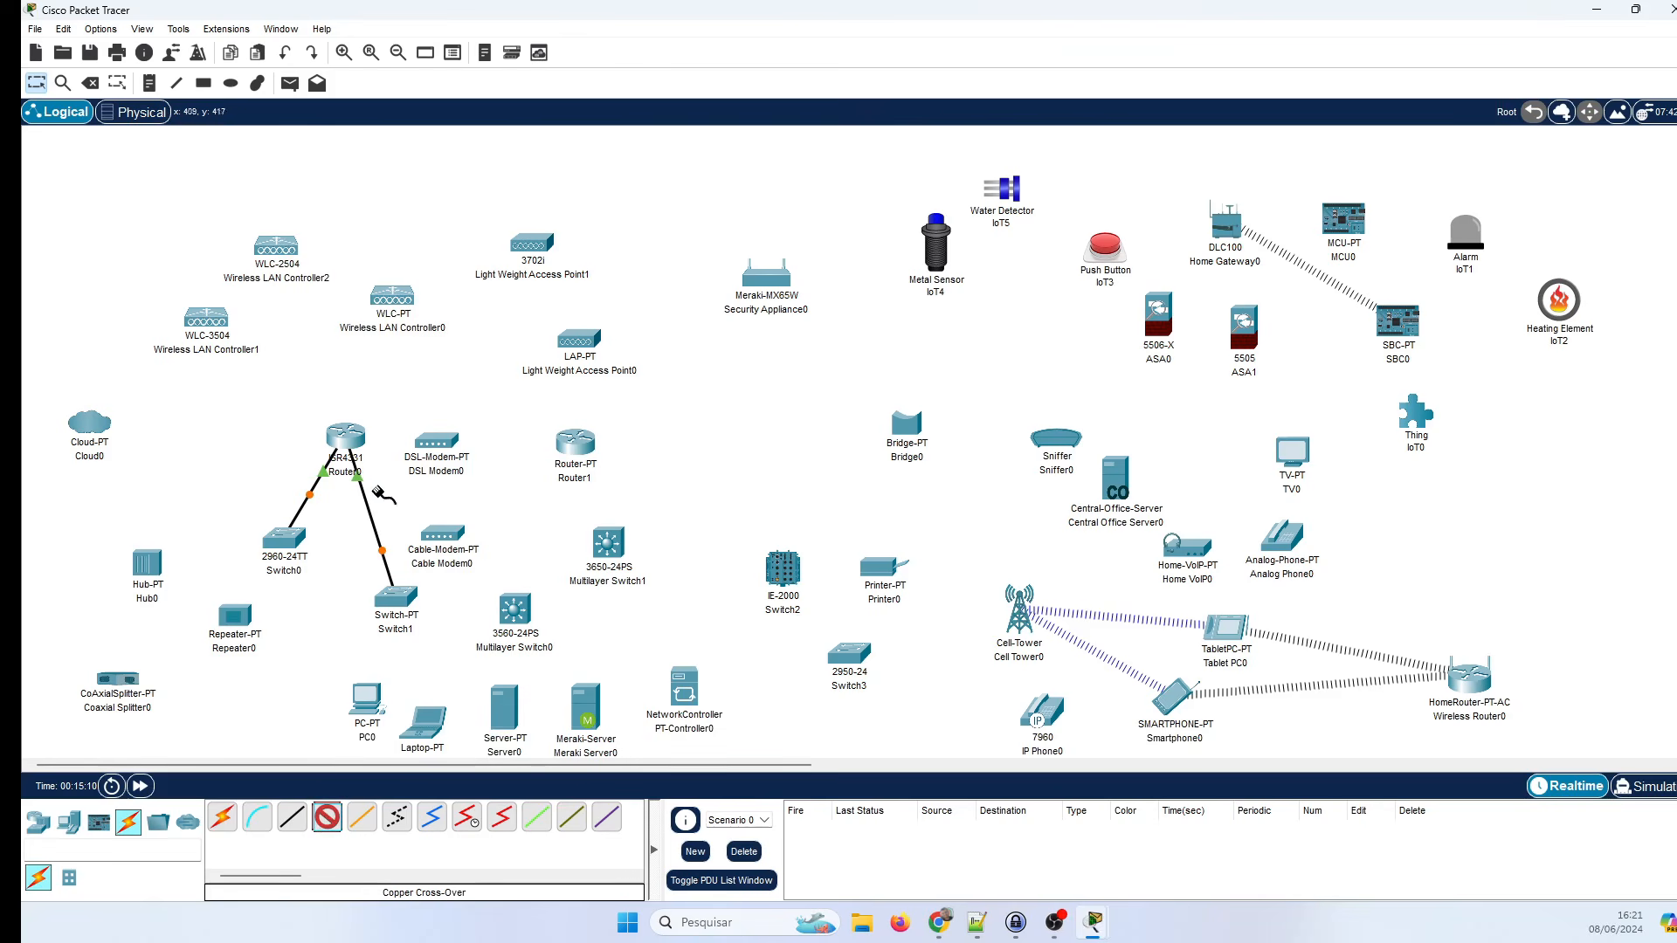
left_click(340, 436)
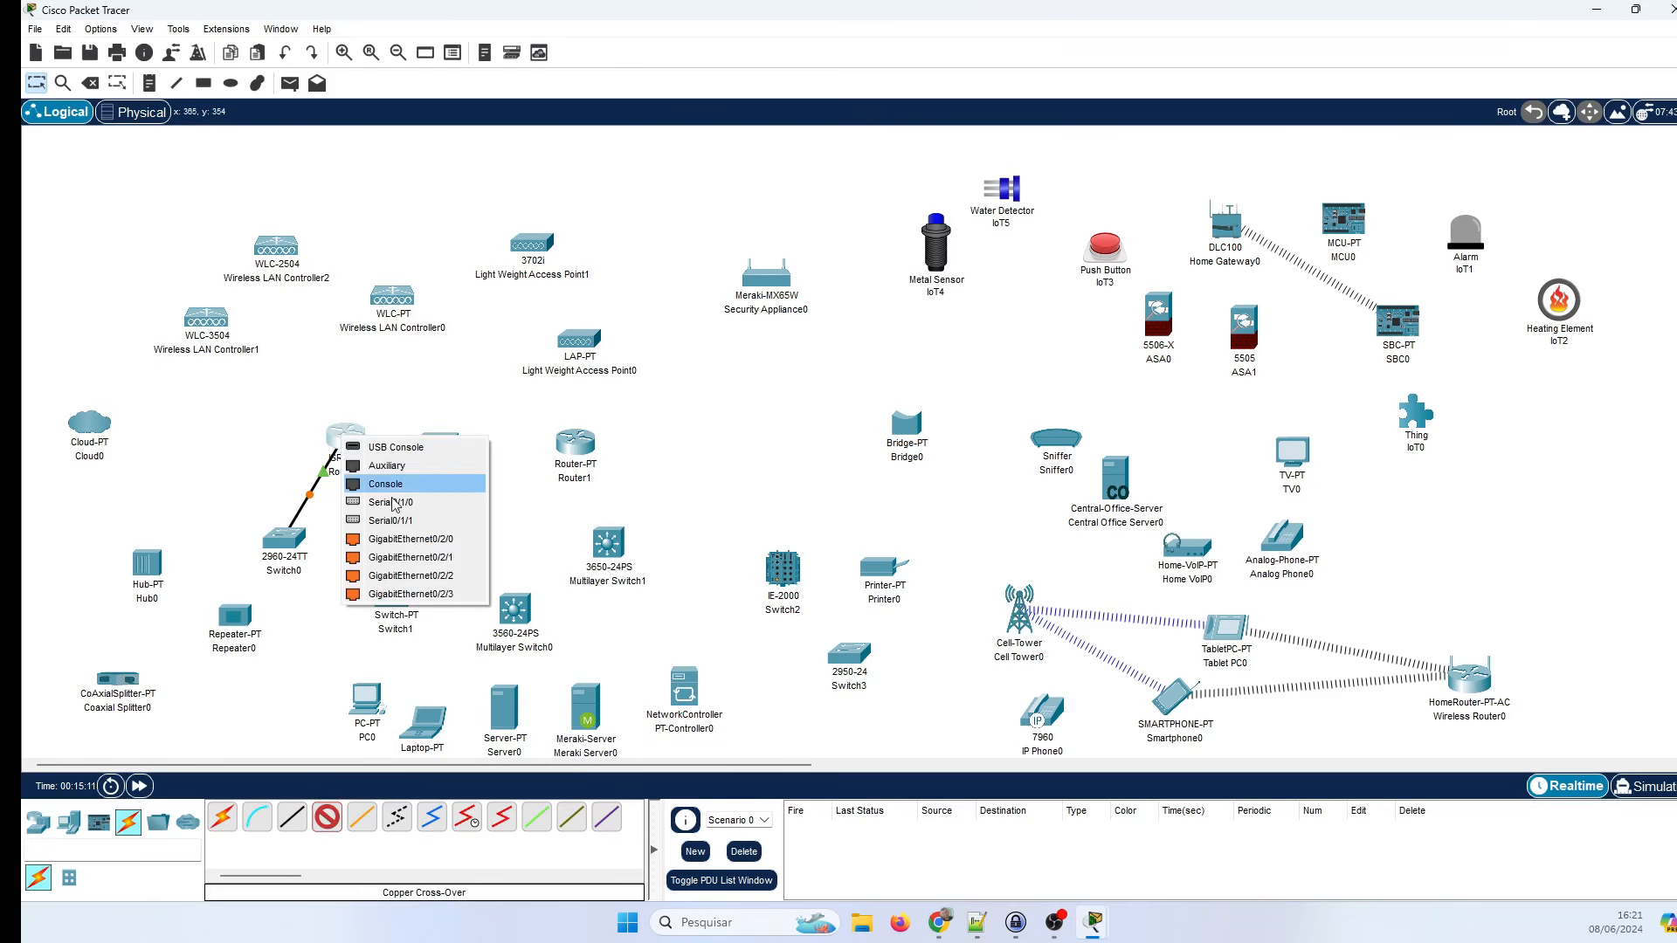
left_click(398, 539)
left_click(572, 441)
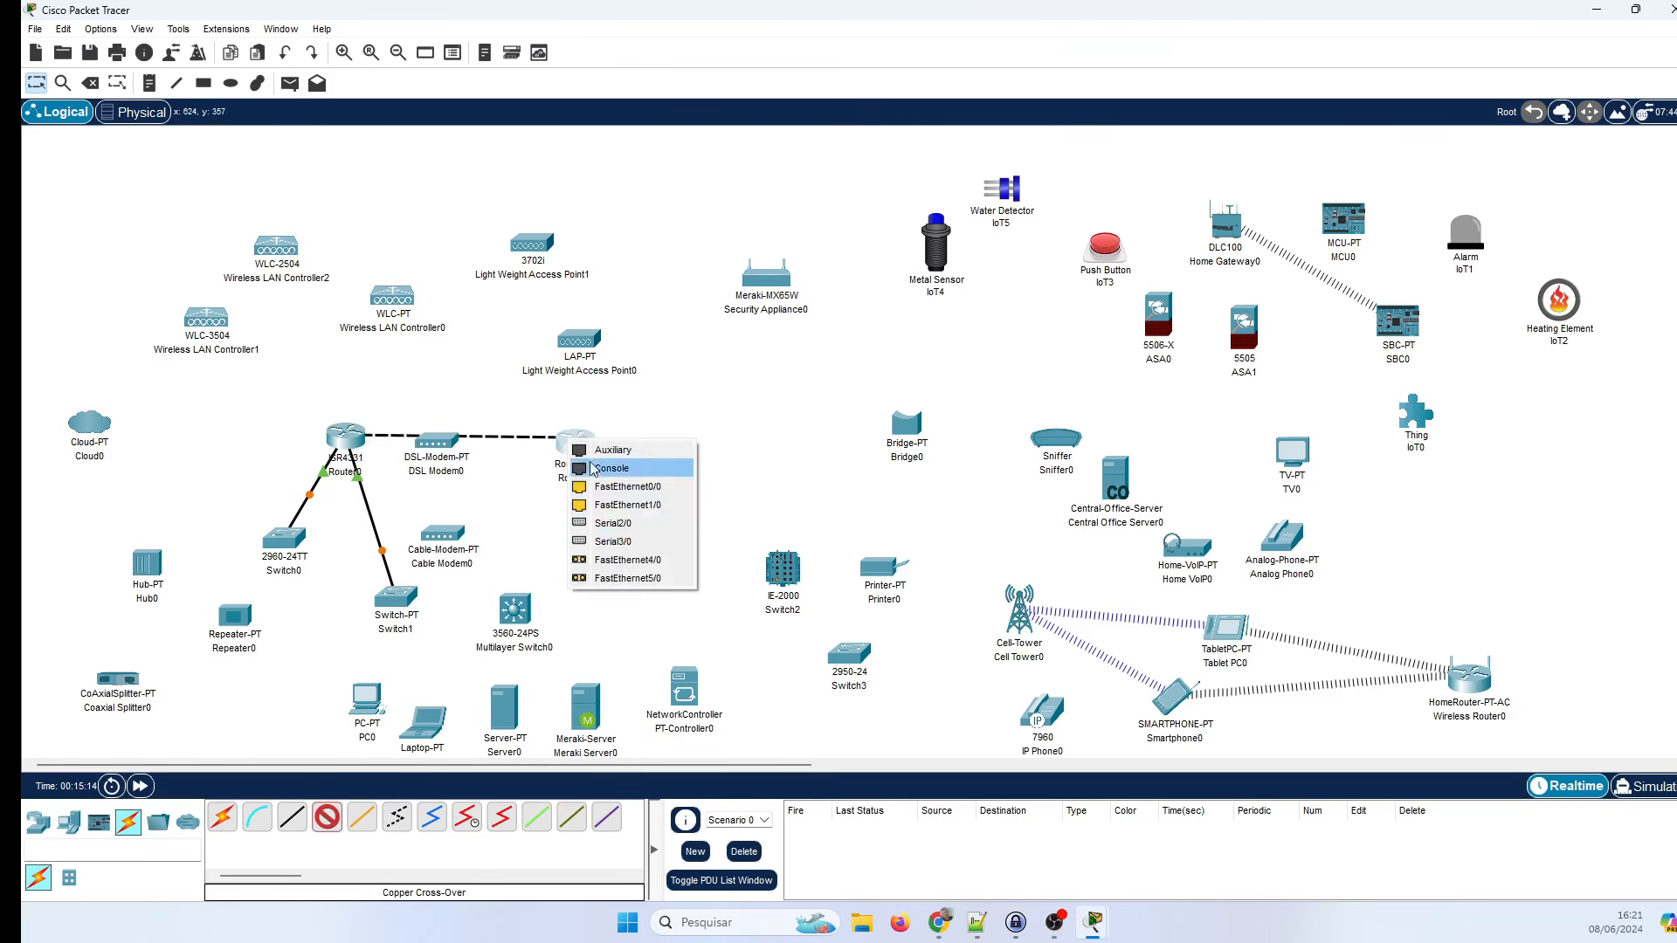
left_click(624, 491)
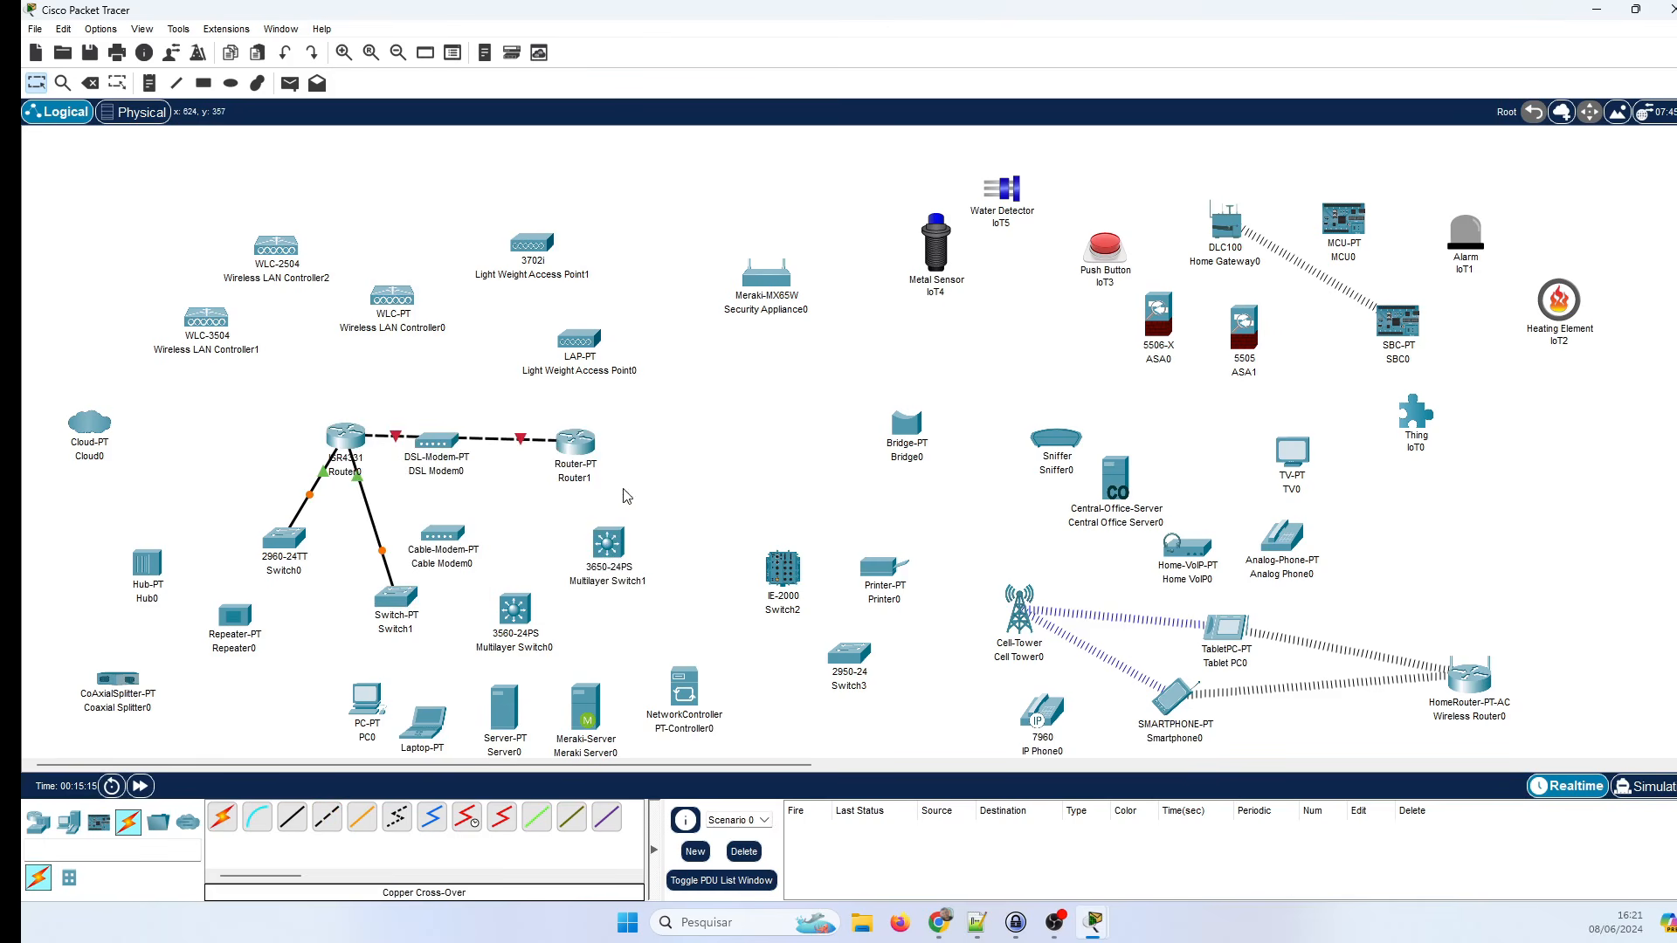
left_click_drag(467, 451, 770, 420)
left_click_drag(582, 447, 573, 442)
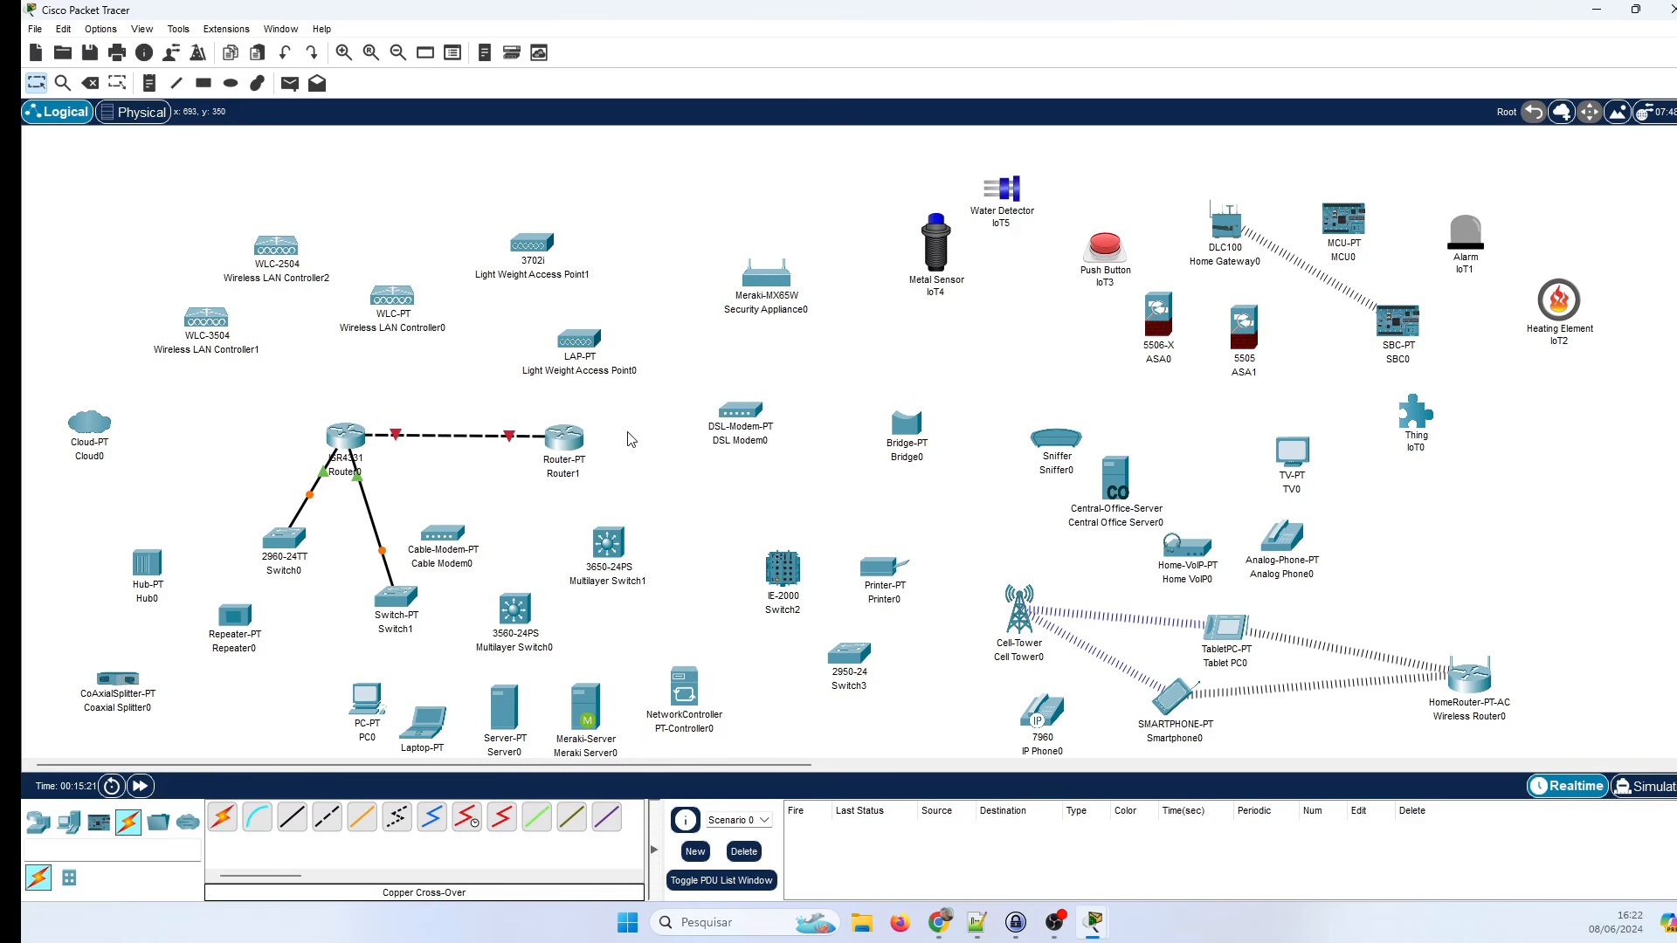
left_click(292, 816)
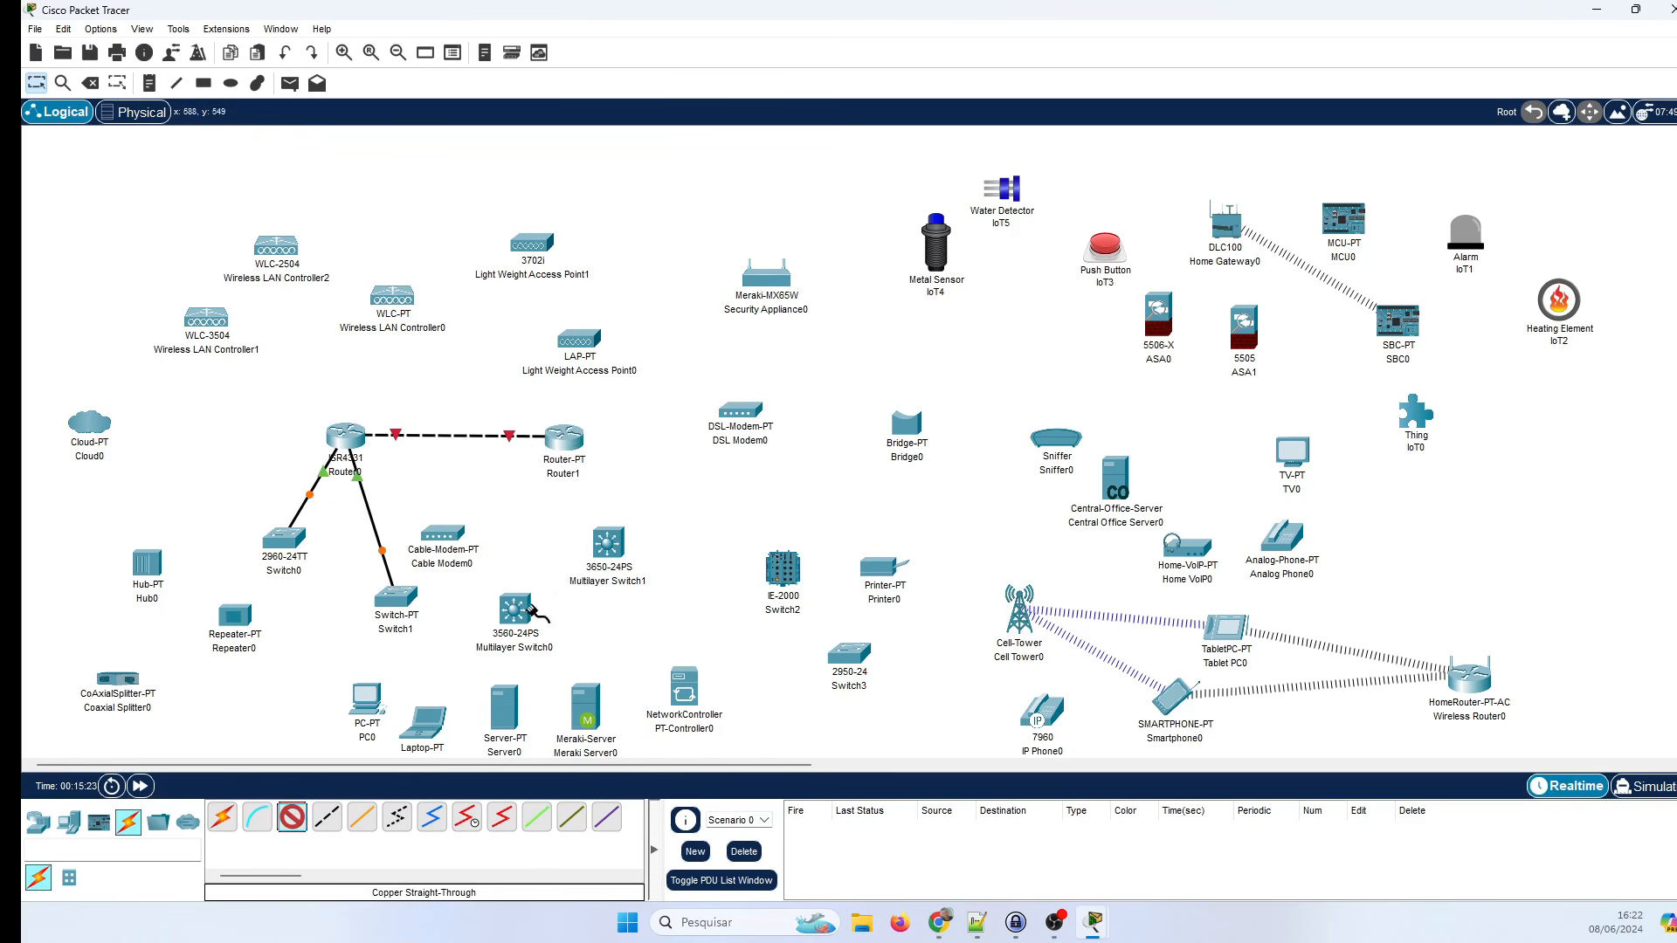
Connect a Multilayer Switch1 gigabit port to Router1 with straight-through copper, after one rejected port.
left_click(610, 545)
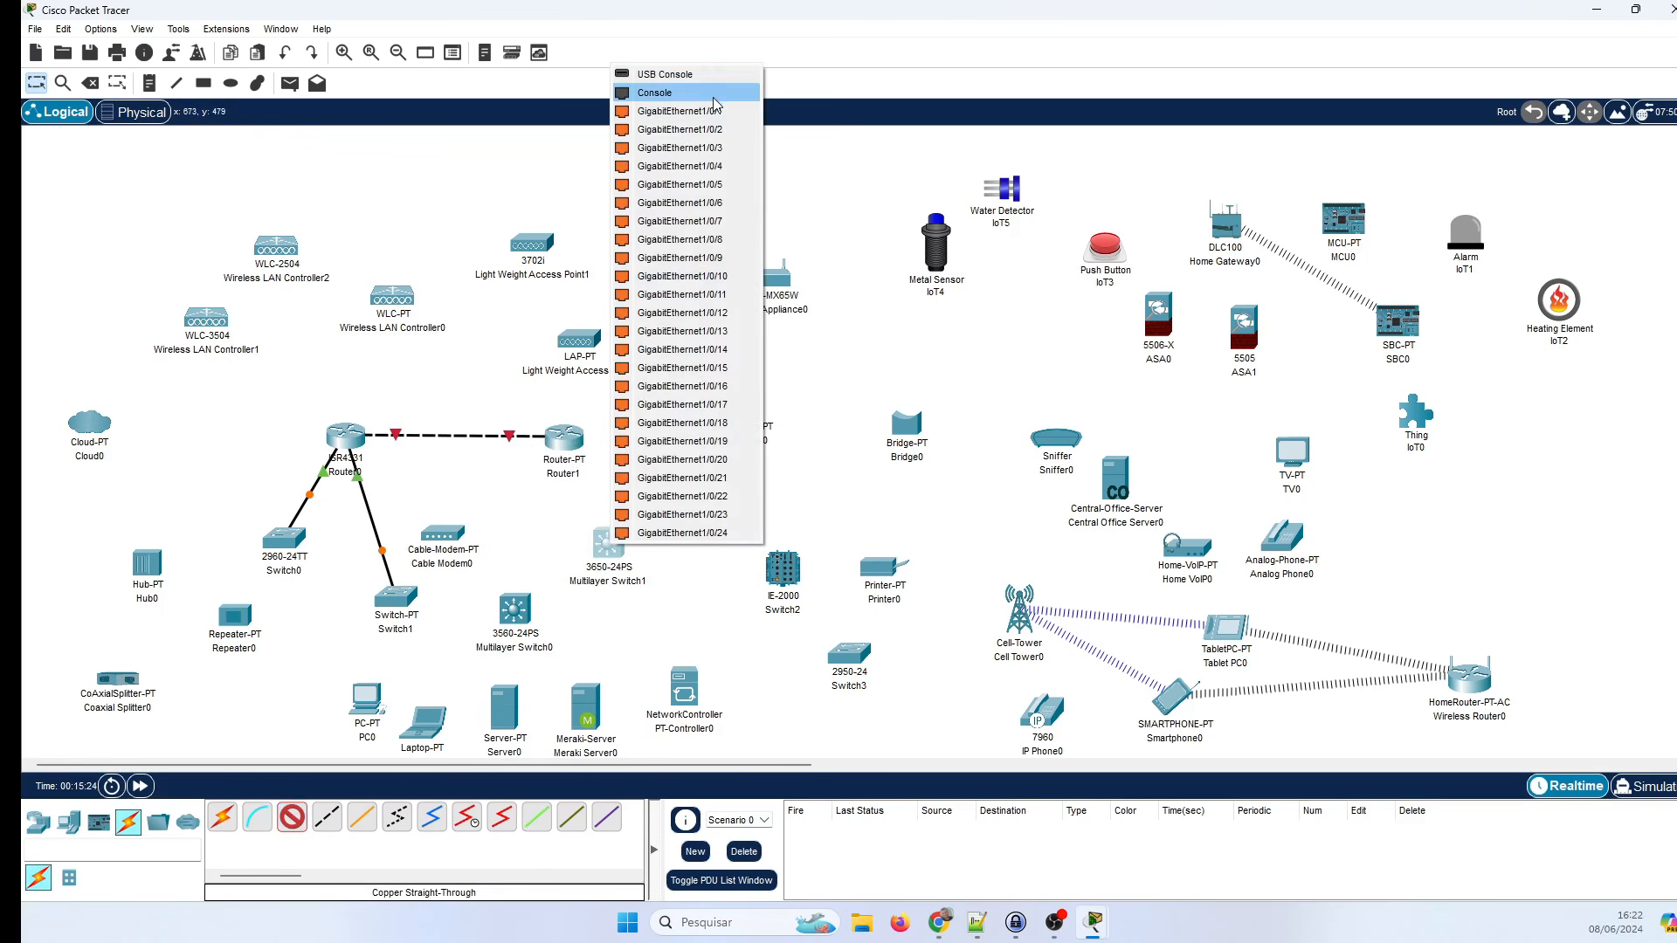
left_click(677, 111)
left_click(552, 437)
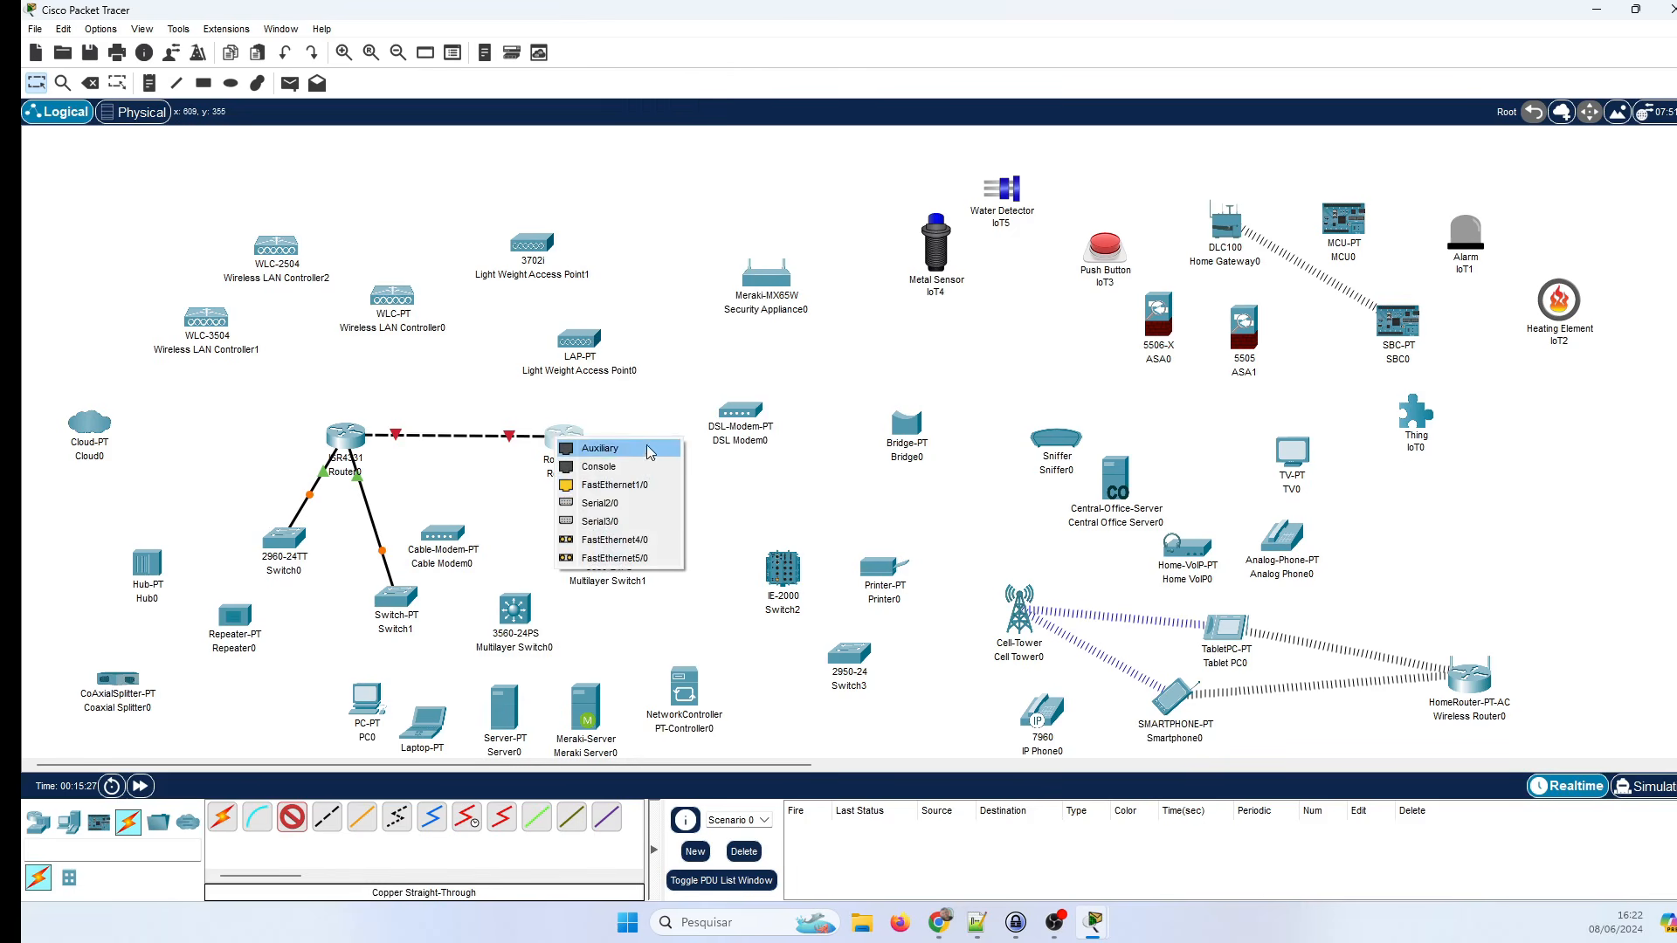
left_click(609, 540)
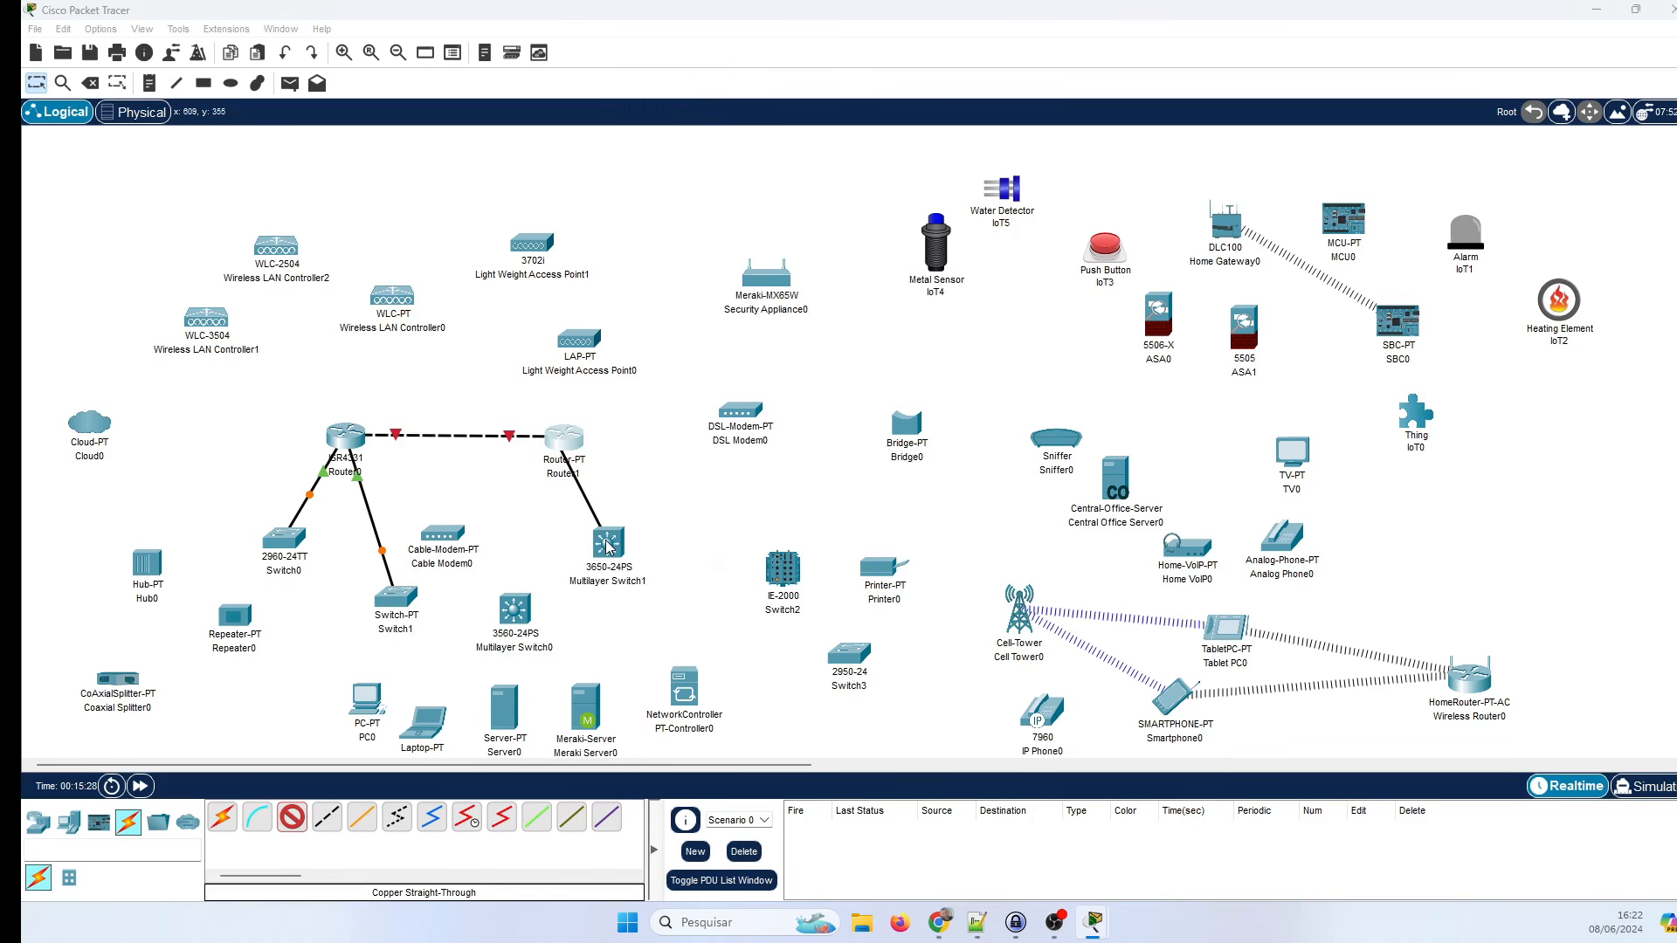
left_click(950, 494)
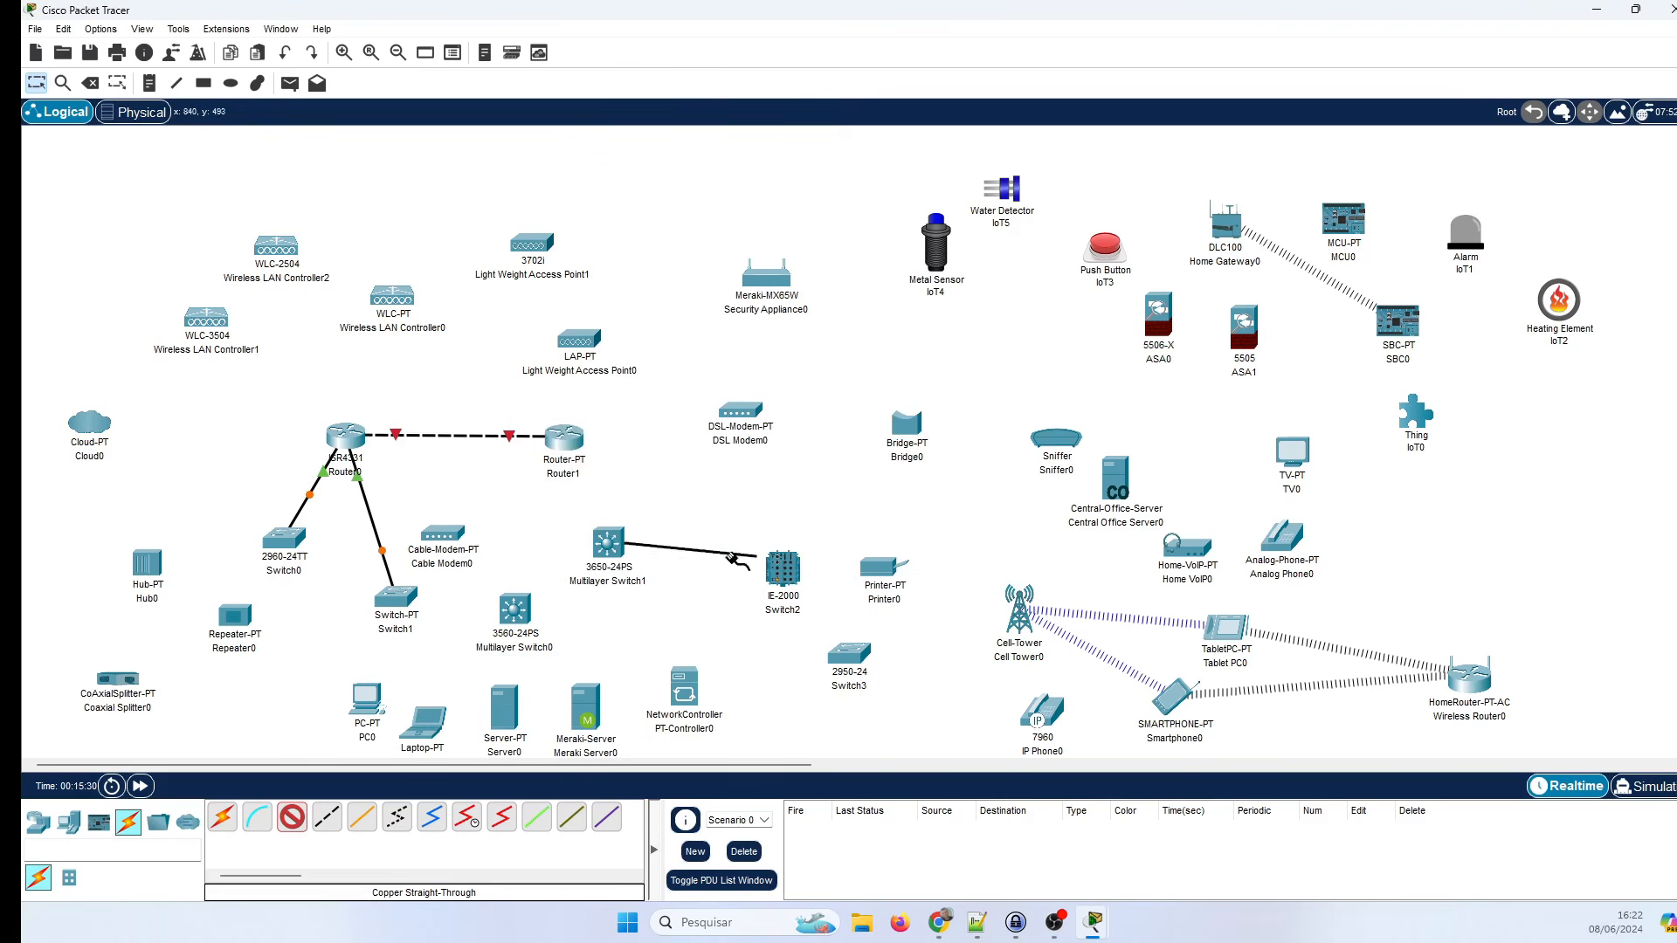
left_click(564, 437)
left_click(633, 492)
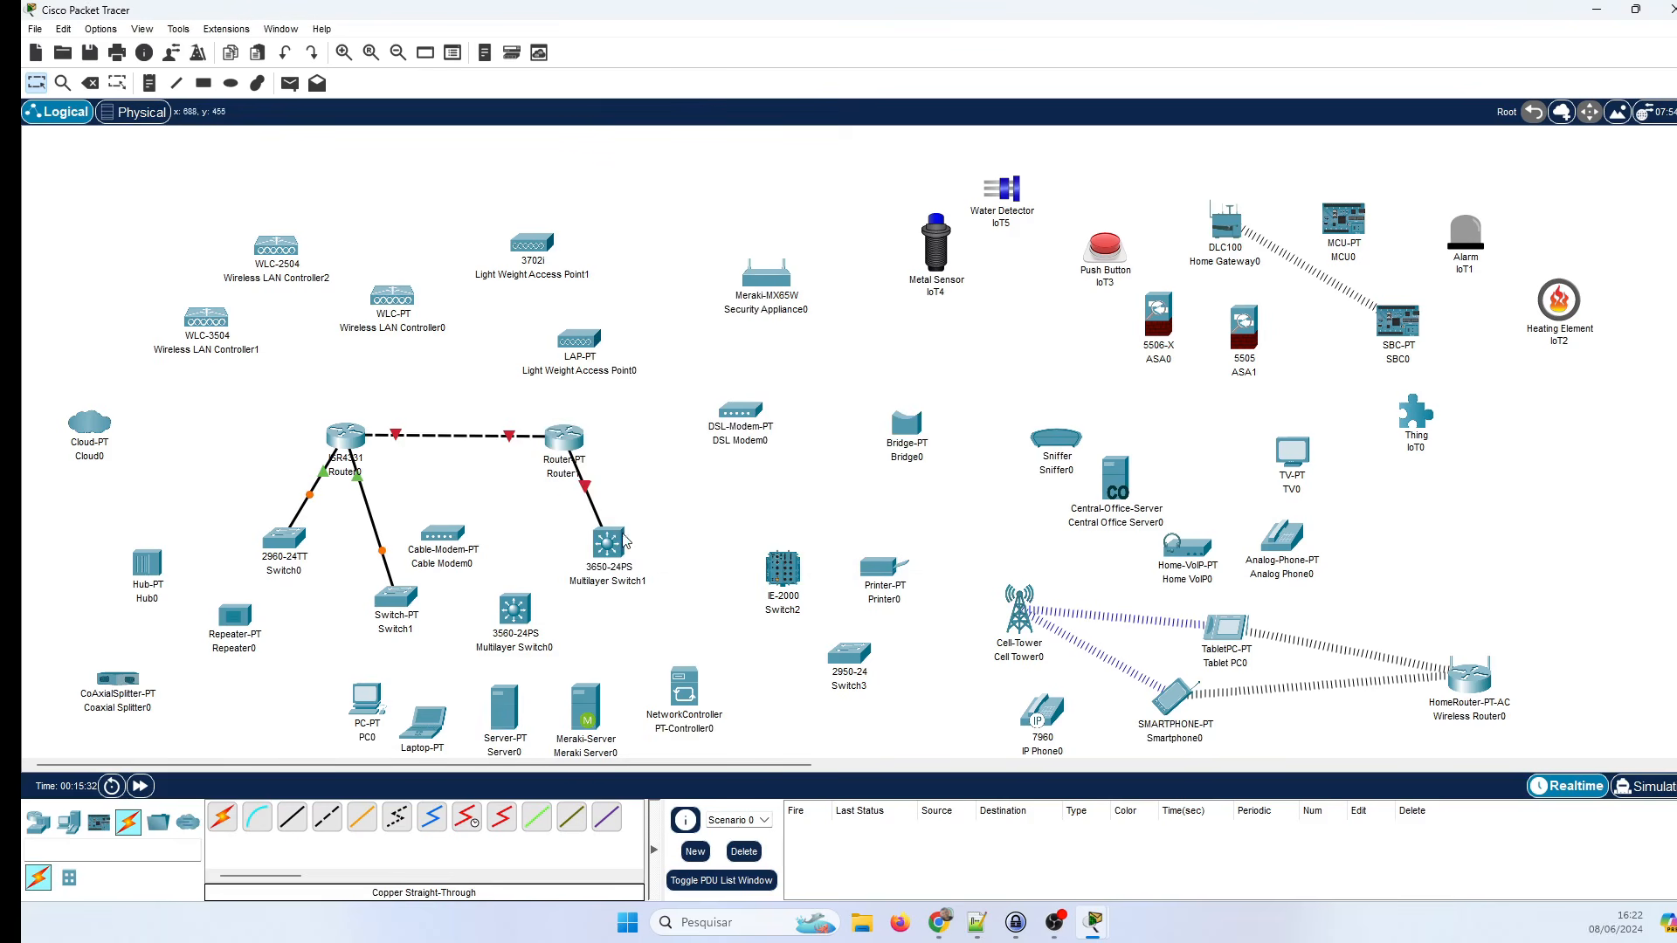
Cable Multilayer Switch0 FastEthernet0/1 to Router0 GigabitEthernet0/2/1 and move Cable Modem0 aside.
left_click(292, 819)
left_click(516, 609)
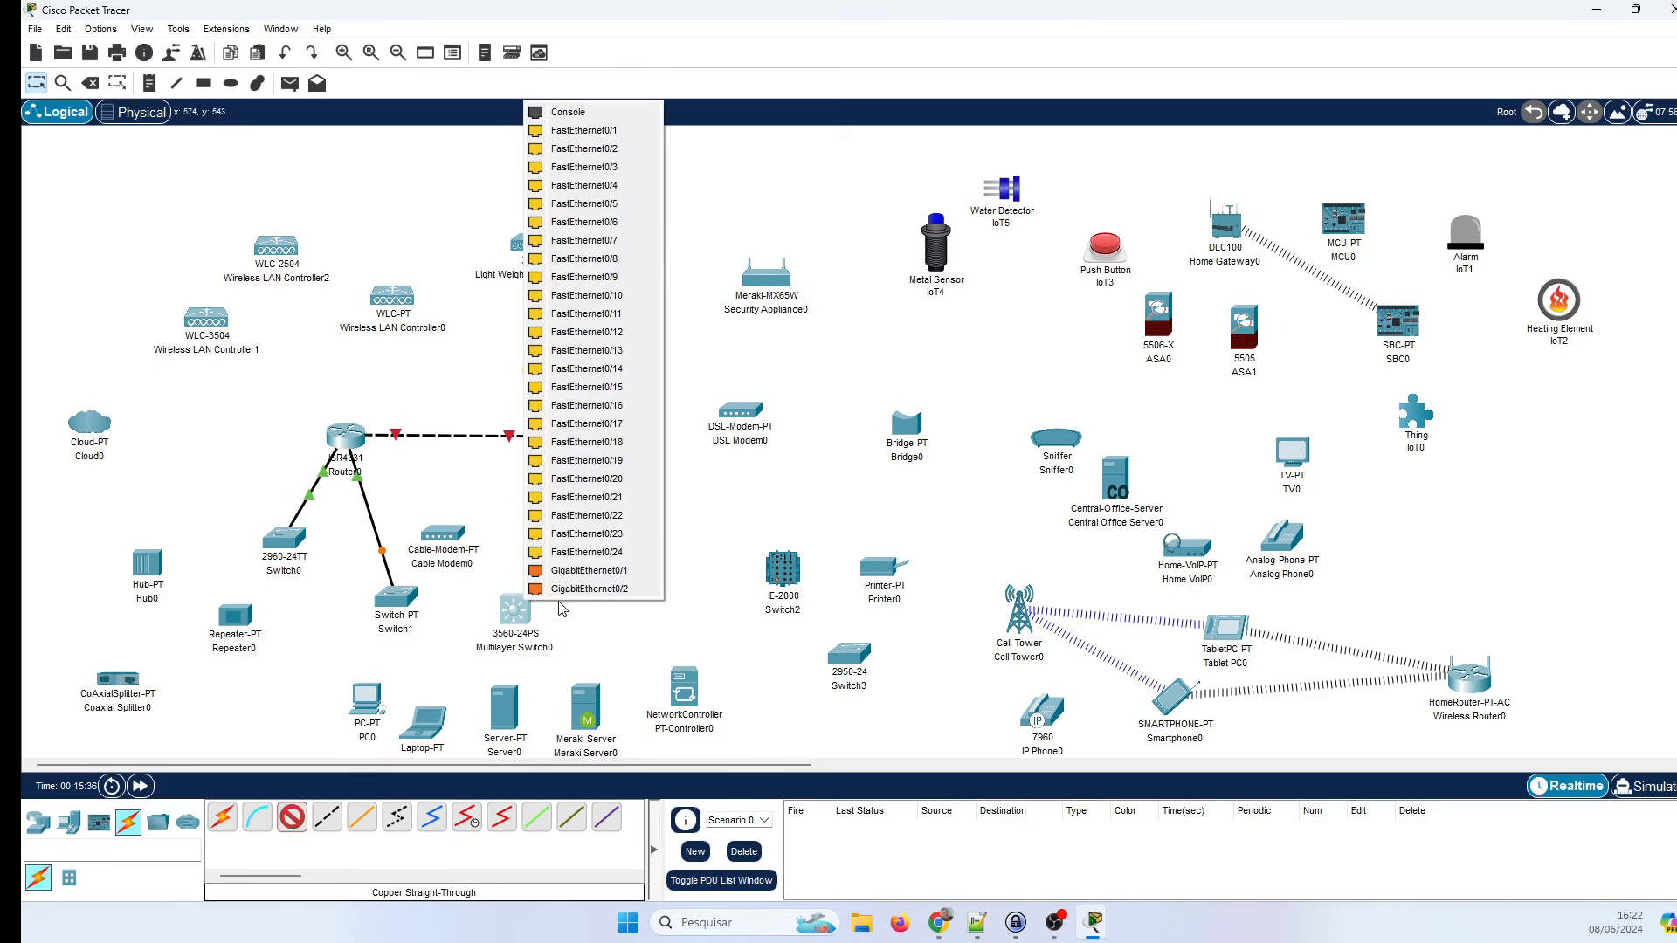
left_click(583, 131)
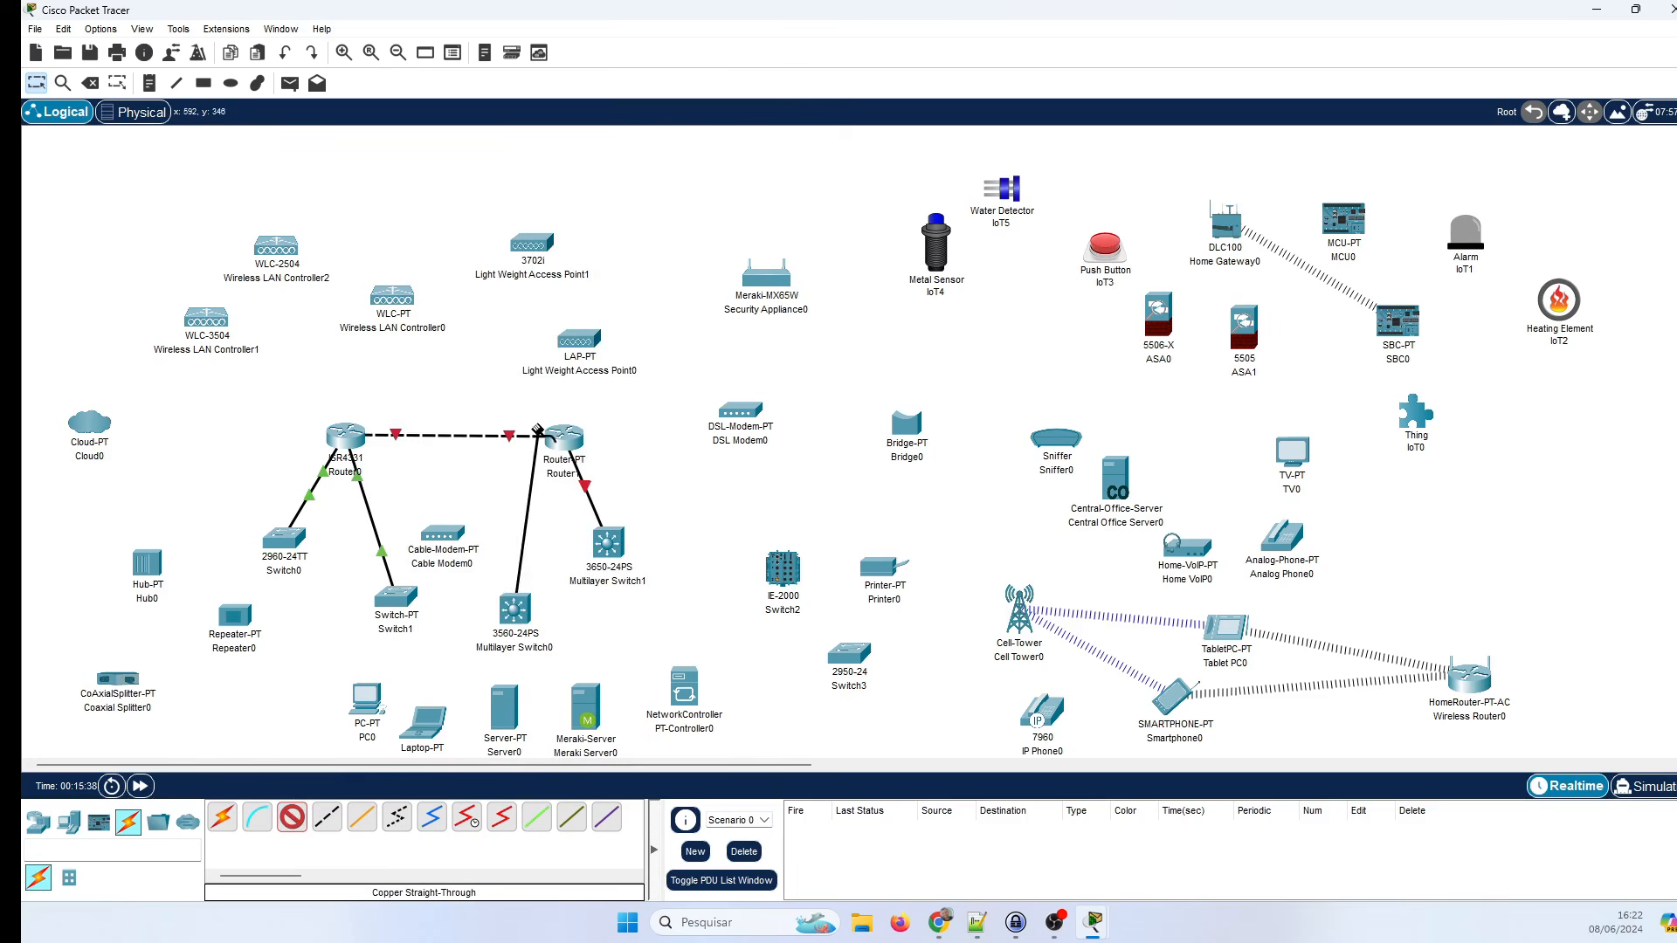
left_click(347, 438)
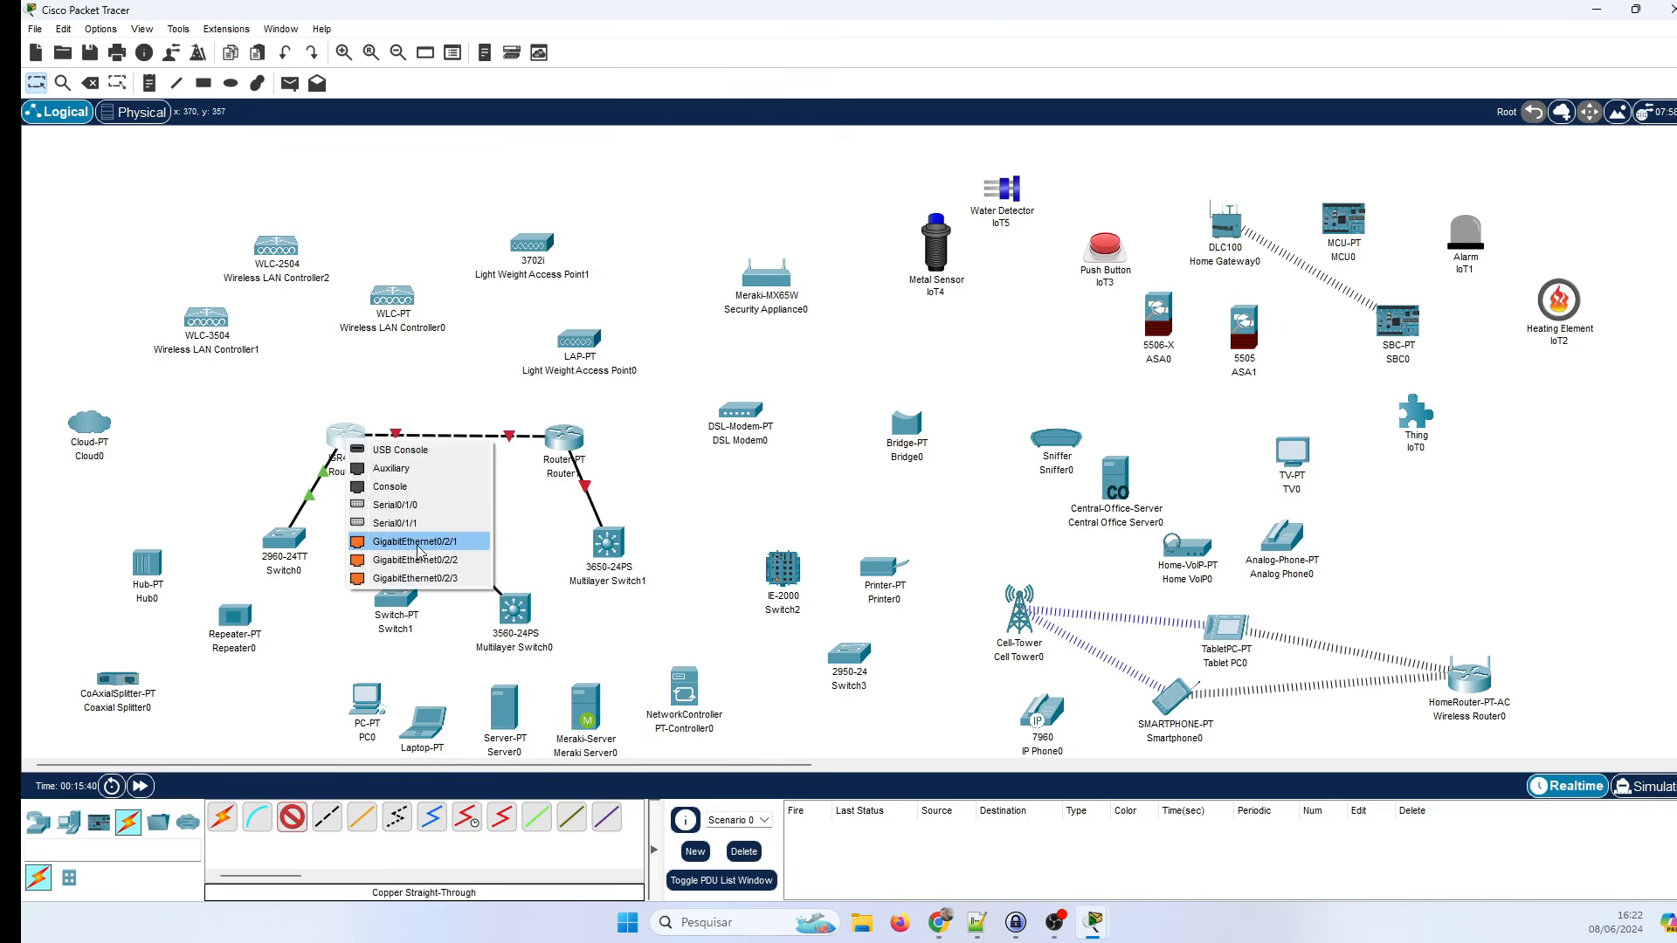
left_click(416, 542)
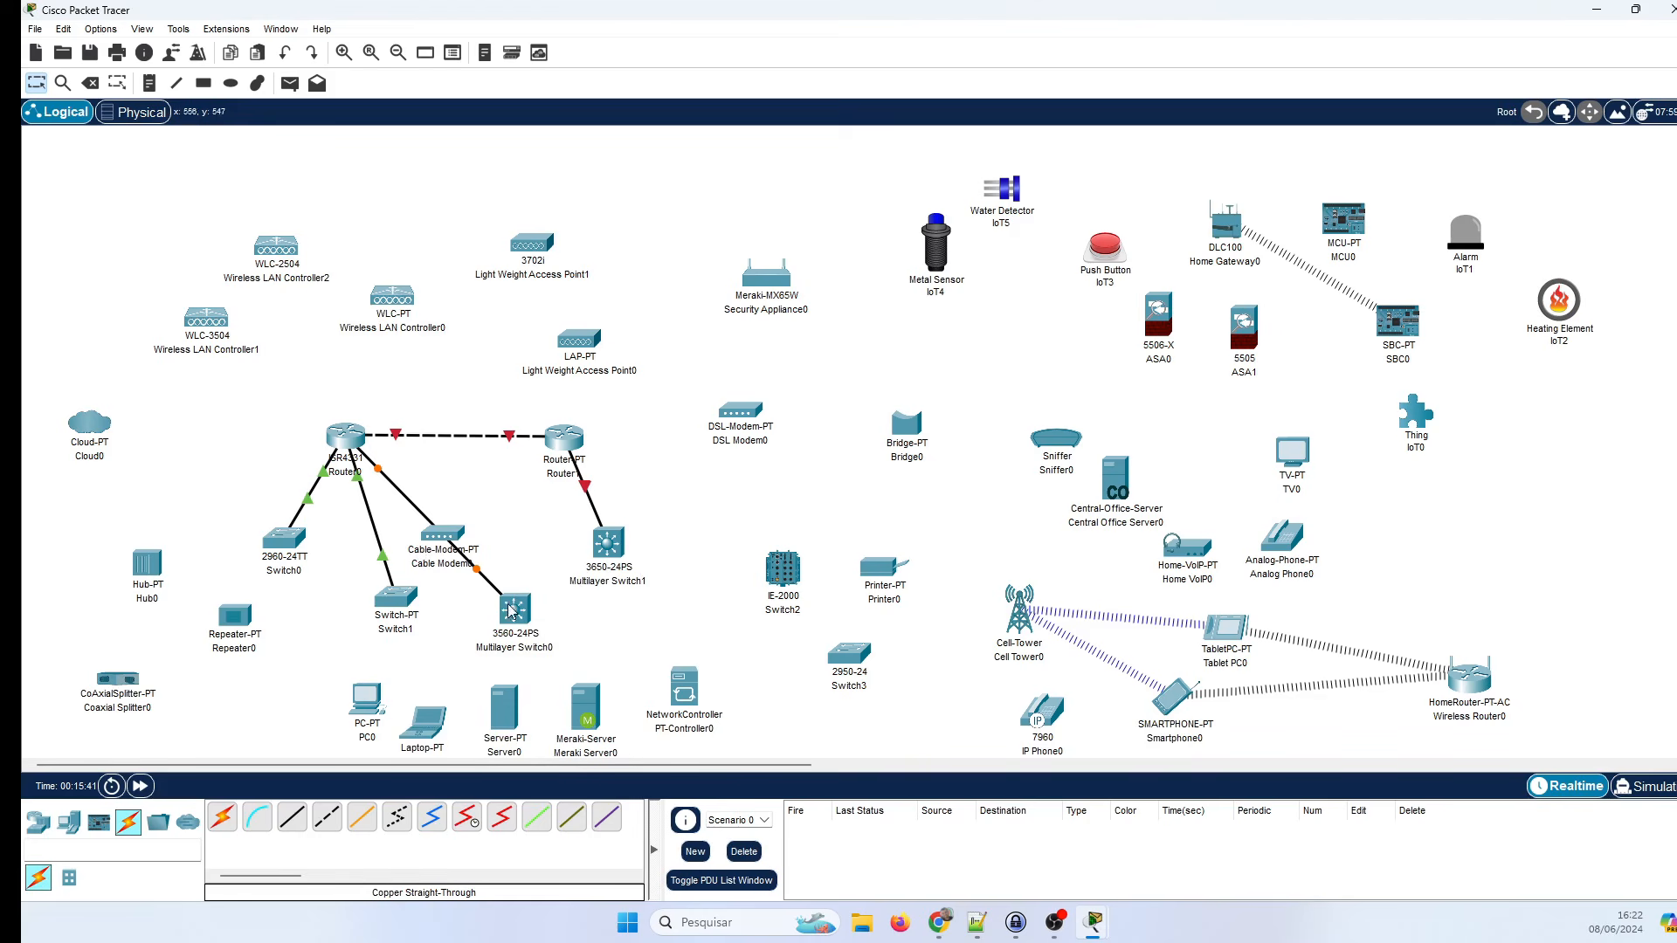
left_click_drag(465, 549, 543, 520)
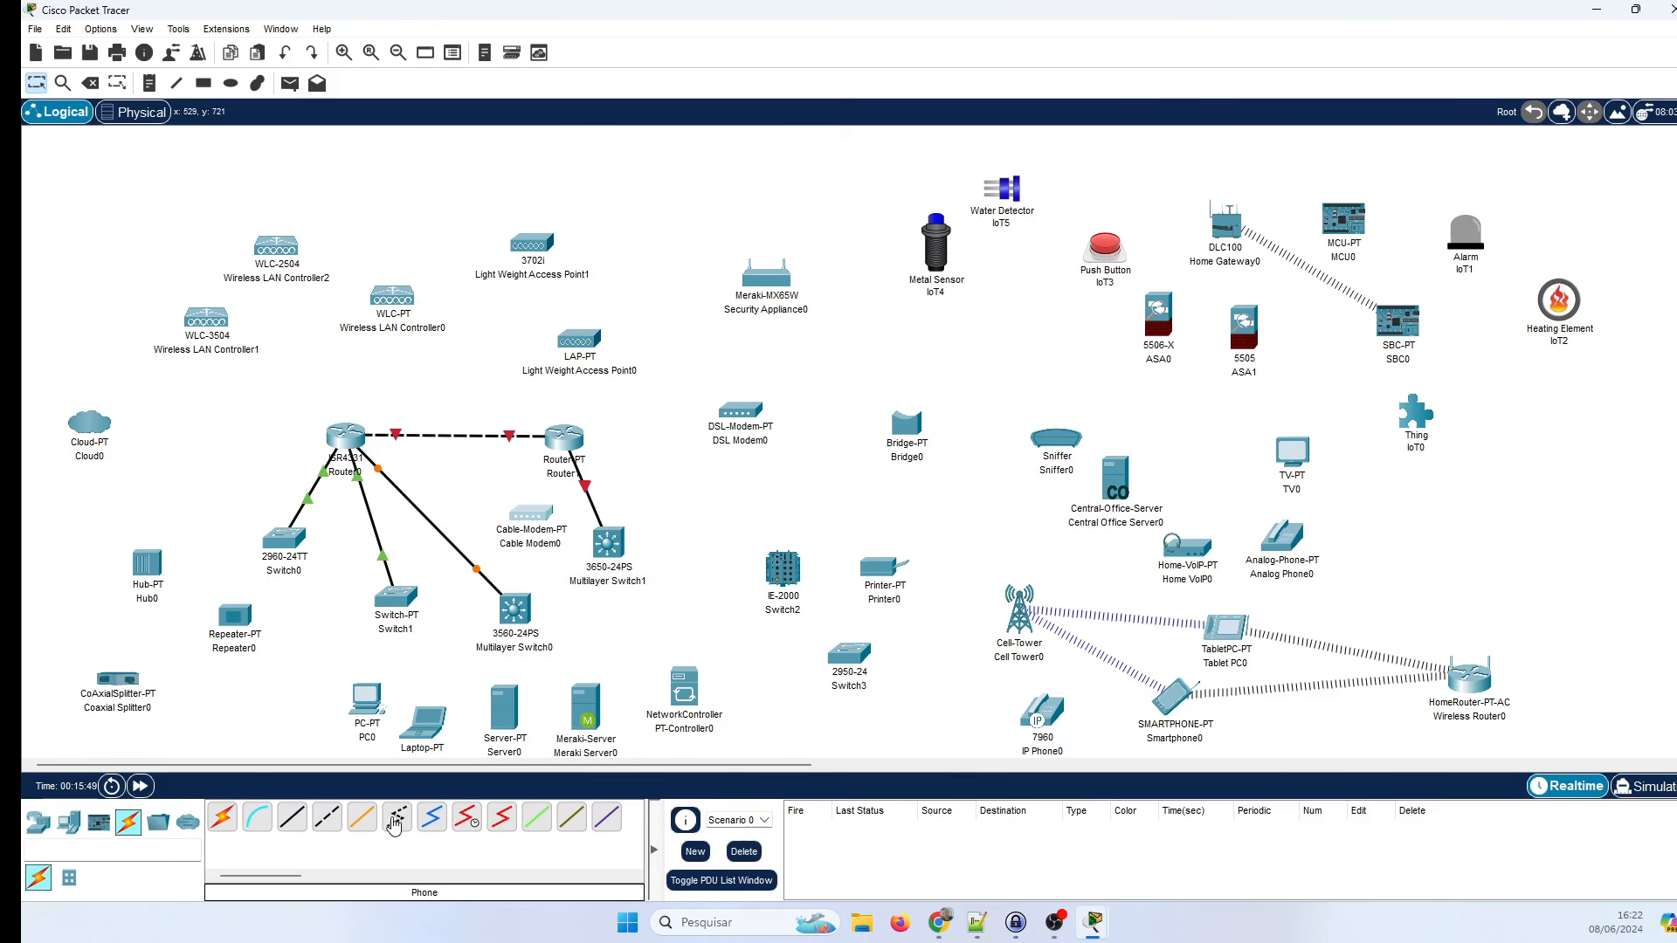
left_click(259, 828)
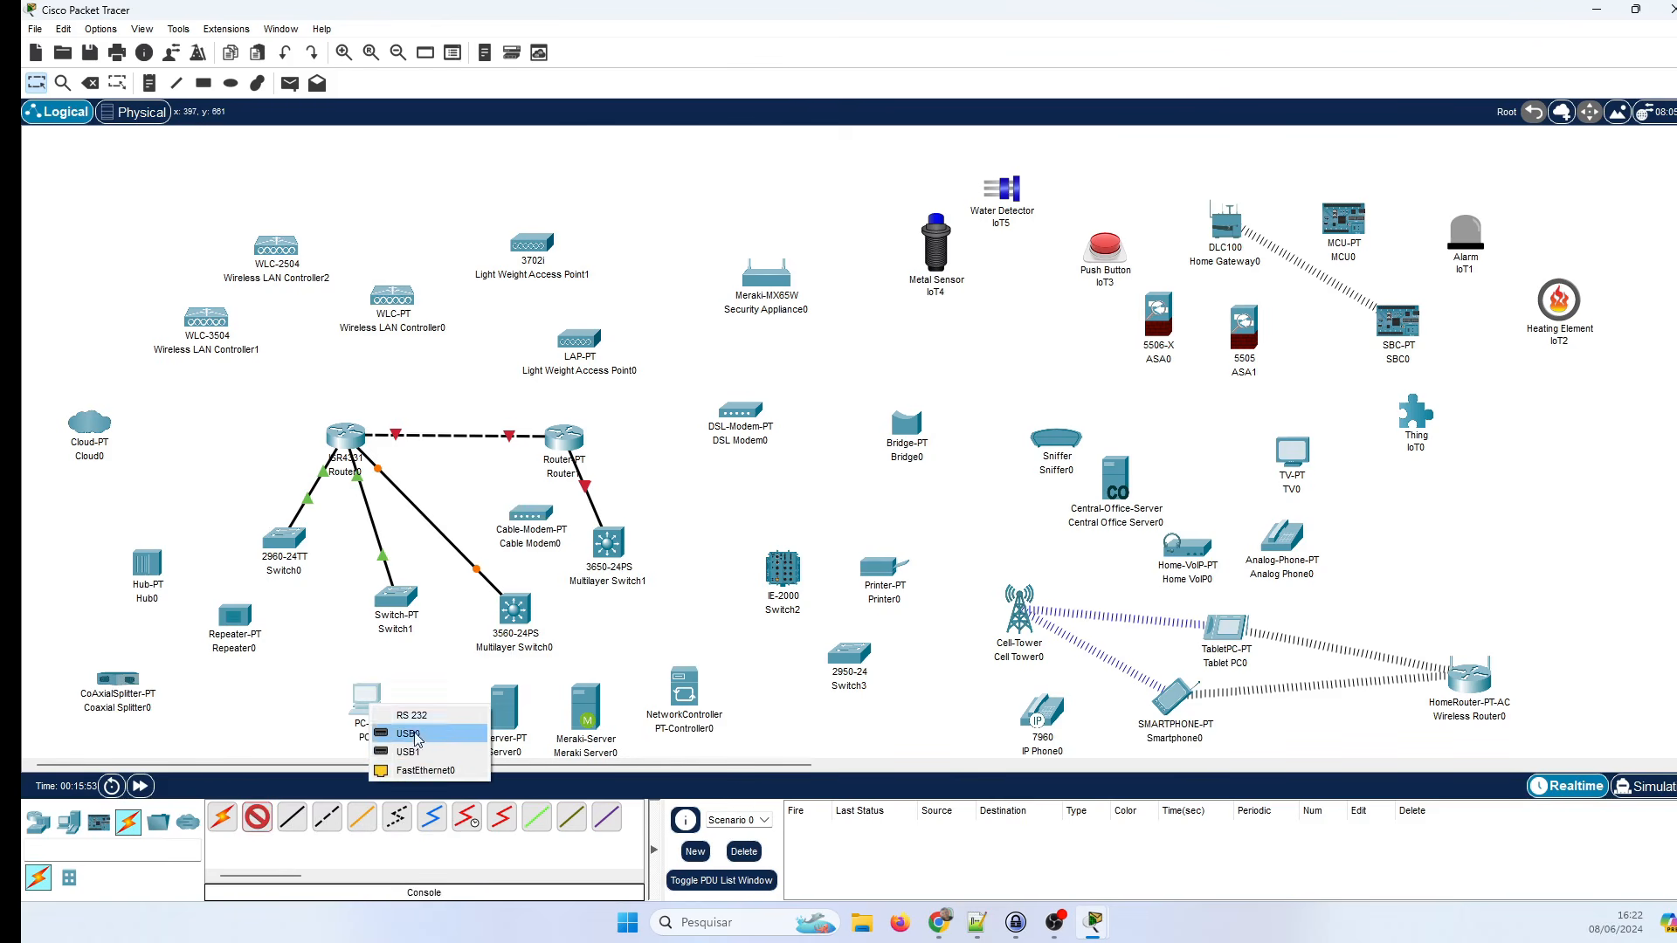
Connect Laptop0's RS 232 port to Router0's Console port and place Laptop0 left of Router0.
left_click(408, 734)
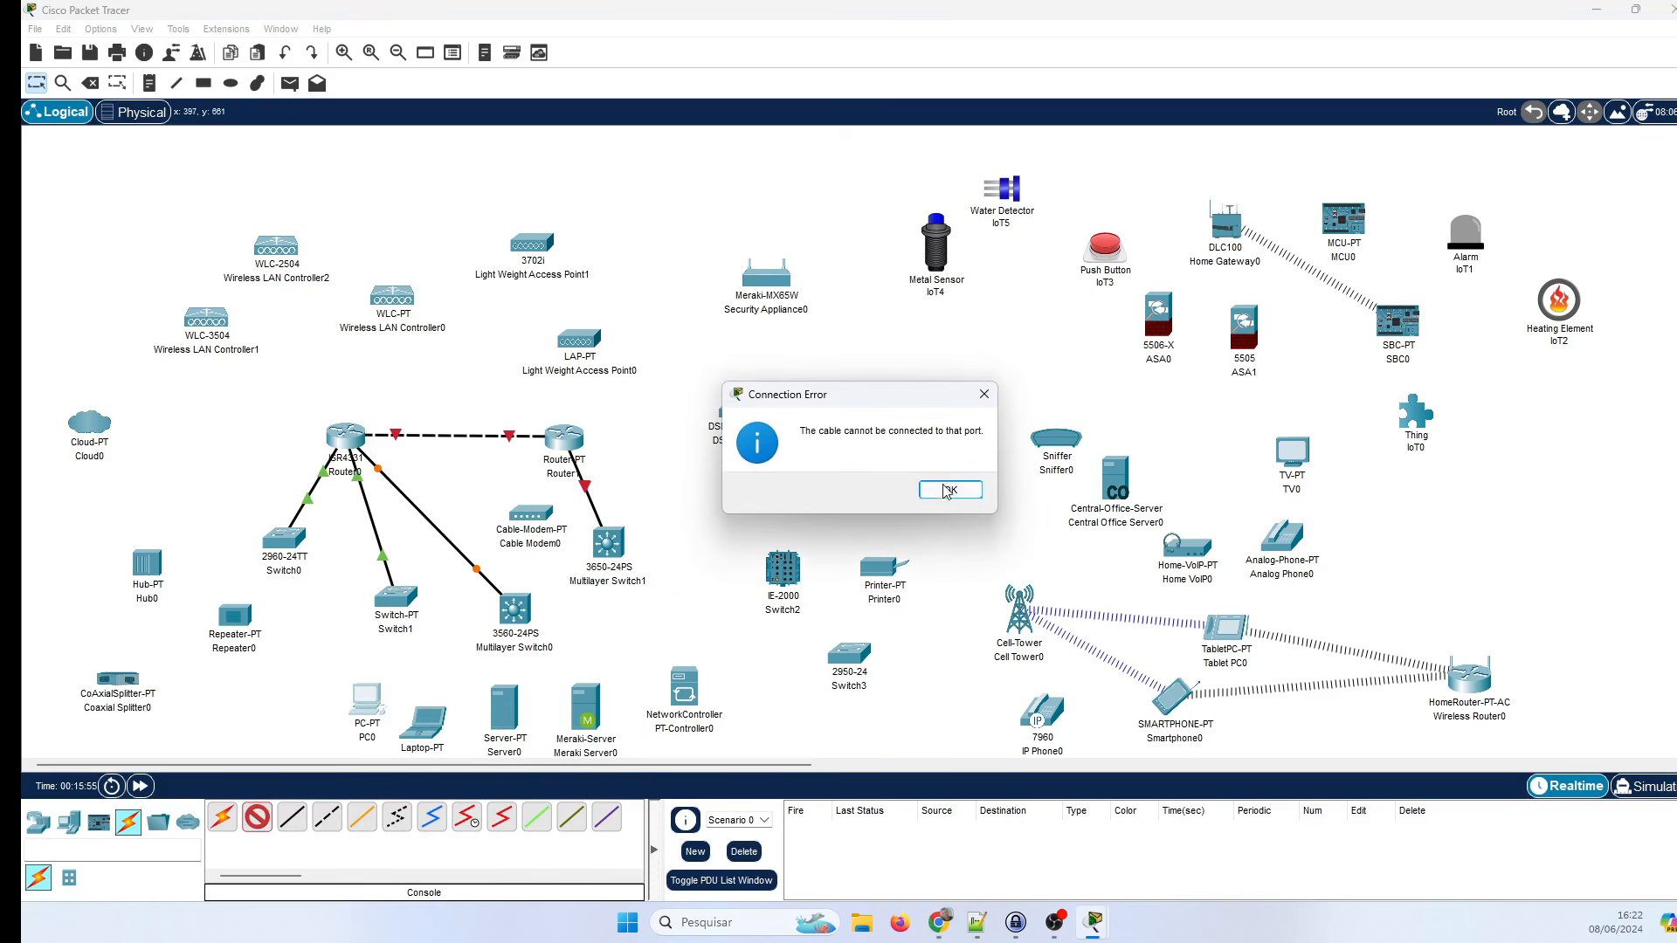
left_click(951, 490)
left_click(429, 734)
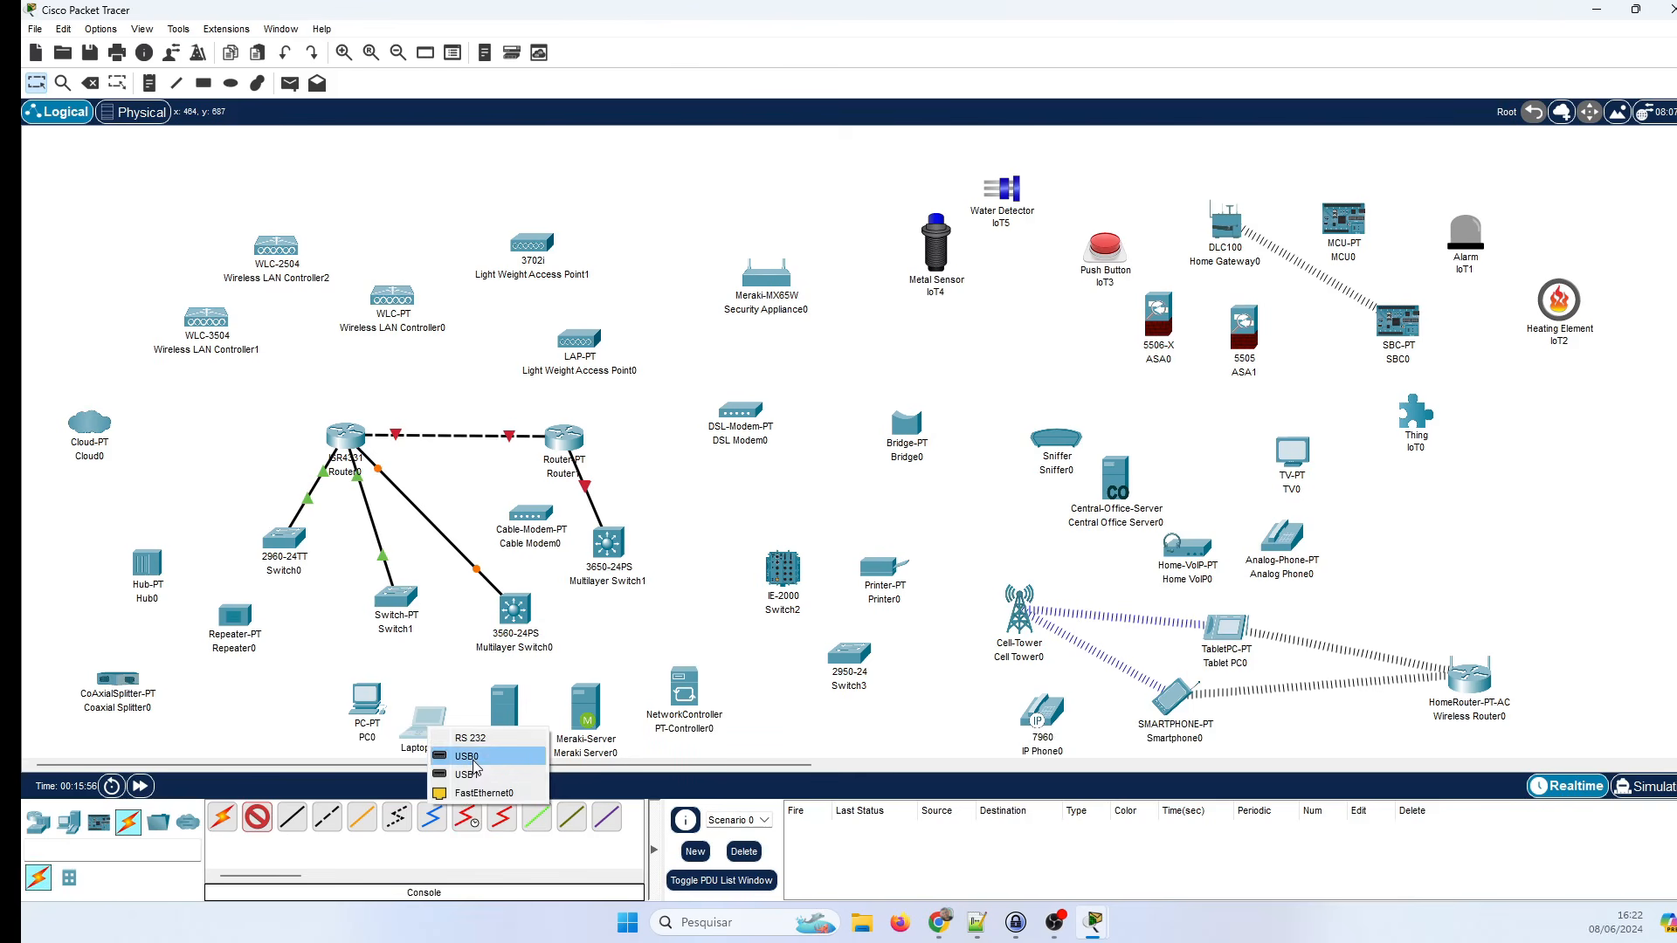
left_click(479, 737)
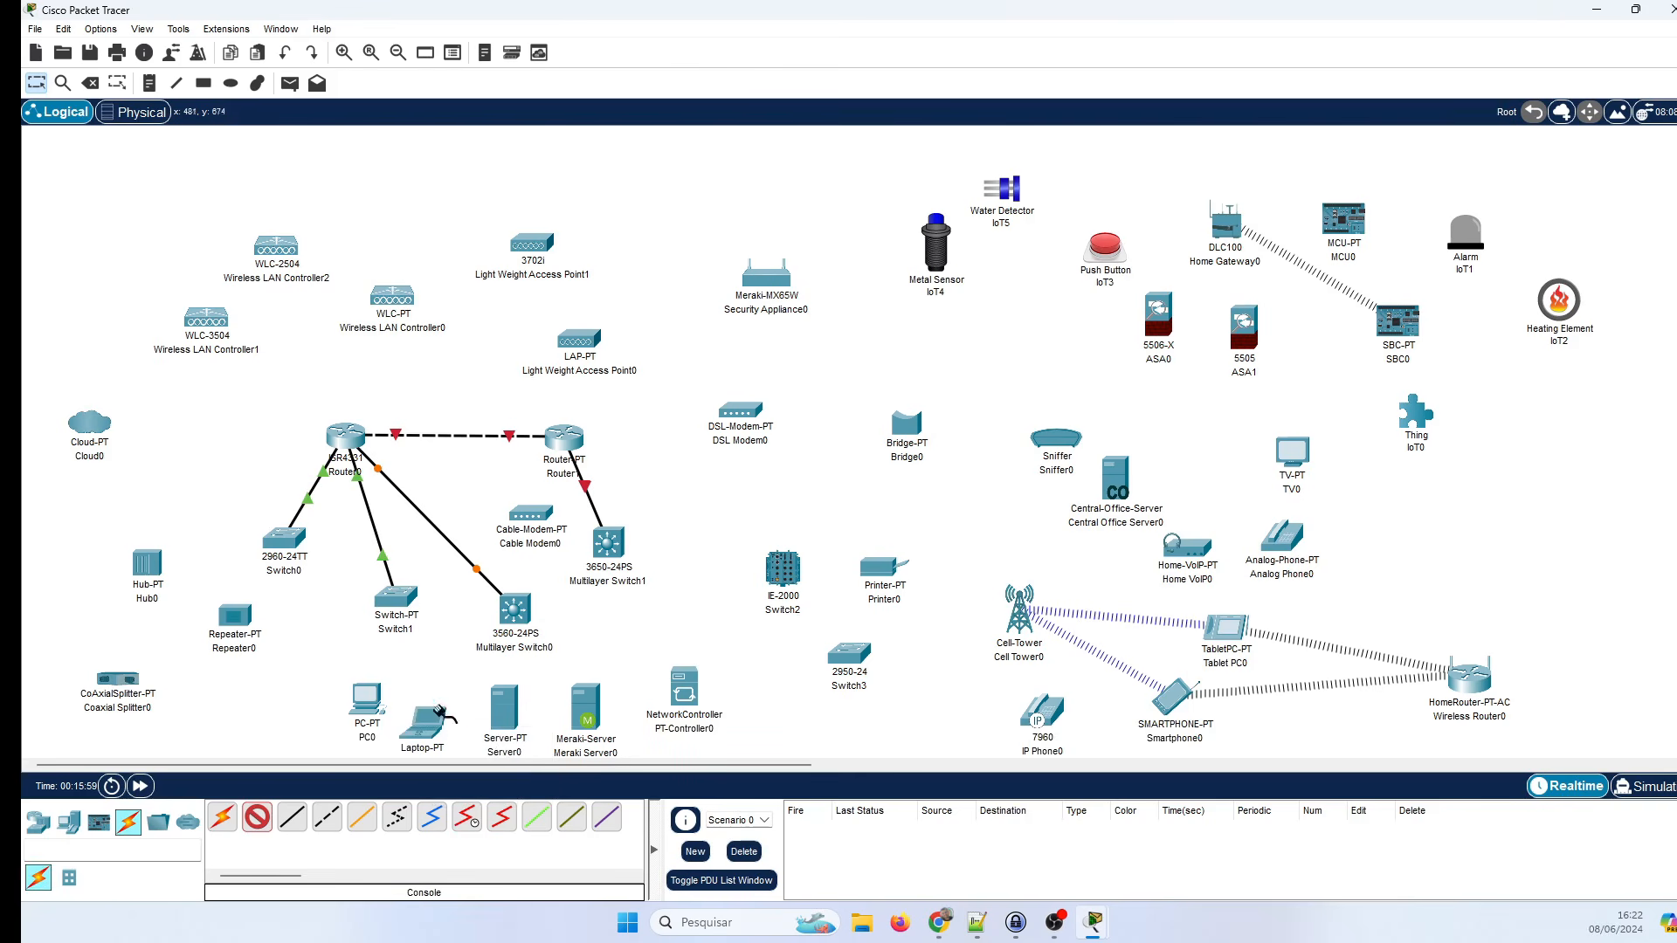
left_click(348, 448)
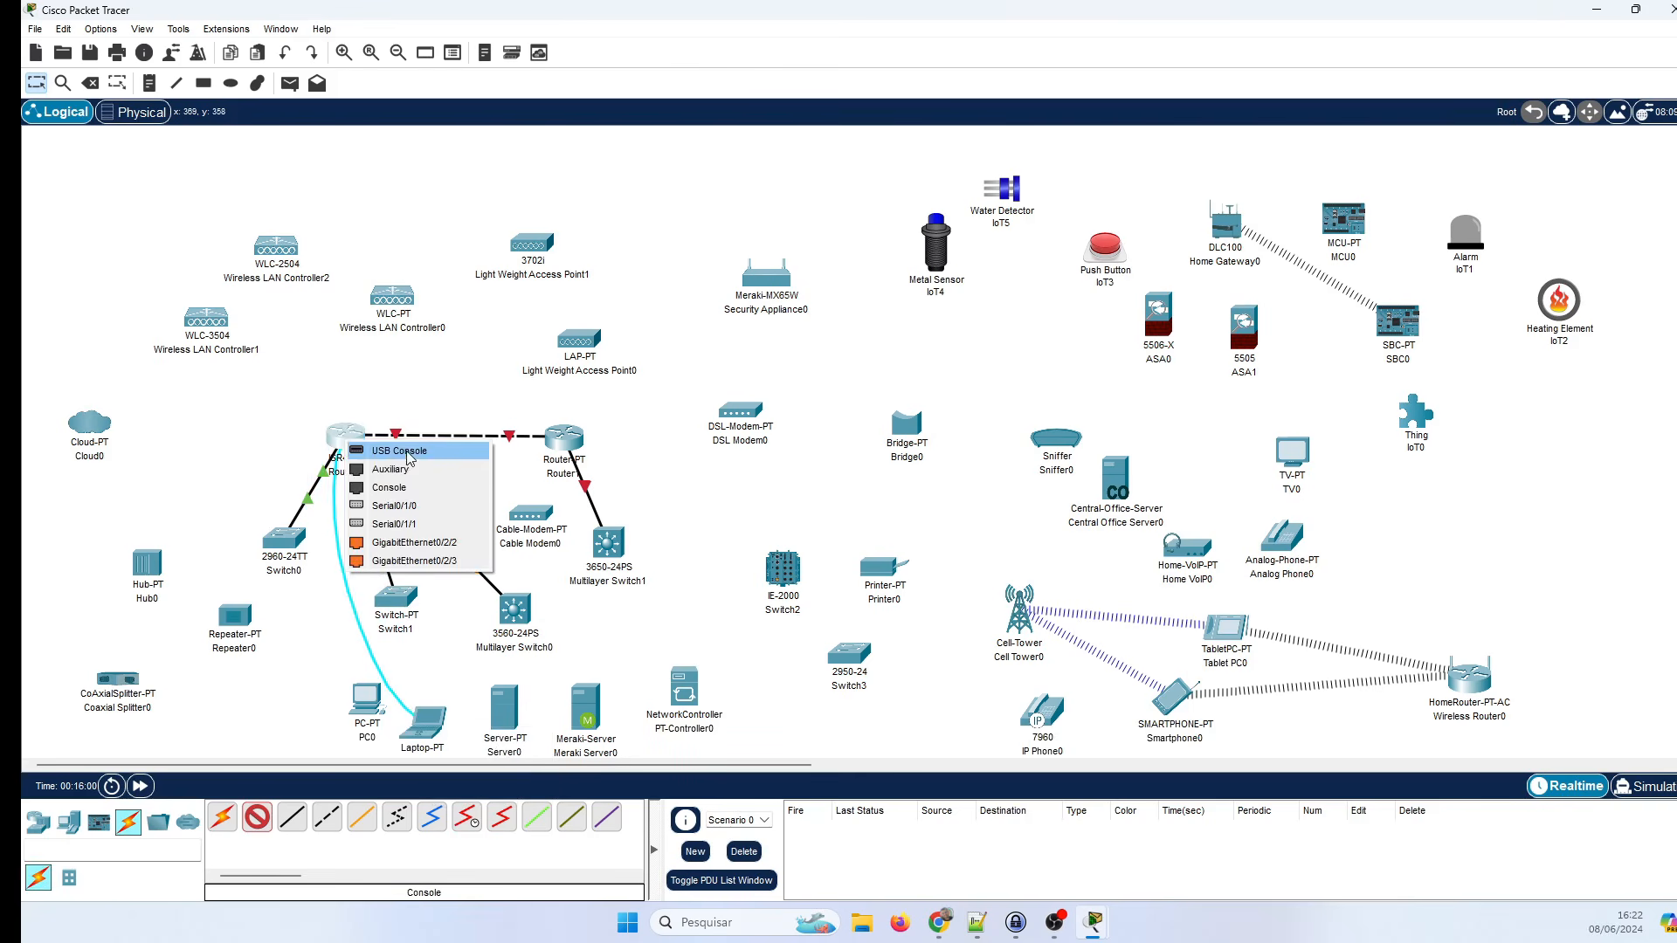
left_click(390, 488)
left_click_drag(423, 702, 192, 434)
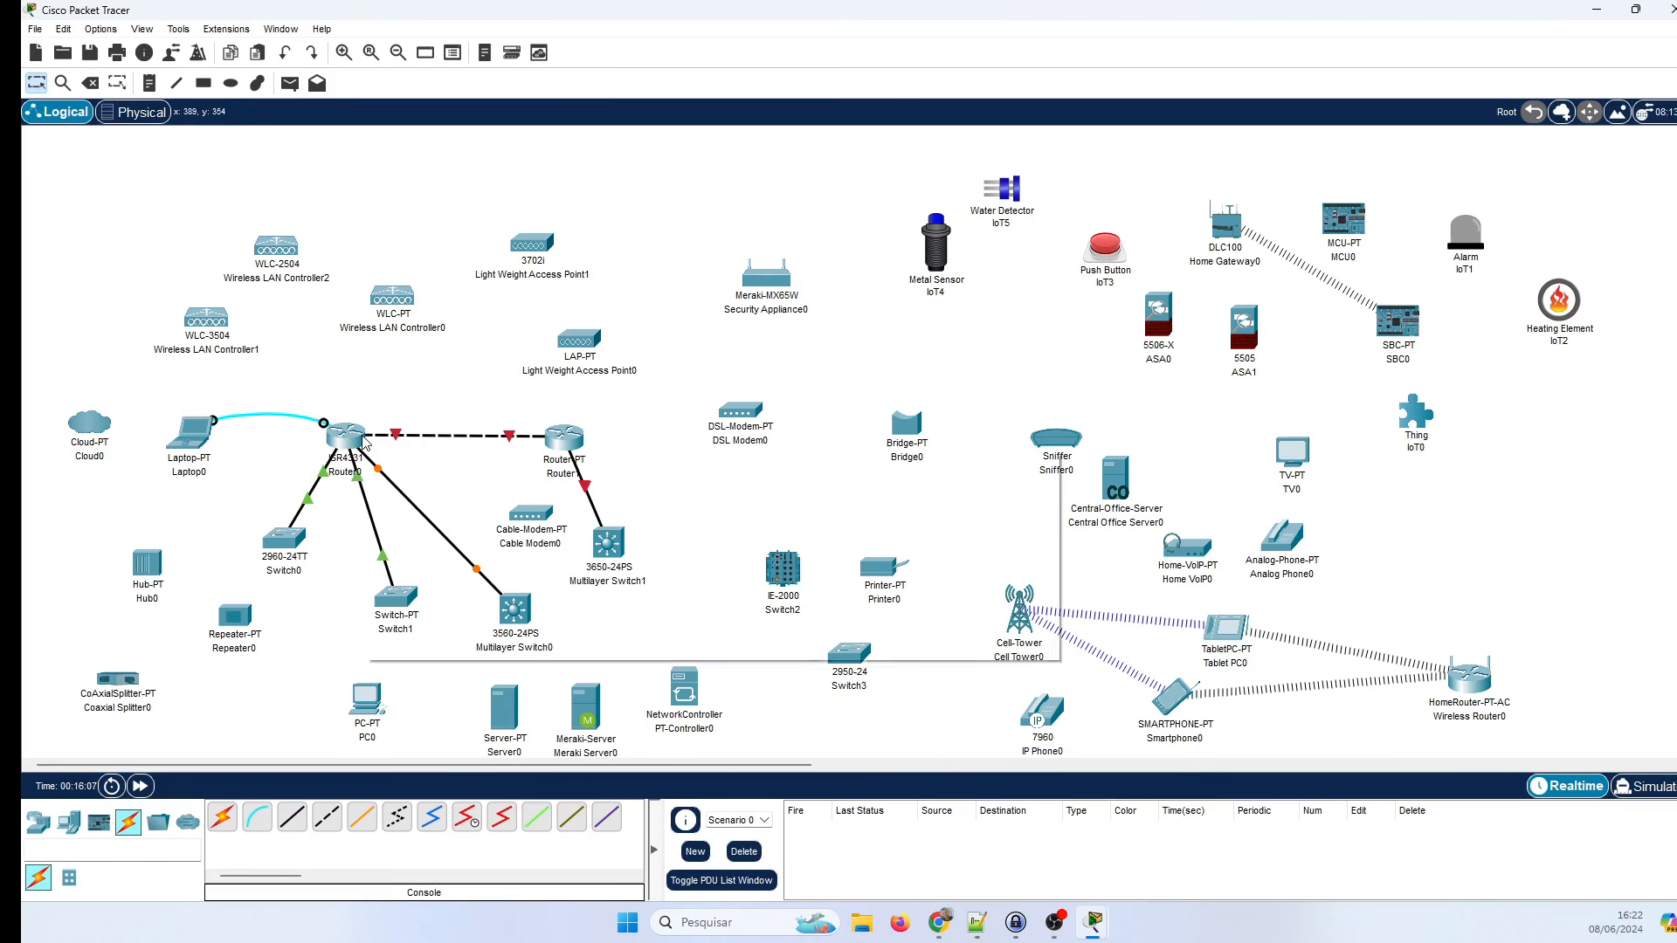
mouse_move(365, 443)
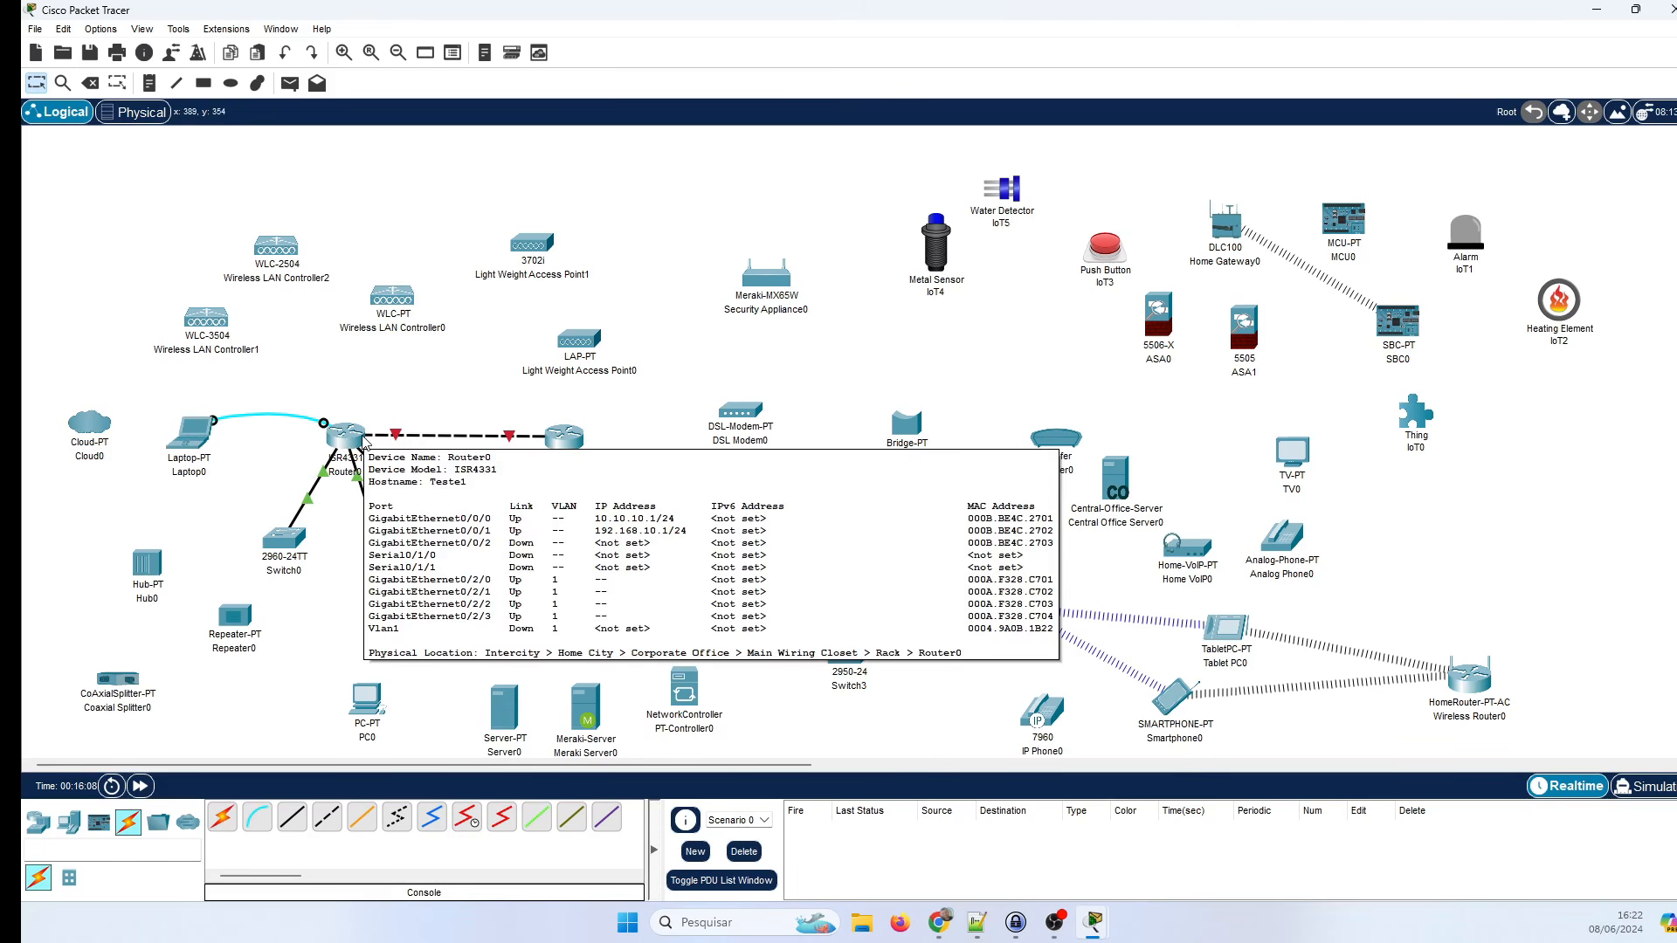
Open Laptop0, try fitting the PT-LAPTOP-NM-1FFE module, then view its Config Global Settings.
left_click(186, 437)
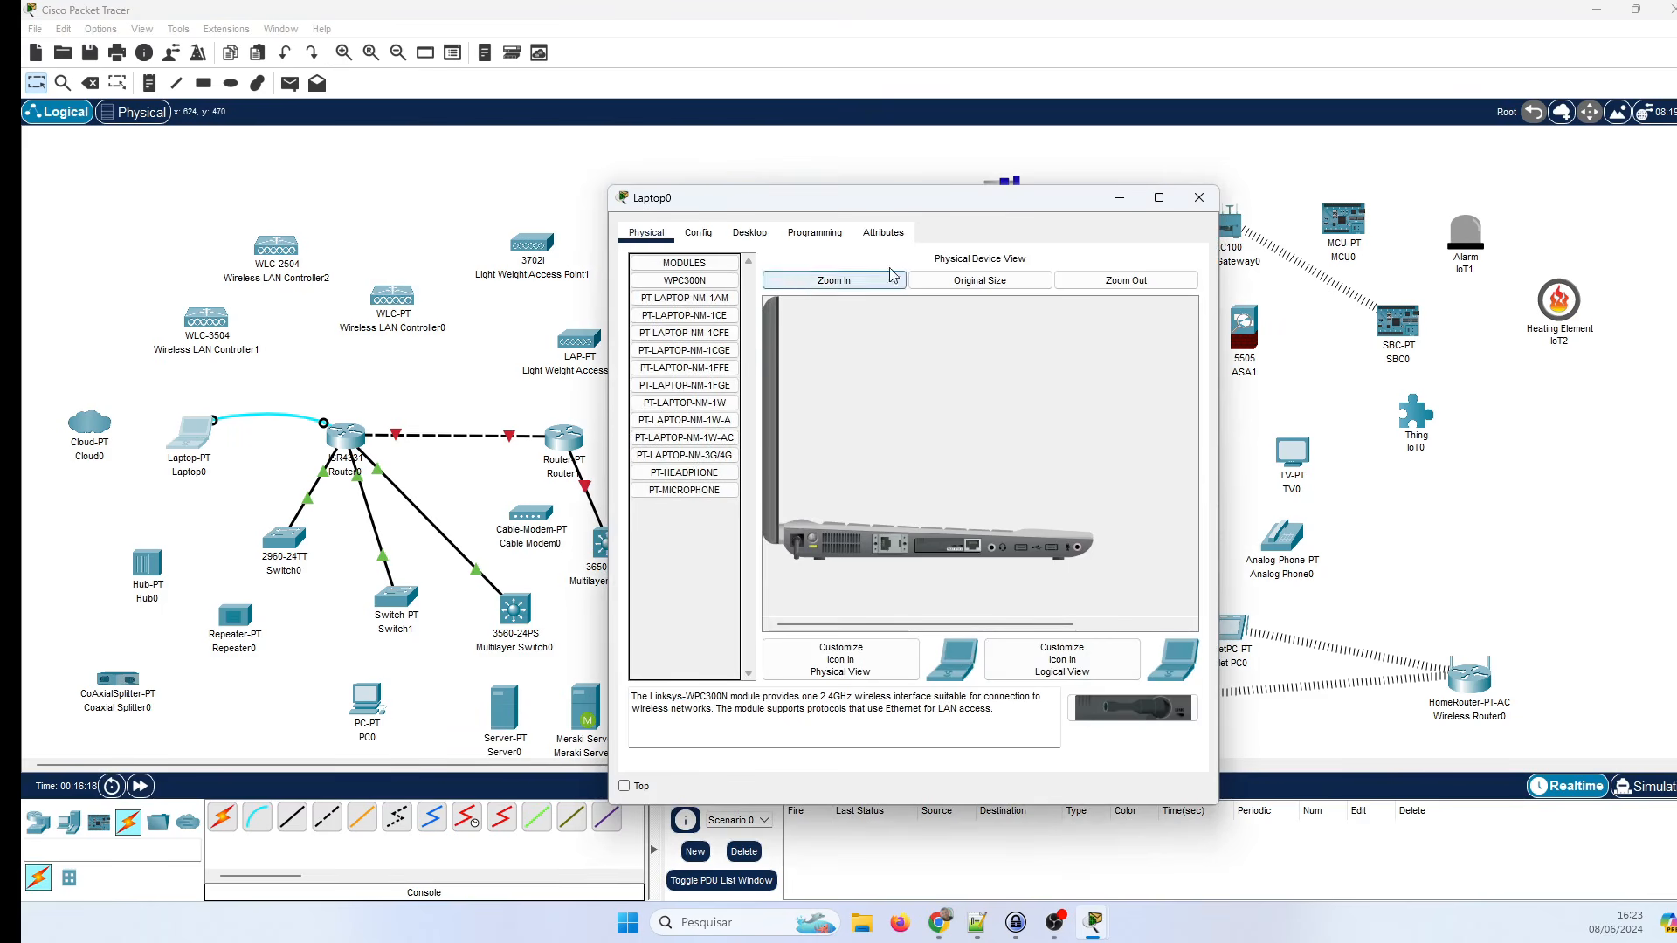
left_click_drag(692, 371, 943, 543)
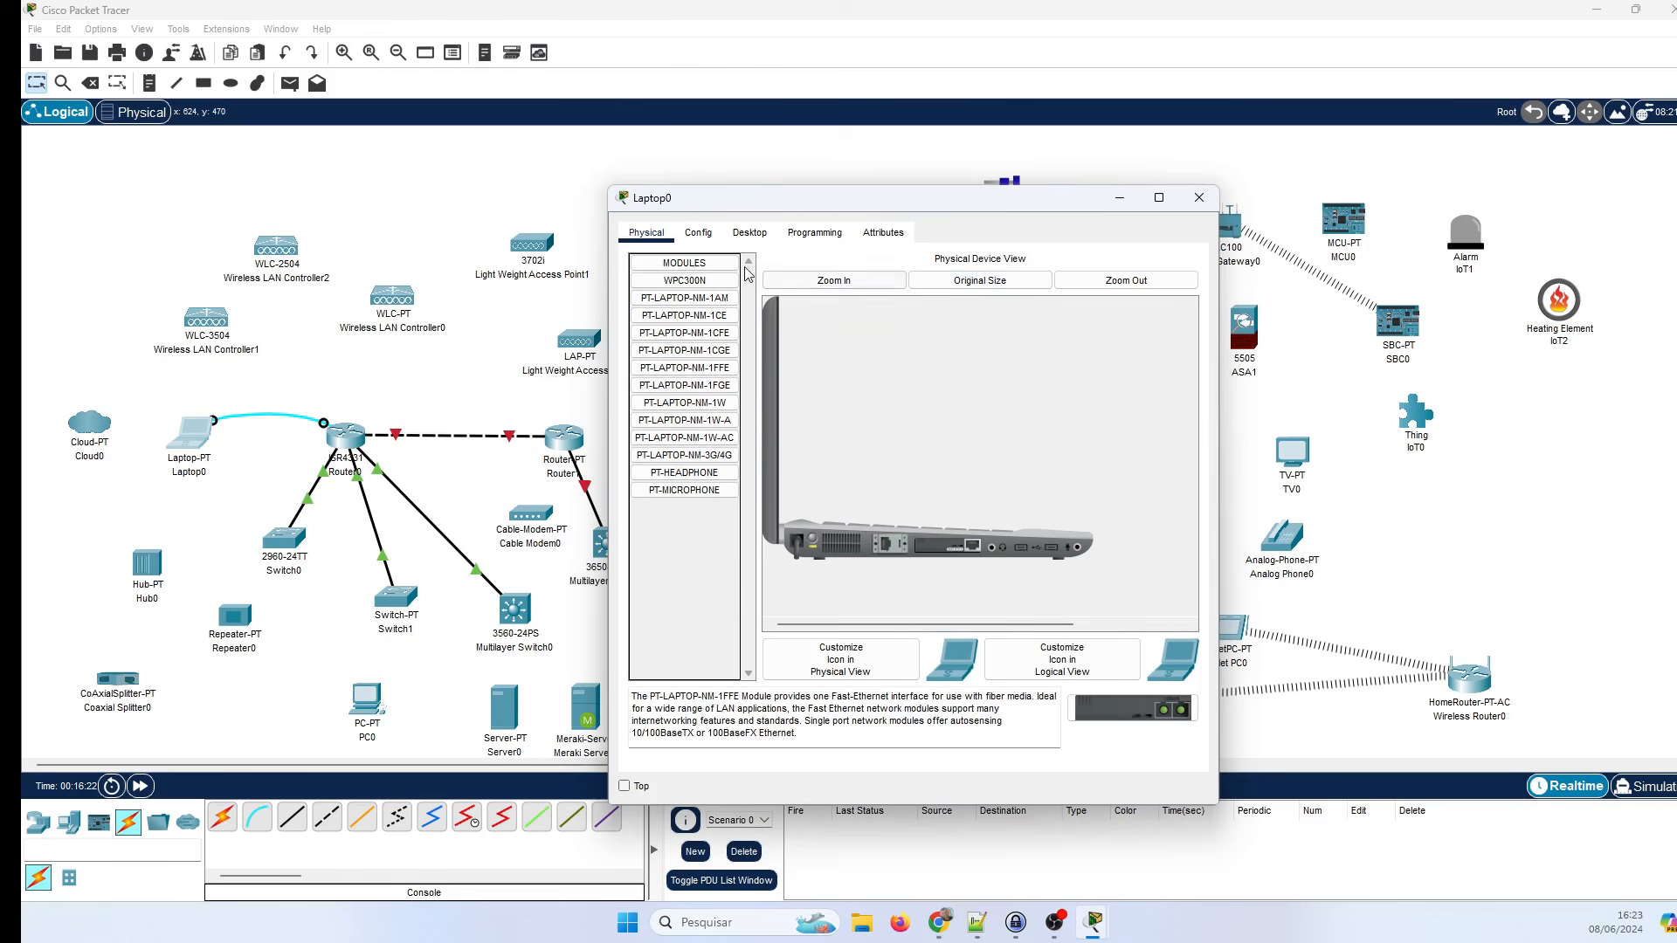
left_click(698, 232)
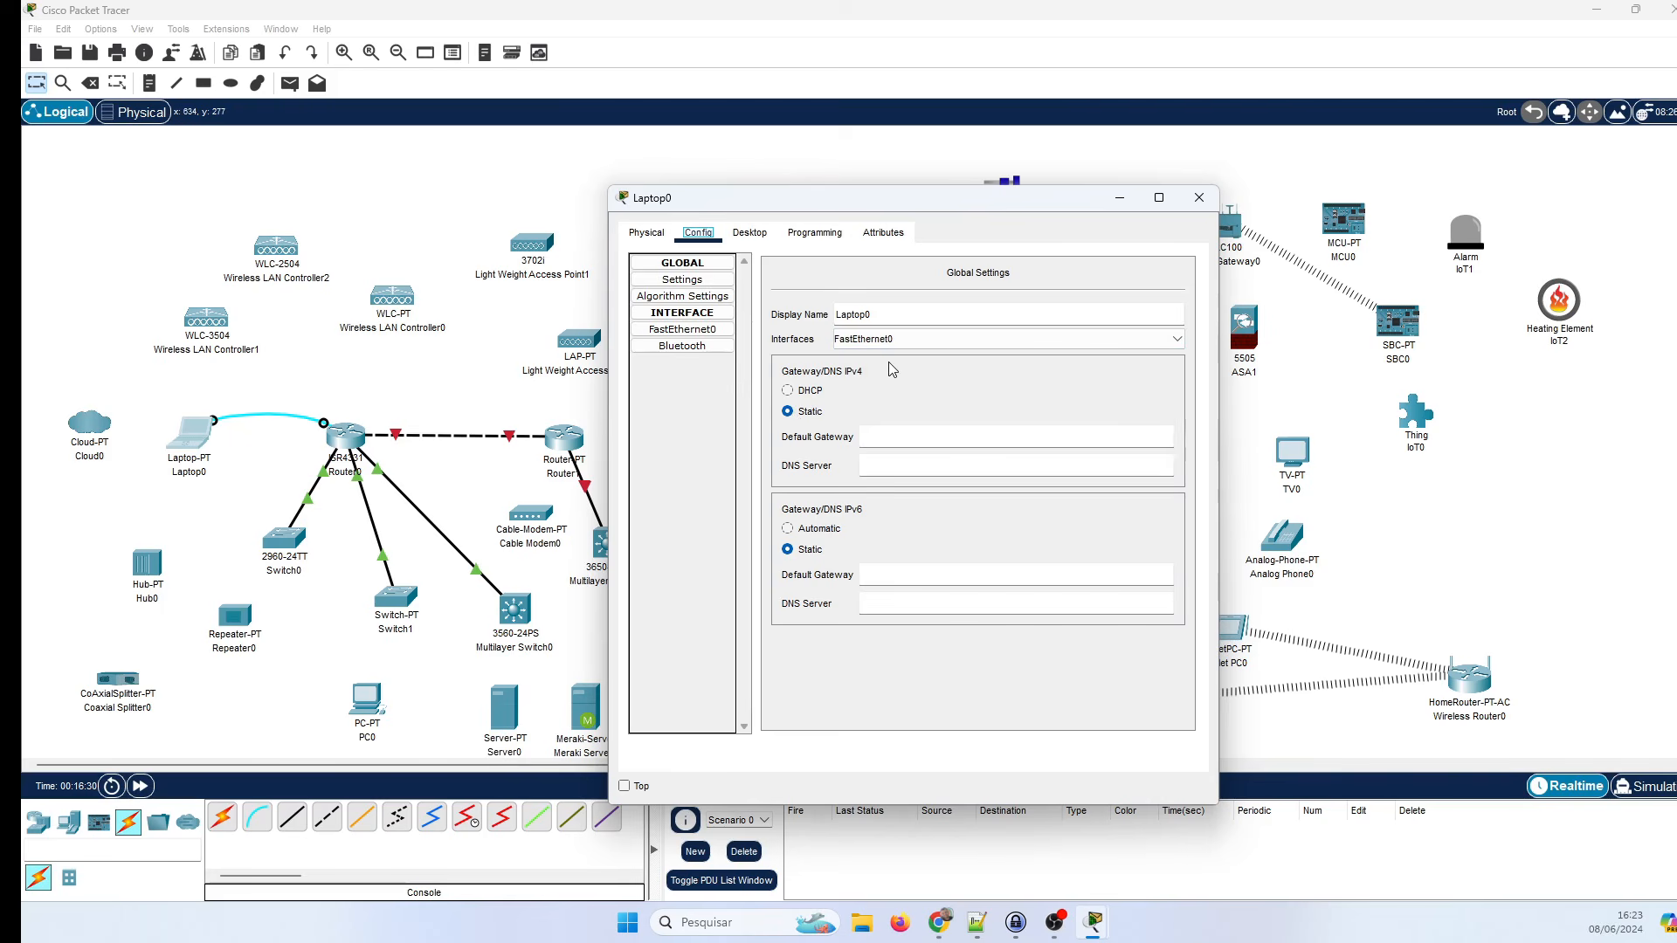
Check Laptop0's FastEthernet0 and Bluetooth config pages, then switch to its Desktop app list.
left_click(708, 330)
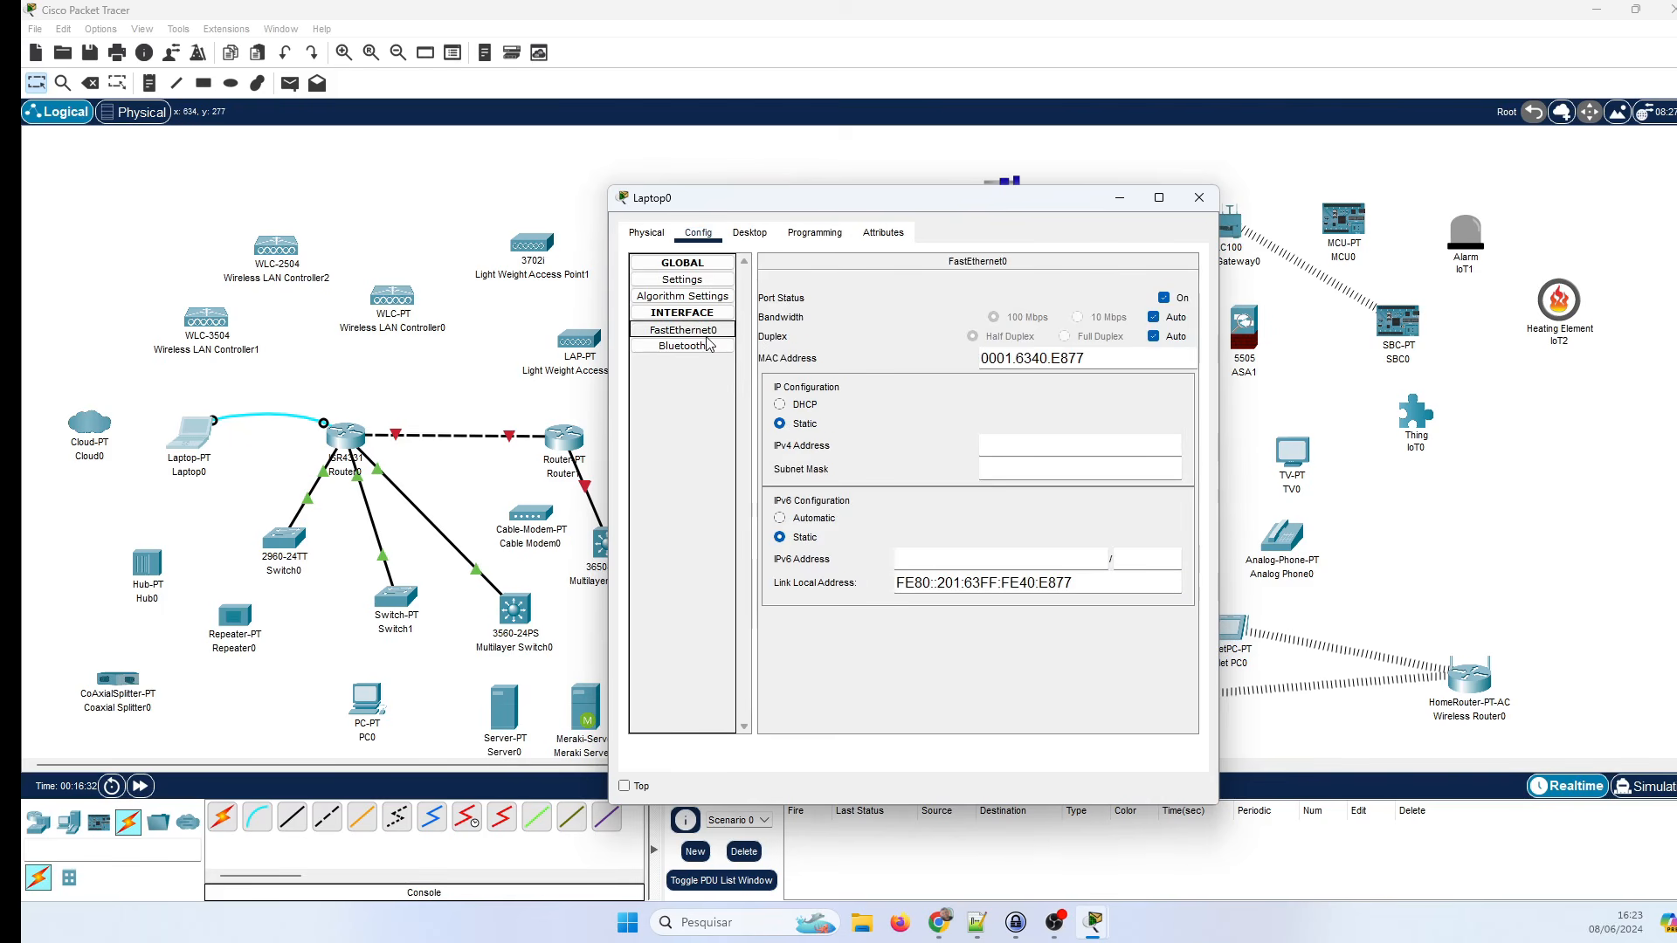
left_click(712, 346)
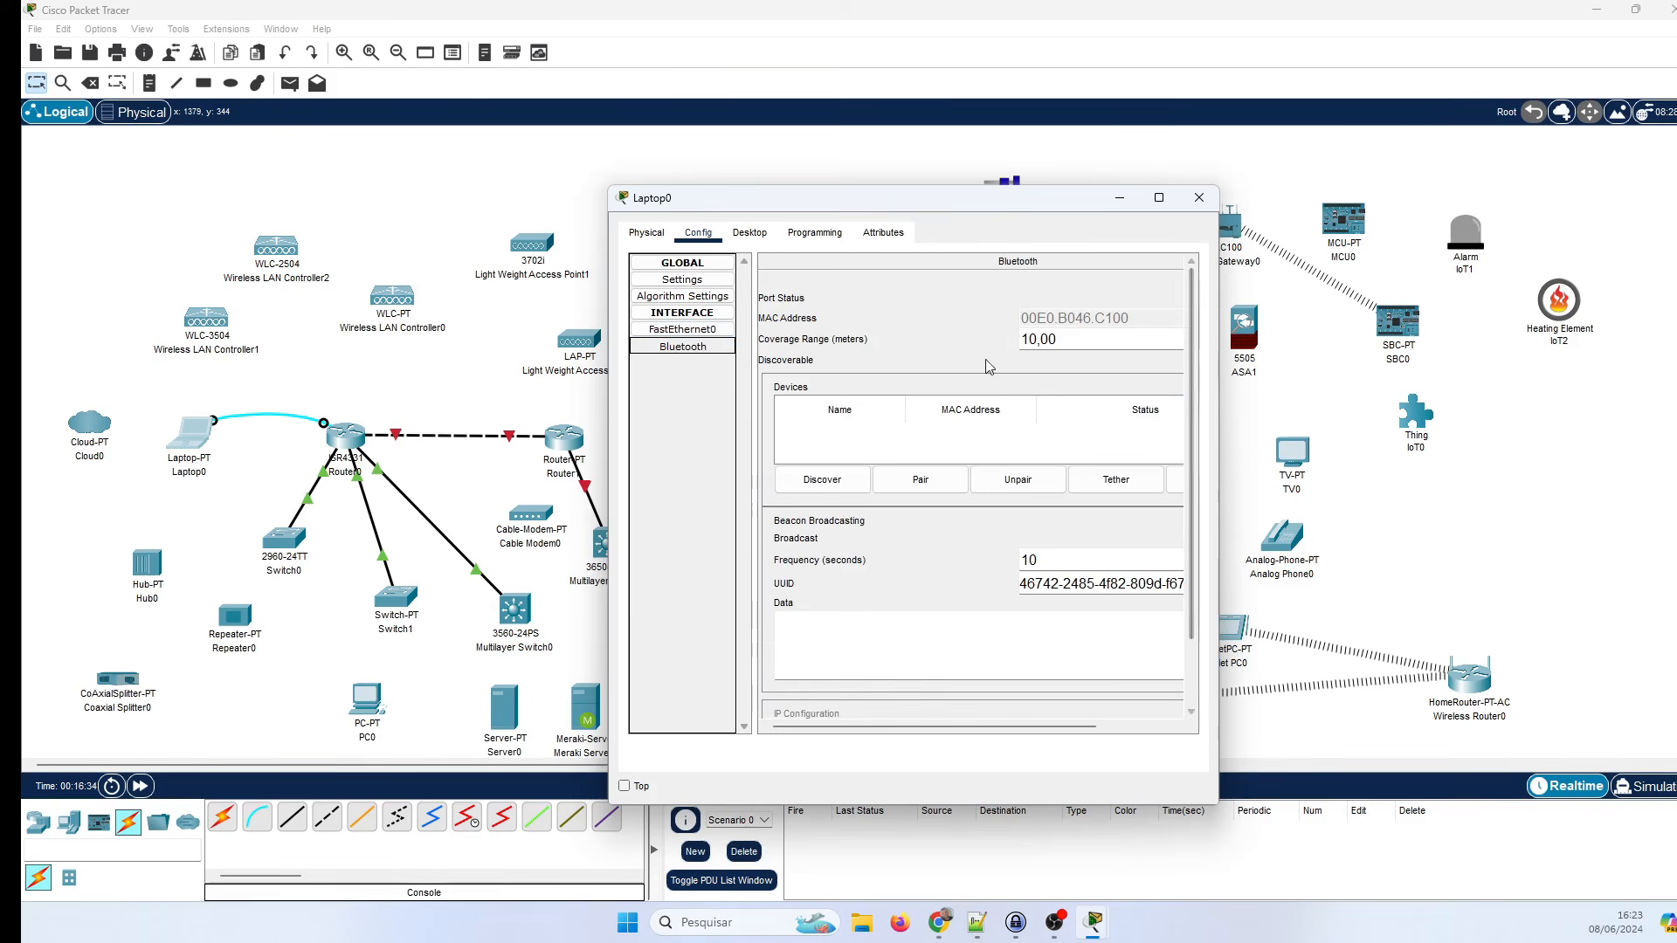
left_click(750, 233)
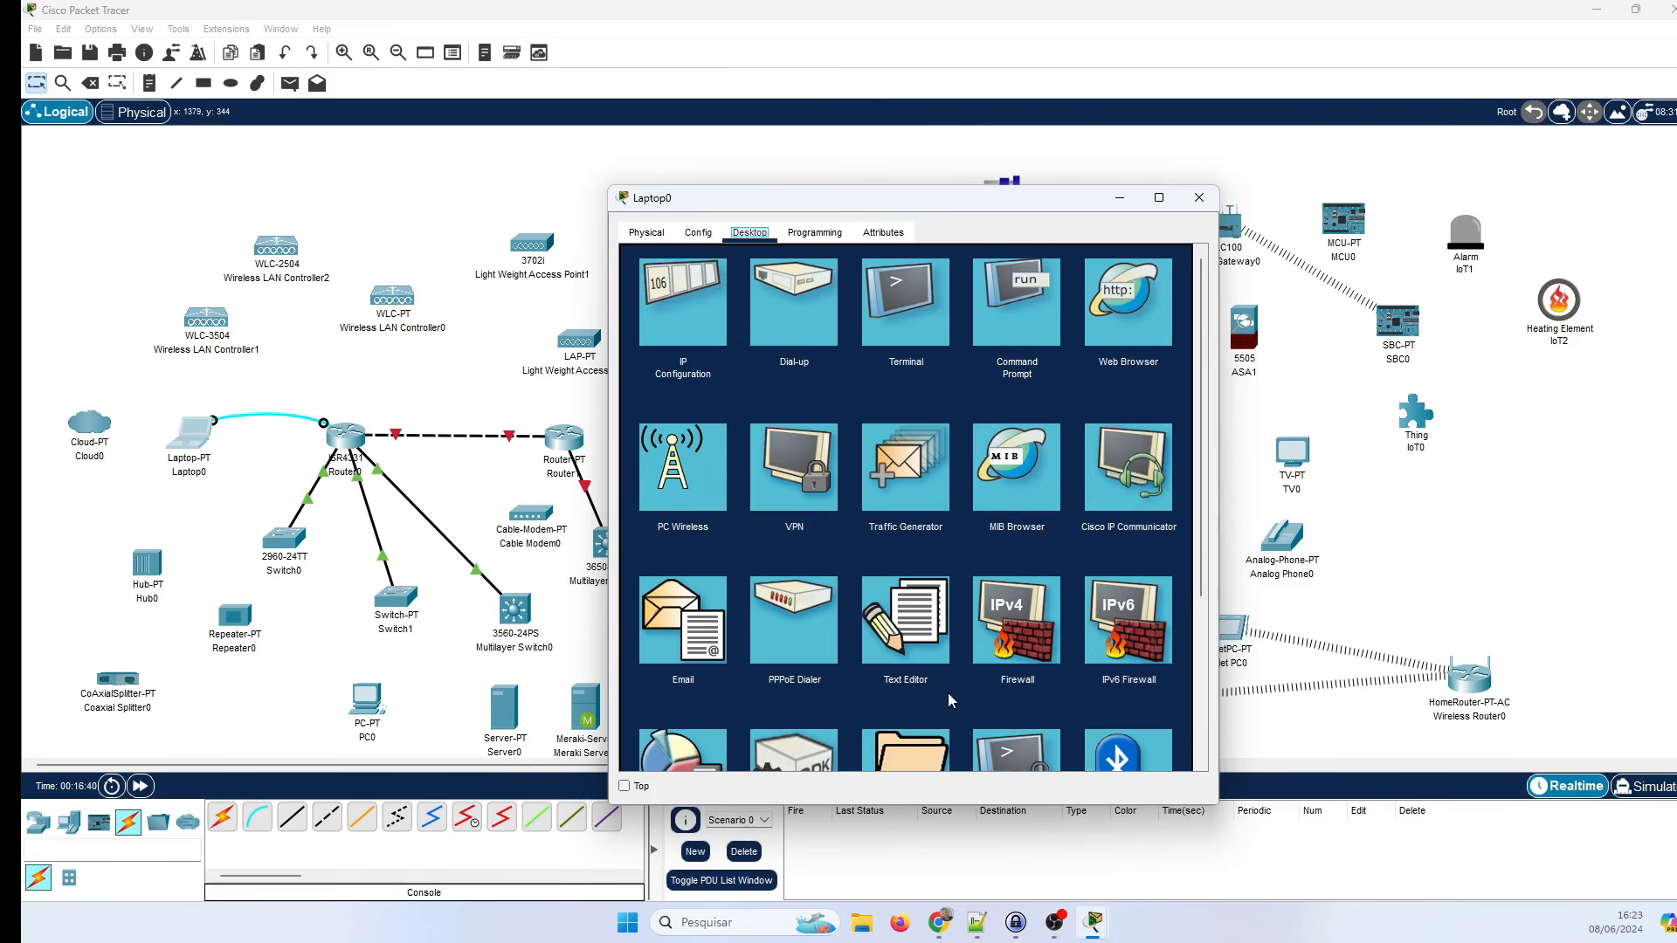
scroll(882, 595, "down", 5)
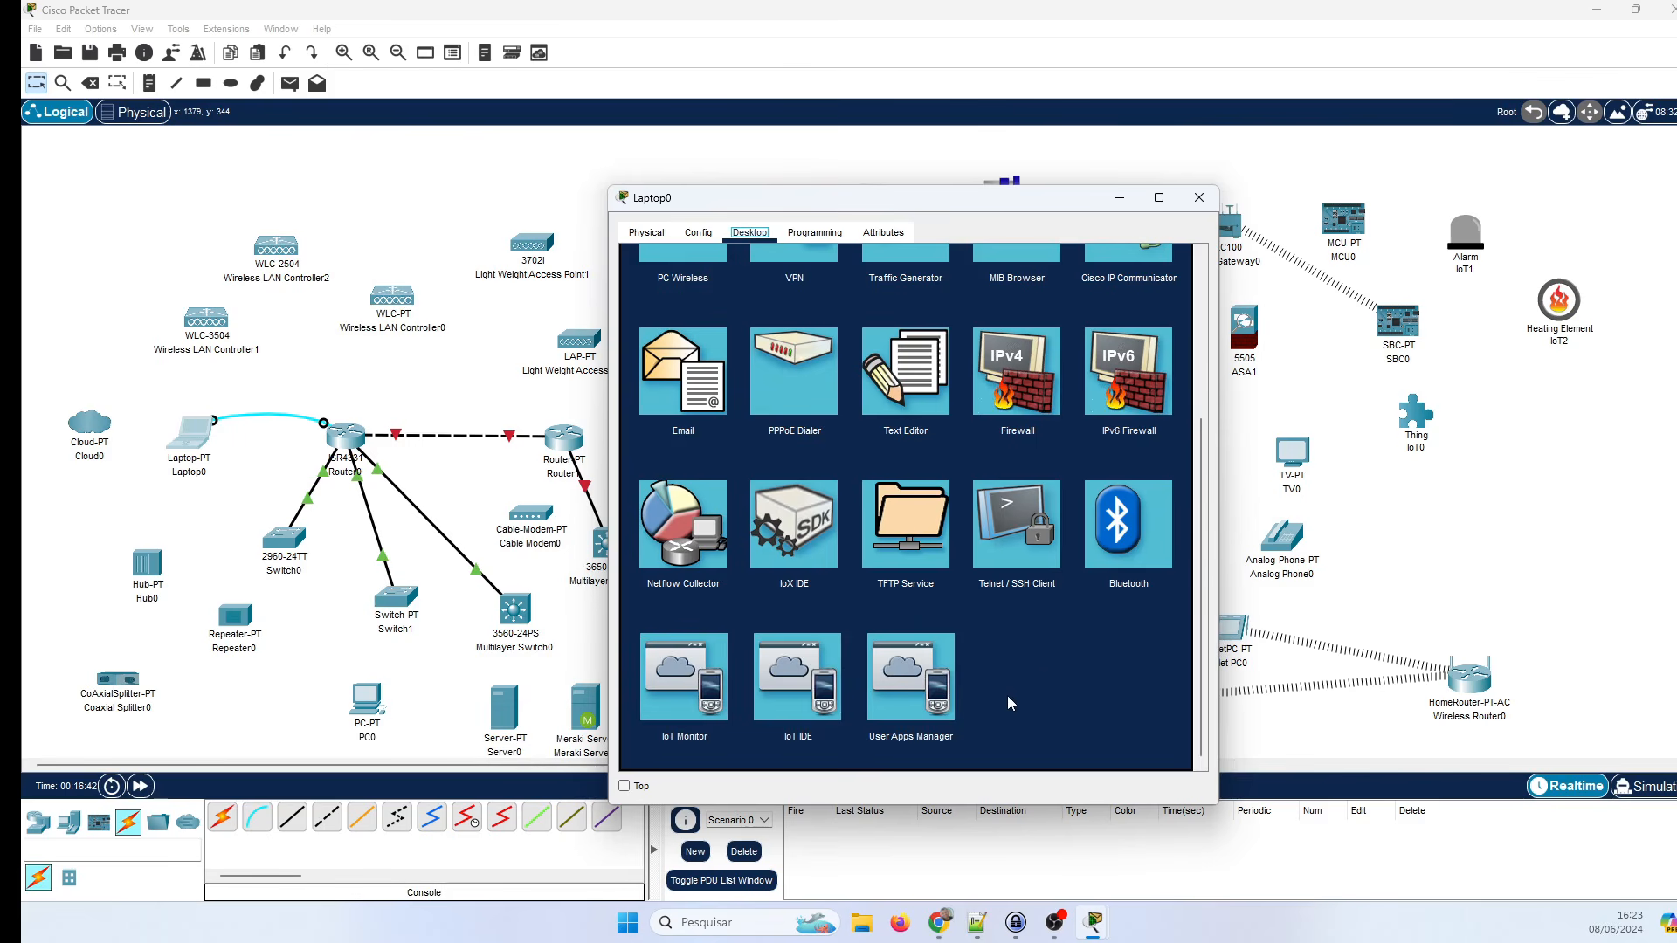
scroll(1031, 703, "up", 5)
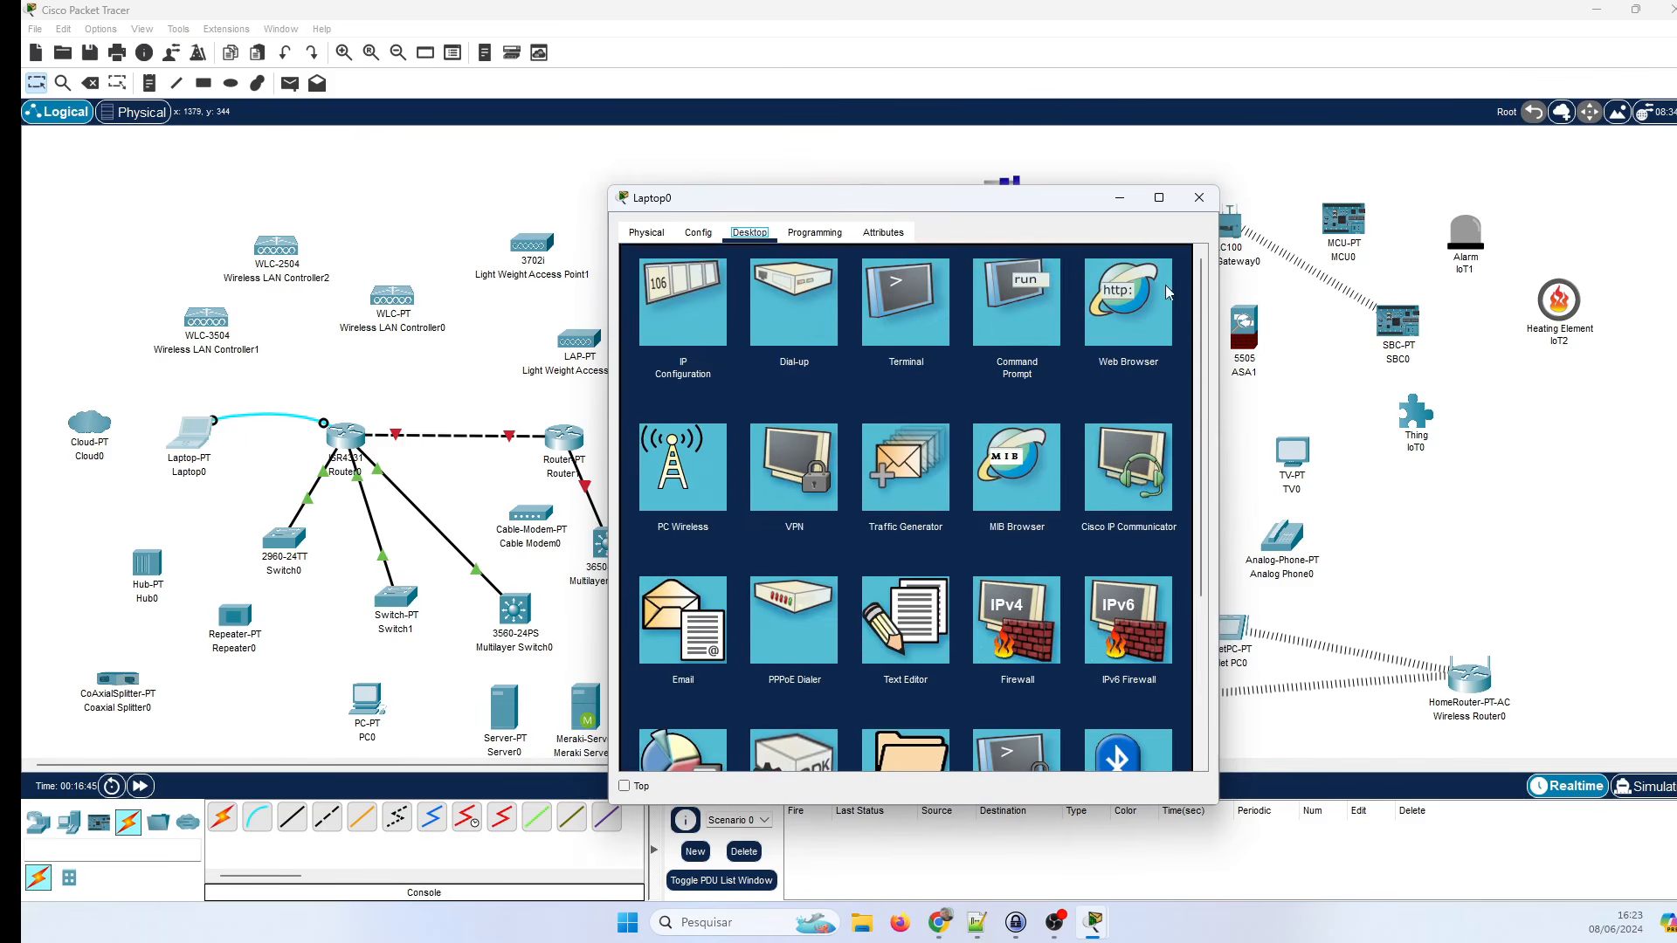
left_click(1105, 317)
left_click(998, 318)
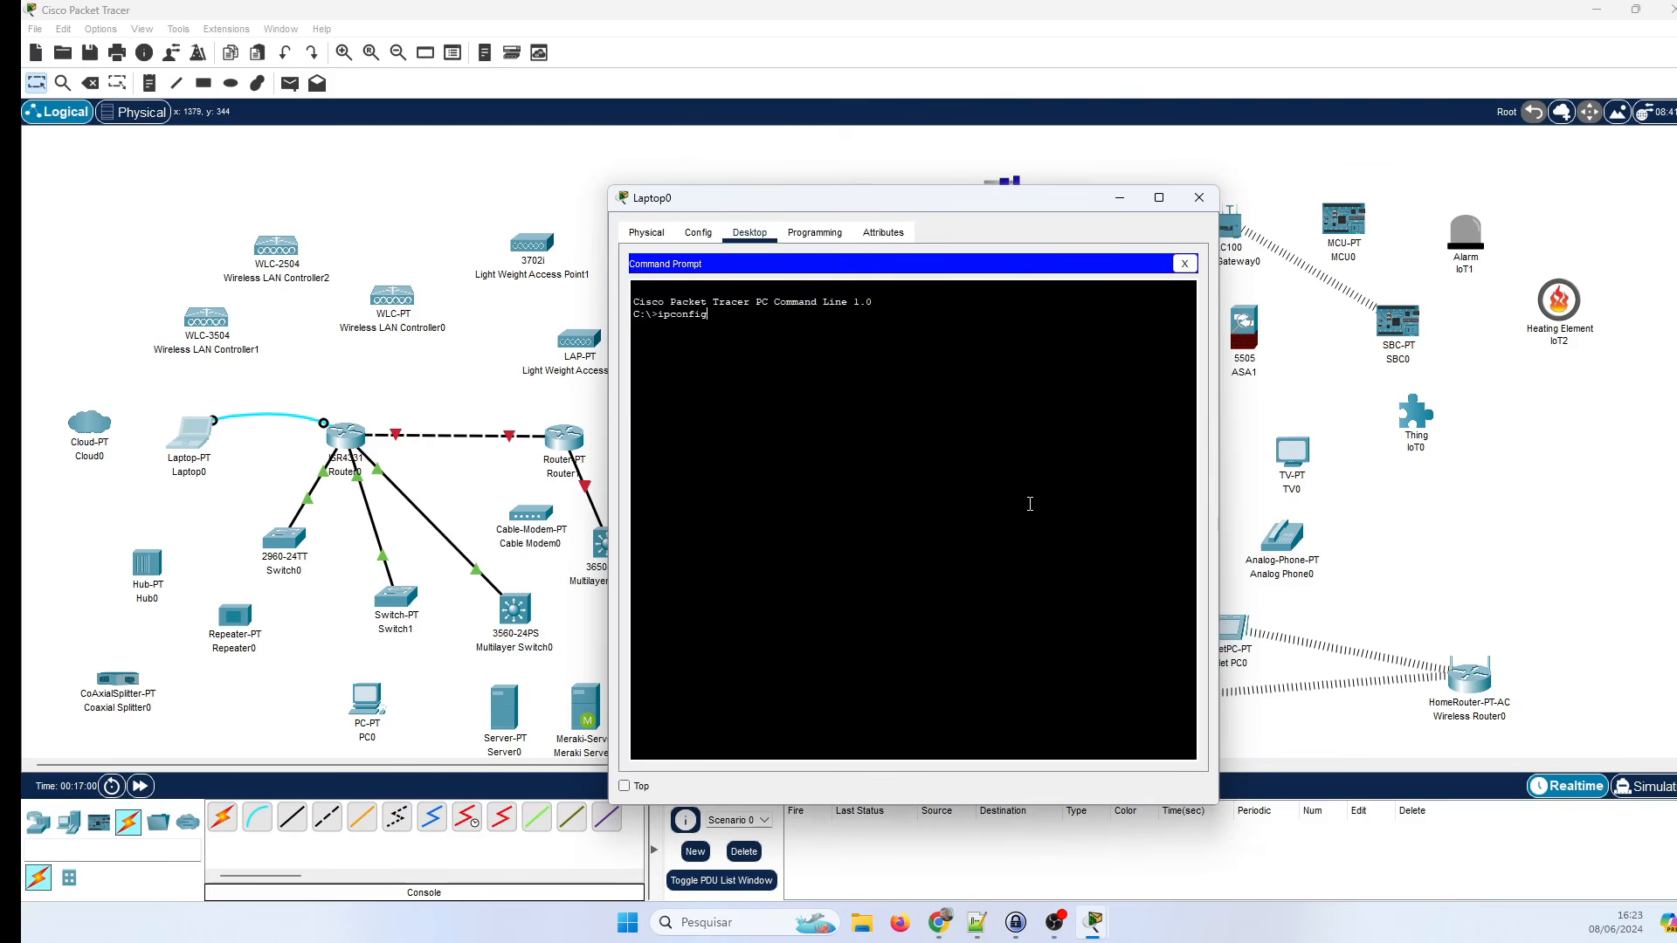
Run ipconfig on Laptop0, confirm its addresses are all 0.0.0.0, and close the command line.
type("ipconfig")
key("Return")
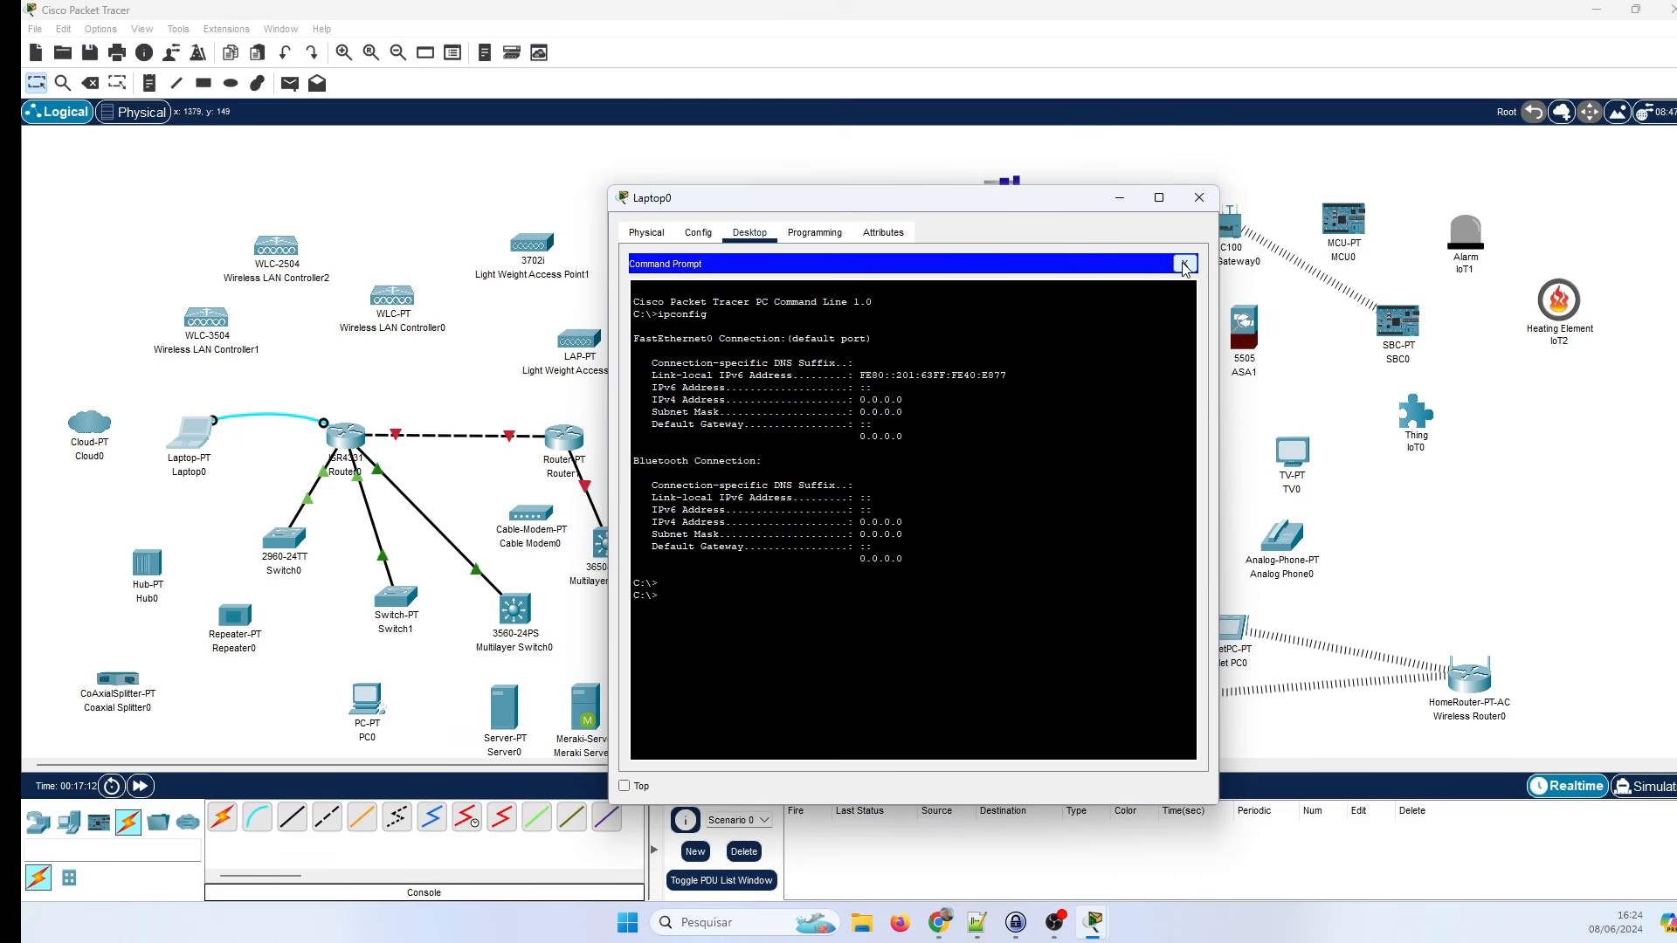
left_click(1185, 264)
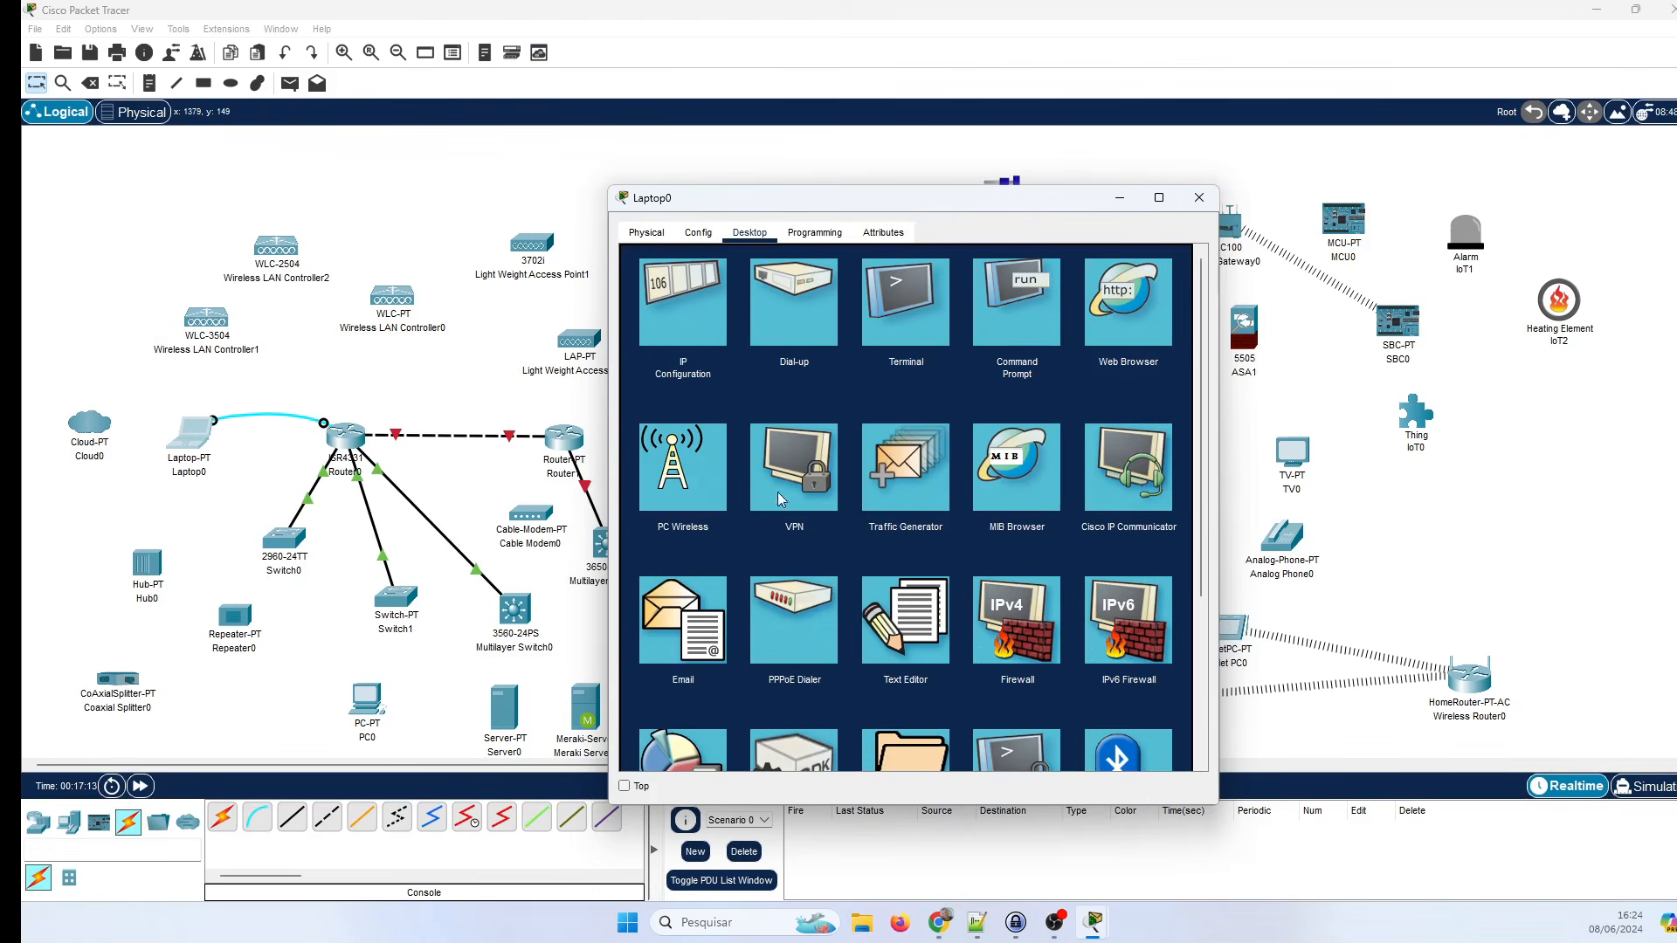
left_click(709, 318)
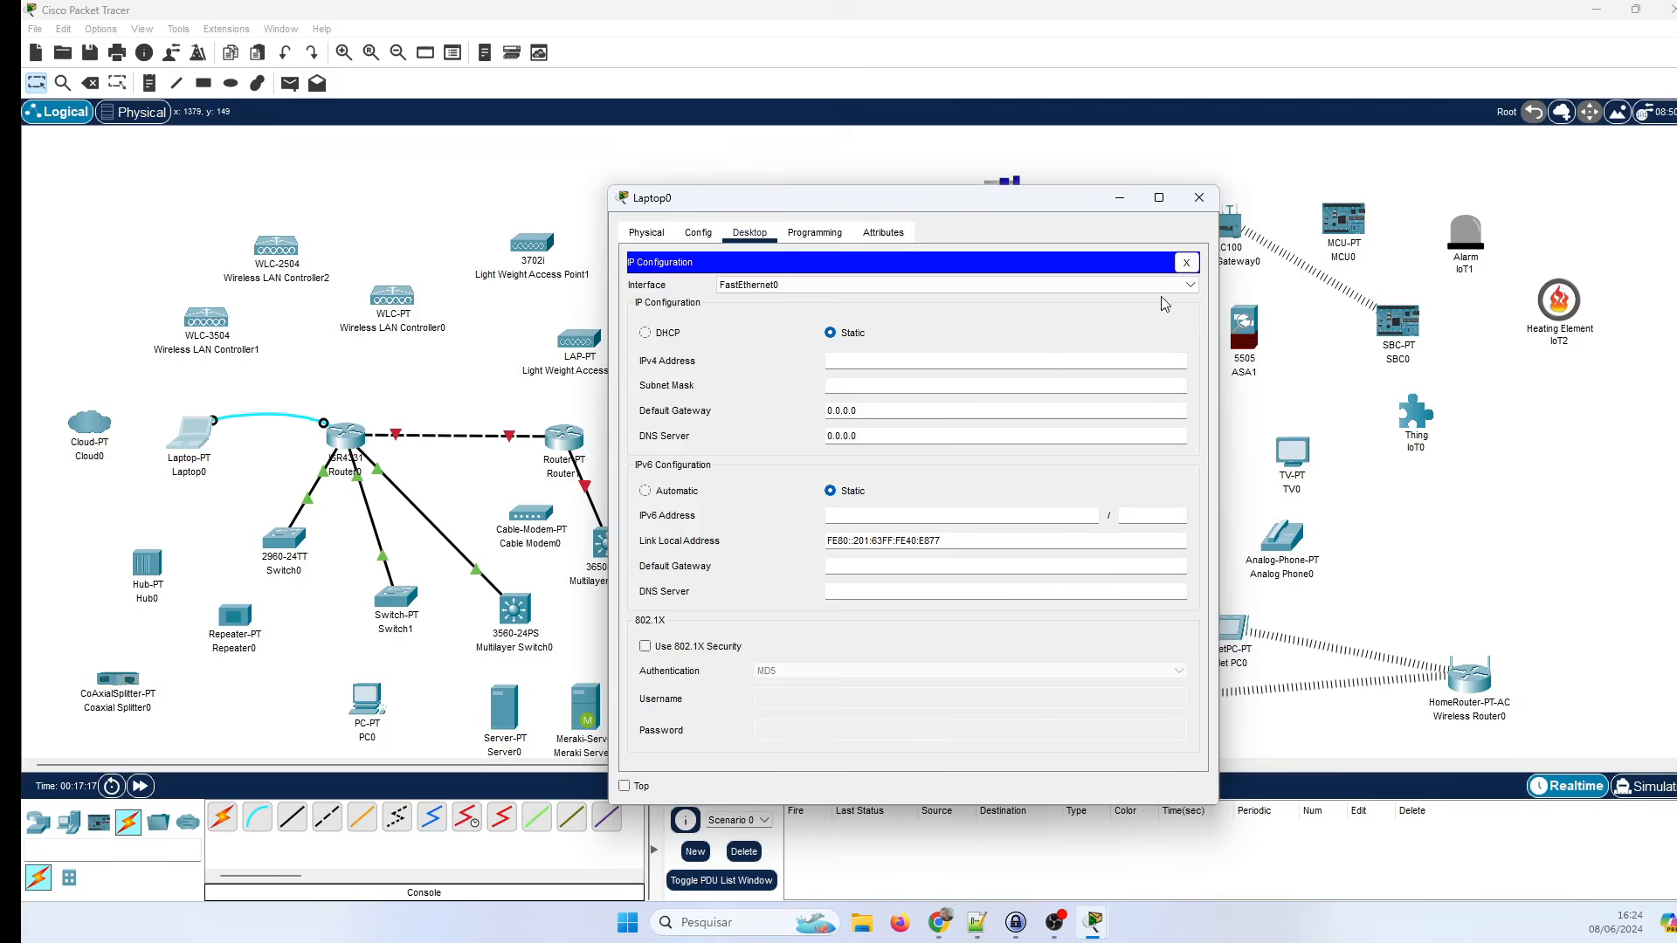
left_click(1186, 263)
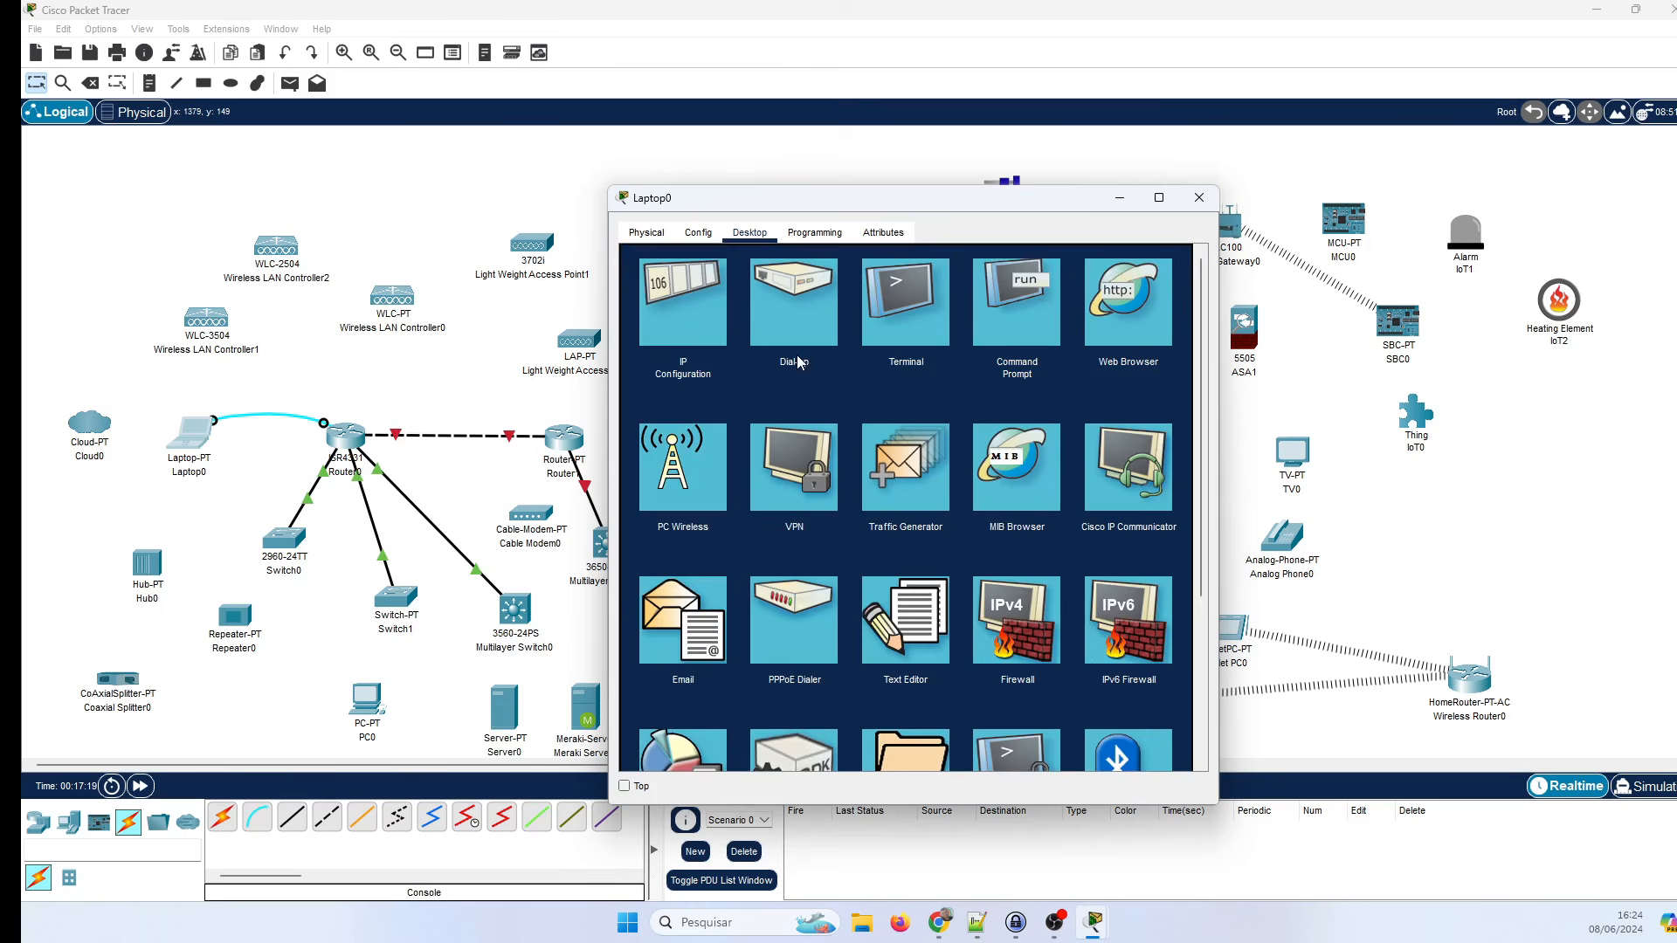
left_click(902, 494)
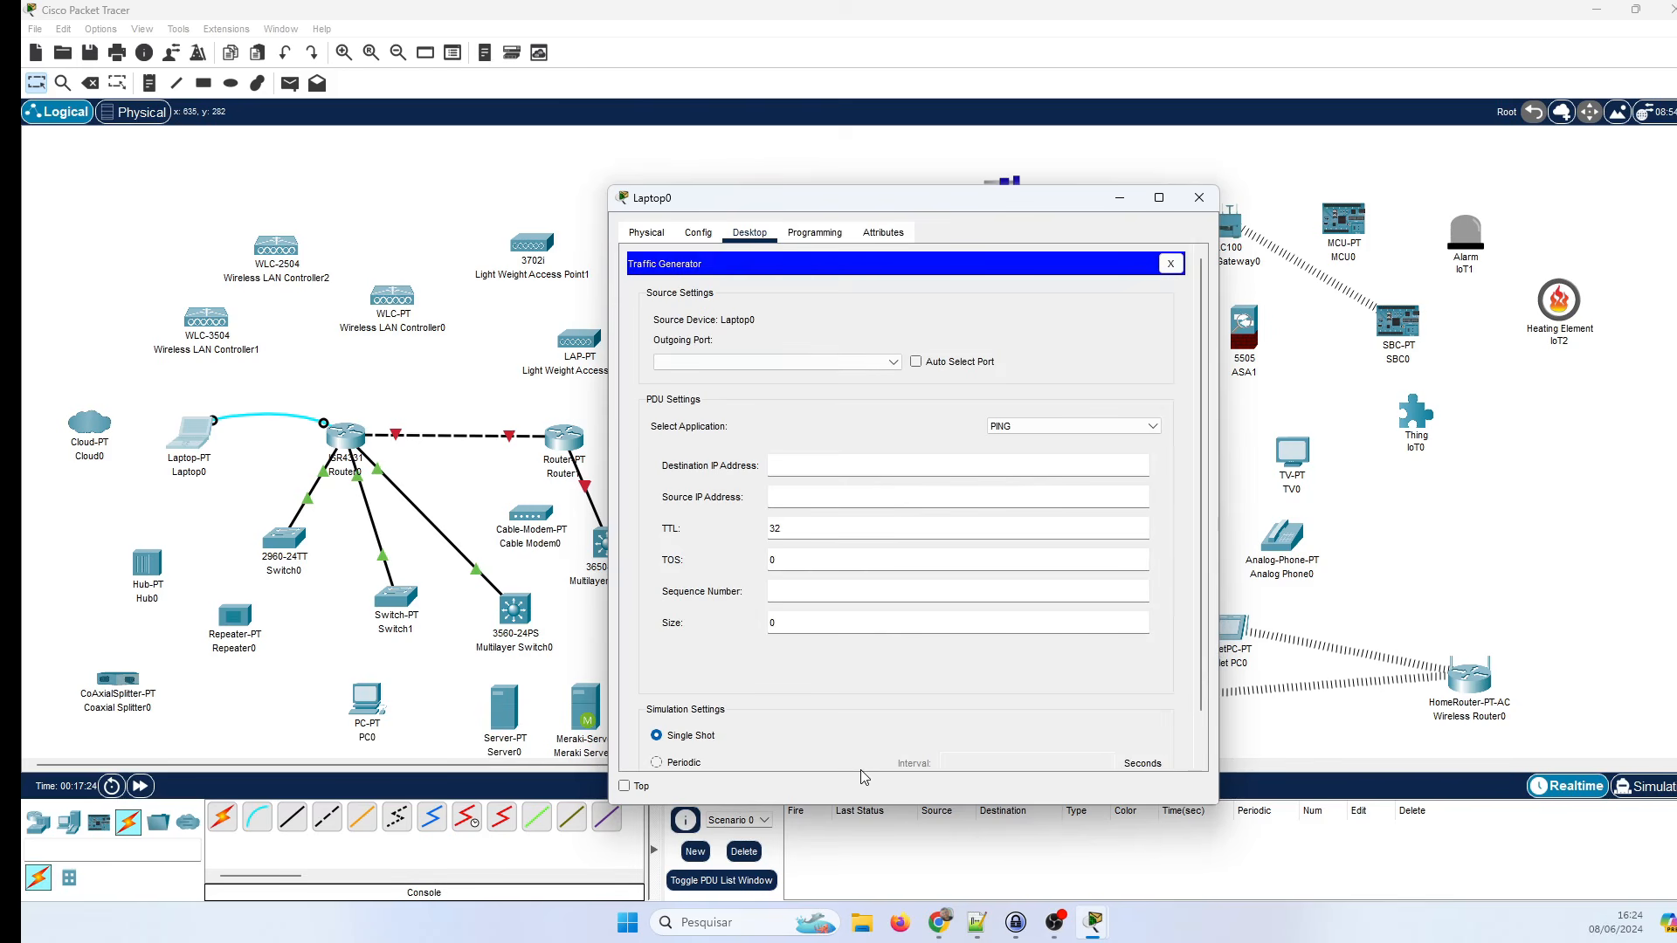
scroll(844, 740, "down", 2)
scroll(889, 738, "up", 2)
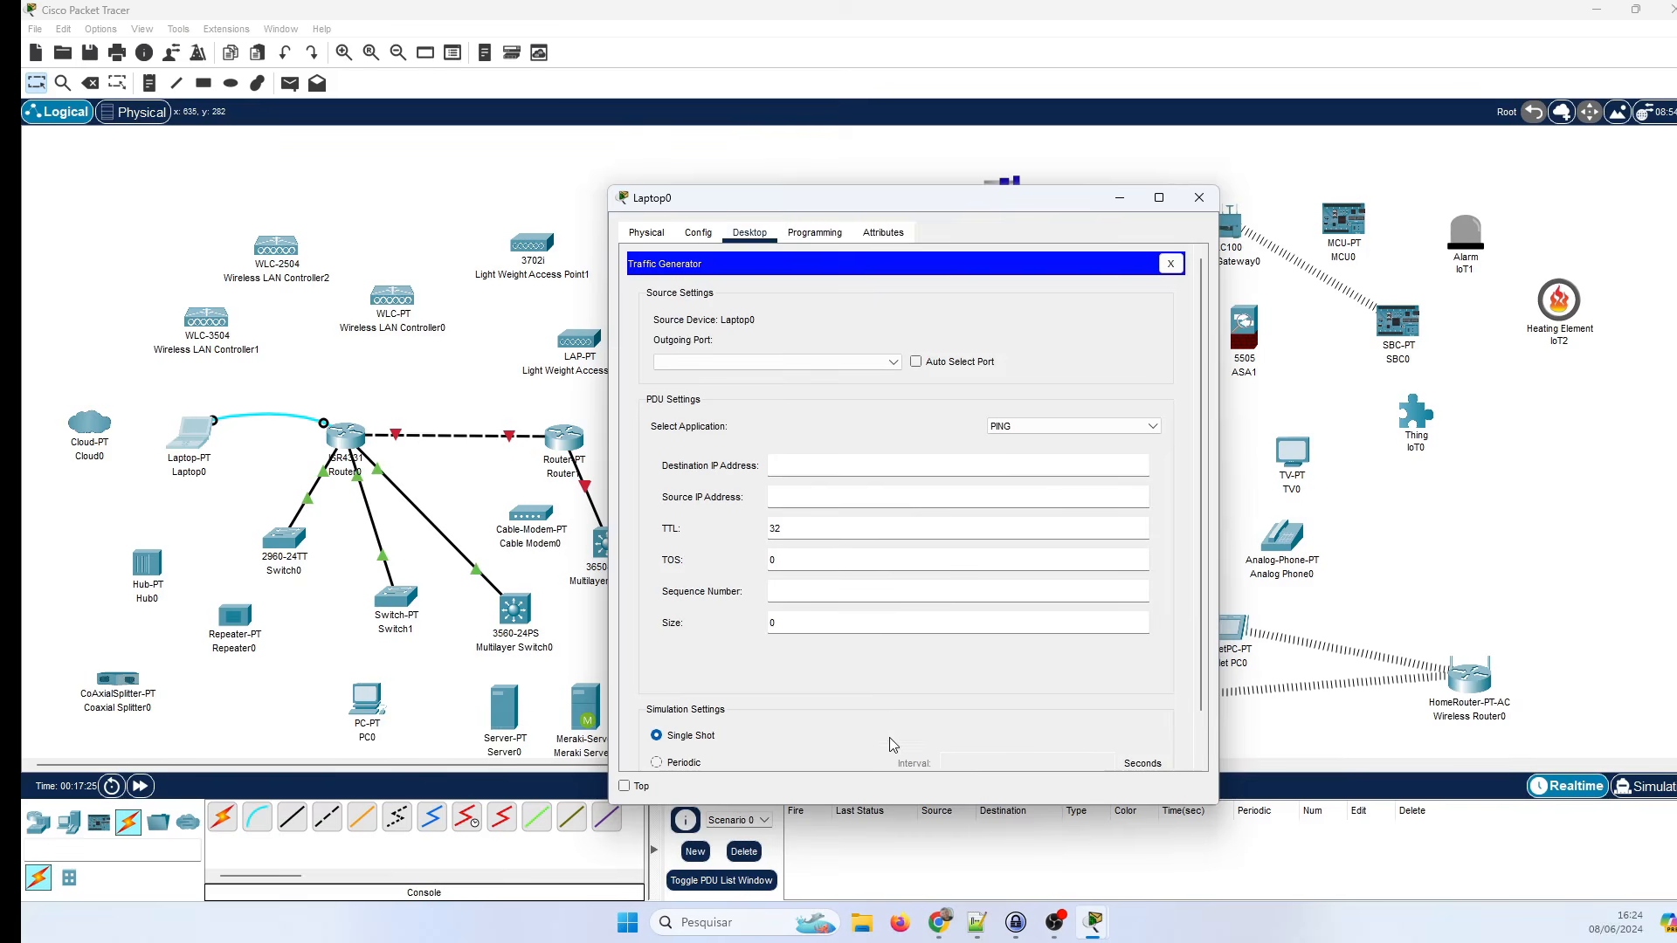
left_click(1172, 265)
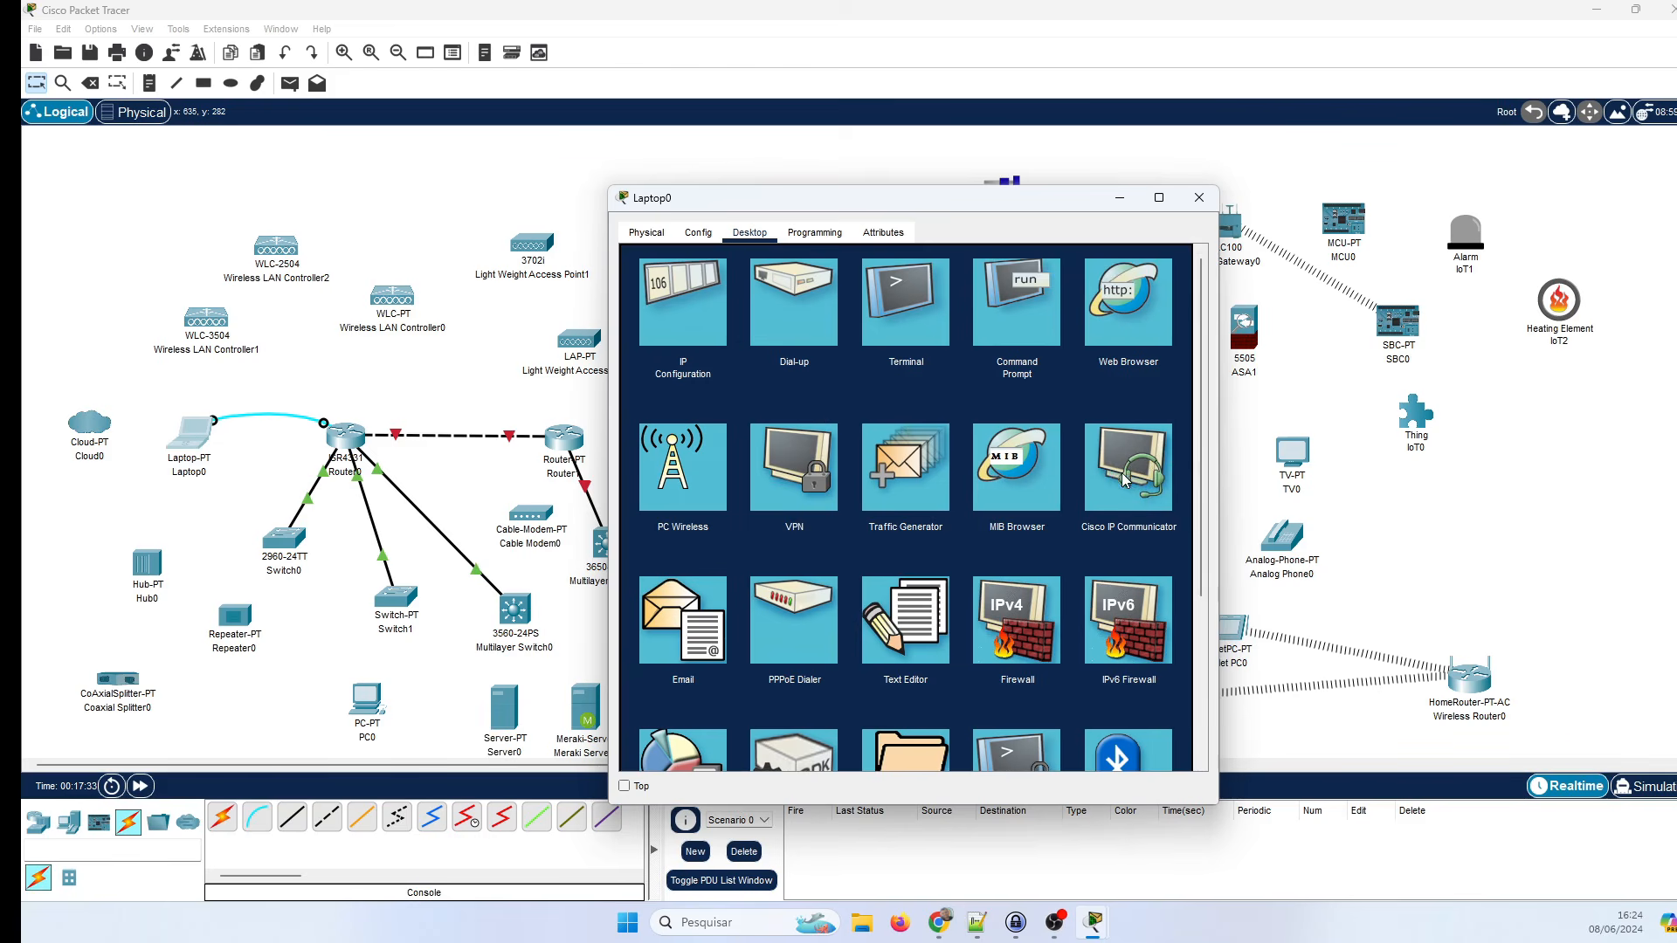
scroll(1114, 495, "down", 1)
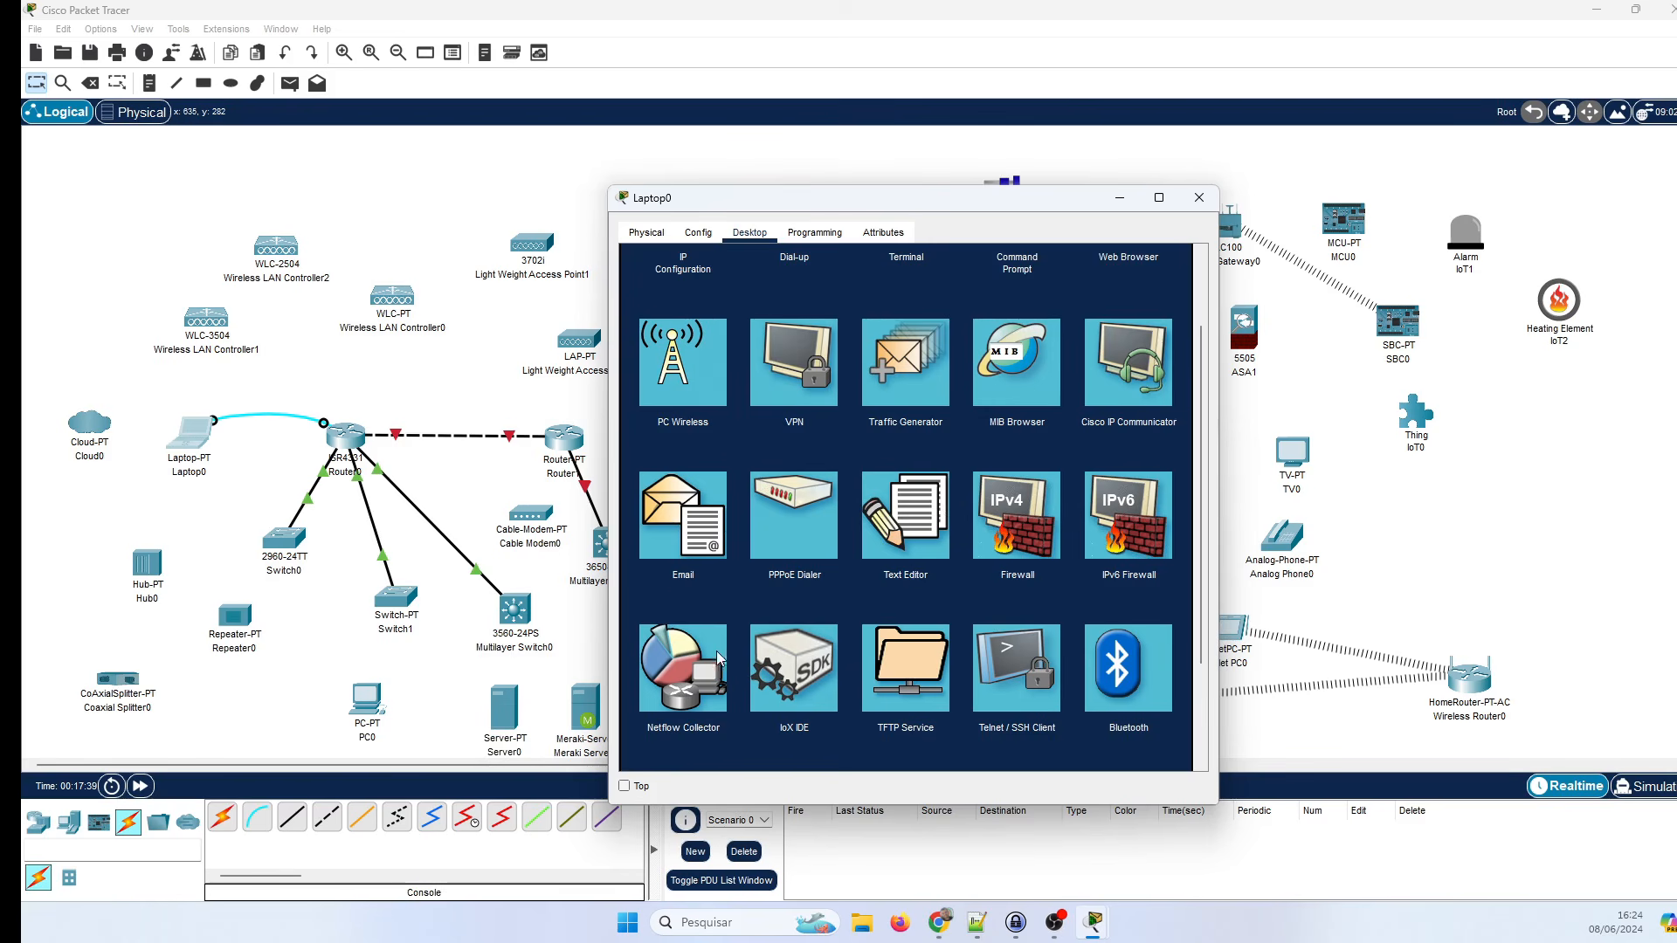
Open and close the Netflow Collector app, then scroll through Laptop0's Desktop apps.
left_click(672, 708)
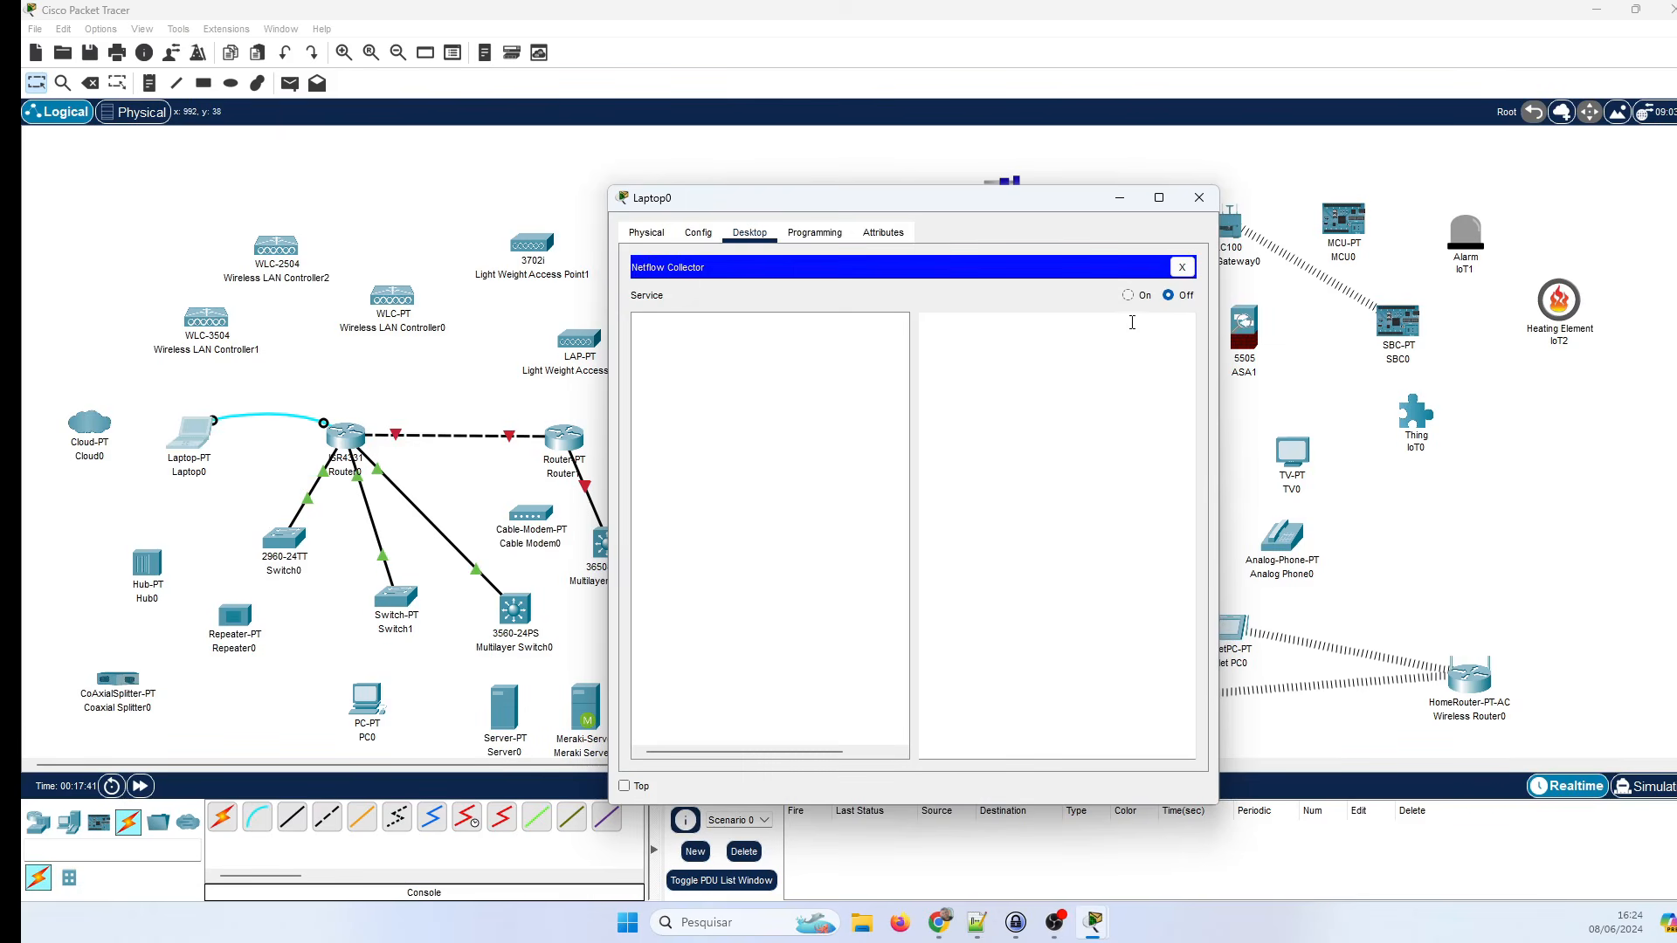
left_click(1184, 267)
scroll(734, 663, "down", 3)
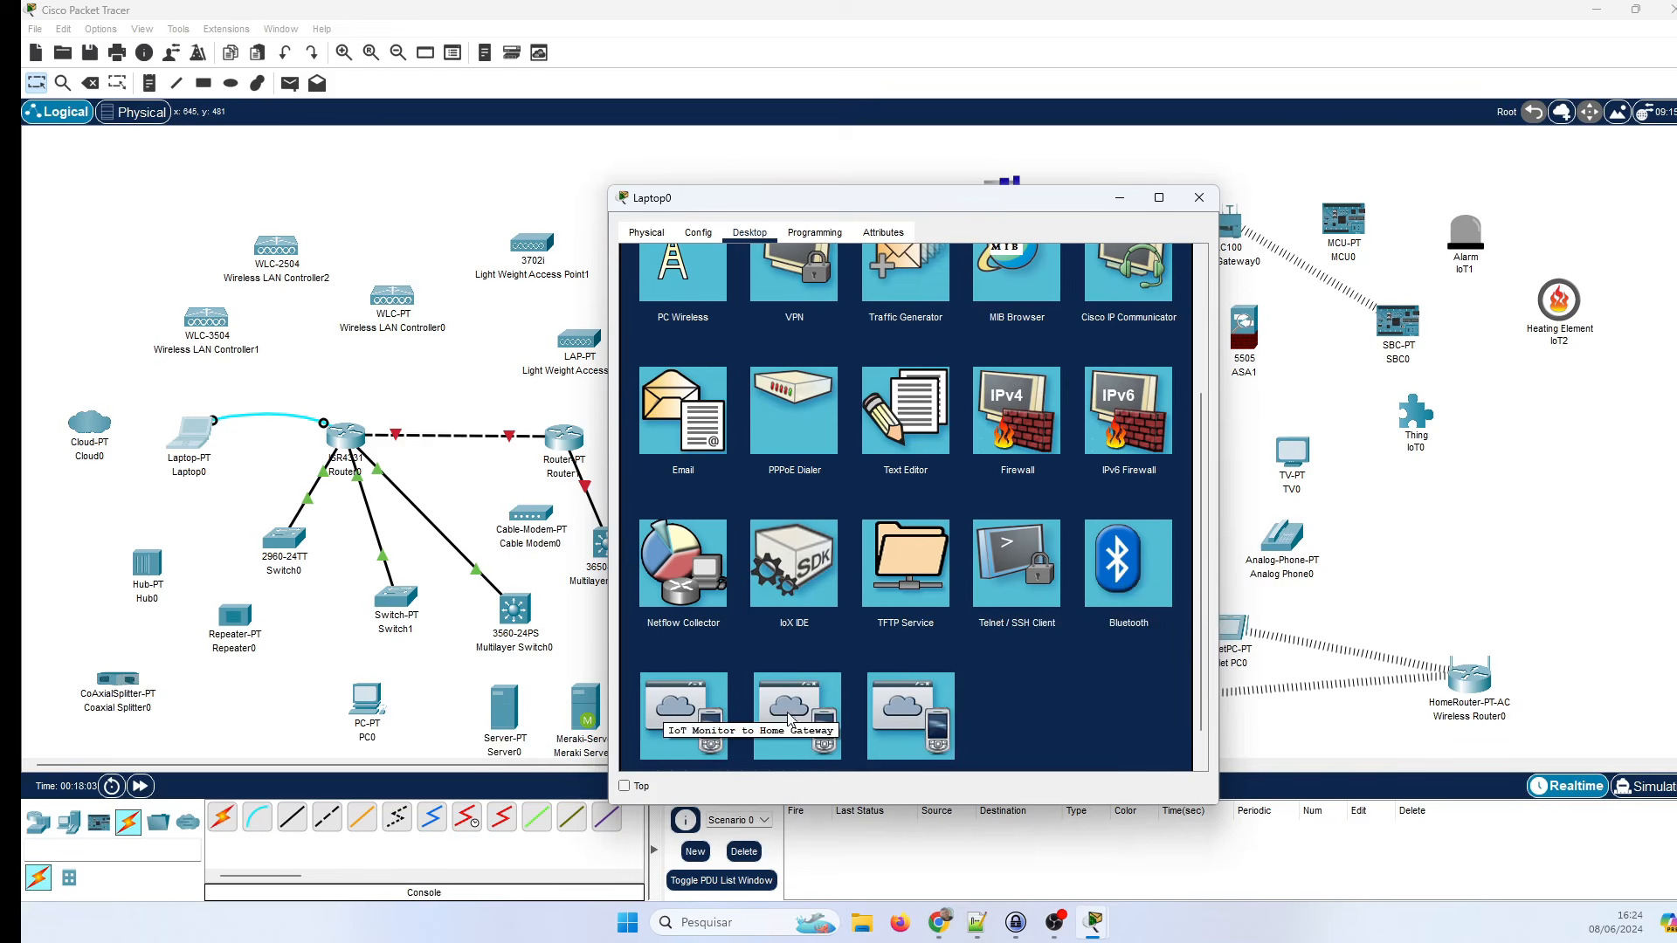
scroll(850, 738, "down", 1)
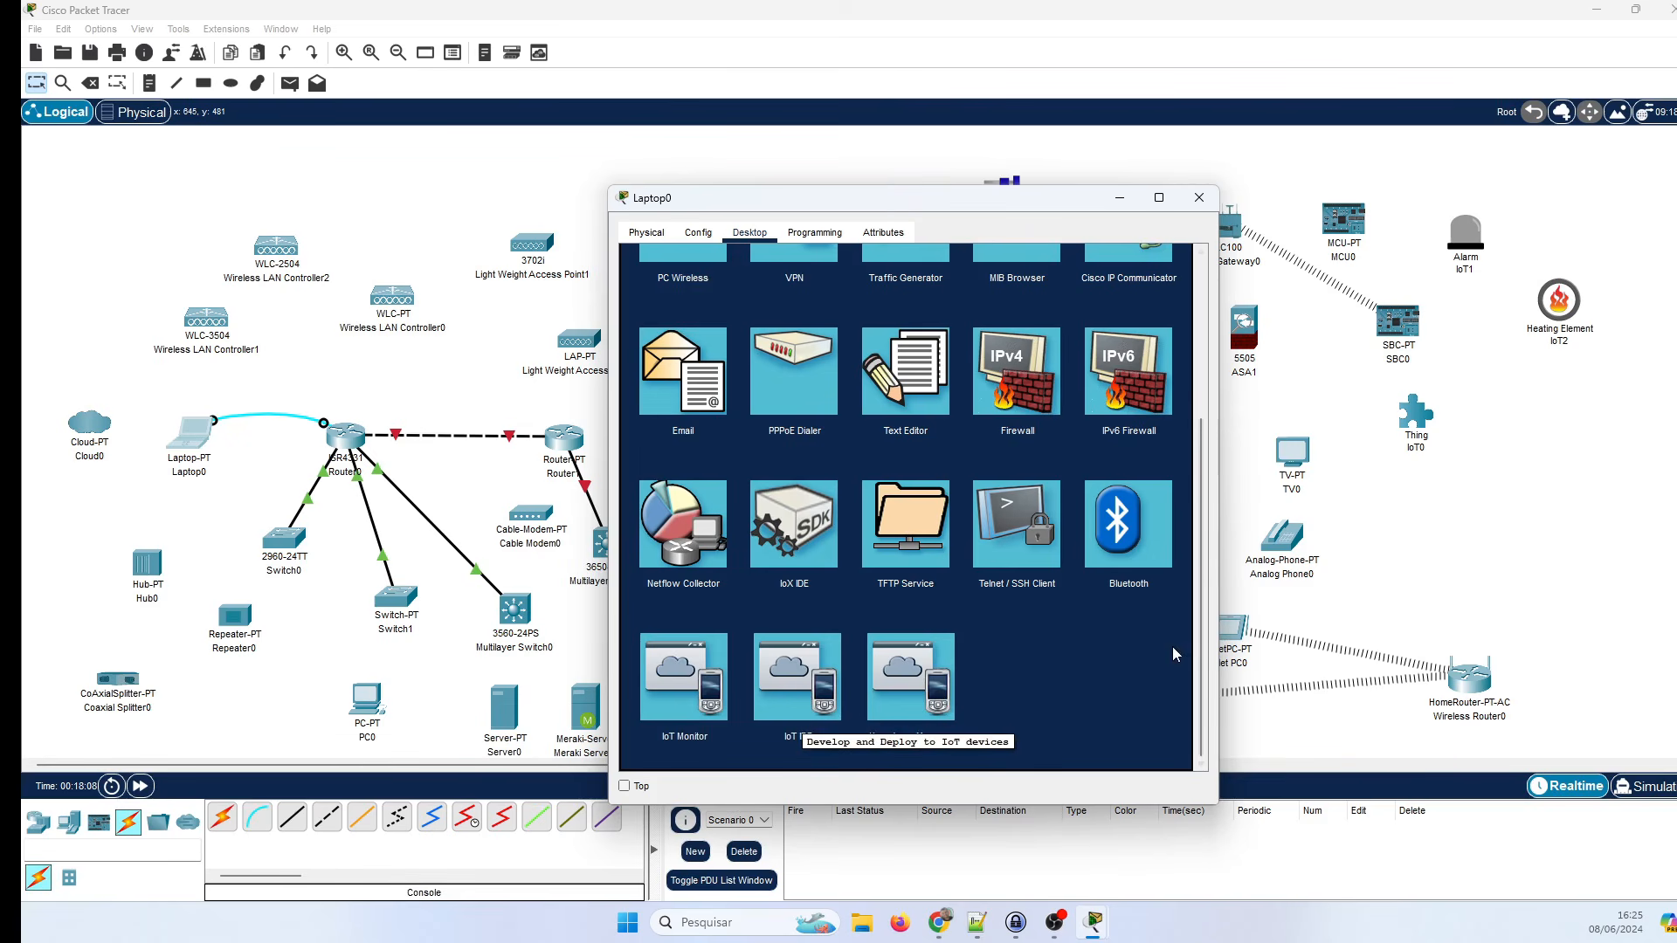
scroll(1050, 704, "up", 3)
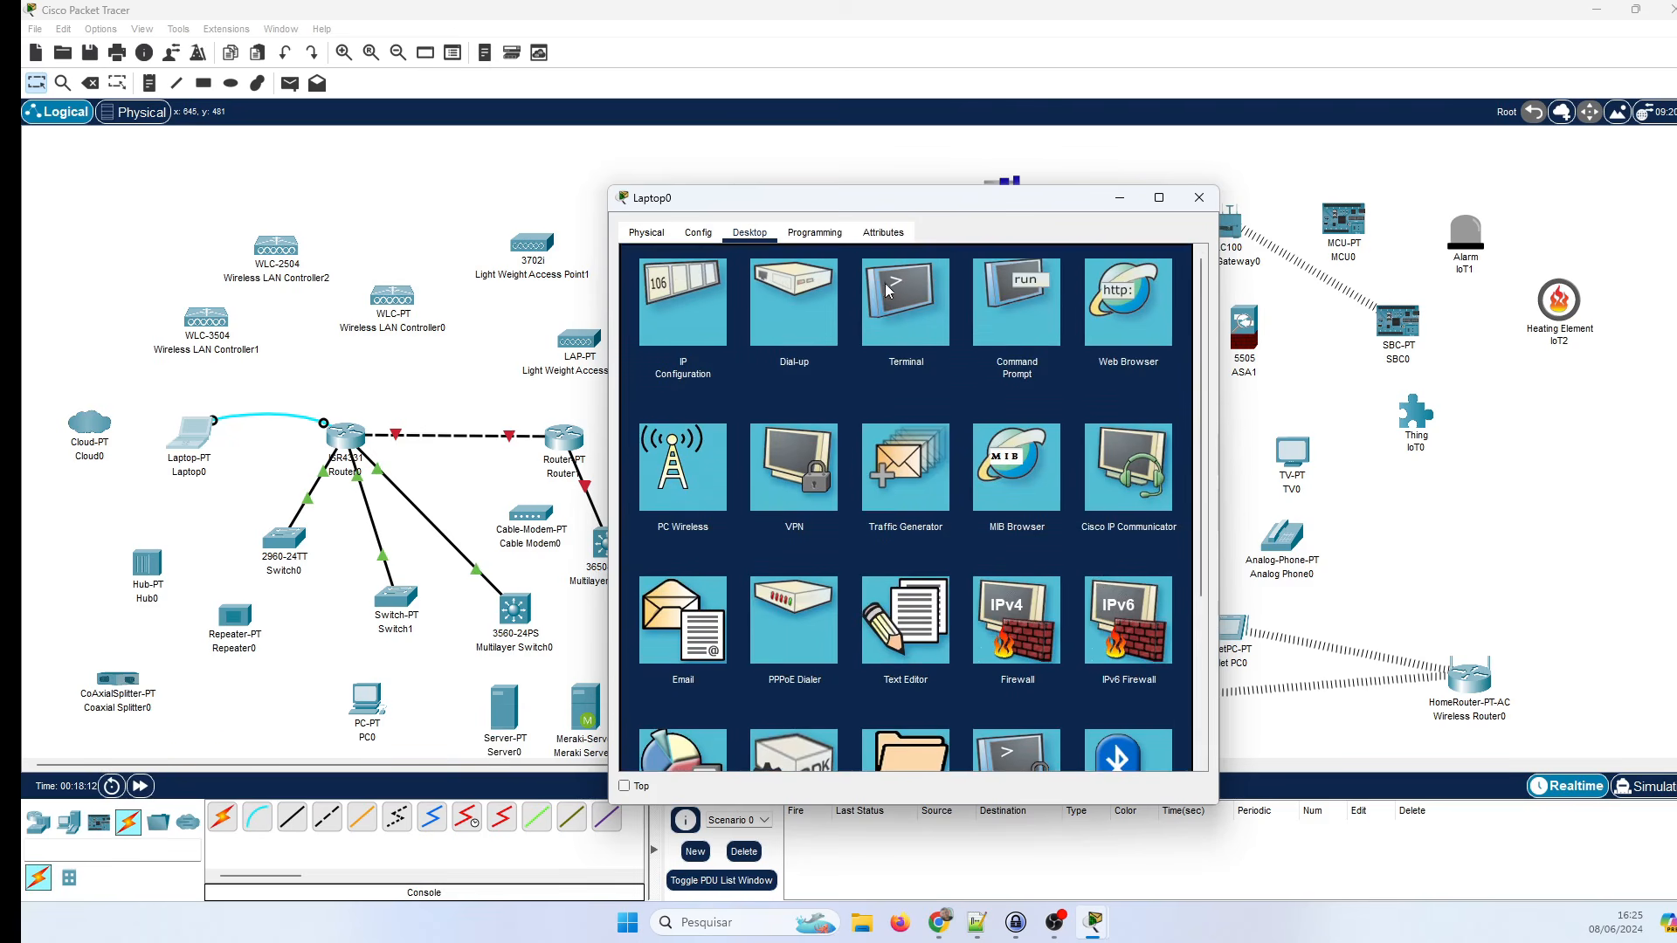
Review Laptop0's Programming and Attributes tabs, then close its device window.
left_click(814, 232)
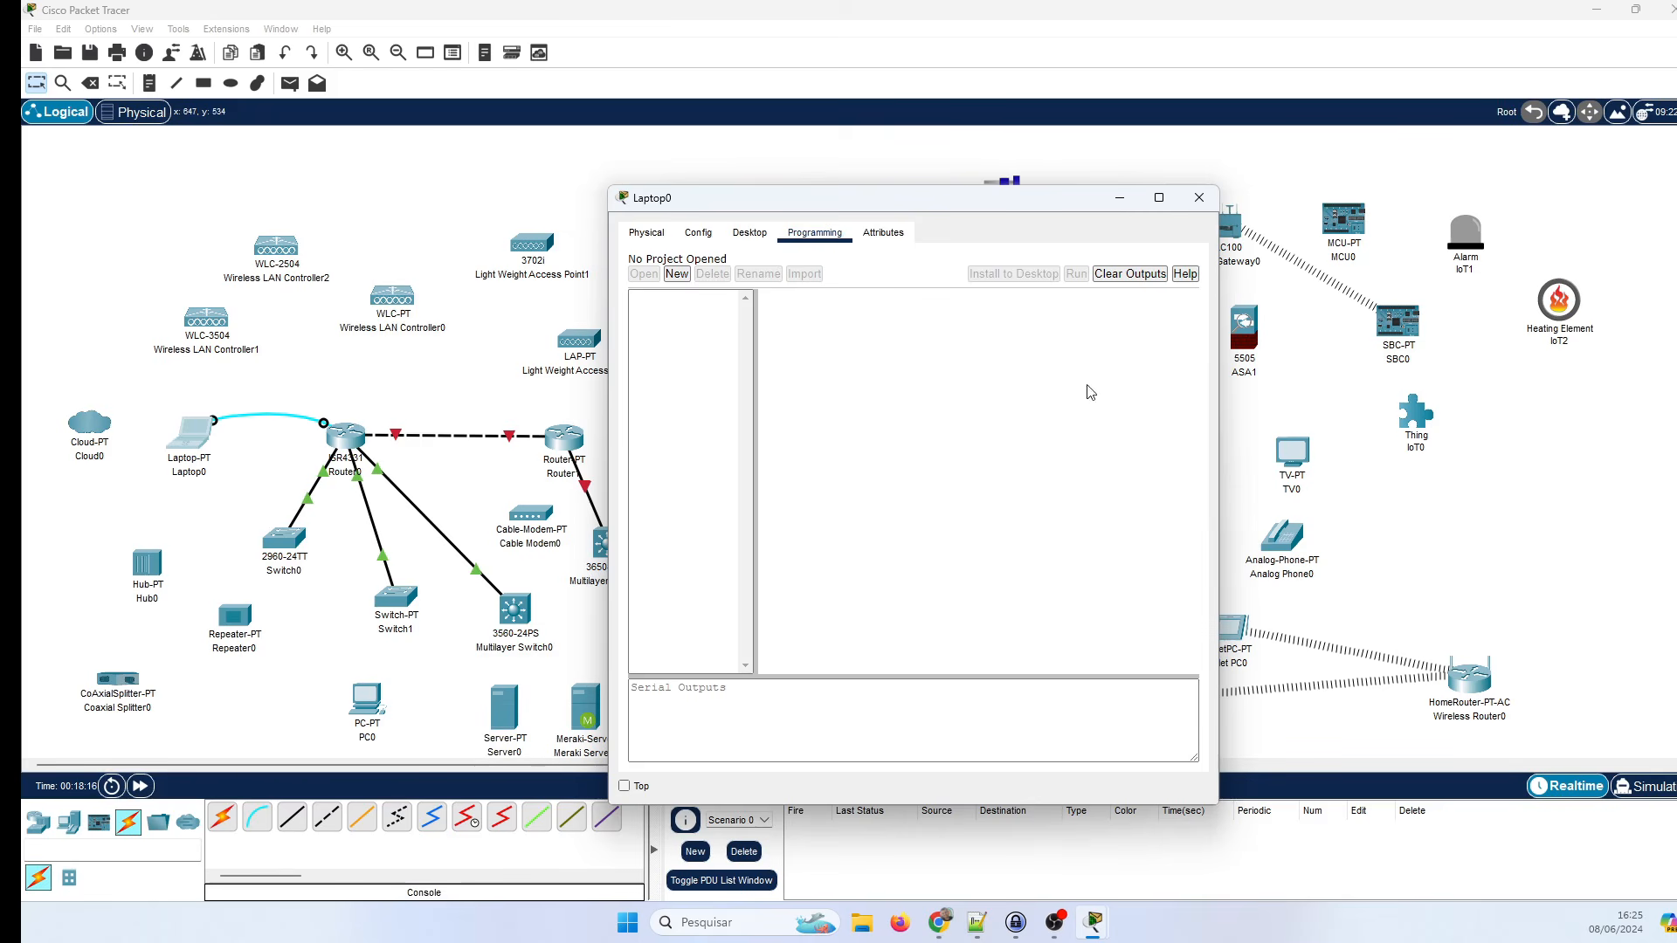
left_click(884, 232)
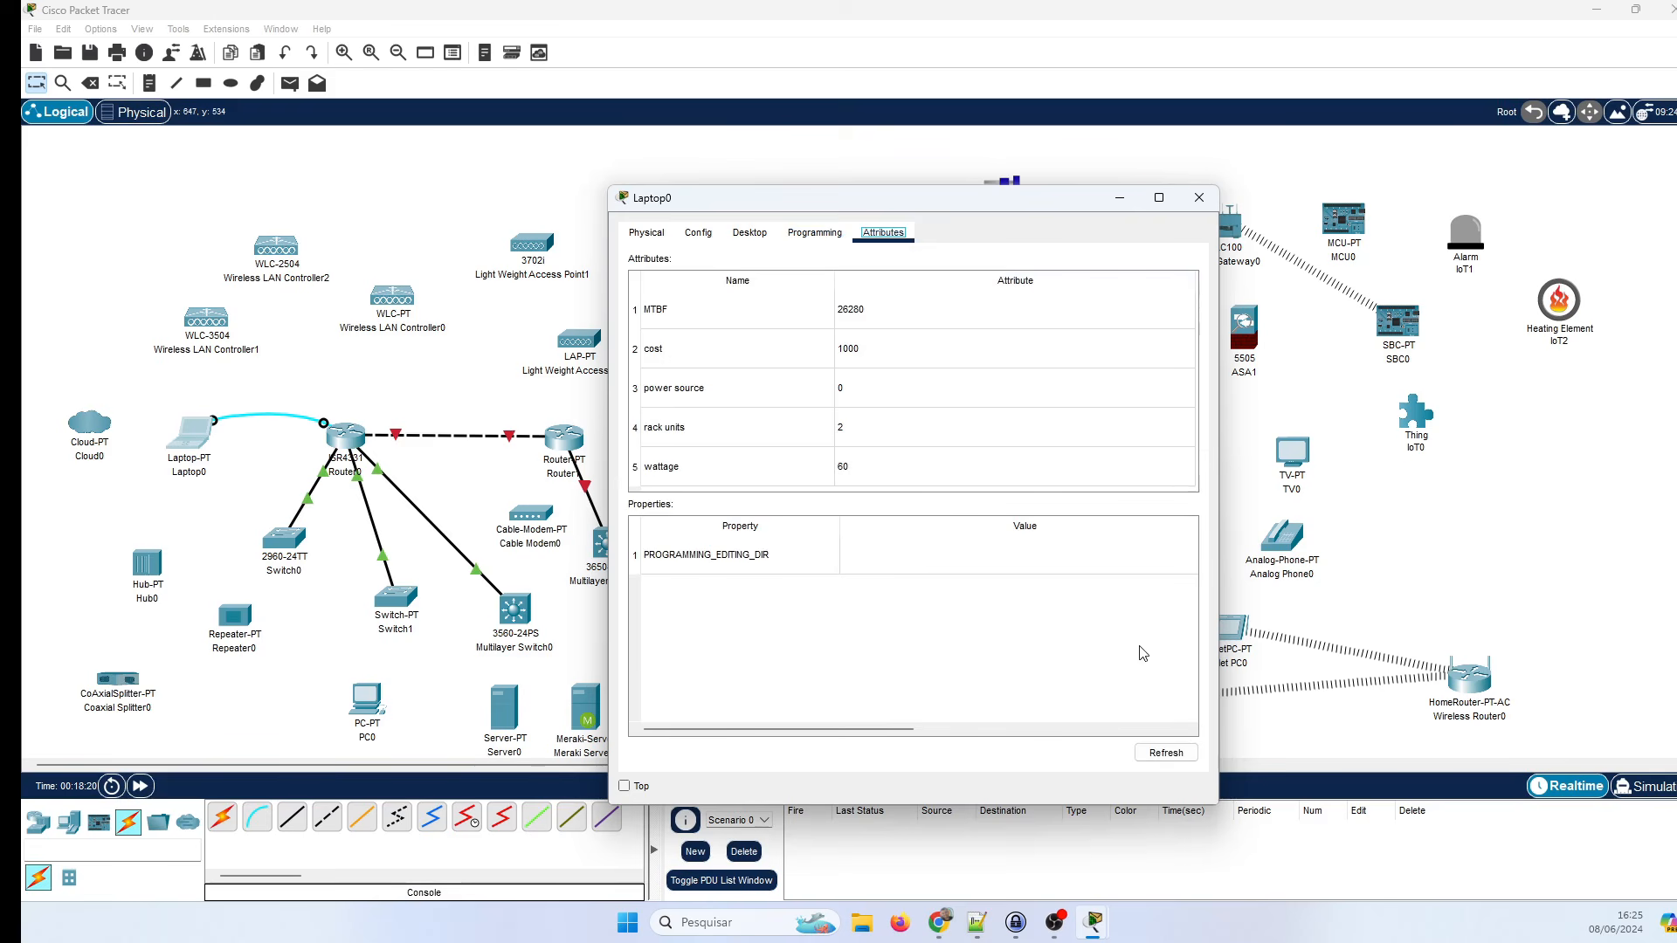
left_click(1197, 201)
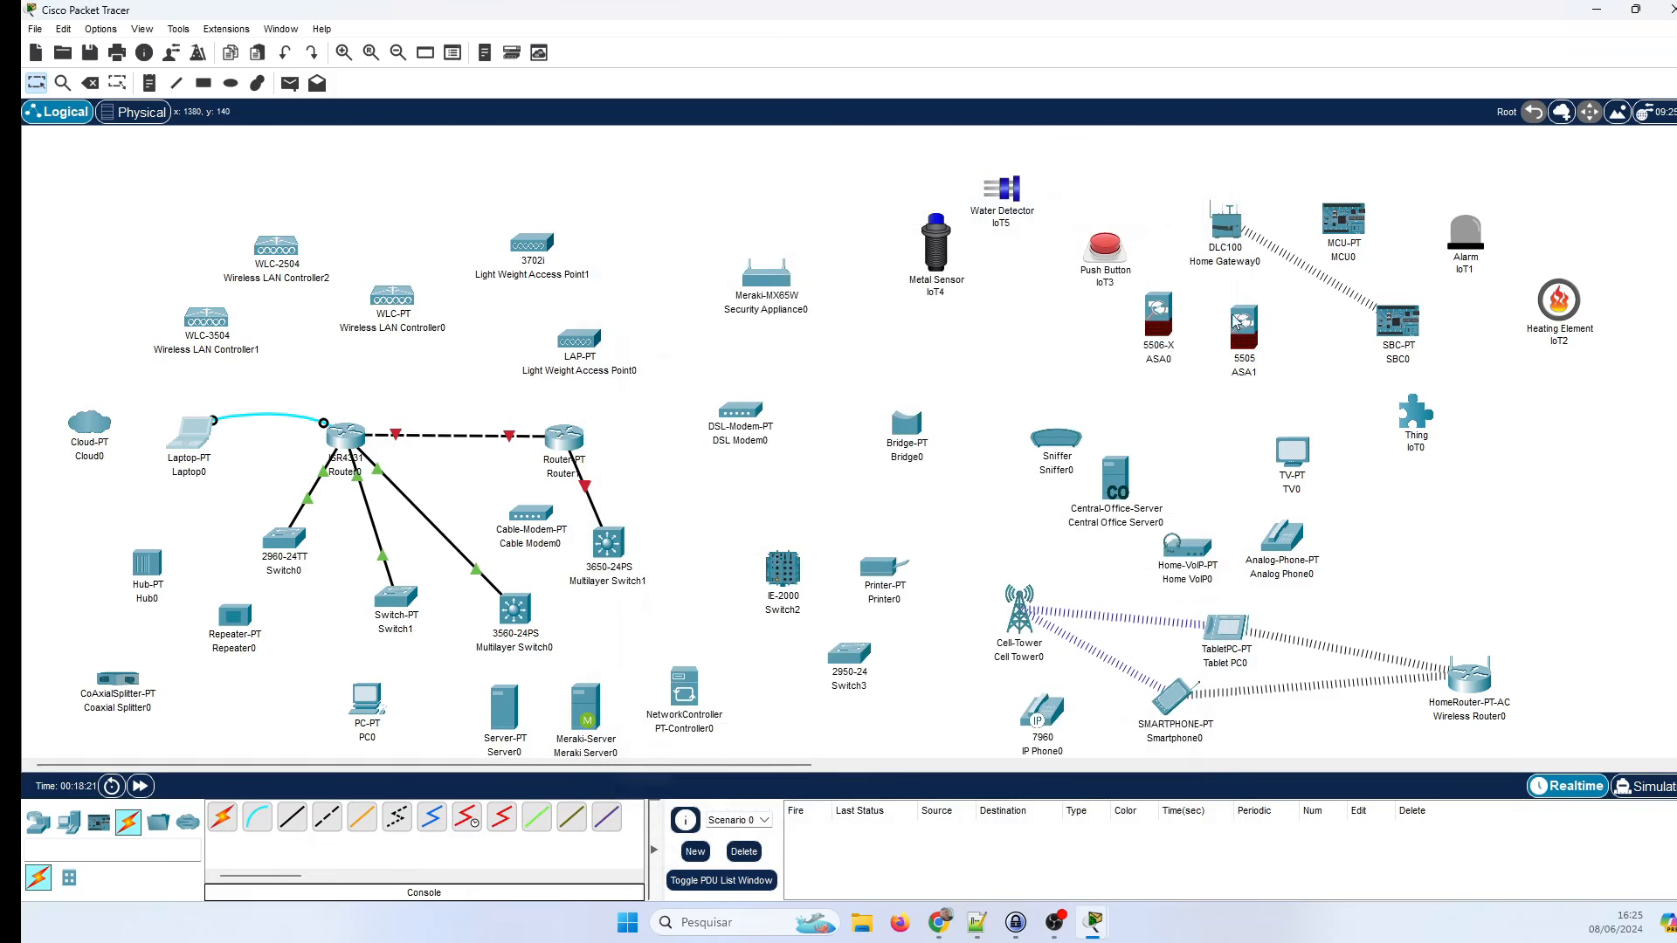
Drag Server0 up beside Laptop0 and open its Physical device view.
left_click_drag(504, 711, 297, 393)
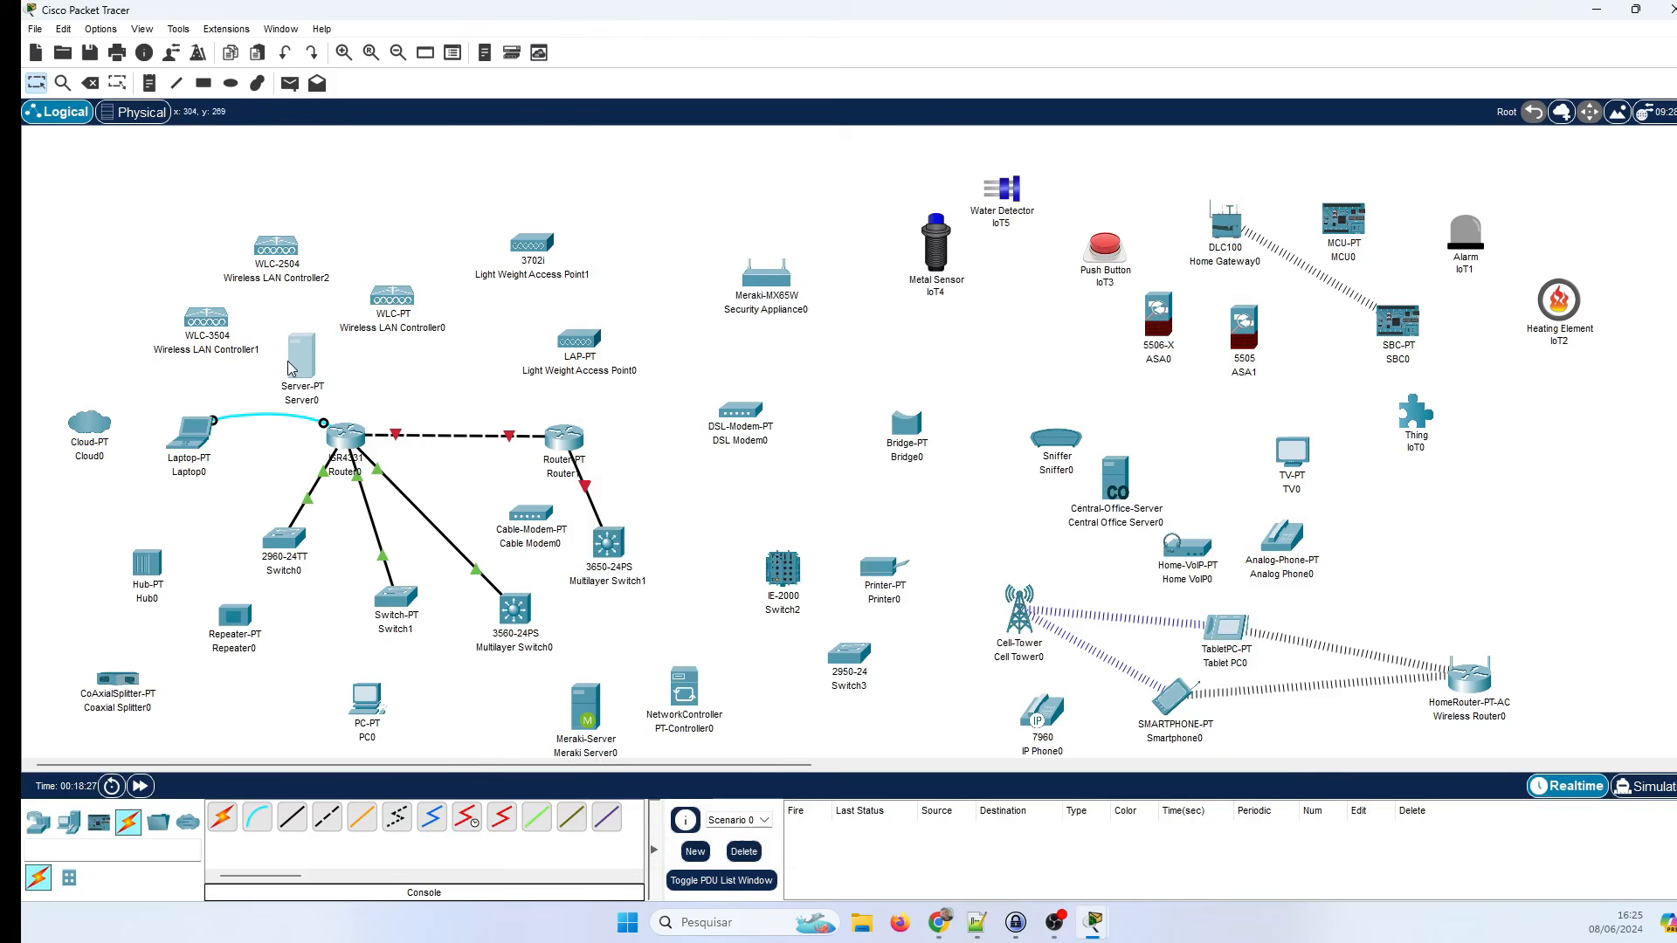
left_click(295, 366)
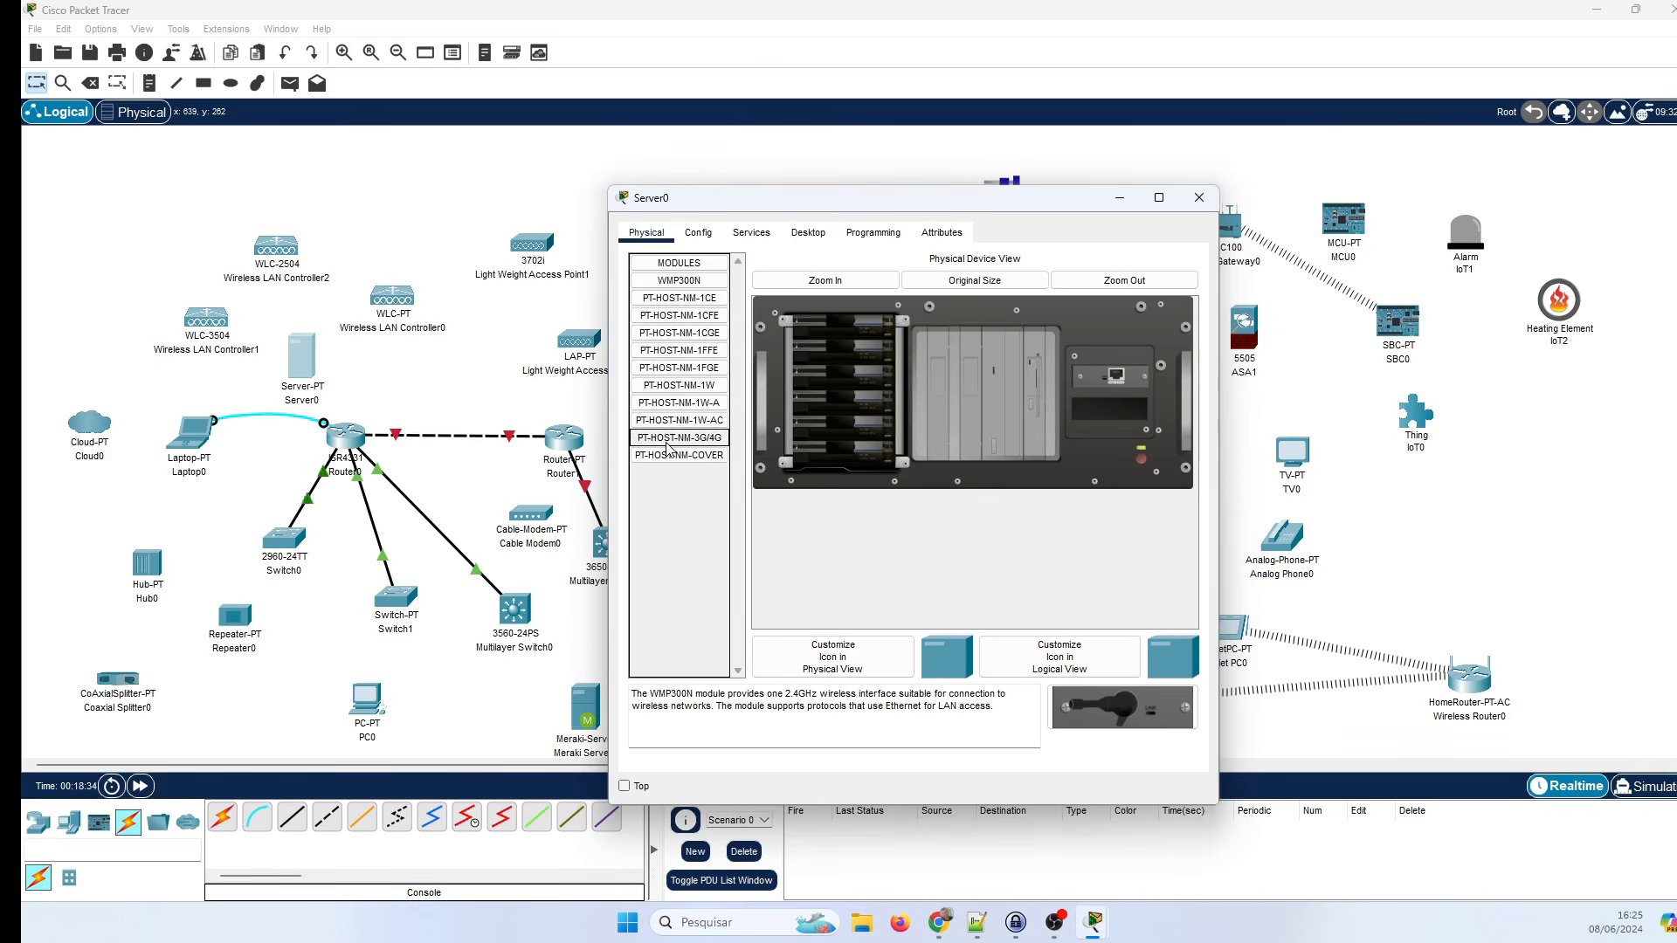
Try inserting the PT-HOST-NM-1FFE module into Server0's empty slot and dismiss the error.
left_click(678, 350)
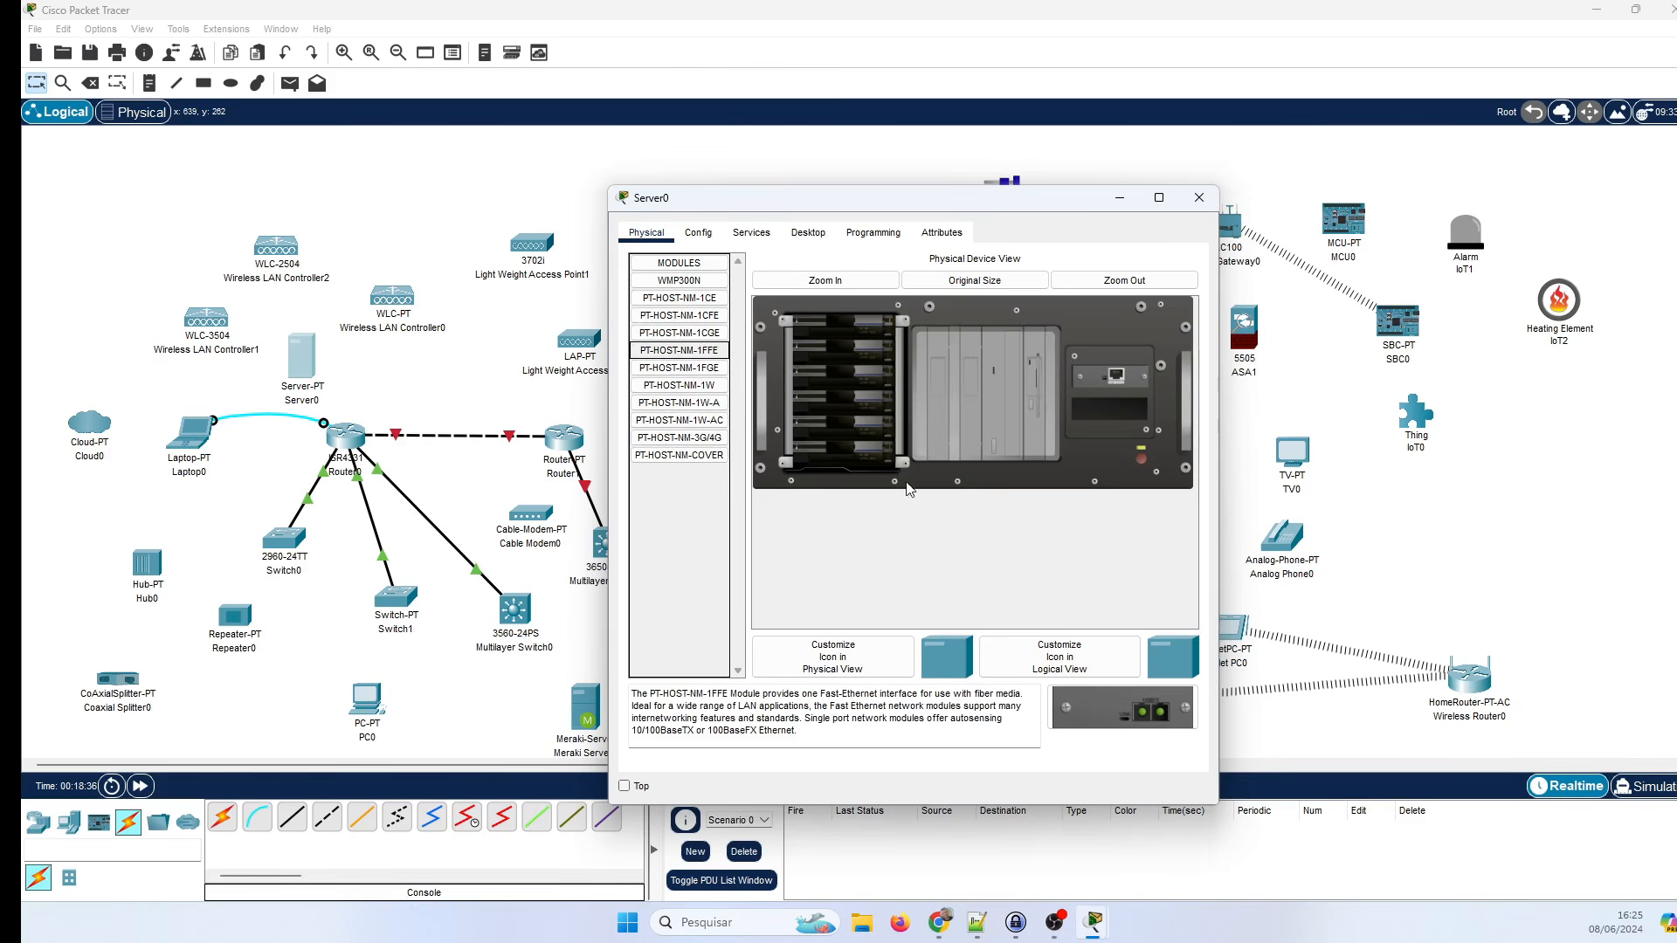
left_click_drag(690, 350, 1117, 409)
left_click(1013, 541)
Review Server0's FastEthernet0 configuration, then its Services with HTTP and HTTPS enabled.
left_click(698, 232)
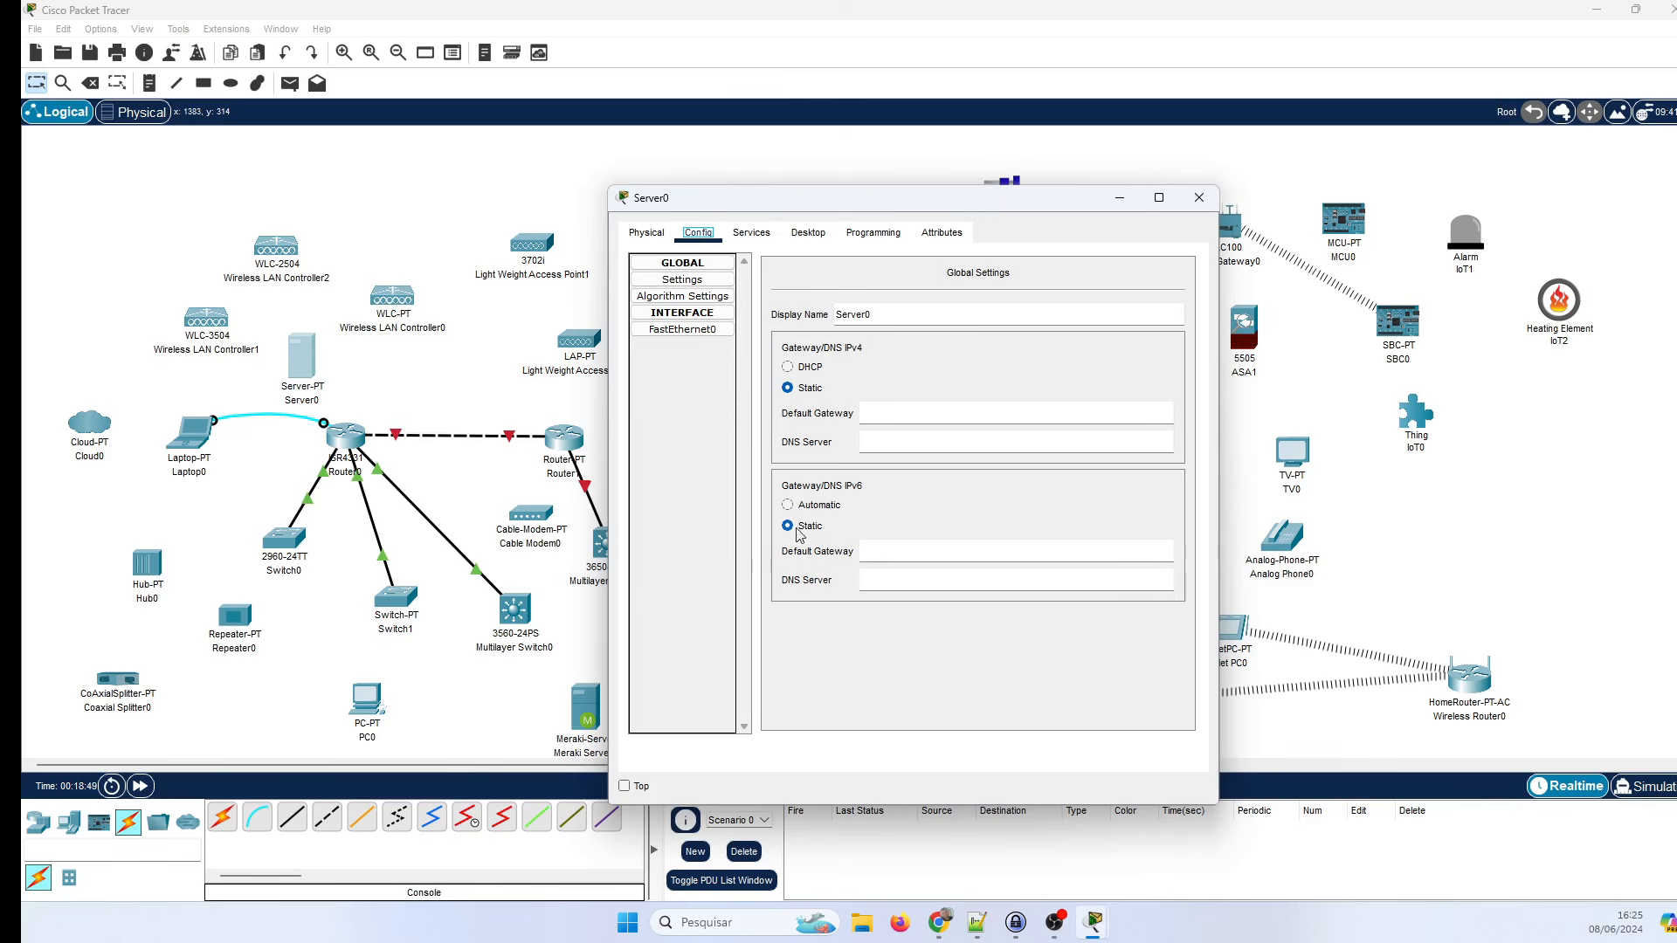
left_click(682, 330)
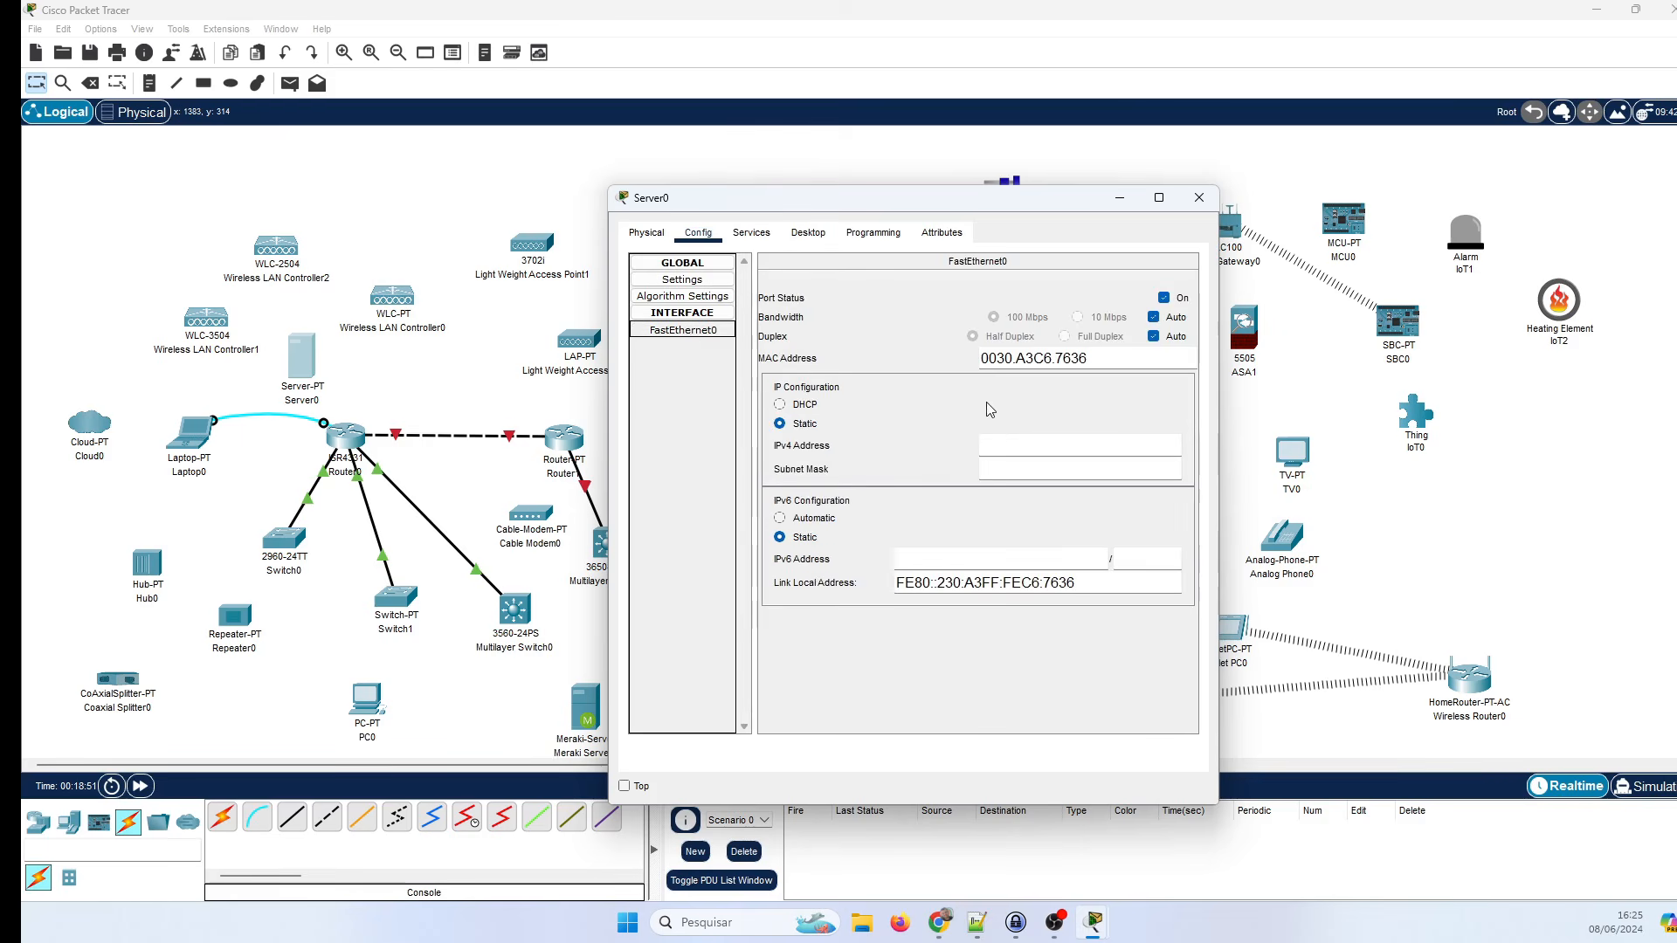
left_click(756, 243)
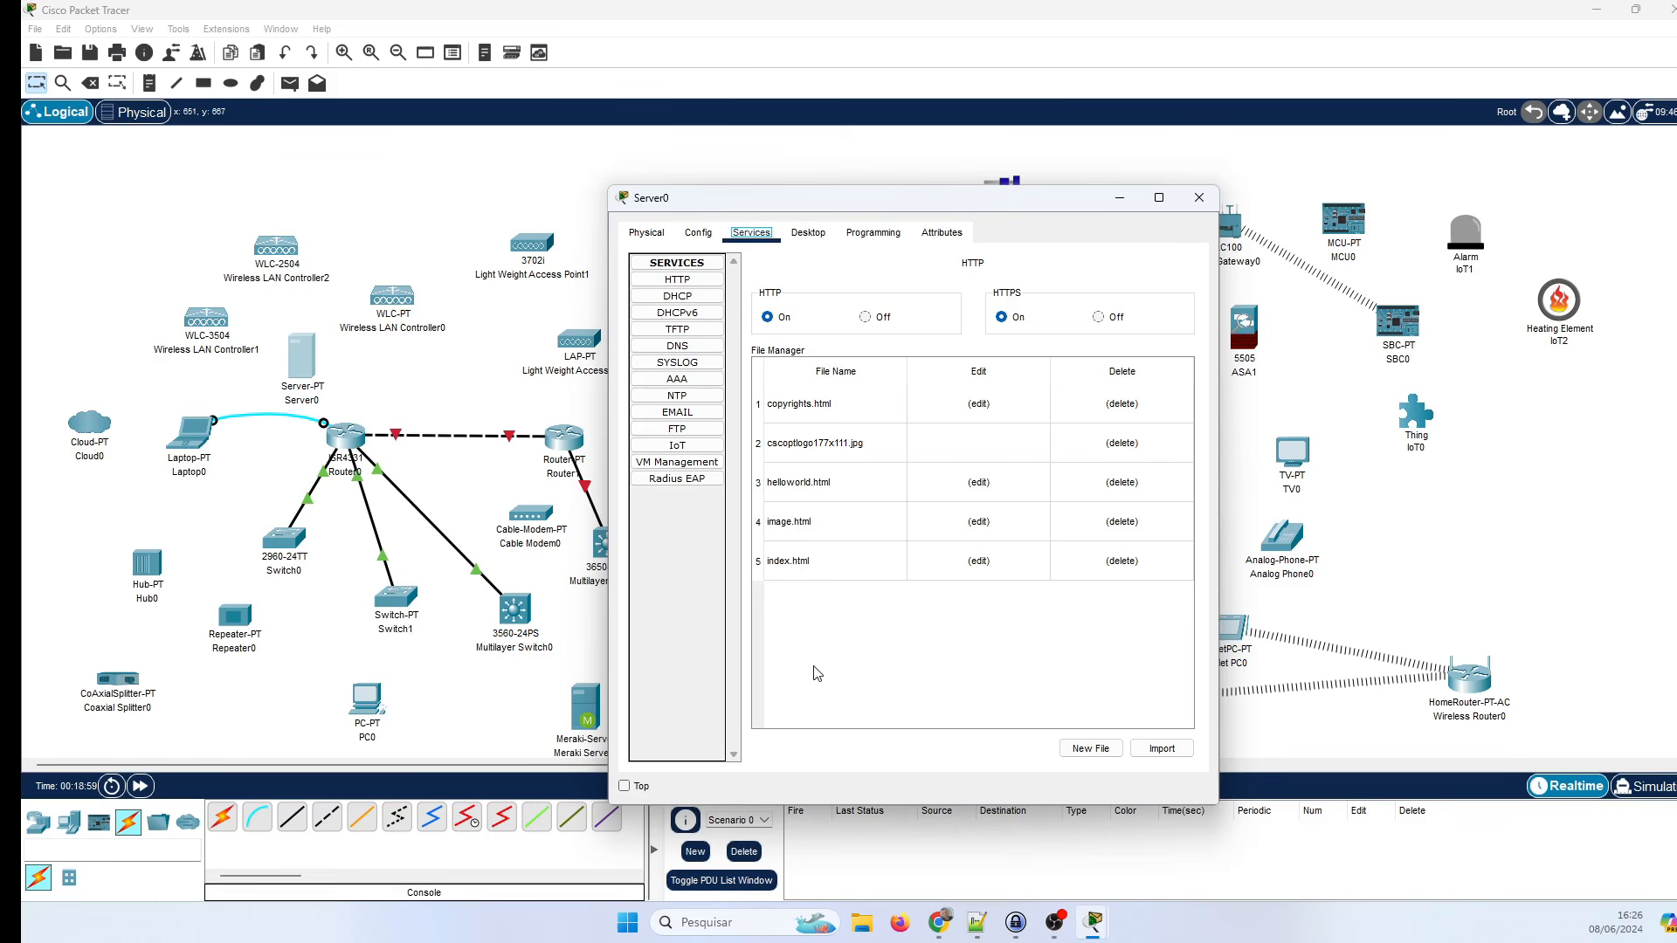
left_click(696, 329)
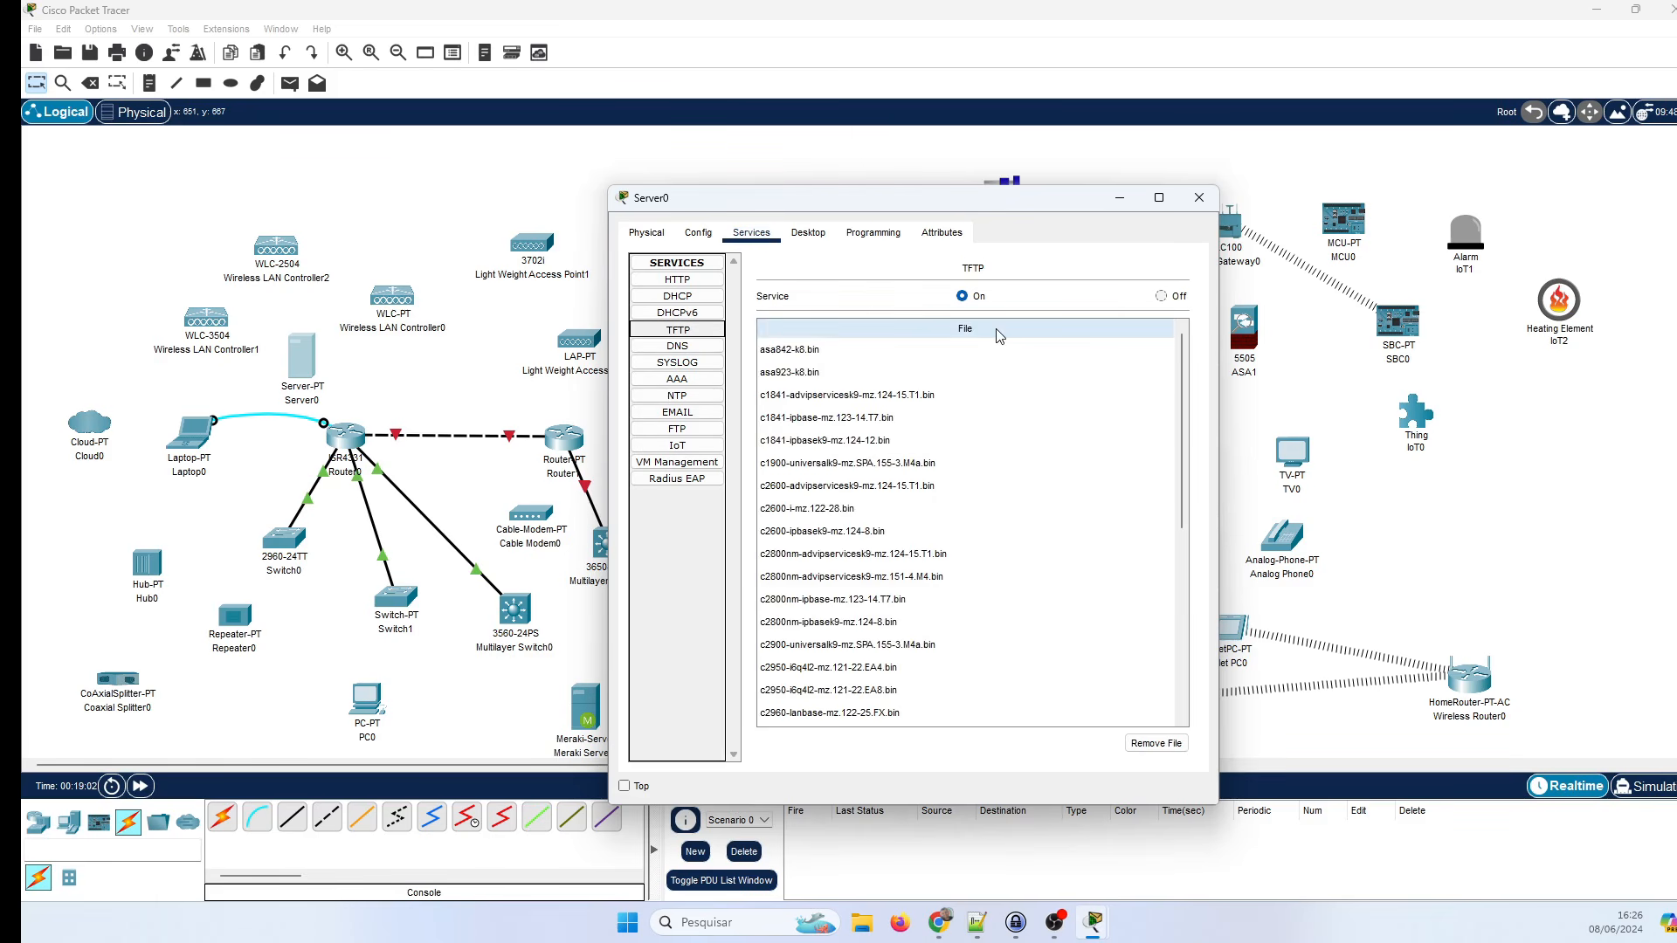
scroll(969, 460, "down", 5)
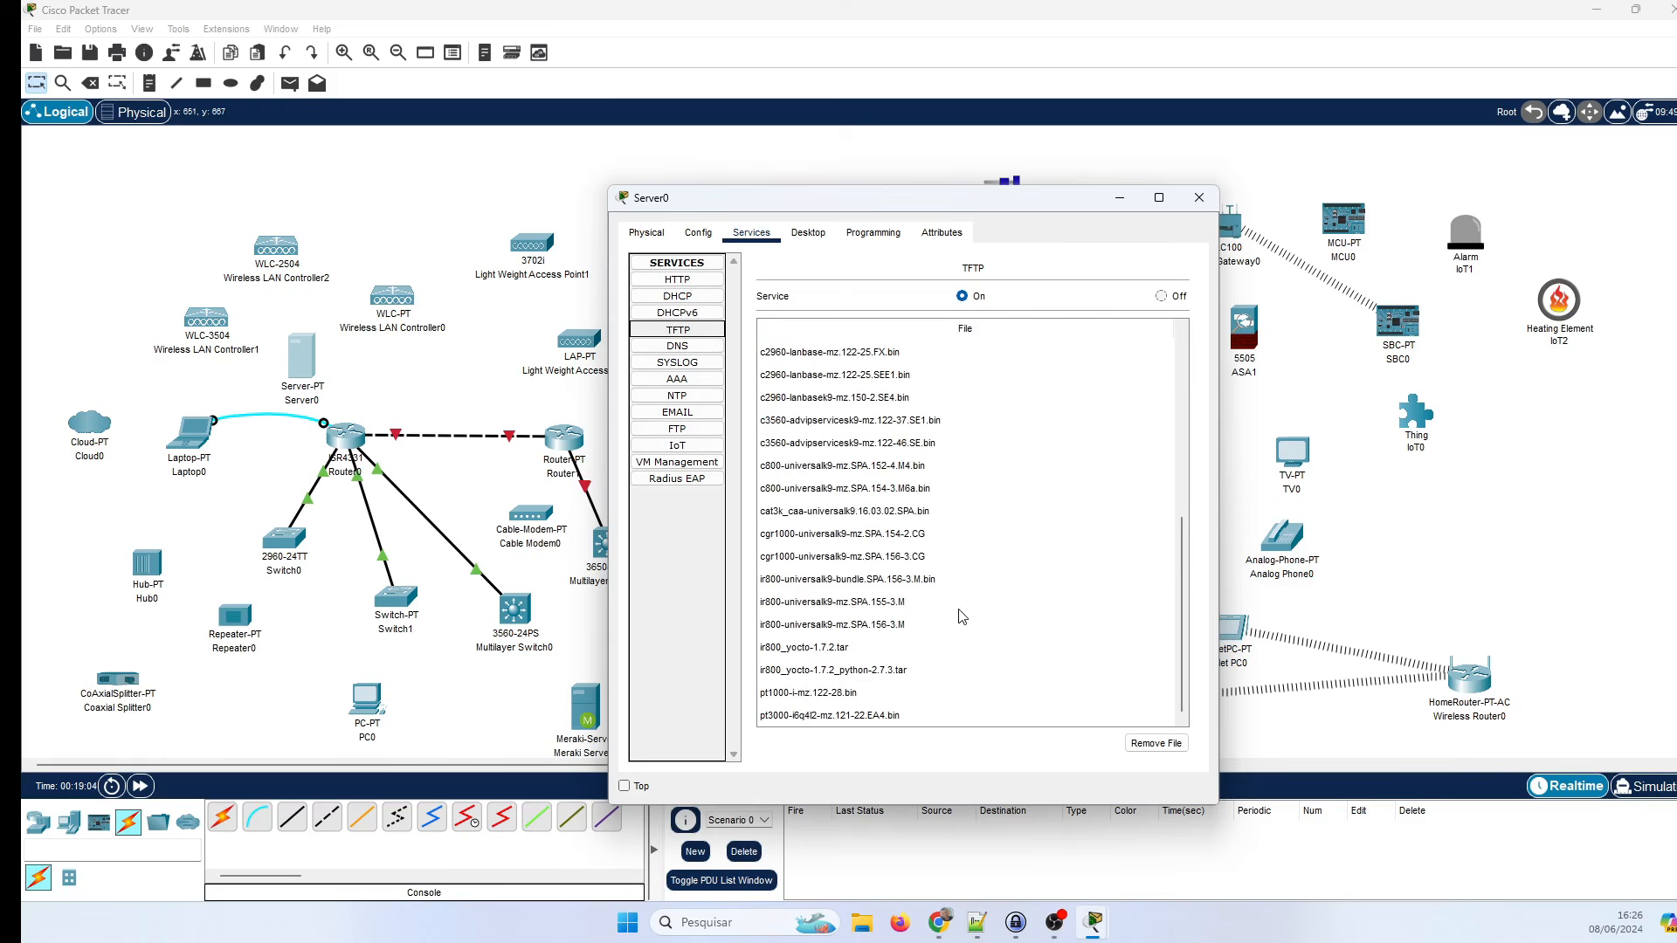
scroll(909, 651, "up", 5)
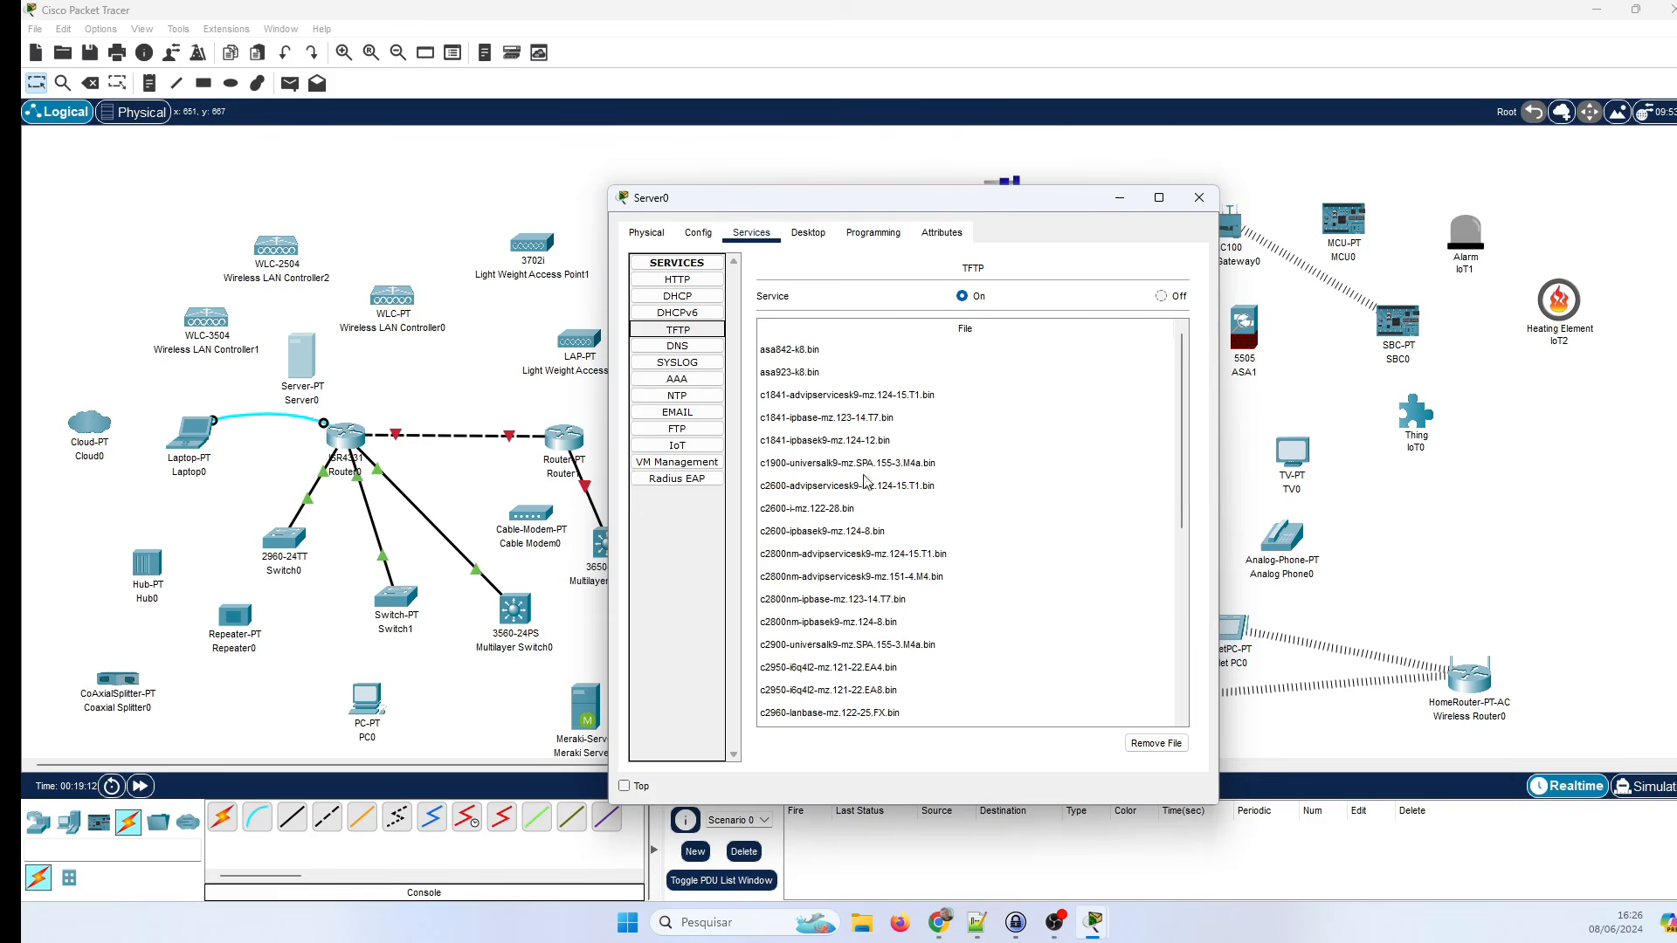
left_click(708, 349)
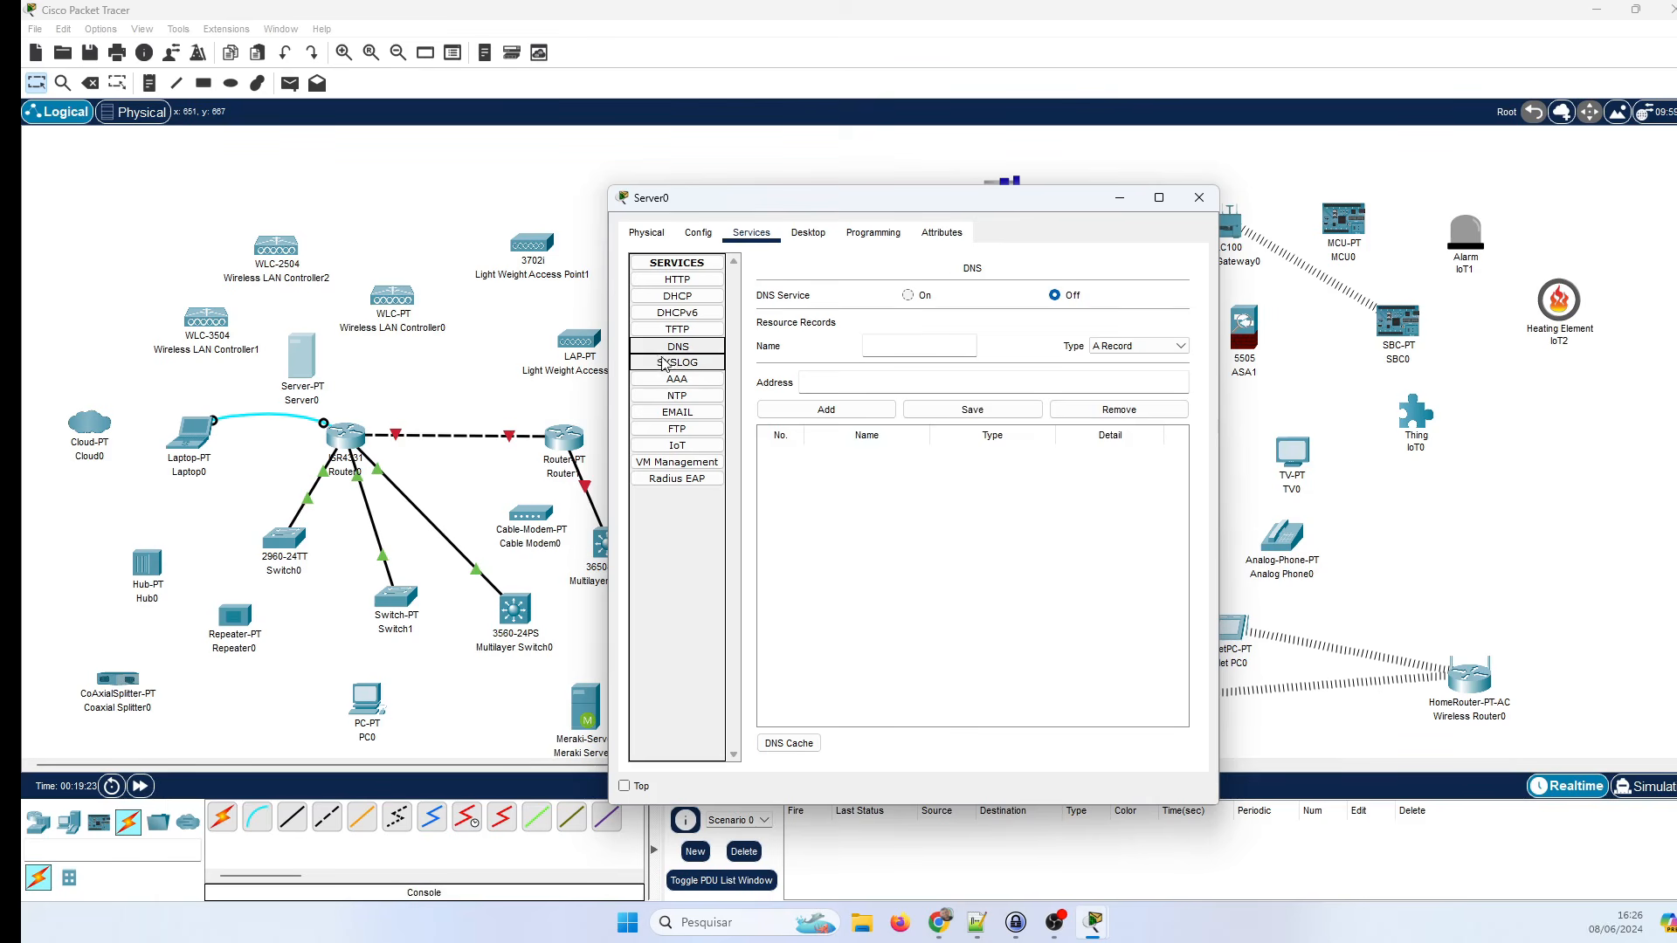
left_click(690, 363)
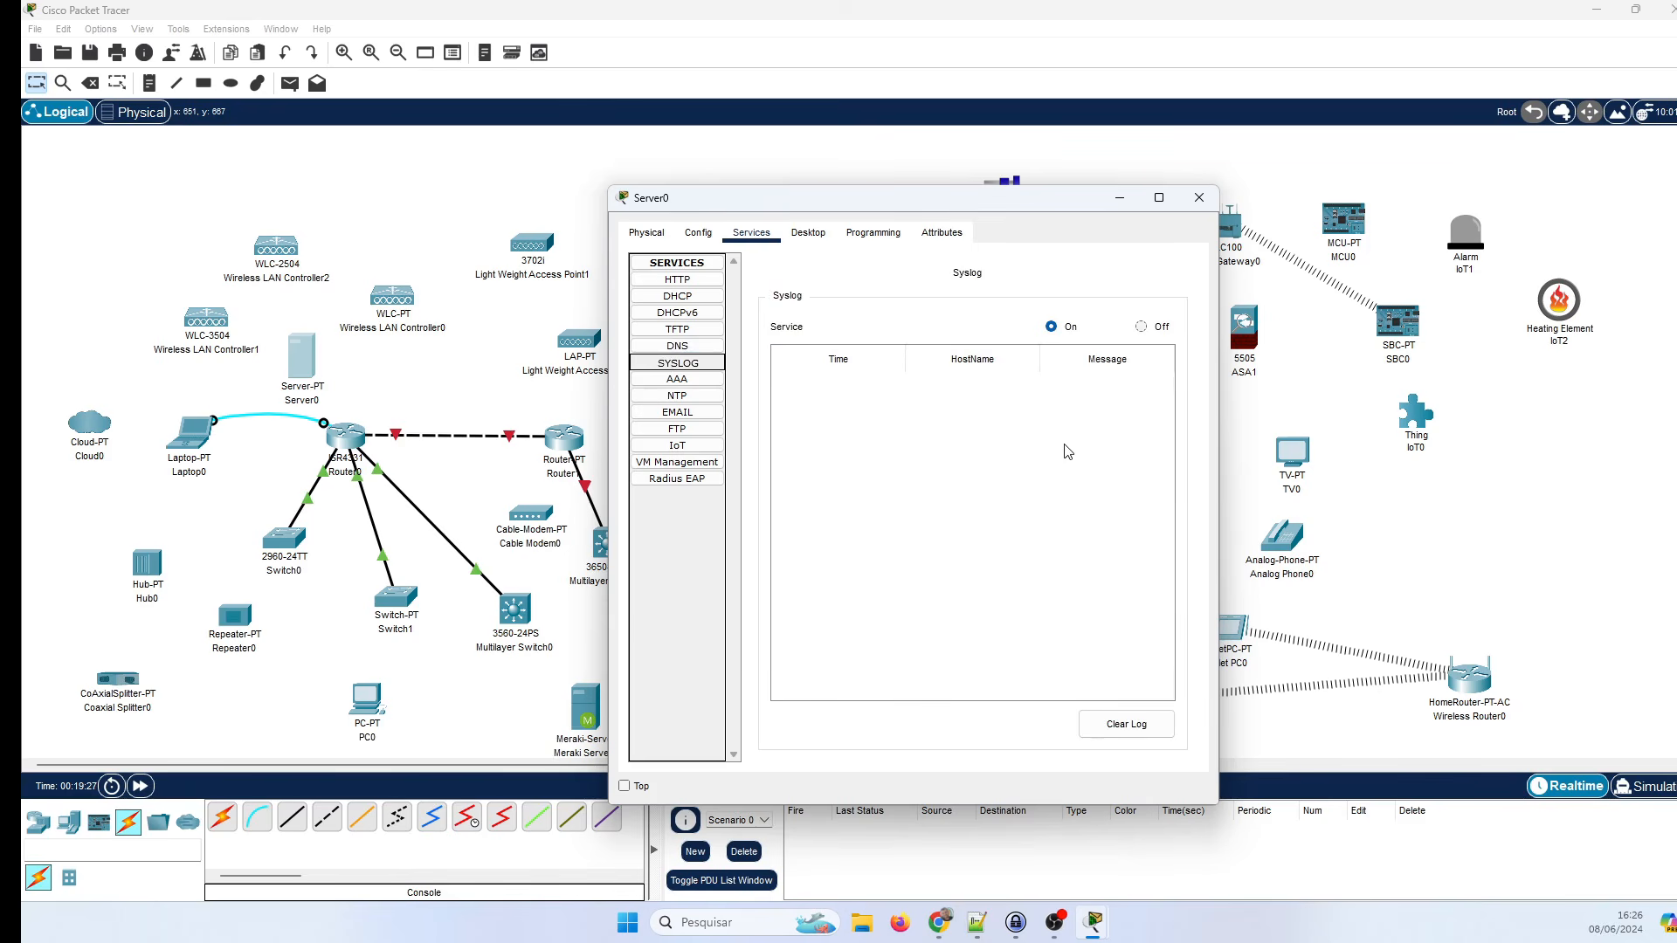
left_click(678, 313)
left_click(677, 296)
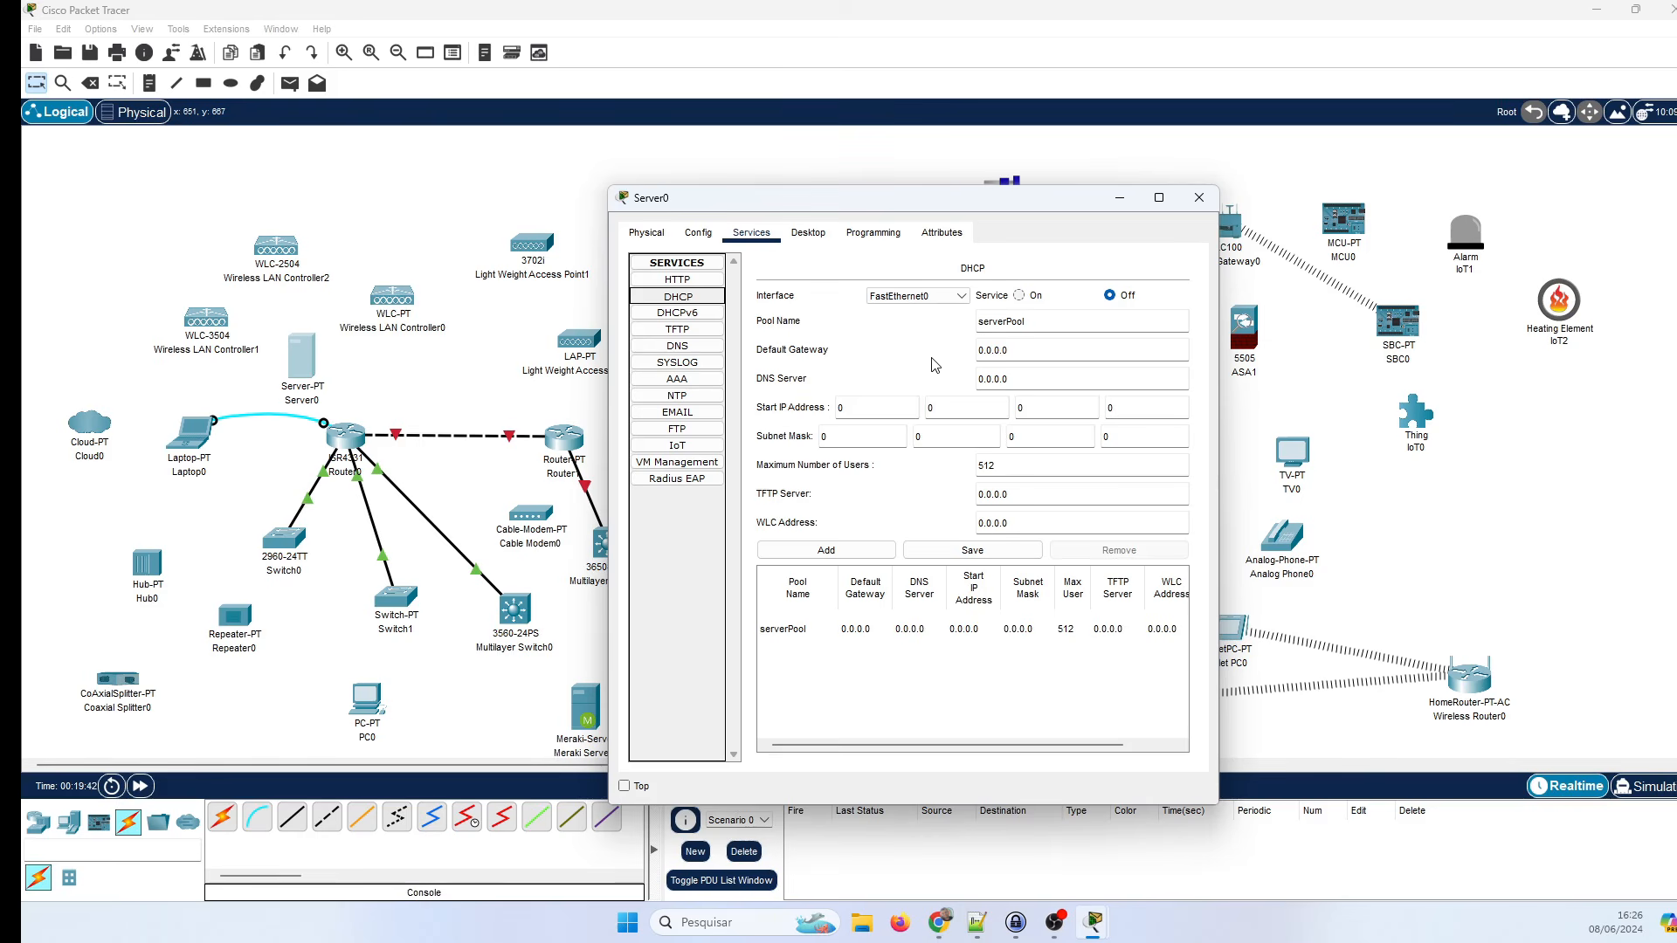
left_click(677, 279)
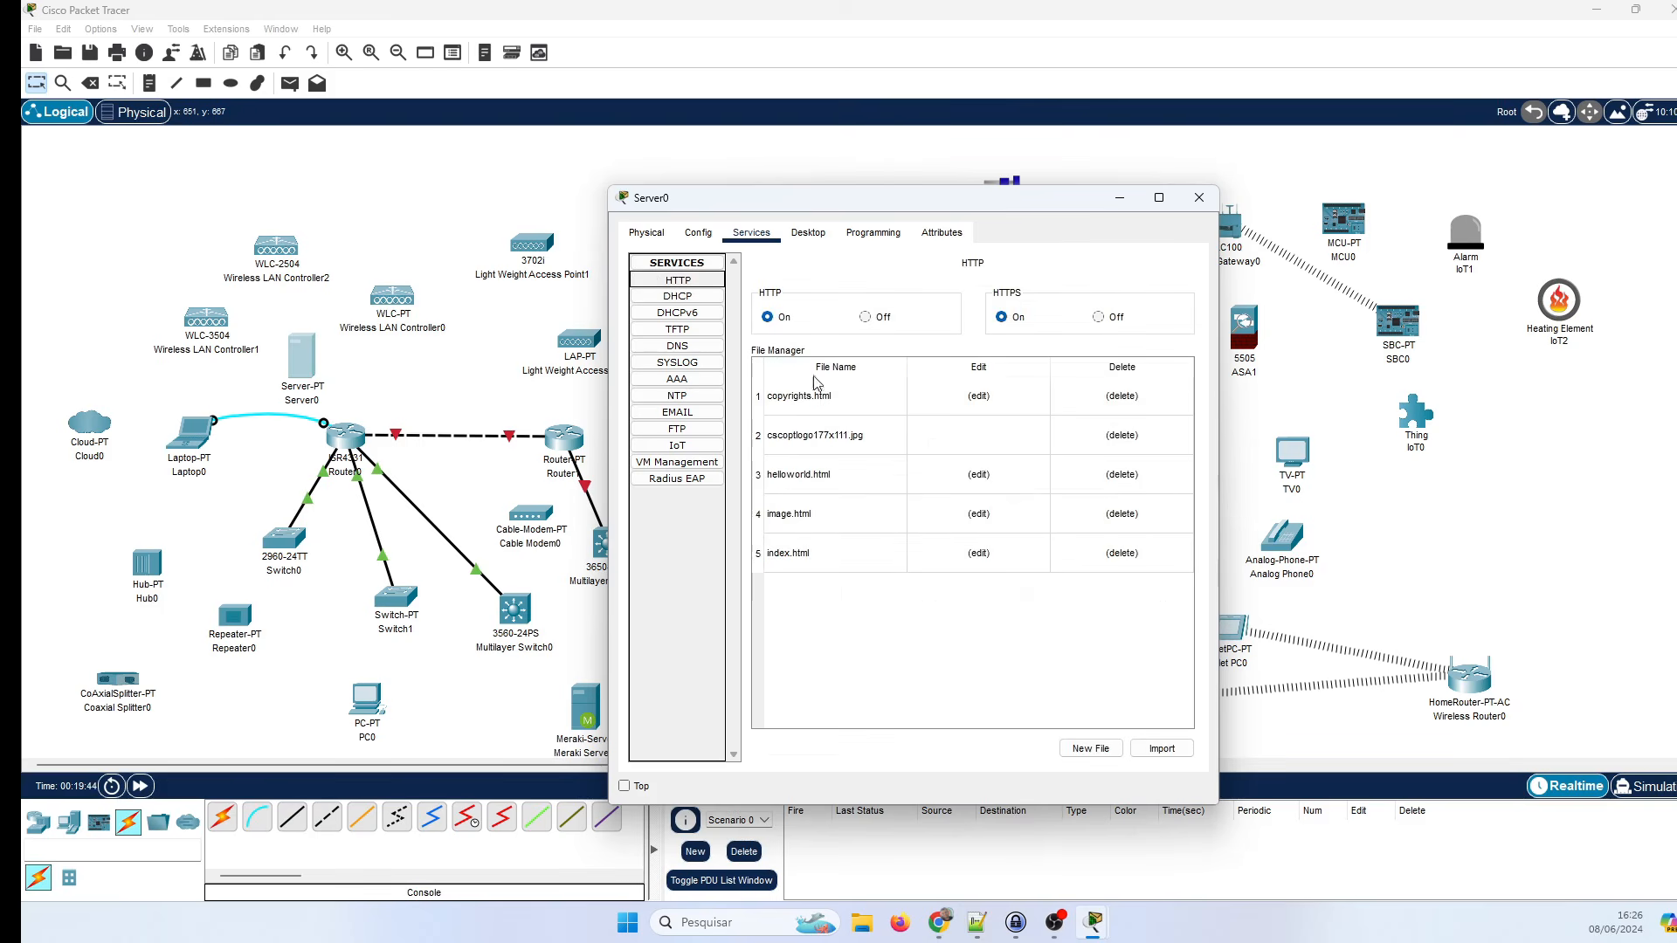